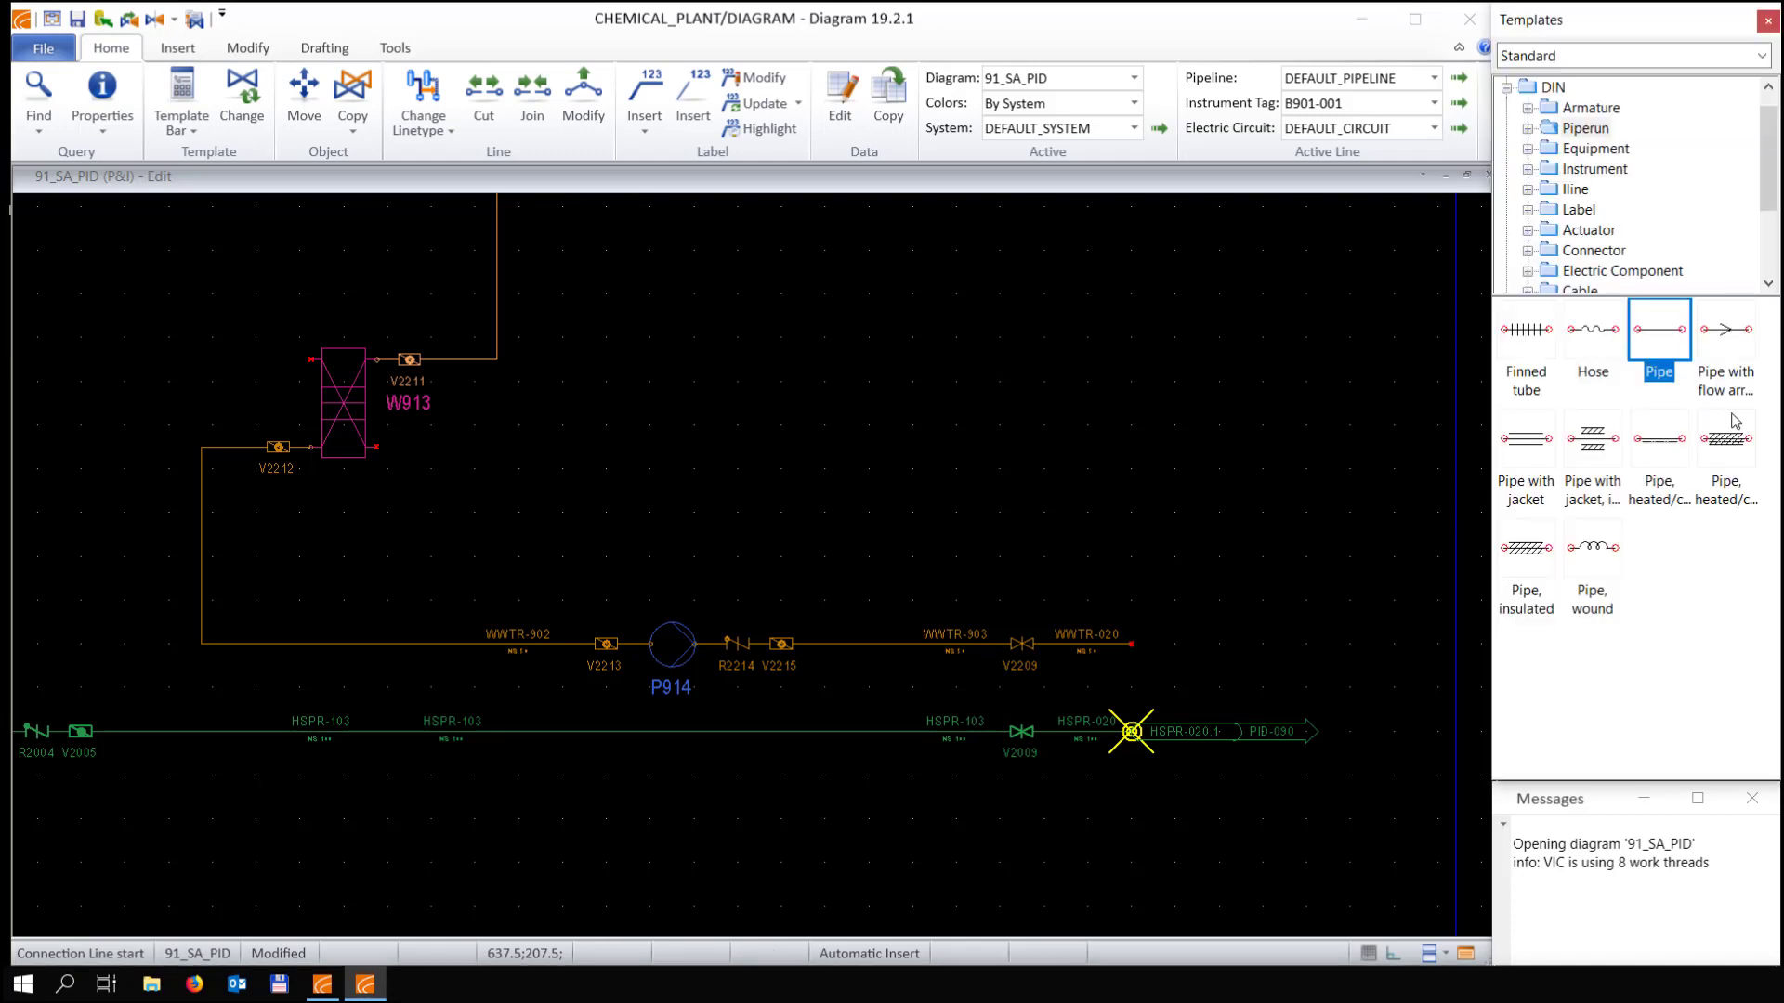
Draw a pipe from the lower nozzle N12 of W901 to the upper-left nozzle of exchanger W913
{"action": "middle_click", "coordinate": [13, 566]}
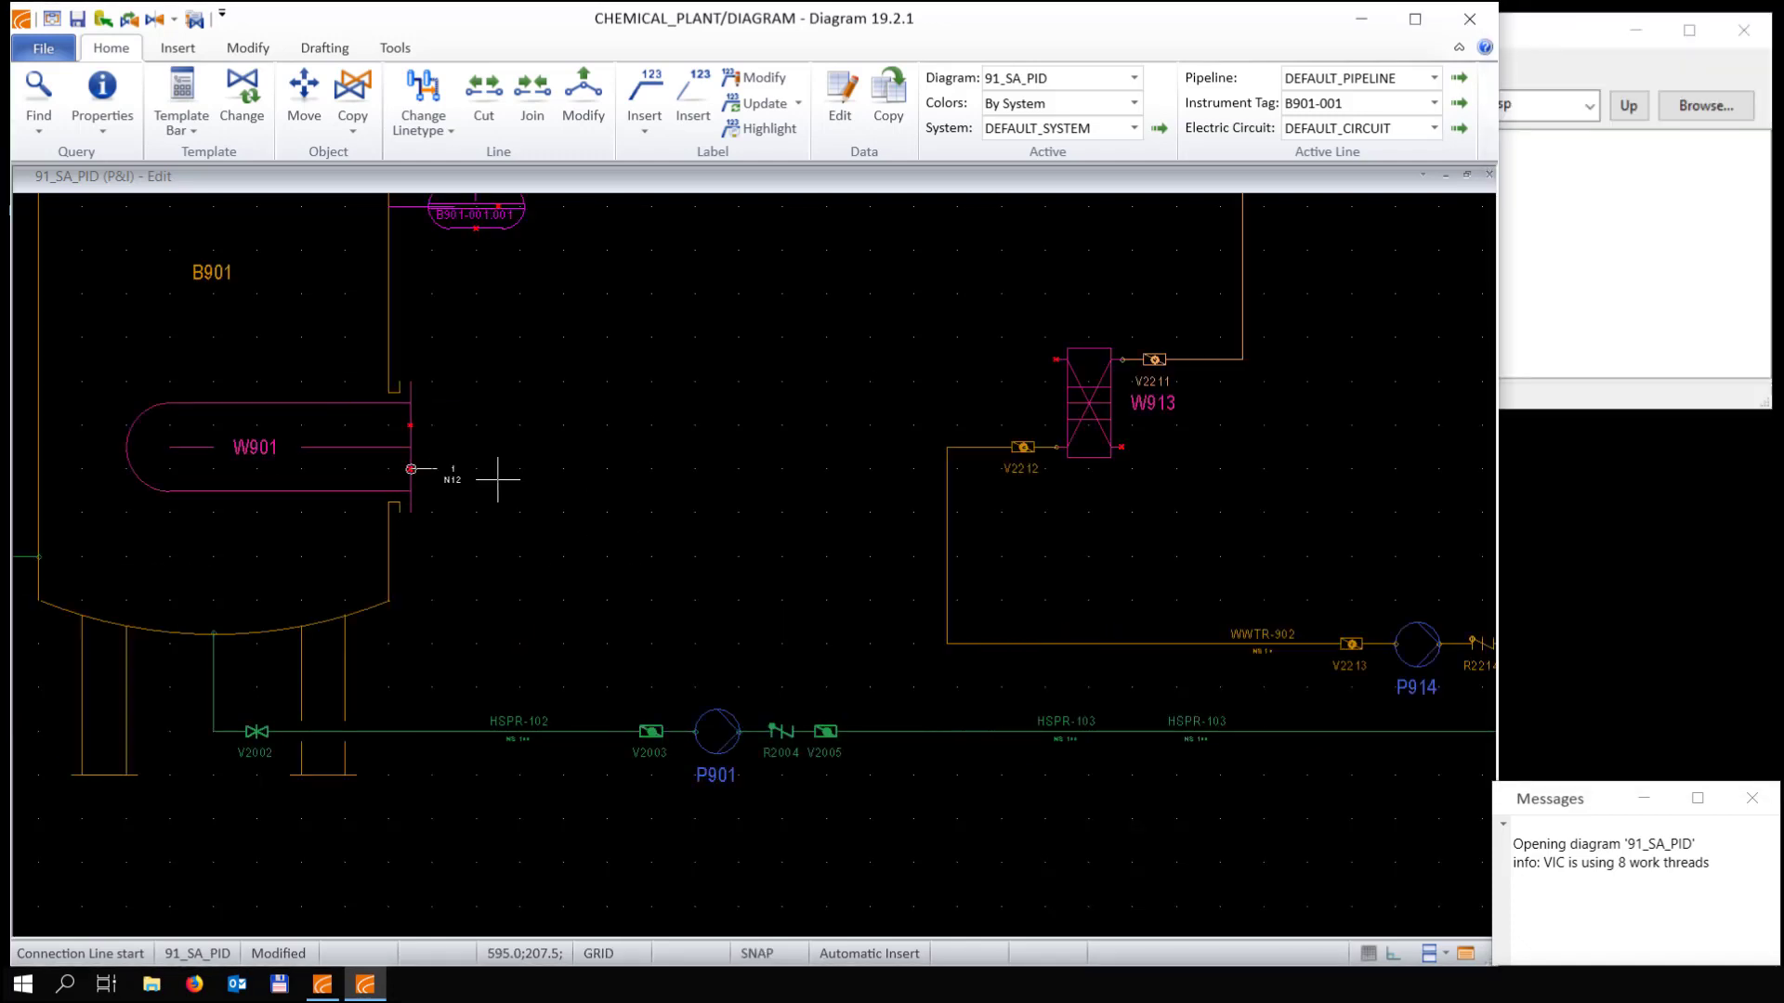
{"action": "scroll", "coordinate": [757, 549], "scroll_direction": "up", "scroll_amount": 1}
{"action": "left_click", "coordinate": [384, 555]}
{"action": "left_click", "coordinate": [1192, 418]}
{"action": "scroll", "coordinate": [984, 594], "scroll_direction": "up", "scroll_amount": 1}
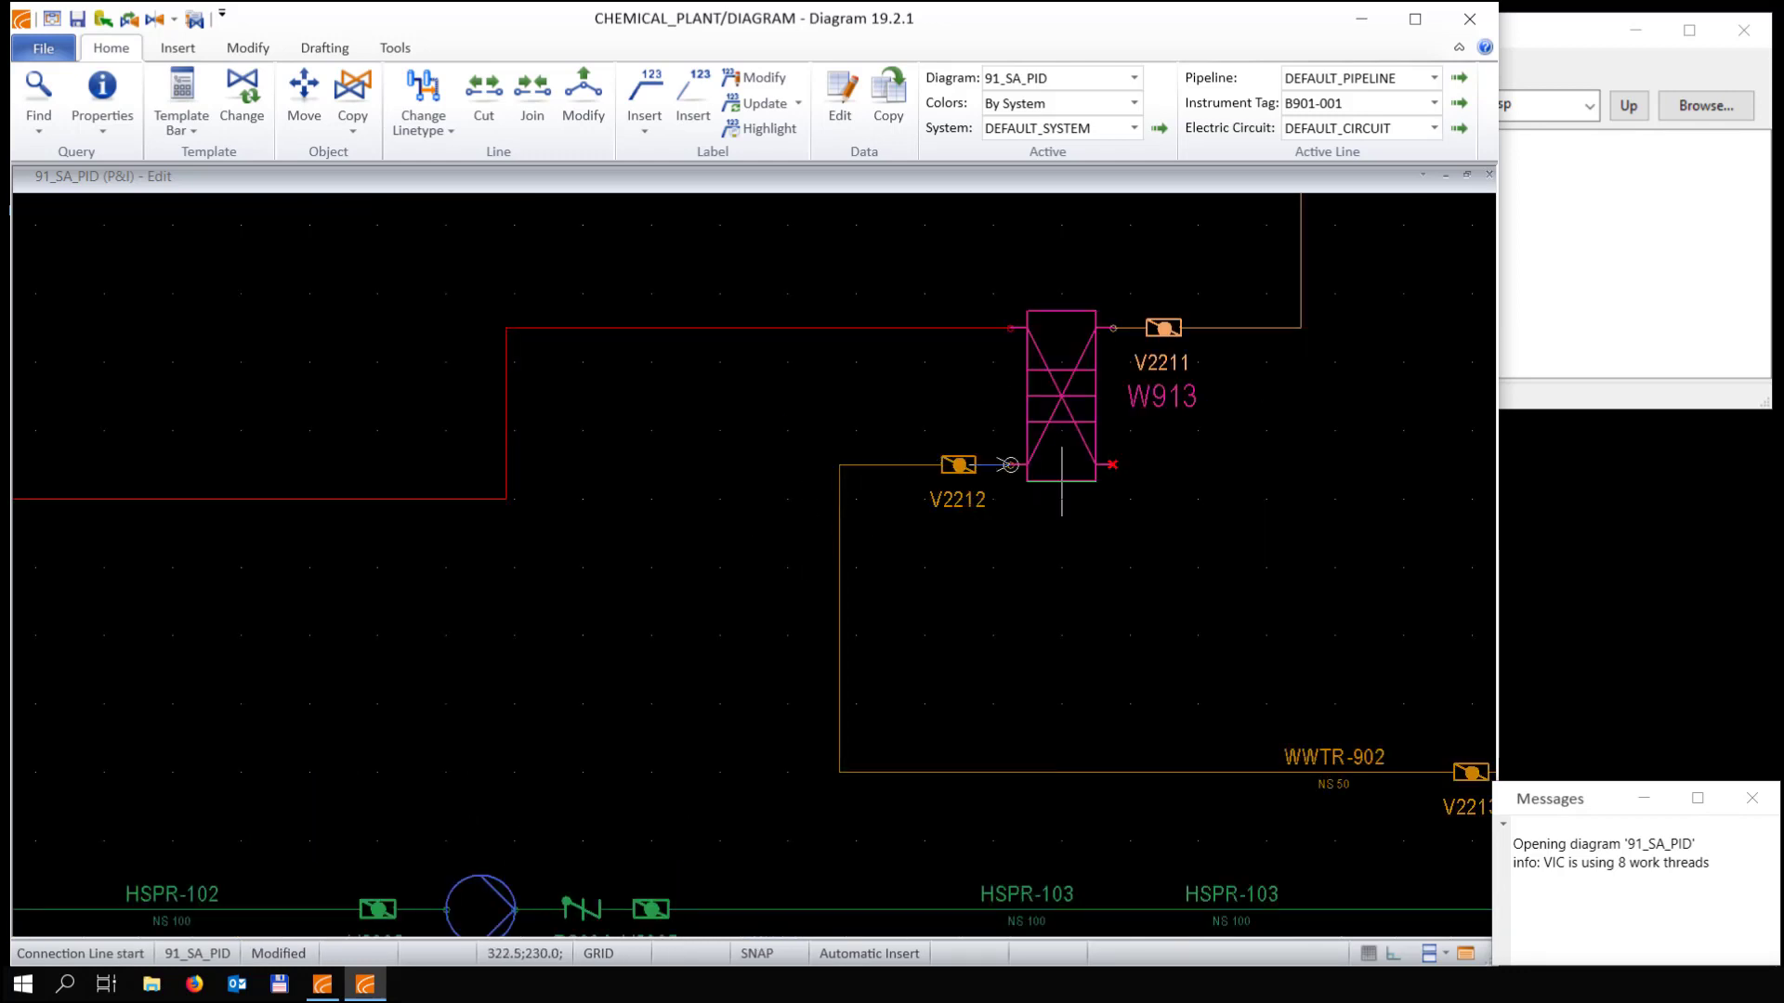
Draw a second pipe from W913's lower-right nozzle, looping over the exchanger and back to nozzle N11 of W901
{"action": "left_click", "coordinate": [1112, 465]}
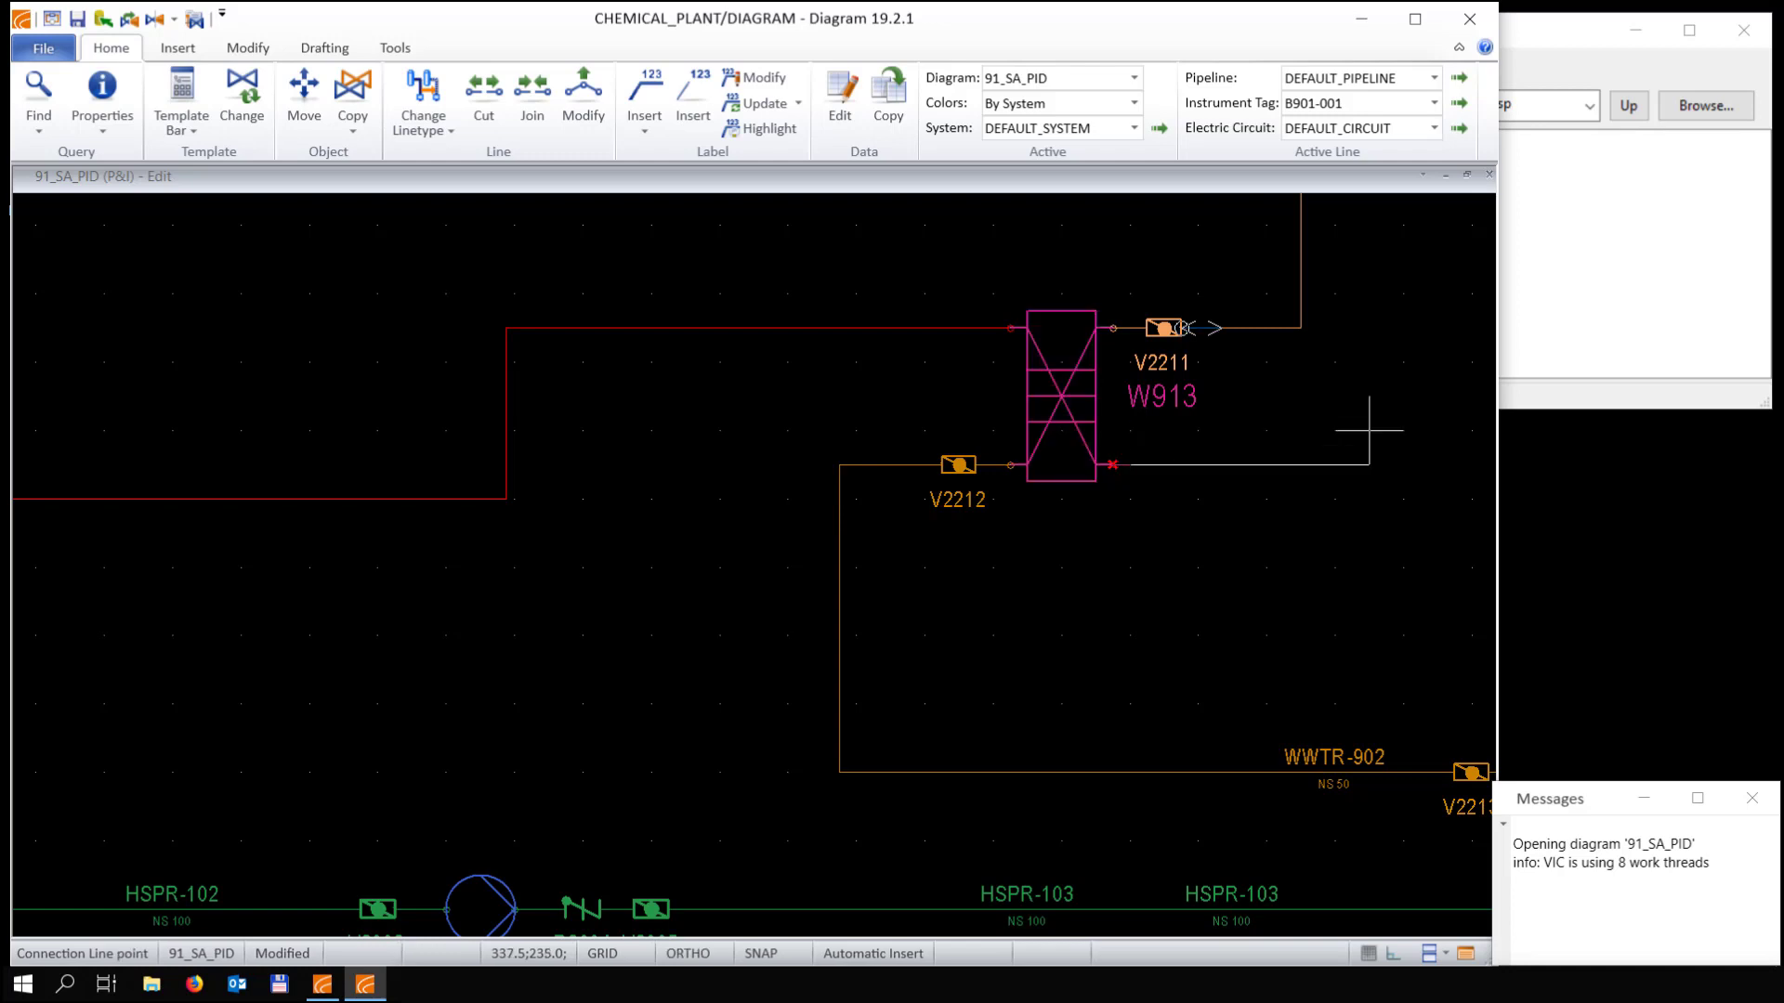
{"action": "scroll", "coordinate": [1394, 455], "scroll_direction": "up", "scroll_amount": 3}
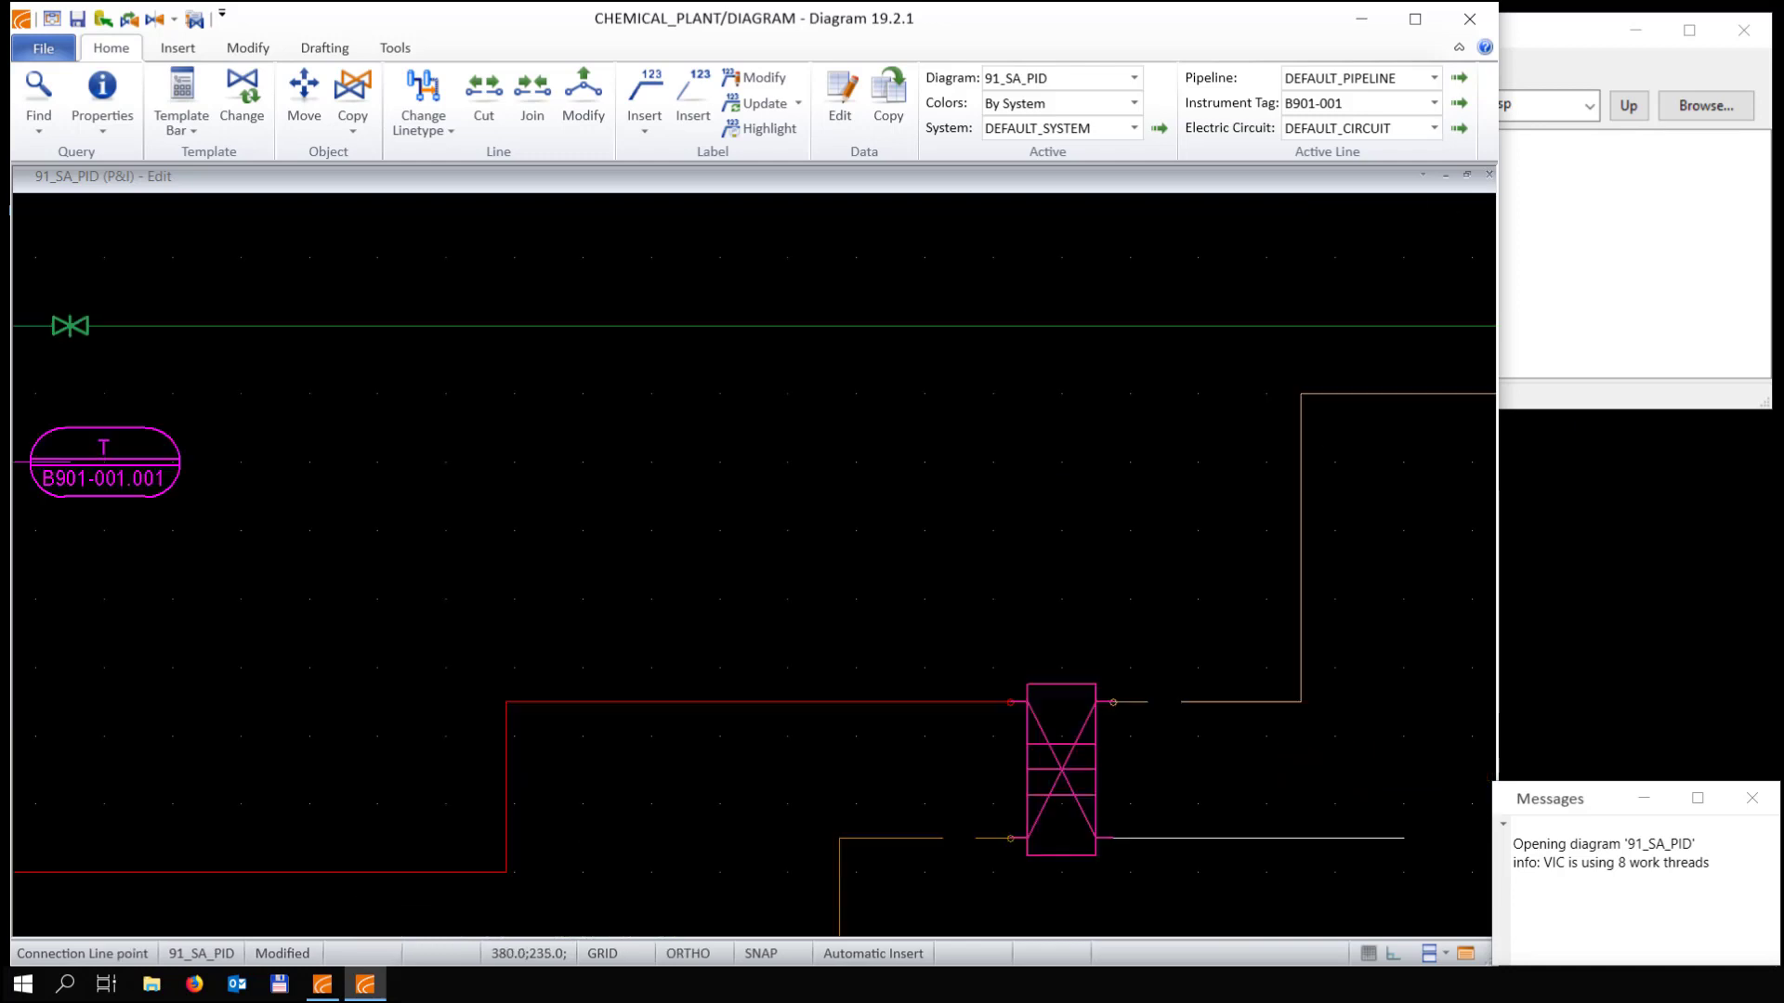
{"action": "left_click", "coordinate": [1403, 462]}
{"action": "left_click", "coordinate": [737, 494]}
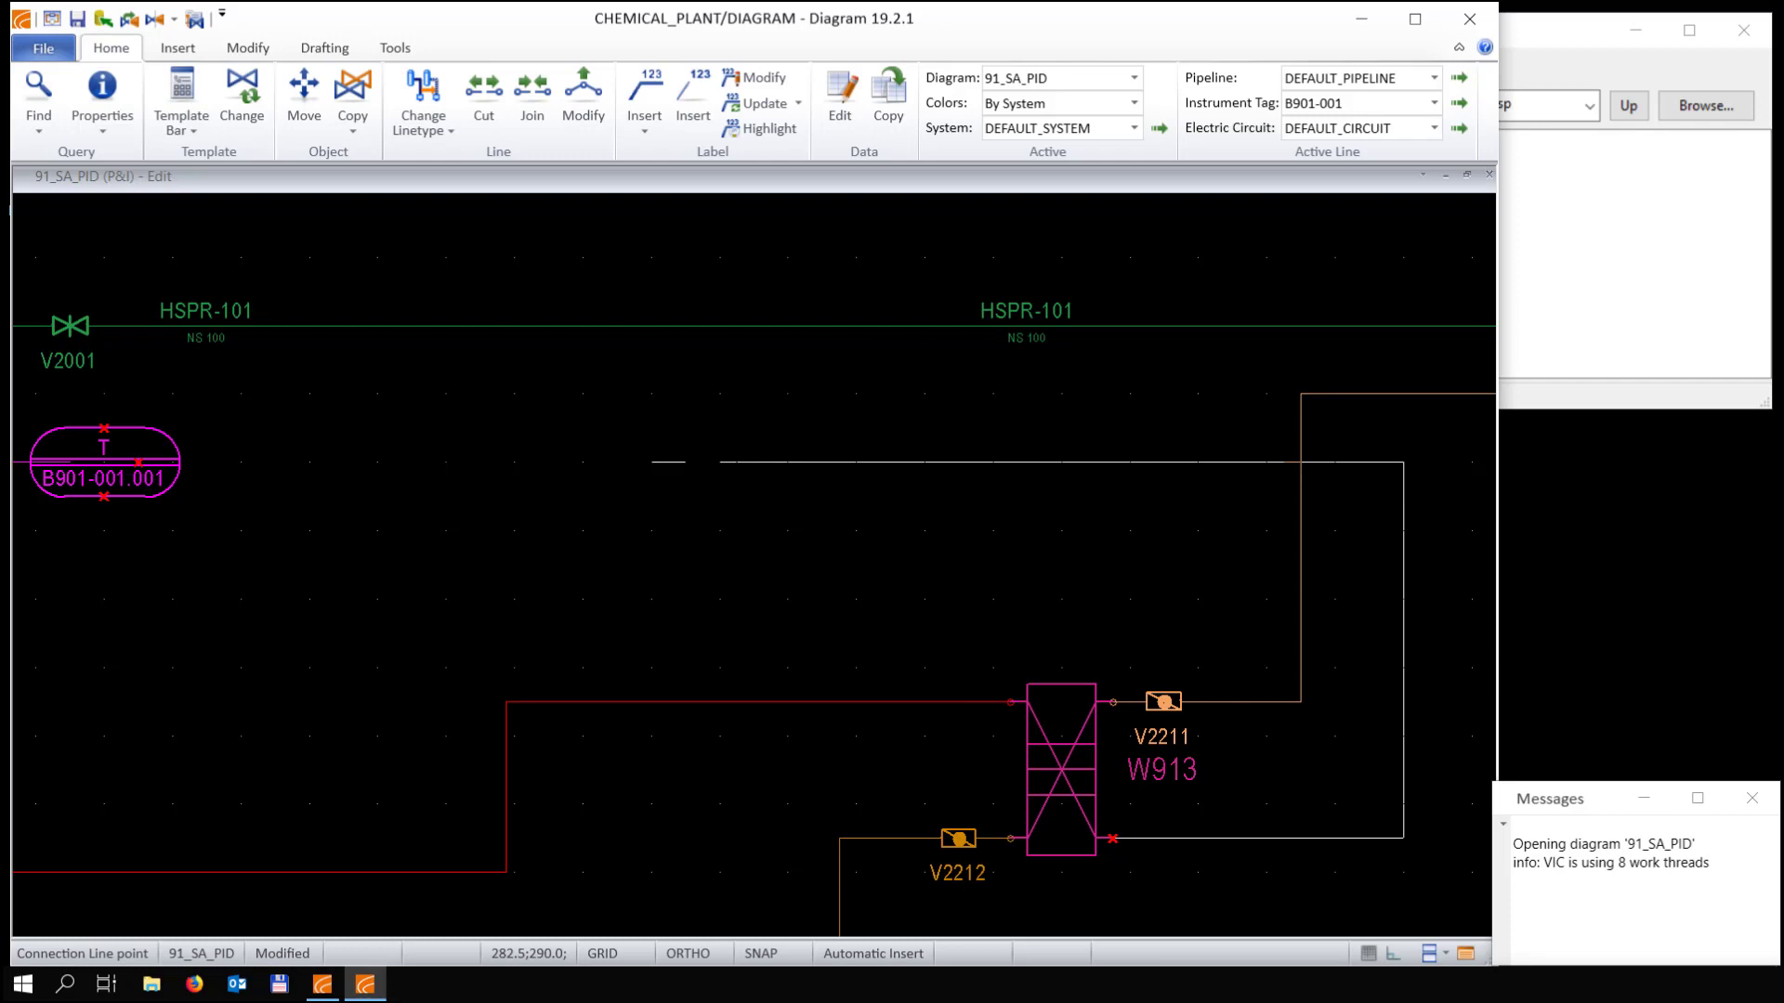
{"action": "key", "text": "Left"}
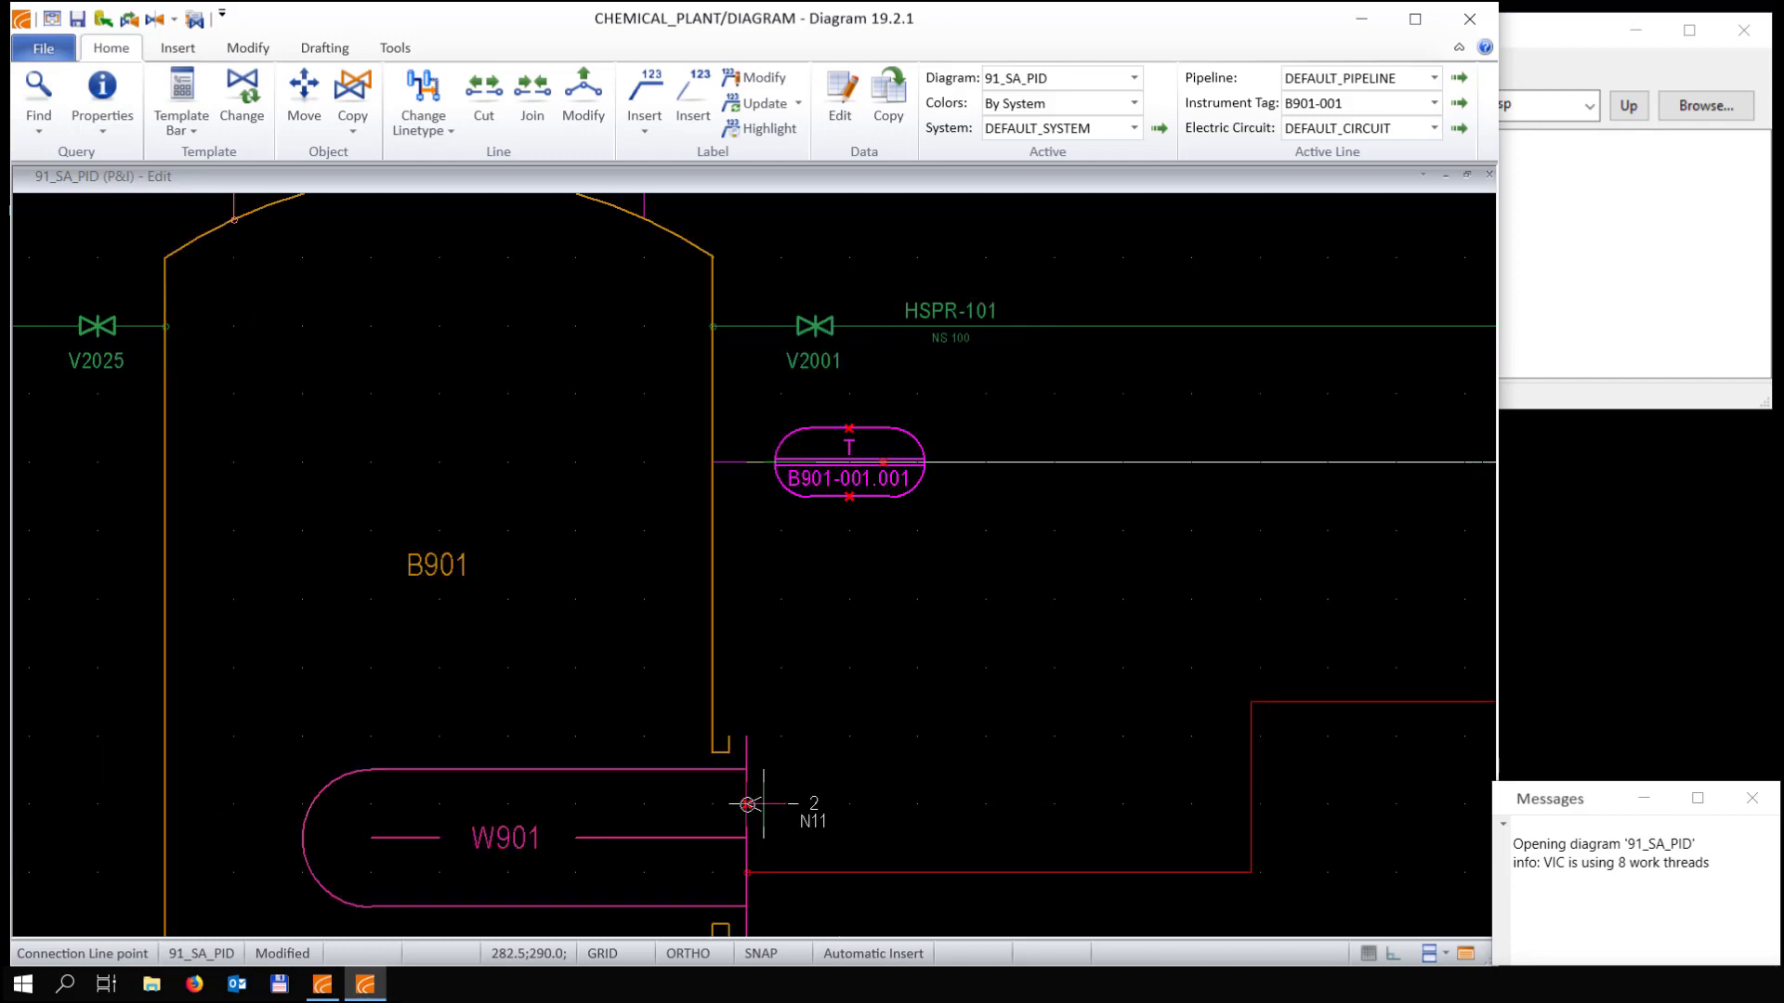
{"action": "left_click", "coordinate": [746, 805]}
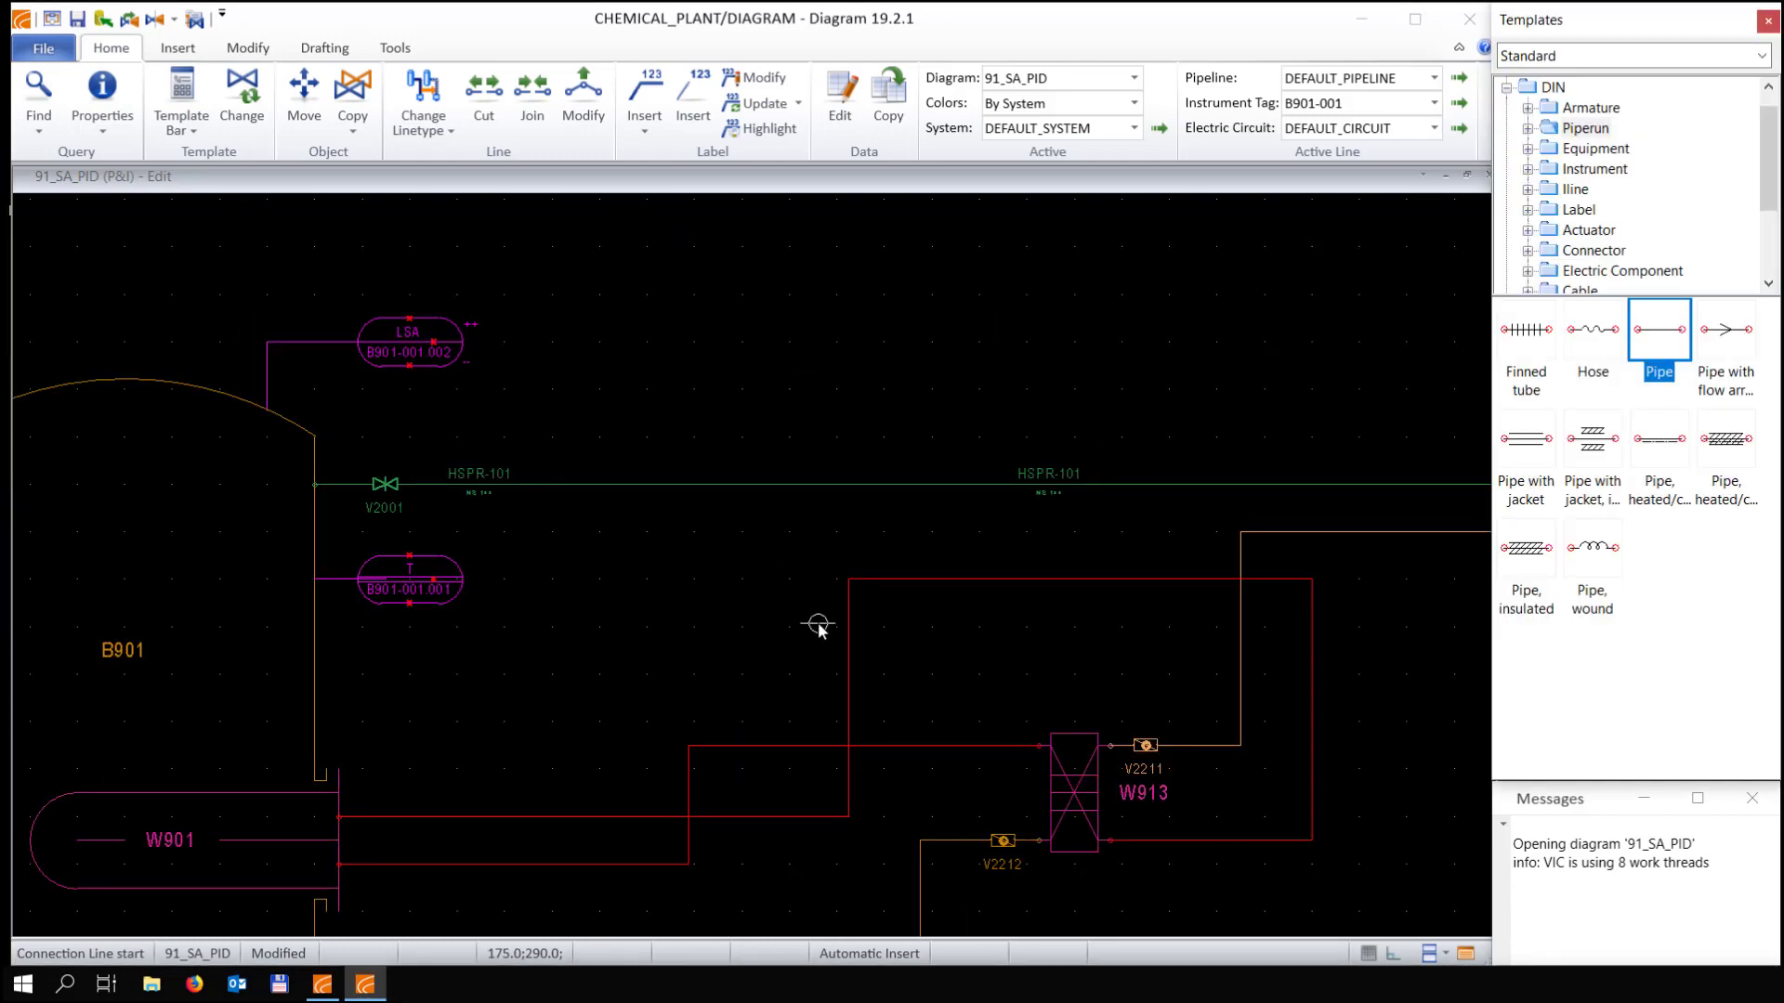
Shift the vertical segments of both new pipes between W901 and W913 so that the two lines no longer cross
{"action": "left_click", "coordinate": [848, 689]}
{"action": "left_click", "coordinate": [611, 702]}
{"action": "left_click", "coordinate": [685, 792]}
{"action": "left_click", "coordinate": [686, 804]}
{"action": "left_click", "coordinate": [825, 806]}
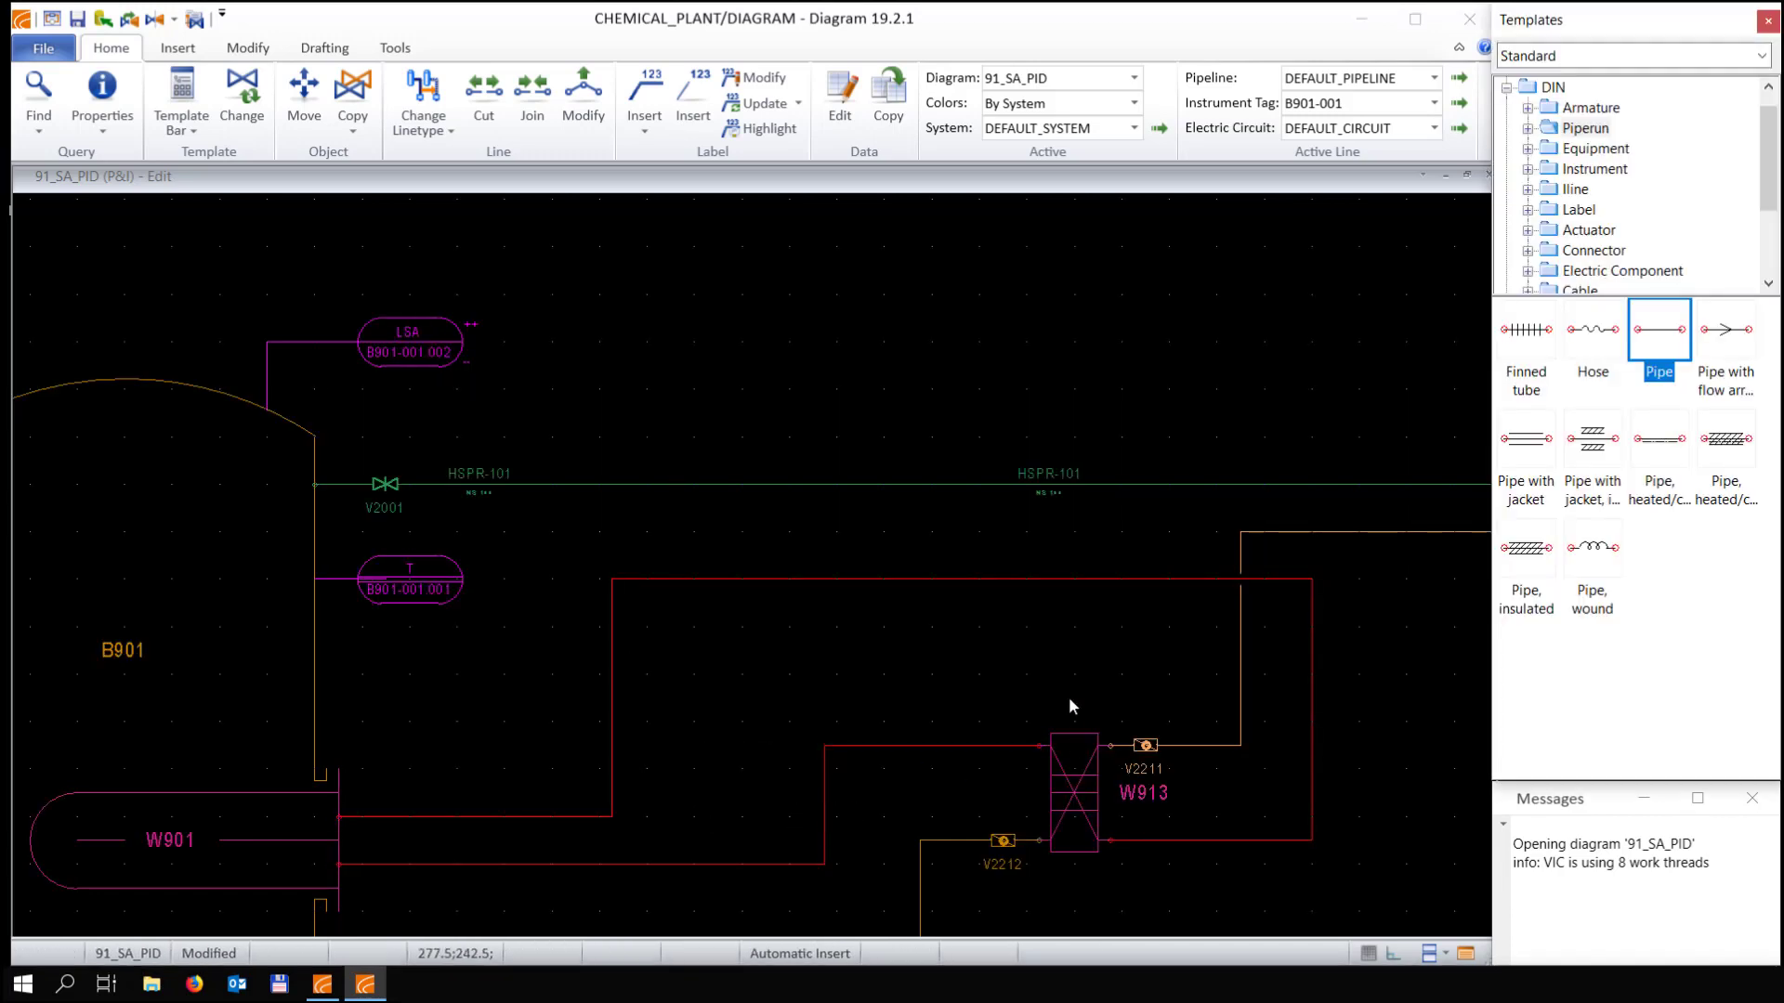
Rotate exchanger W913 together with valves V2211 and V2212 by 90° counterclockwise about the exchanger's centre
{"action": "scroll", "coordinate": [751, 567], "scroll_direction": "down", "scroll_amount": 3}
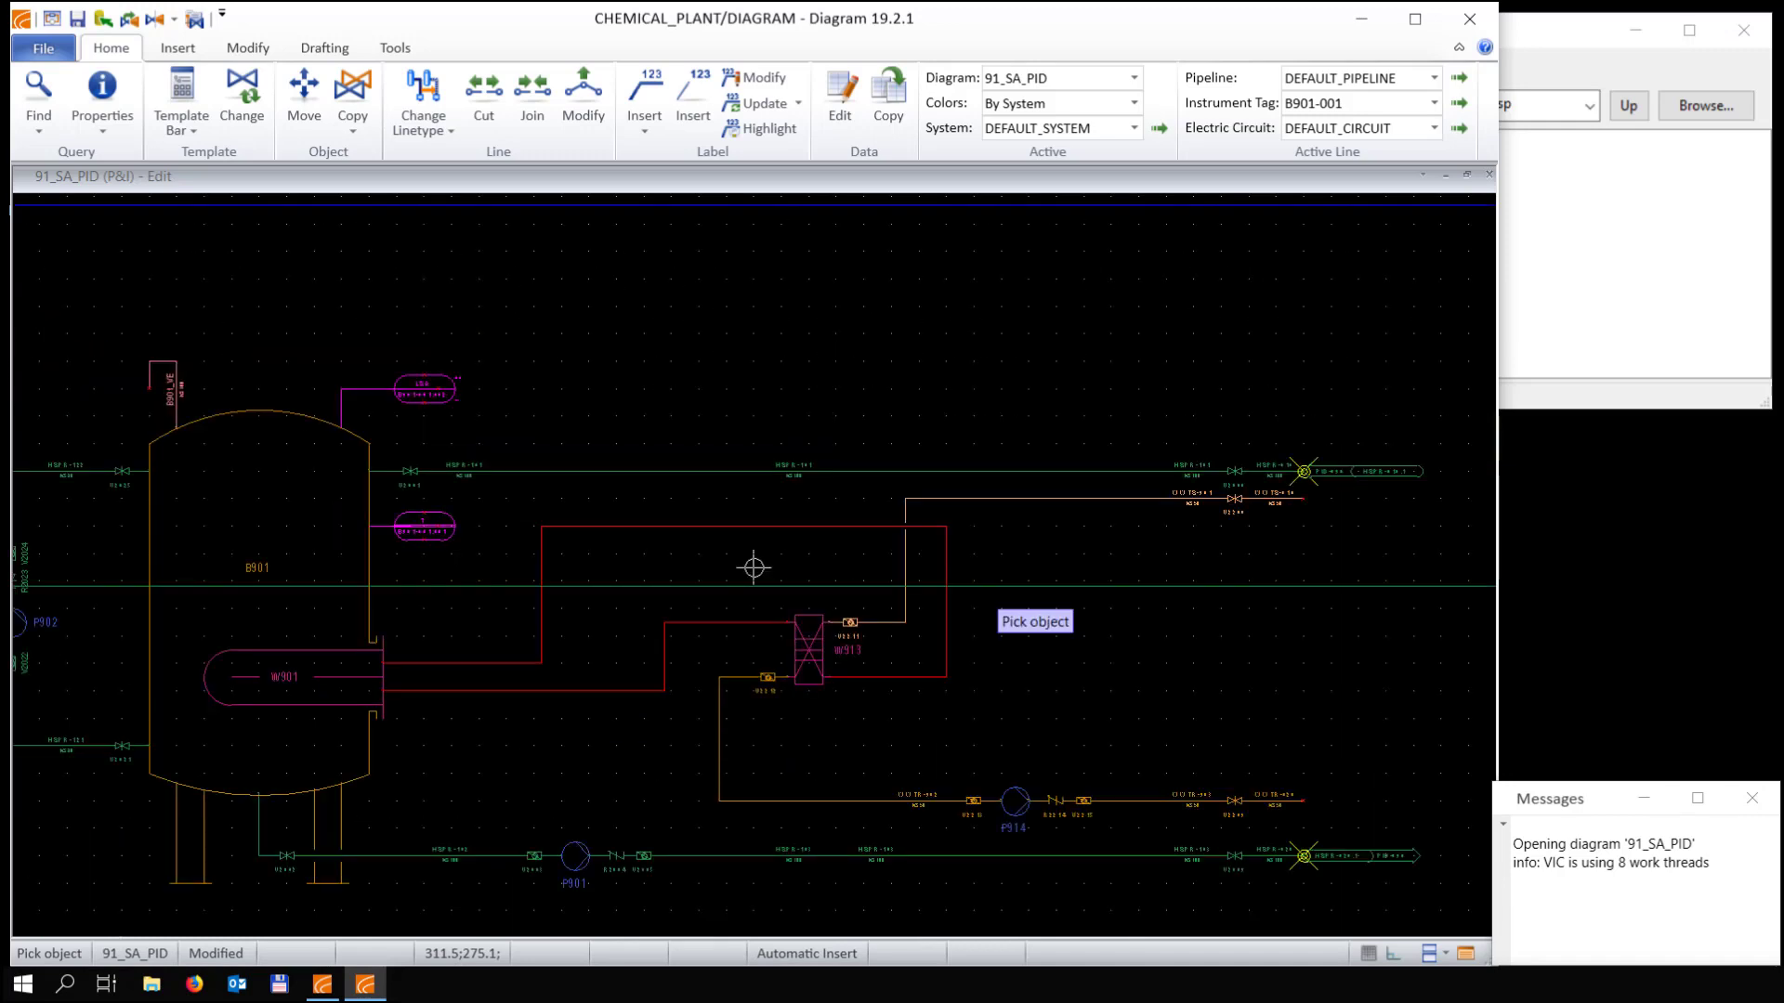
{"action": "scroll", "coordinate": [754, 567], "scroll_direction": "up", "scroll_amount": 1}
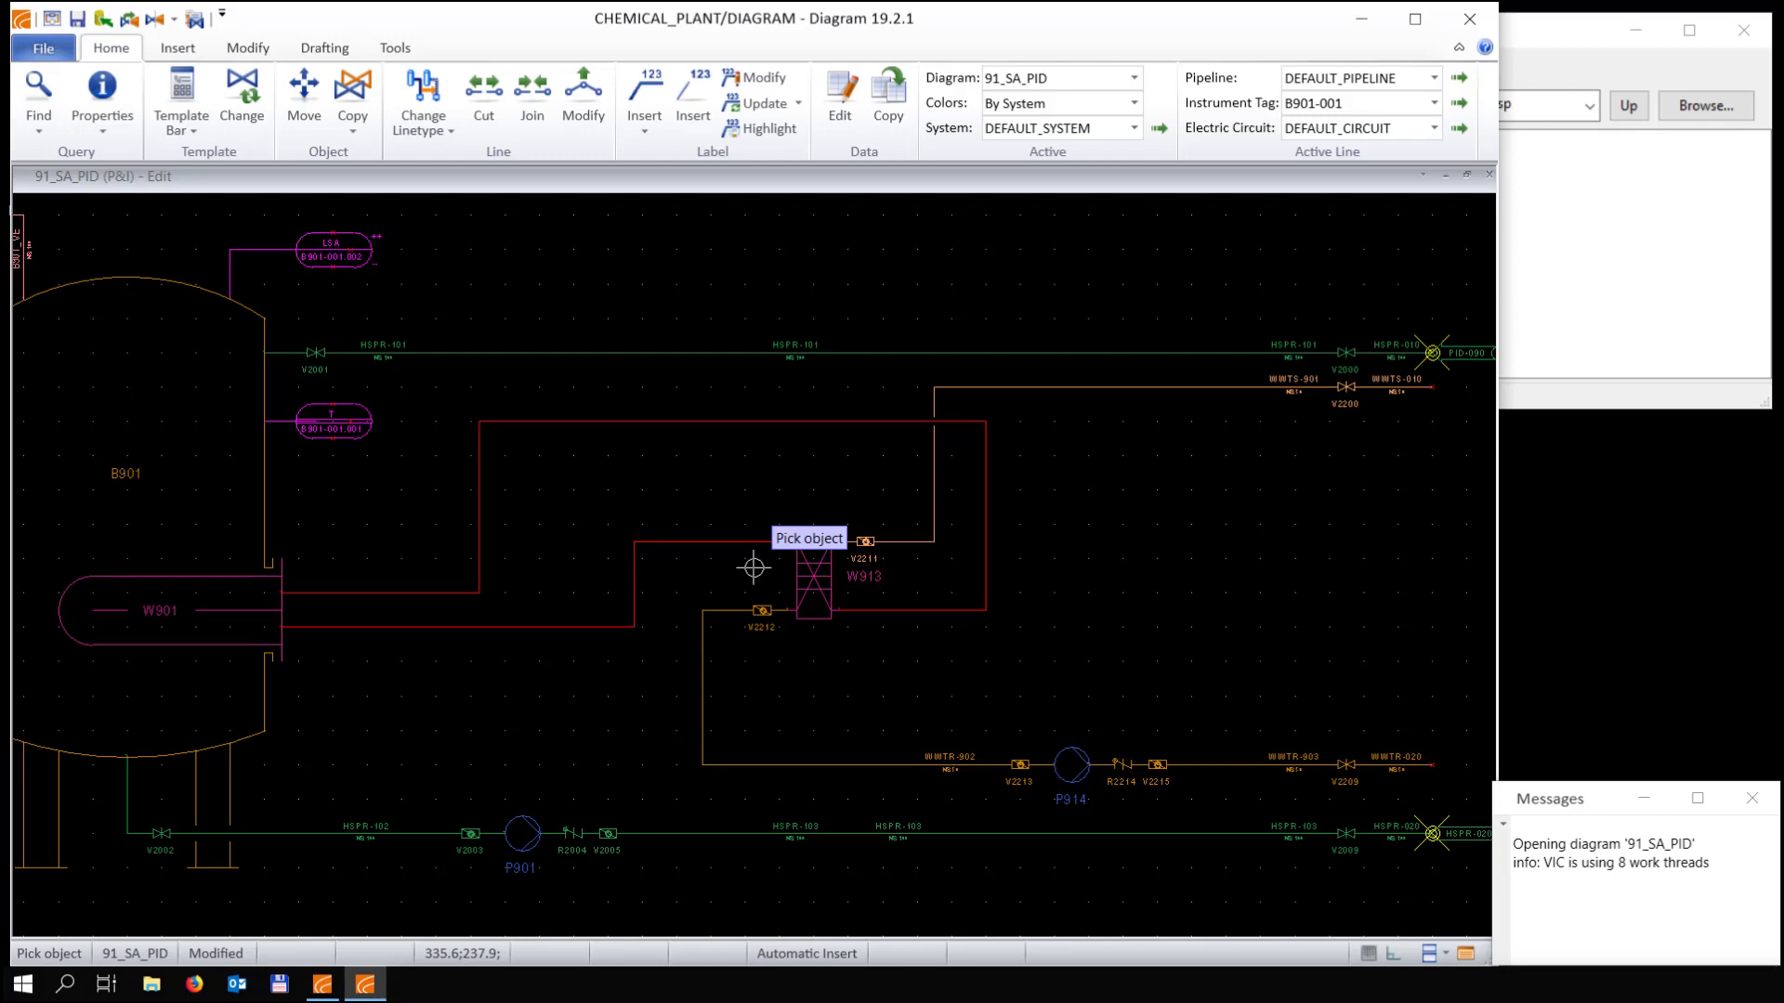
{"action": "key", "text": "Escape"}
{"action": "left_click", "coordinate": [248, 47]}
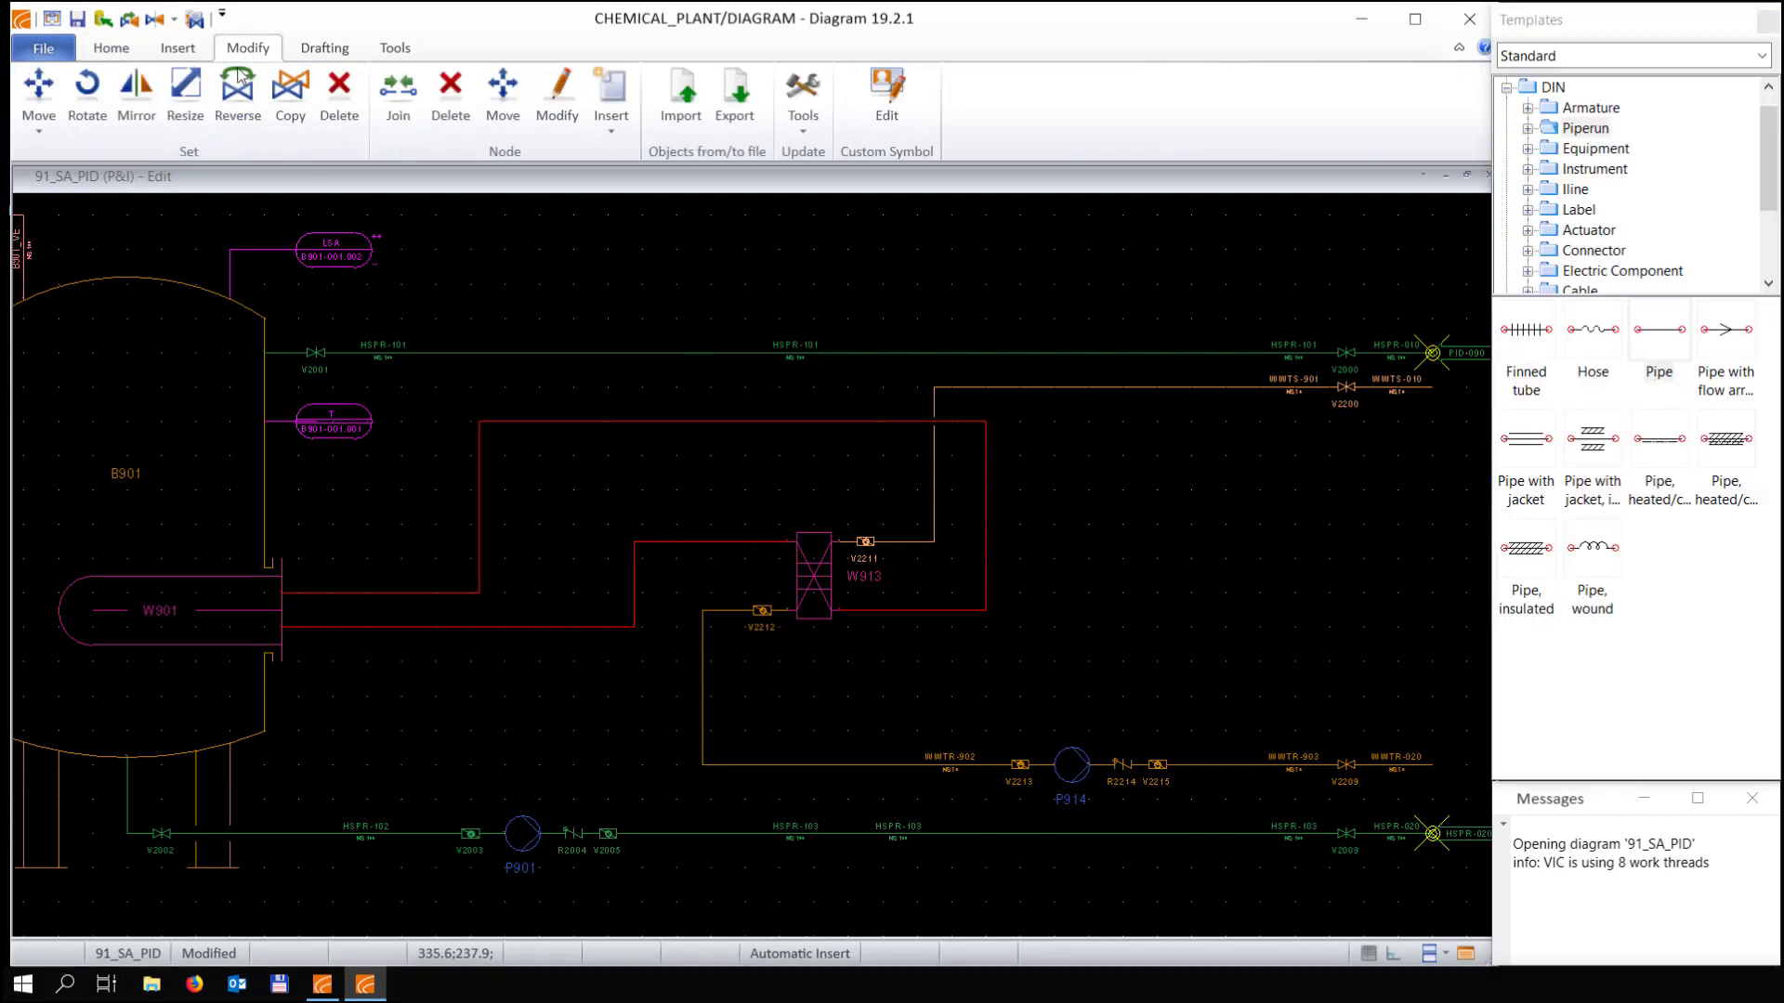
{"action": "left_click", "coordinate": [88, 93]}
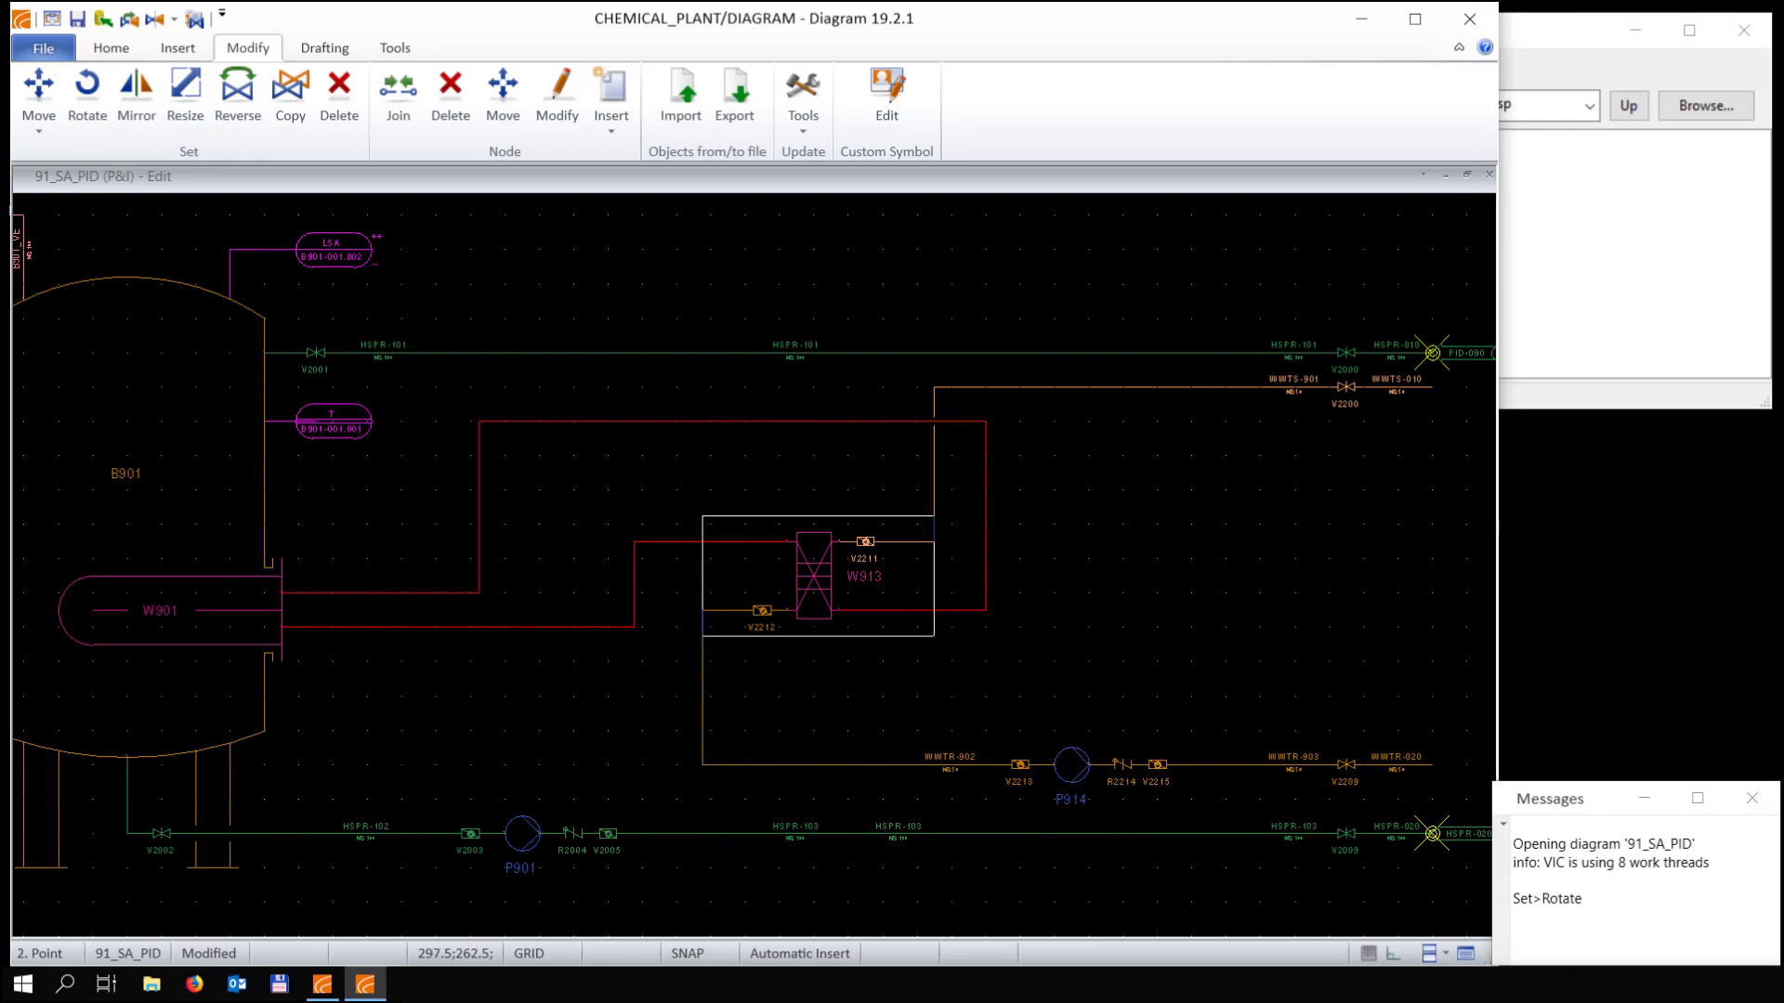
{"action": "left_click", "coordinate": [933, 627]}
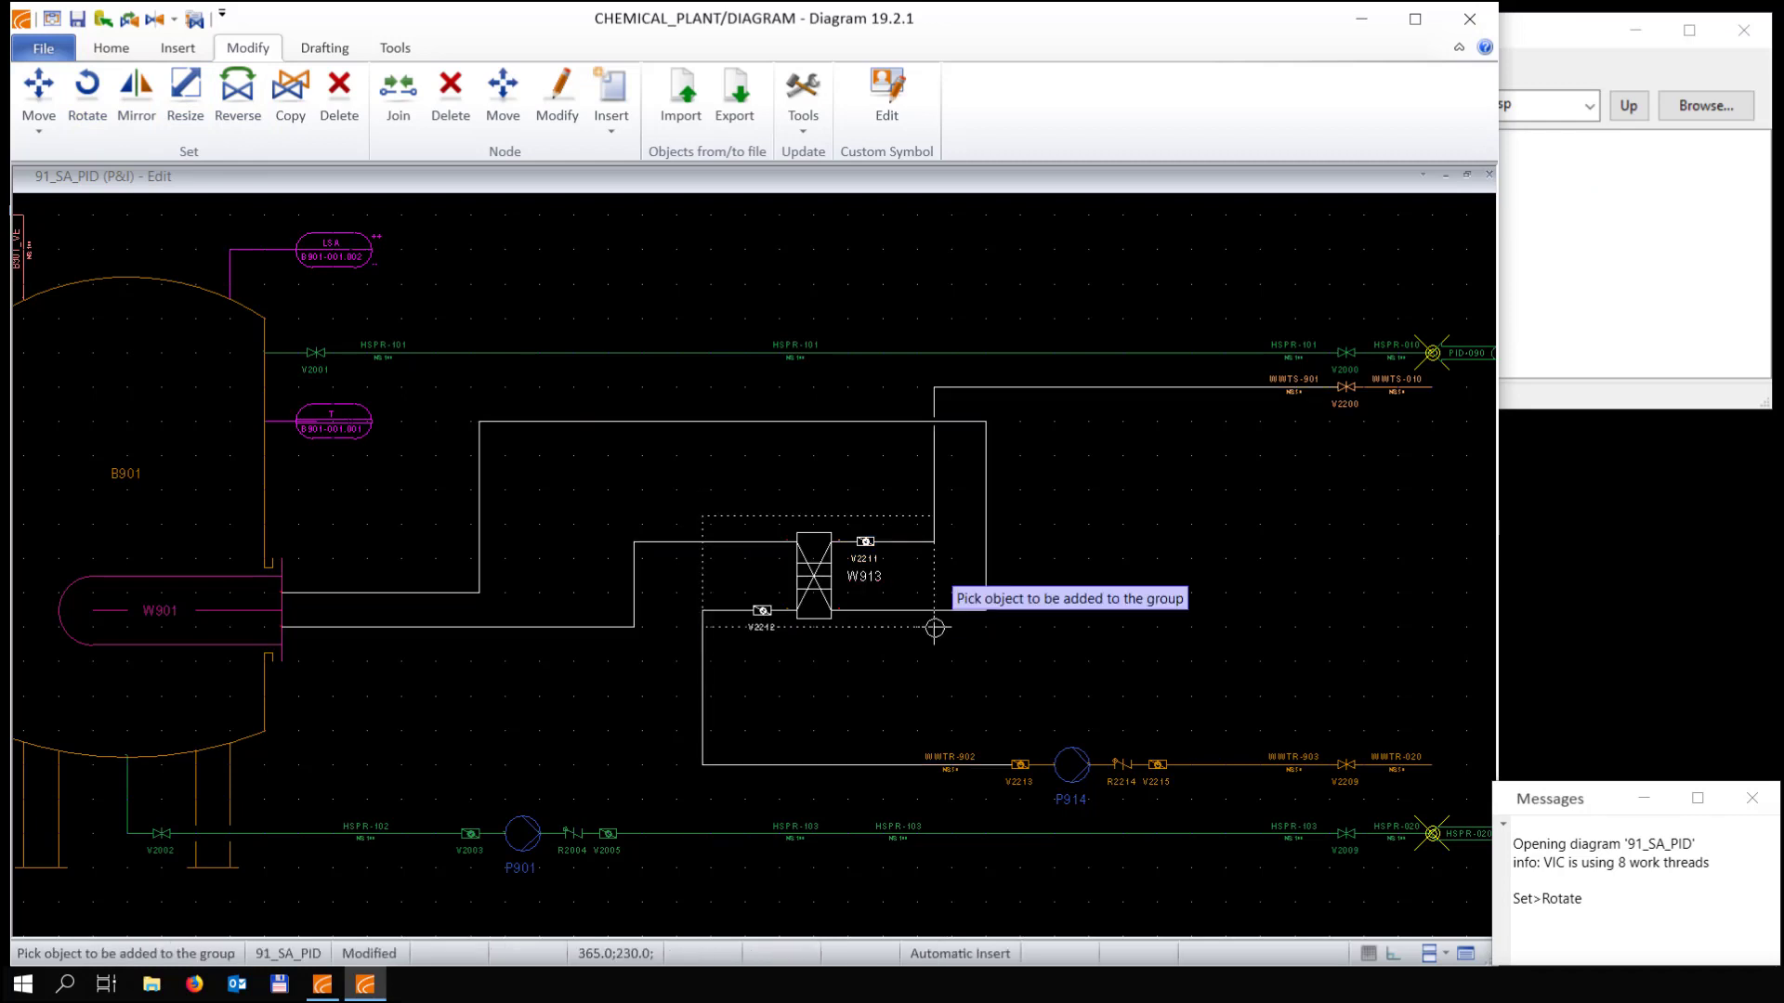
{"action": "key", "text": "Return"}
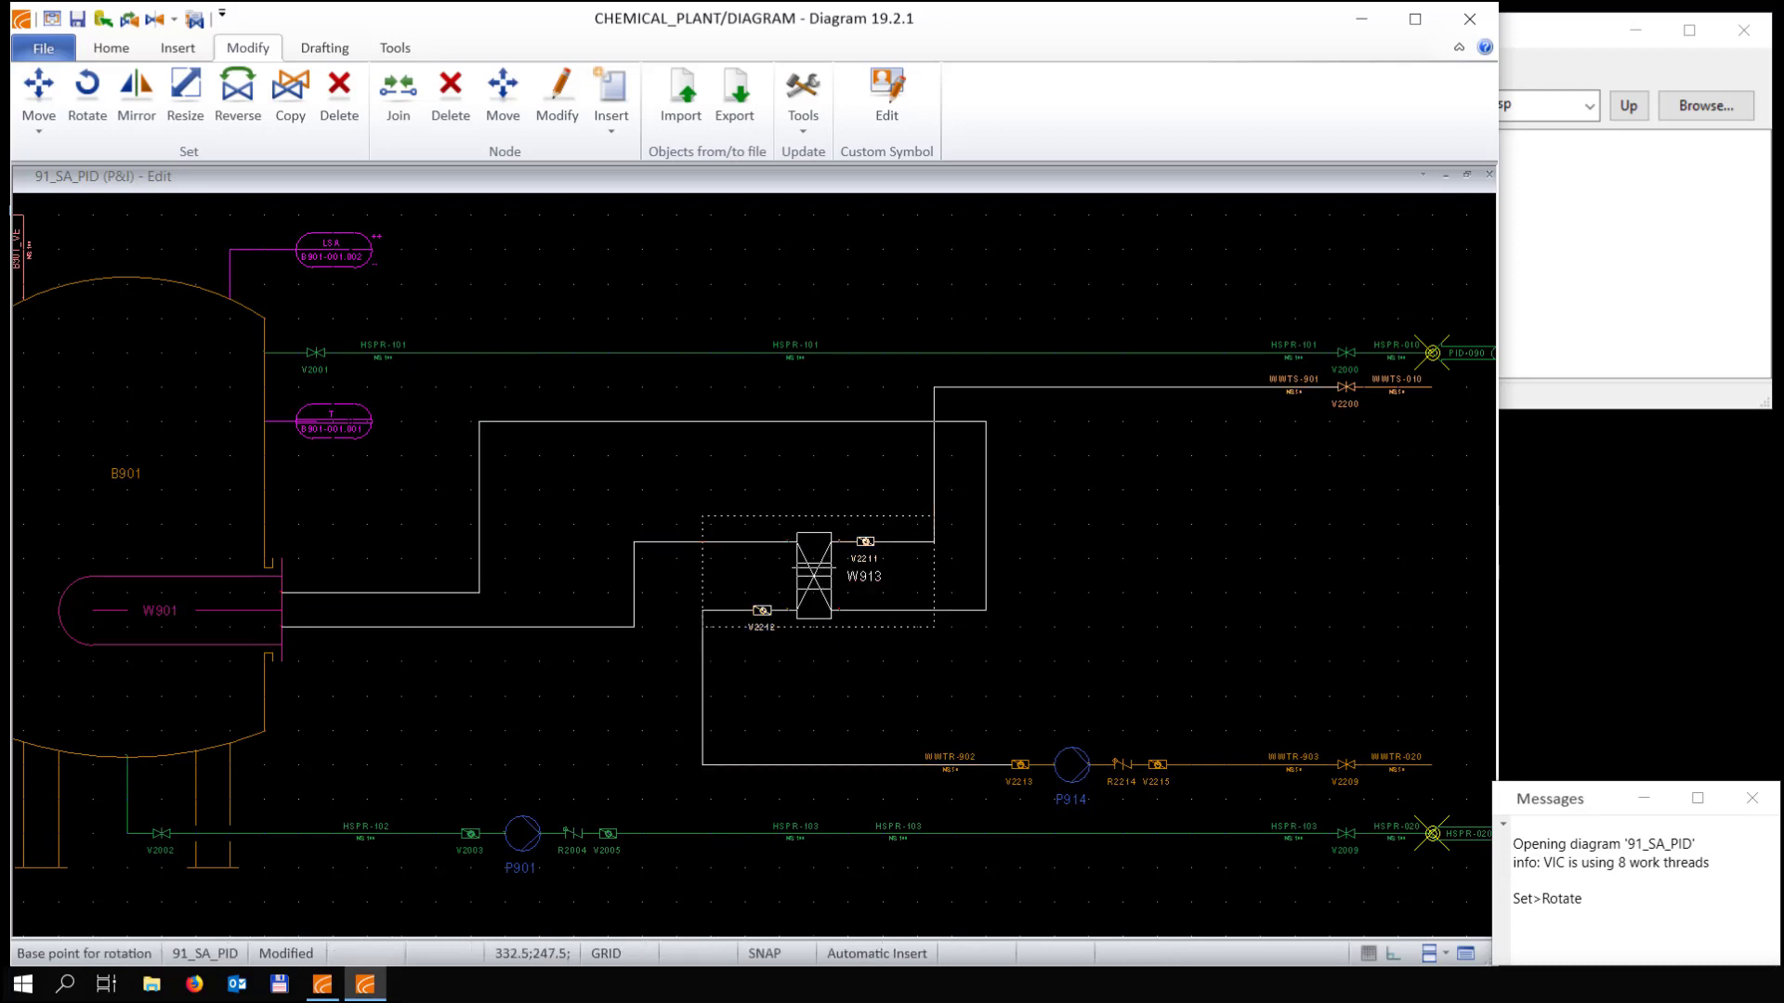
{"action": "left_click", "coordinate": [814, 576]}
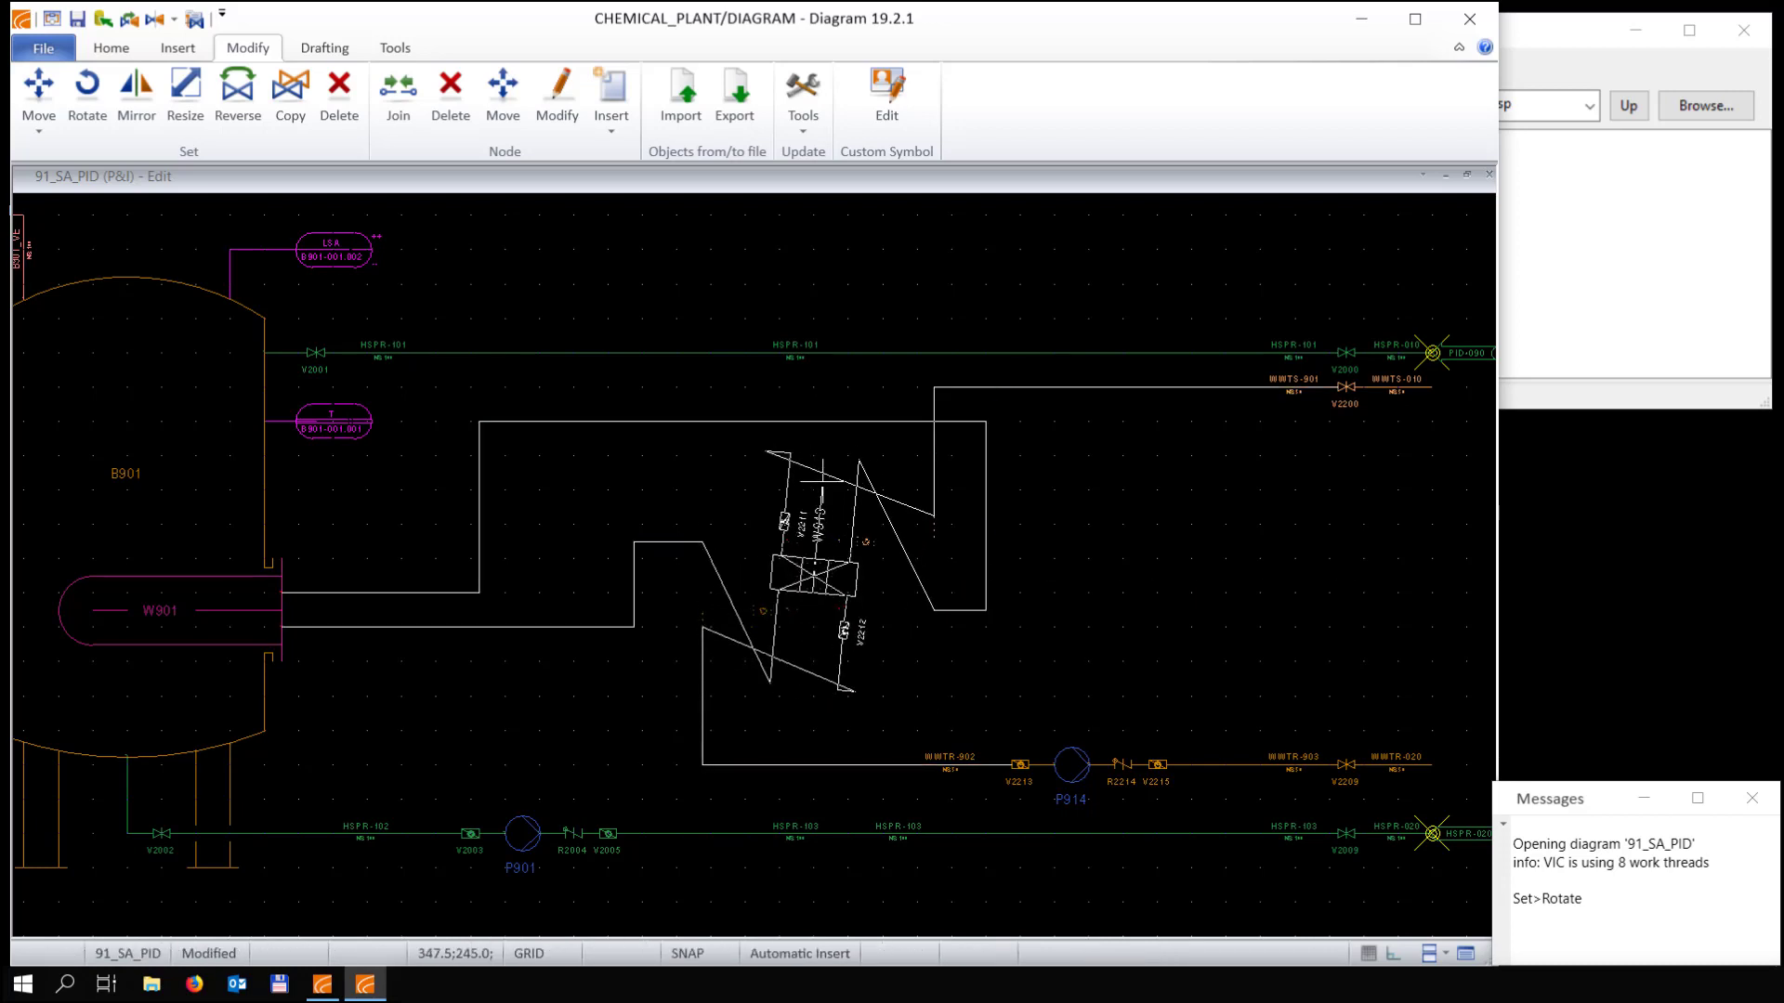
{"action": "left_click", "coordinate": [814, 481]}
{"action": "left_click", "coordinate": [853, 576]}
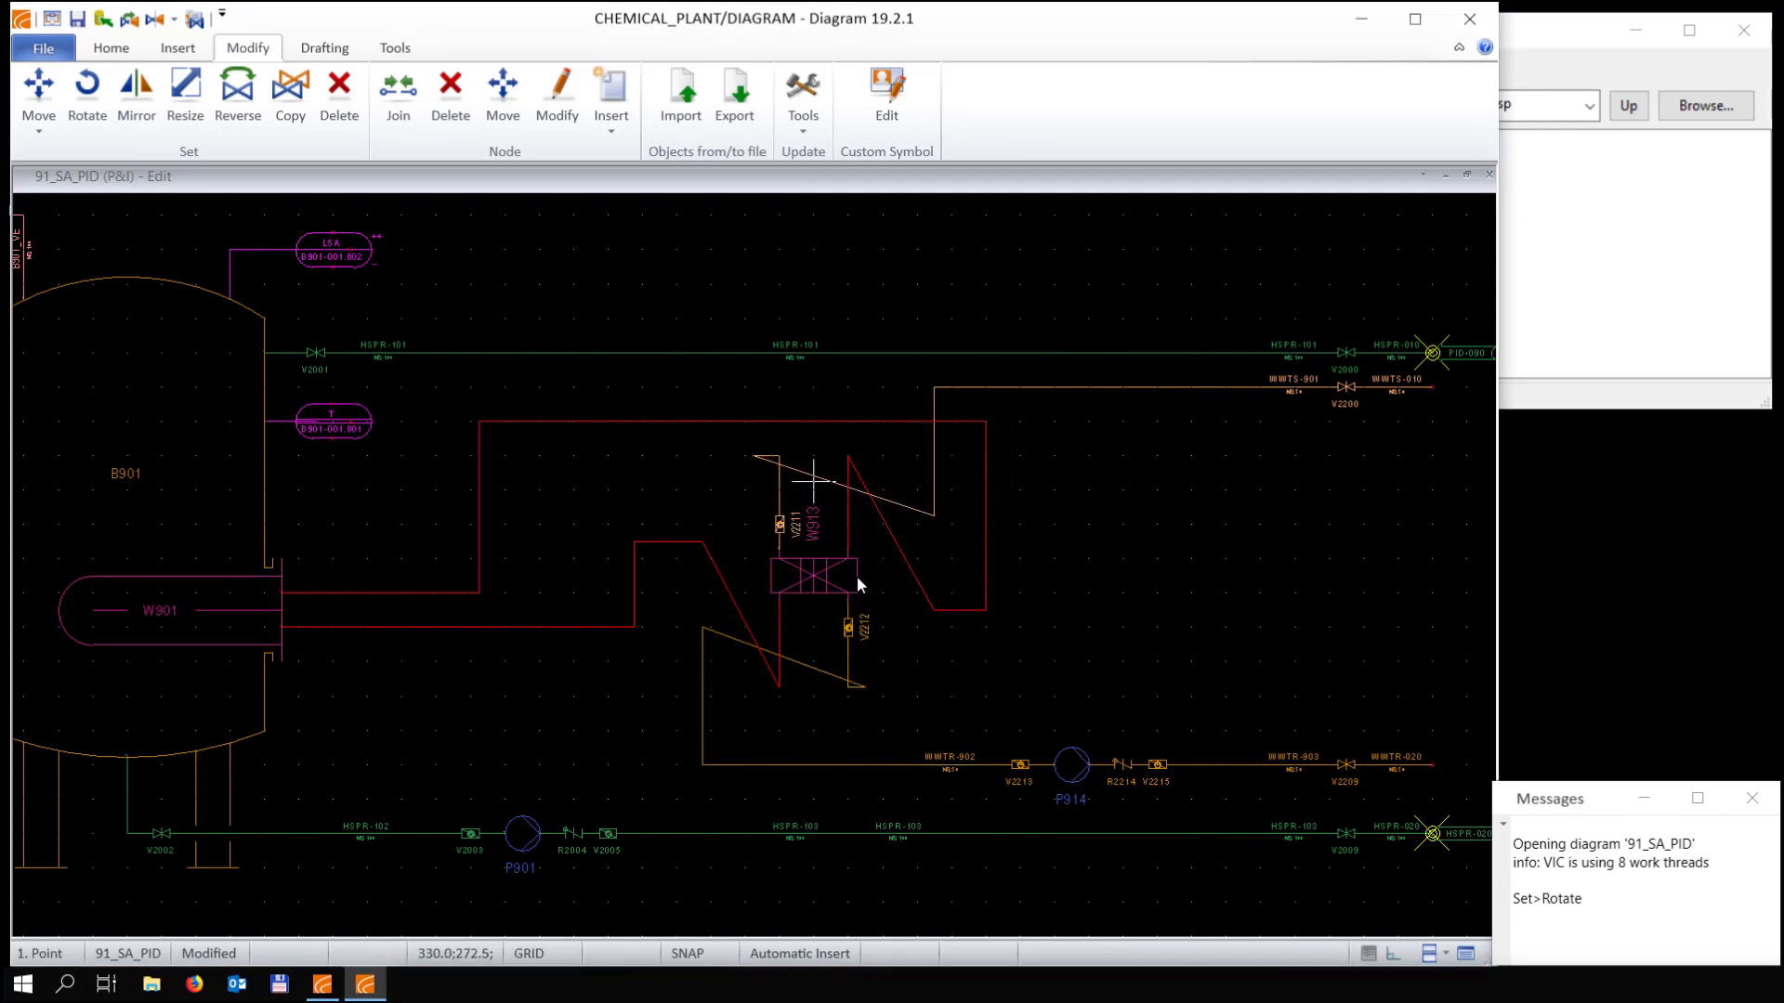
{"action": "scroll", "coordinate": [883, 568], "scroll_direction": "up", "scroll_amount": 2}
{"action": "key", "text": "Escape"}
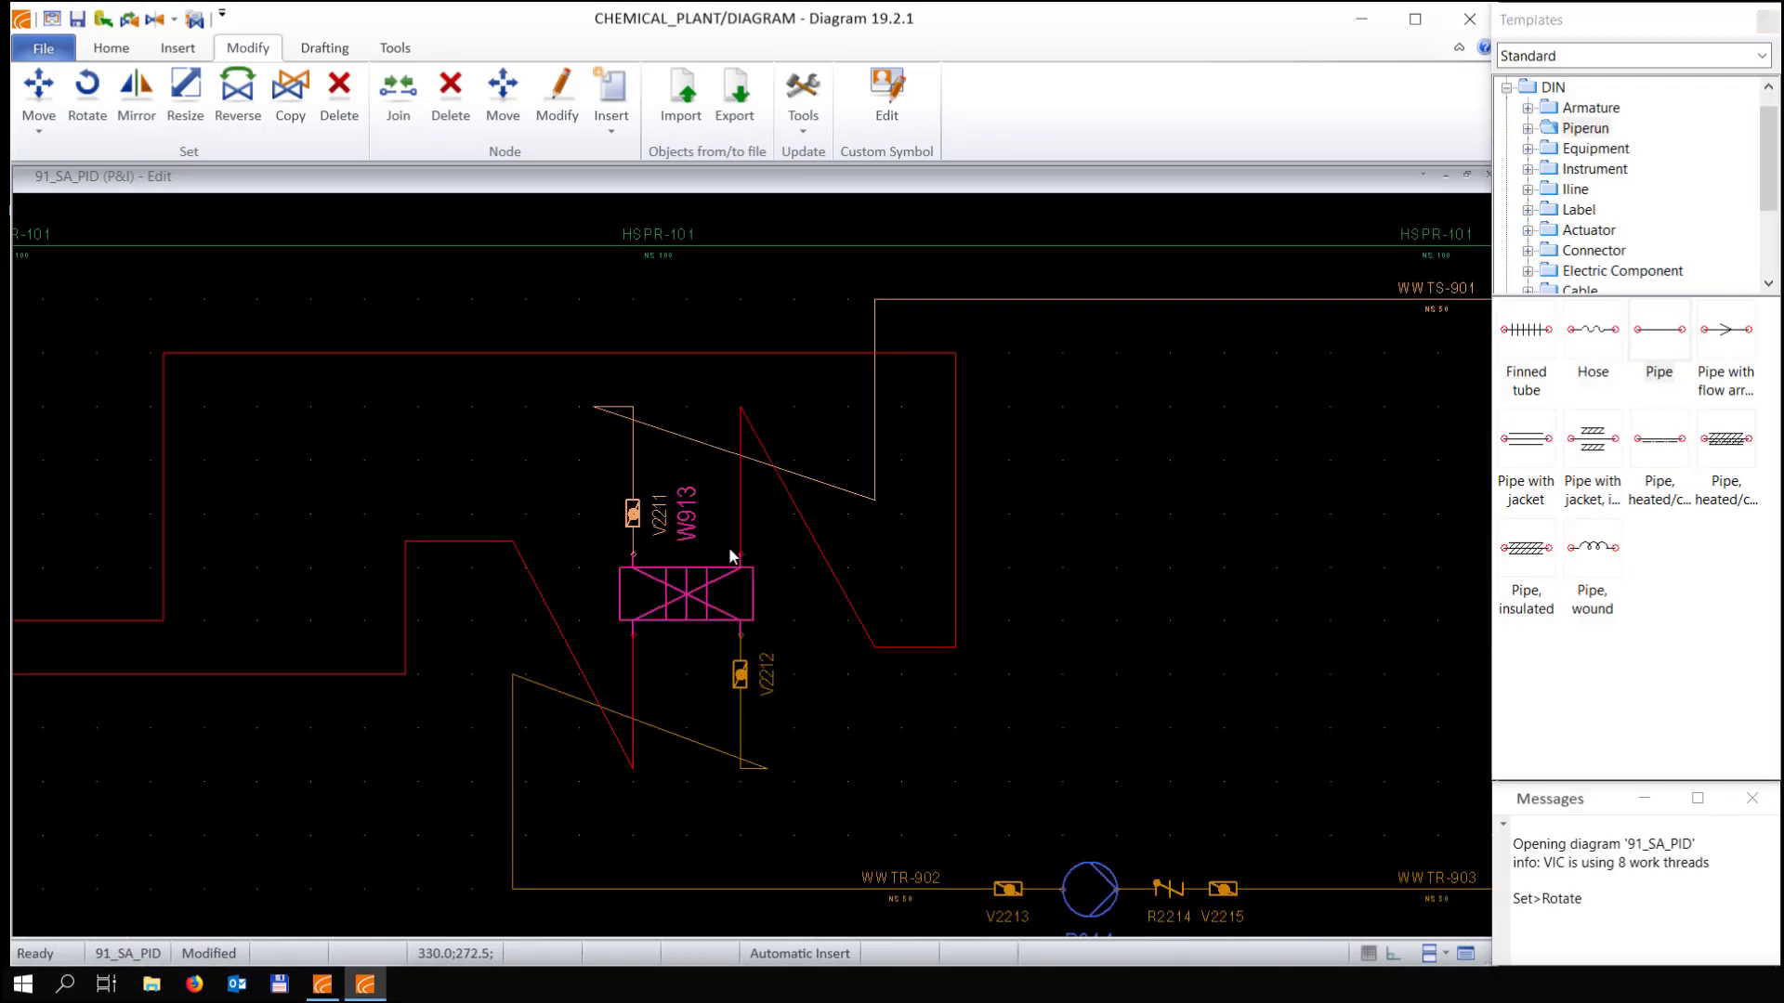
Place the W913 label horizontally beside the exchanger and straighten the looping pipe so it drops vertically into the upper-right nozzle
{"action": "left_click", "coordinate": [700, 514]}
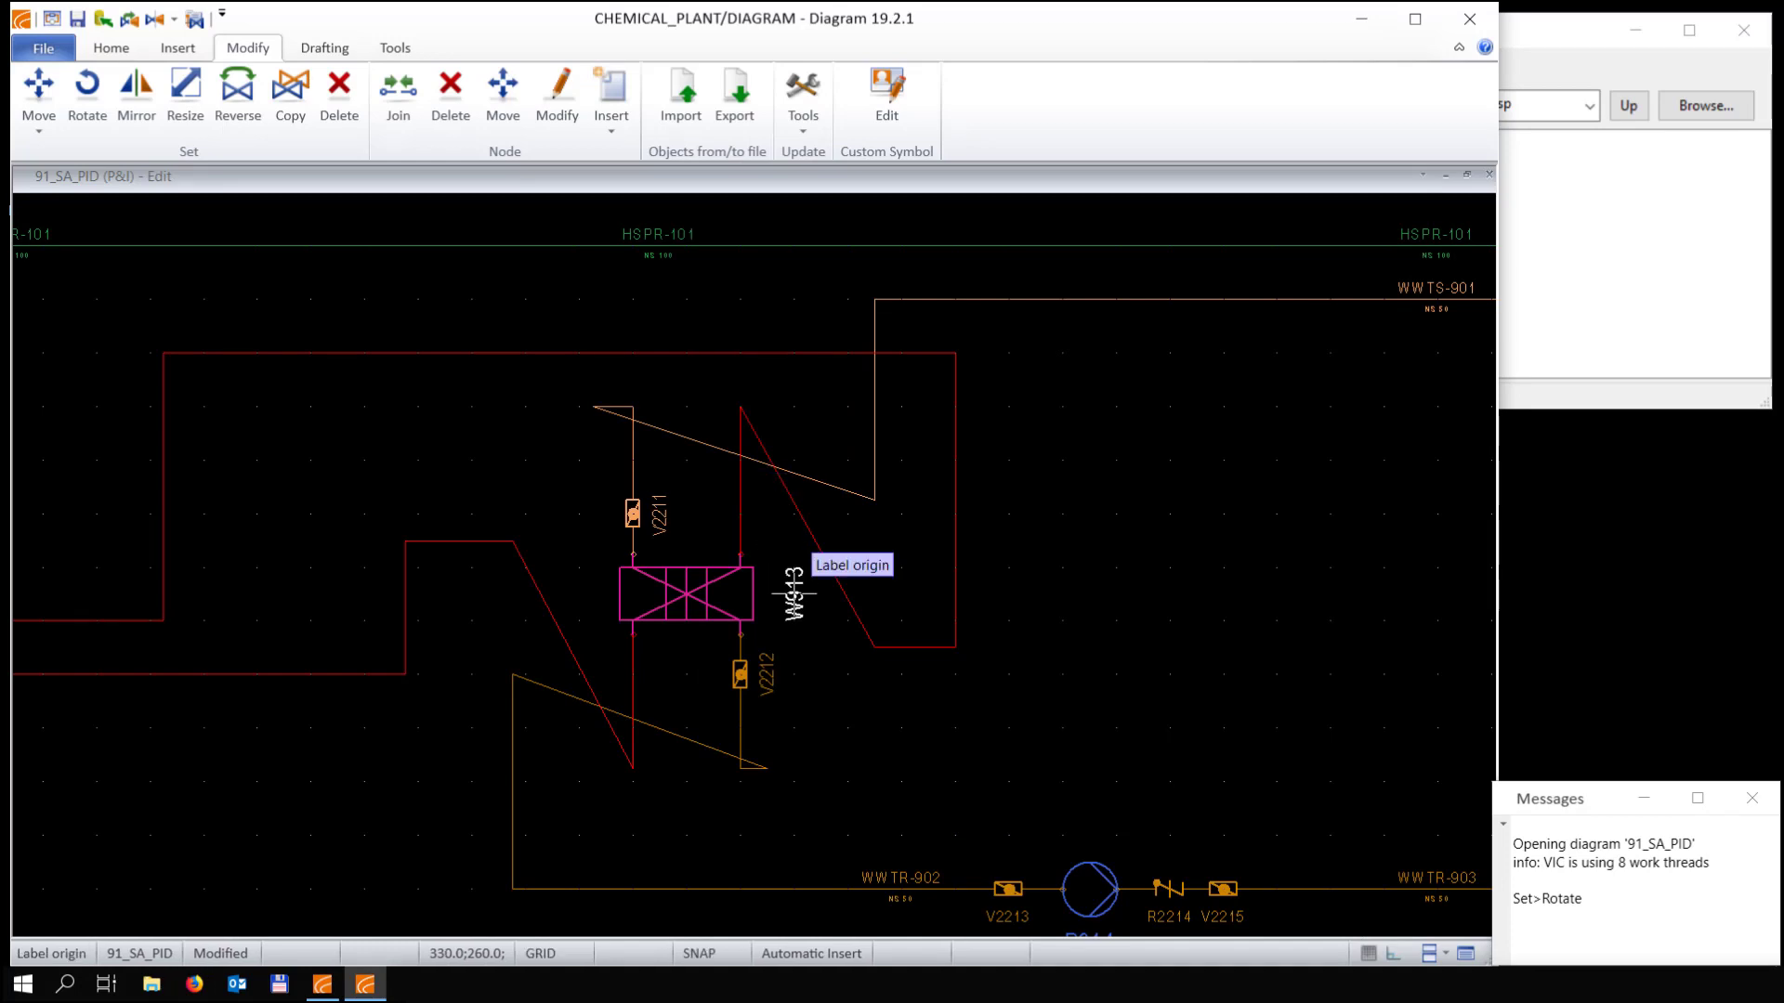
{"action": "left_click", "coordinate": [792, 593]}
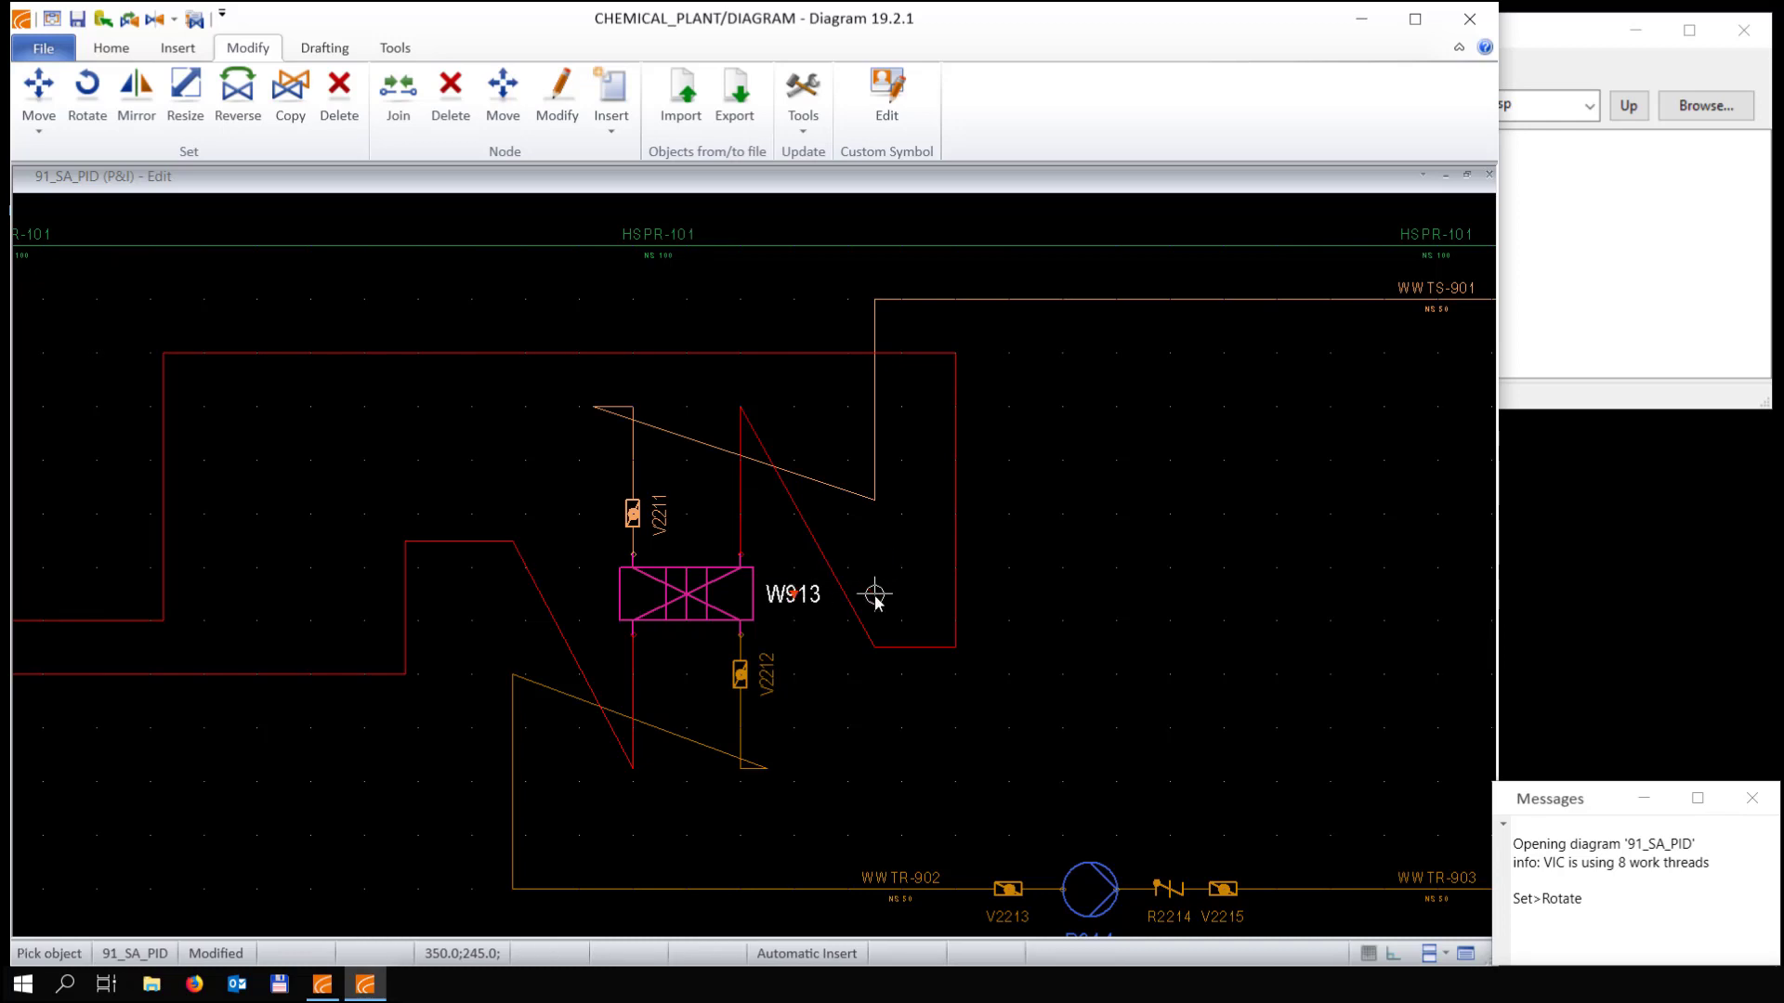
{"action": "left_click", "coordinate": [915, 648]}
{"action": "left_click", "coordinate": [915, 406]}
{"action": "left_click", "coordinate": [955, 379]}
{"action": "left_click", "coordinate": [741, 379]}
{"action": "scroll", "coordinate": [861, 445], "scroll_direction": "up", "scroll_amount": 2}
{"action": "key", "text": "ctrl+z"}
{"action": "scroll", "coordinate": [617, 596], "scroll_direction": "down", "scroll_amount": 1}
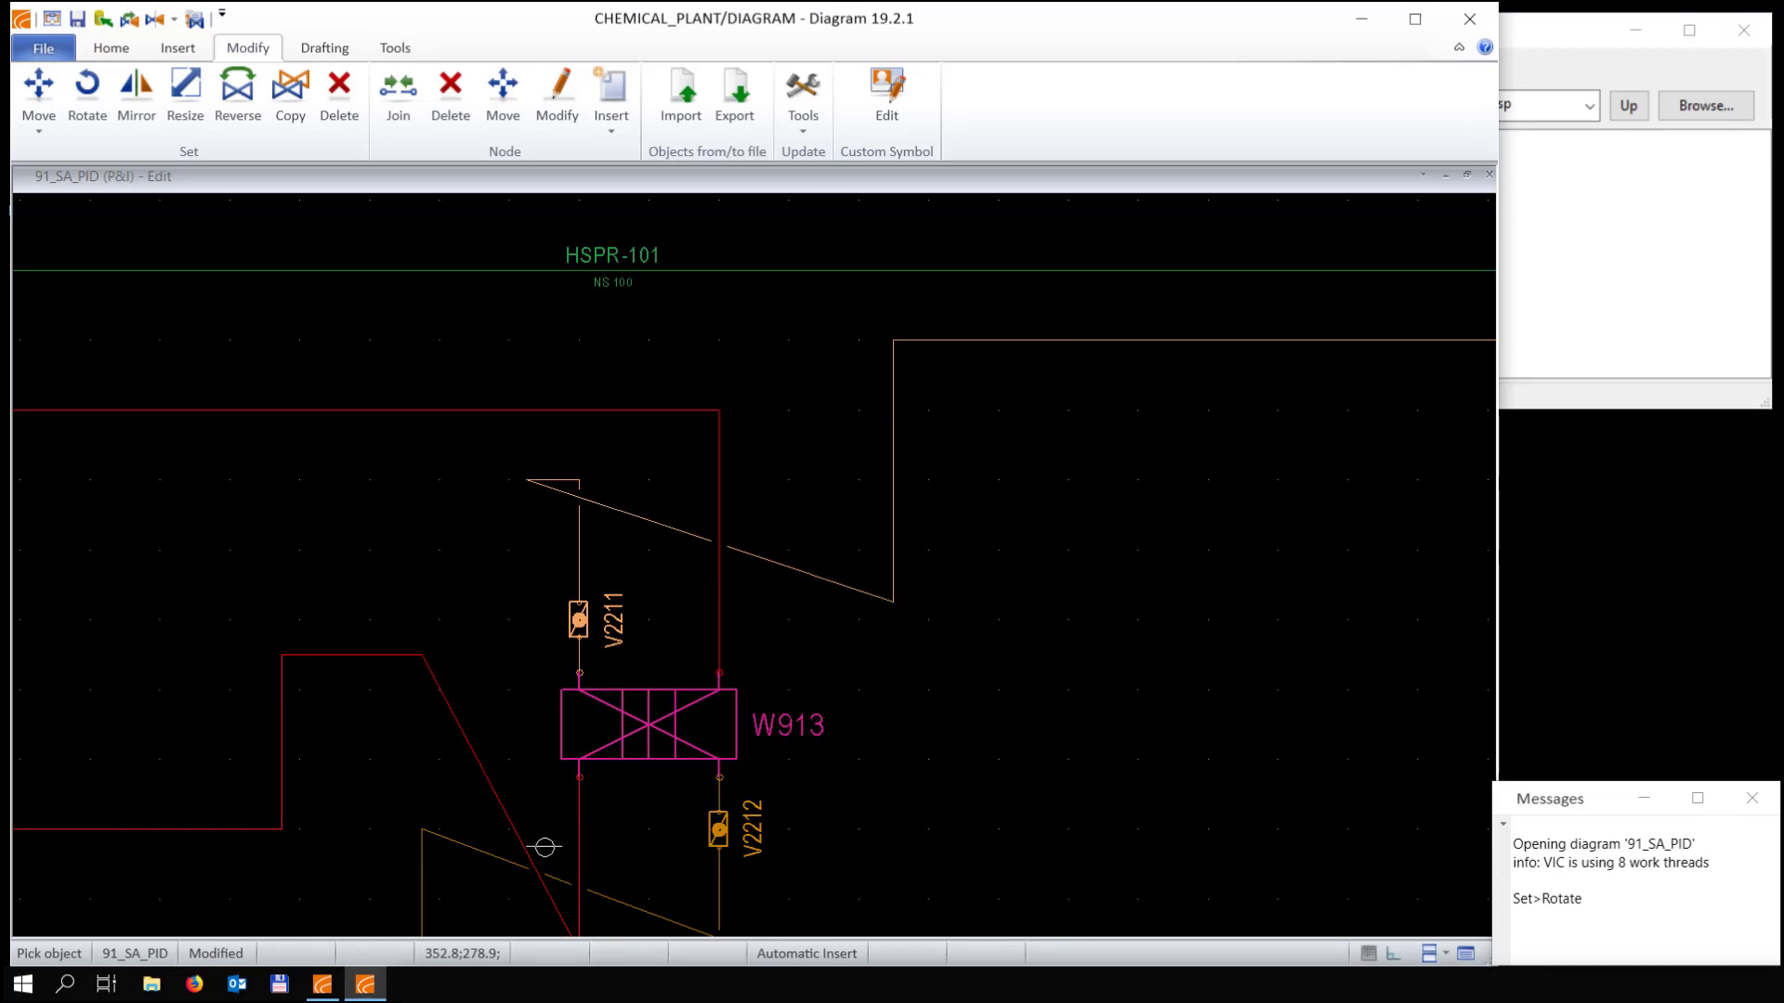
Straighten the lower W901 pipe so it runs horizontally and rises vertically into W913's lower-left nozzle
{"action": "scroll", "coordinate": [402, 792], "scroll_direction": "down", "scroll_amount": 2}
{"action": "middle_click_drag", "start_coordinate": [402, 792], "coordinate": [753, 565]}
{"action": "scroll", "coordinate": [754, 568], "scroll_direction": "up", "scroll_amount": 1}
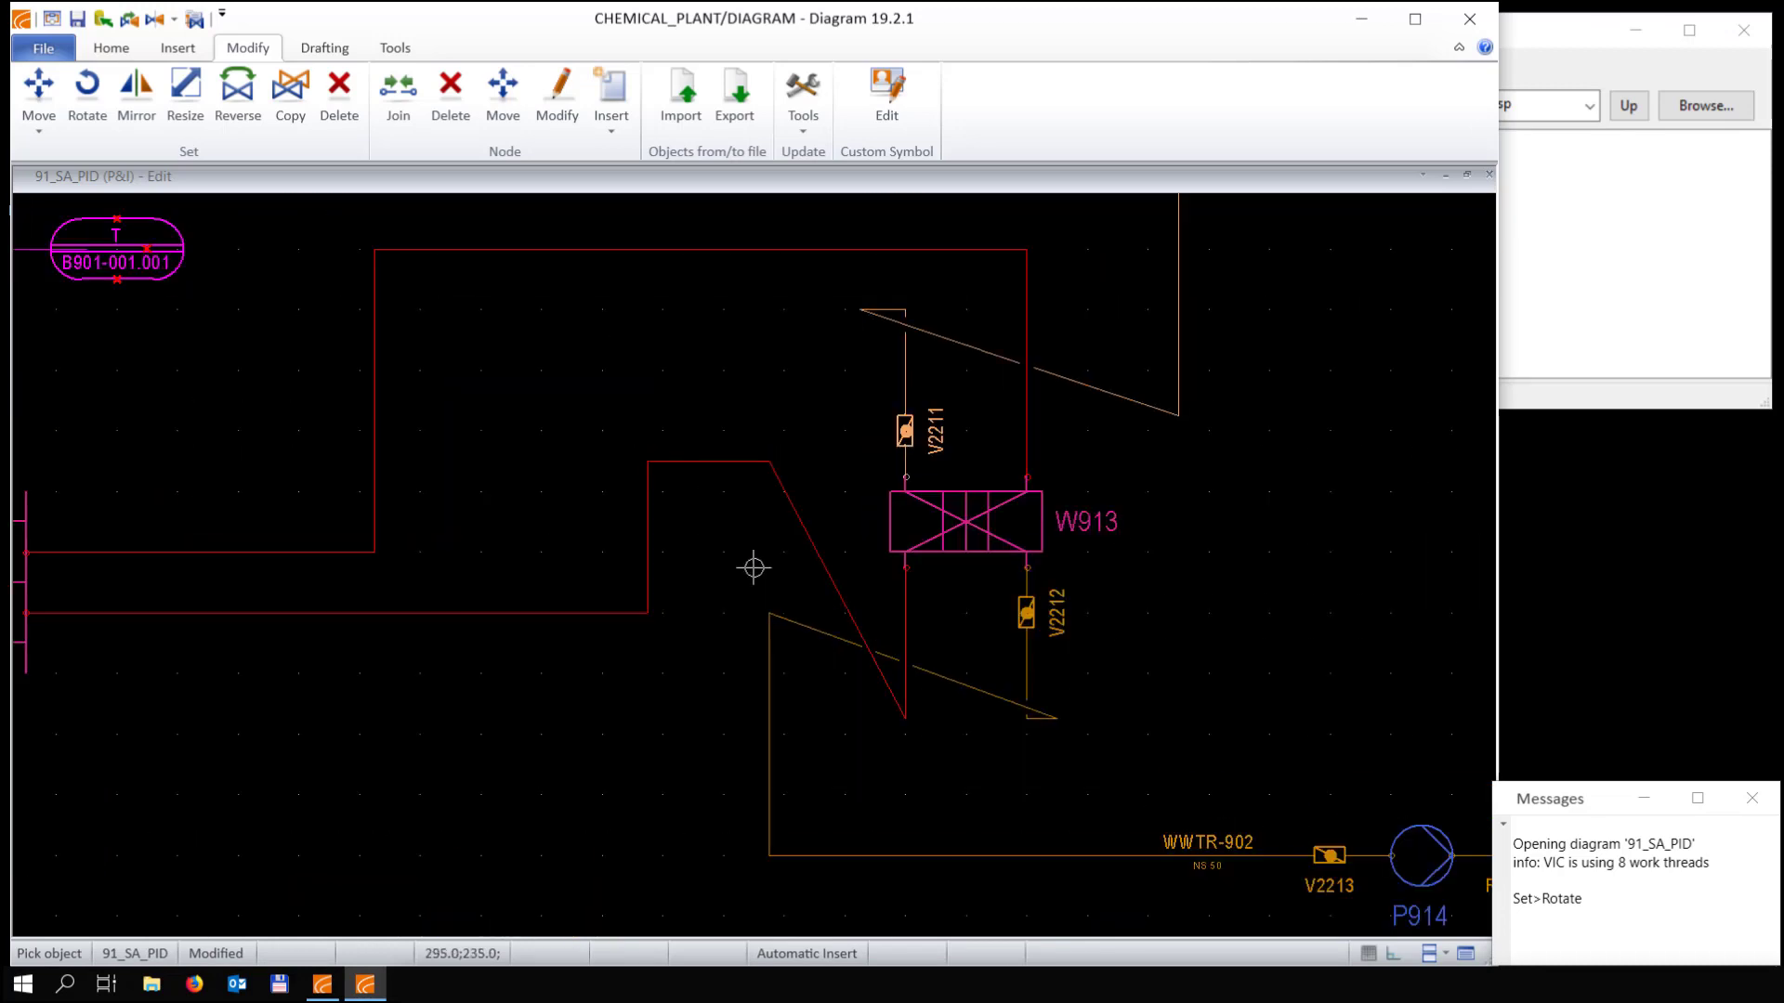
{"action": "left_click", "coordinate": [709, 461]}
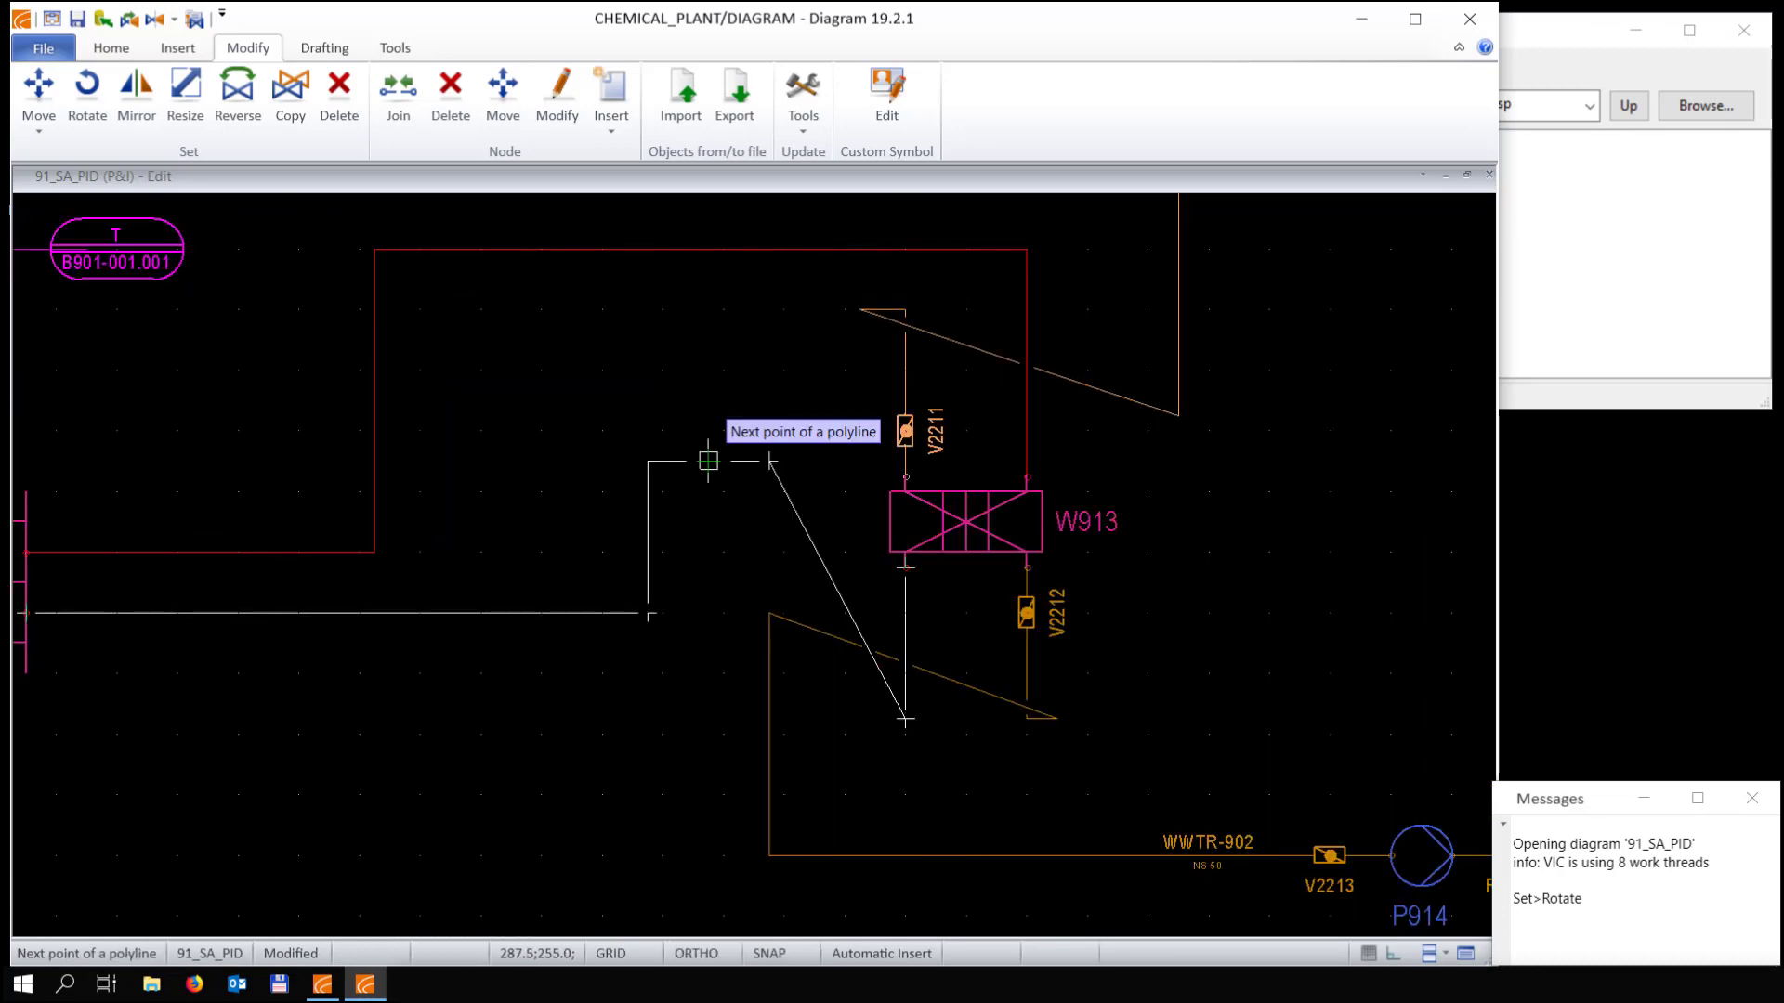
{"action": "left_click", "coordinate": [709, 613]}
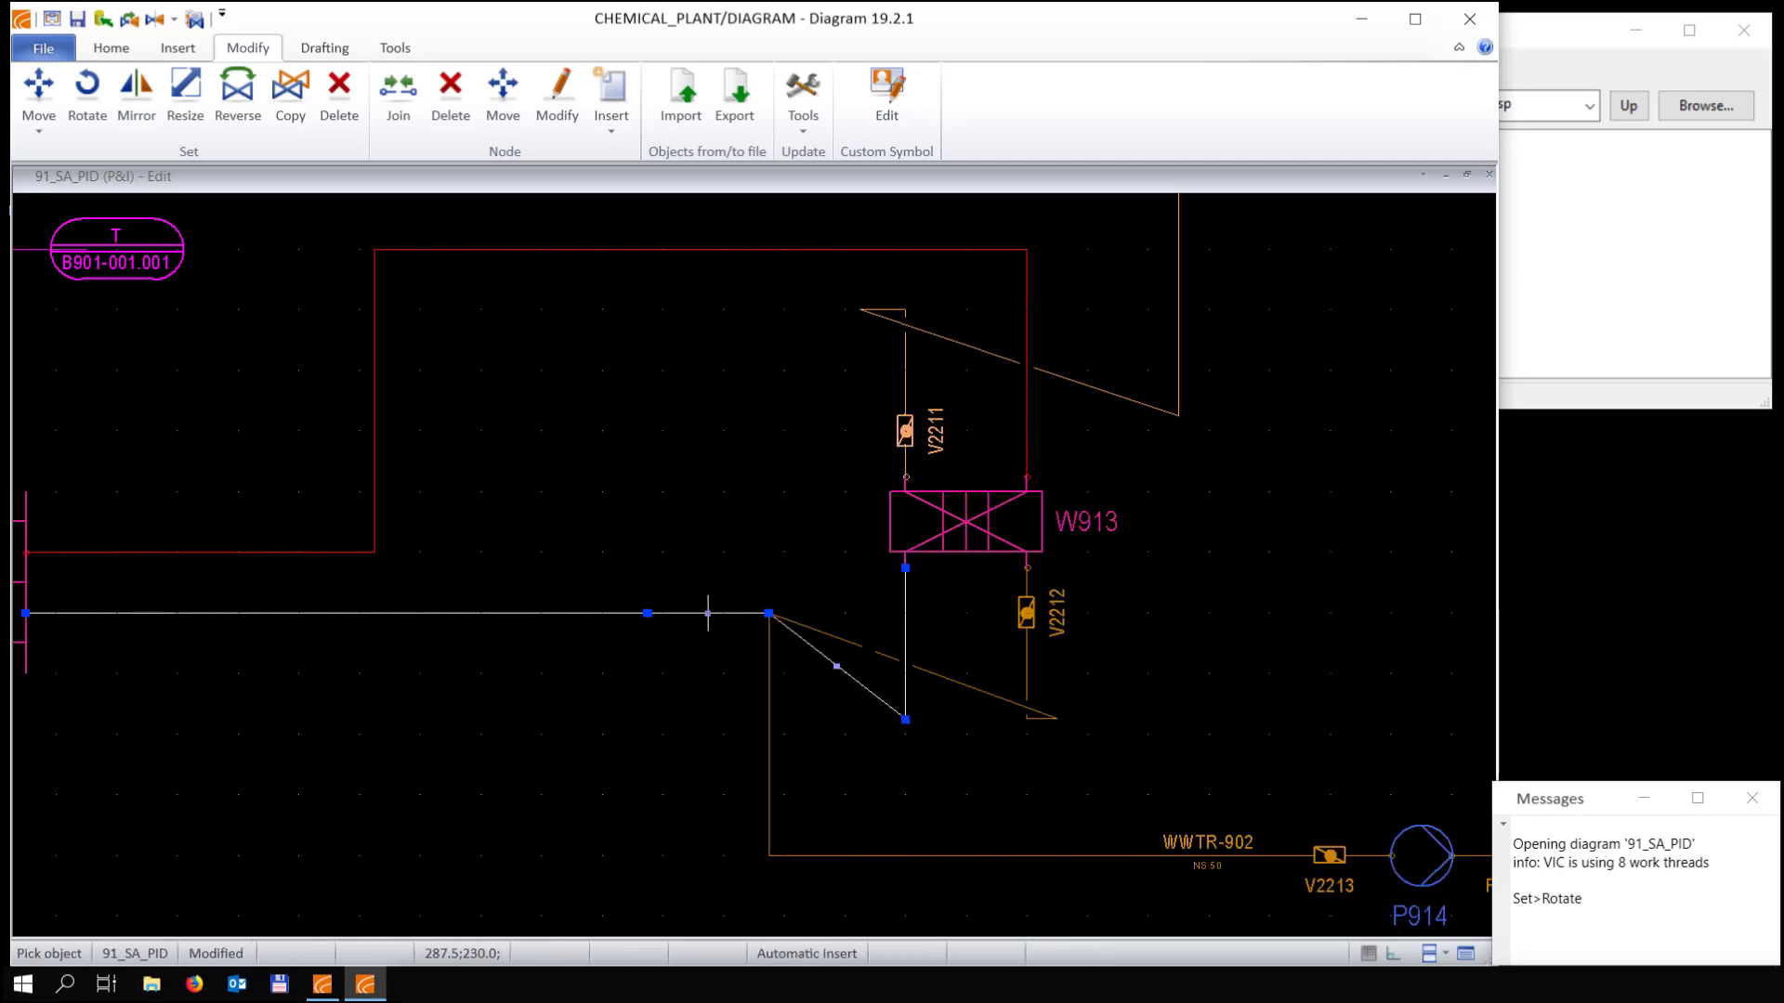
{"action": "left_click", "coordinate": [906, 729]}
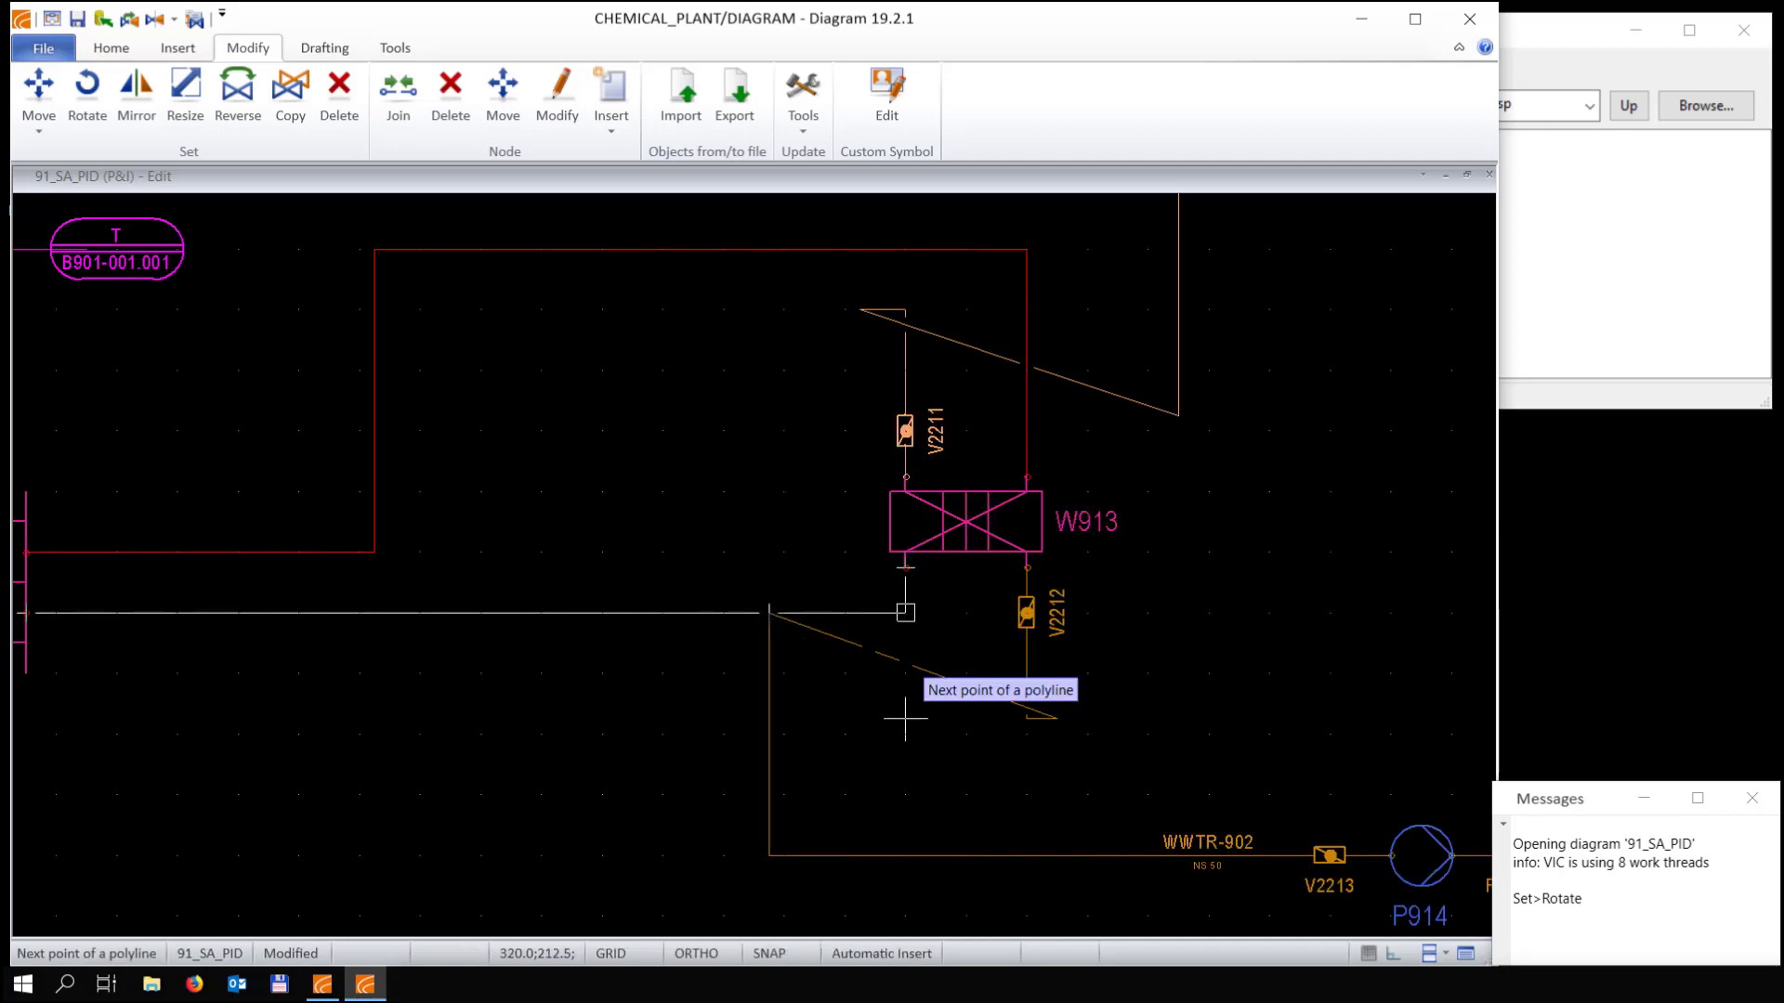
{"action": "left_click", "coordinate": [908, 721]}
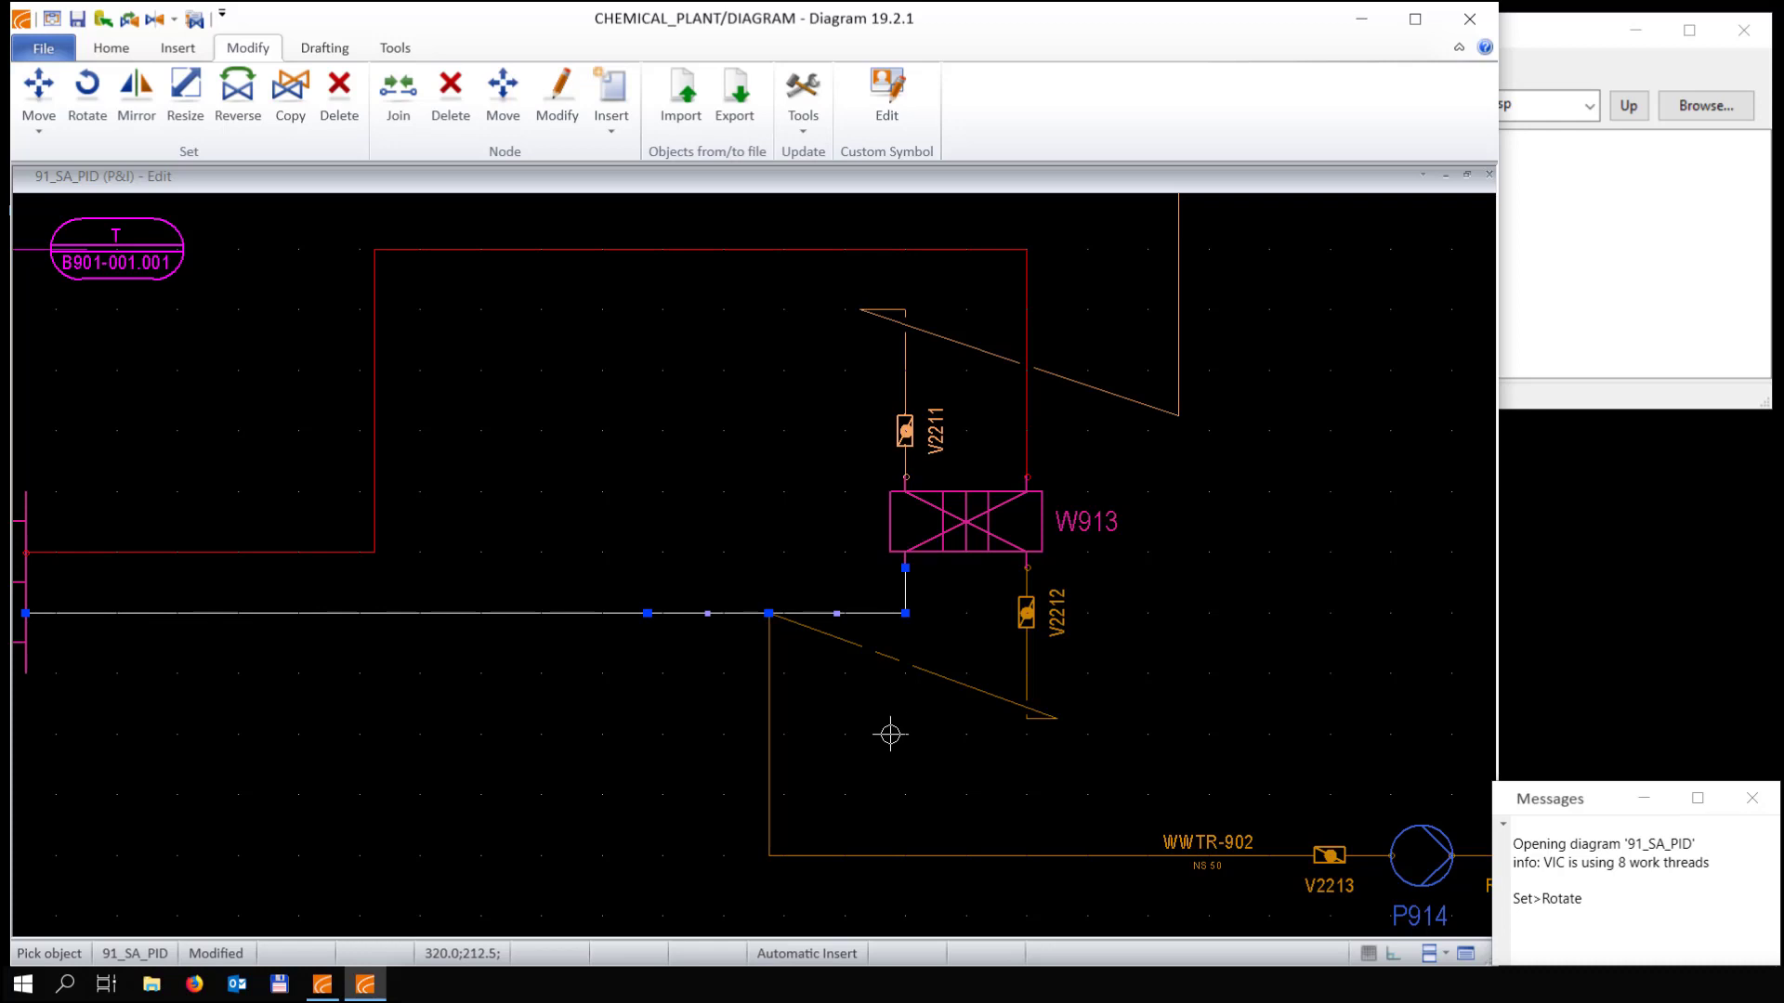
Reroute the WWTR-902 pipe so it runs straight down from valve V2212 and horizontally to valve V2213
{"action": "left_click", "coordinate": [769, 643]}
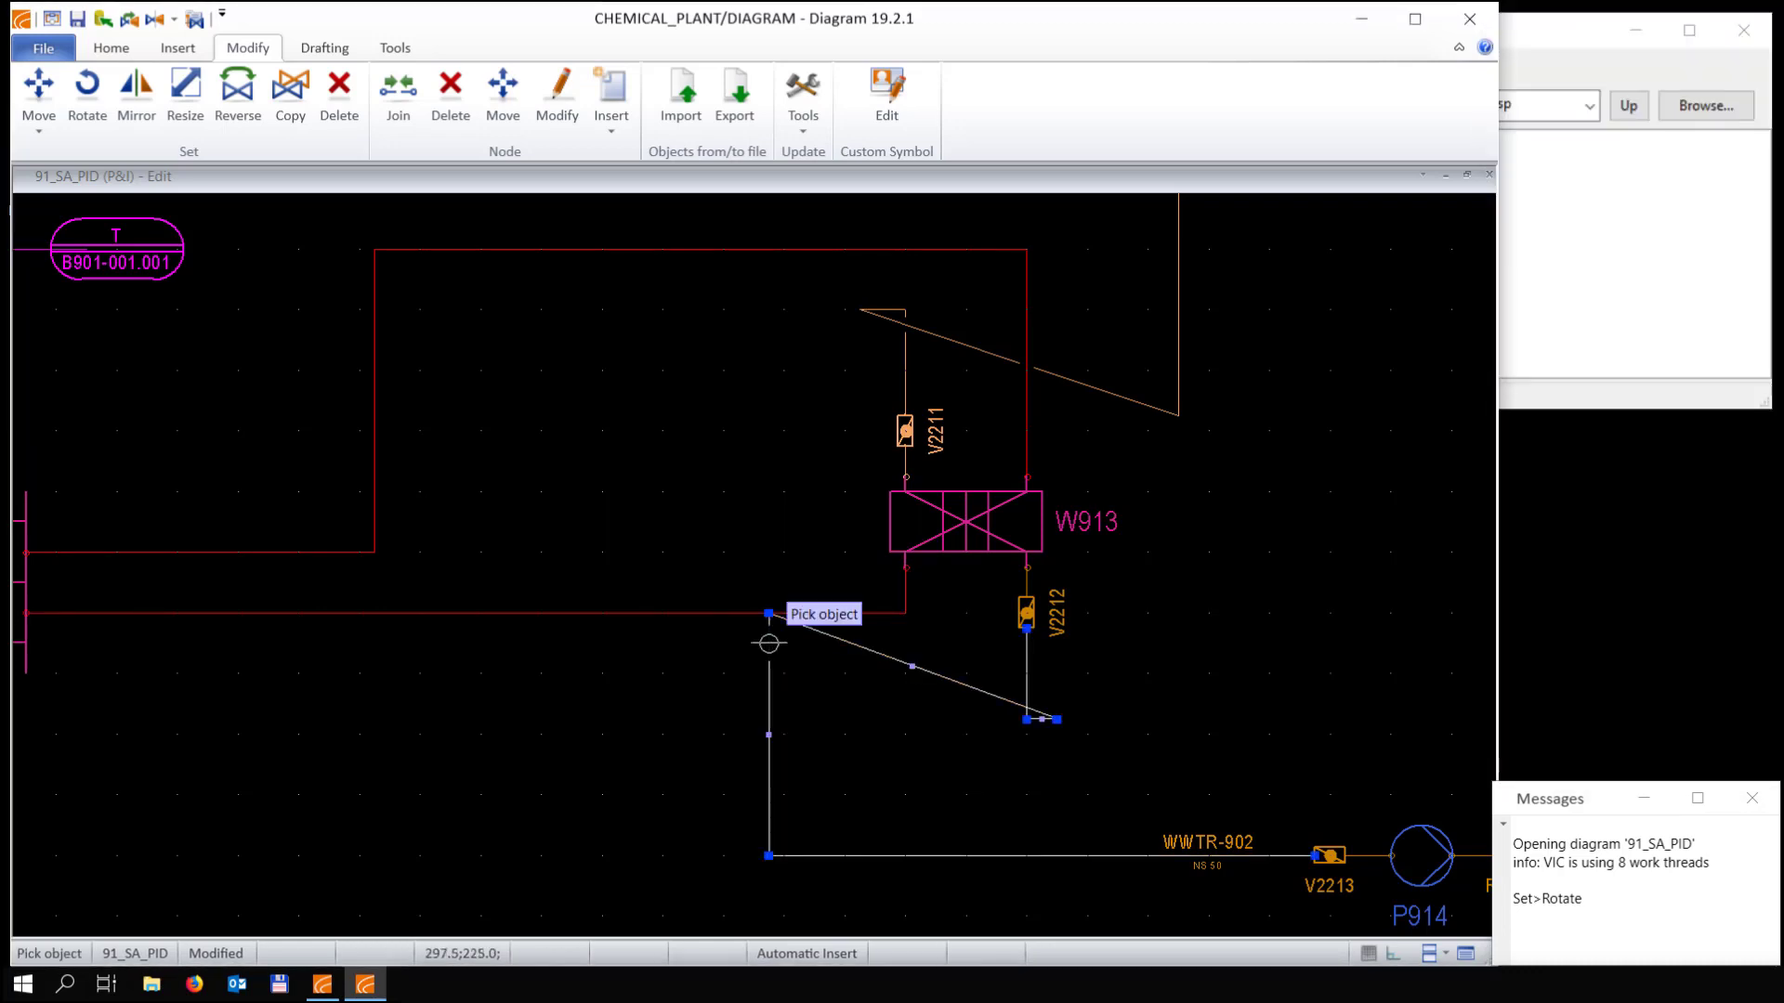
{"action": "left_click", "coordinate": [770, 613]}
{"action": "left_click", "coordinate": [769, 638]}
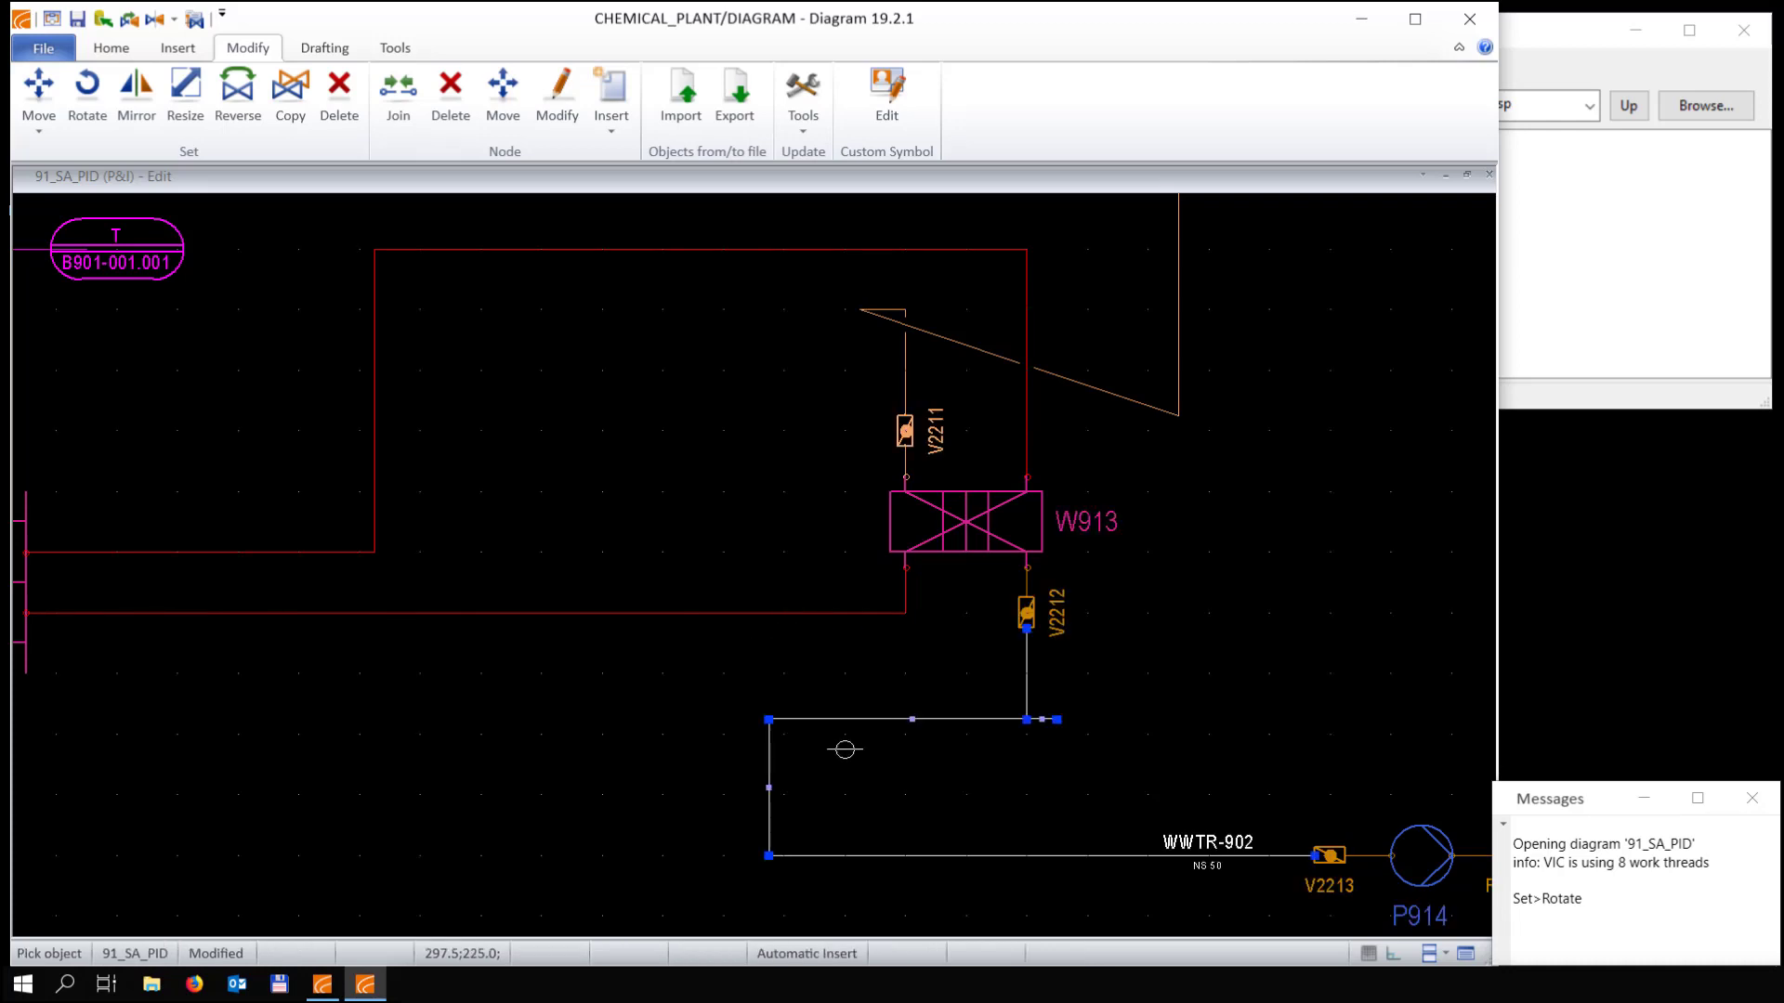
{"action": "left_click", "coordinate": [770, 794]}
{"action": "left_click", "coordinate": [1026, 788]}
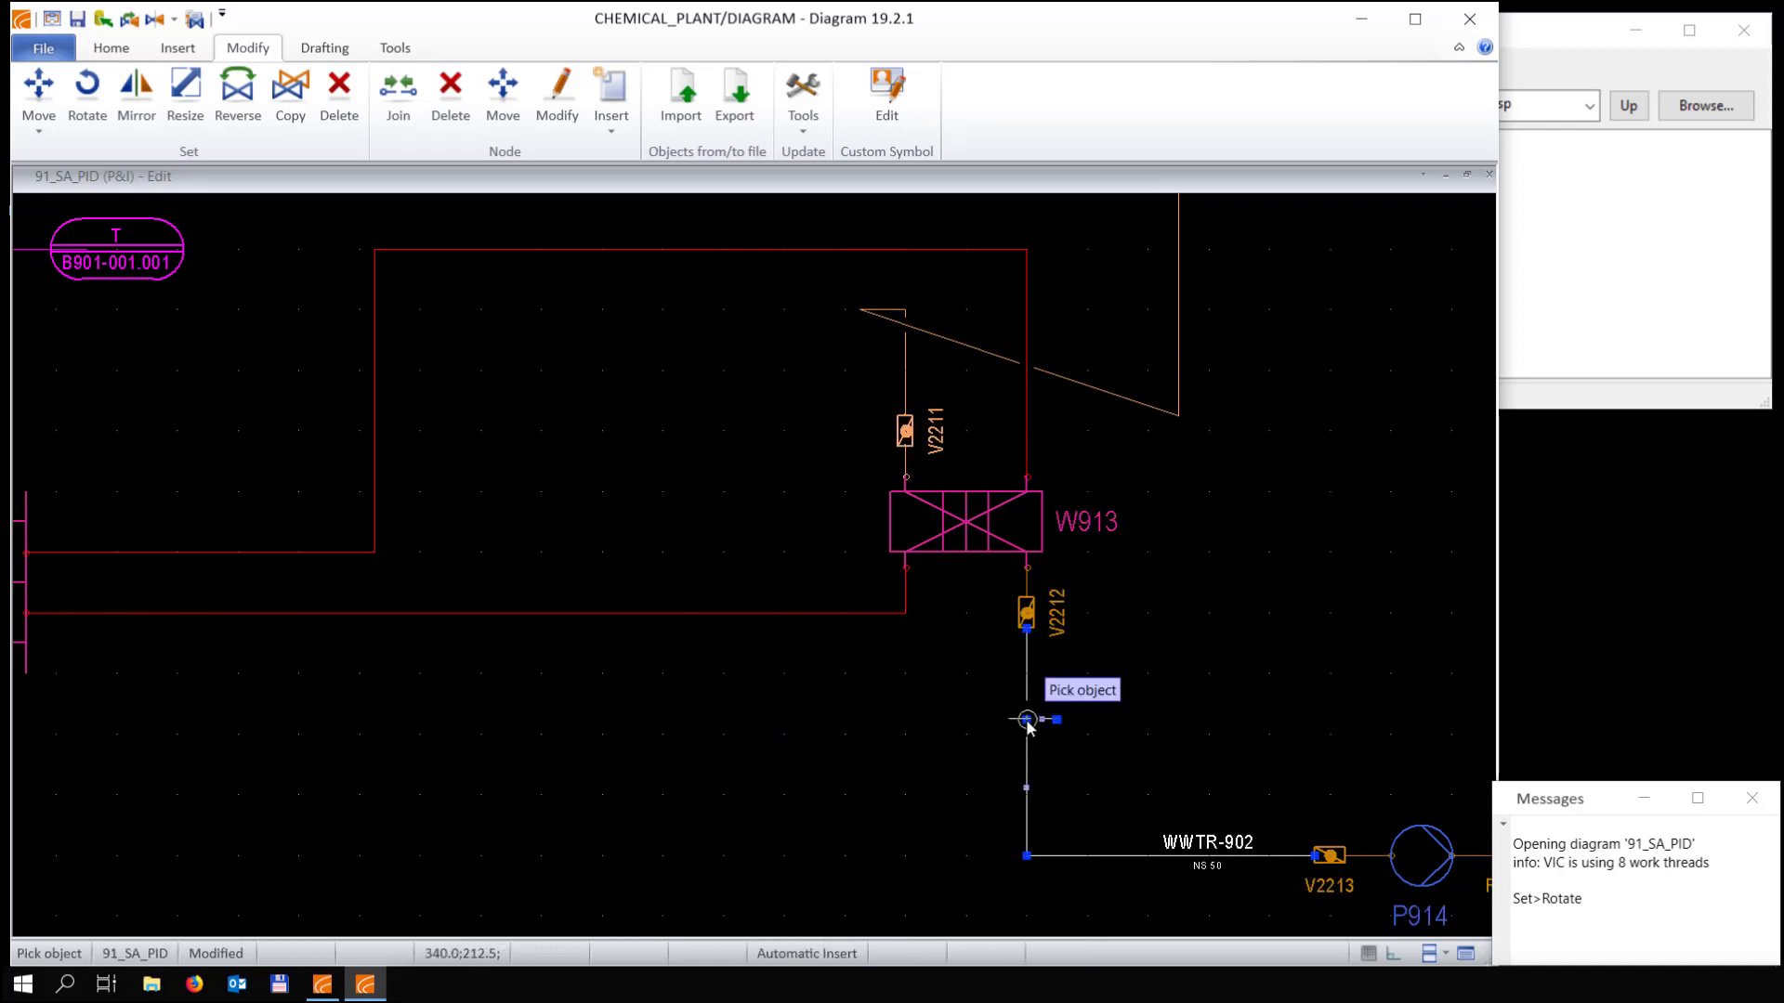
{"action": "scroll", "coordinate": [1042, 720], "scroll_direction": "up", "scroll_amount": 2}
{"action": "key", "text": "Escape"}
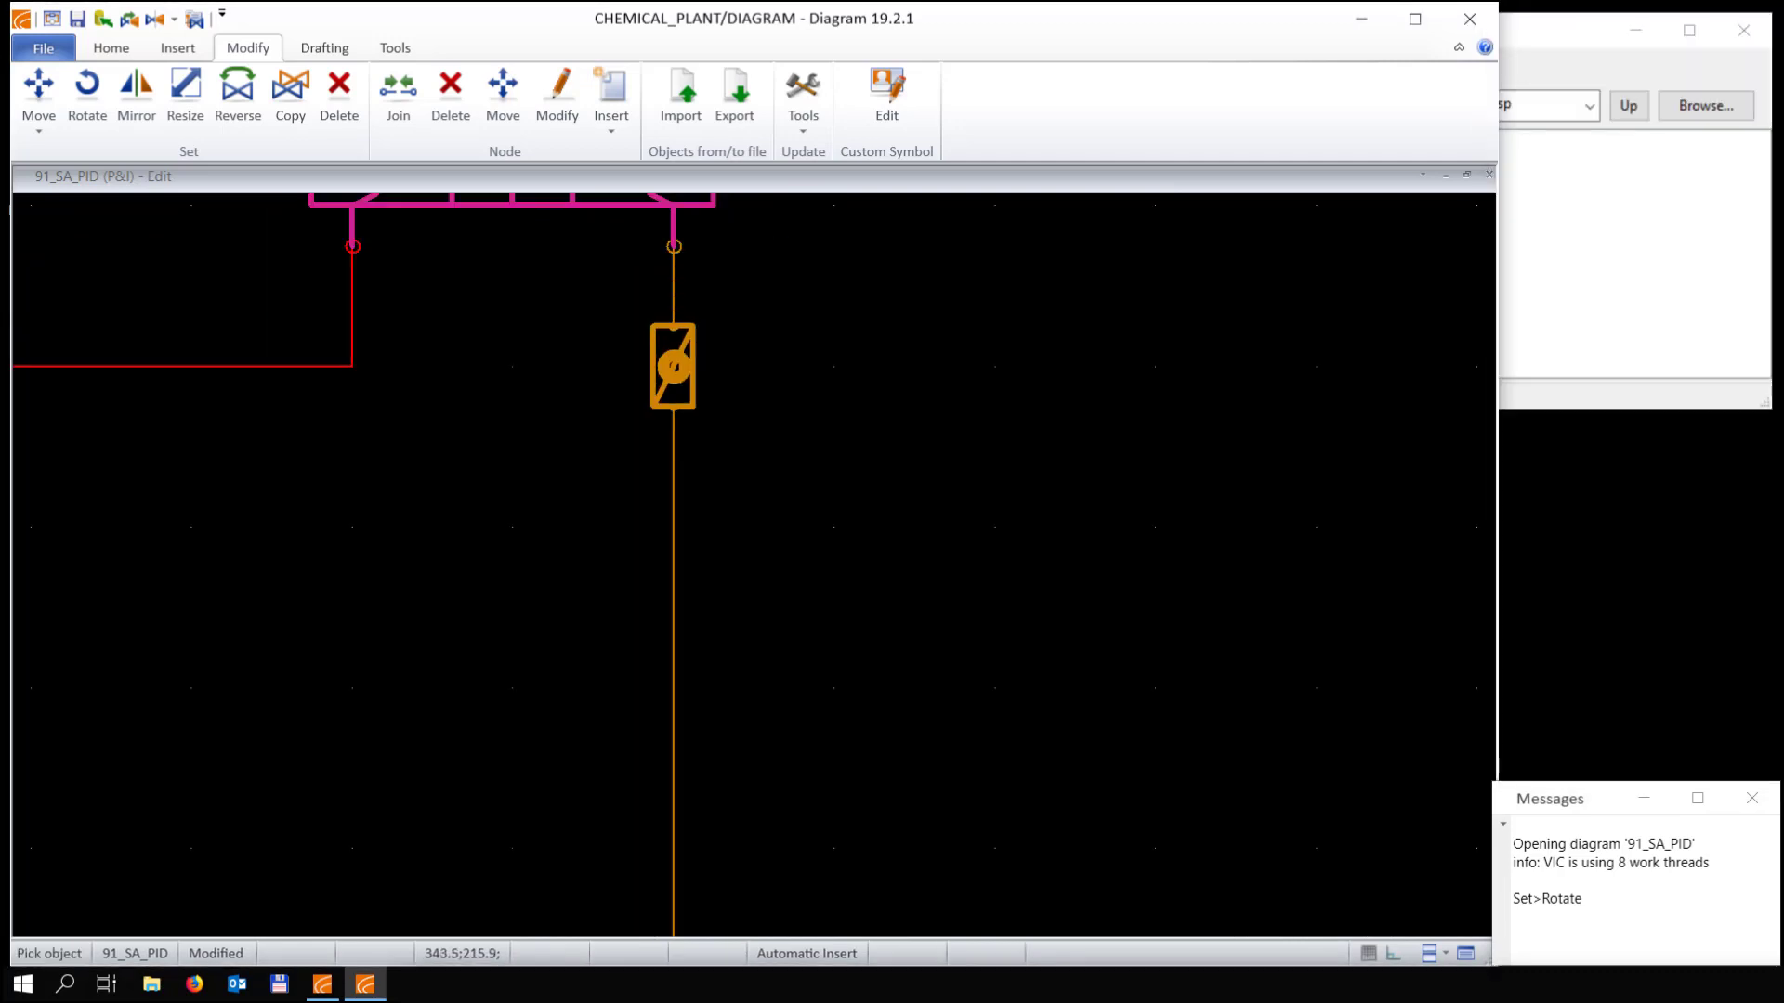
Reroute the WWTS-901 pipe so it rises vertically from valve V2211 to its upper horizontal run
{"action": "scroll", "coordinate": [793, 495], "scroll_direction": "down", "scroll_amount": 3}
{"action": "scroll", "coordinate": [793, 496], "scroll_direction": "up", "scroll_amount": 3}
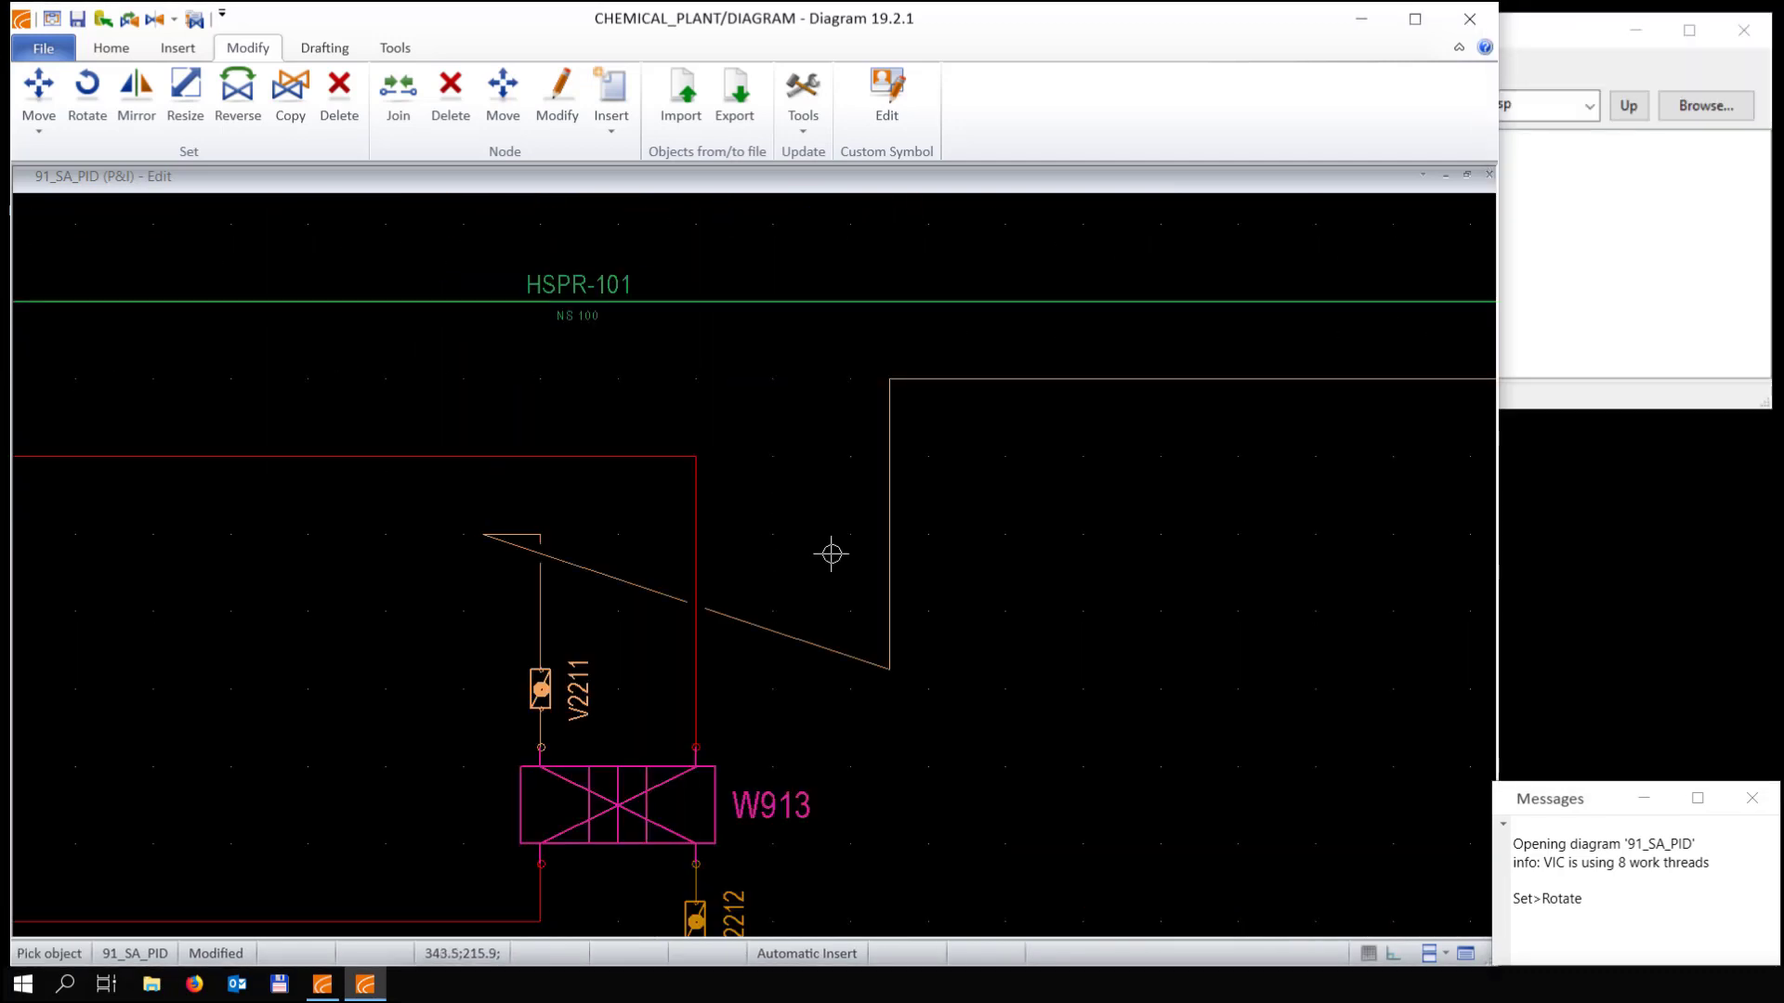
{"action": "left_click", "coordinate": [848, 645]}
{"action": "left_click", "coordinate": [889, 669]}
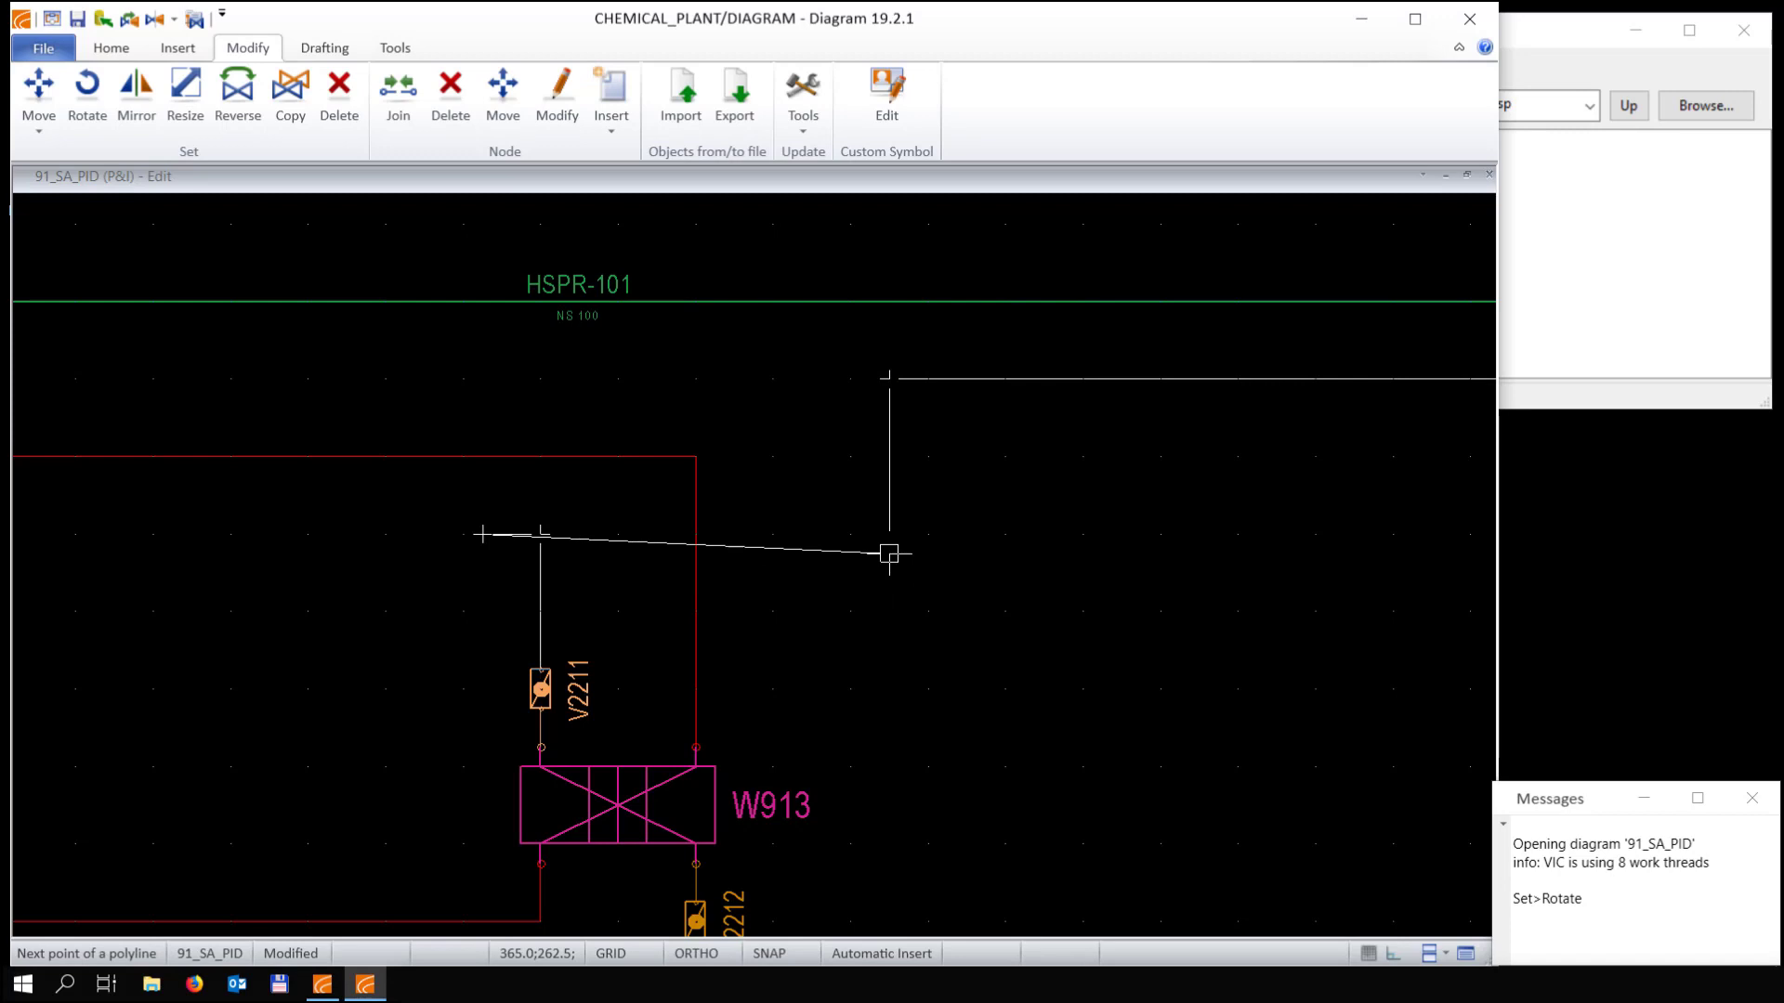
{"action": "left_click", "coordinate": [888, 454]}
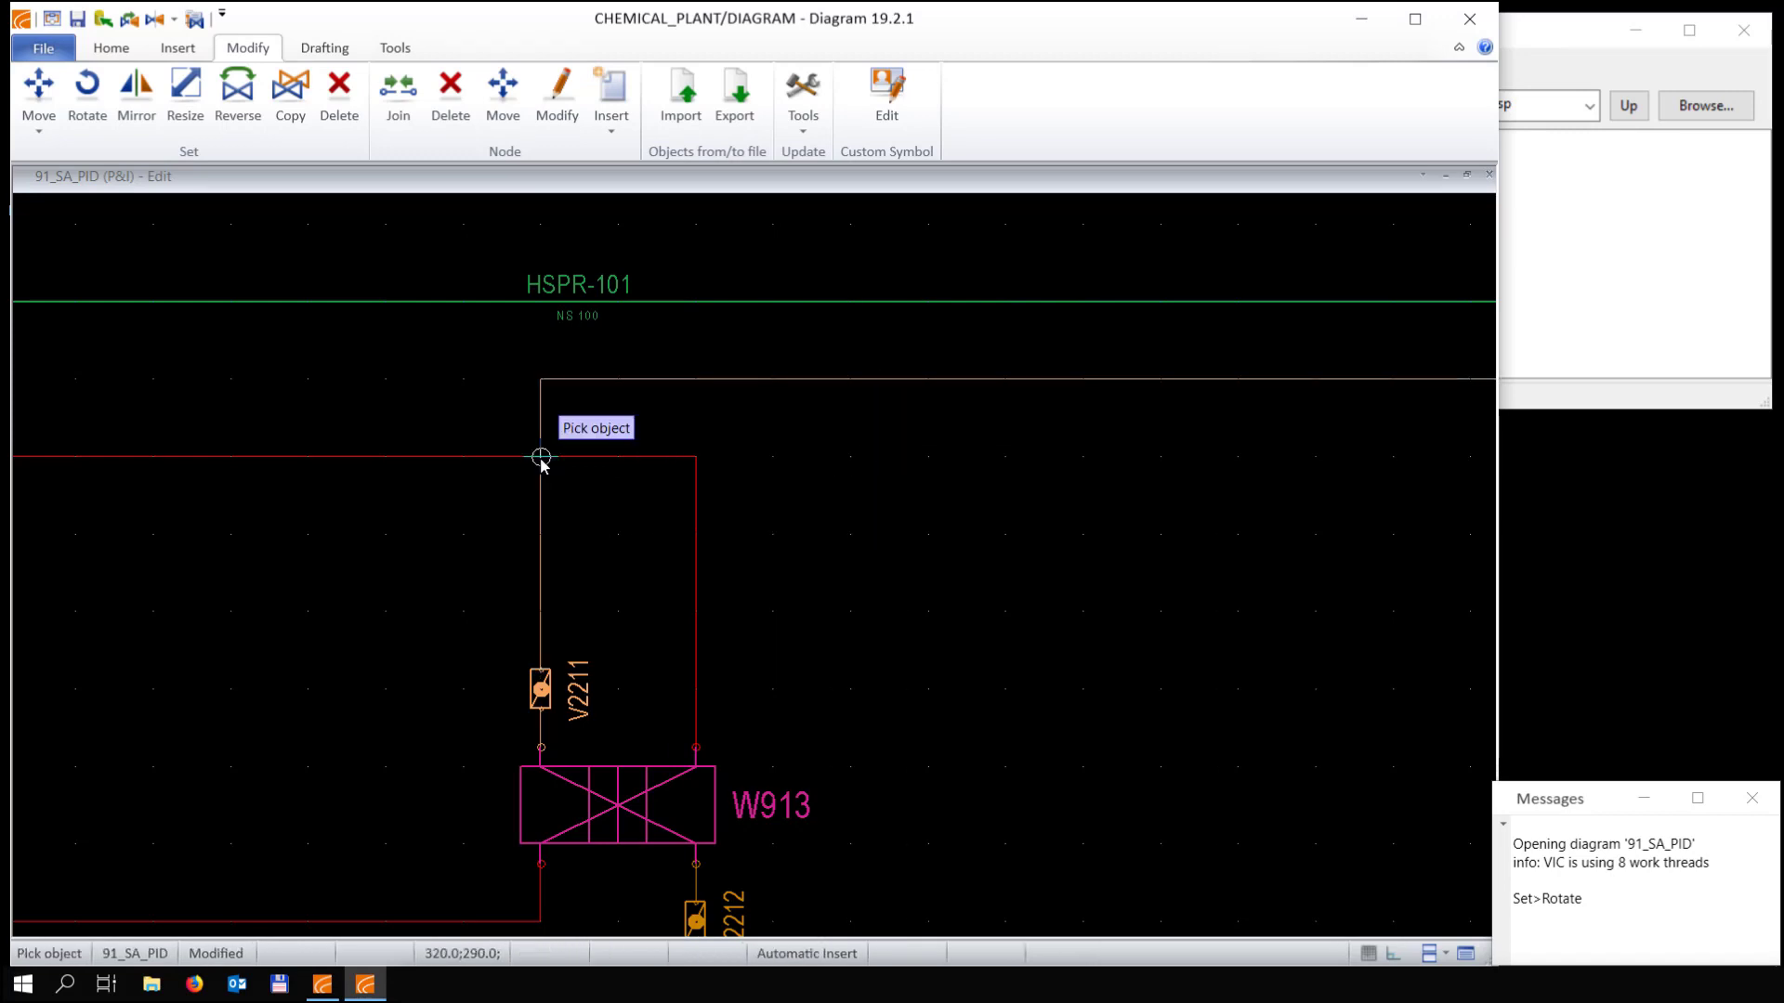
{"action": "scroll", "coordinate": [753, 601], "scroll_direction": "down", "scroll_amount": 4}
{"action": "scroll", "coordinate": [754, 568], "scroll_direction": "up", "scroll_amount": 2}
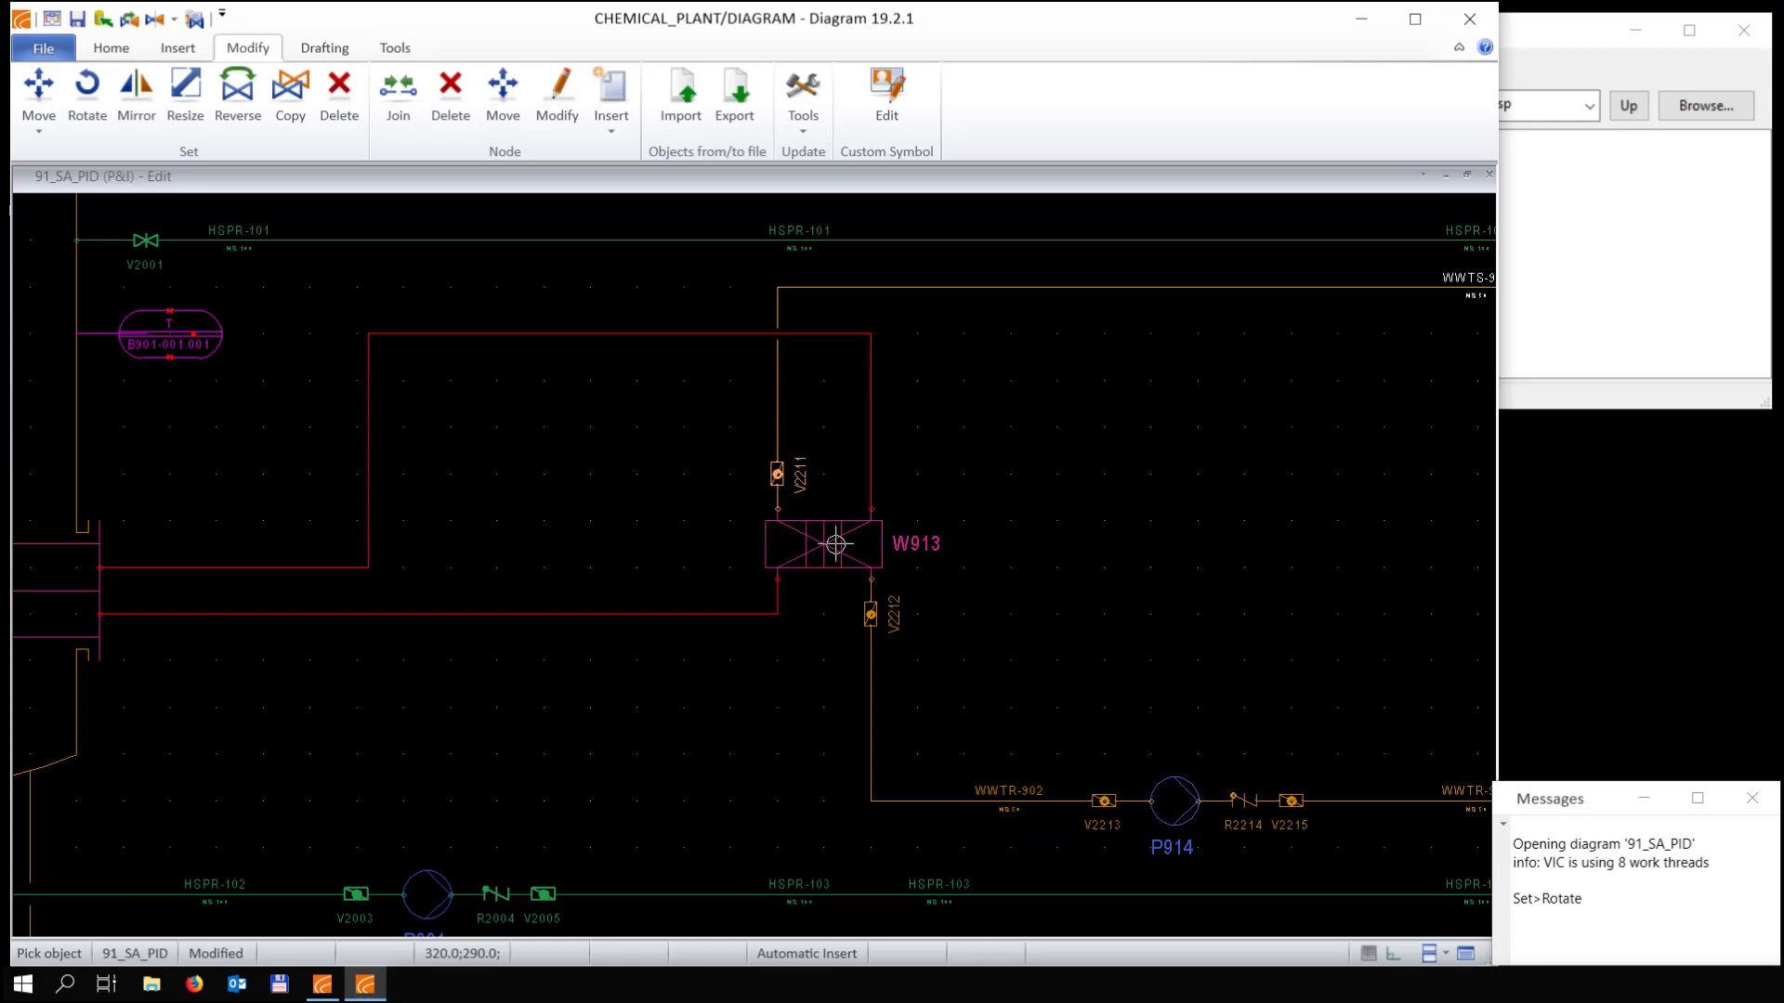
{"action": "key", "text": "Escape"}
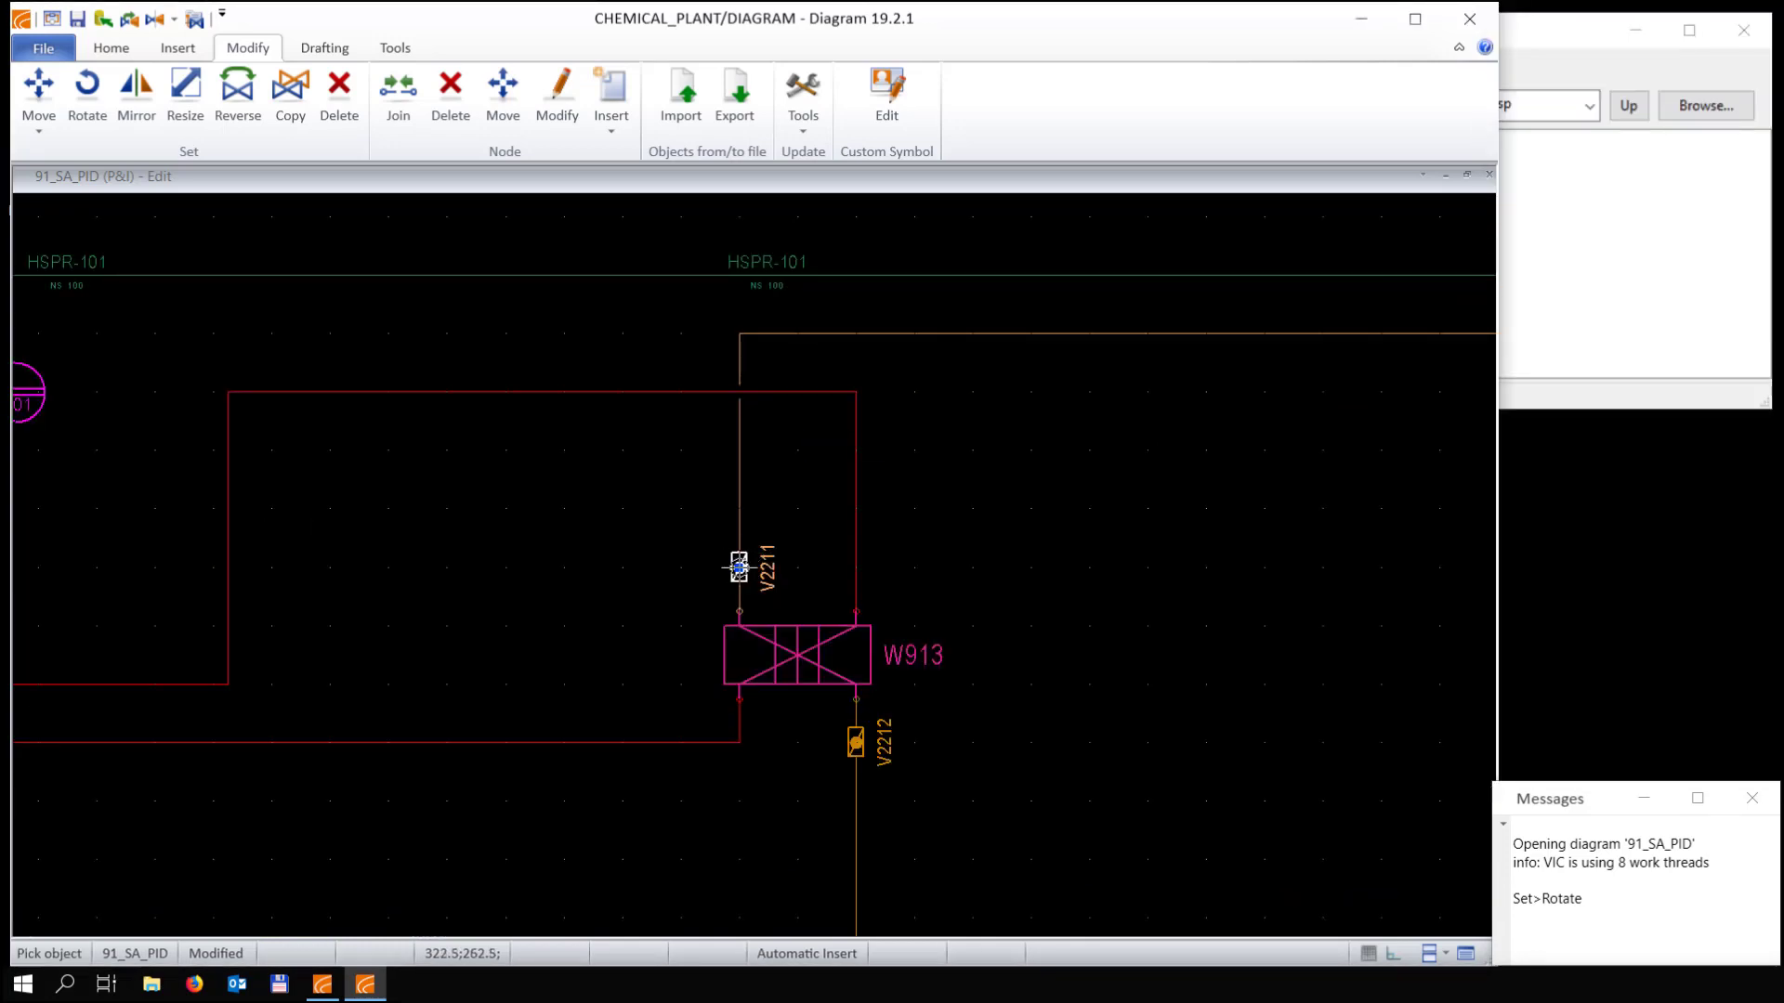
Move valve V2211 up its vertical pipe to 320;280, just below the crossing with the horizontal W901 pipe
{"action": "left_click", "coordinate": [739, 567]}
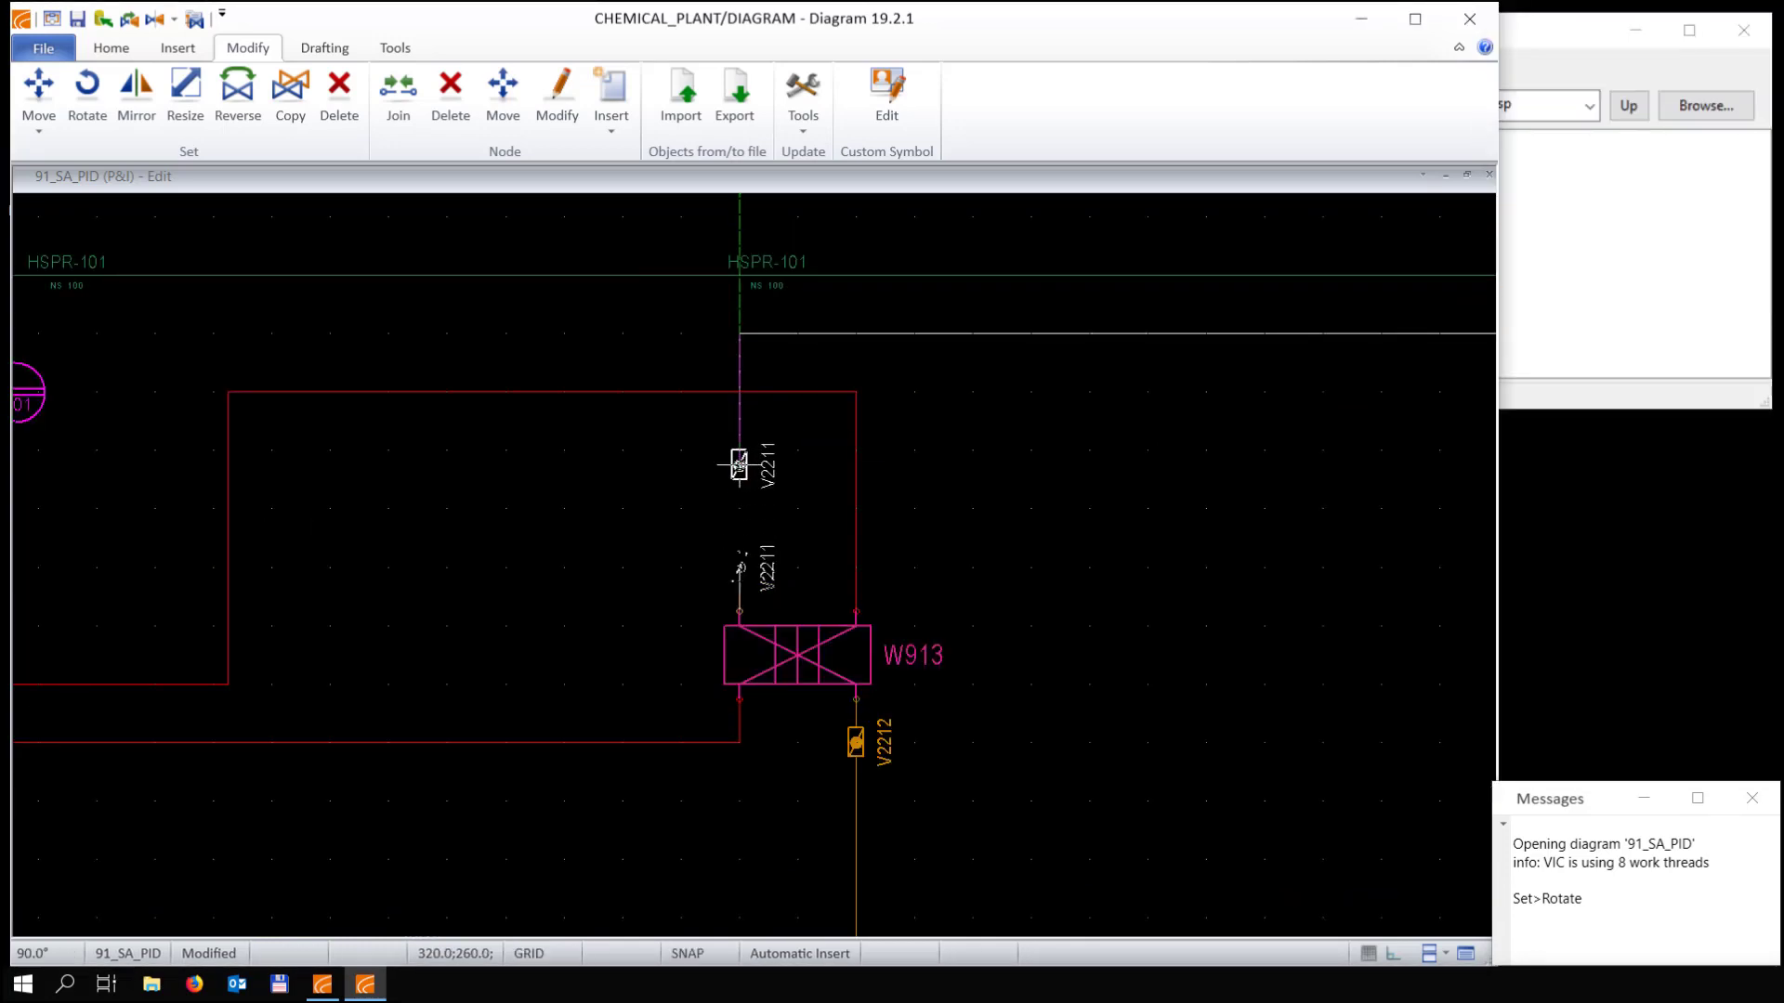
{"action": "left_click", "coordinate": [739, 451]}
{"action": "left_click", "coordinate": [849, 575]}
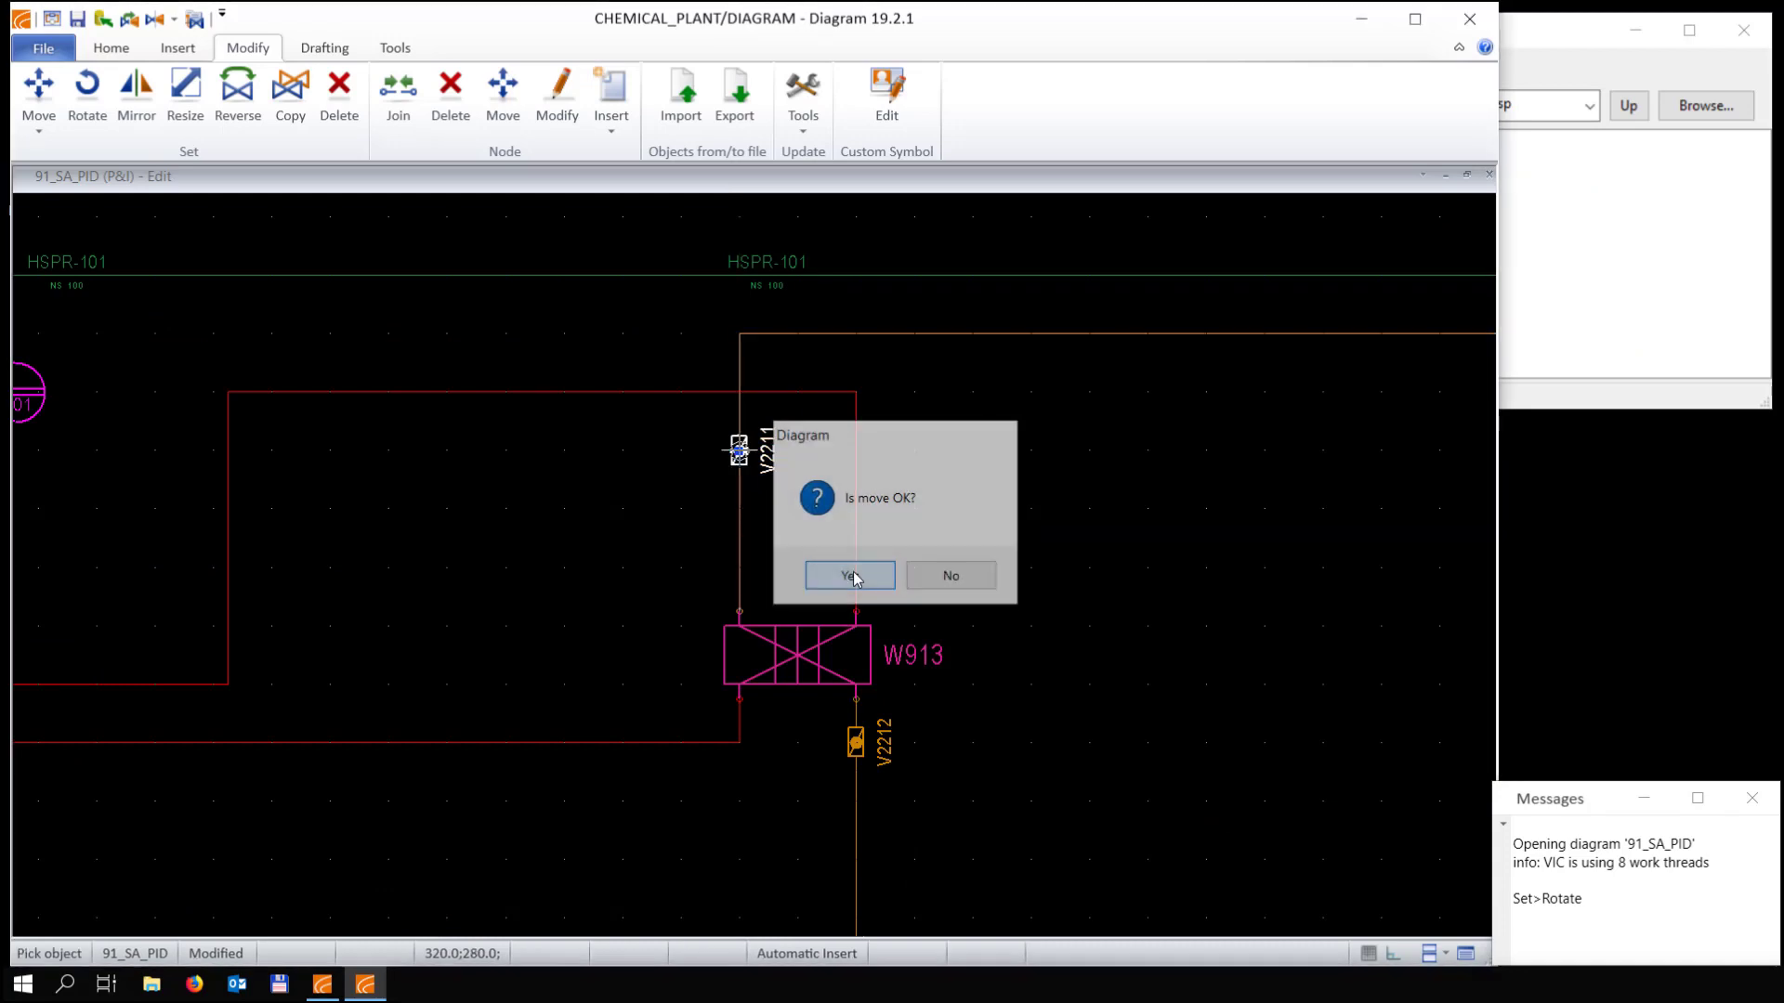
Move exchanger W913 straight up to 330;265, directly beneath valve V2211
{"action": "left_click", "coordinate": [797, 655]}
{"action": "left_click", "coordinate": [797, 537]}
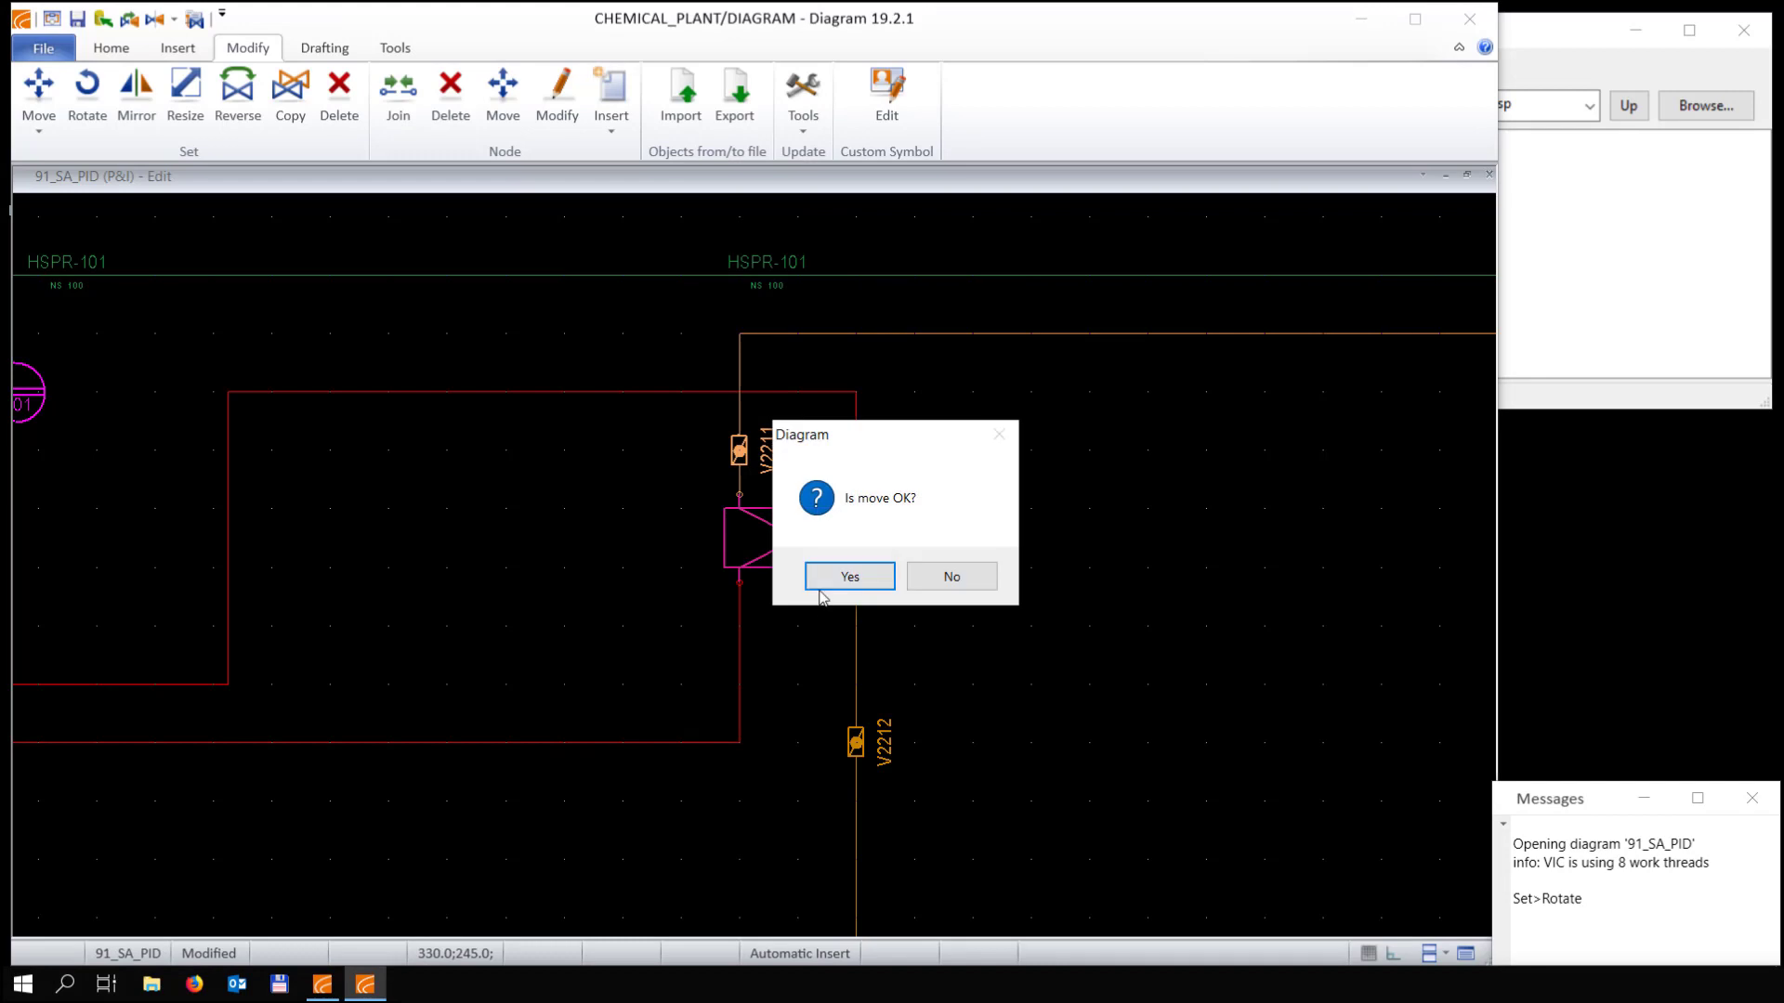
{"action": "left_click", "coordinate": [811, 578]}
Move valve V2212 up its vertical pipe to 340;250, just below exchanger W913
{"action": "left_click", "coordinate": [856, 742]}
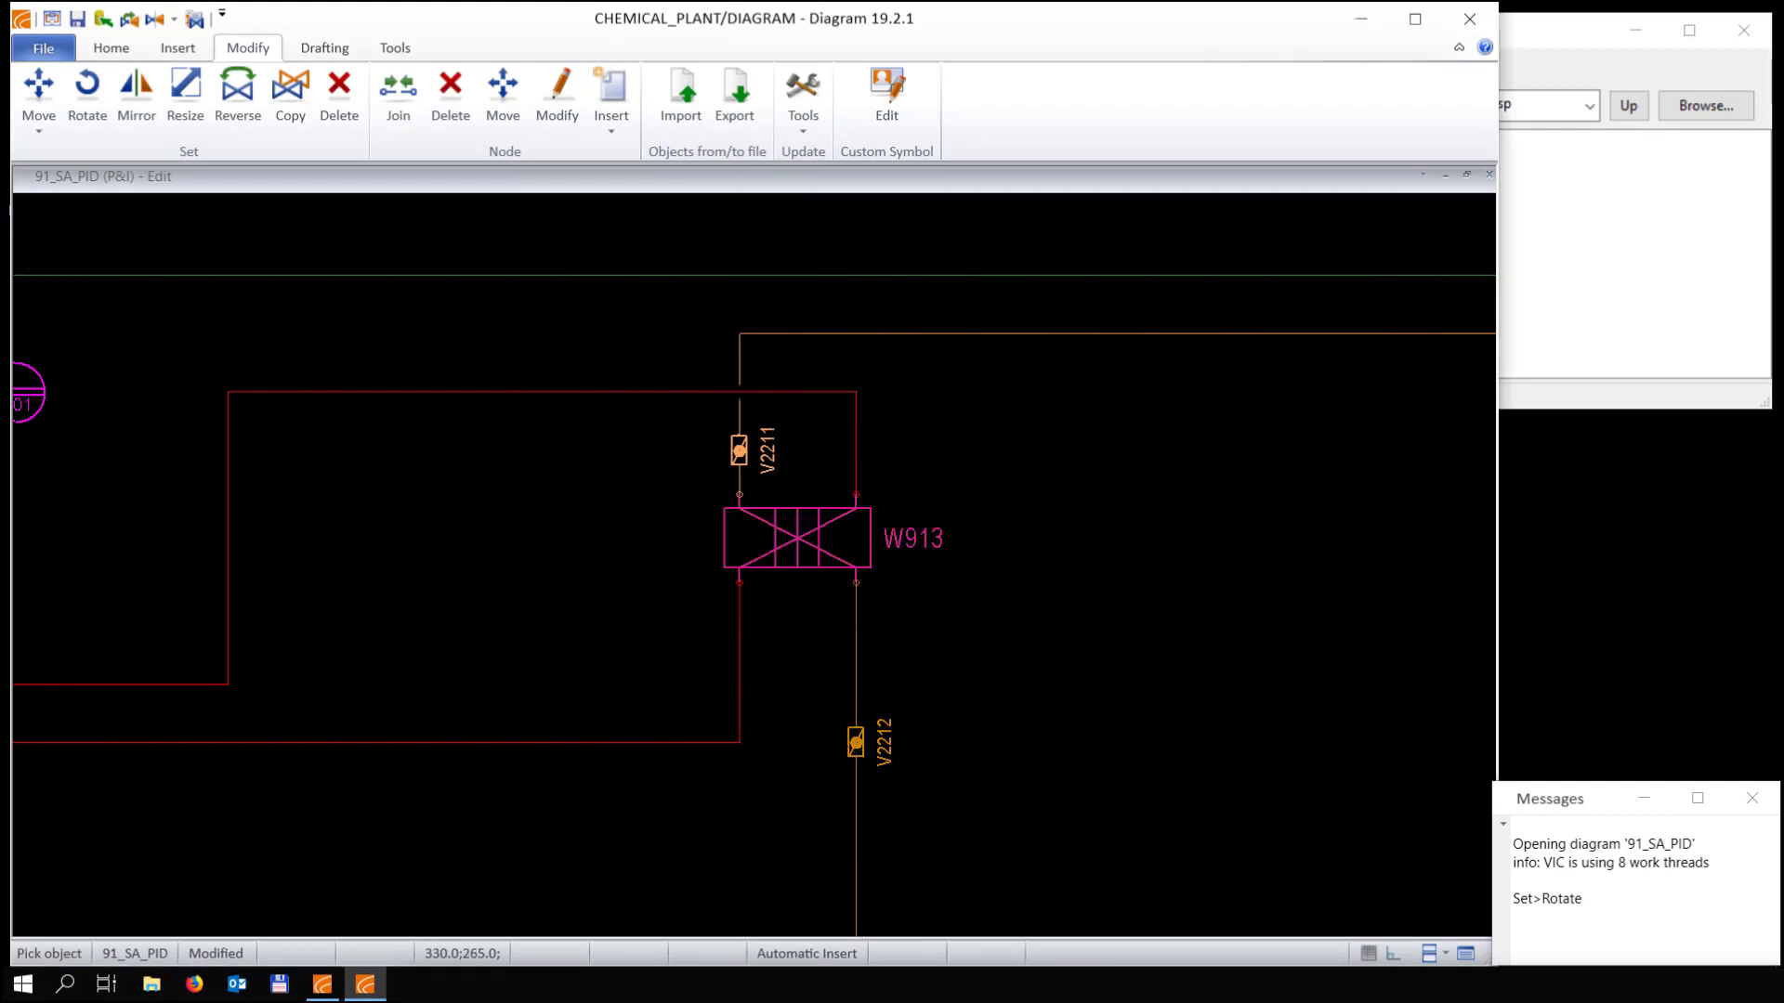
{"action": "left_click", "coordinate": [856, 626]}
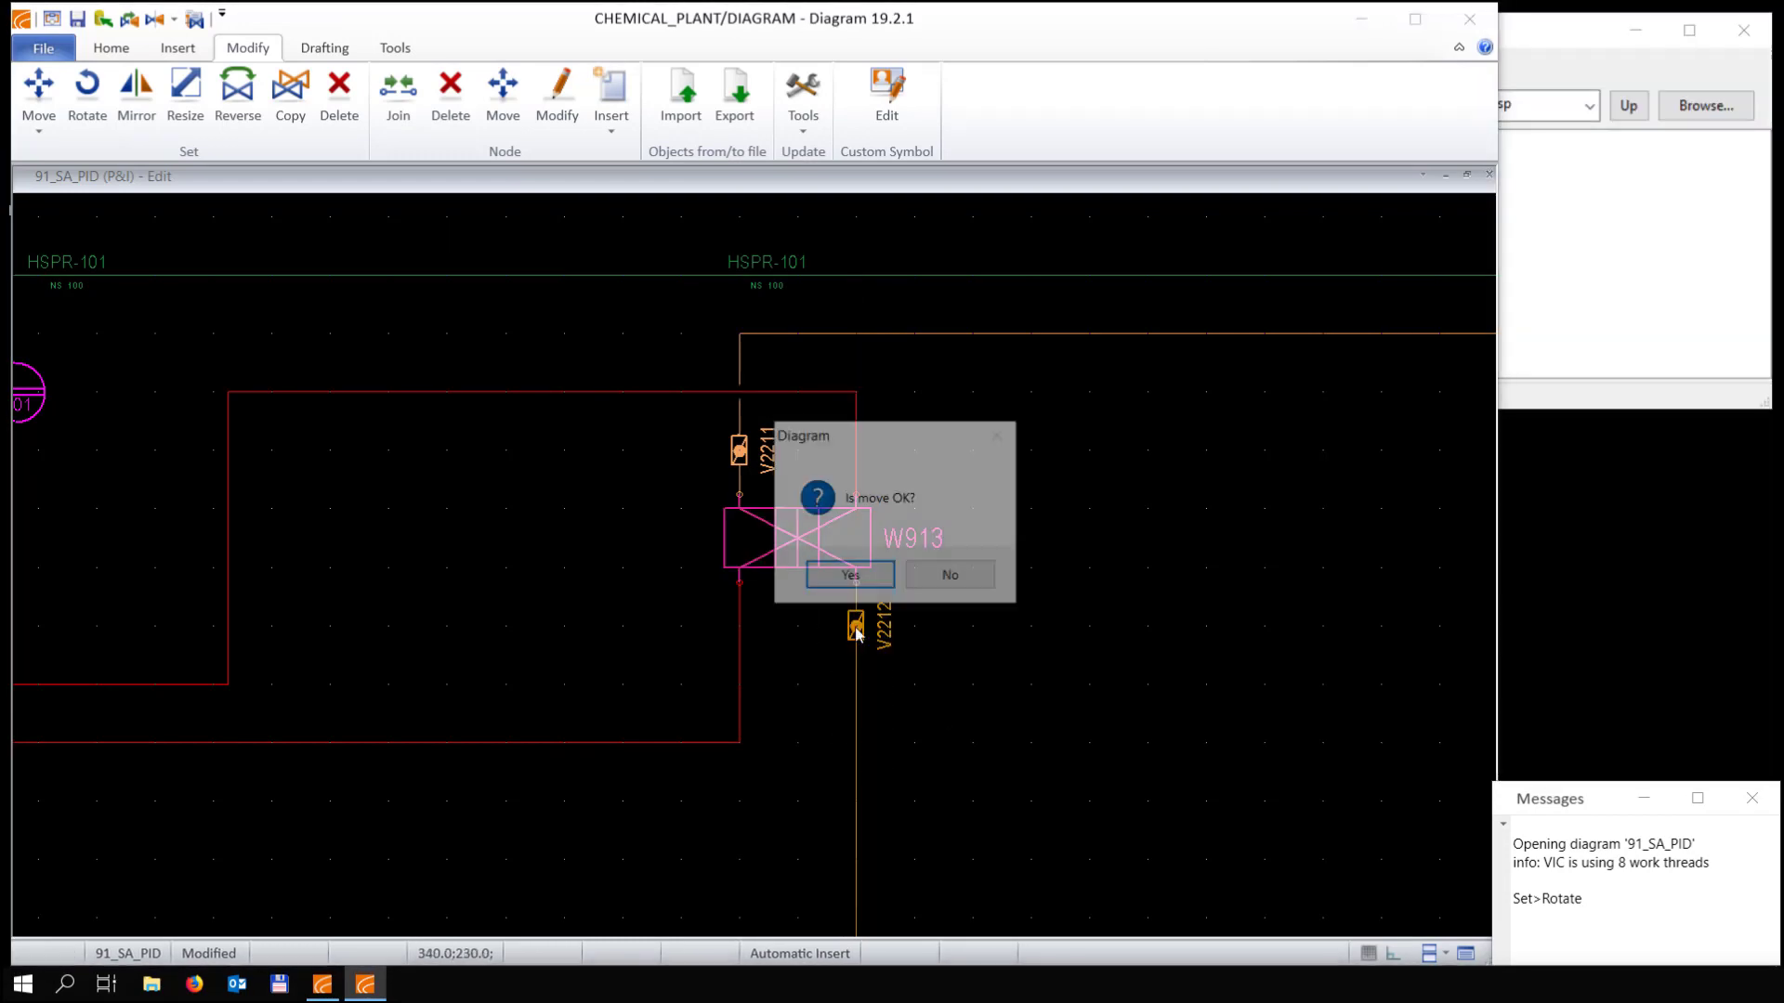
{"action": "left_click", "coordinate": [849, 577]}
{"action": "scroll", "coordinate": [752, 565], "scroll_direction": "down", "scroll_amount": 3}
{"action": "scroll", "coordinate": [753, 567], "scroll_direction": "up", "scroll_amount": 1}
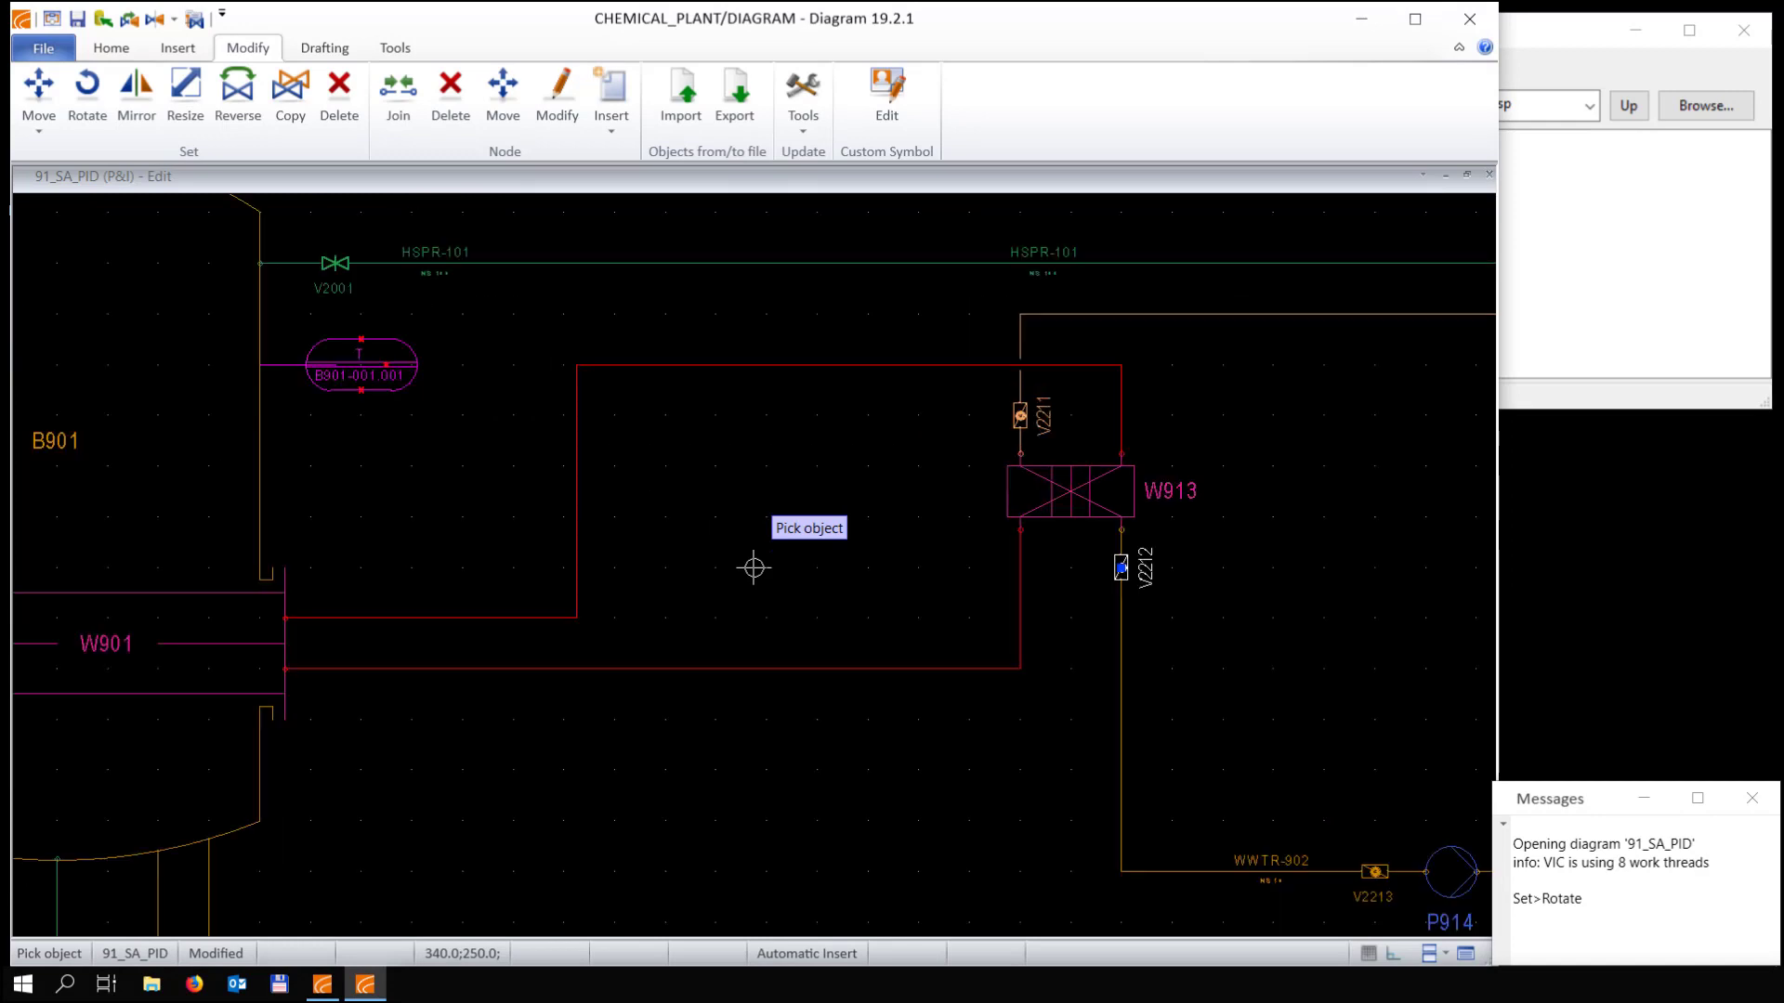
{"action": "key", "text": "Escape"}
Insert the standard Pump symbol from the DIN pump equipment into the lower pipe between W901 and W913
{"action": "double_click", "coordinate": [1591, 149]}
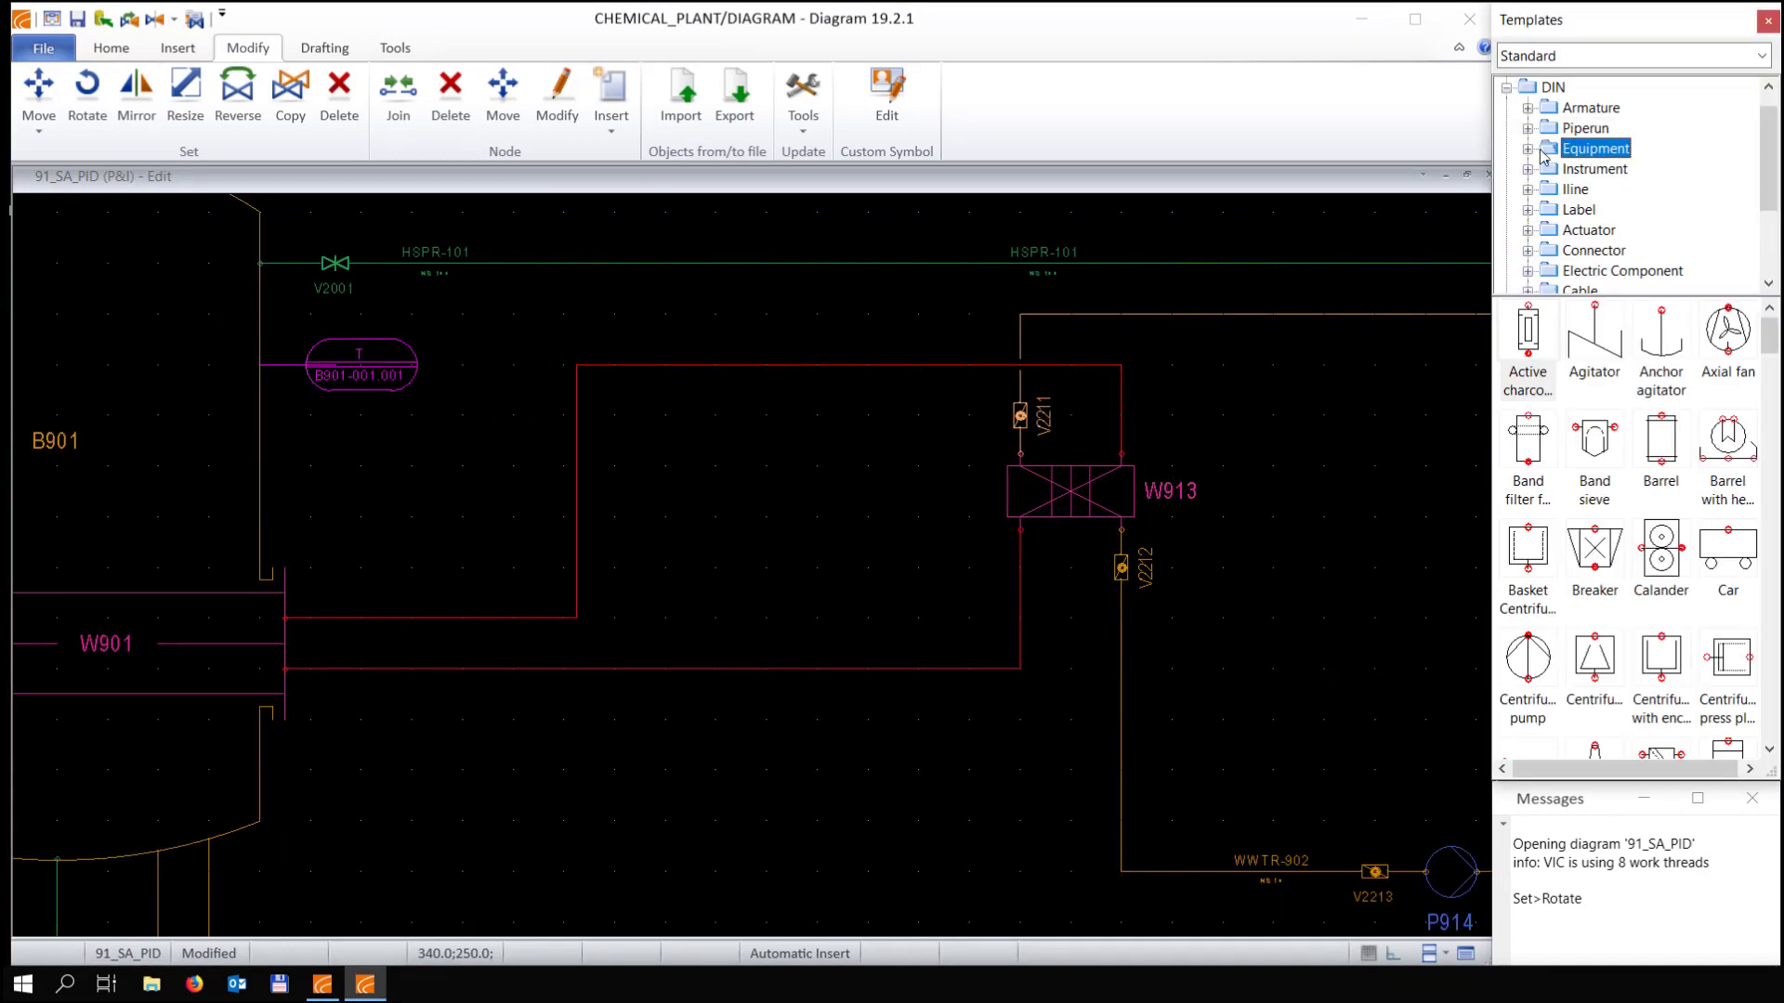
{"action": "scroll", "coordinate": [1595, 233], "scroll_direction": "down", "scroll_amount": 3}
{"action": "left_click", "coordinate": [1601, 214]}
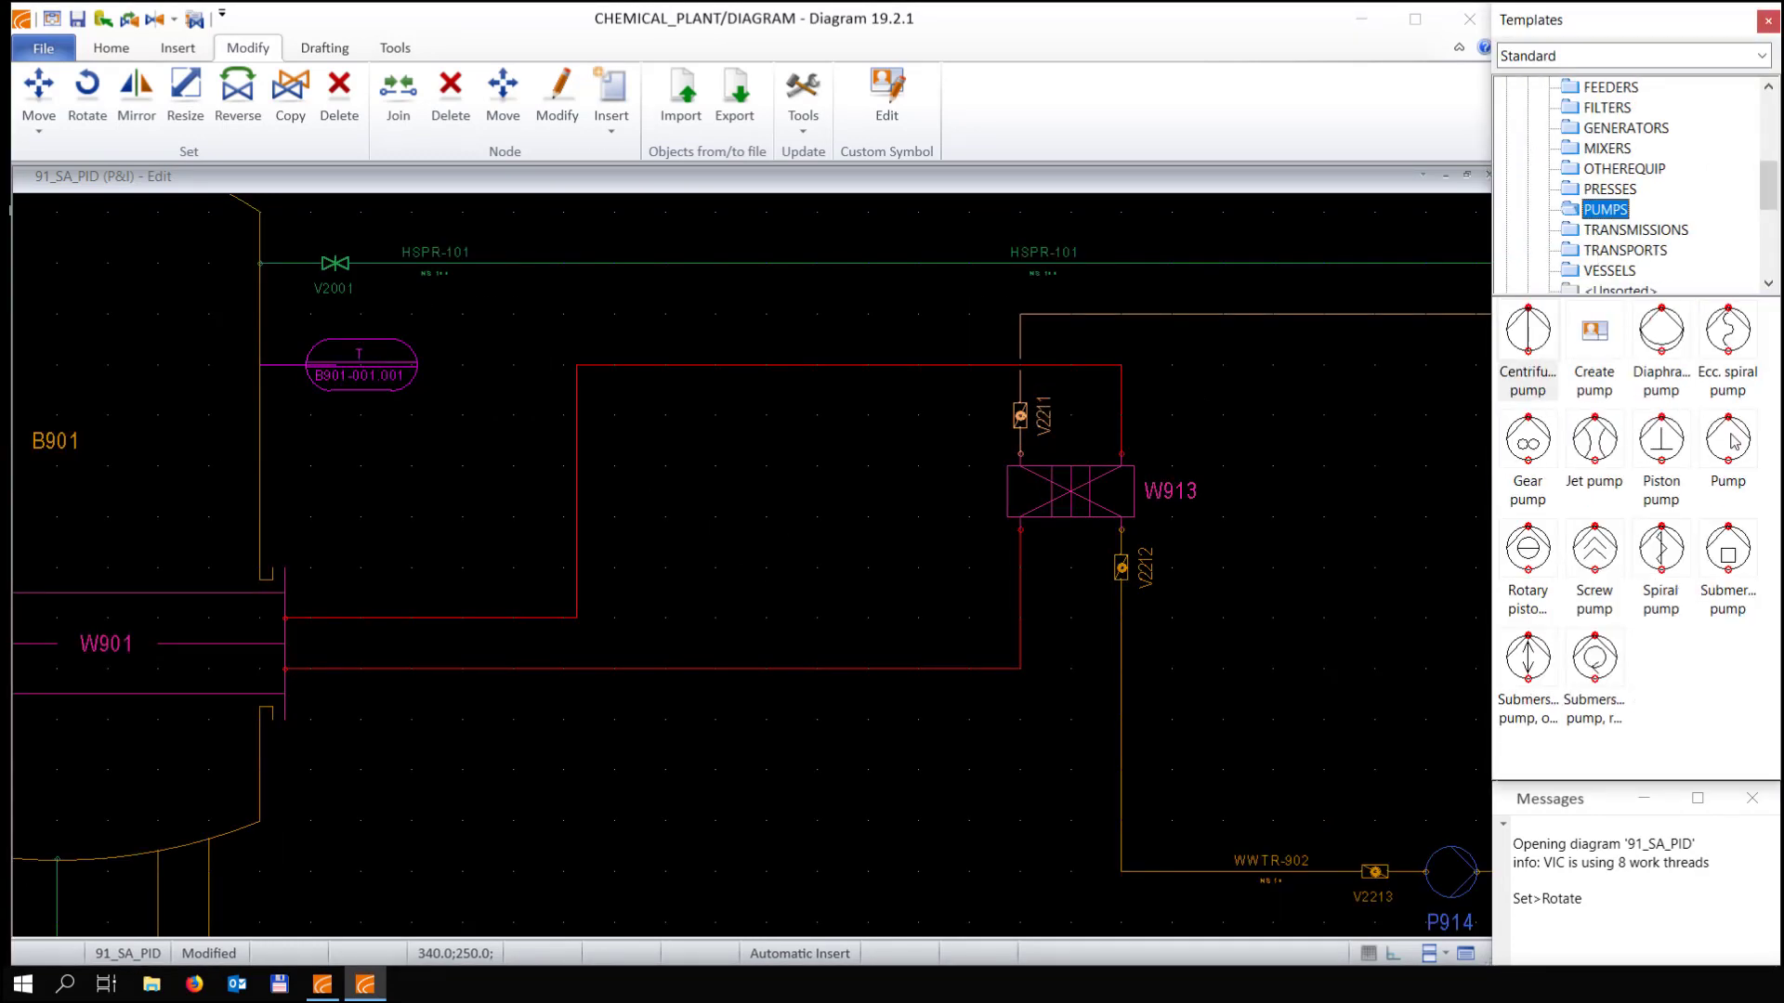
{"action": "left_click", "coordinate": [1729, 435]}
{"action": "left_click", "coordinate": [690, 669]}
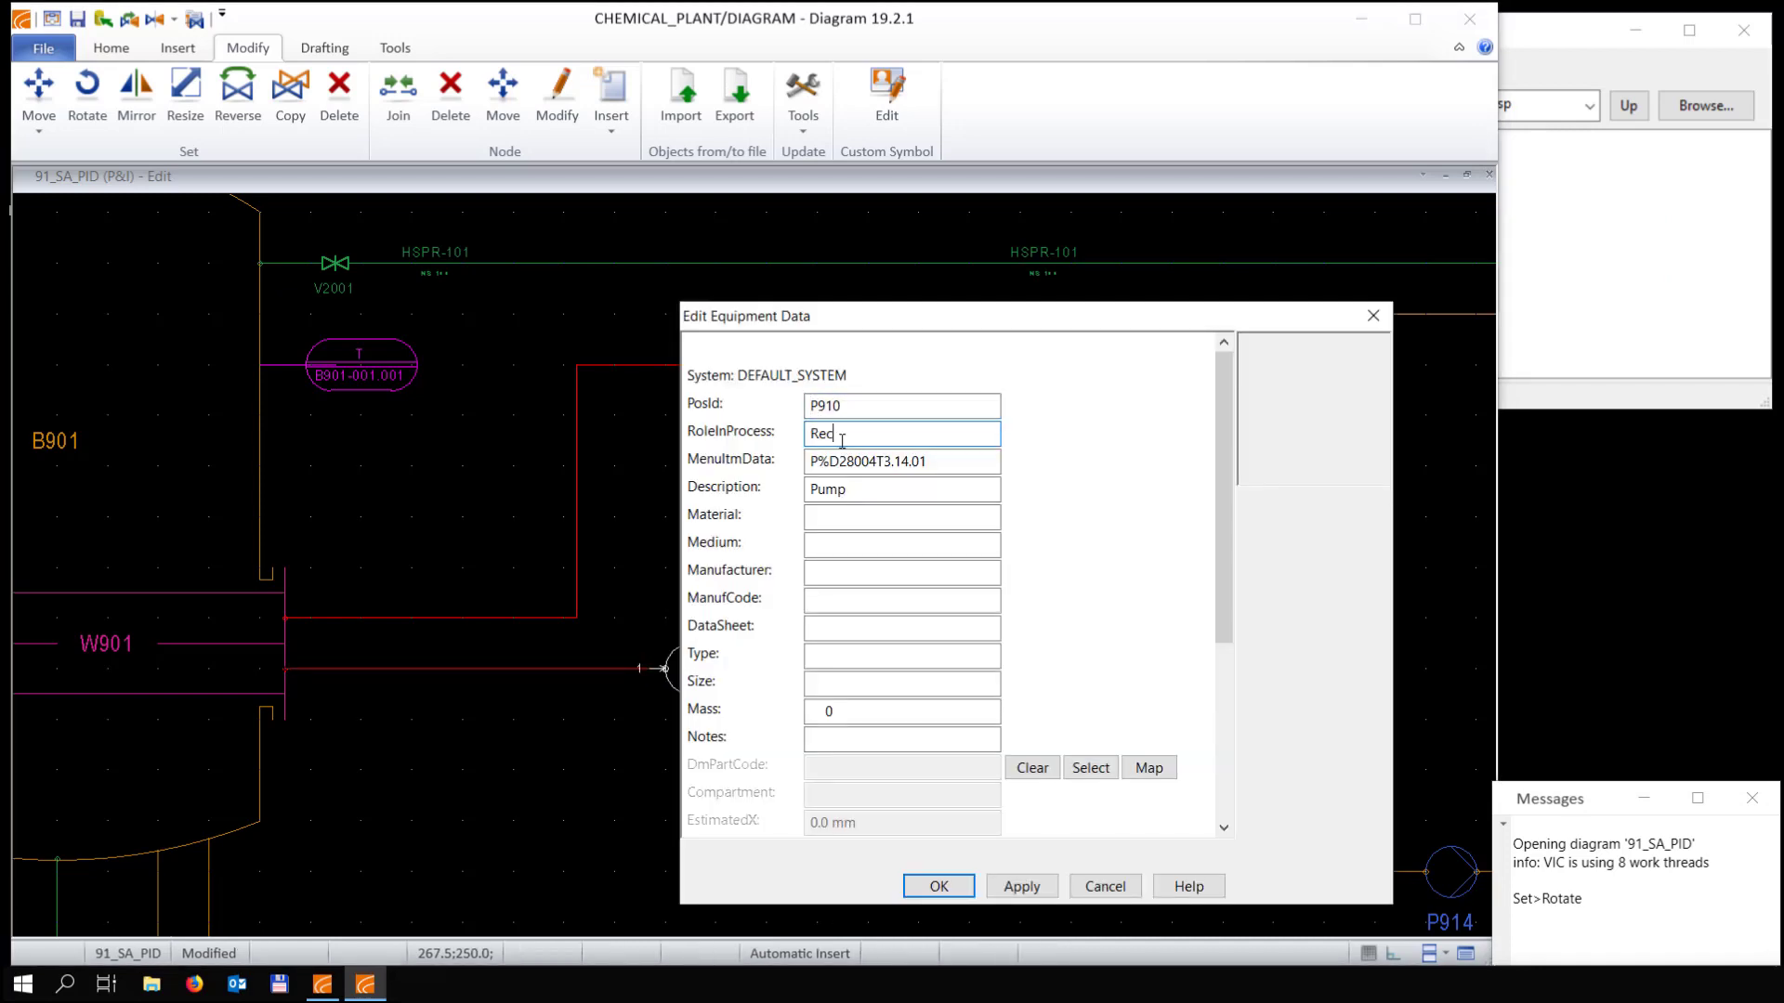
Complete pump P910's equipment data with role in process Recirc pump and material PTFE lined
{"action": "left_click", "coordinate": [850, 513]}
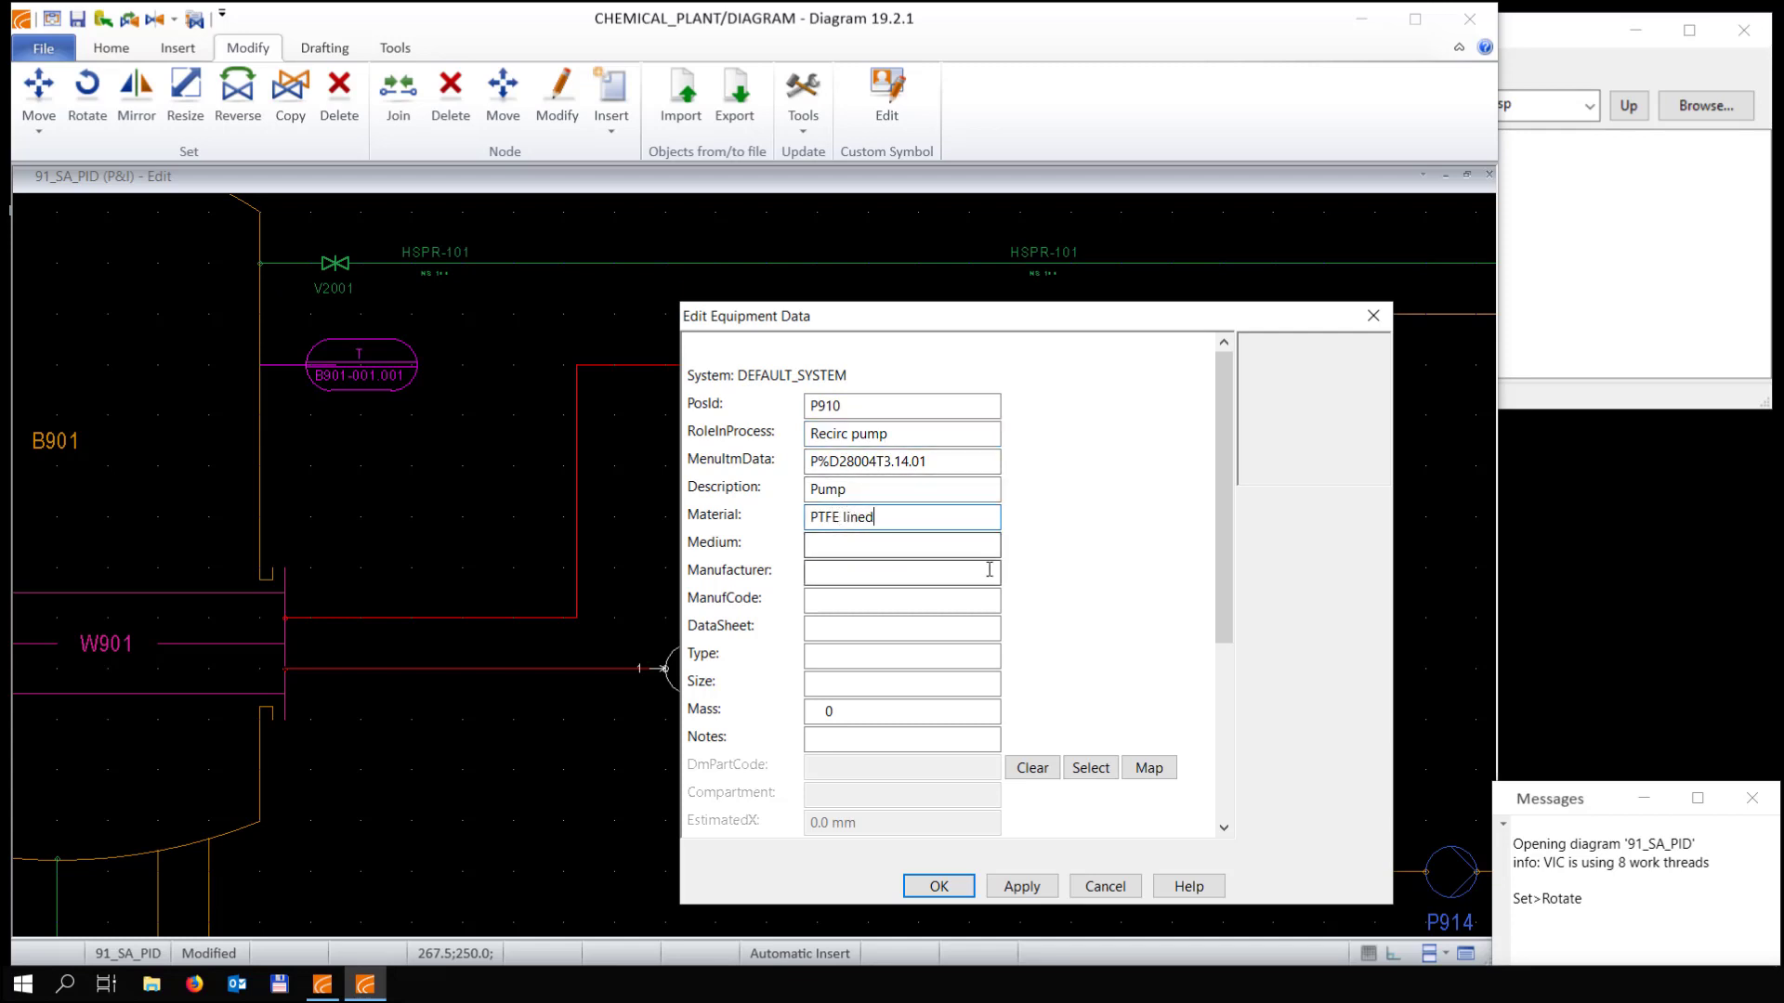
{"action": "left_click_drag", "start_coordinate": [1224, 571], "coordinate": [1224, 669]}
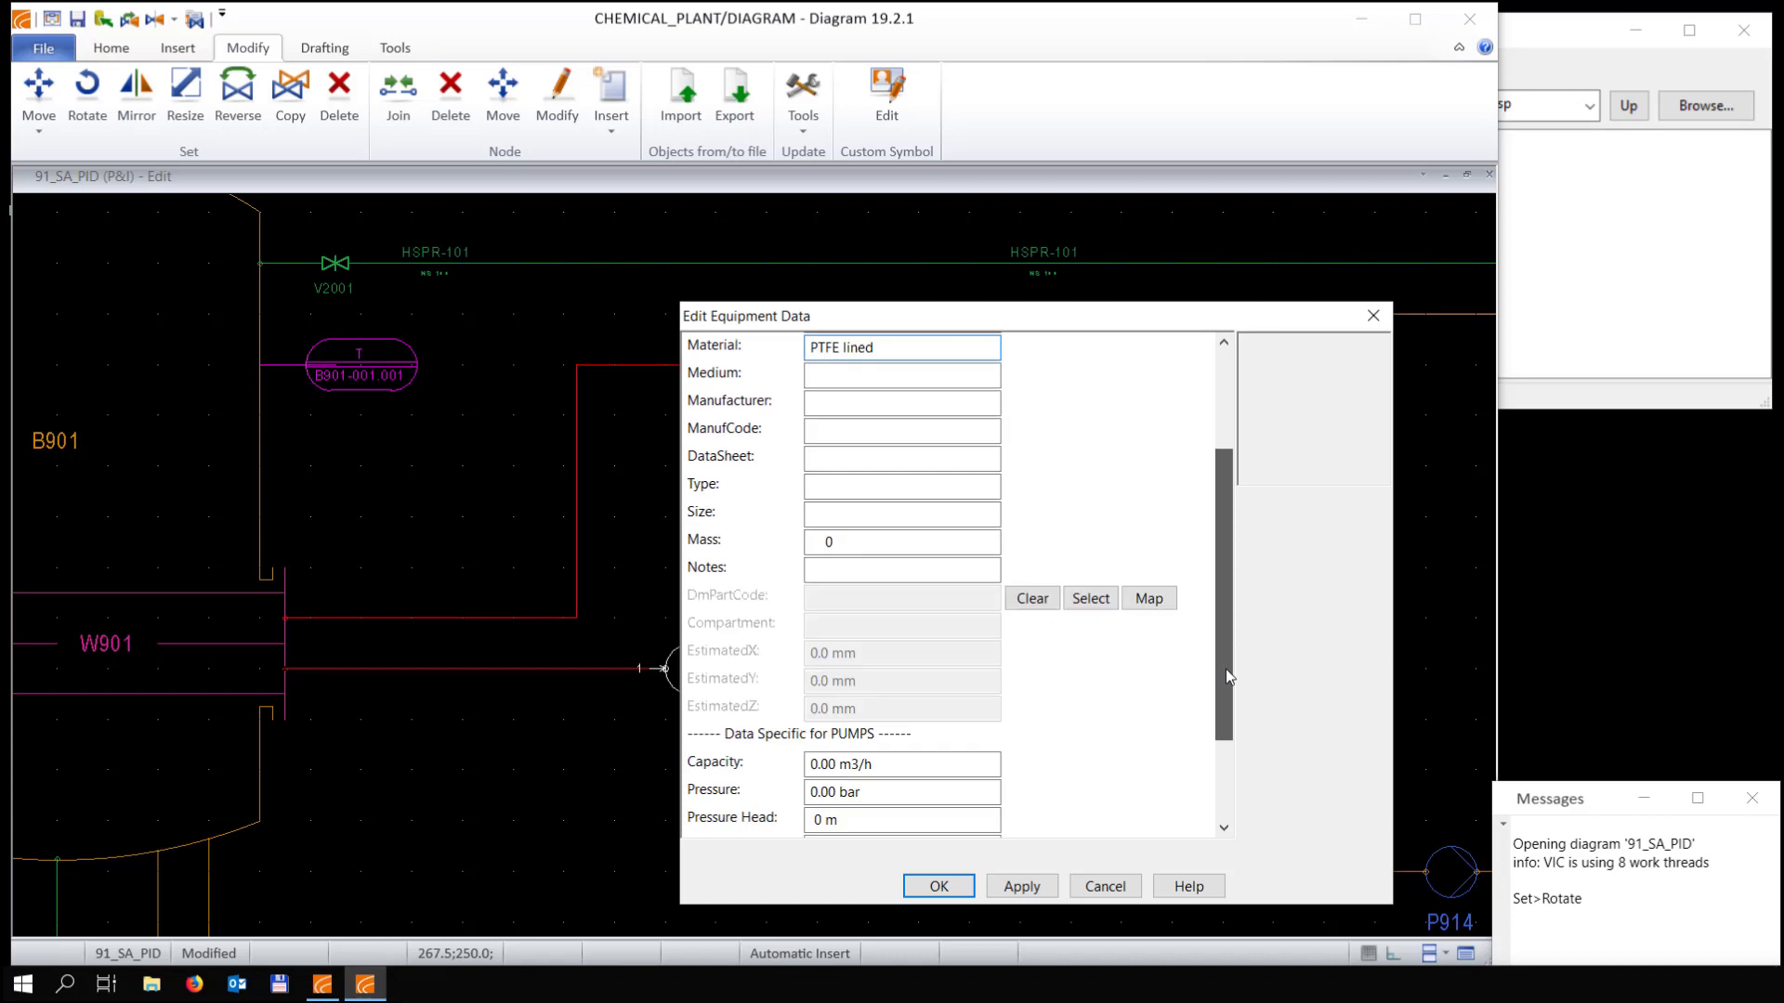
{"action": "left_click", "coordinate": [939, 886]}
{"action": "scroll", "coordinate": [754, 567], "scroll_direction": "up", "scroll_amount": 1}
{"action": "scroll", "coordinate": [753, 567], "scroll_direction": "down", "scroll_amount": 2}
{"action": "key", "text": "Escape"}
{"action": "key", "text": "Escape"}
{"action": "scroll", "coordinate": [732, 558], "scroll_direction": "down", "scroll_amount": 1}
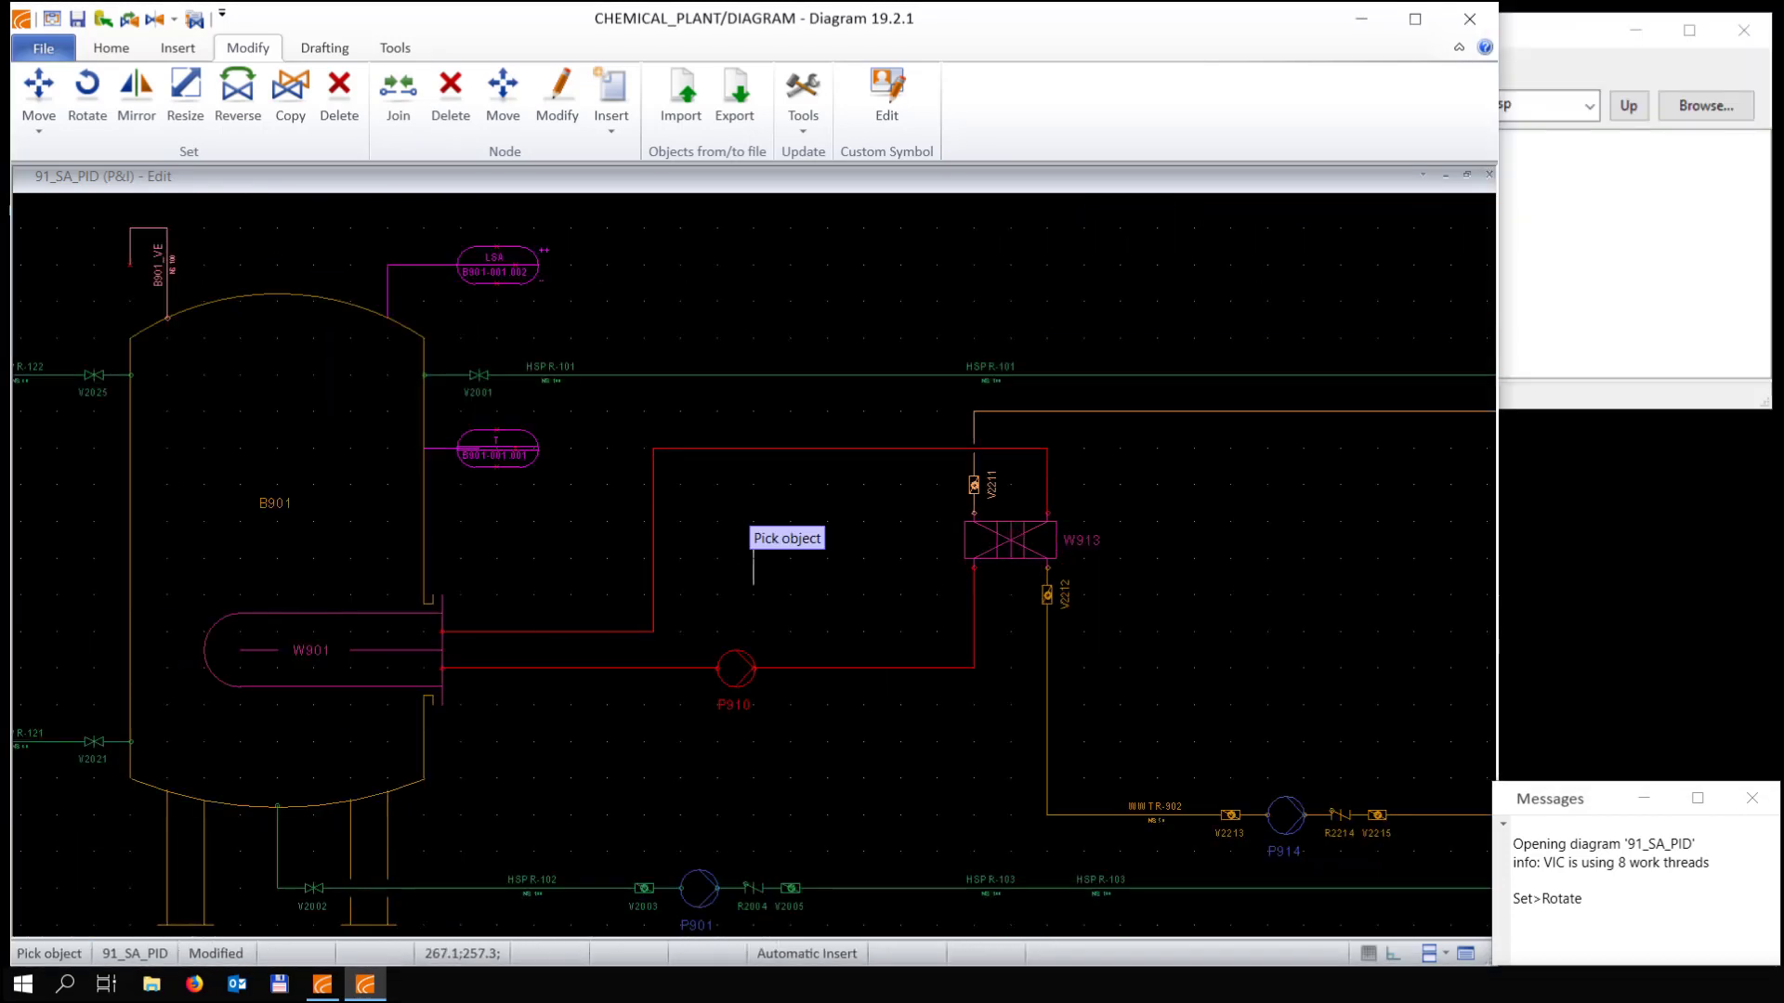
{"action": "key", "text": "Escape"}
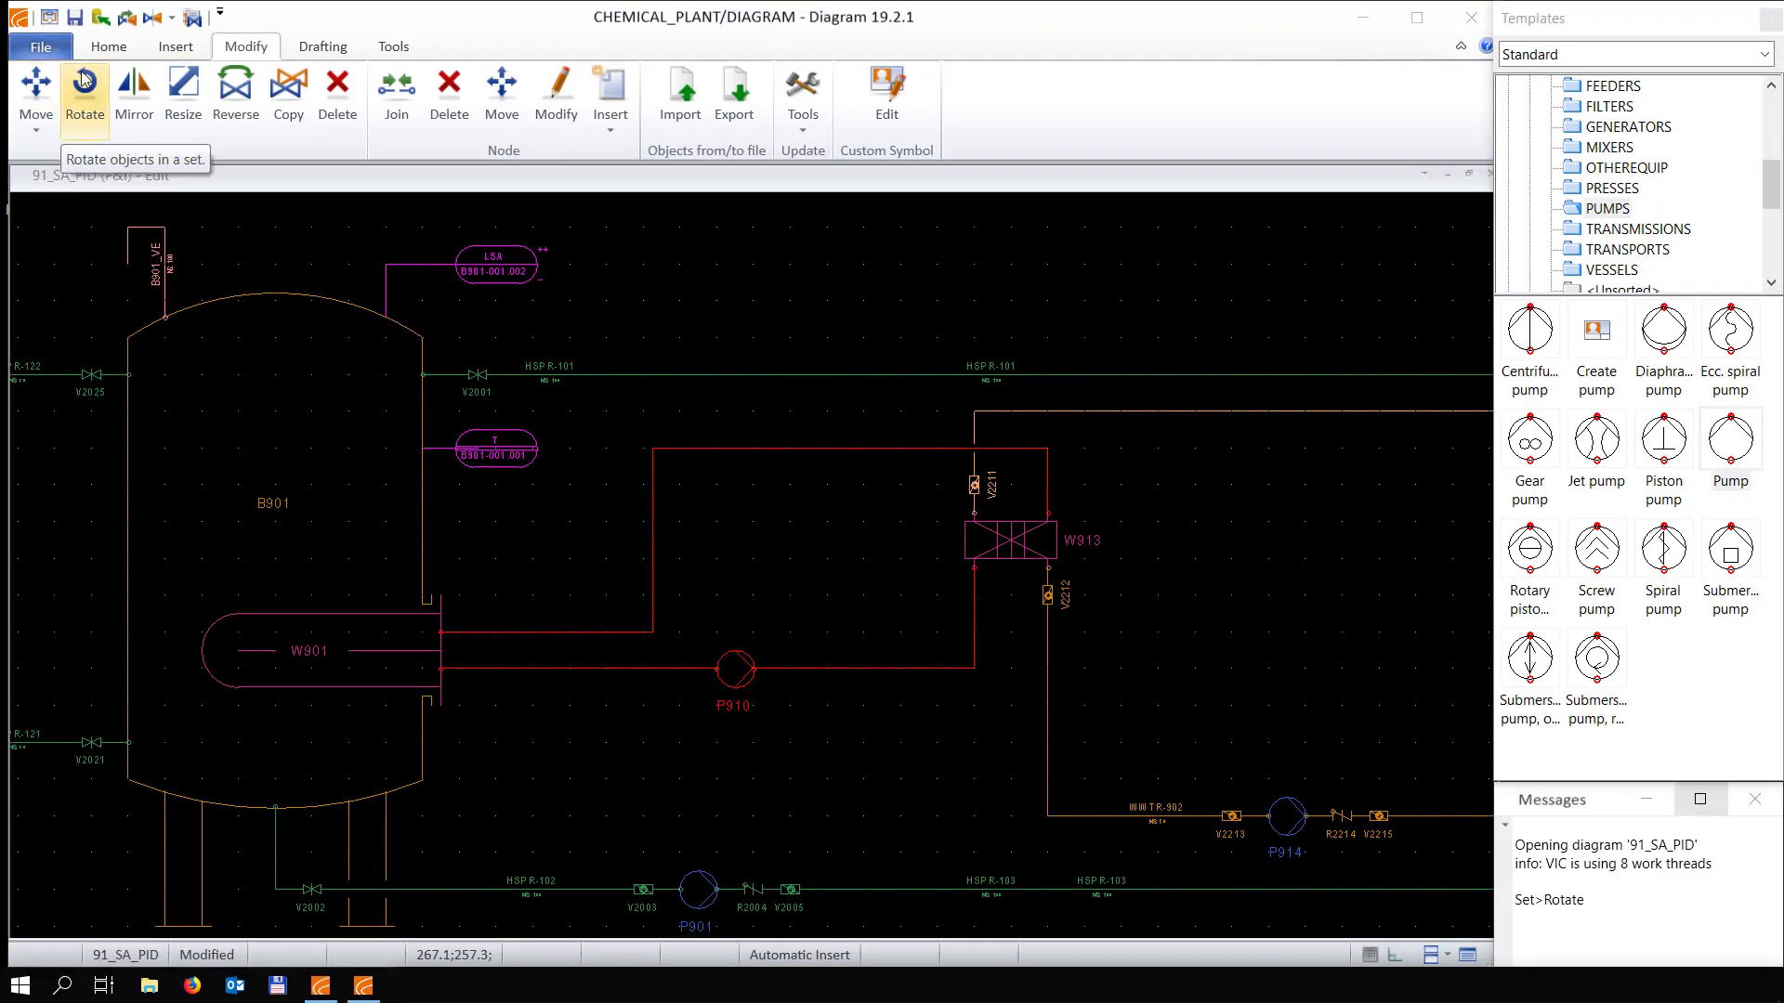
Assign pump P910 to the PUMP system, taking the system from existing pump P901
{"action": "left_click", "coordinate": [175, 46]}
{"action": "left_click", "coordinate": [40, 130]}
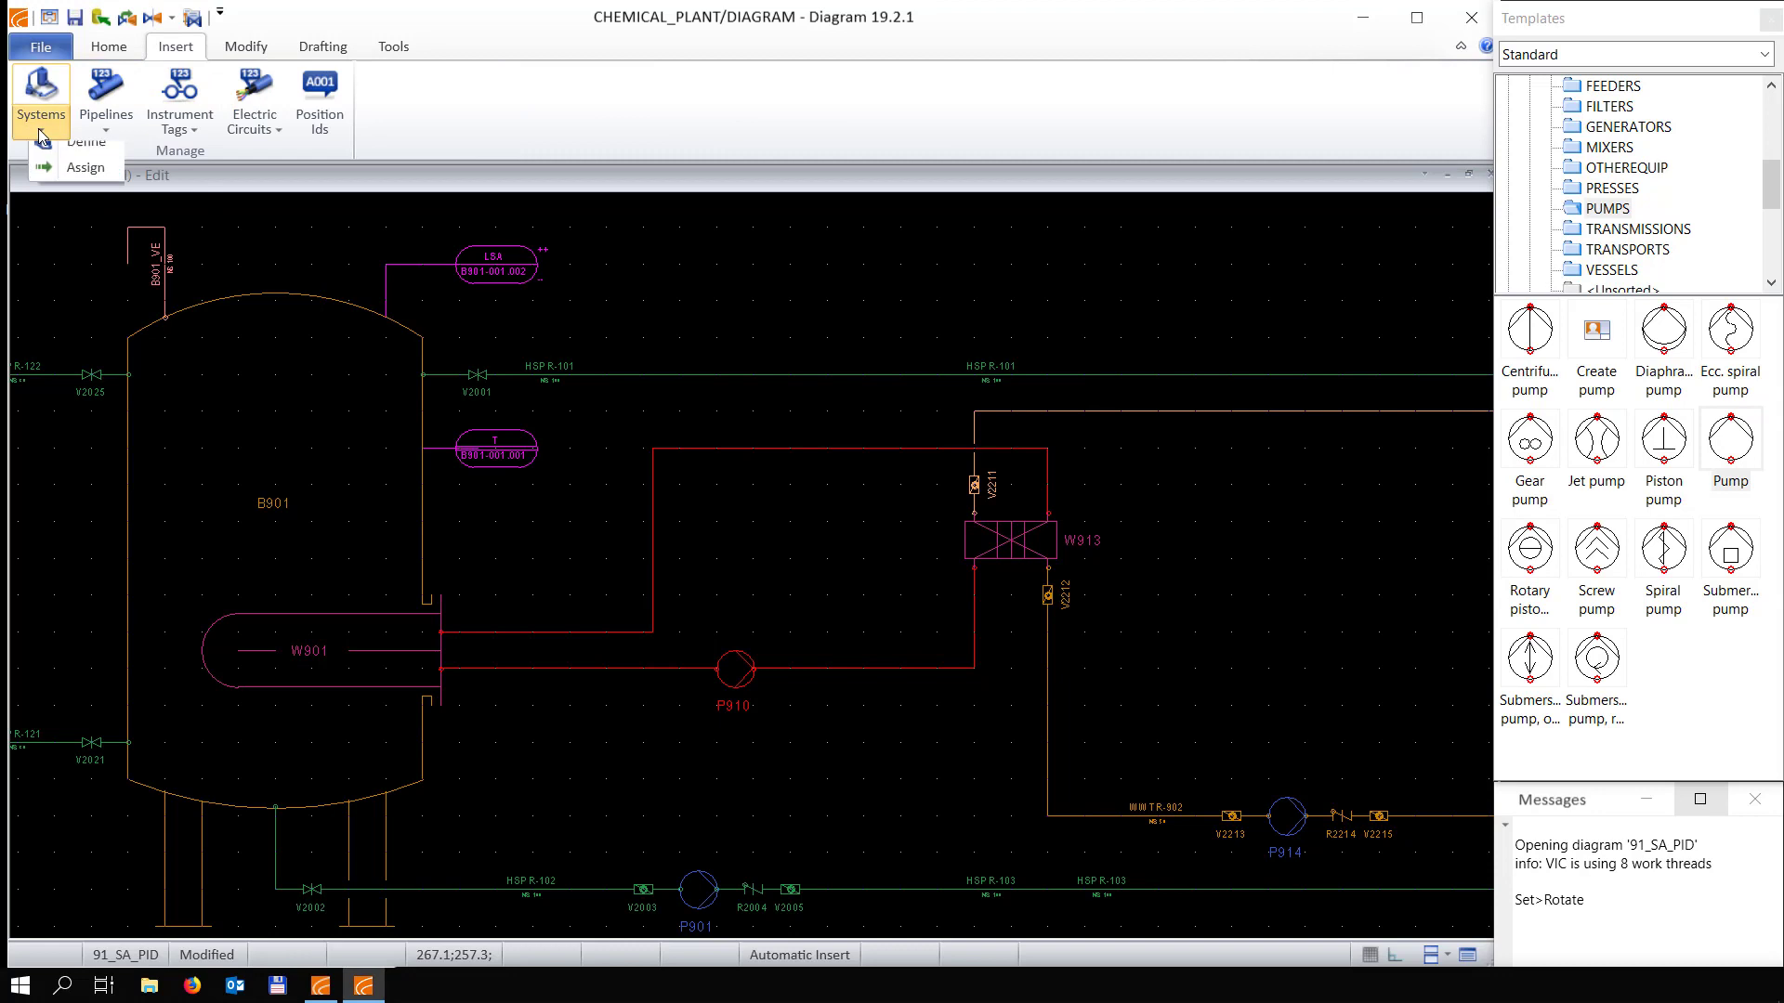
{"action": "left_click", "coordinate": [51, 178]}
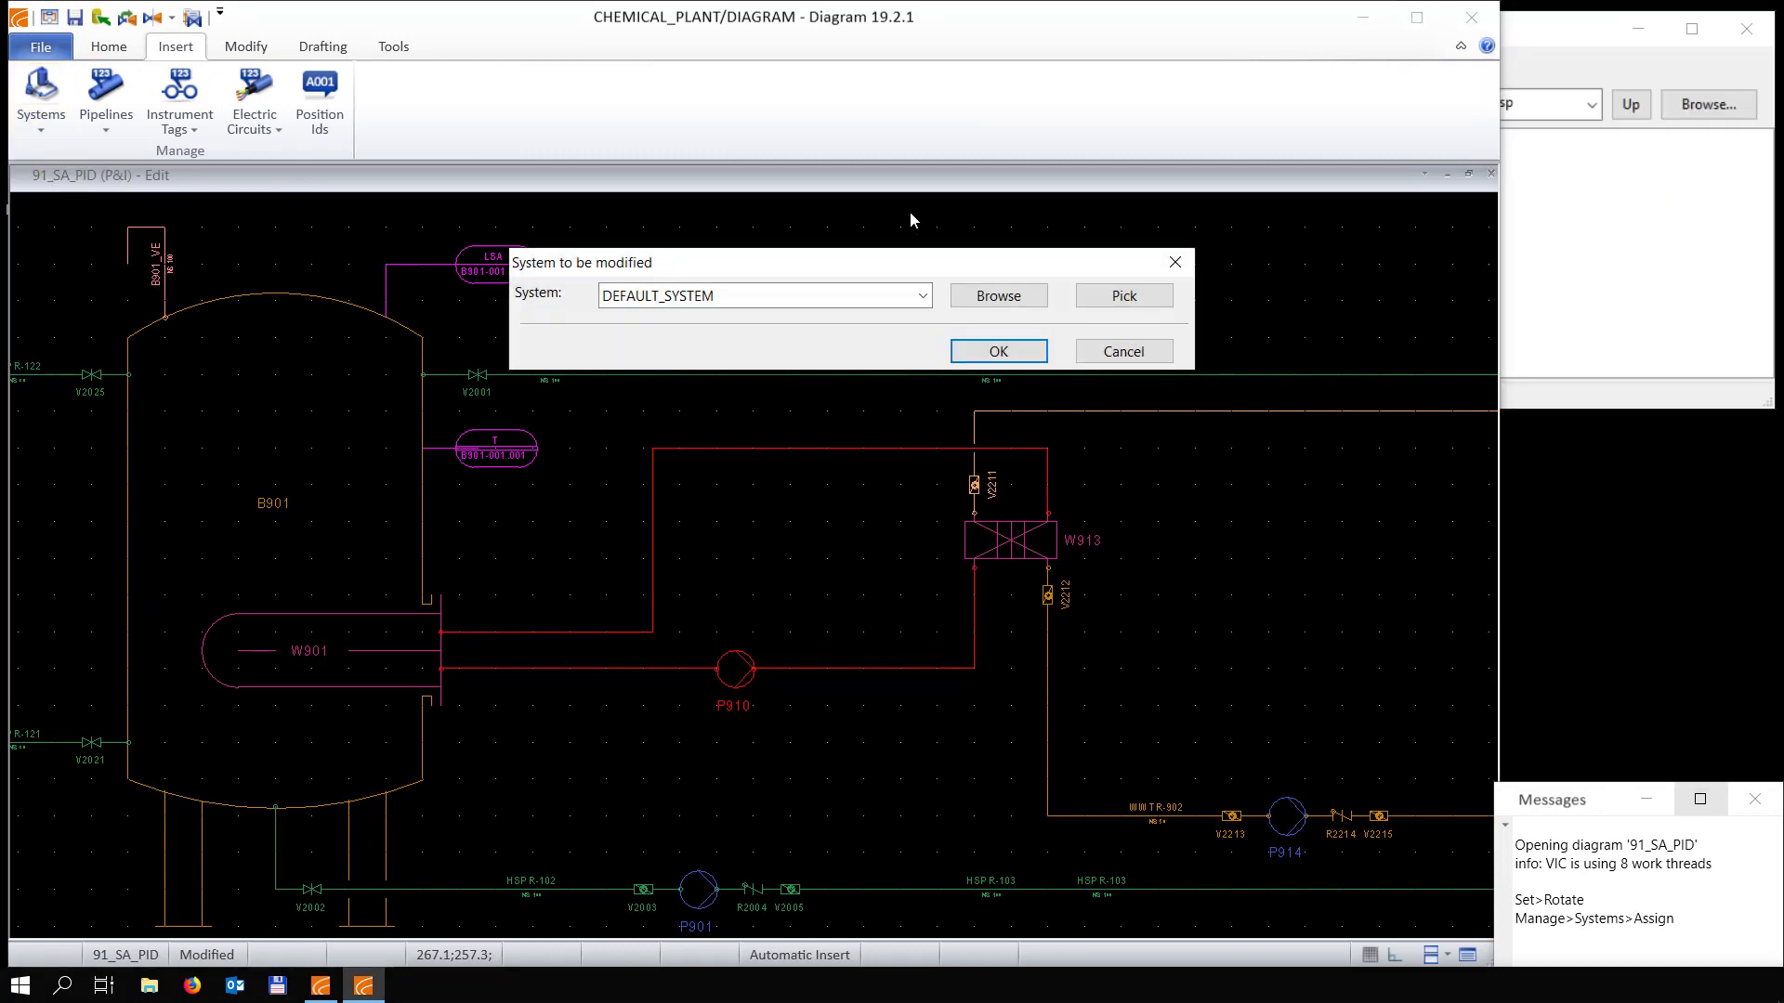
{"action": "left_click", "coordinate": [1126, 297]}
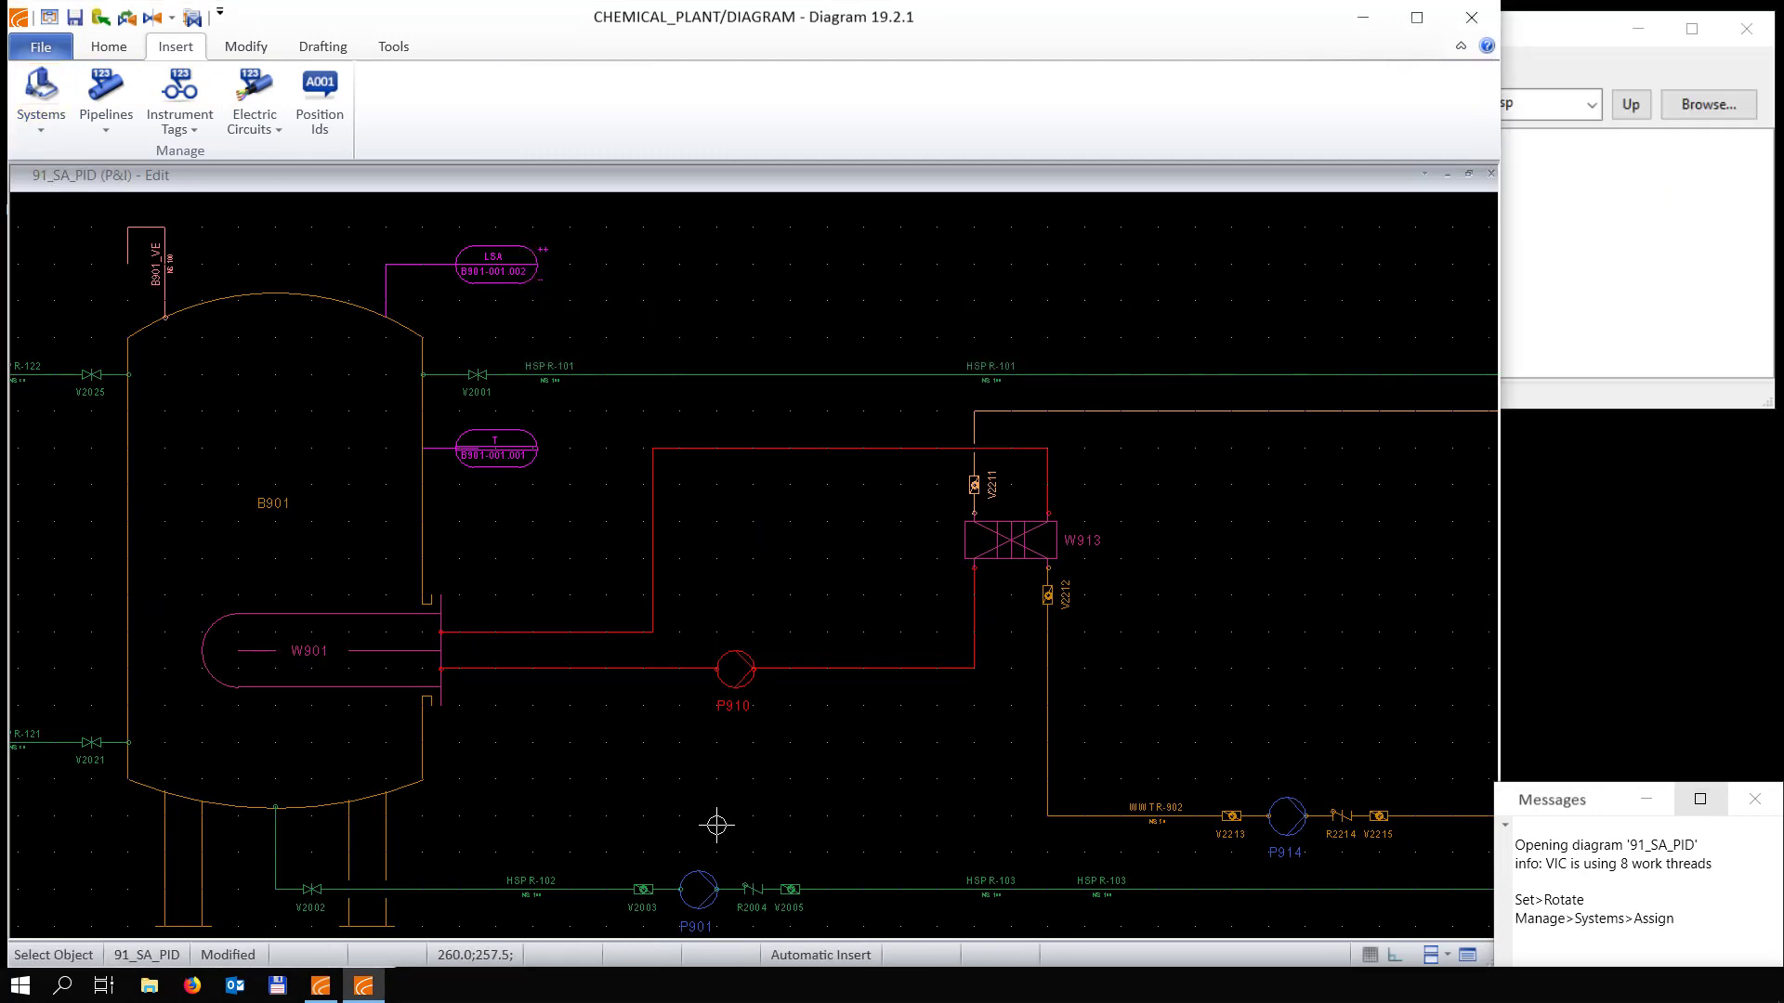
{"action": "scroll", "coordinate": [717, 825], "scroll_direction": "down", "scroll_amount": 1}
{"action": "left_click", "coordinate": [739, 621]}
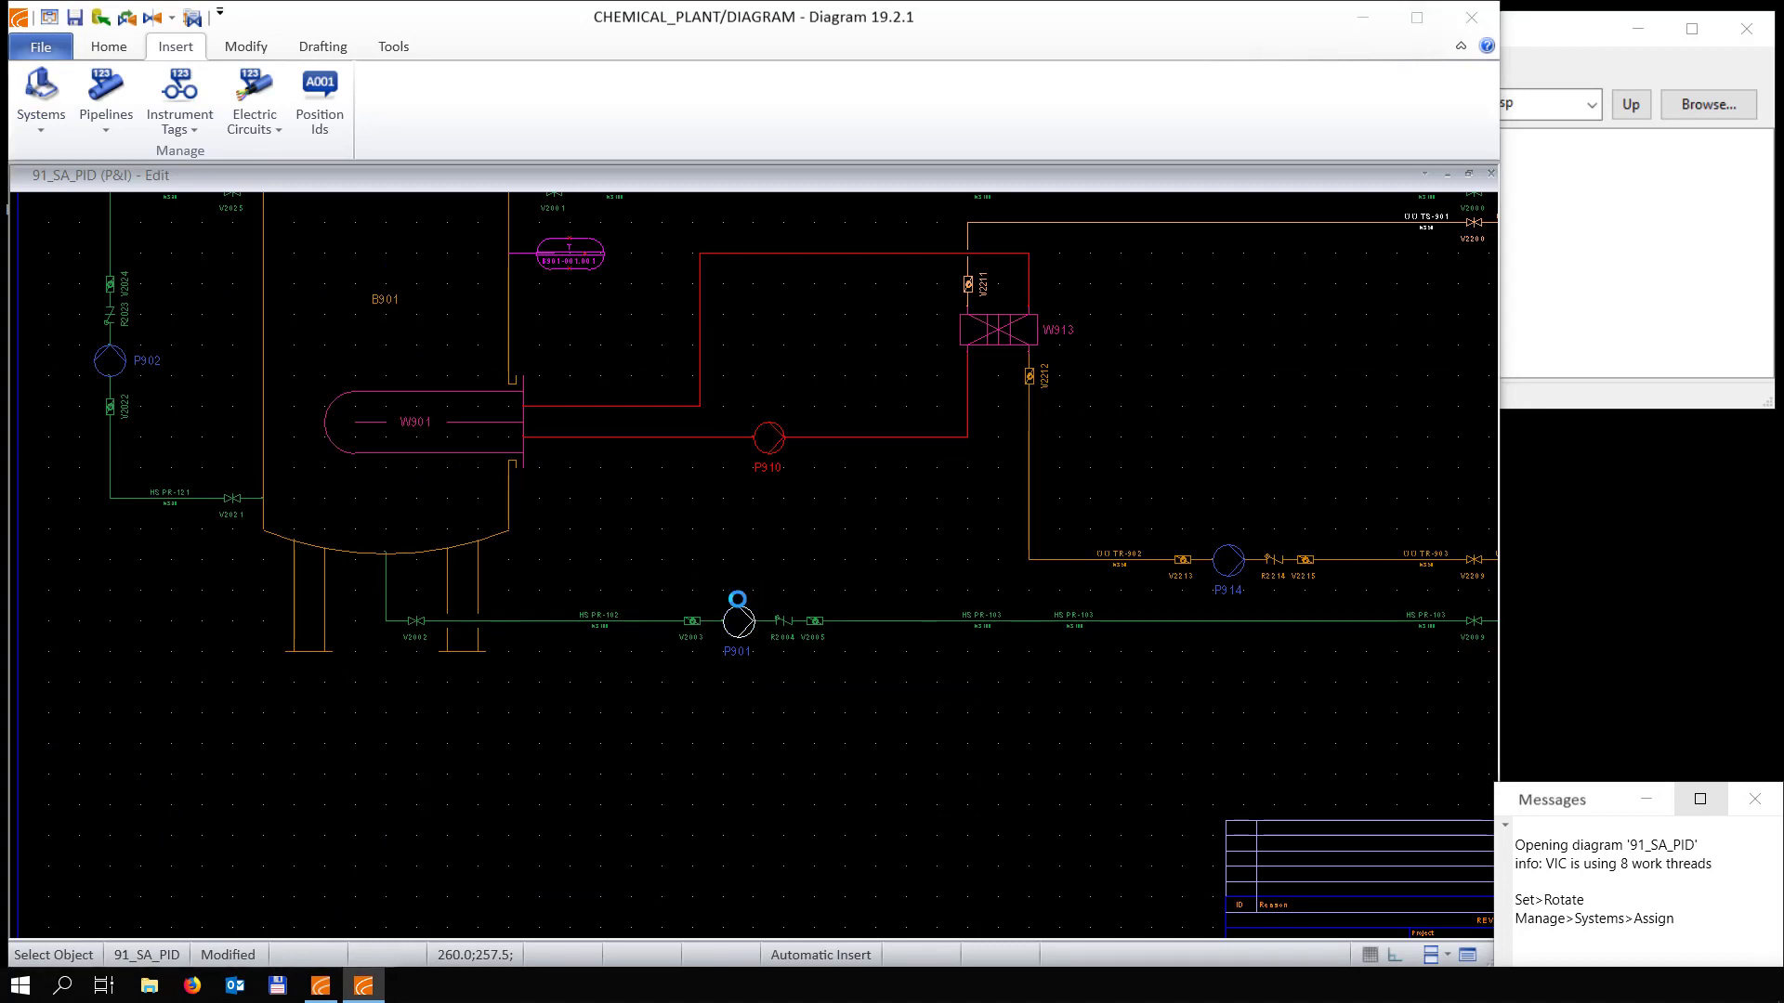
{"action": "left_click", "coordinate": [801, 579]}
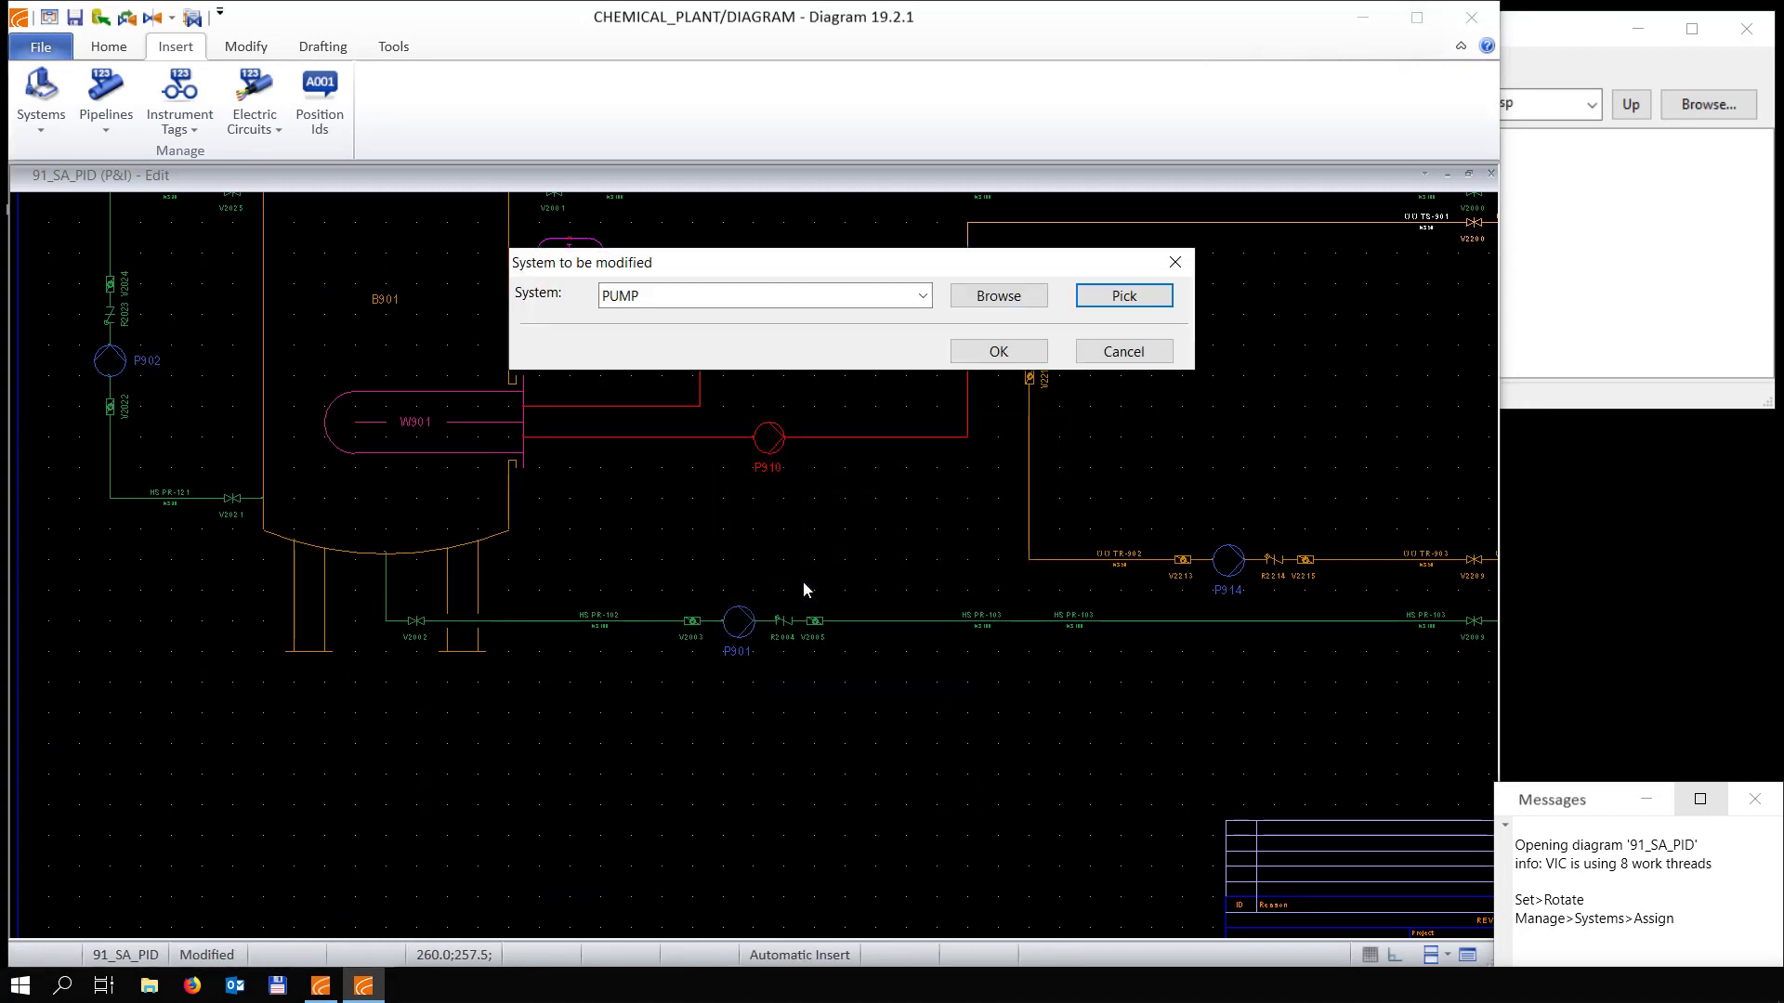
{"action": "left_click", "coordinate": [1018, 356]}
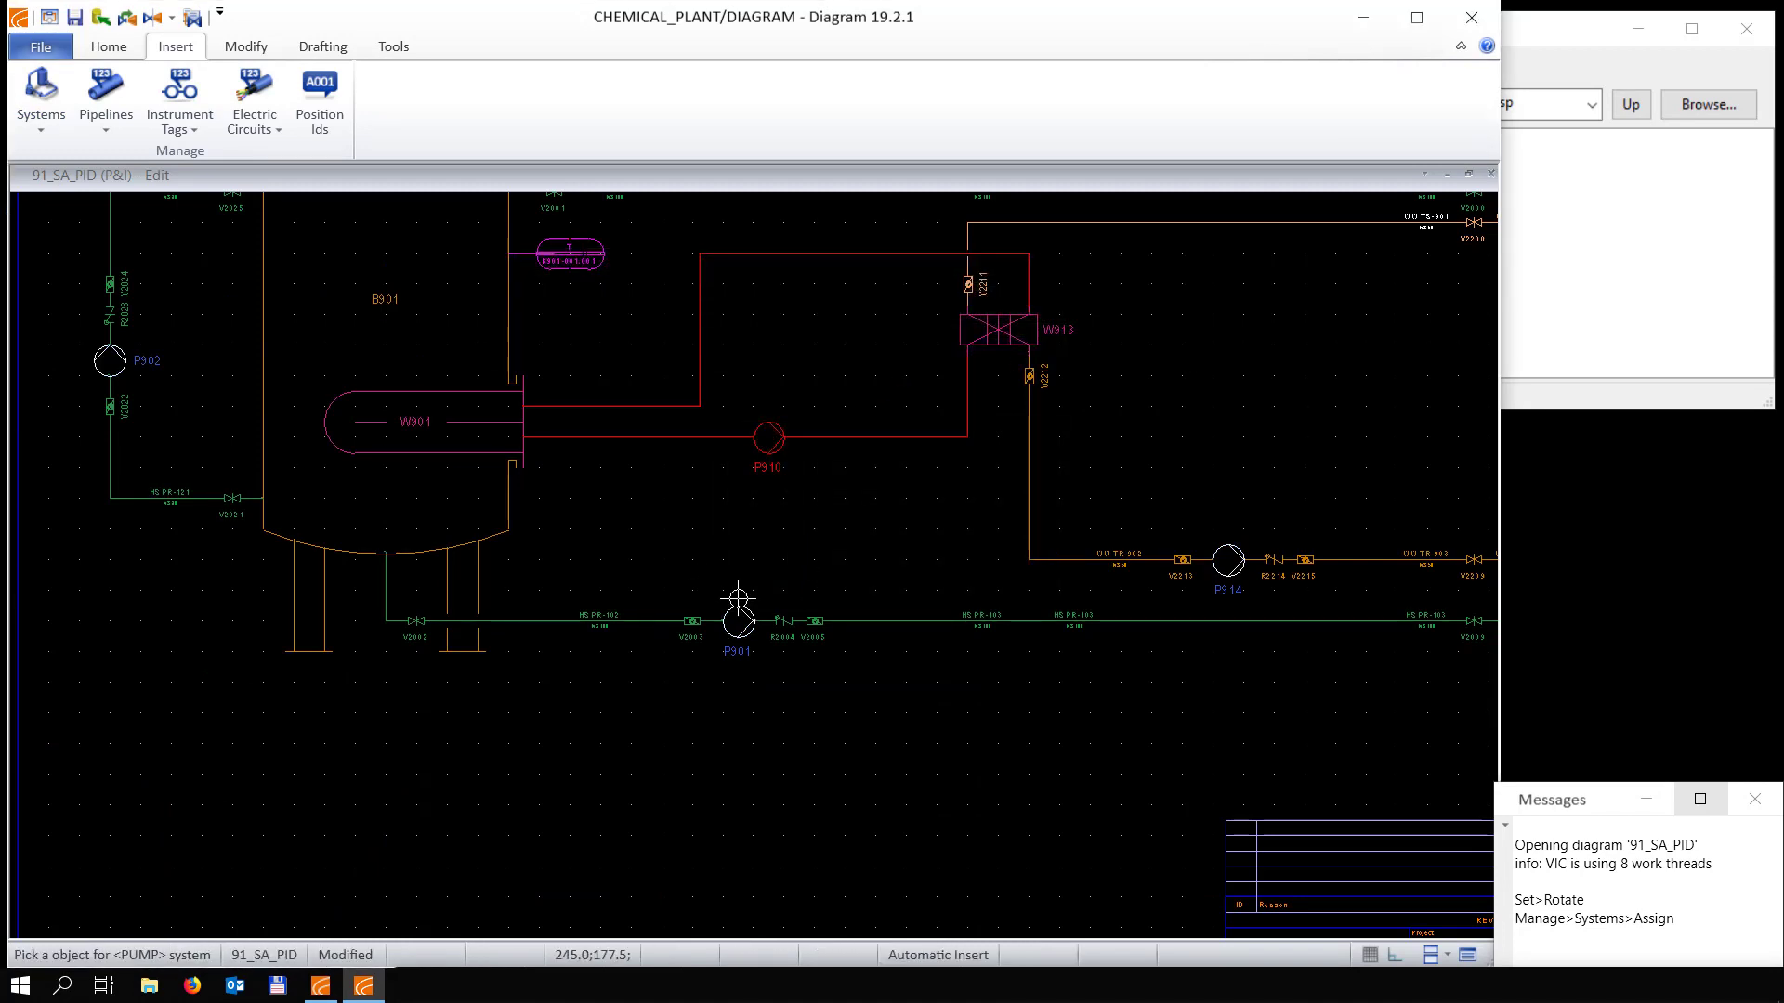
{"action": "left_click", "coordinate": [769, 424]}
{"action": "key", "text": "Return"}
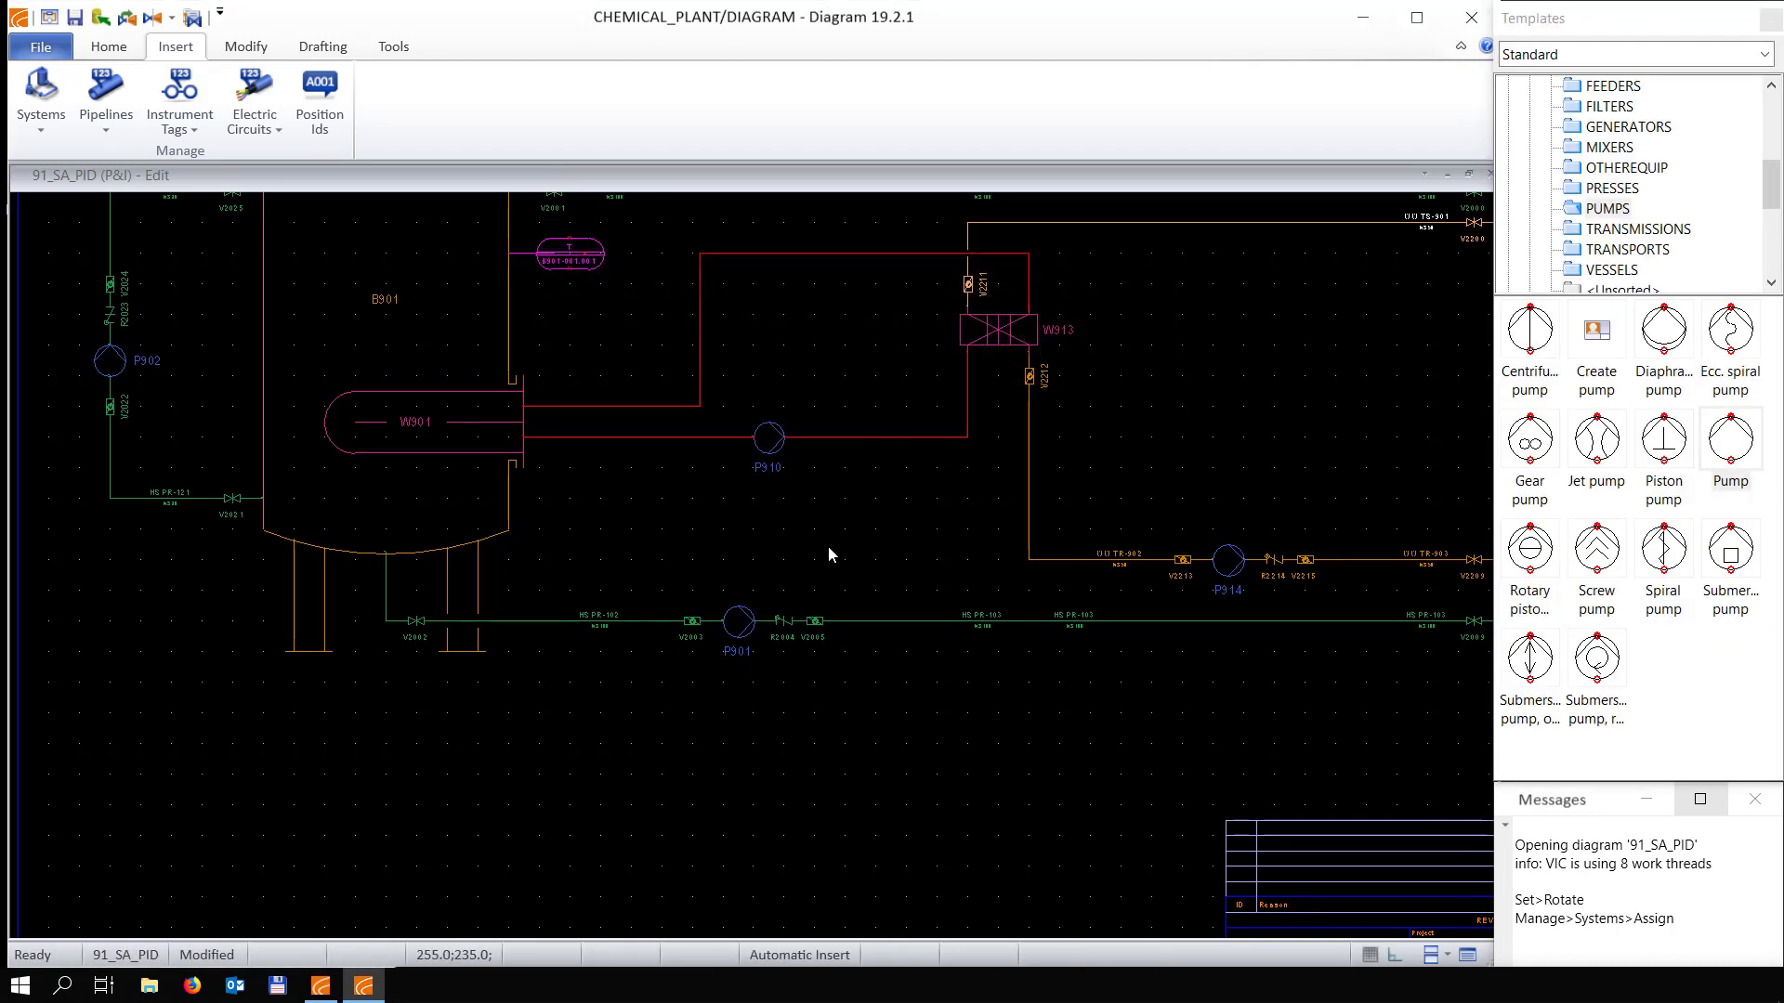
{"action": "scroll", "coordinate": [658, 453], "scroll_direction": "up", "scroll_amount": 1}
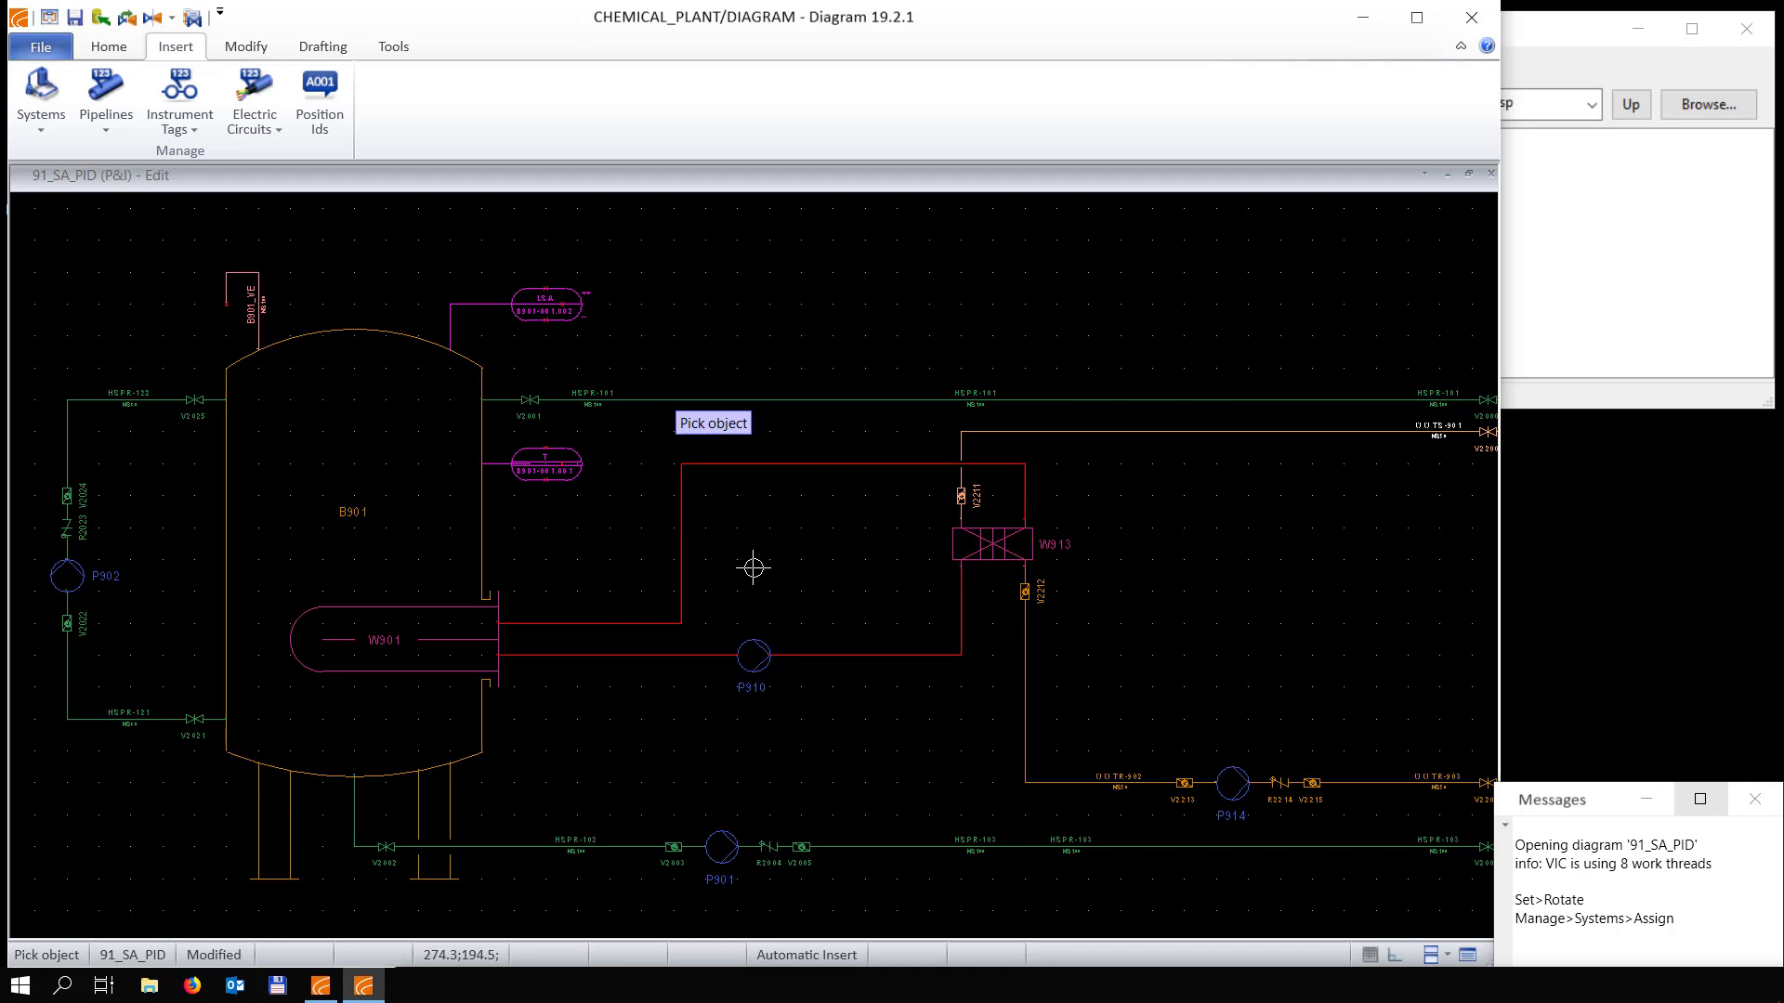
{"action": "key", "text": "Escape"}
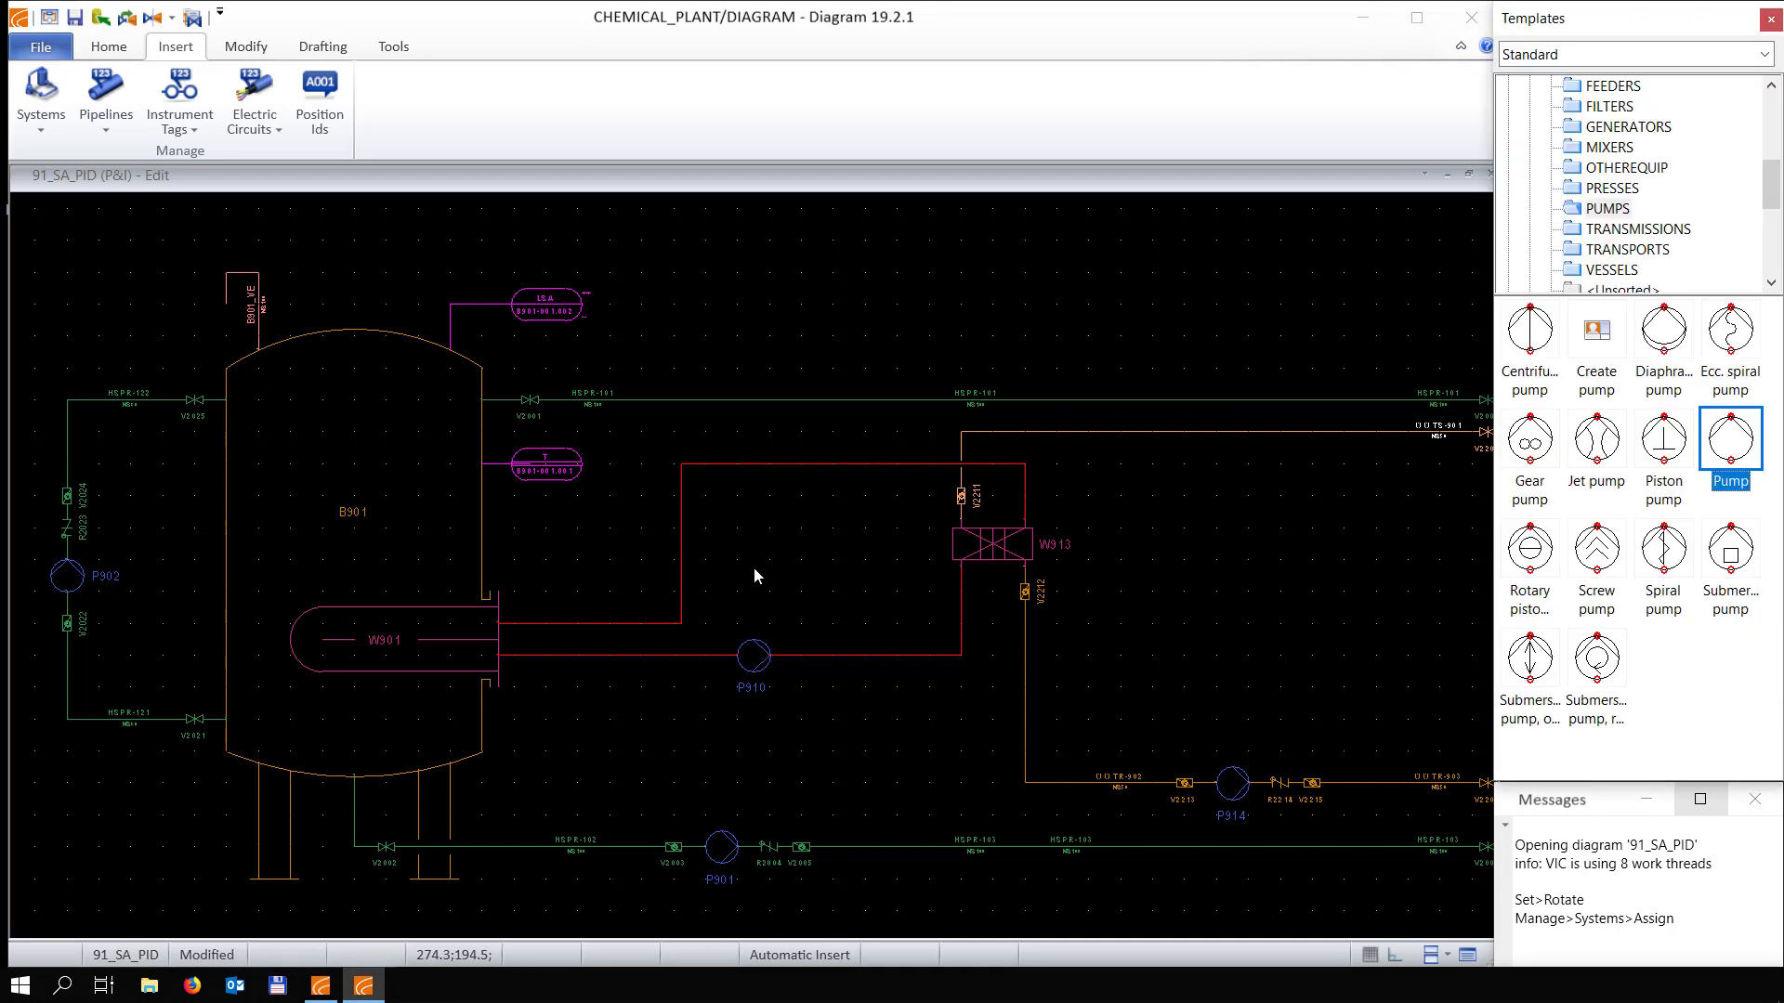
Define a set of 5 new pipelines in the HTFL system starting at HTFL-101, for use in Diagram and Plant Modeller
{"action": "left_click", "coordinate": [107, 129]}
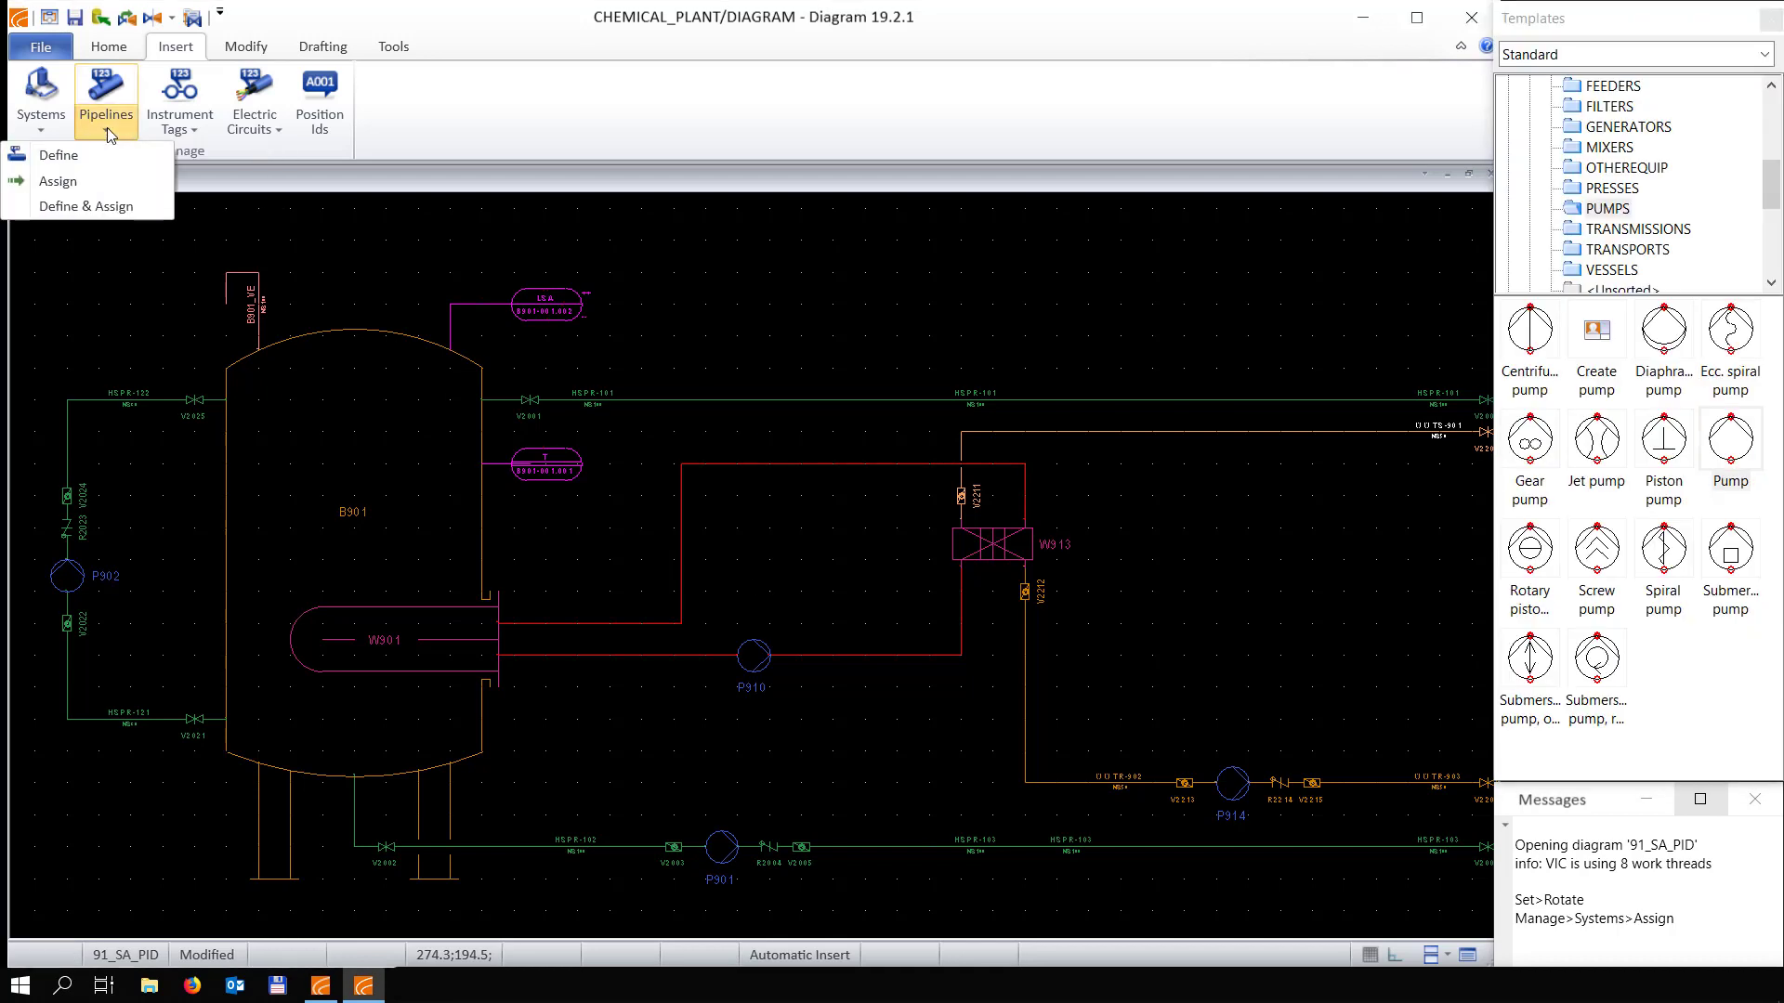
{"action": "left_click", "coordinate": [102, 154]}
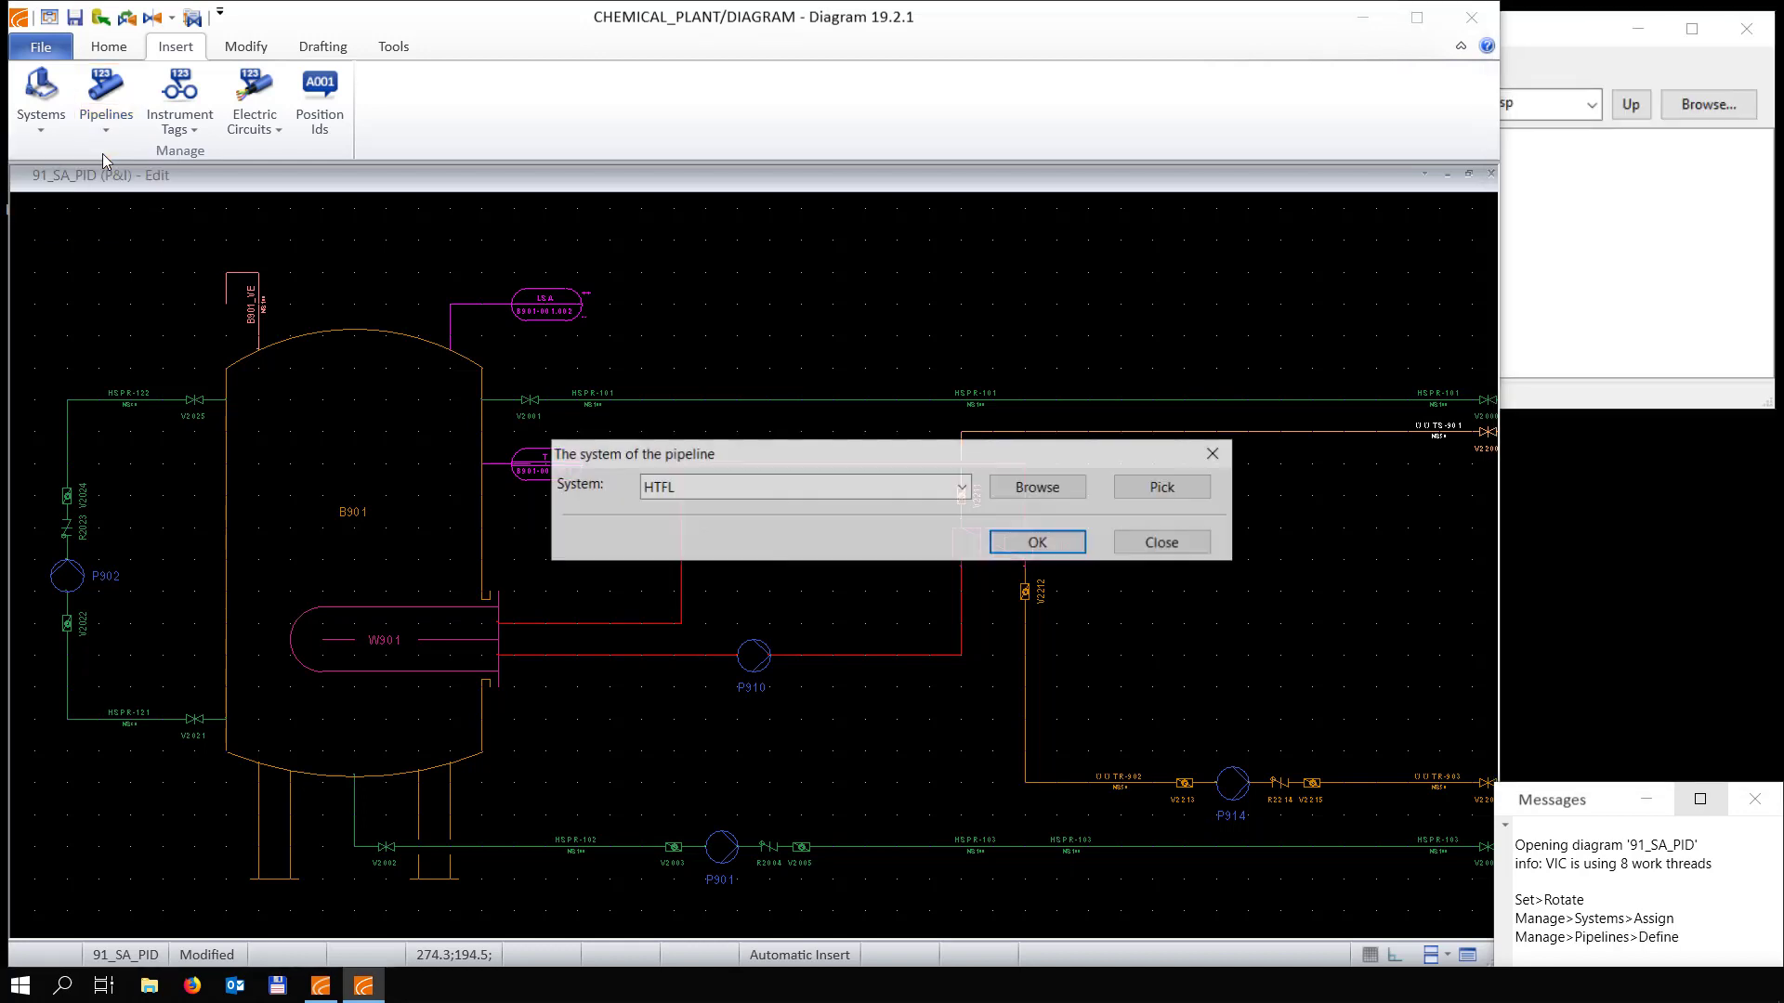
{"action": "left_click", "coordinate": [796, 486]}
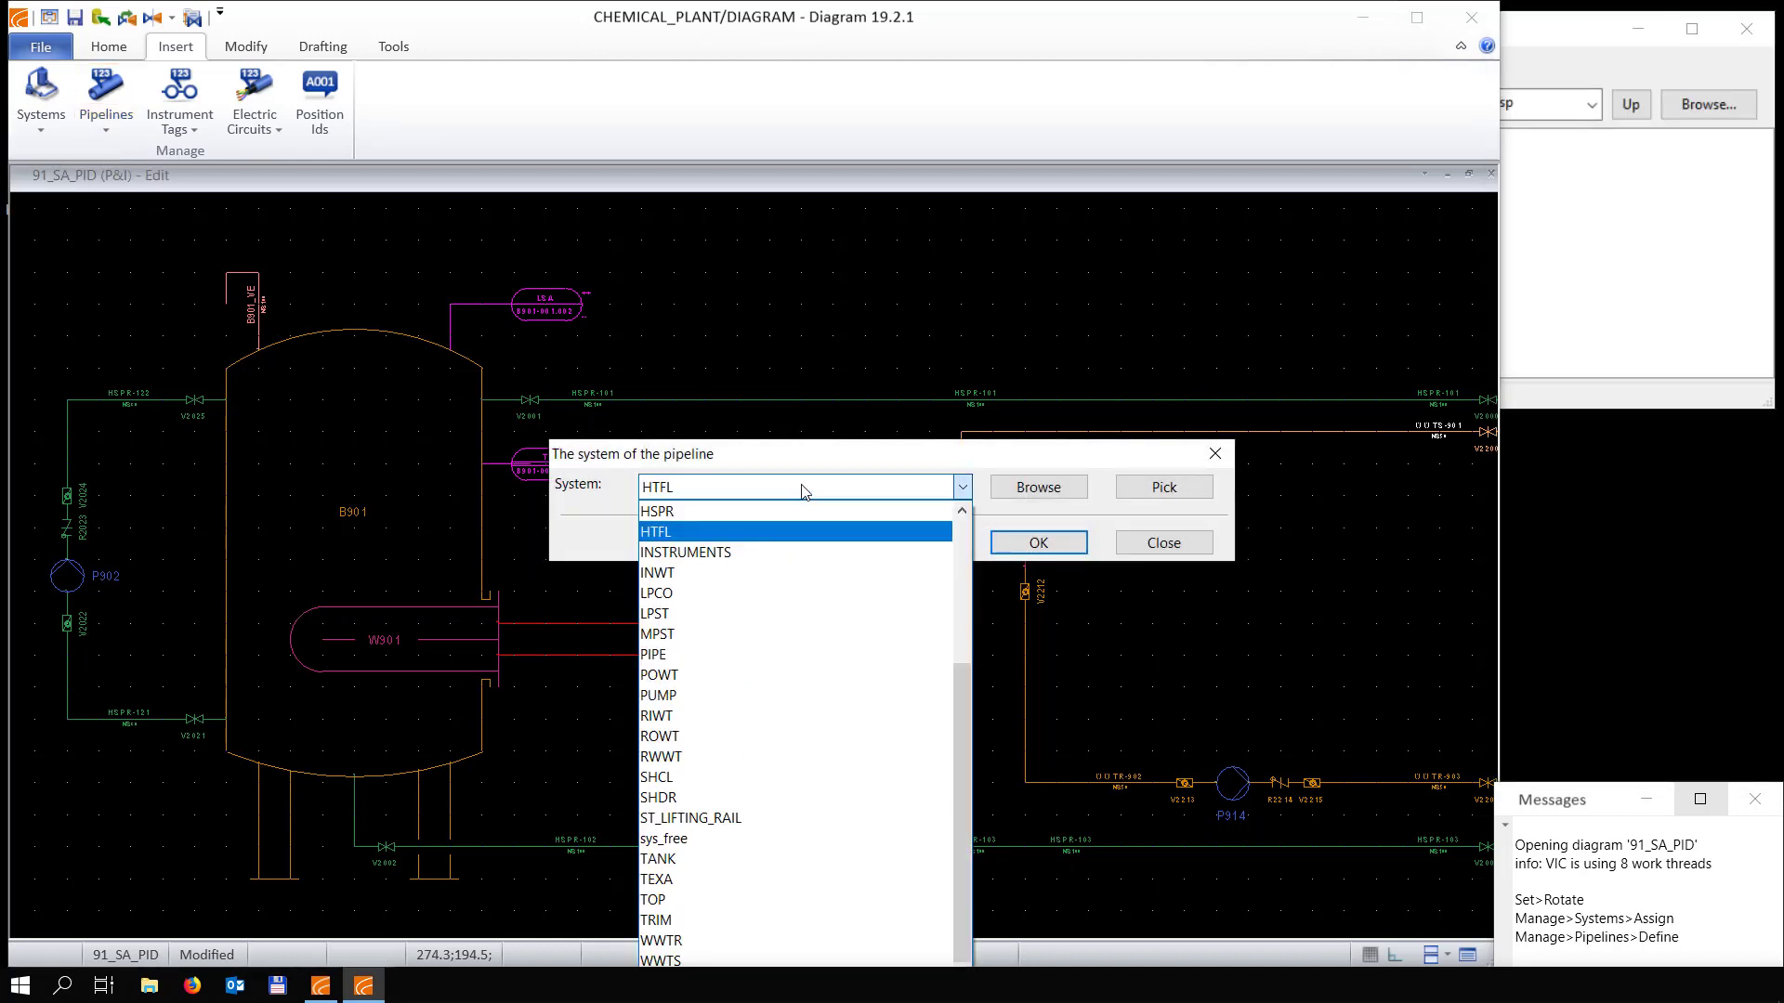
{"action": "left_click", "coordinate": [805, 486]}
{"action": "left_click", "coordinate": [1040, 544]}
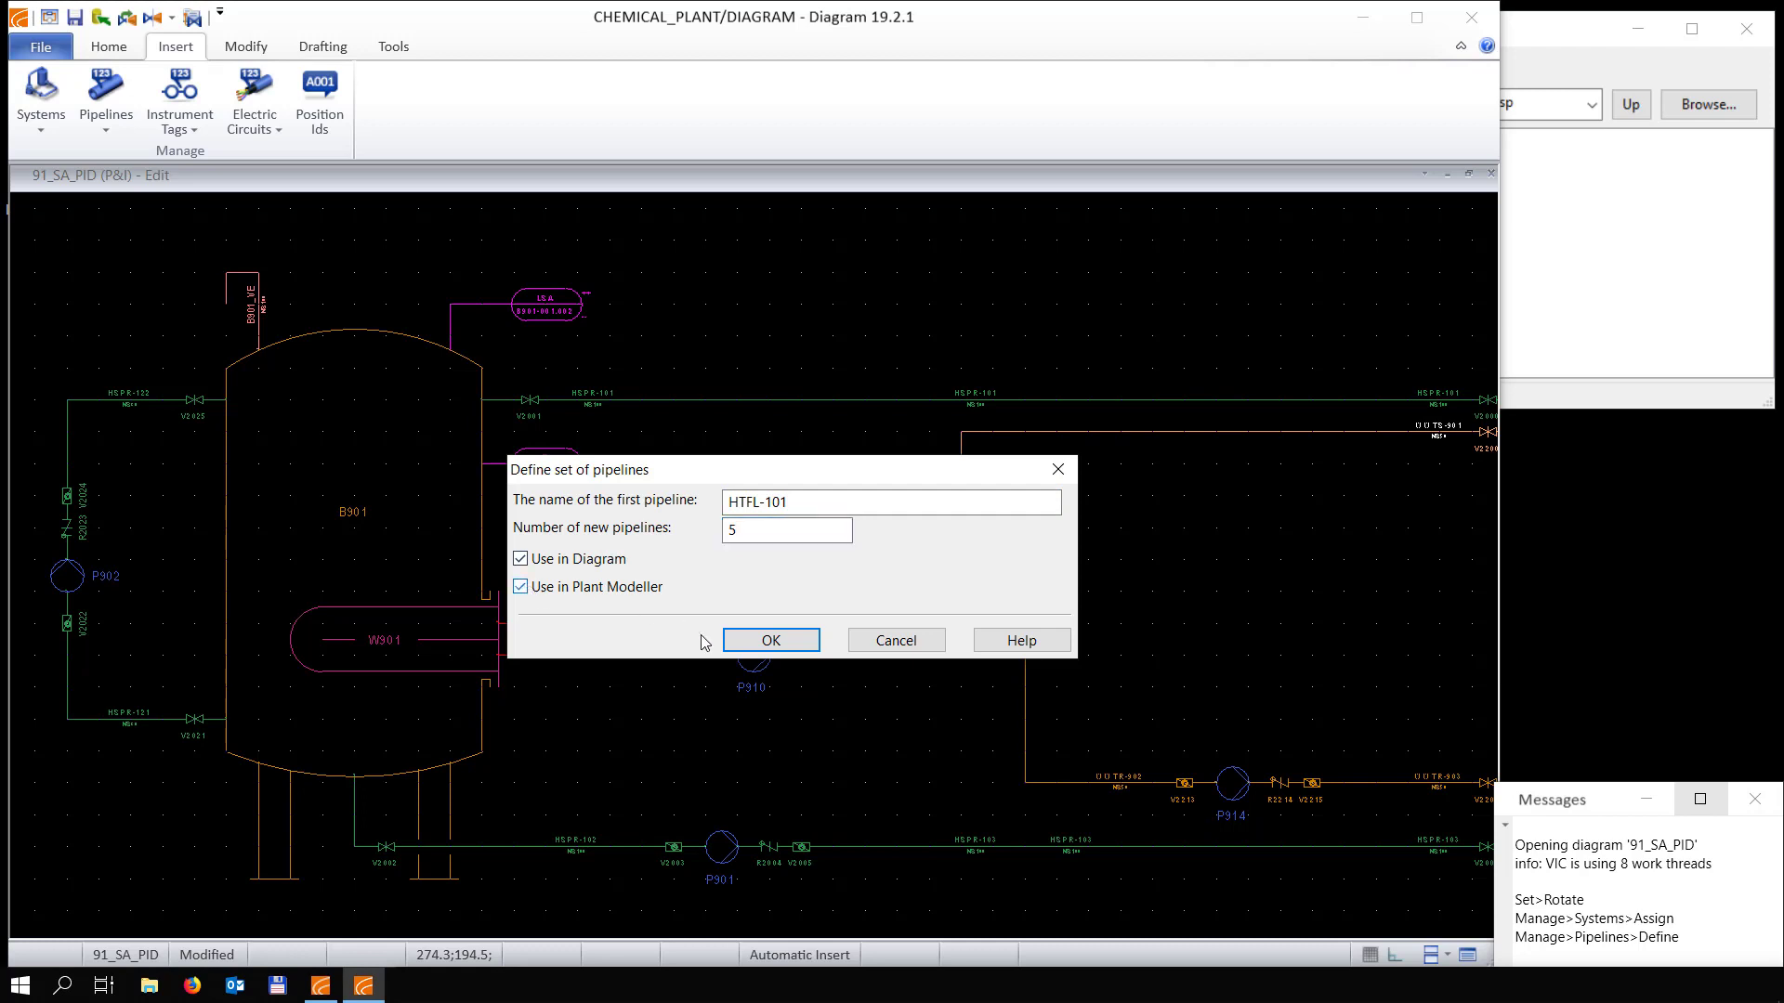
{"action": "left_click", "coordinate": [771, 641]}
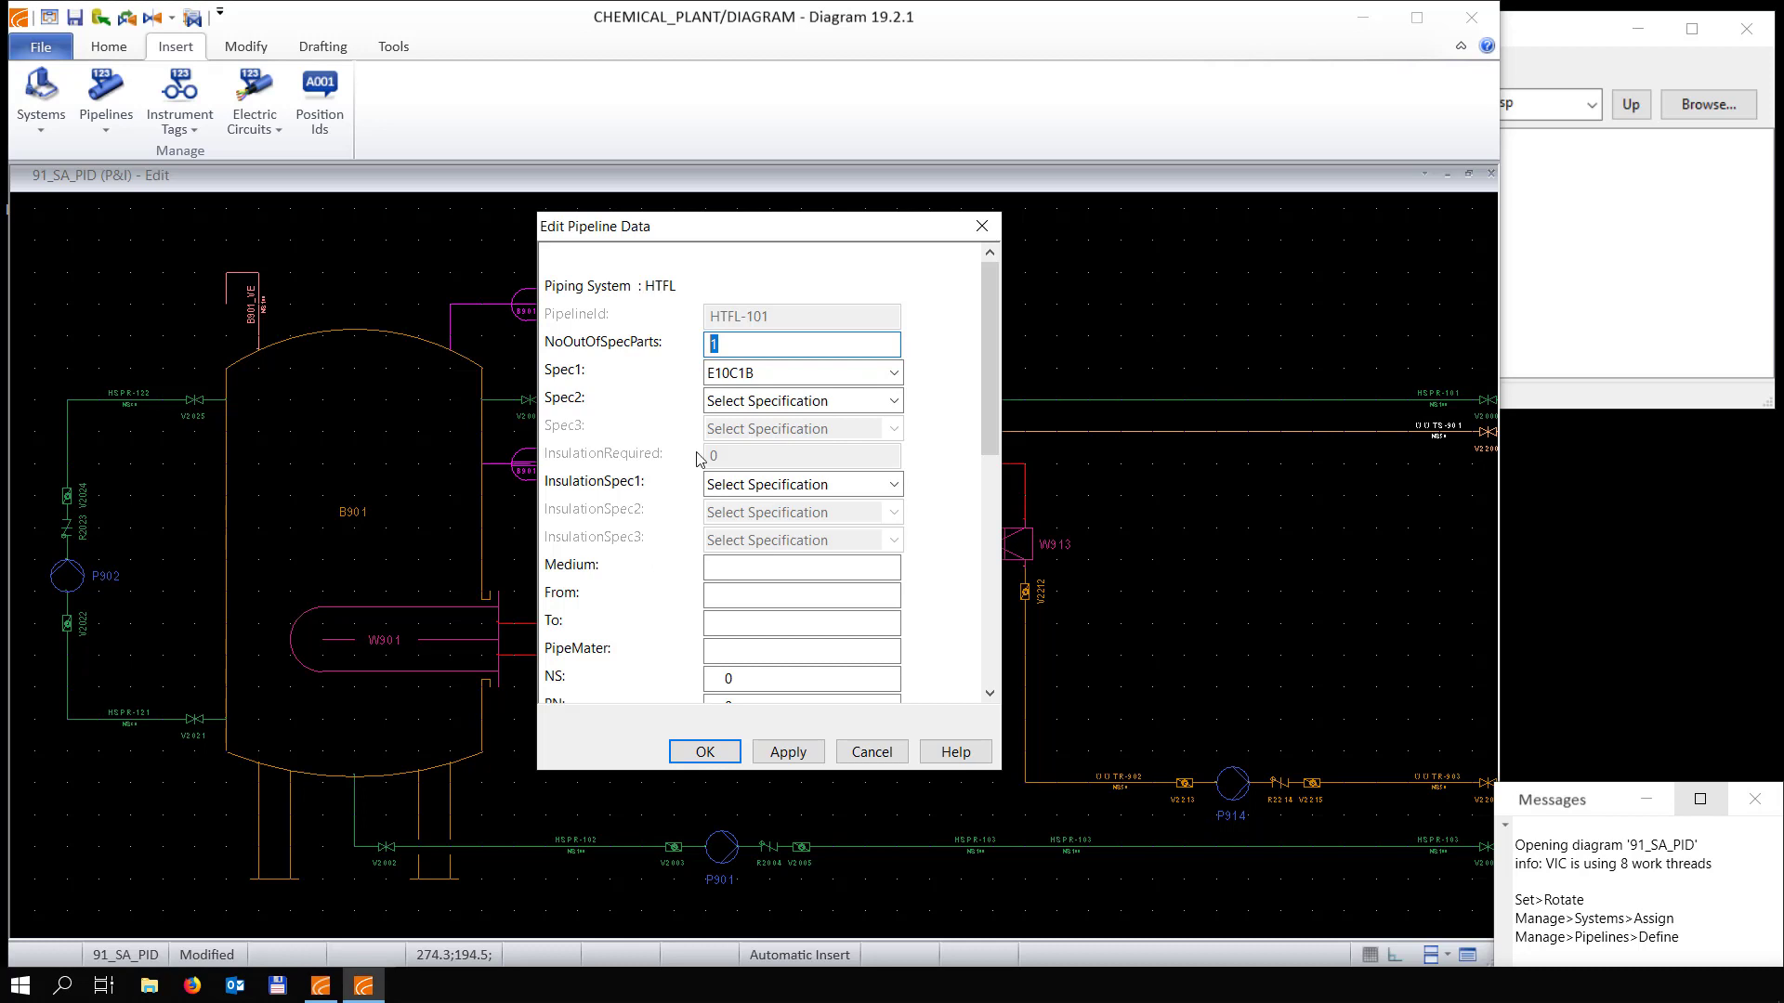
Set the new pipeline's Spec2 to SUP_Low_SFS_Fe, InsulationSpec1 to FEF110-H_ISO and NS to 50, and accept the pipeline data
{"action": "left_click", "coordinate": [790, 400]}
{"action": "scroll", "coordinate": [770, 867], "scroll_direction": "down", "scroll_amount": 3}
{"action": "left_click", "coordinate": [770, 839]}
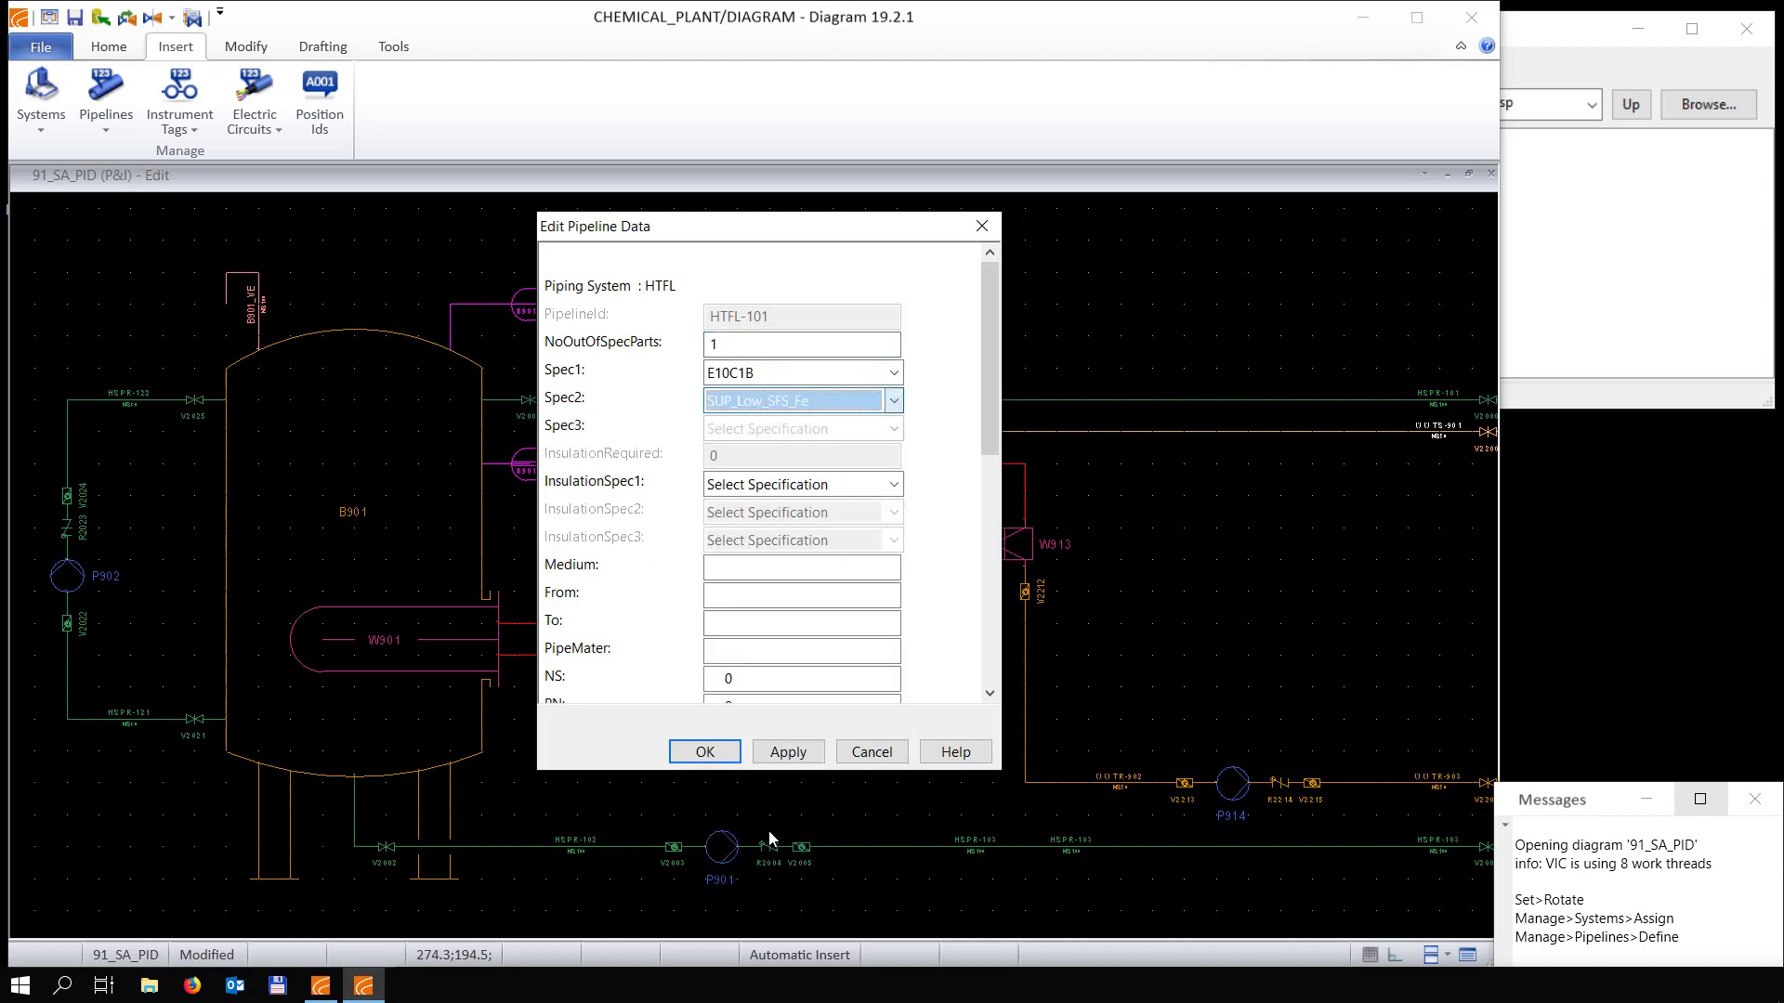
{"action": "left_click", "coordinate": [801, 484]}
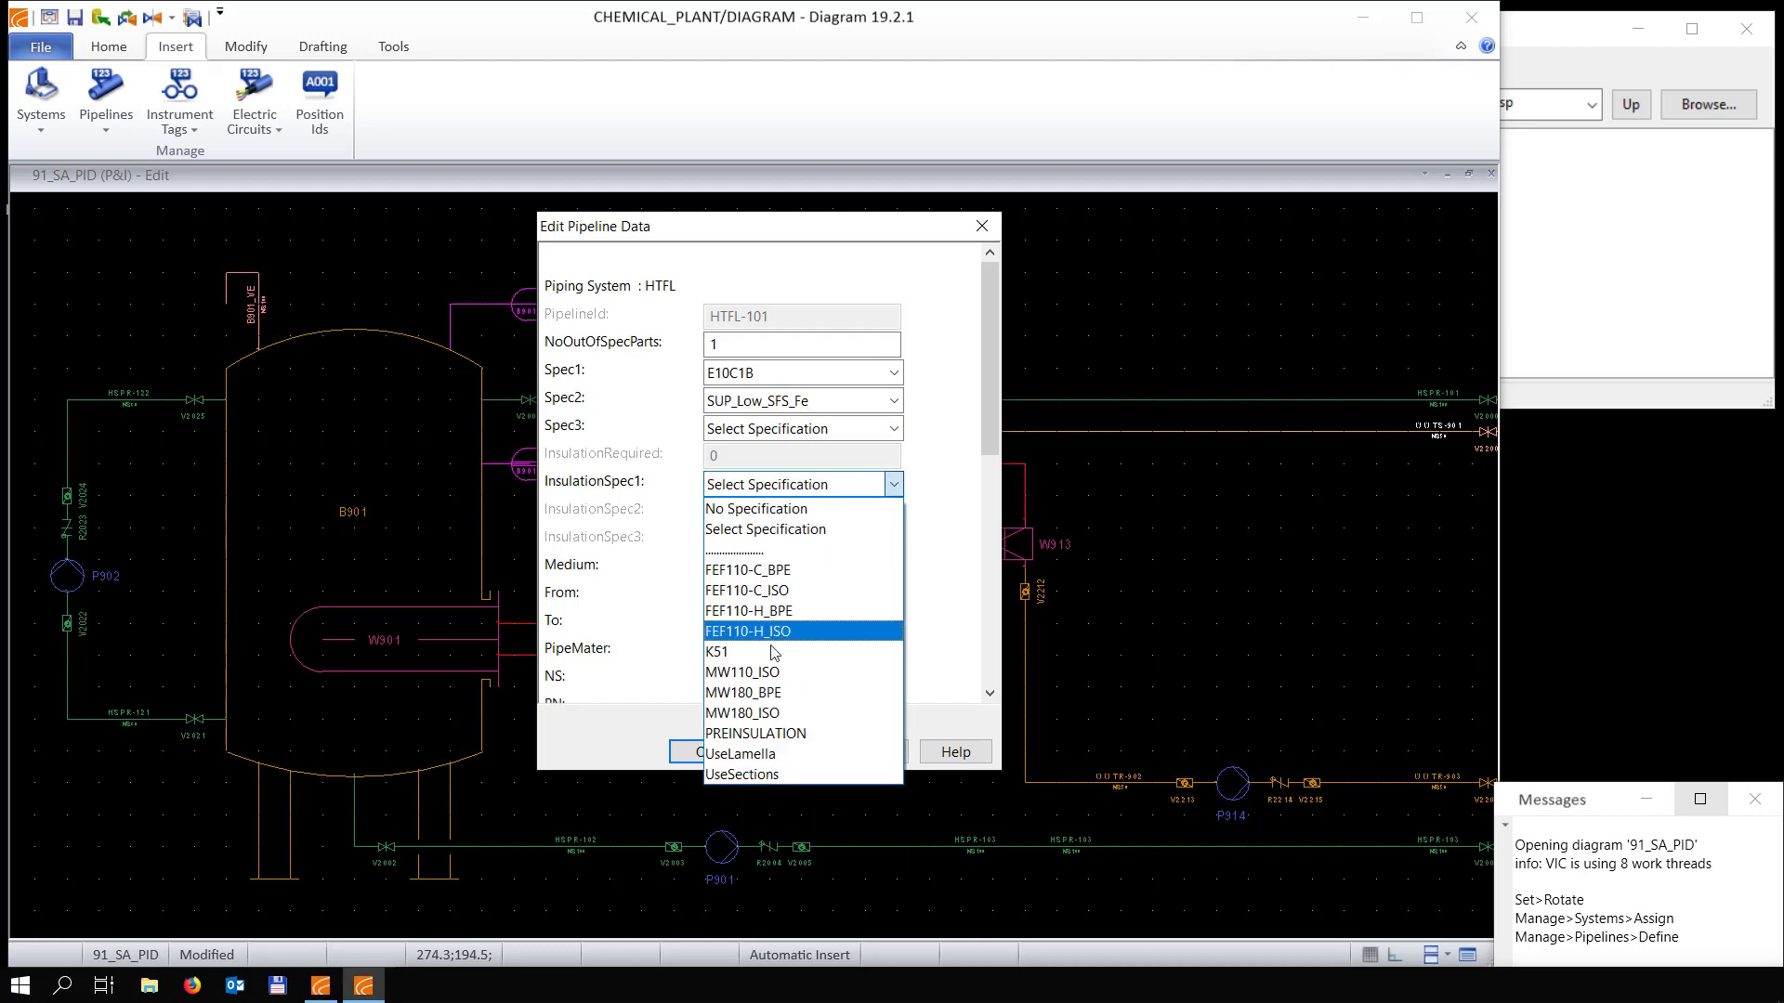
{"action": "left_click", "coordinate": [779, 639]}
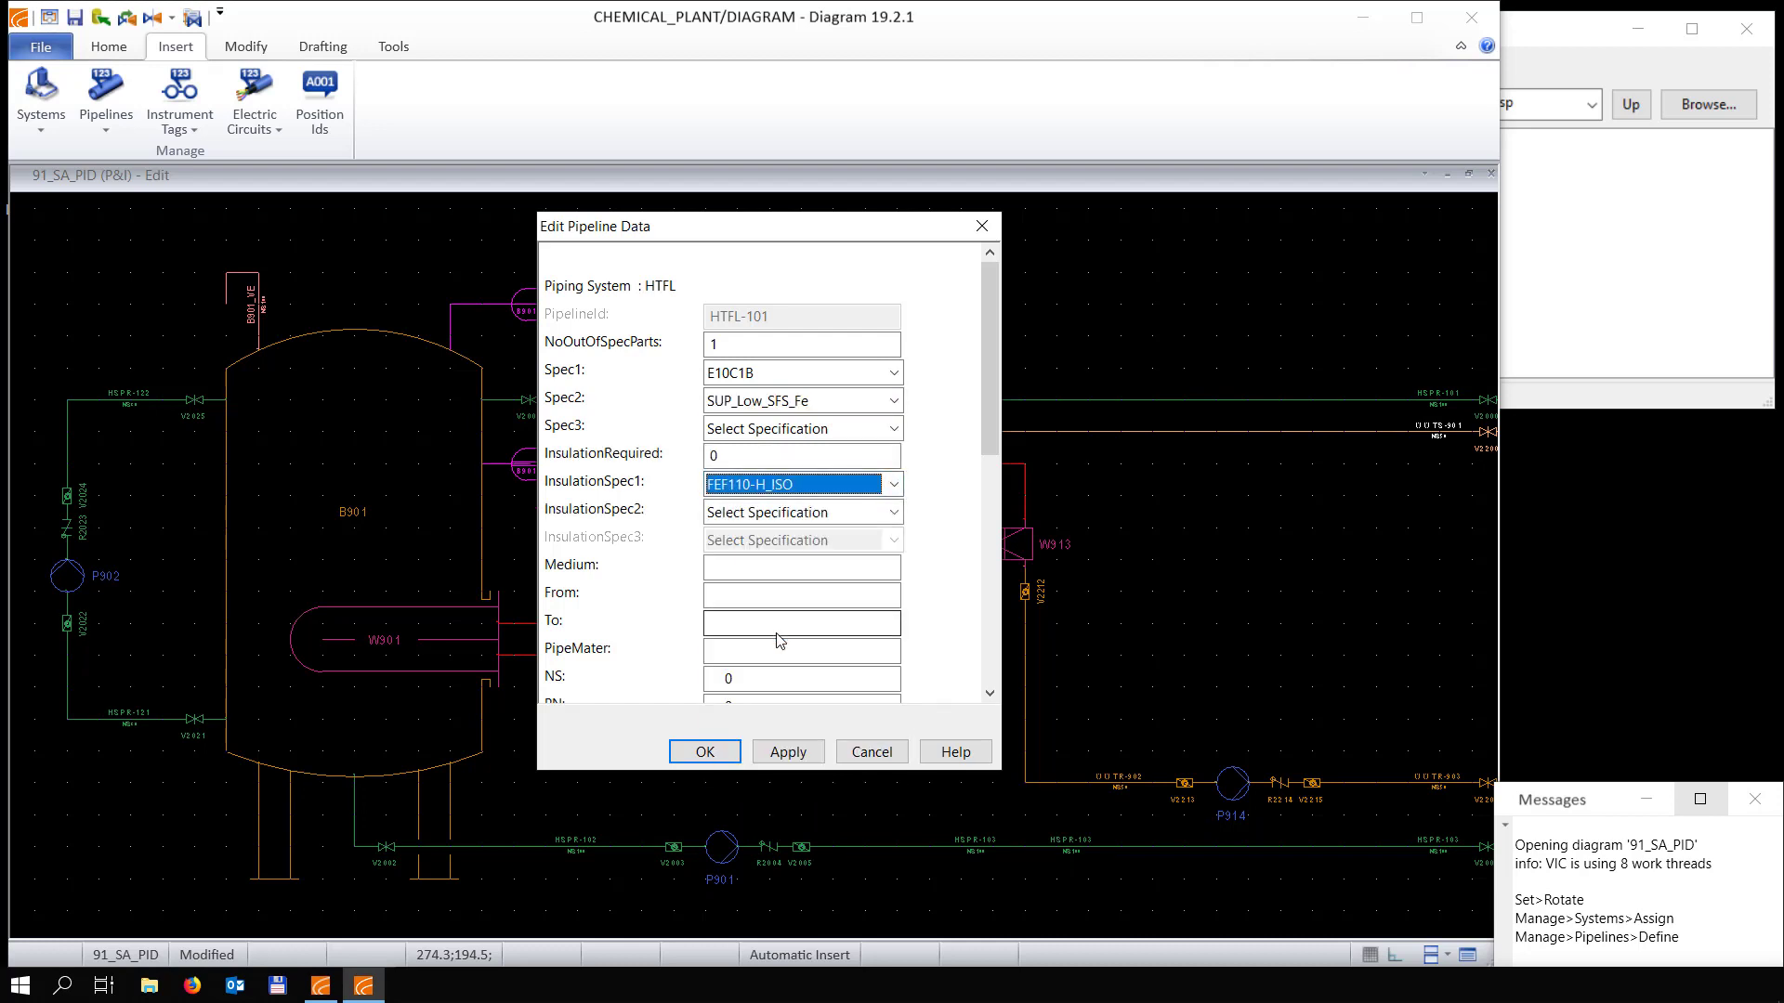
{"action": "left_click", "coordinate": [760, 685]}
{"action": "left_click_drag", "start_coordinate": [760, 686], "coordinate": [710, 697]}
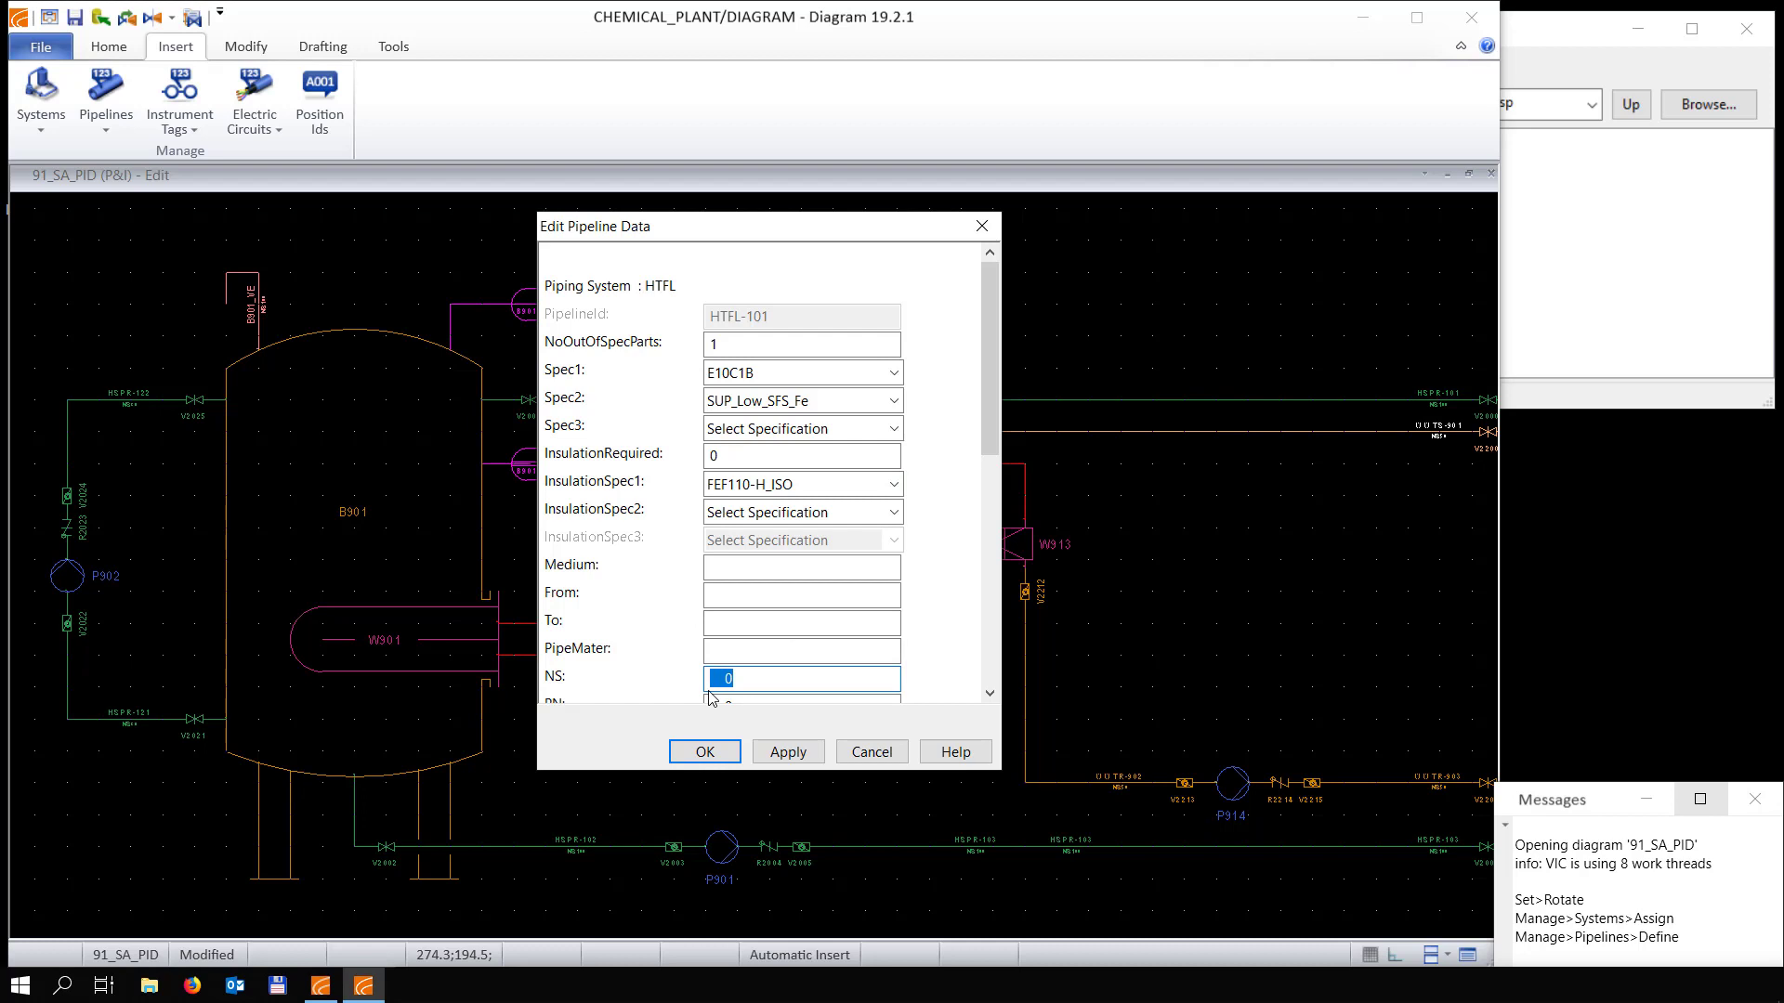
{"action": "type", "text": "50"}
{"action": "left_click", "coordinate": [786, 752]}
{"action": "left_click", "coordinate": [718, 760]}
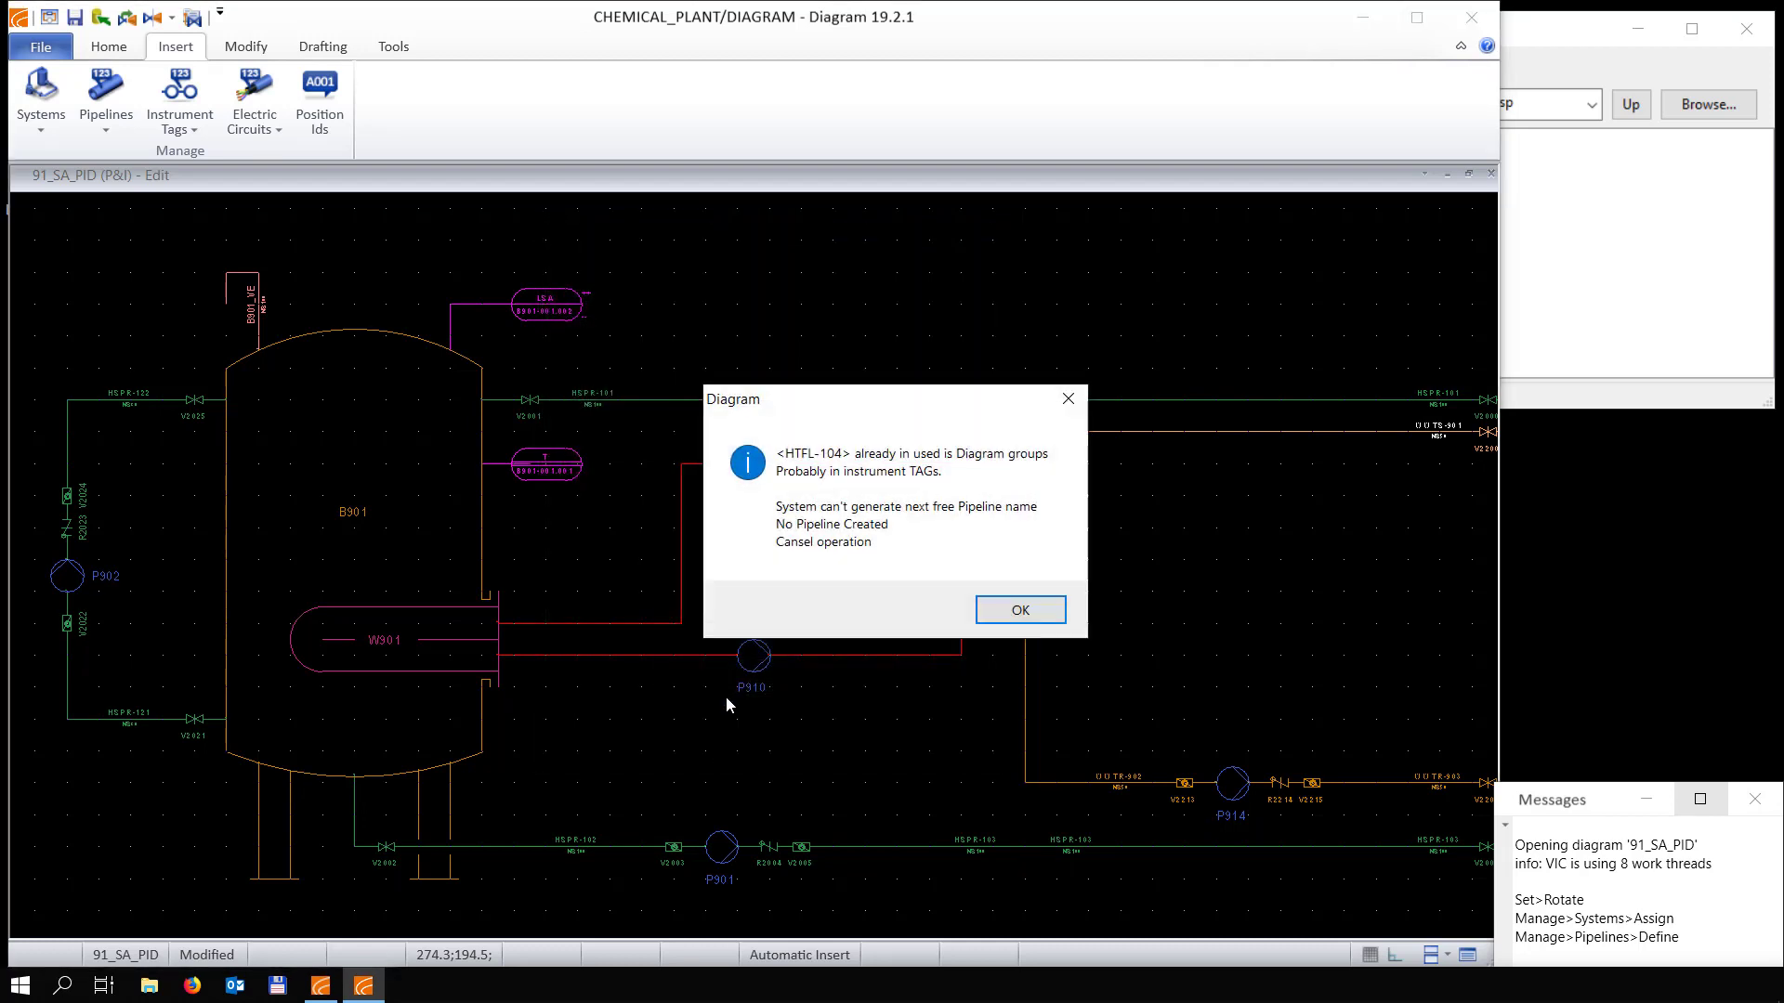
{"action": "left_click", "coordinate": [1016, 608]}
{"action": "key", "text": "Return"}
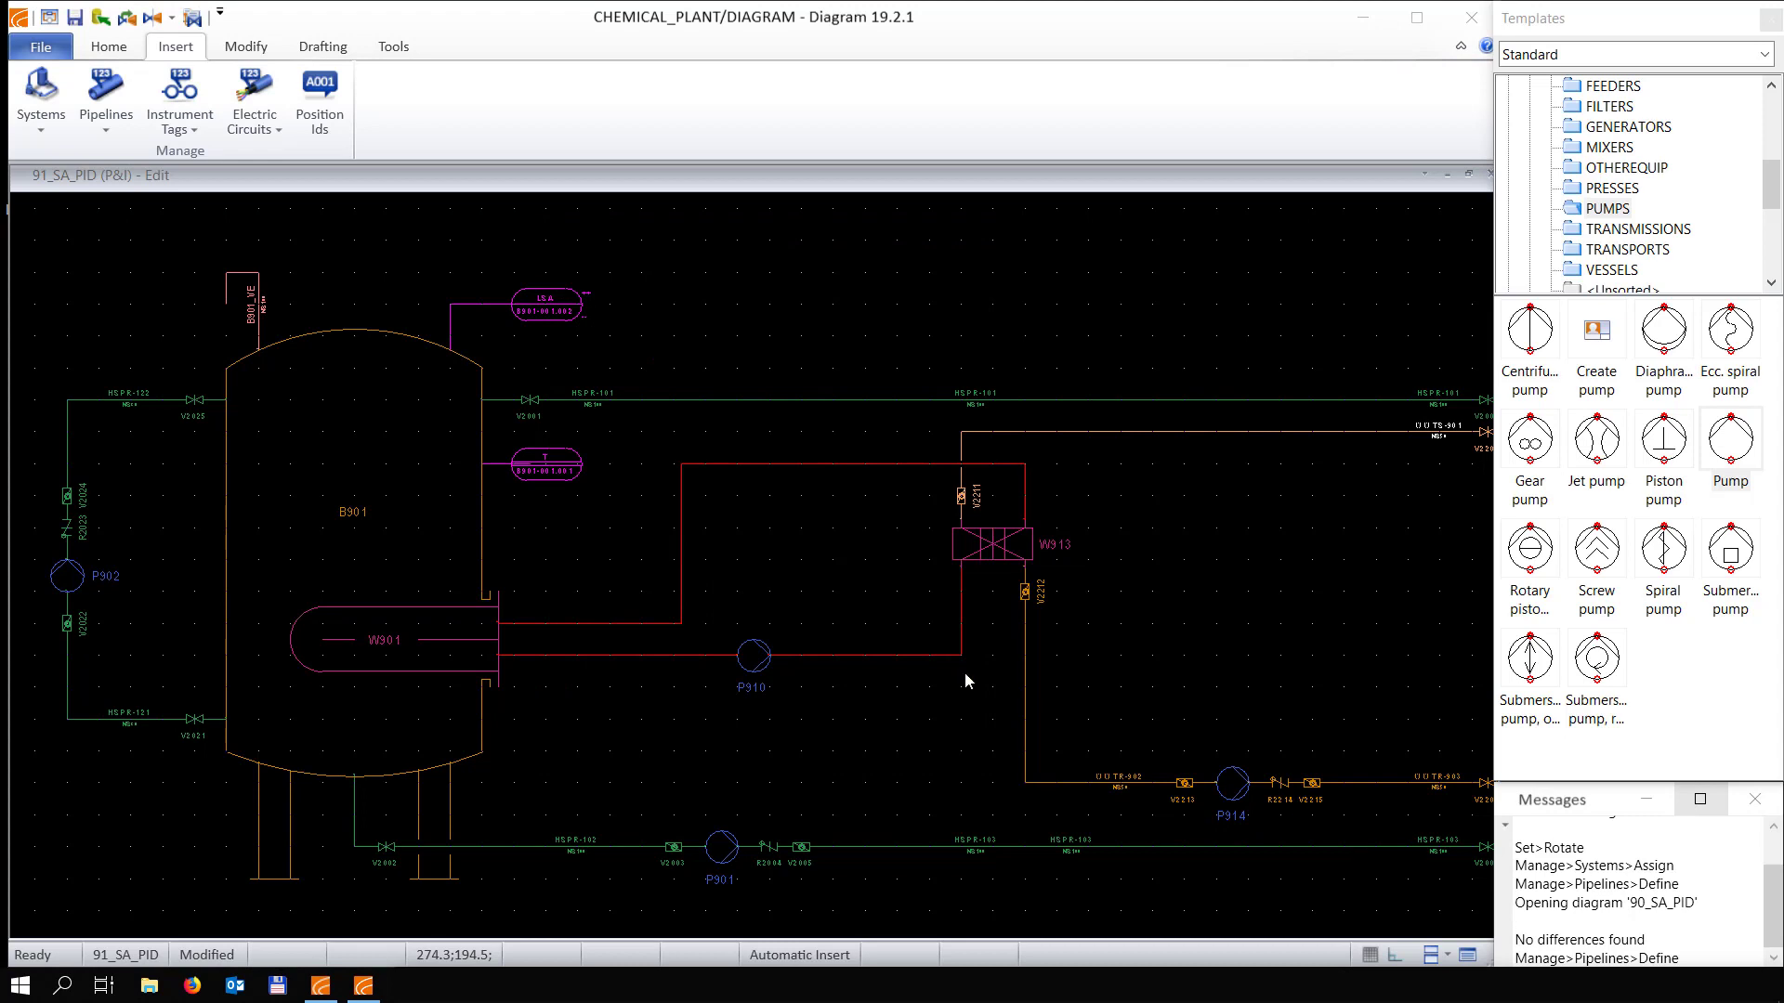
Insert a pipeline label on the upper W901 connection line, between W901 and the line's first bend
{"action": "left_click", "coordinate": [106, 119]}
{"action": "left_click", "coordinate": [57, 181]}
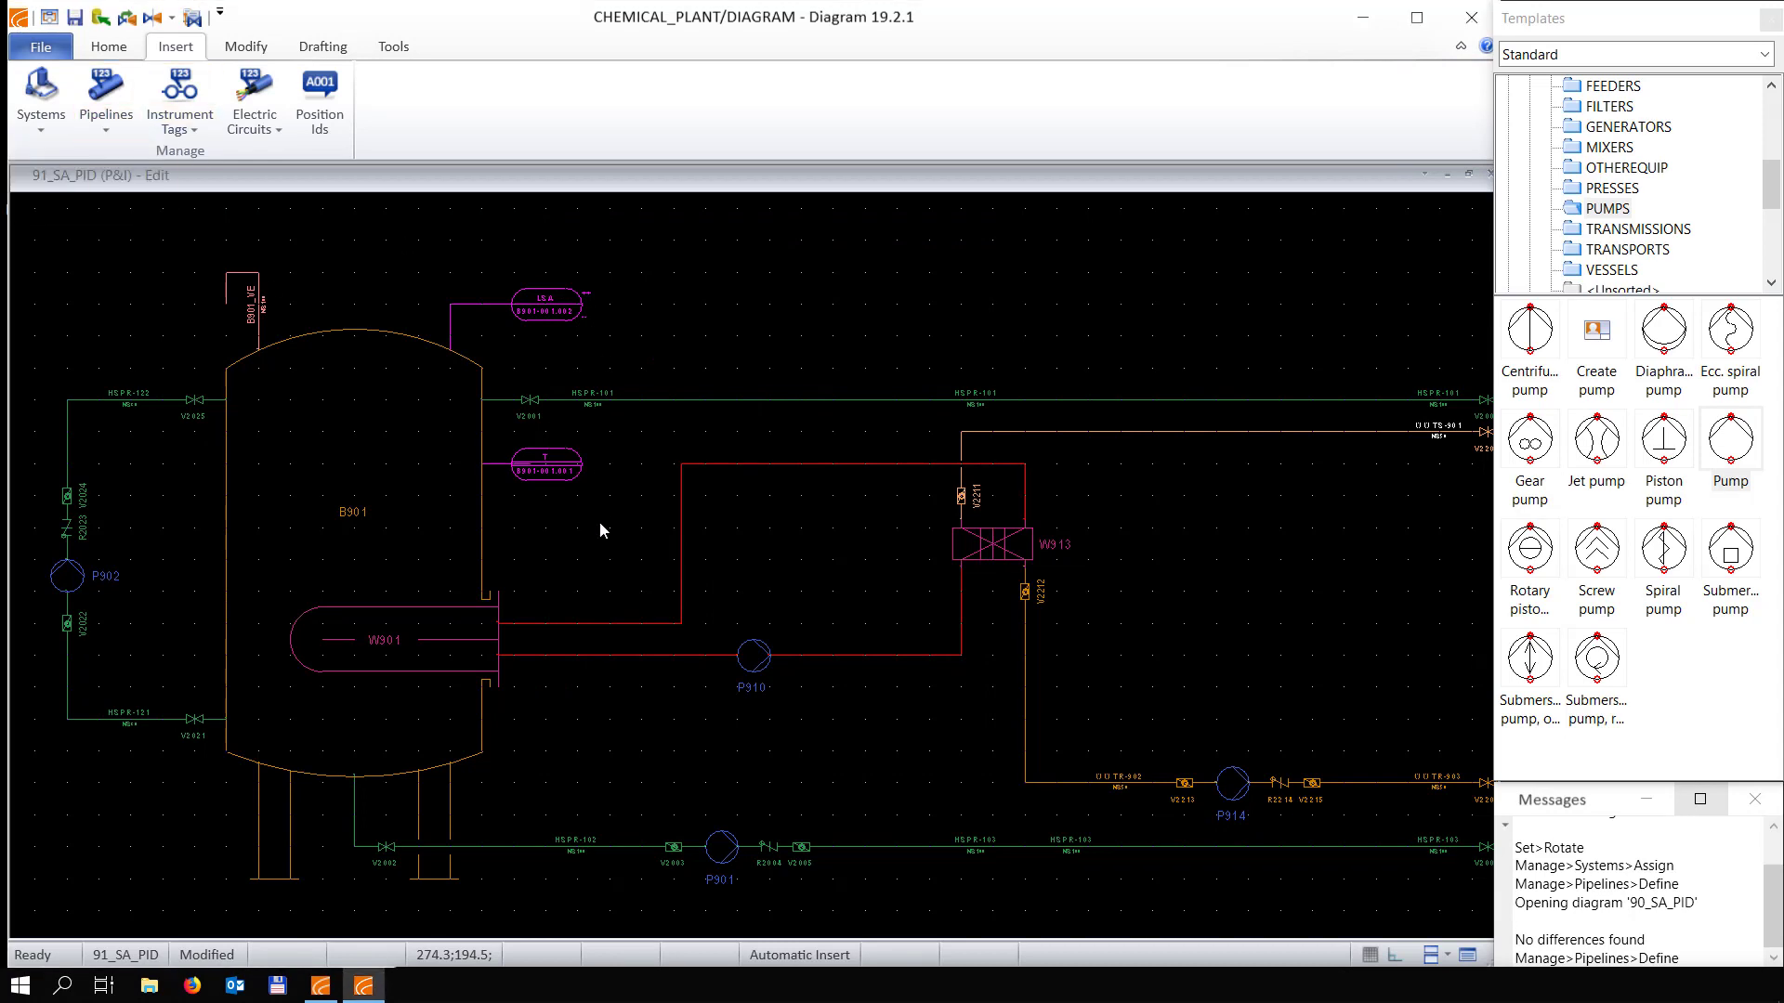
{"action": "scroll", "coordinate": [599, 521], "scroll_direction": "up", "scroll_amount": 3}
{"action": "right_click", "coordinate": [783, 613]}
{"action": "left_click", "coordinate": [845, 690]}
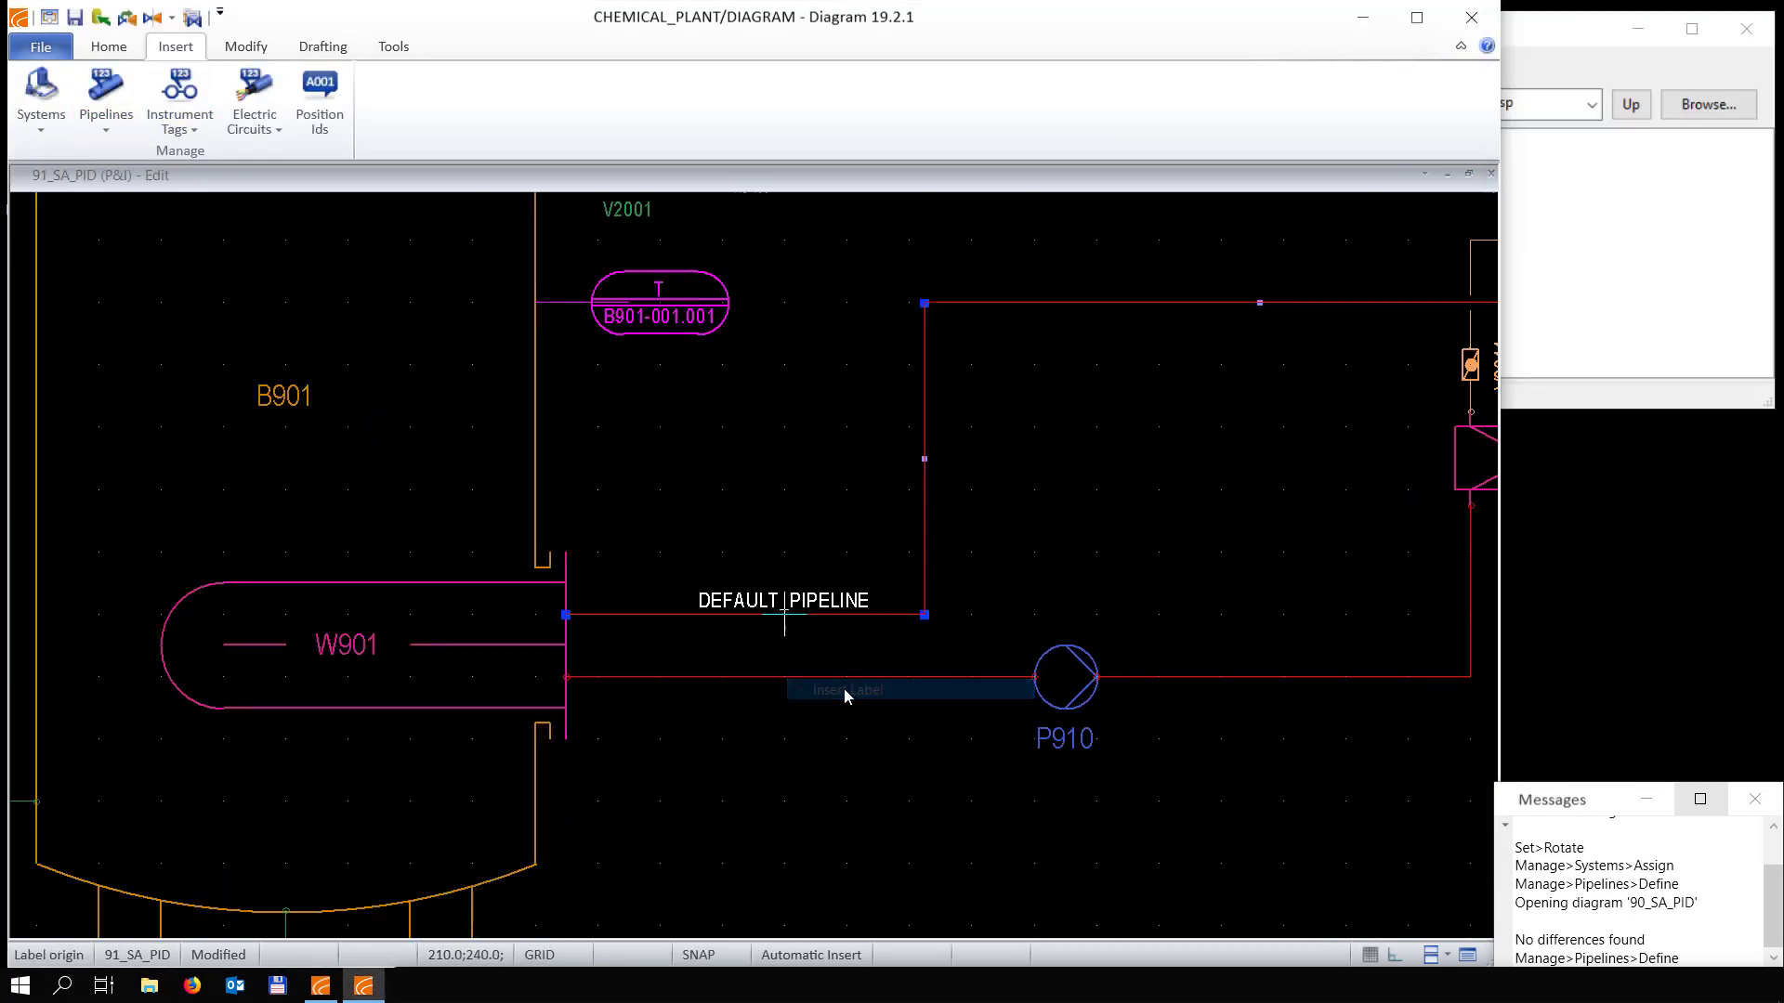
{"action": "left_click", "coordinate": [784, 609]}
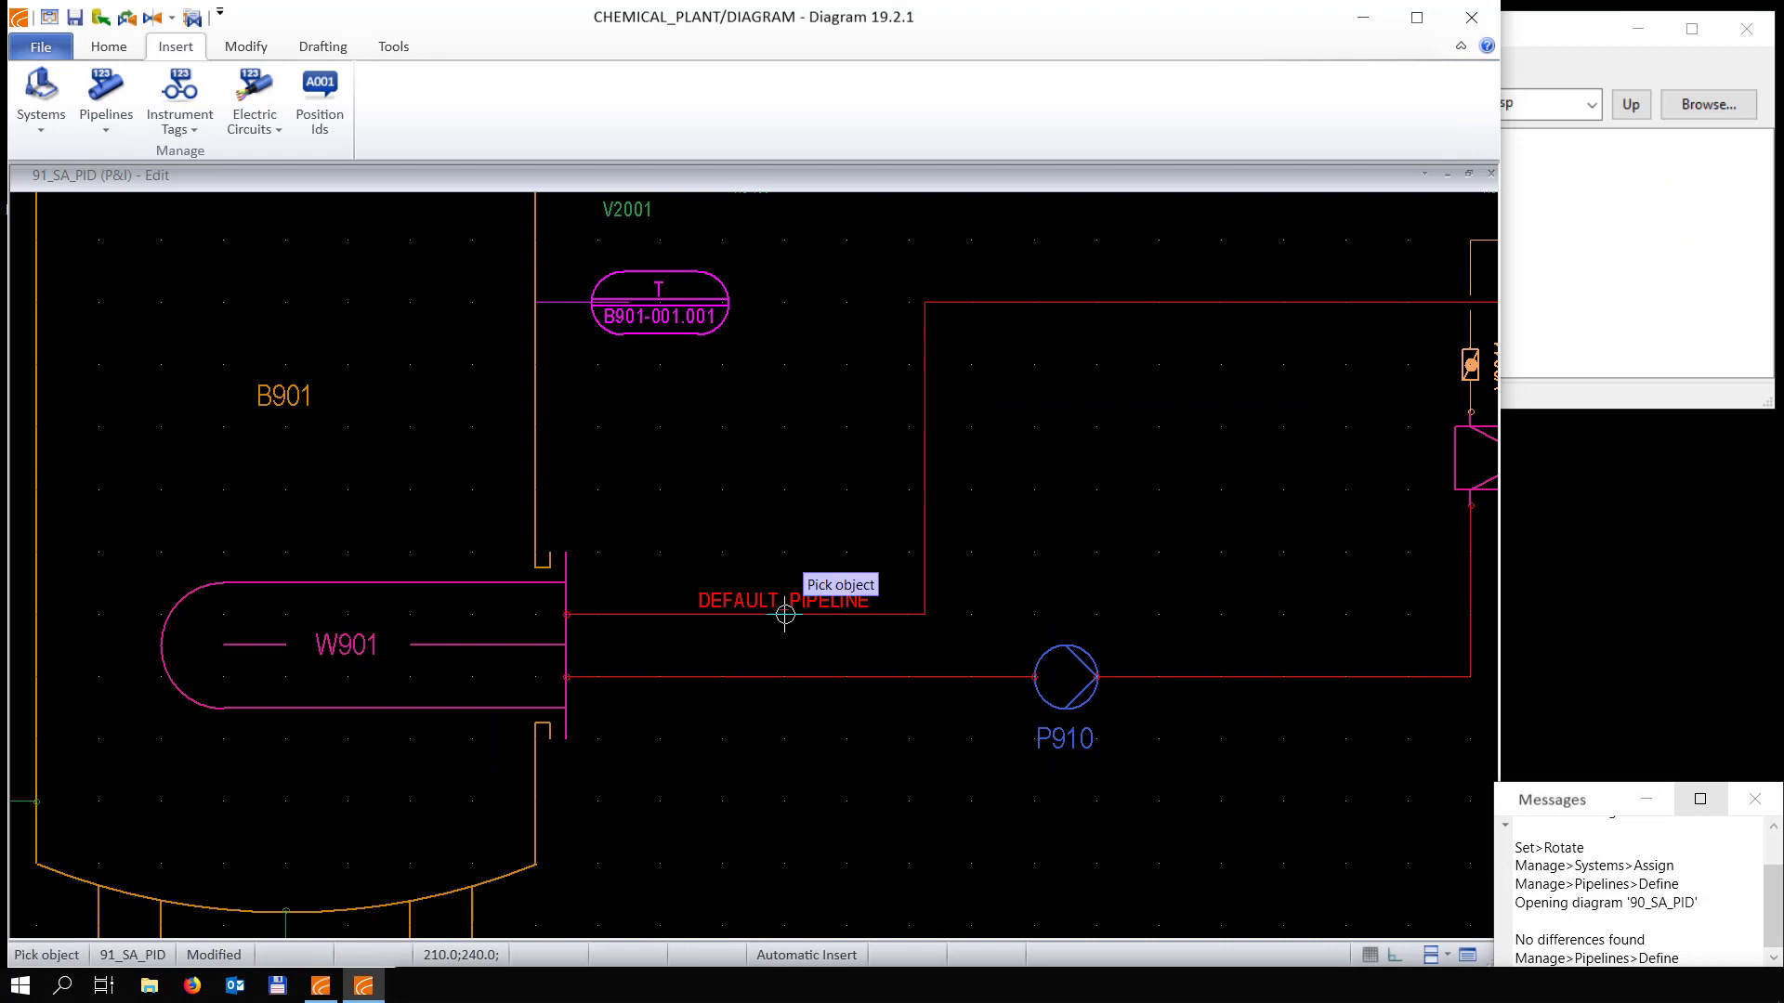
Insert pipeline labels on the line between W901 and P910 and on the line from P910 to W913
{"action": "right_click", "coordinate": [785, 676]}
{"action": "left_click", "coordinate": [810, 753]}
{"action": "left_click", "coordinate": [784, 677]}
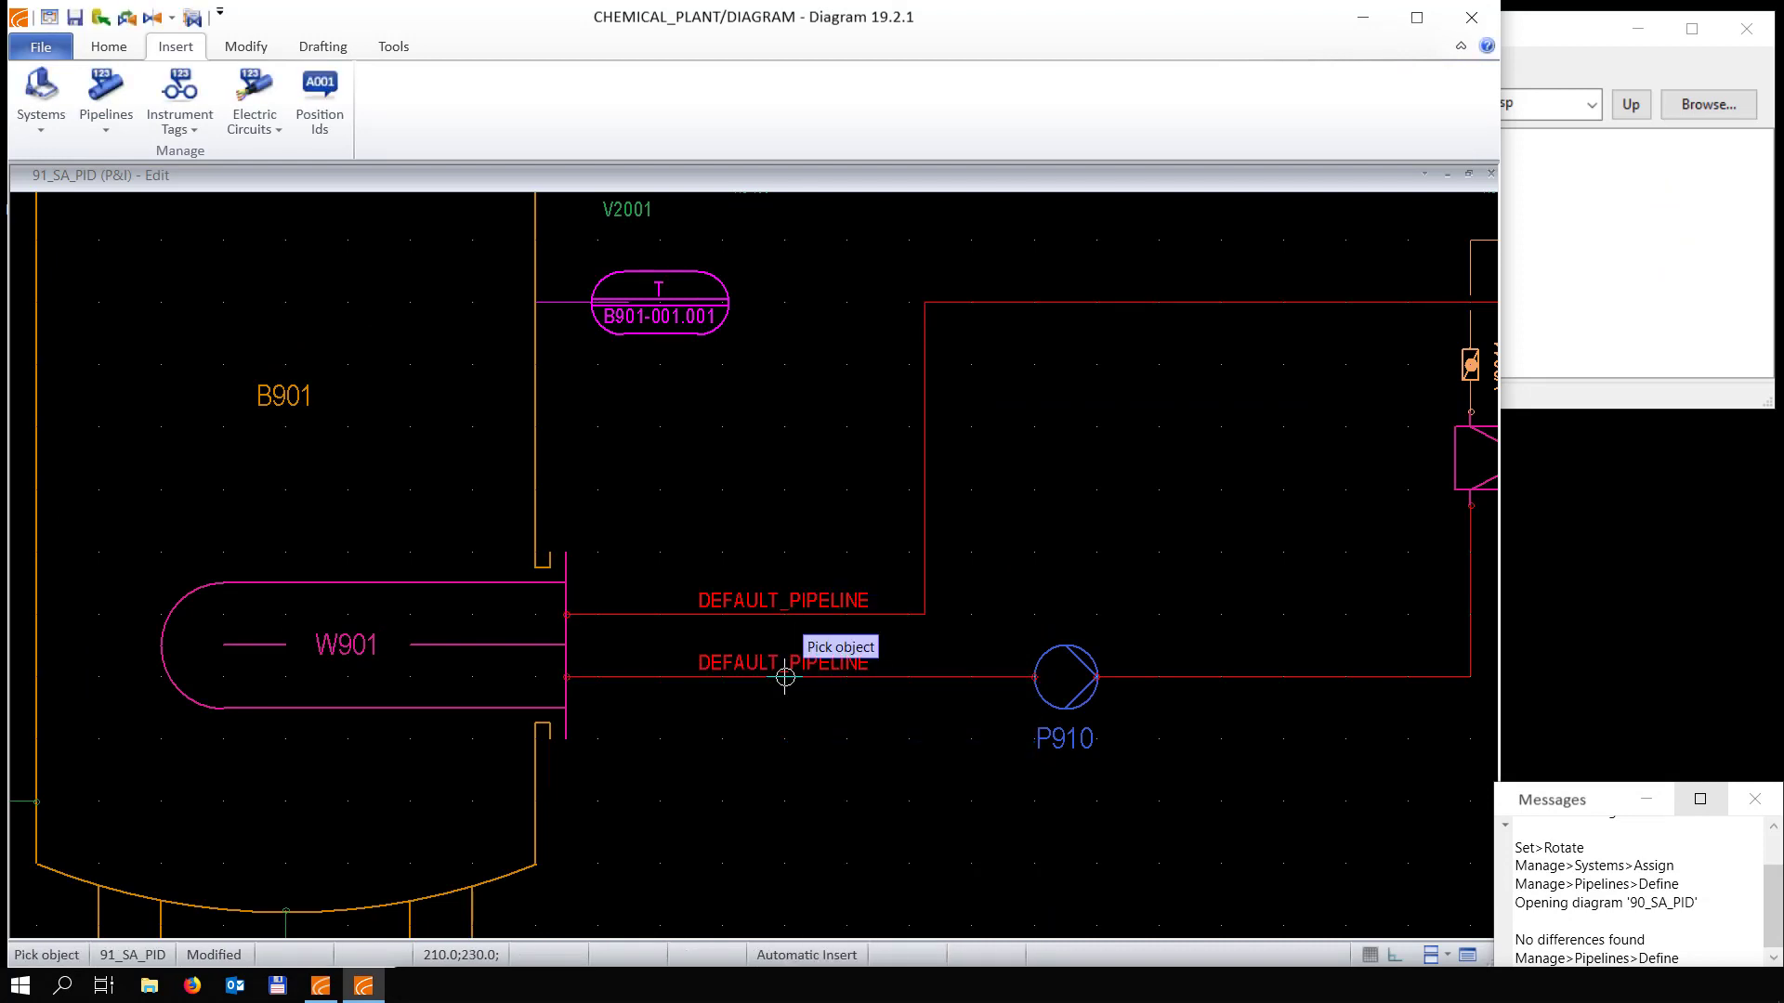
{"action": "left_click", "coordinate": [1392, 677]}
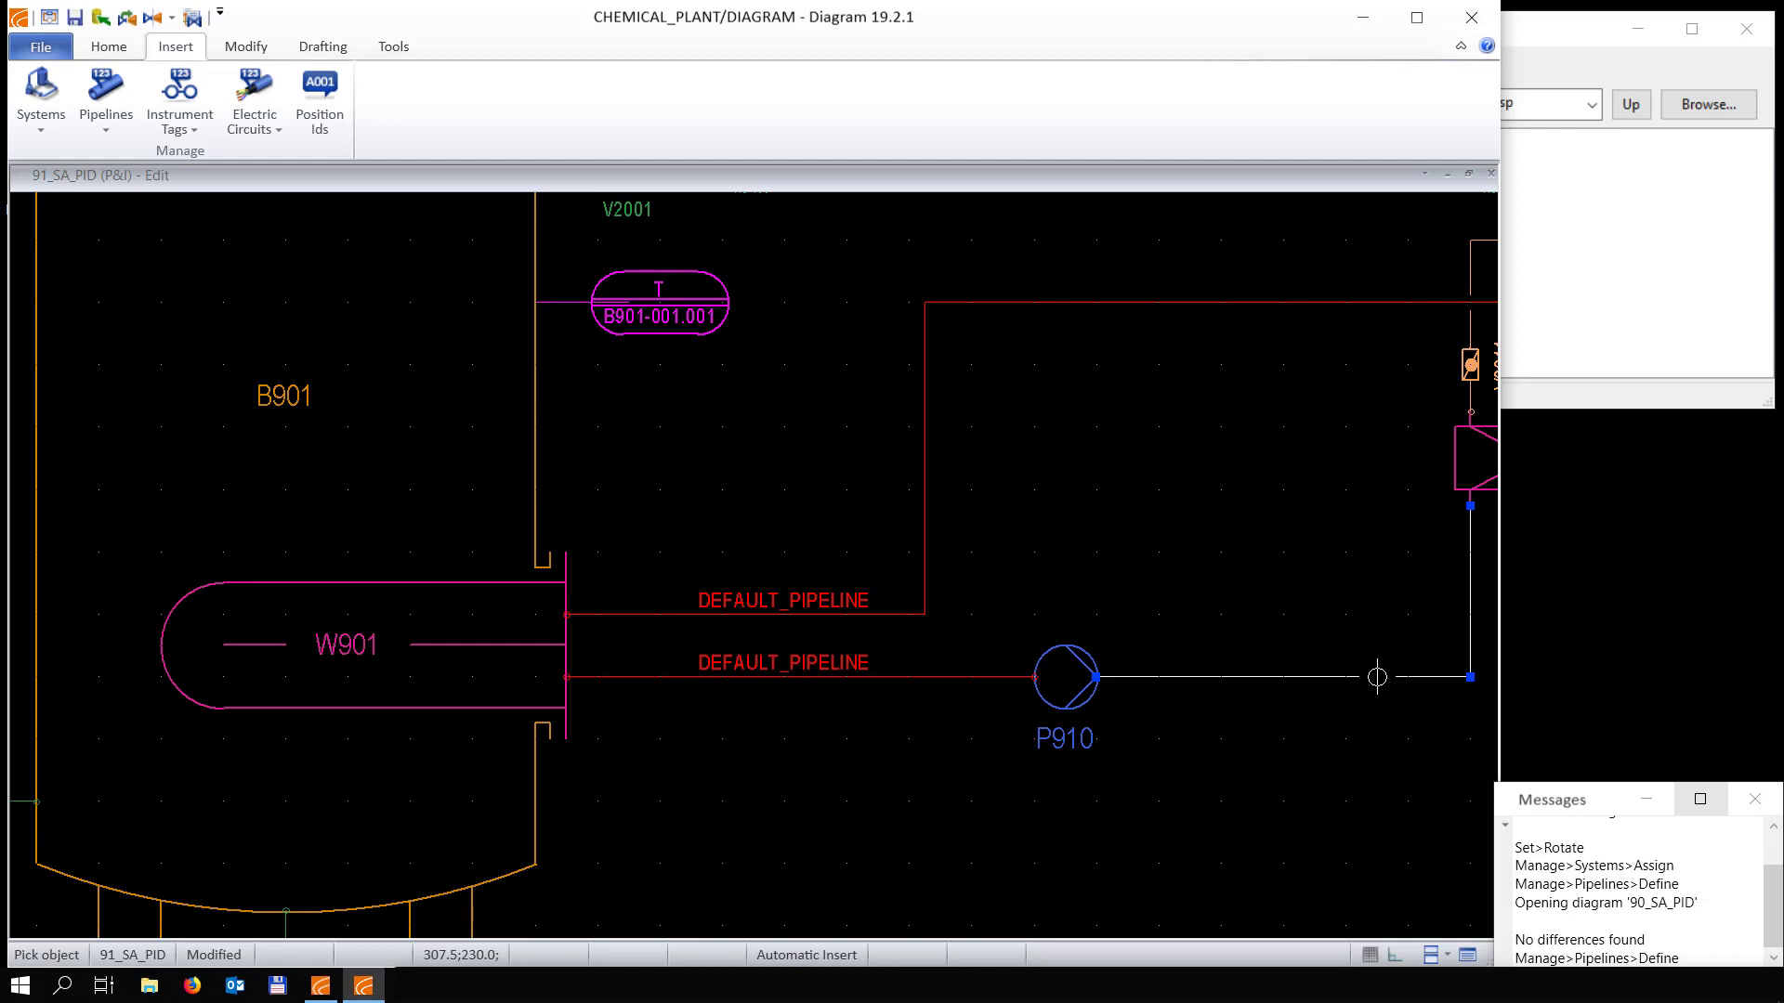
{"action": "right_click", "coordinate": [1377, 678]}
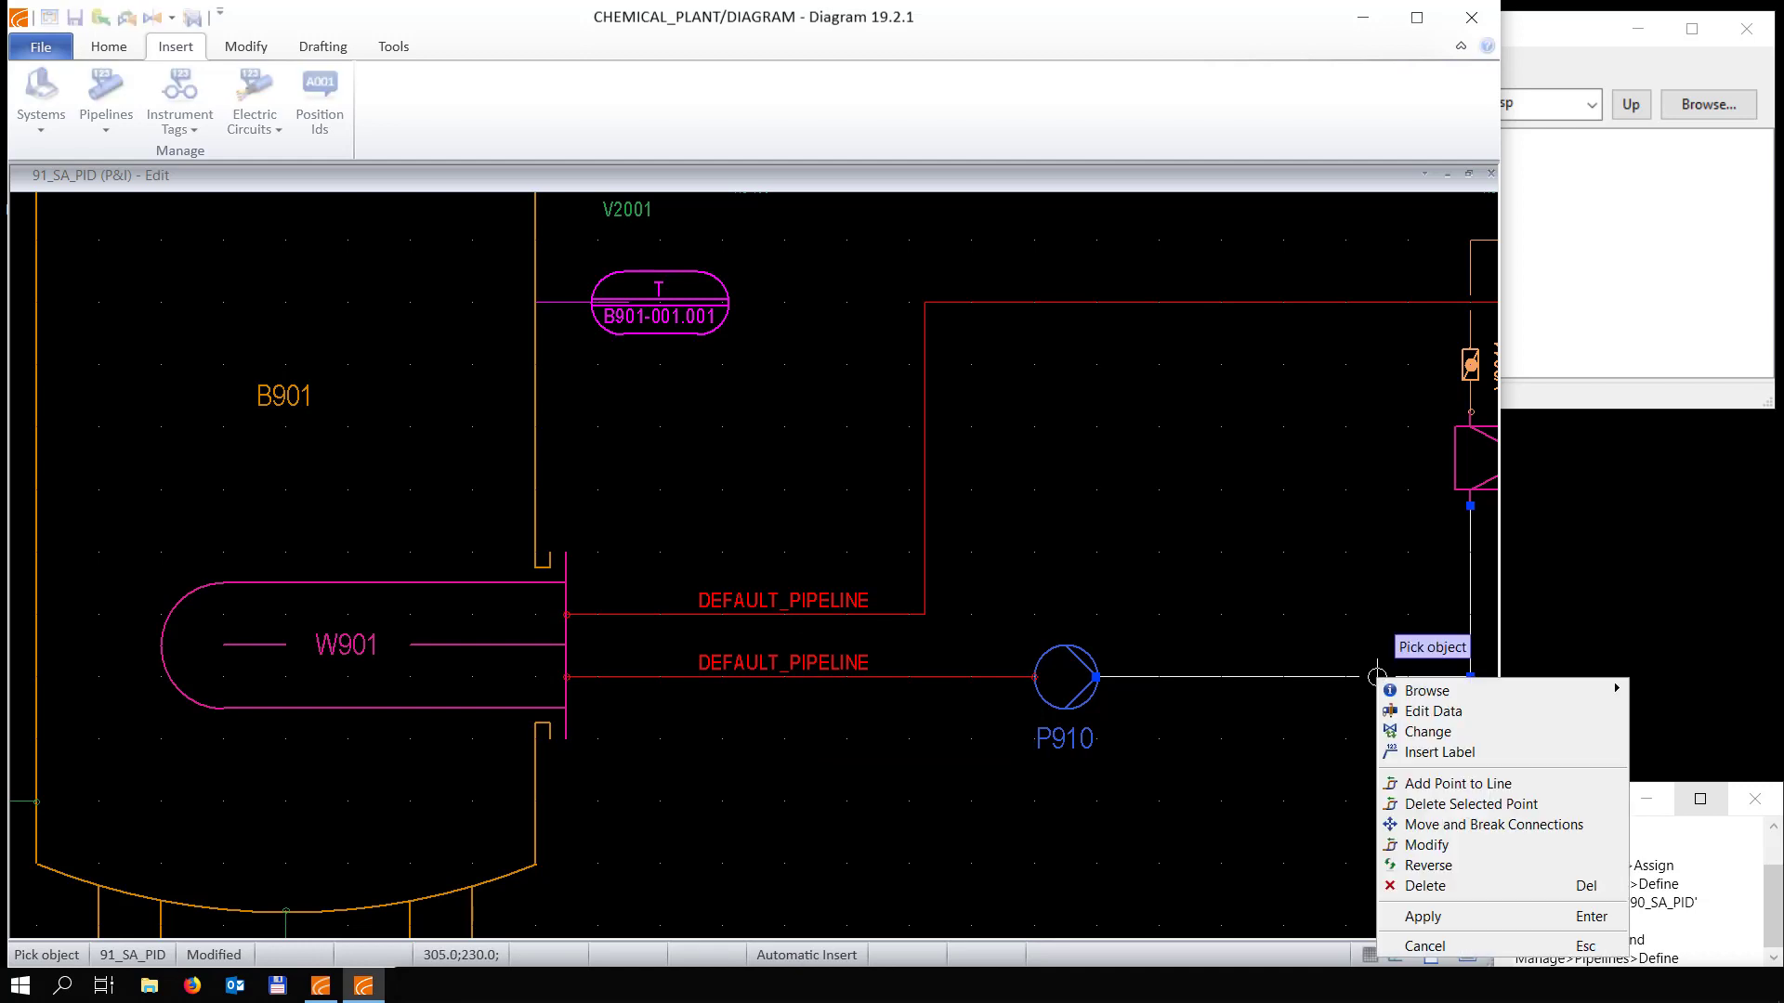
{"action": "left_click", "coordinate": [1424, 753]}
{"action": "left_click", "coordinate": [1378, 678]}
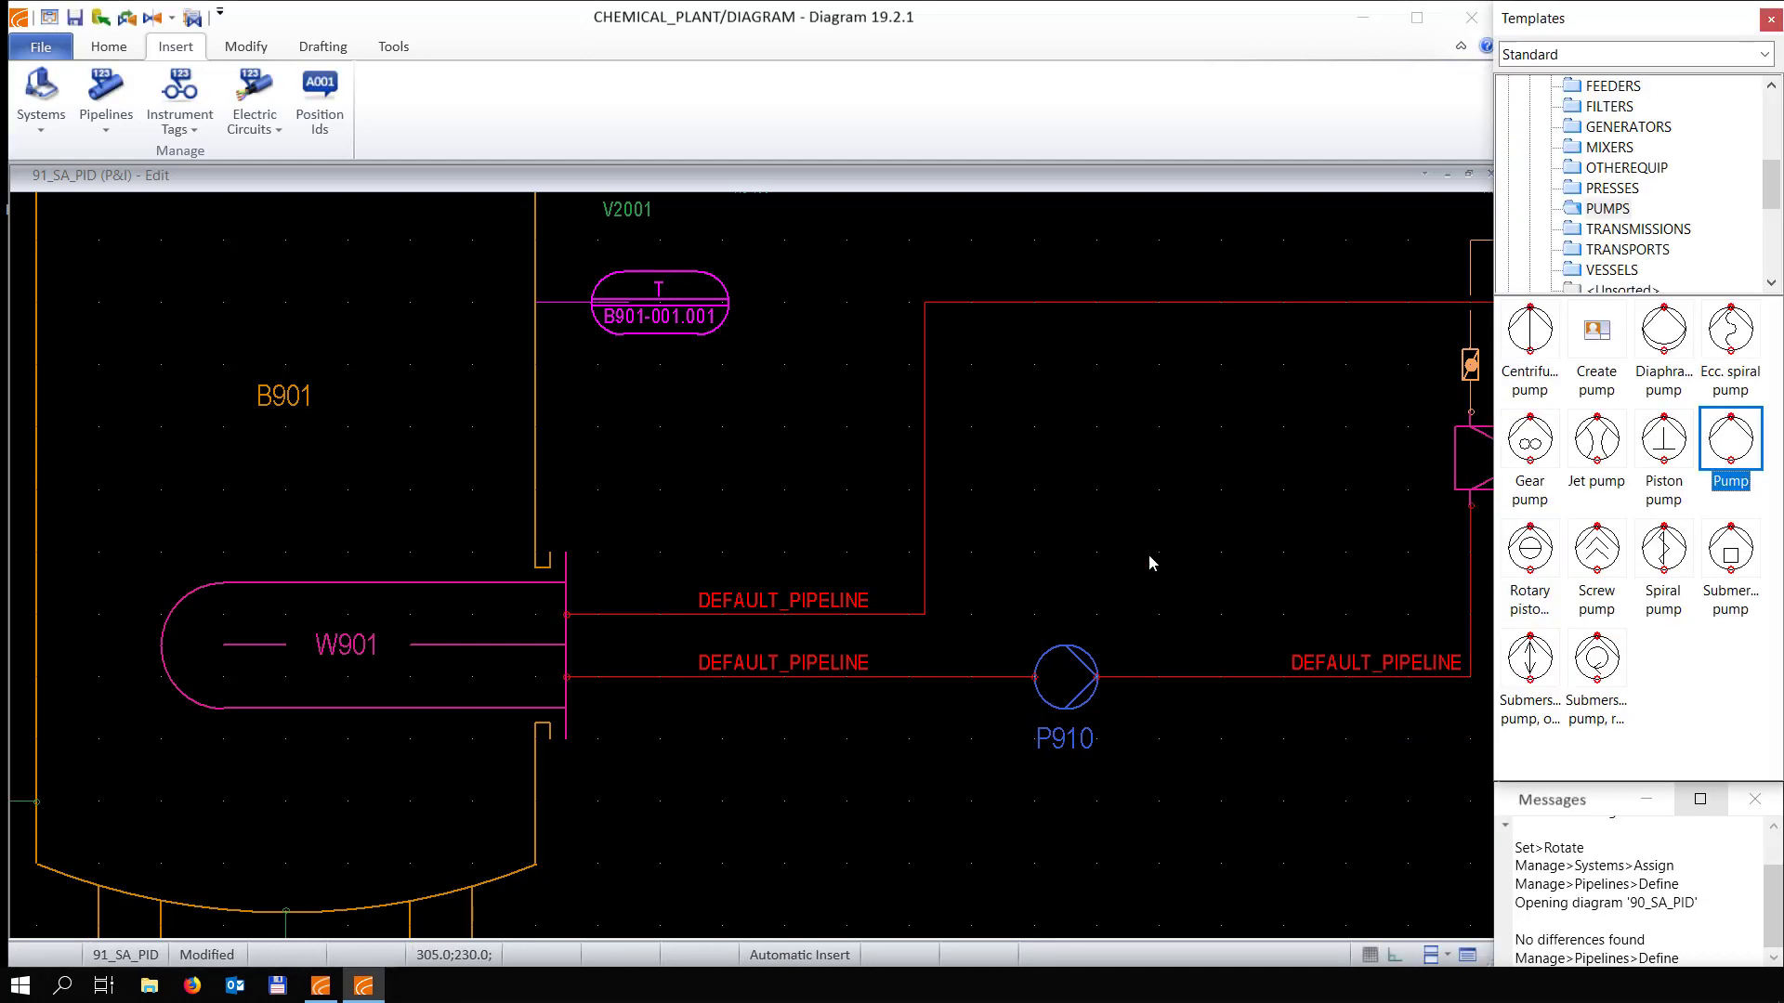
Assign the line between W901 and pump P910 to pipeline HTFL-101 of the HTFL system
{"action": "left_click", "coordinate": [105, 131]}
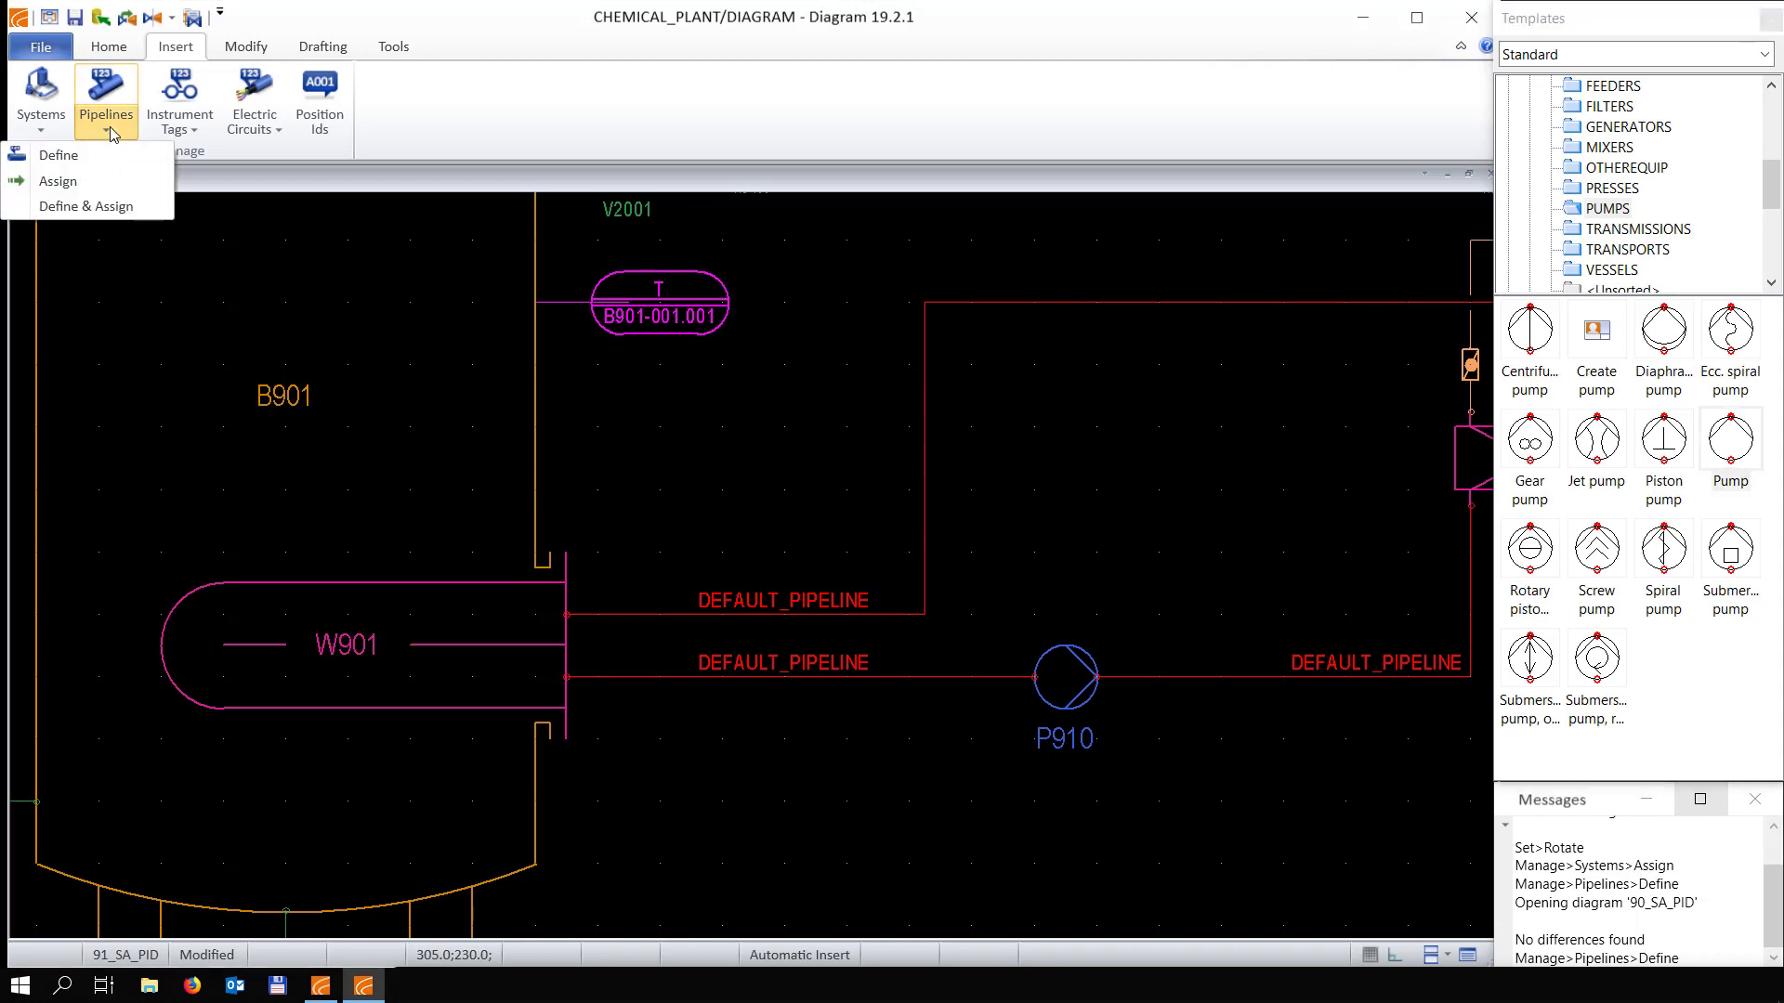
{"action": "left_click", "coordinate": [71, 186]}
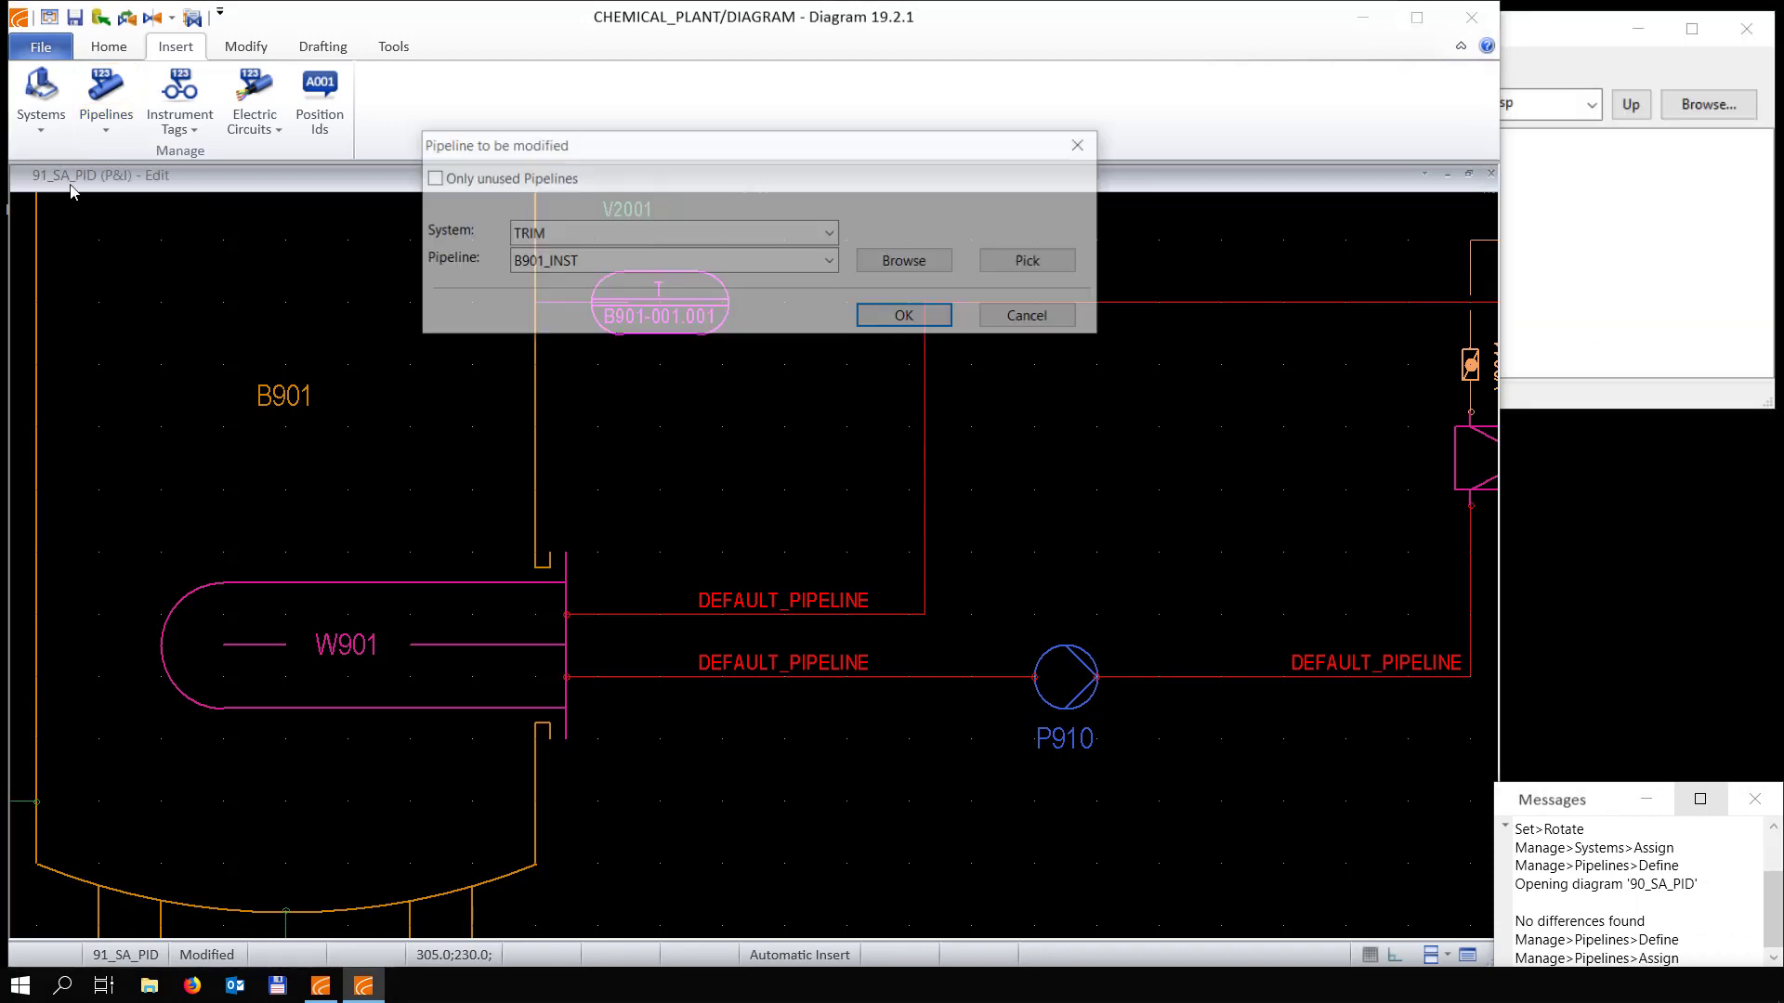
{"action": "left_click", "coordinate": [606, 239]}
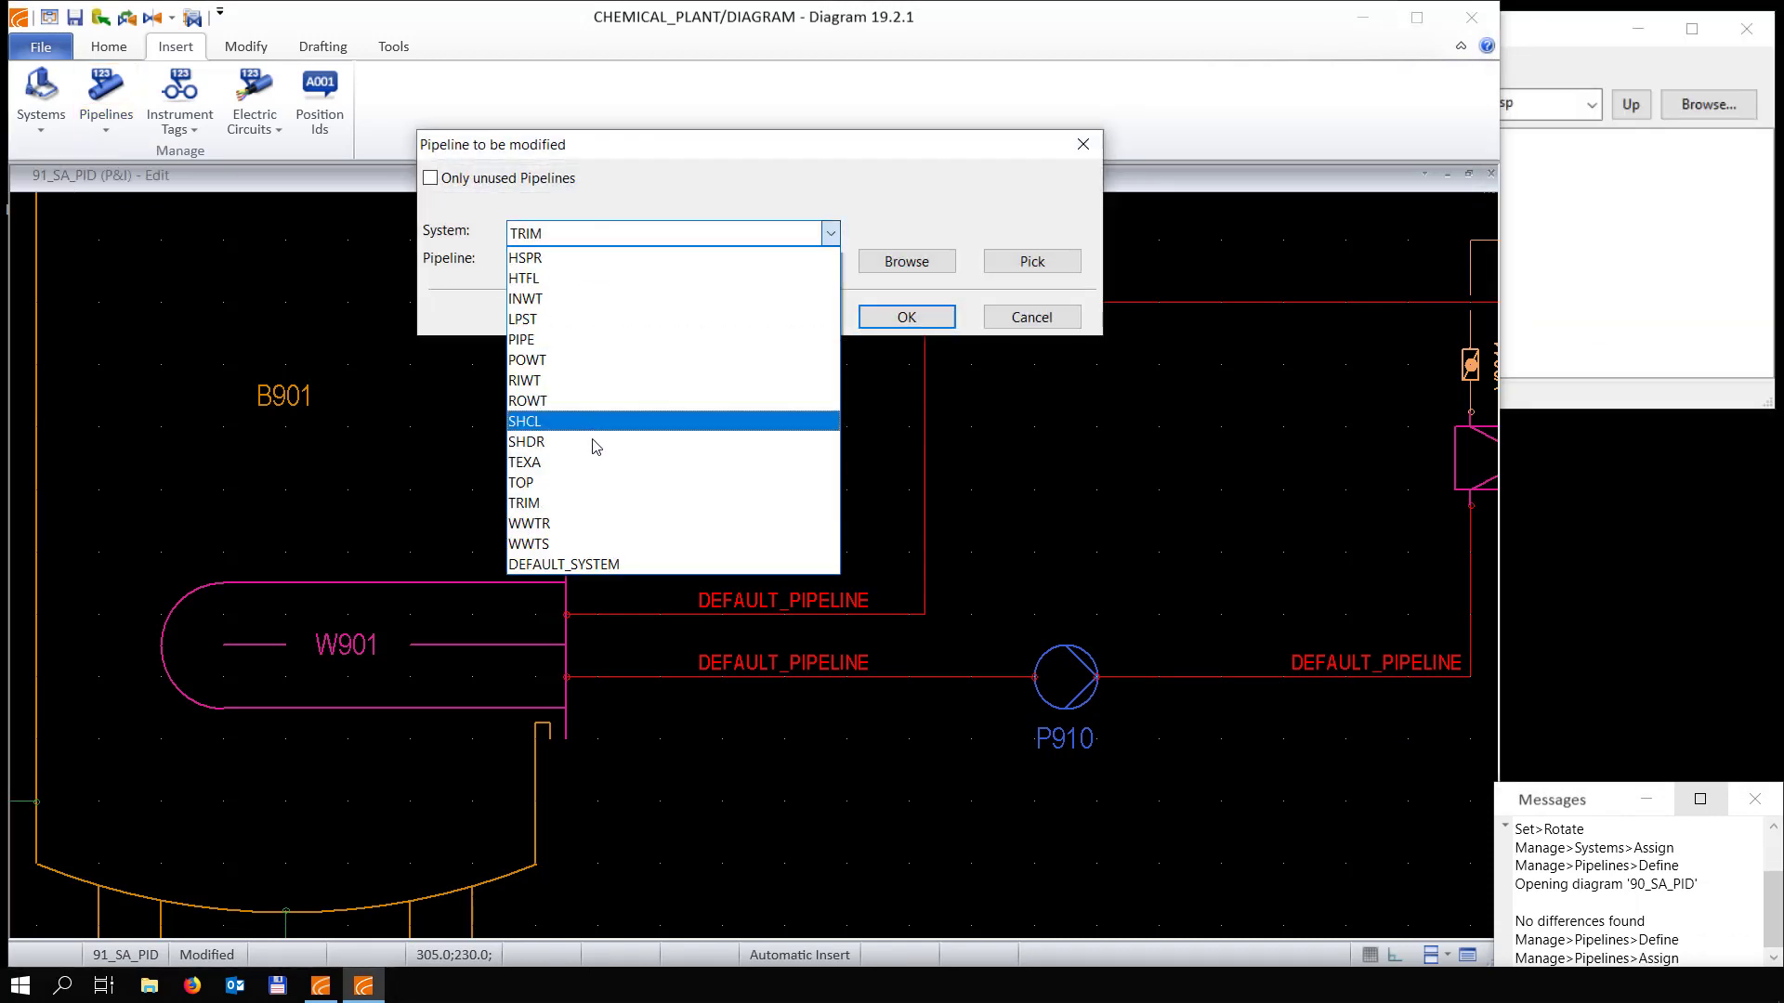
{"action": "left_click", "coordinate": [598, 278]}
{"action": "left_click", "coordinate": [896, 318]}
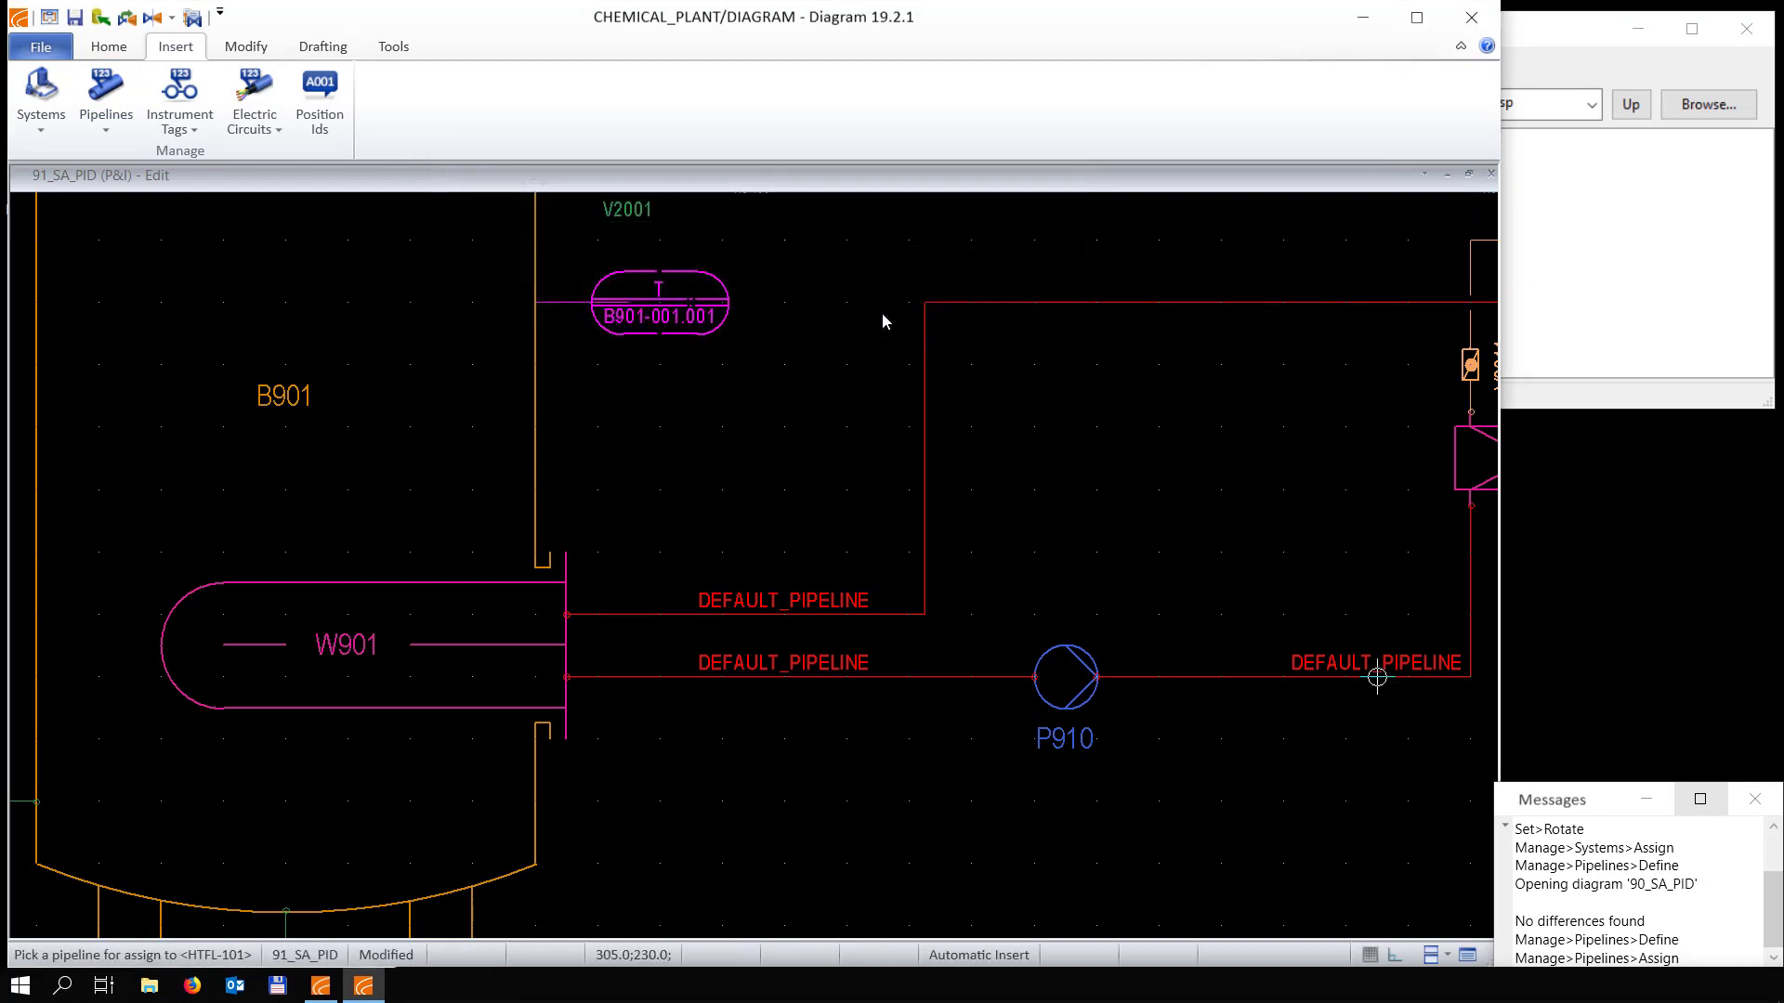
{"action": "left_click", "coordinate": [988, 677]}
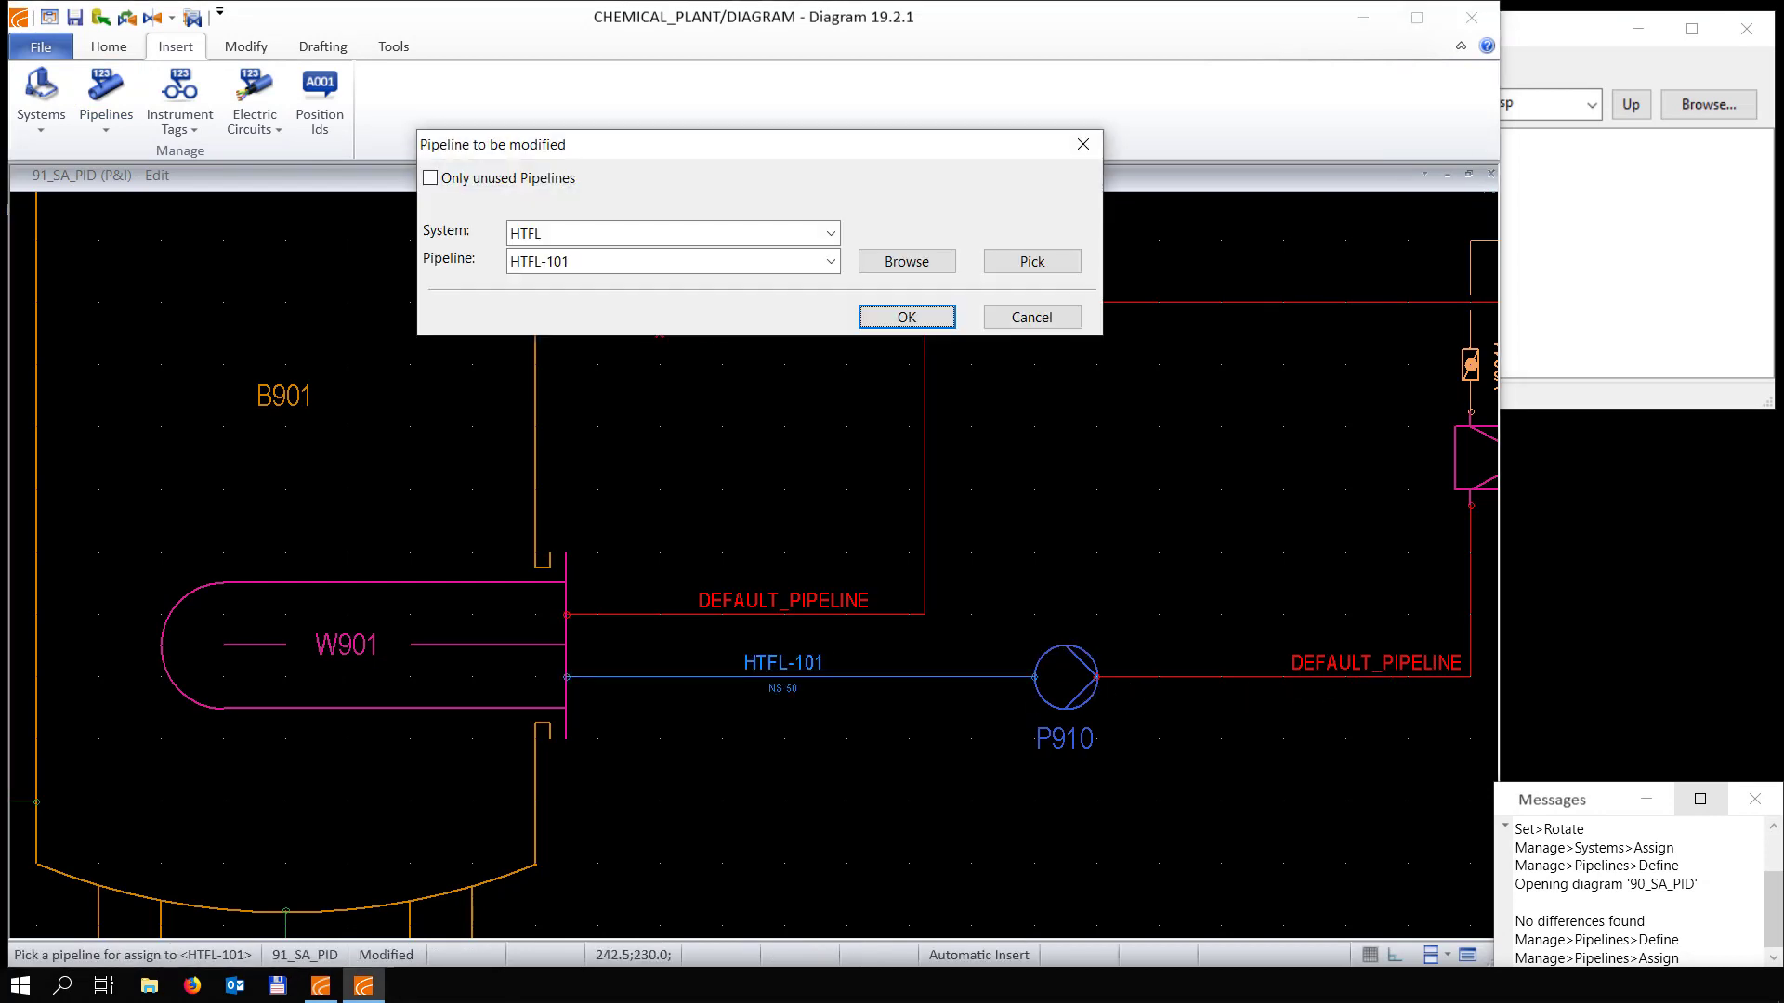
Assign the line from pump P910 to W913 to pipeline HTFL-102
{"action": "left_click", "coordinate": [716, 265]}
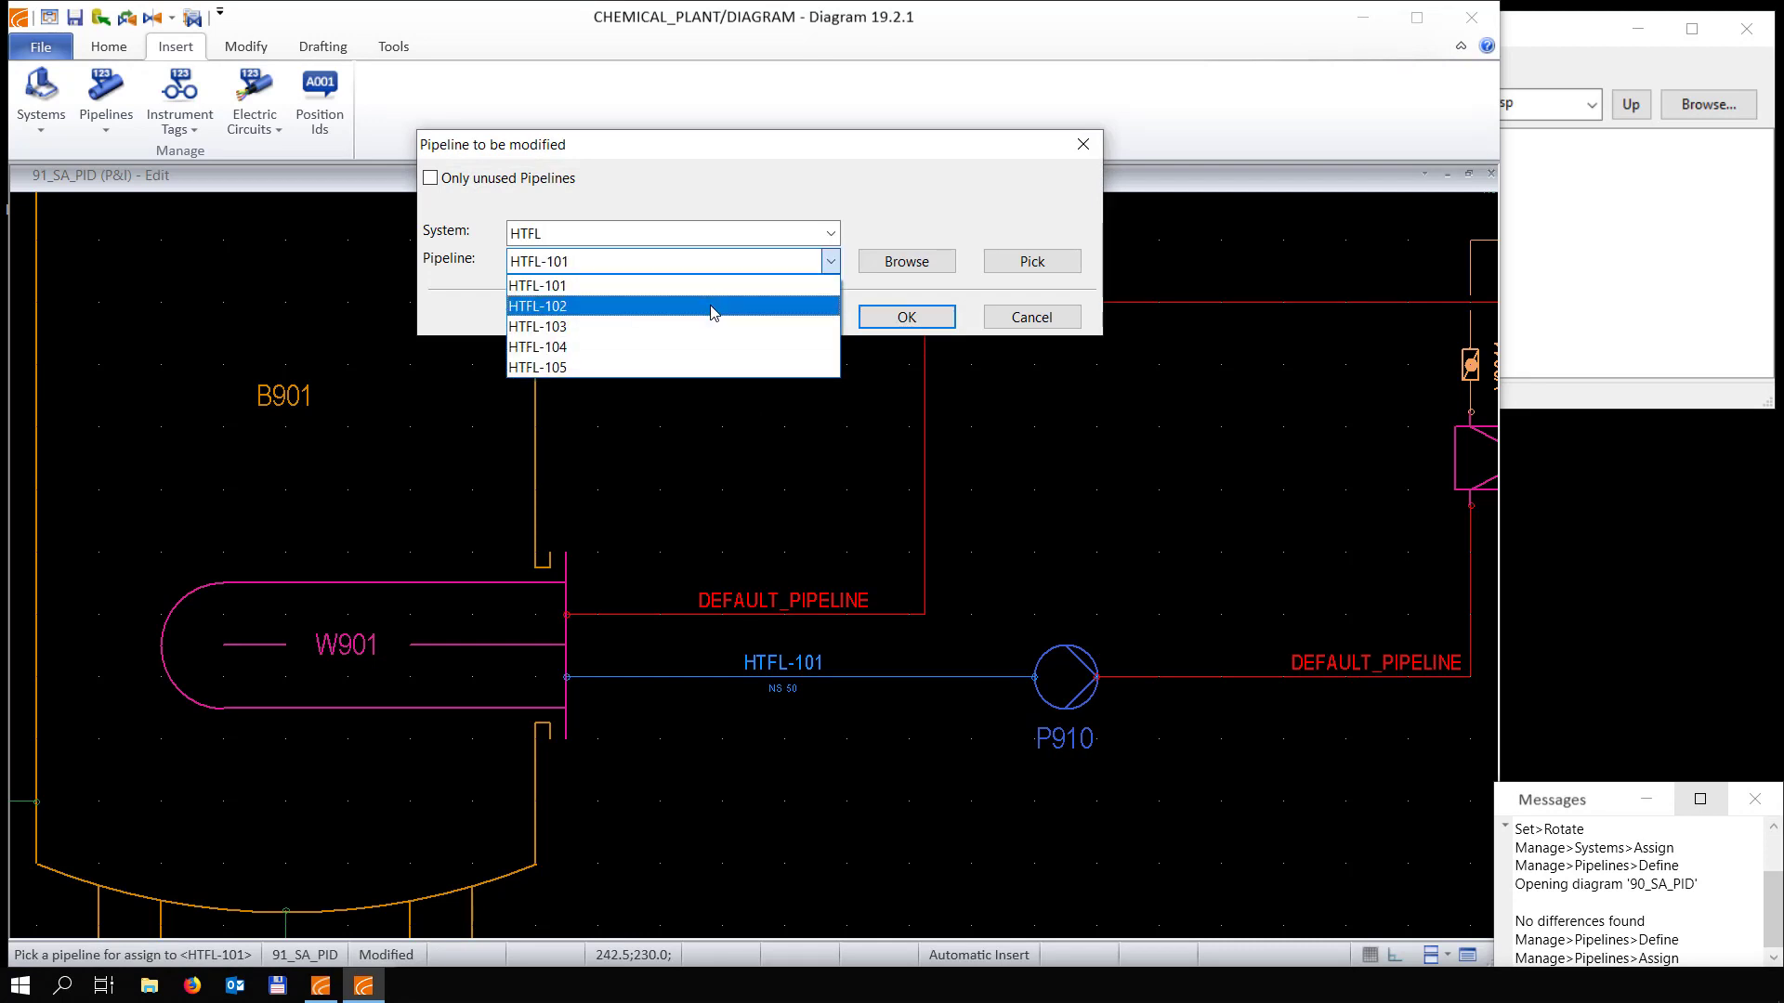
{"action": "left_click", "coordinate": [708, 305]}
{"action": "left_click", "coordinate": [906, 317]}
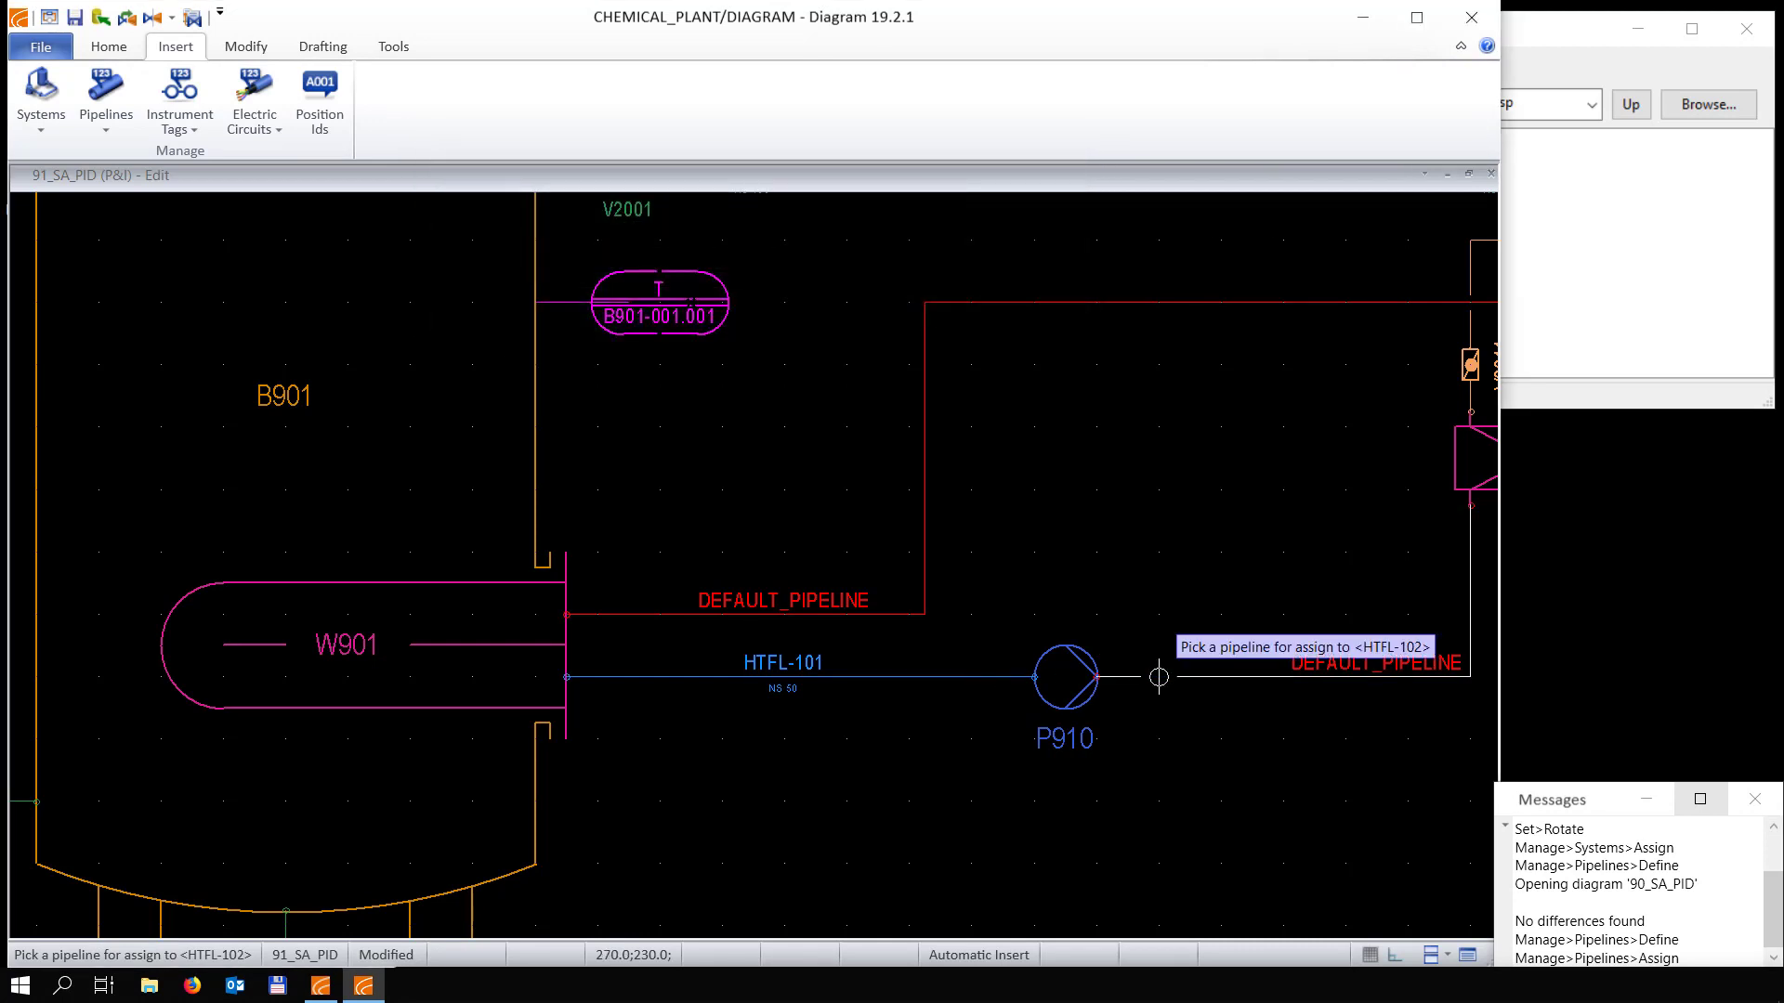
{"action": "left_click", "coordinate": [1159, 677]}
Assign the upper line between W913 and W901 to pipeline HTFL-103 and end the pipeline assignment
{"action": "left_click", "coordinate": [767, 265]}
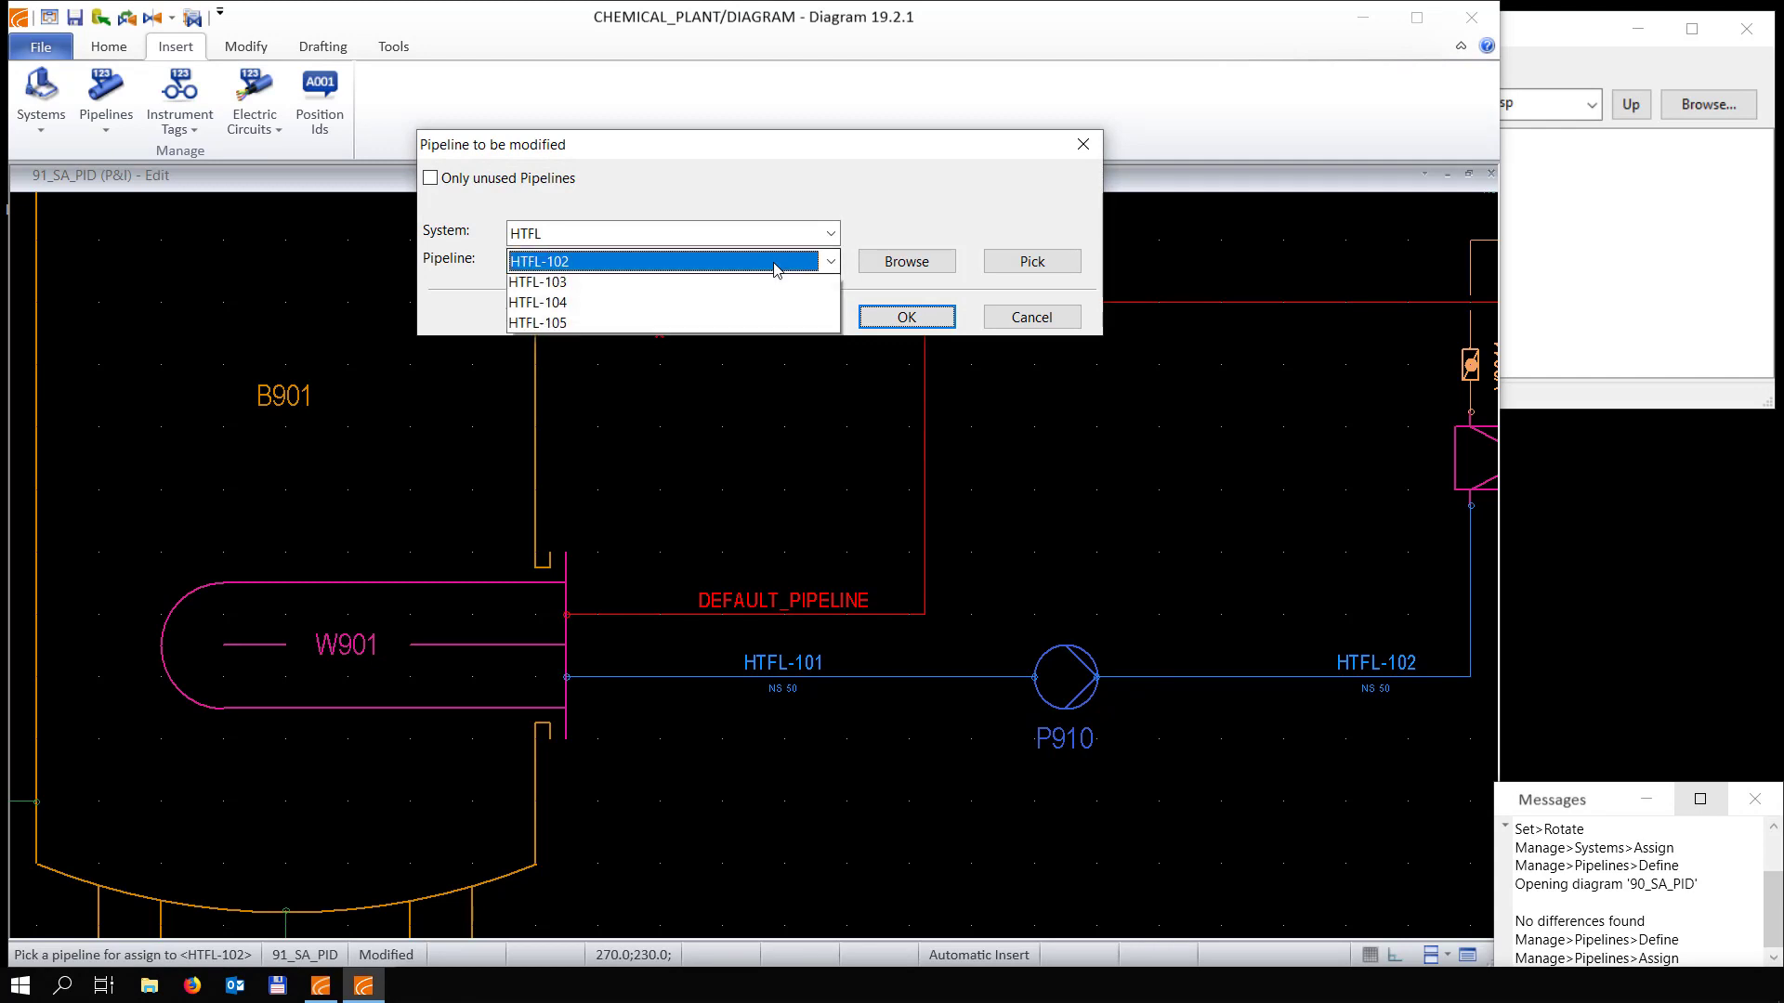
{"action": "left_click", "coordinate": [771, 323]}
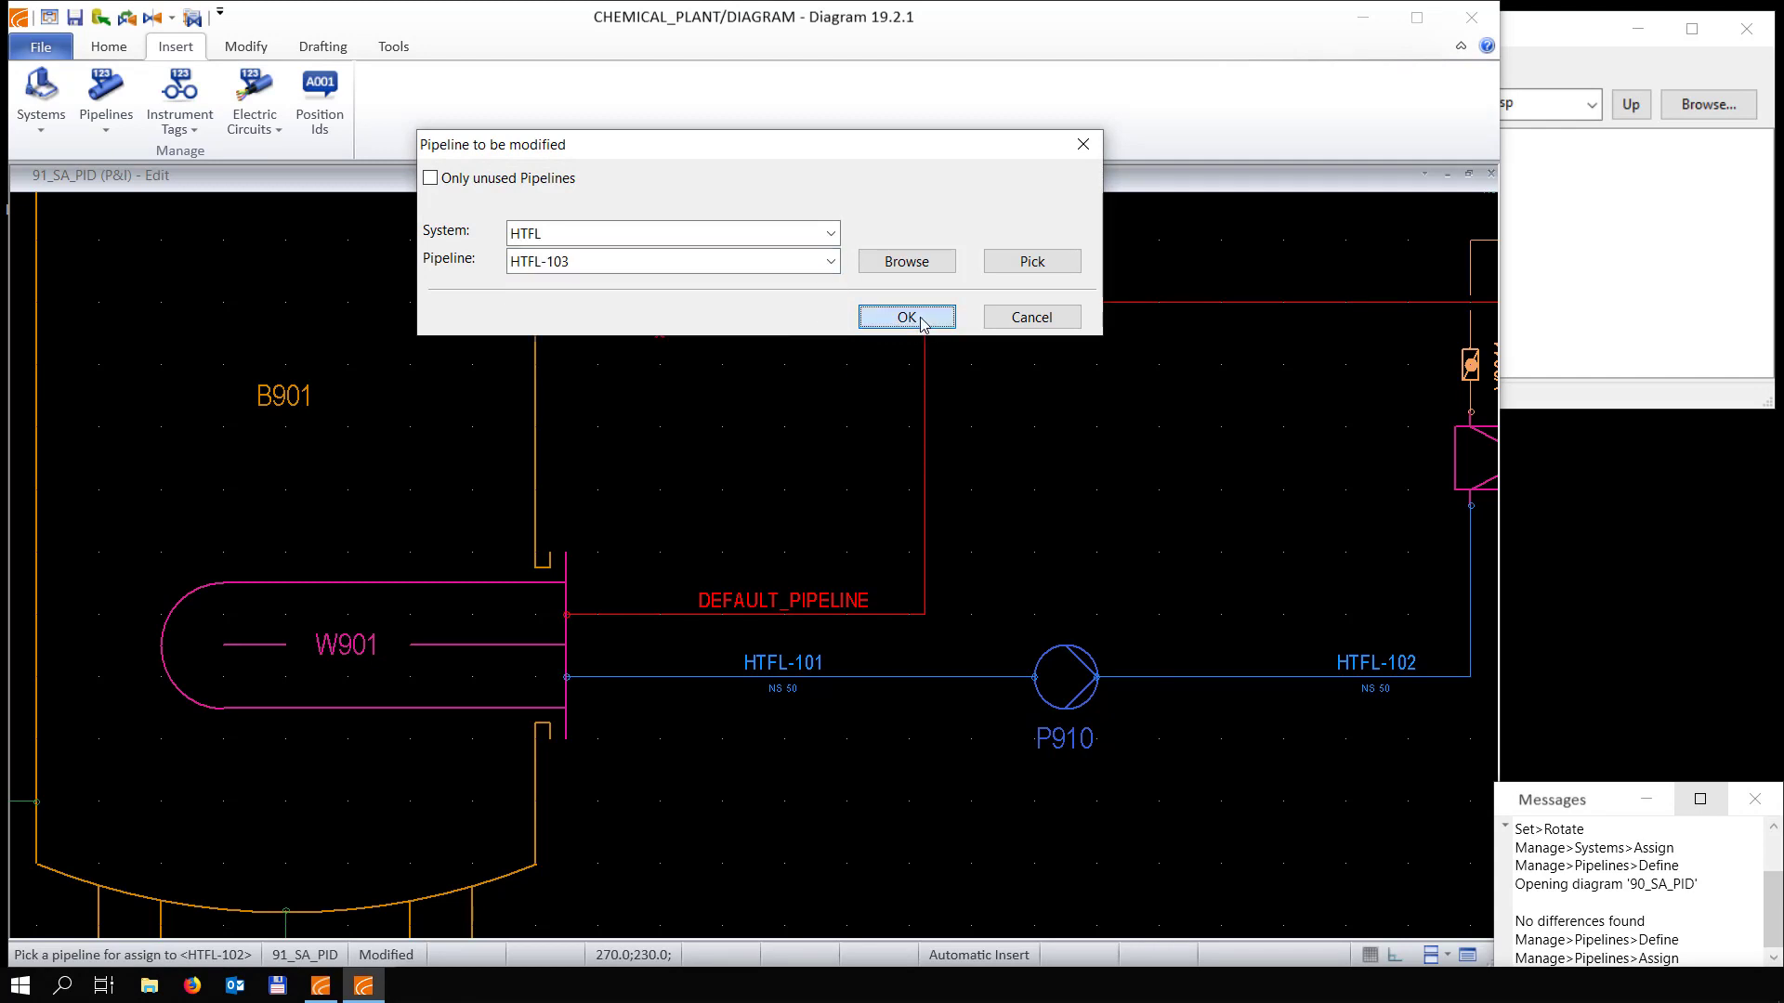
{"action": "left_click", "coordinate": [906, 317]}
{"action": "left_click", "coordinate": [1144, 302]}
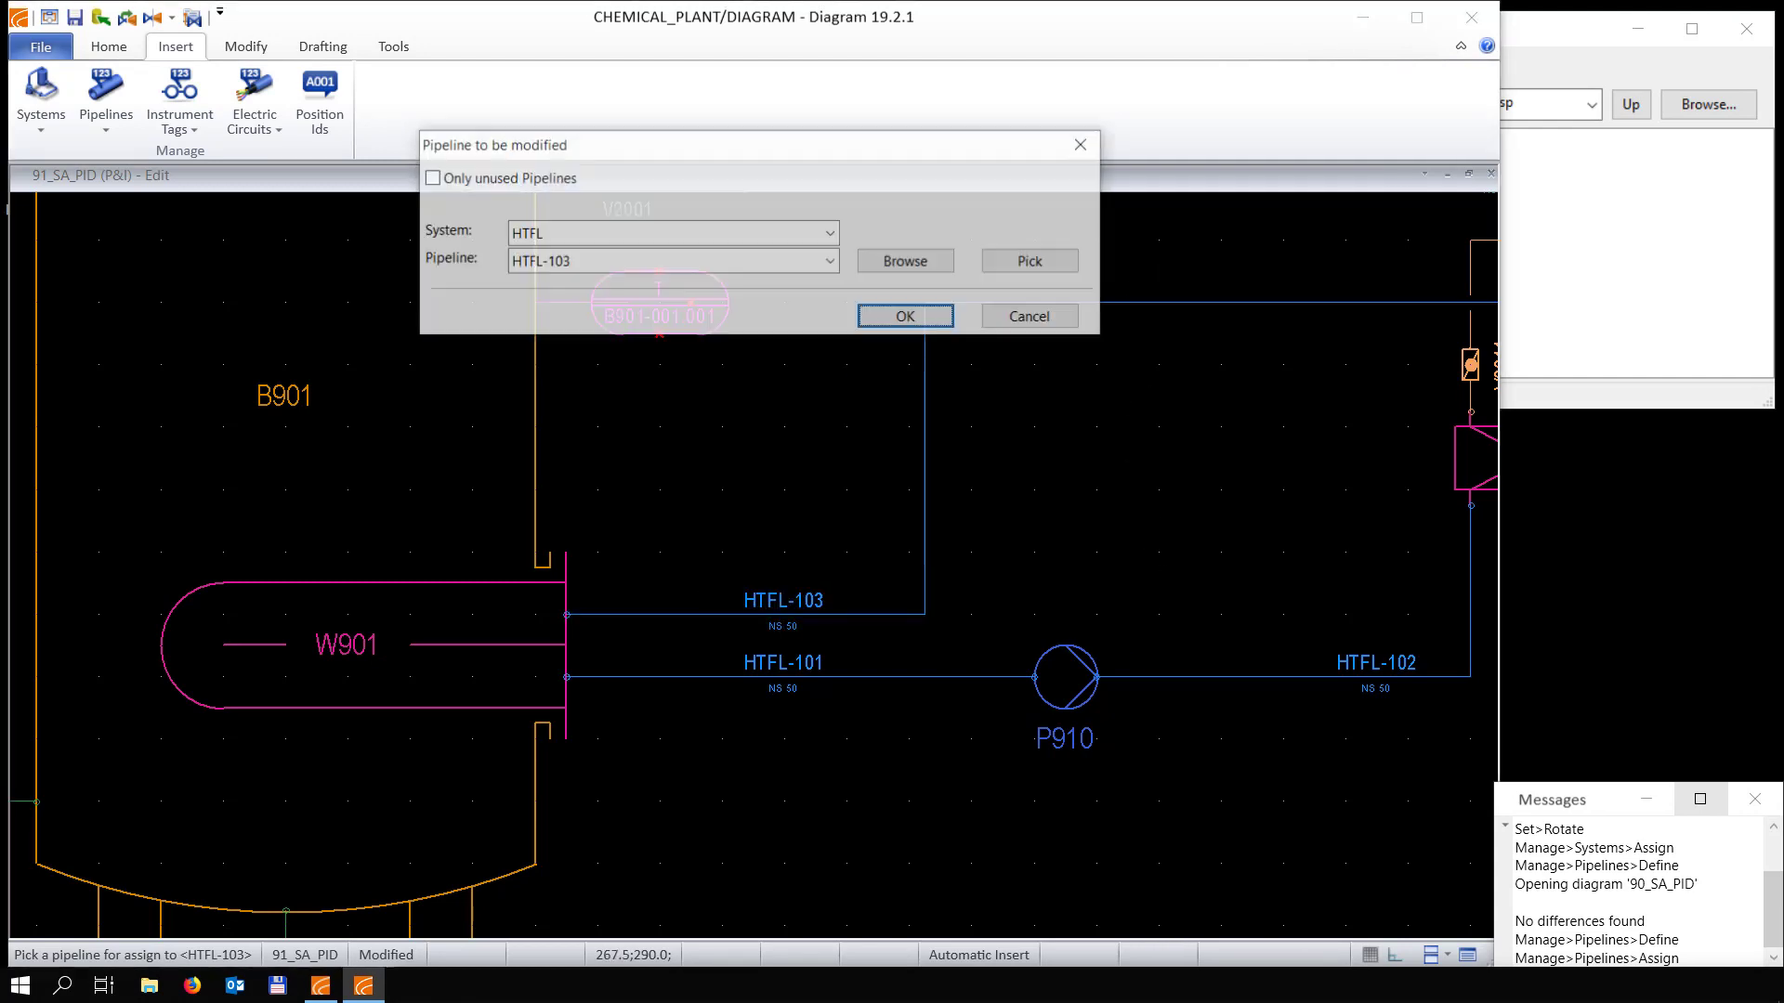
{"action": "left_click", "coordinate": [1022, 319]}
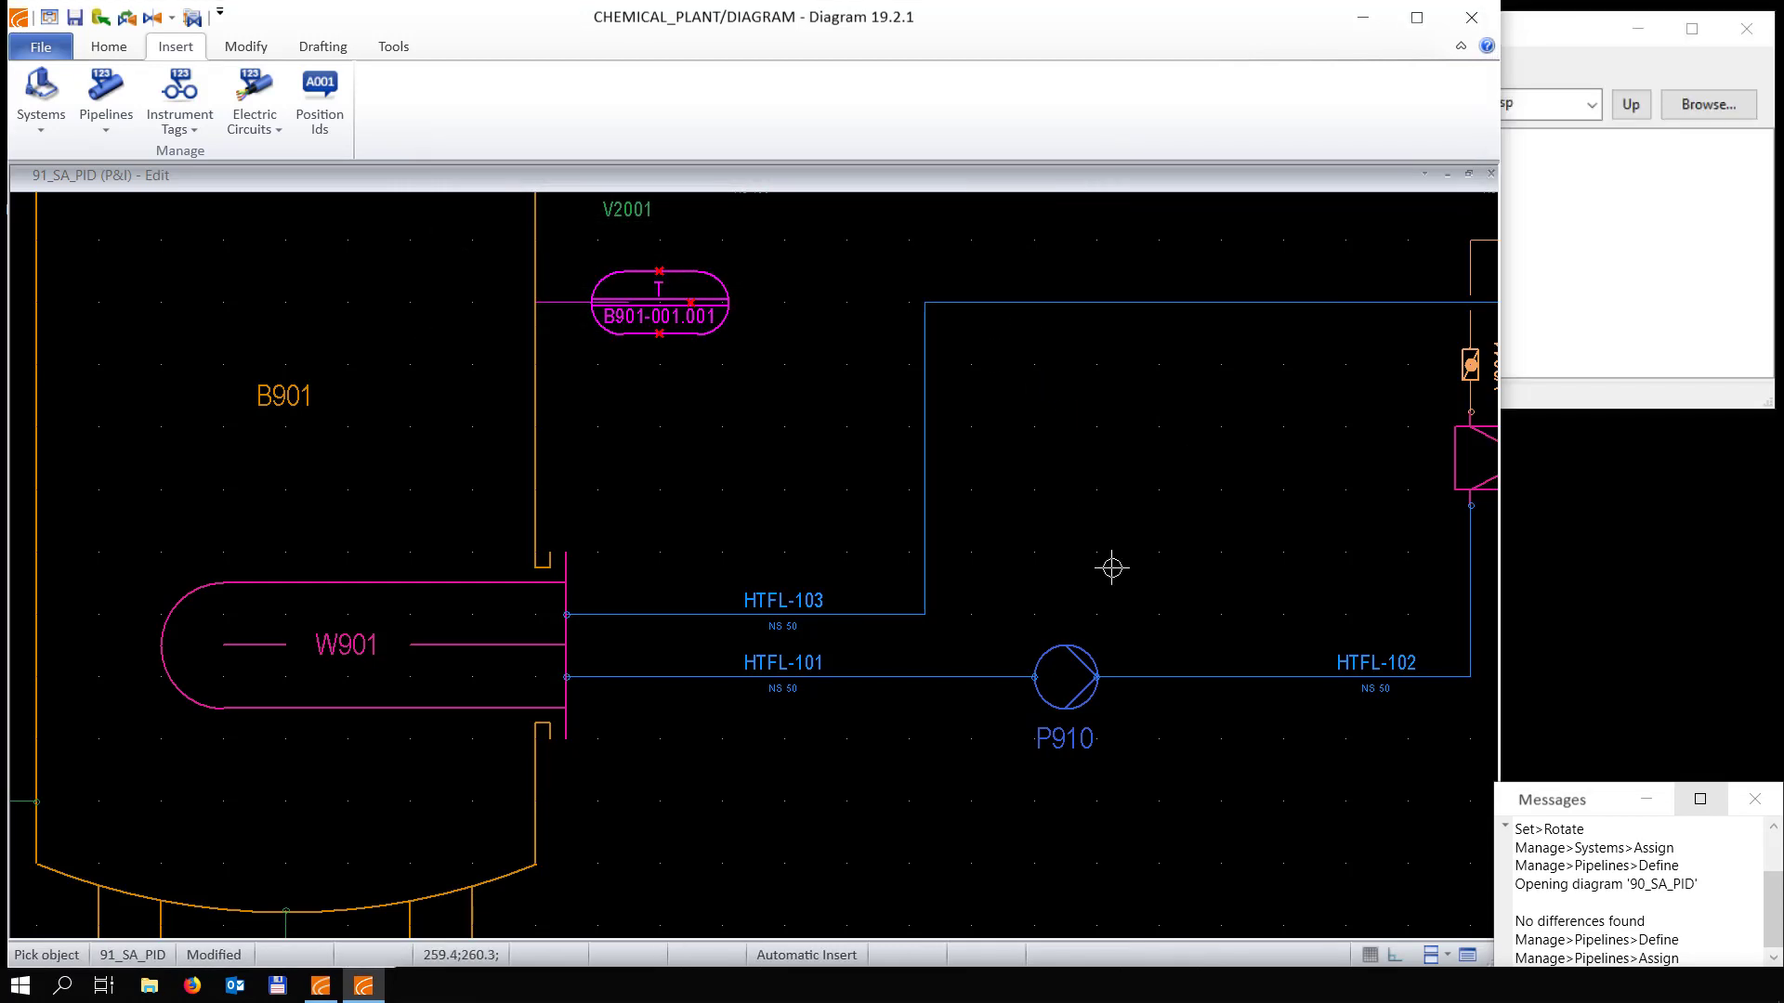
Save the diagram with the assigned HTFL pipelines
{"action": "scroll", "coordinate": [1112, 567], "scroll_direction": "down", "scroll_amount": 1}
{"action": "key", "text": "i"}
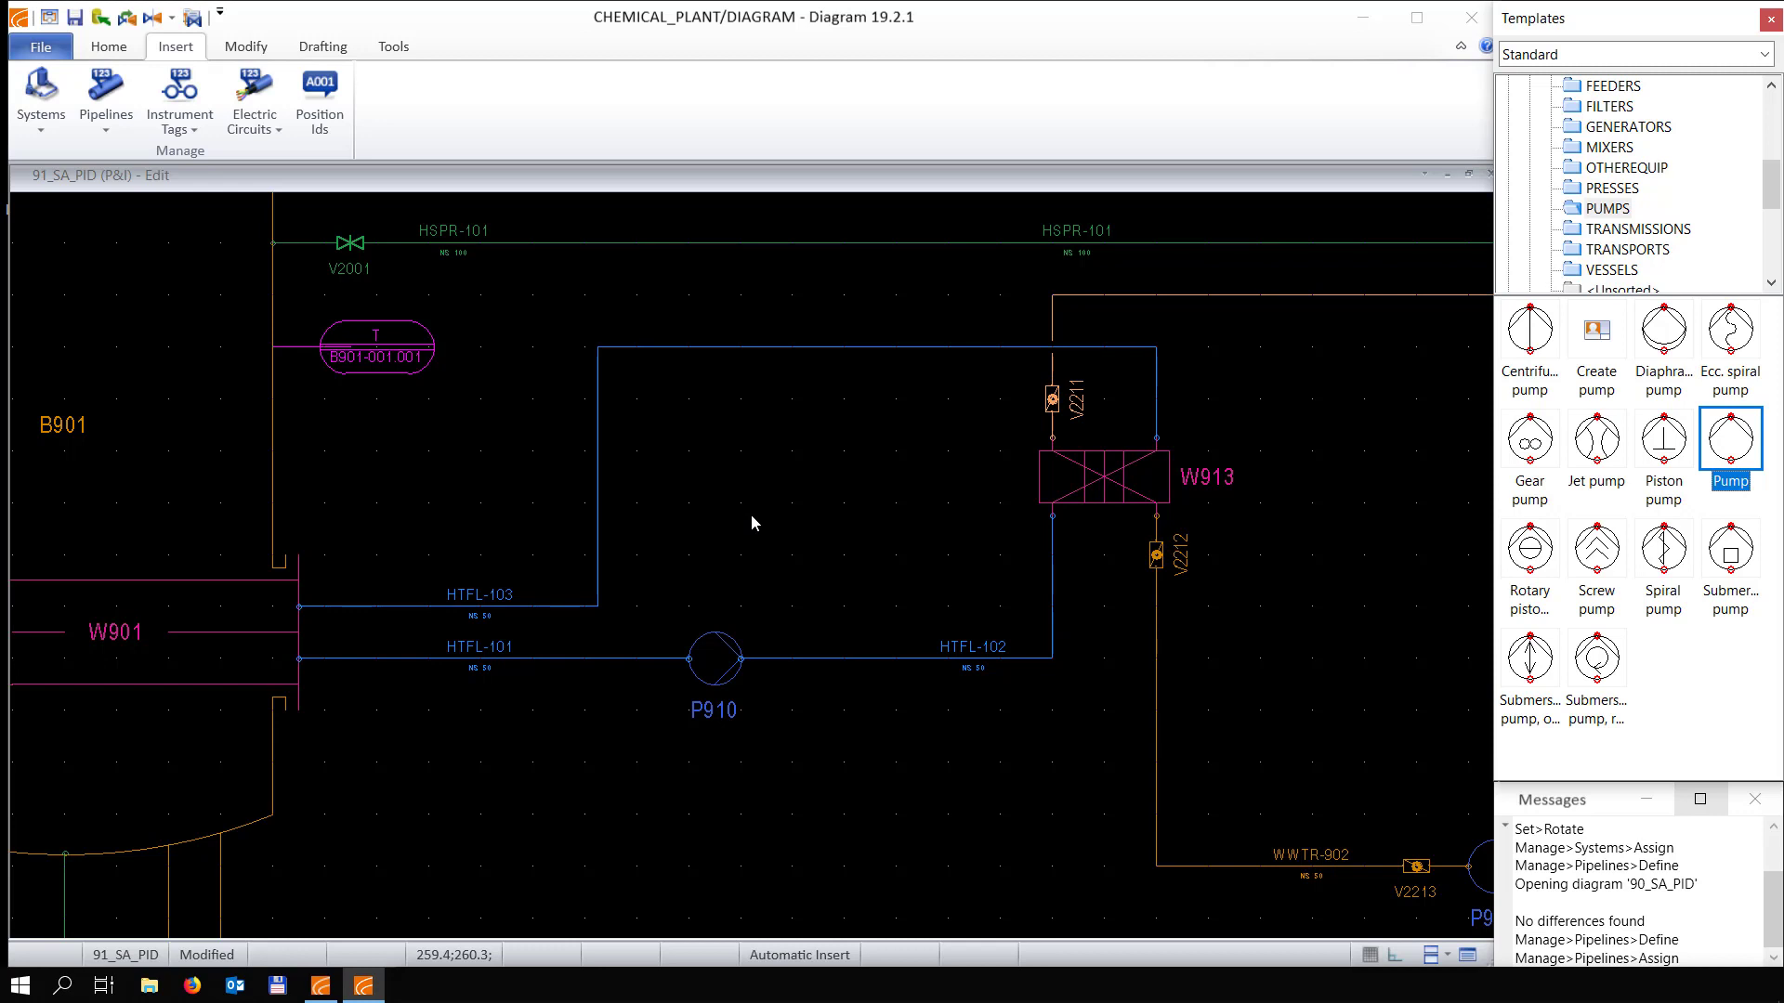
{"action": "key", "text": "ctrl+s"}
Edit pipeline HTFL-101's data: set Medium to Heat Transfer fluid, From to W901 and To to P910
{"action": "left_click", "coordinate": [109, 47]}
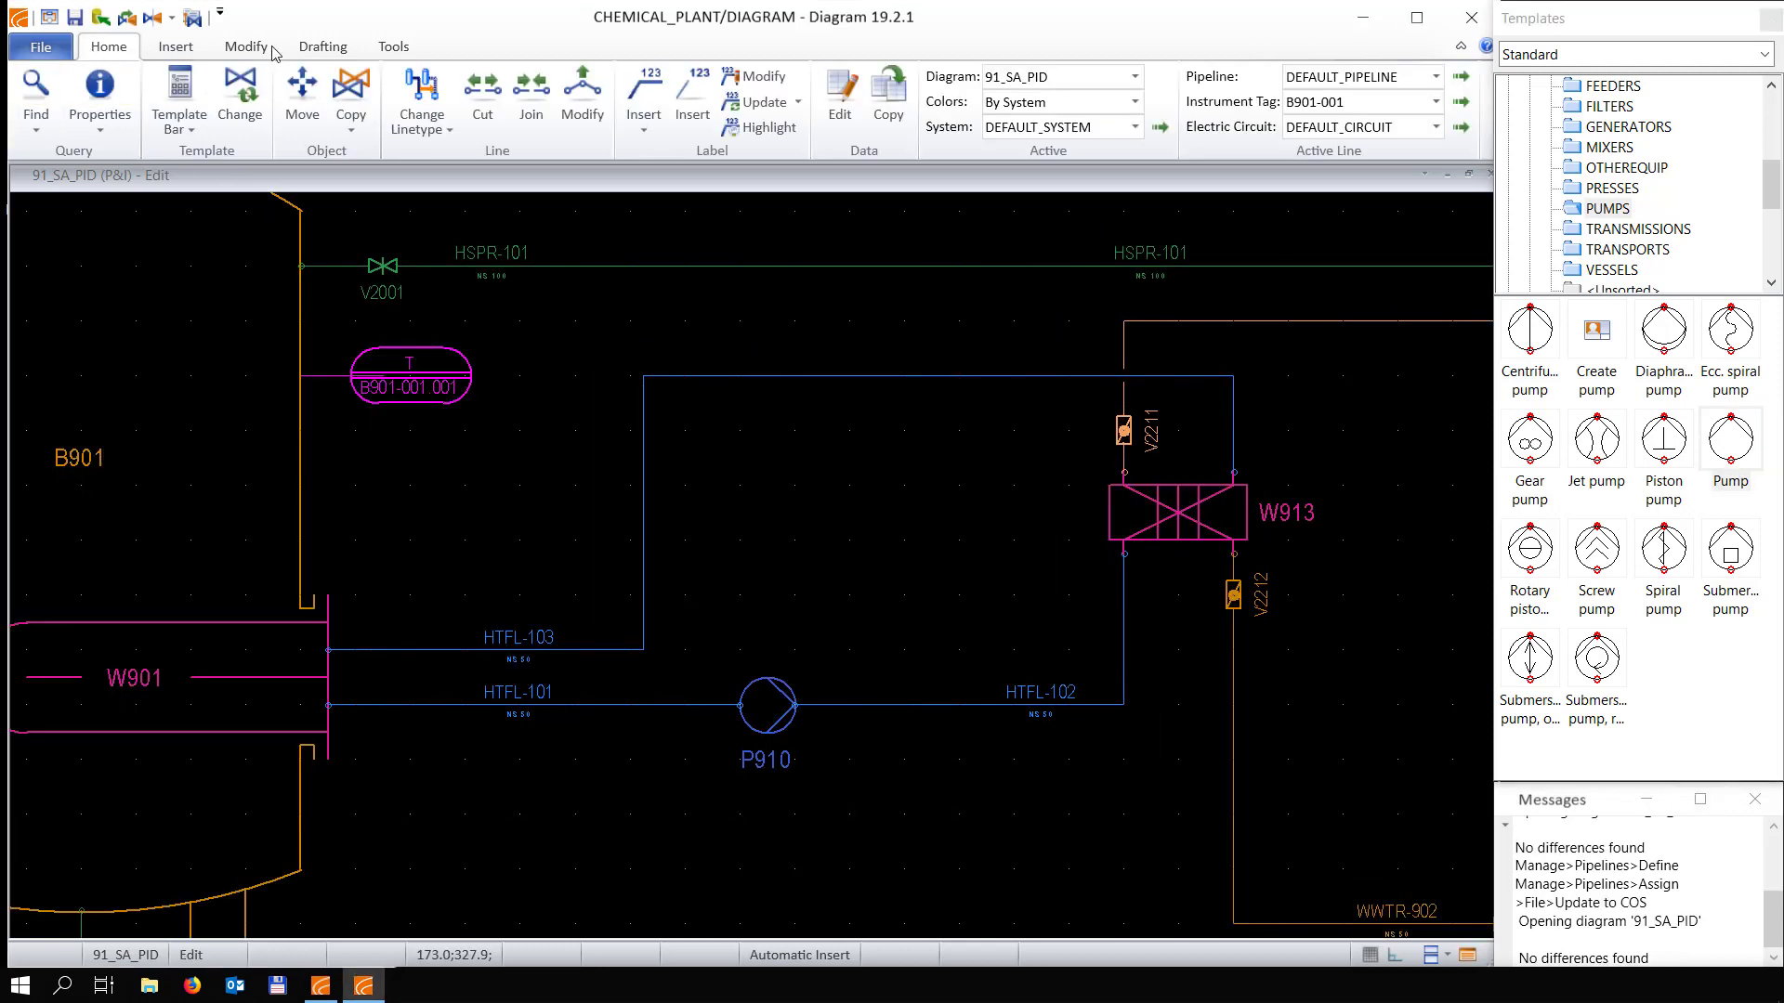
{"action": "left_click", "coordinate": [840, 130]}
{"action": "left_click", "coordinate": [575, 705]}
{"action": "left_click", "coordinate": [749, 485]}
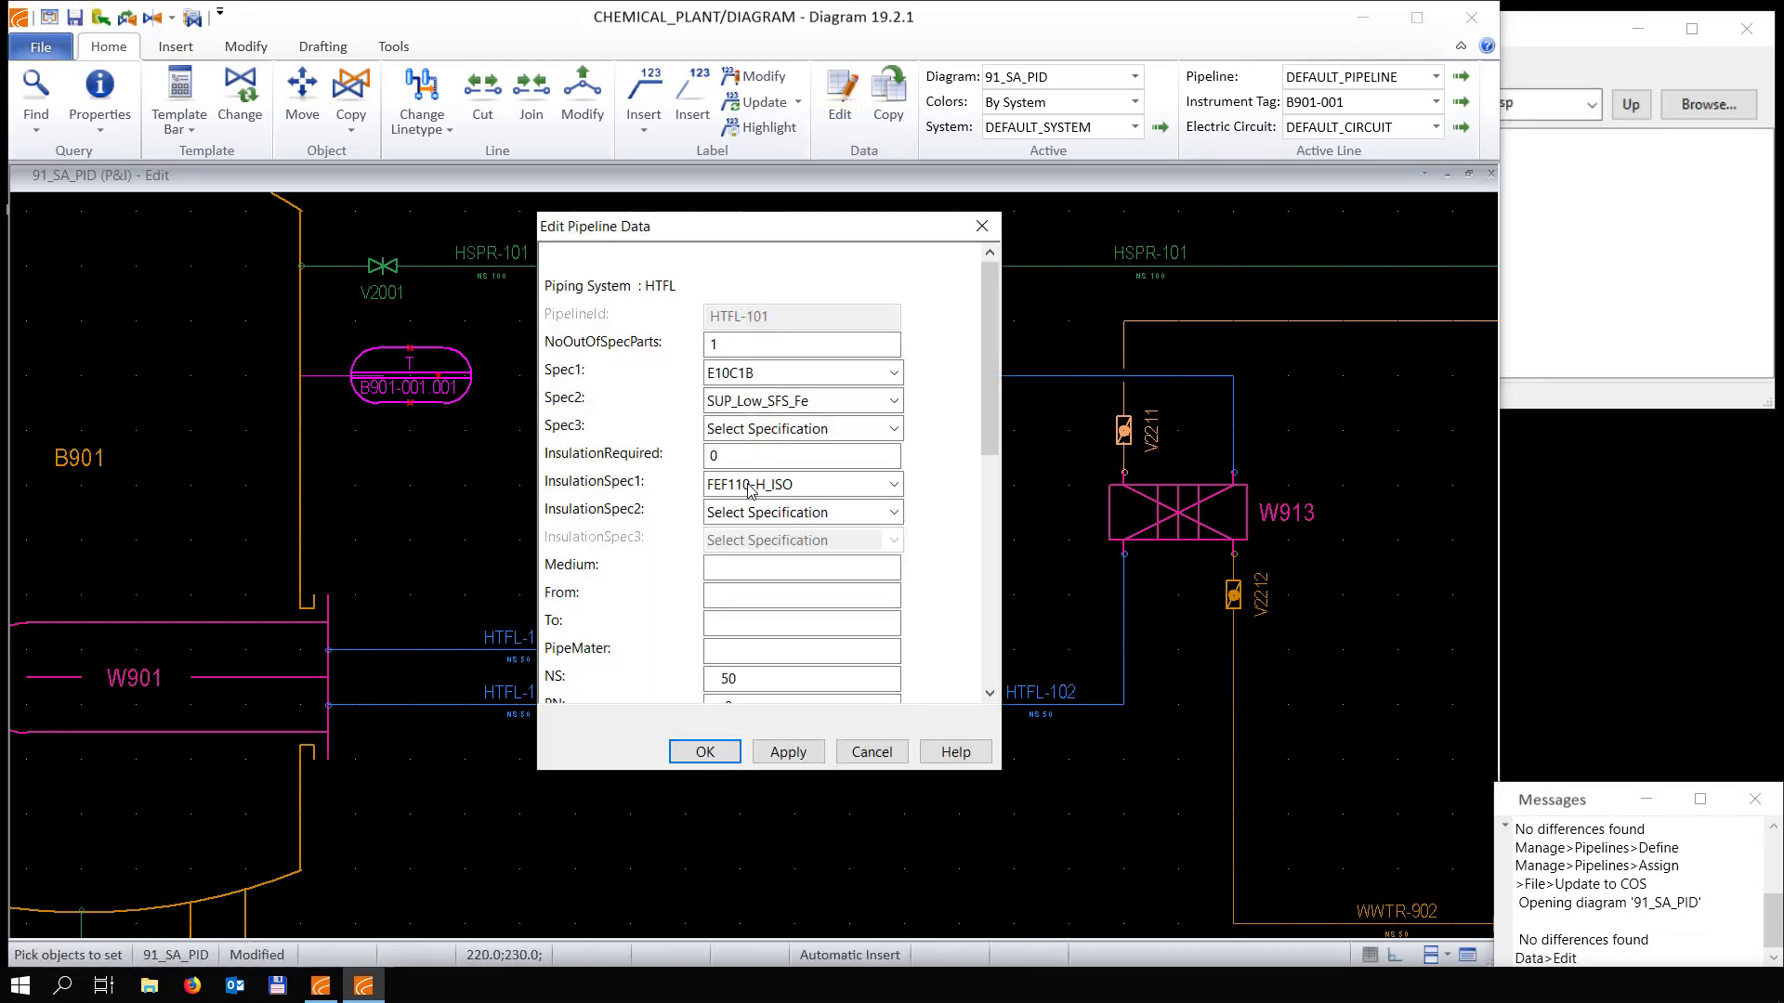
{"action": "left_click_drag", "start_coordinate": [760, 228], "coordinate": [1075, 211]}
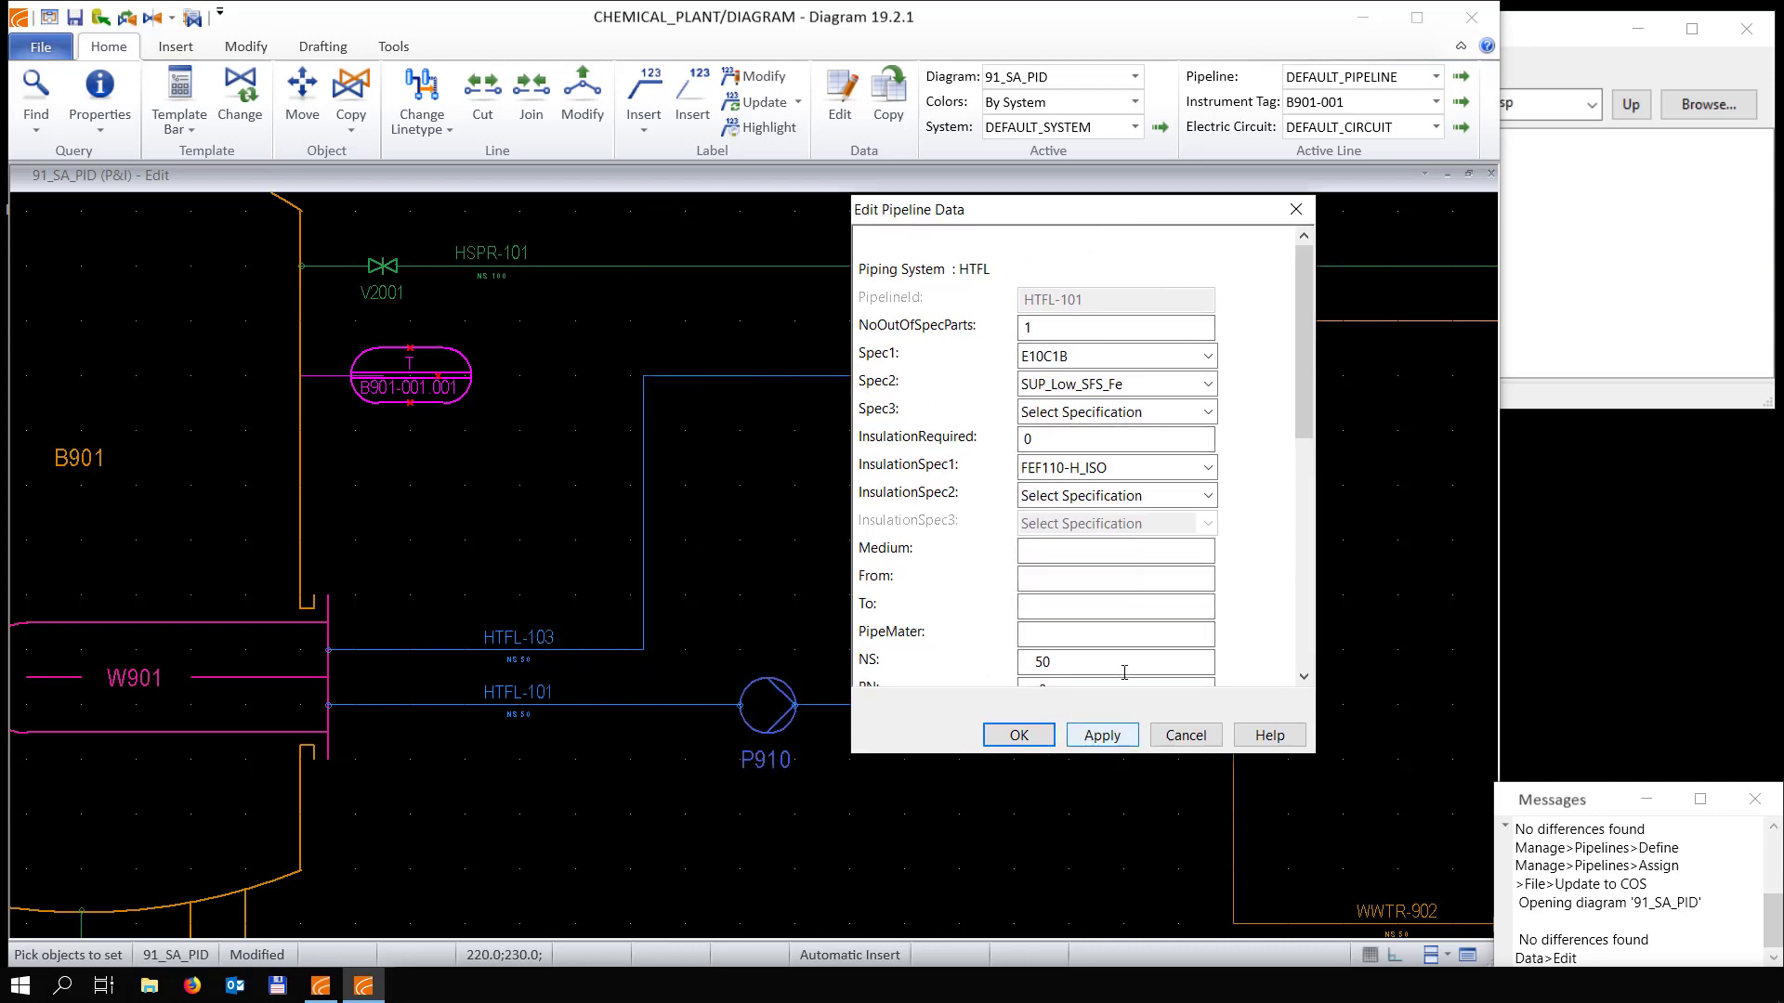
{"action": "left_click", "coordinate": [1052, 552]}
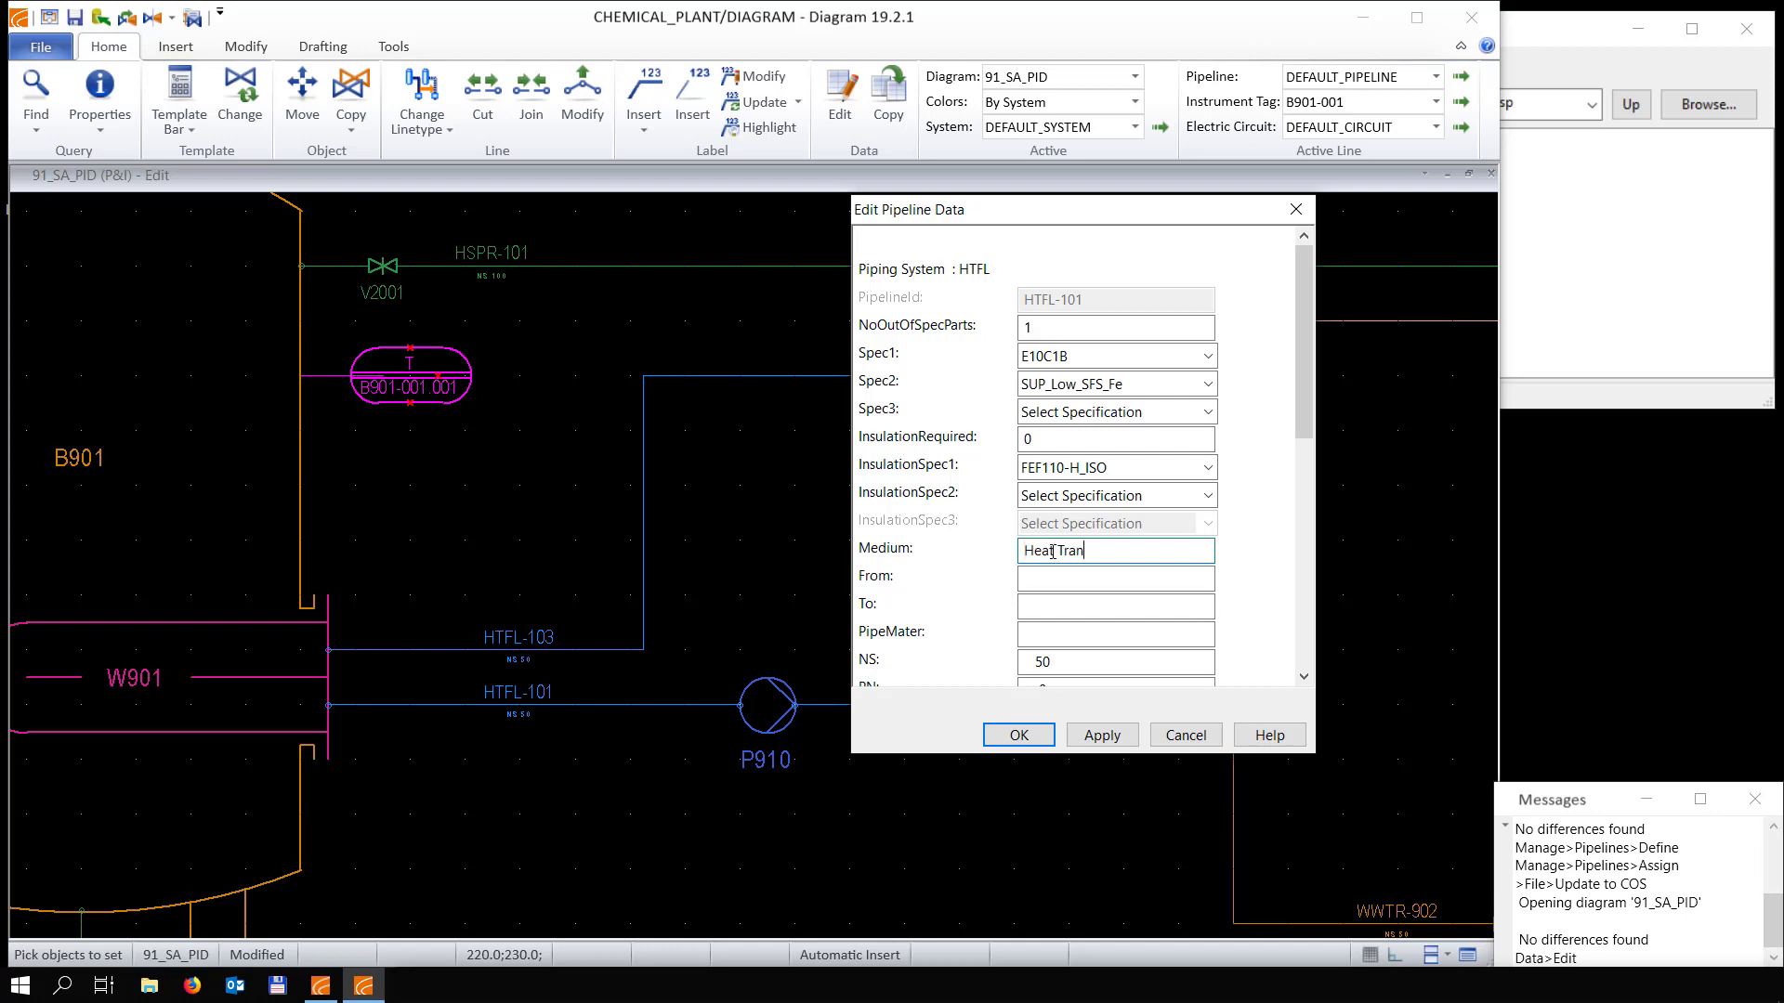
{"action": "left_click", "coordinate": [1088, 581]}
{"action": "key", "text": "Tab"}
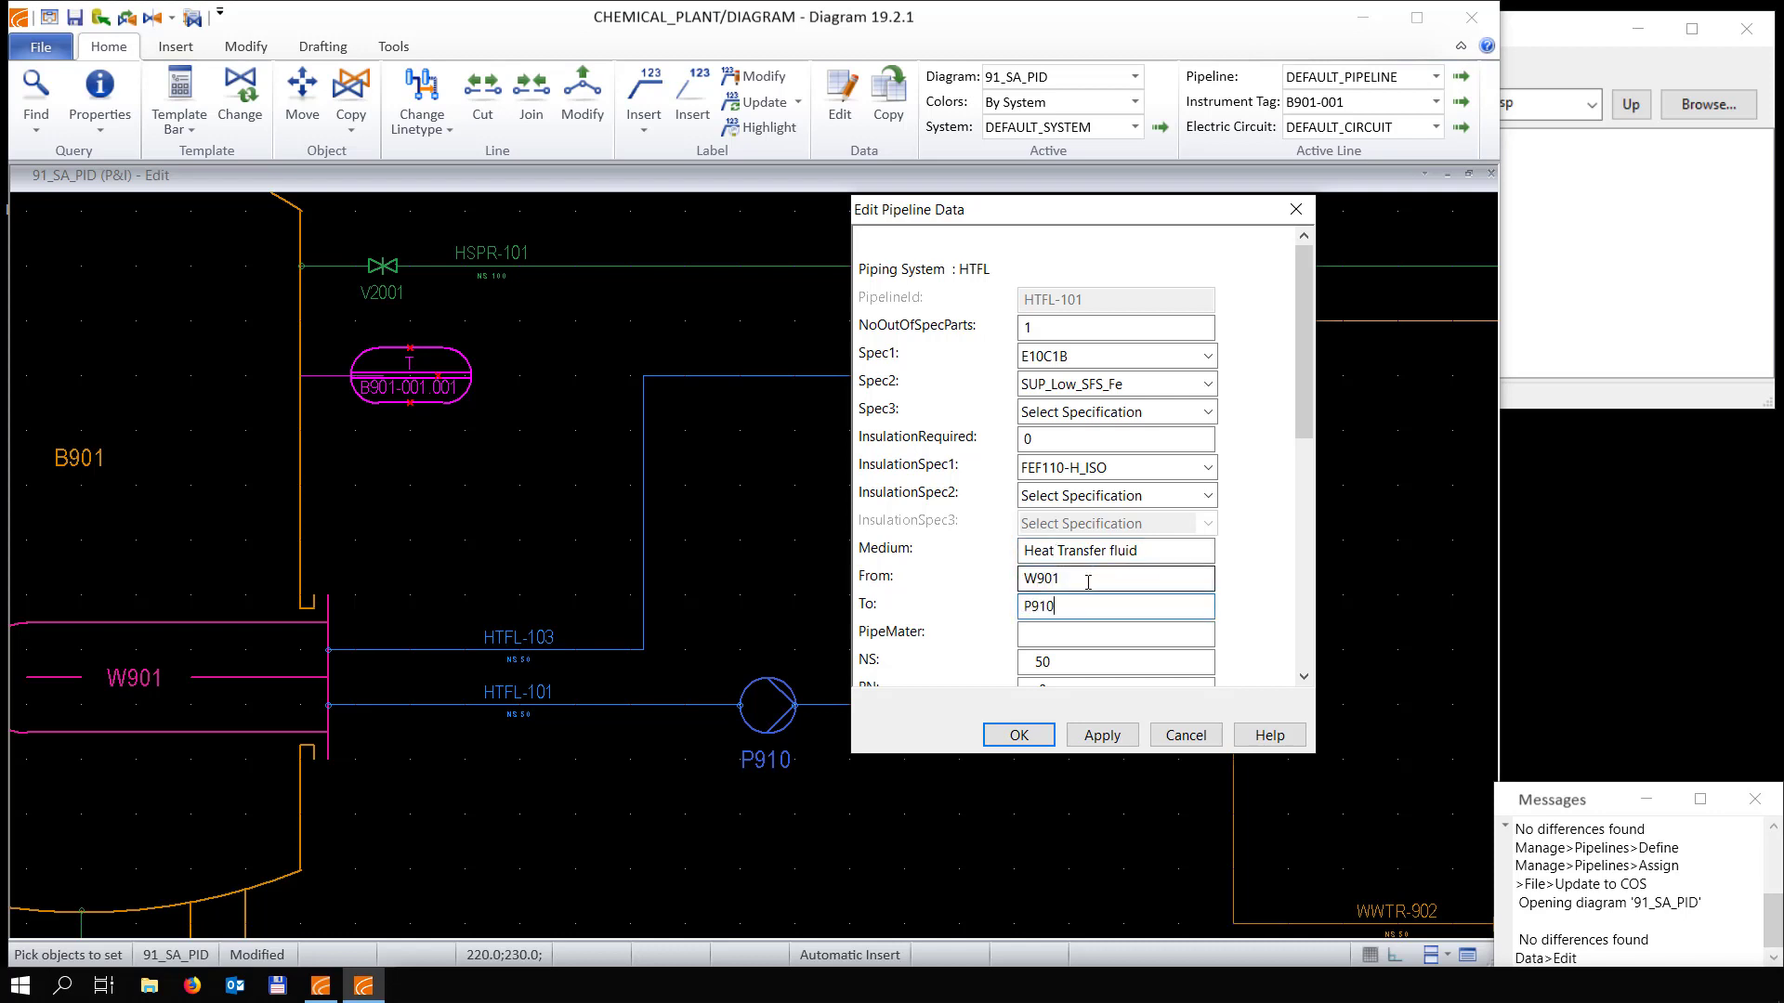
{"action": "left_click_drag", "start_coordinate": [1301, 416], "coordinate": [1310, 487]}
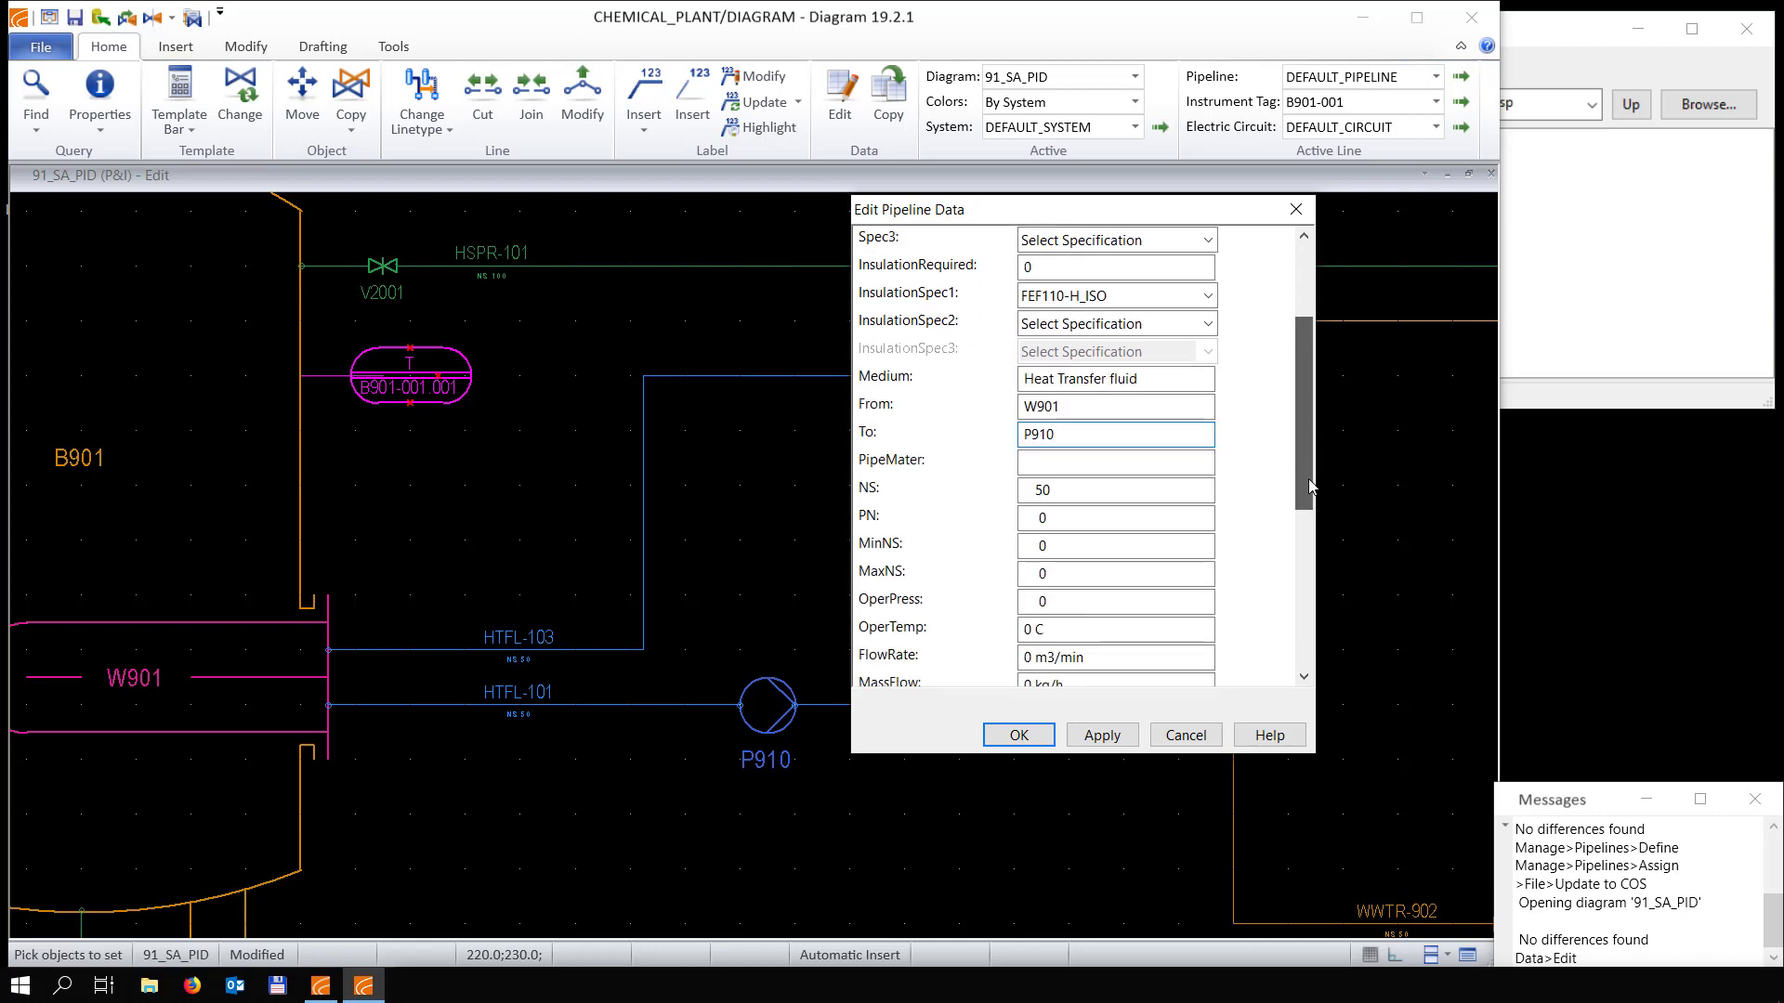
{"action": "left_click", "coordinate": [1025, 735]}
Edit pipeline HTFL-102's data: set Medium to Heat Transfer fluid, From to W901 and To to W913
{"action": "left_click", "coordinate": [891, 705]}
{"action": "left_click", "coordinate": [760, 489]}
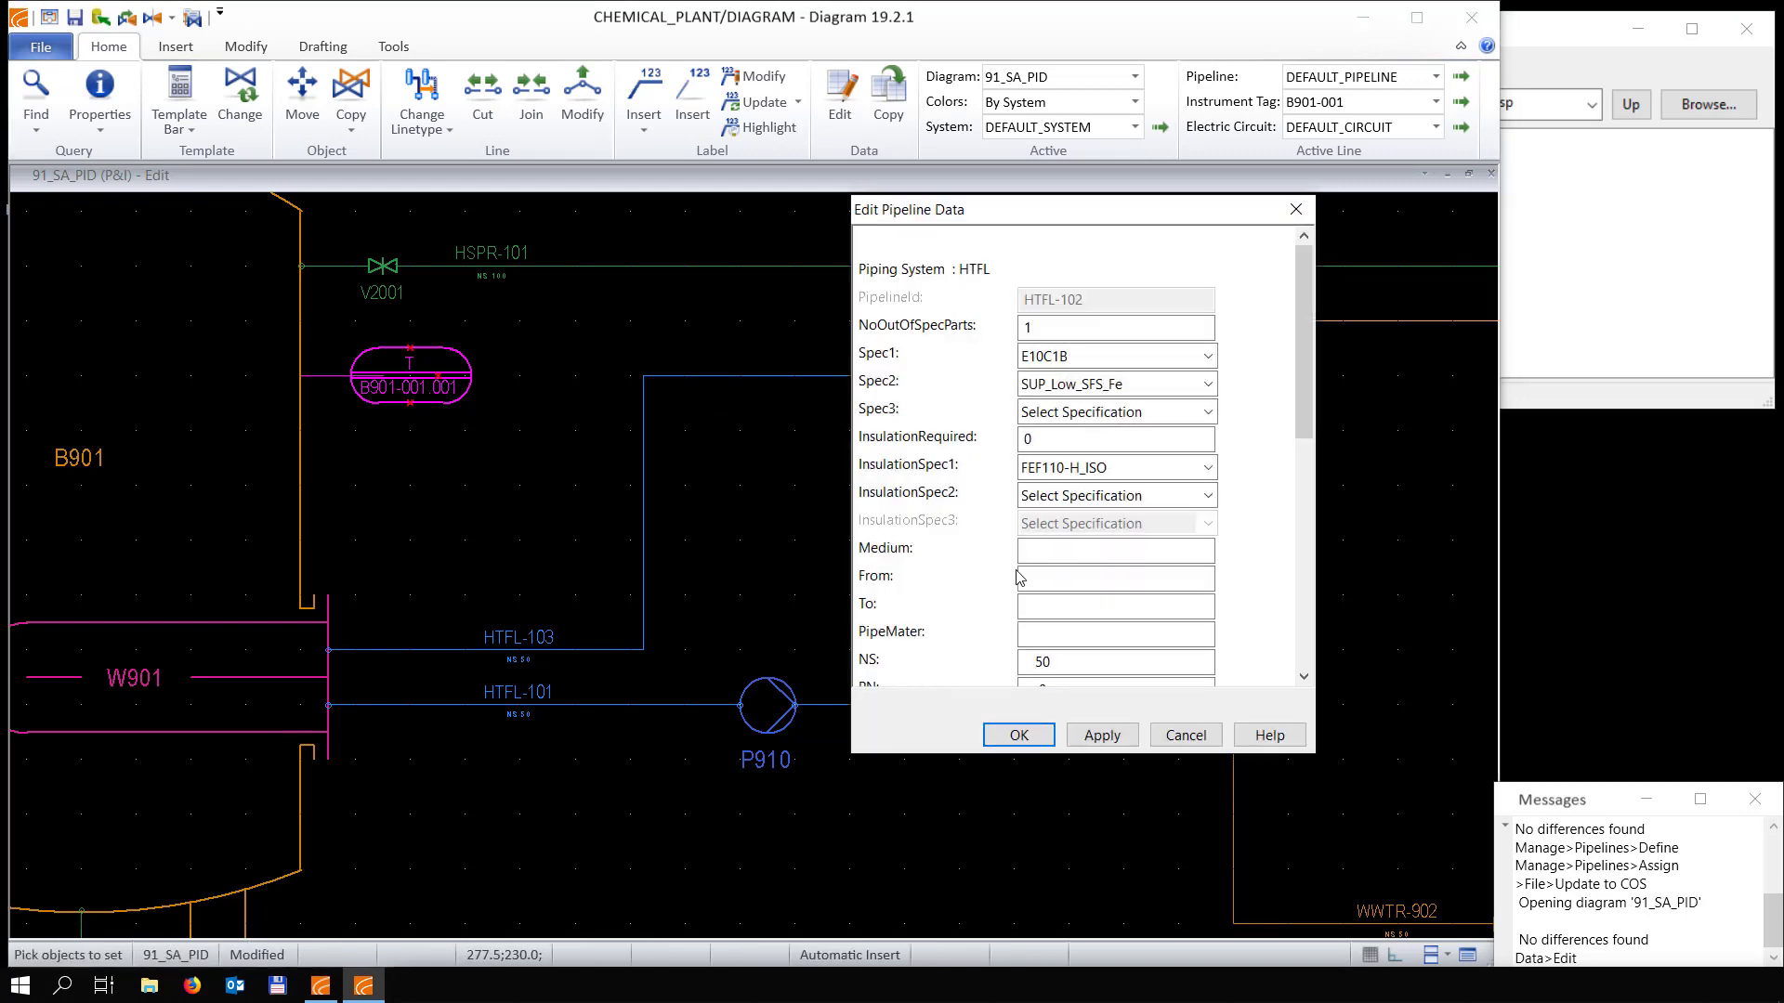
{"action": "left_click", "coordinate": [1055, 554]}
{"action": "right_click", "coordinate": [1055, 555]}
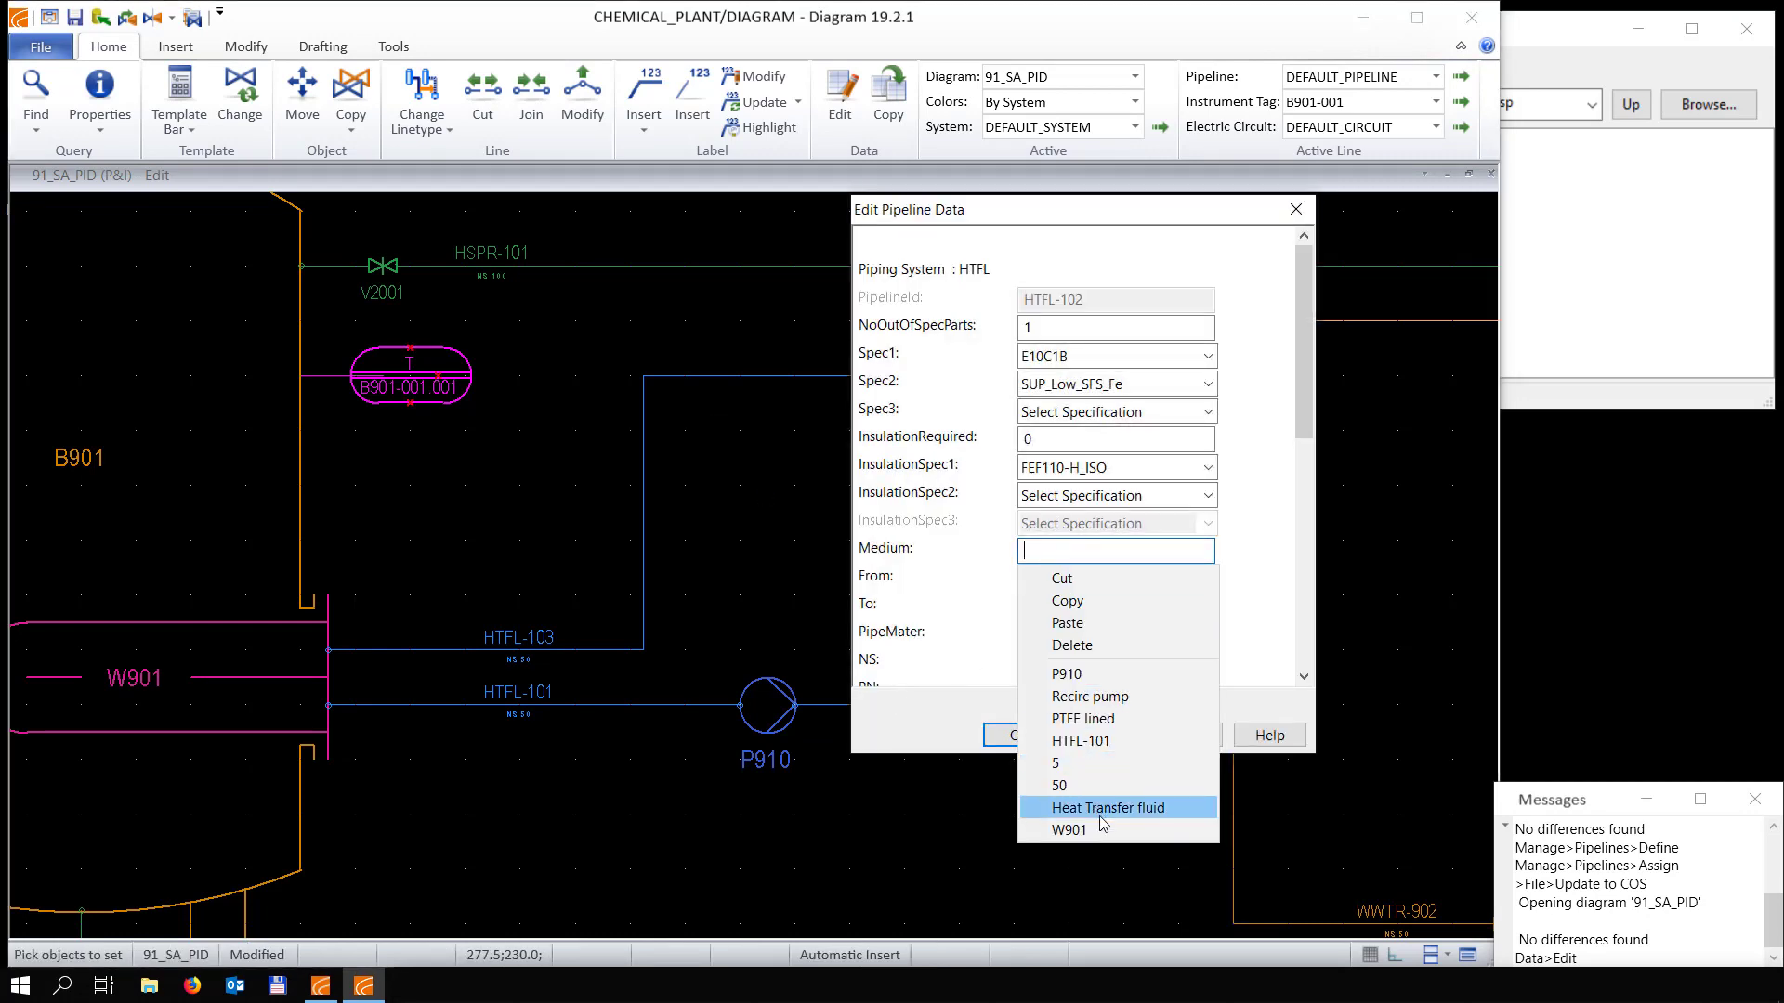
{"action": "left_click", "coordinate": [1101, 816]}
{"action": "right_click", "coordinate": [1061, 581]}
{"action": "left_click", "coordinate": [1078, 862]}
{"action": "left_click", "coordinate": [1069, 607]}
{"action": "left_click_drag", "start_coordinate": [1034, 224], "coordinate": [767, 235]}
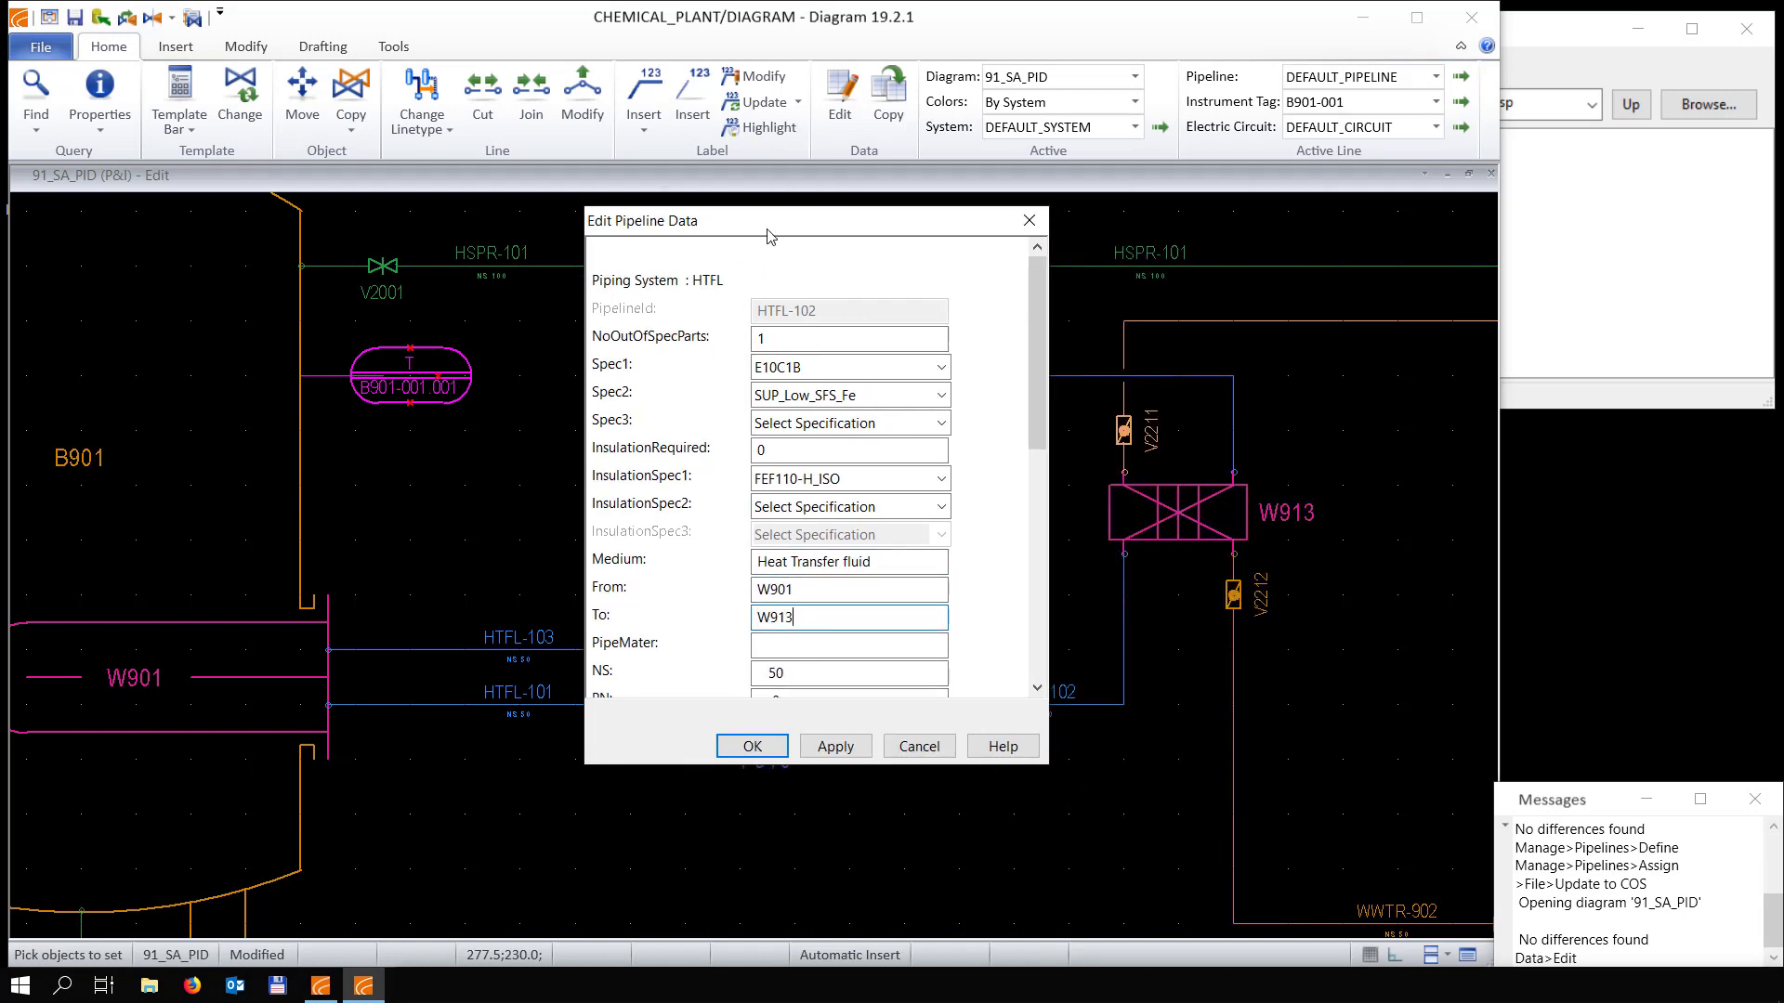
{"action": "left_click", "coordinate": [774, 747]}
Edit pipeline HTFL-103's data: set Medium to Heat Transfer fluid, From to W913 and To to W901, and finish data editing
{"action": "left_click", "coordinate": [808, 376]}
{"action": "left_click", "coordinate": [765, 482]}
{"action": "left_click", "coordinate": [784, 564]}
{"action": "right_click", "coordinate": [783, 564]}
{"action": "left_click", "coordinate": [827, 820]}
{"action": "right_click", "coordinate": [784, 591]}
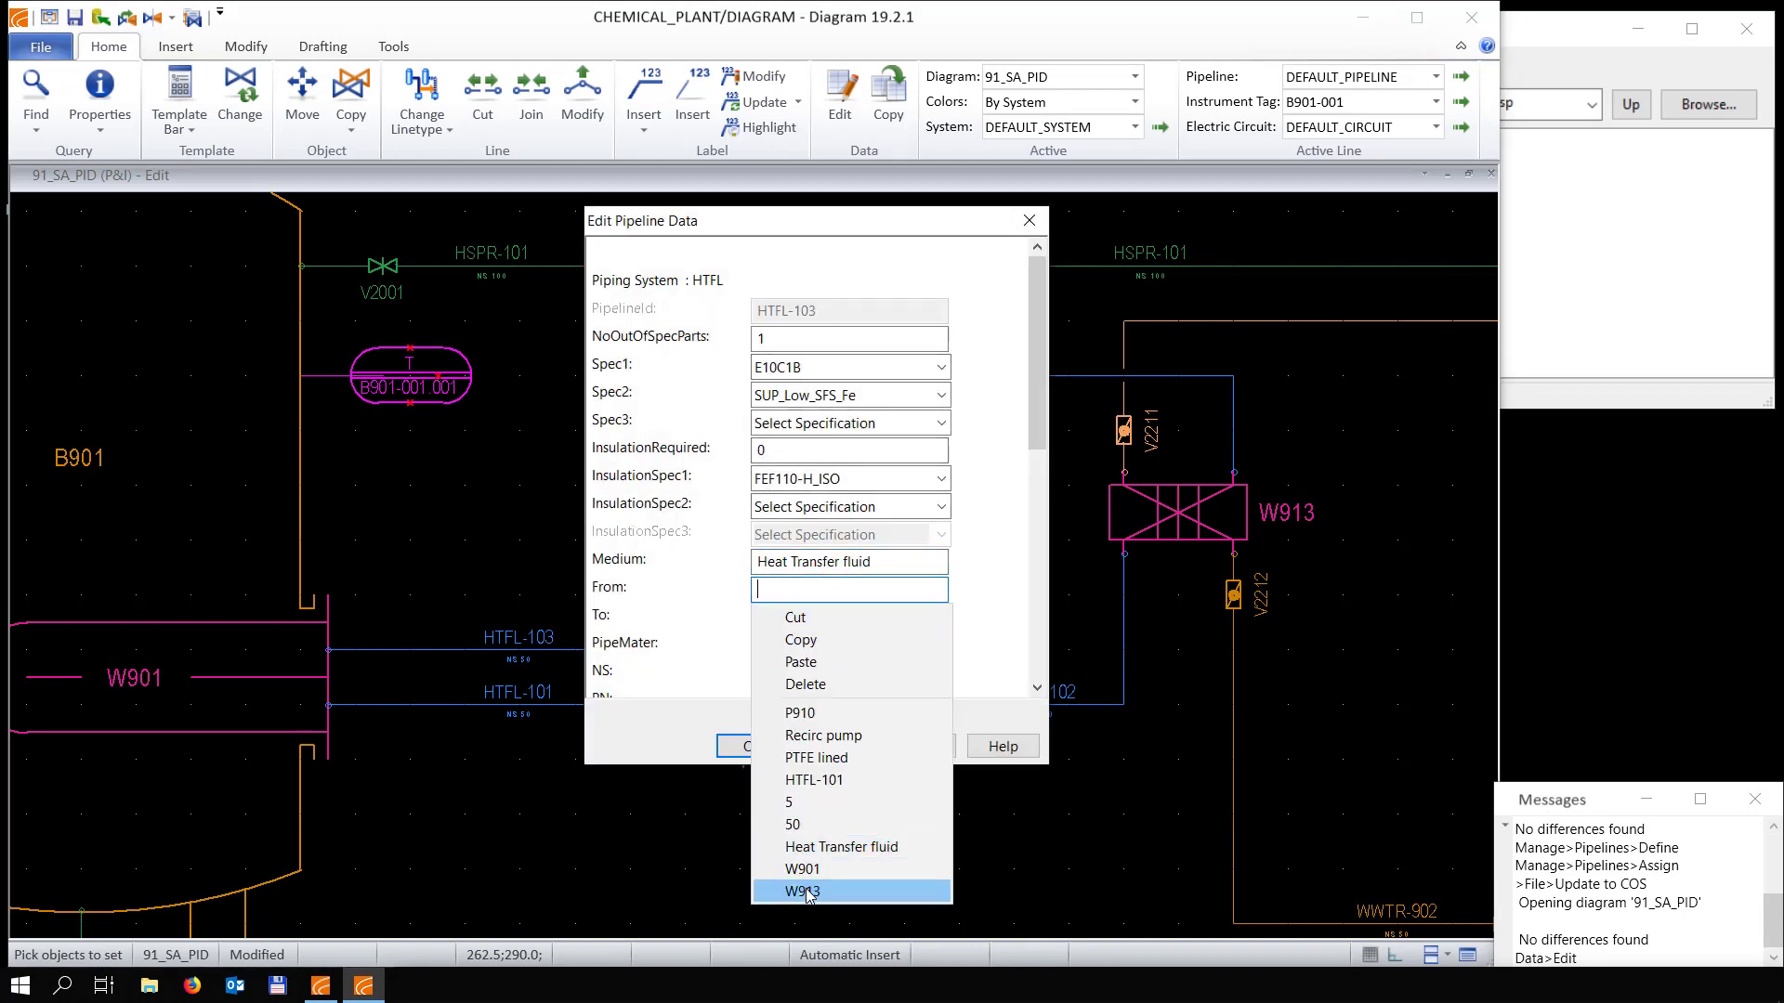
{"action": "left_click", "coordinate": [804, 892]}
{"action": "right_click", "coordinate": [783, 619]}
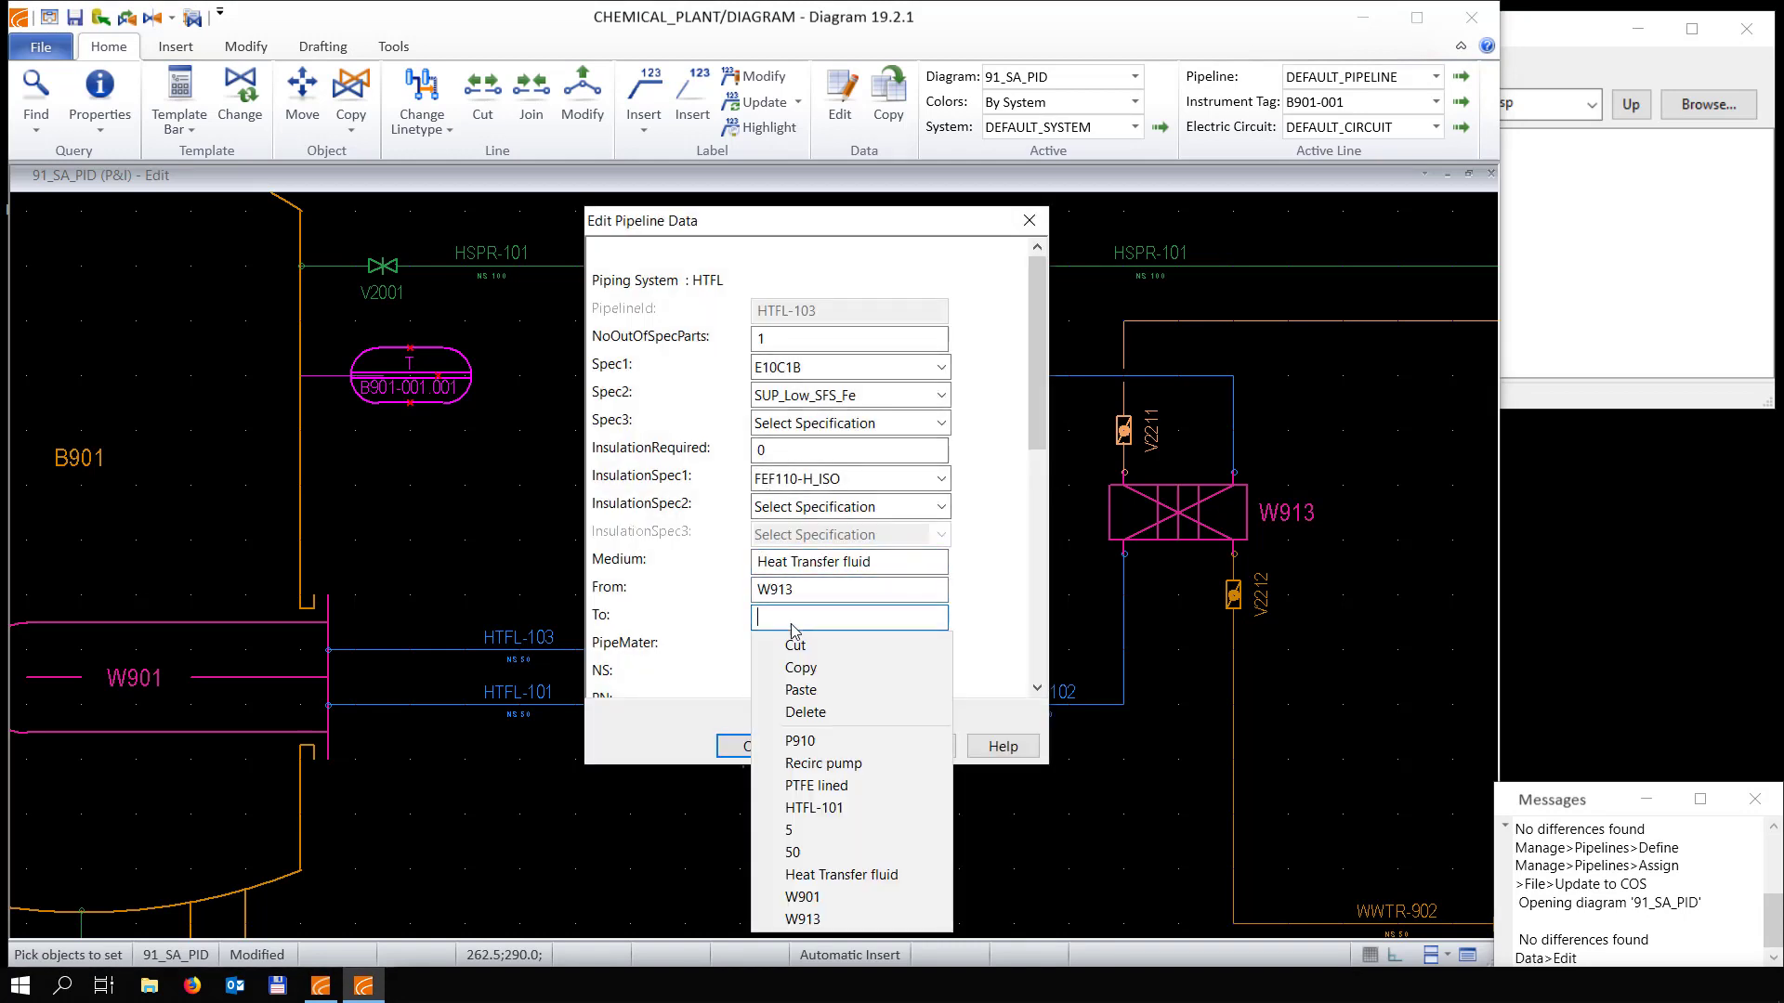
{"action": "left_click", "coordinate": [805, 897]}
{"action": "left_click", "coordinate": [752, 746]}
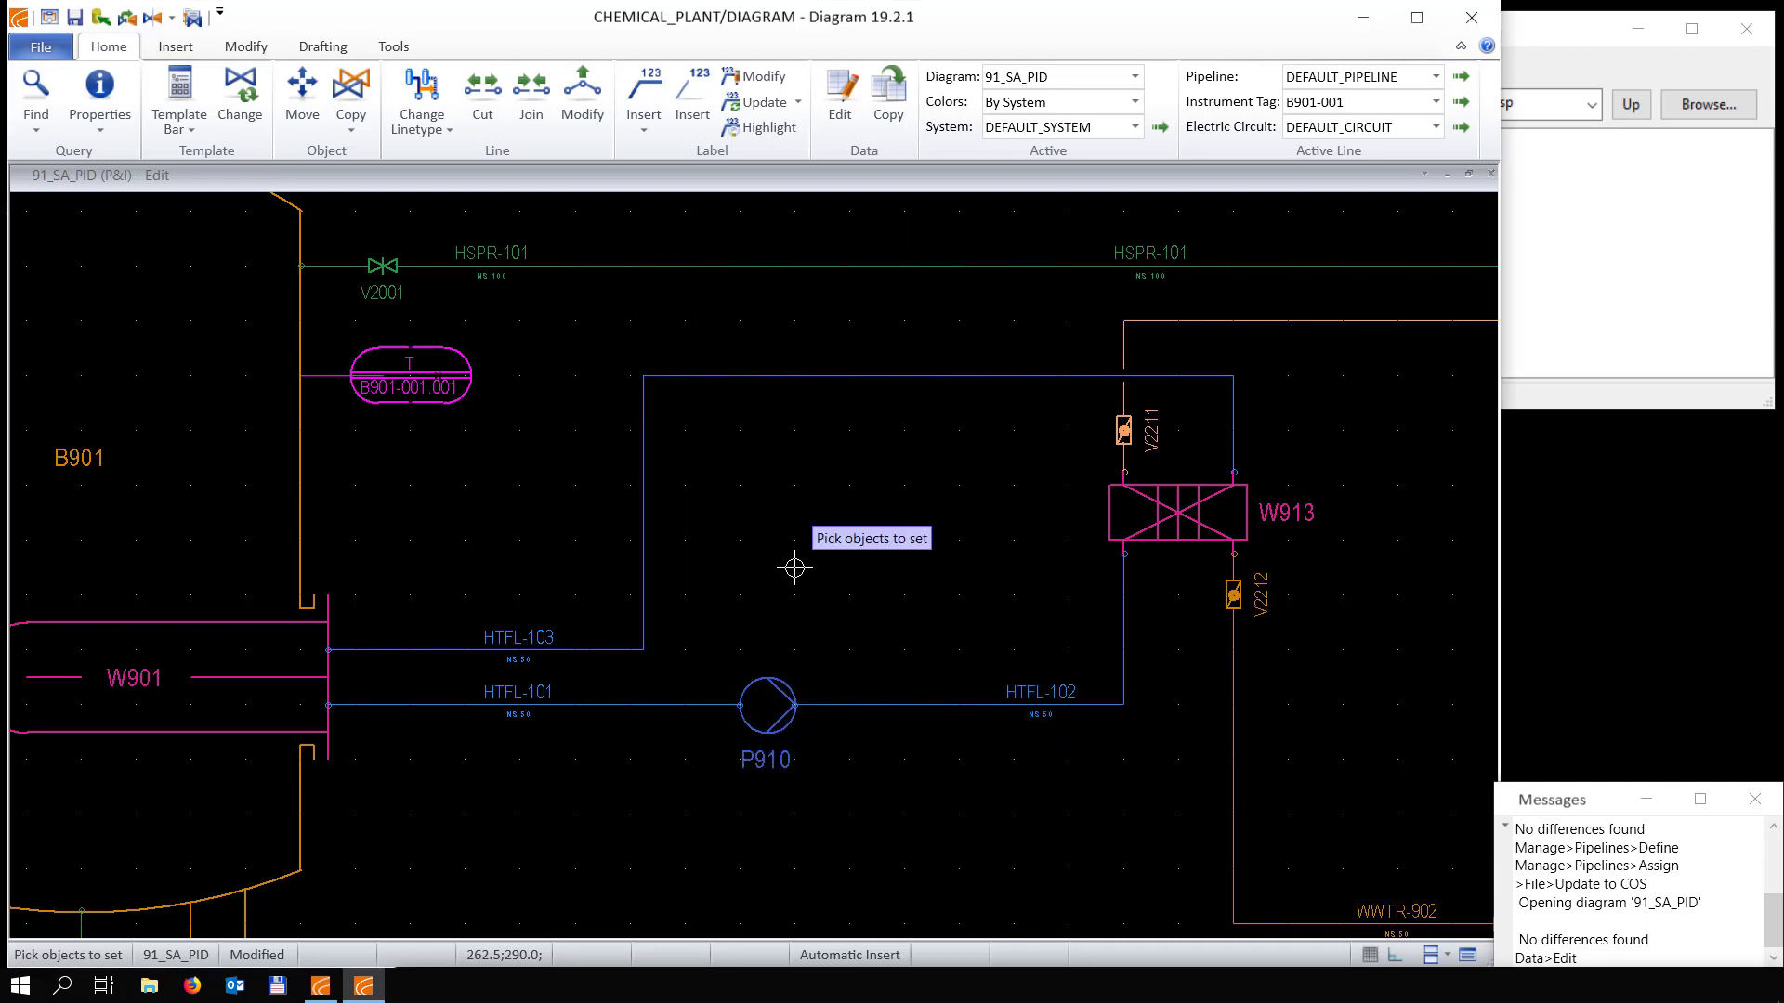
{"action": "scroll", "coordinate": [754, 568], "scroll_direction": "down", "scroll_amount": 1}
{"action": "left_click", "coordinate": [838, 574]}
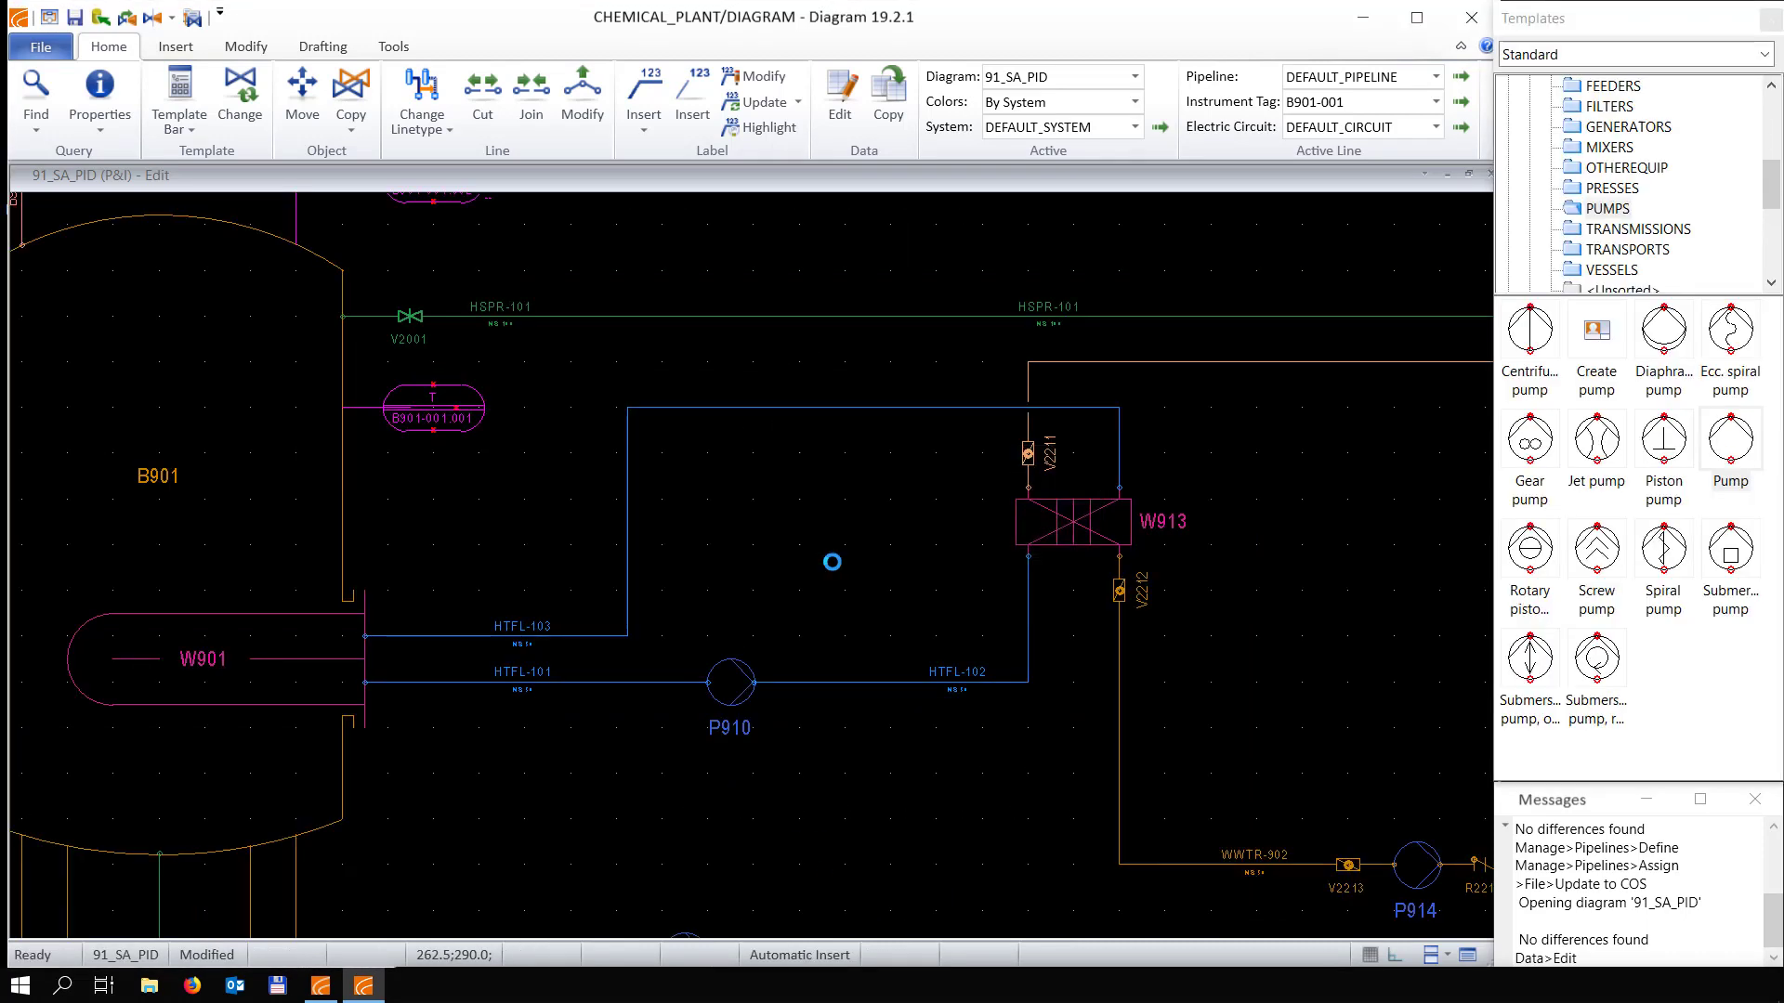
Insert a DIN armature gate valve on each of pipelines HTFL-103 and HTFL-101, close to the W901 connections
{"action": "scroll", "coordinate": [1640, 225], "scroll_direction": "up", "scroll_amount": 5}
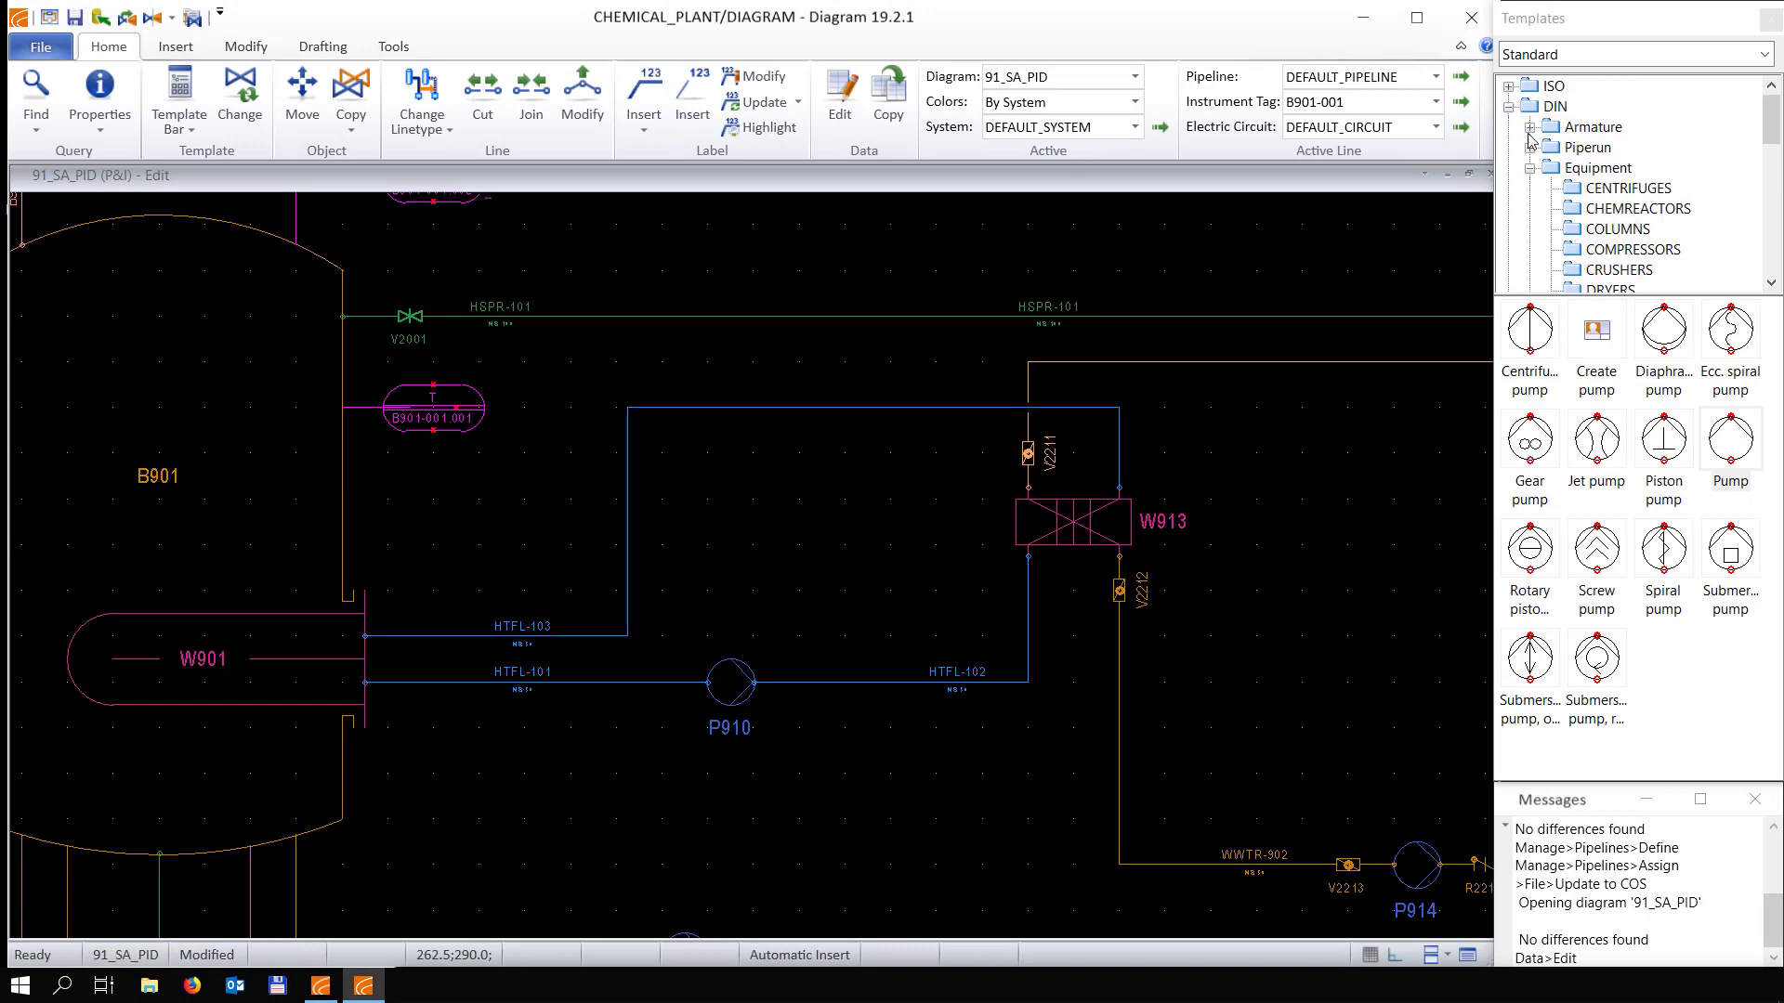
{"action": "left_click", "coordinate": [1530, 168]}
{"action": "left_click", "coordinate": [1530, 127]}
{"action": "left_click", "coordinate": [1593, 232]}
{"action": "left_click", "coordinate": [1645, 555]}
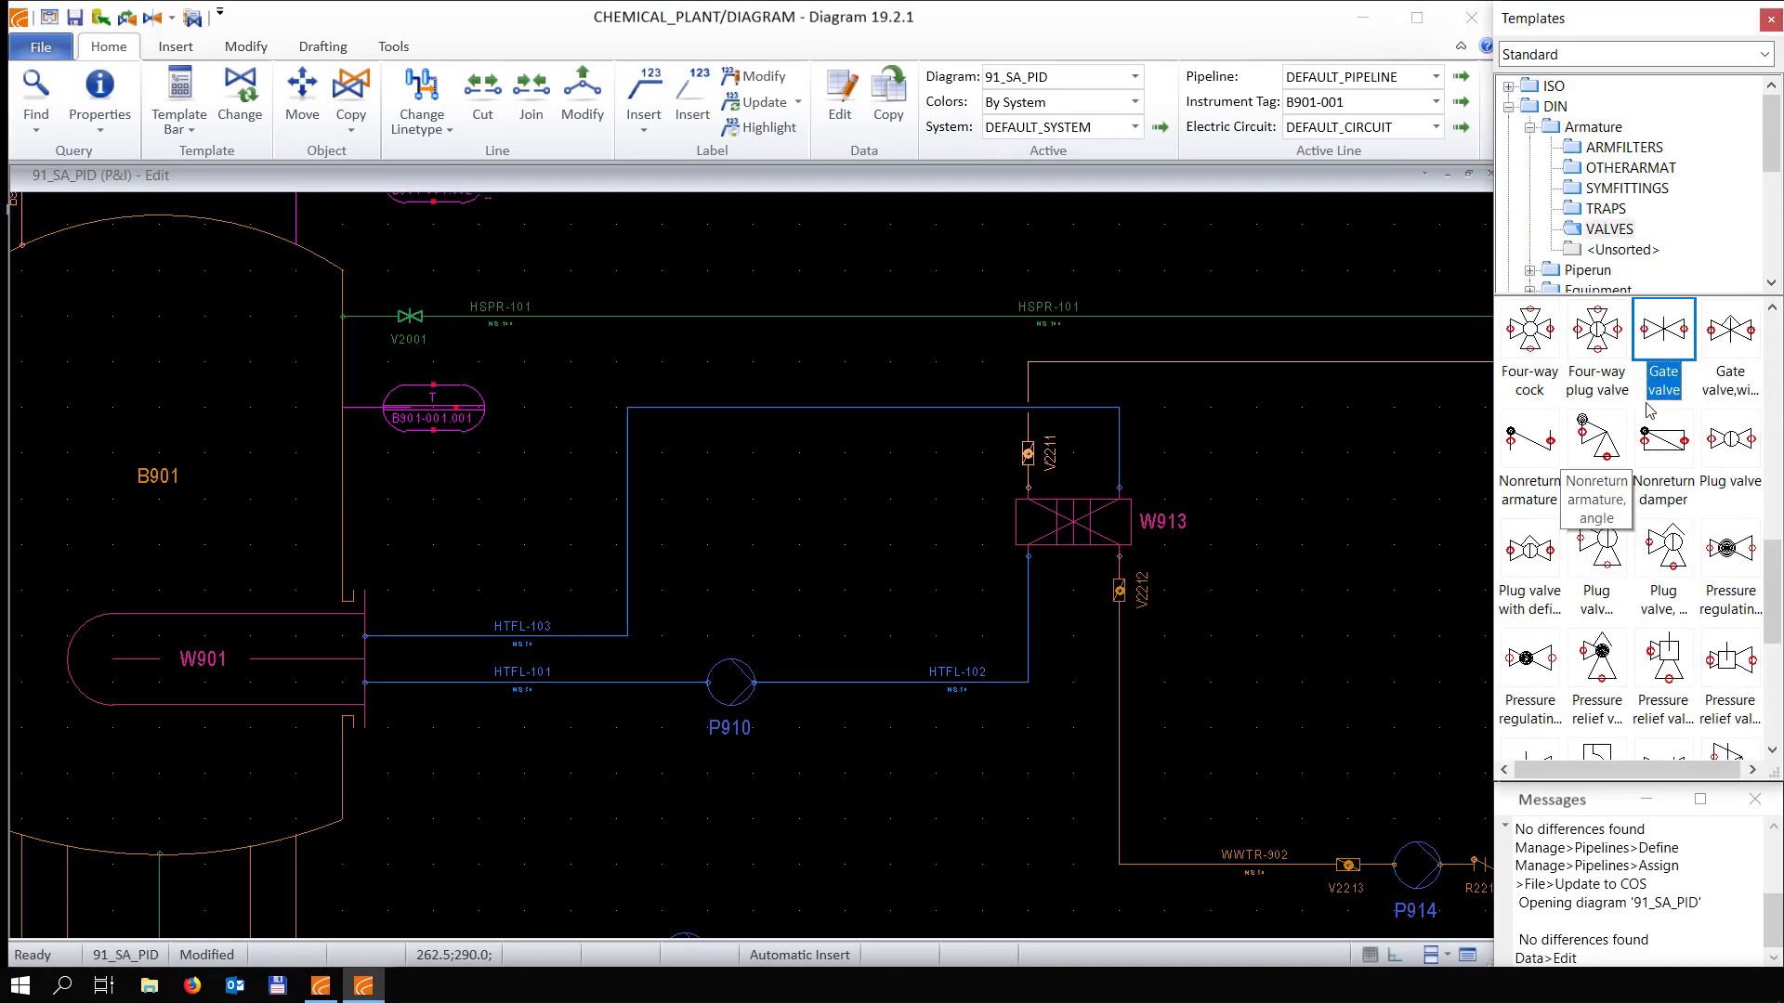
{"action": "double_click", "coordinate": [1646, 402]}
{"action": "scroll", "coordinate": [434, 636], "scroll_direction": "up", "scroll_amount": 2}
{"action": "left_click", "coordinate": [717, 567]}
{"action": "left_click", "coordinate": [717, 603]}
{"action": "left_click", "coordinate": [717, 639]}
{"action": "left_click", "coordinate": [717, 673]}
{"action": "scroll", "coordinate": [836, 603], "scroll_direction": "down", "scroll_amount": 3}
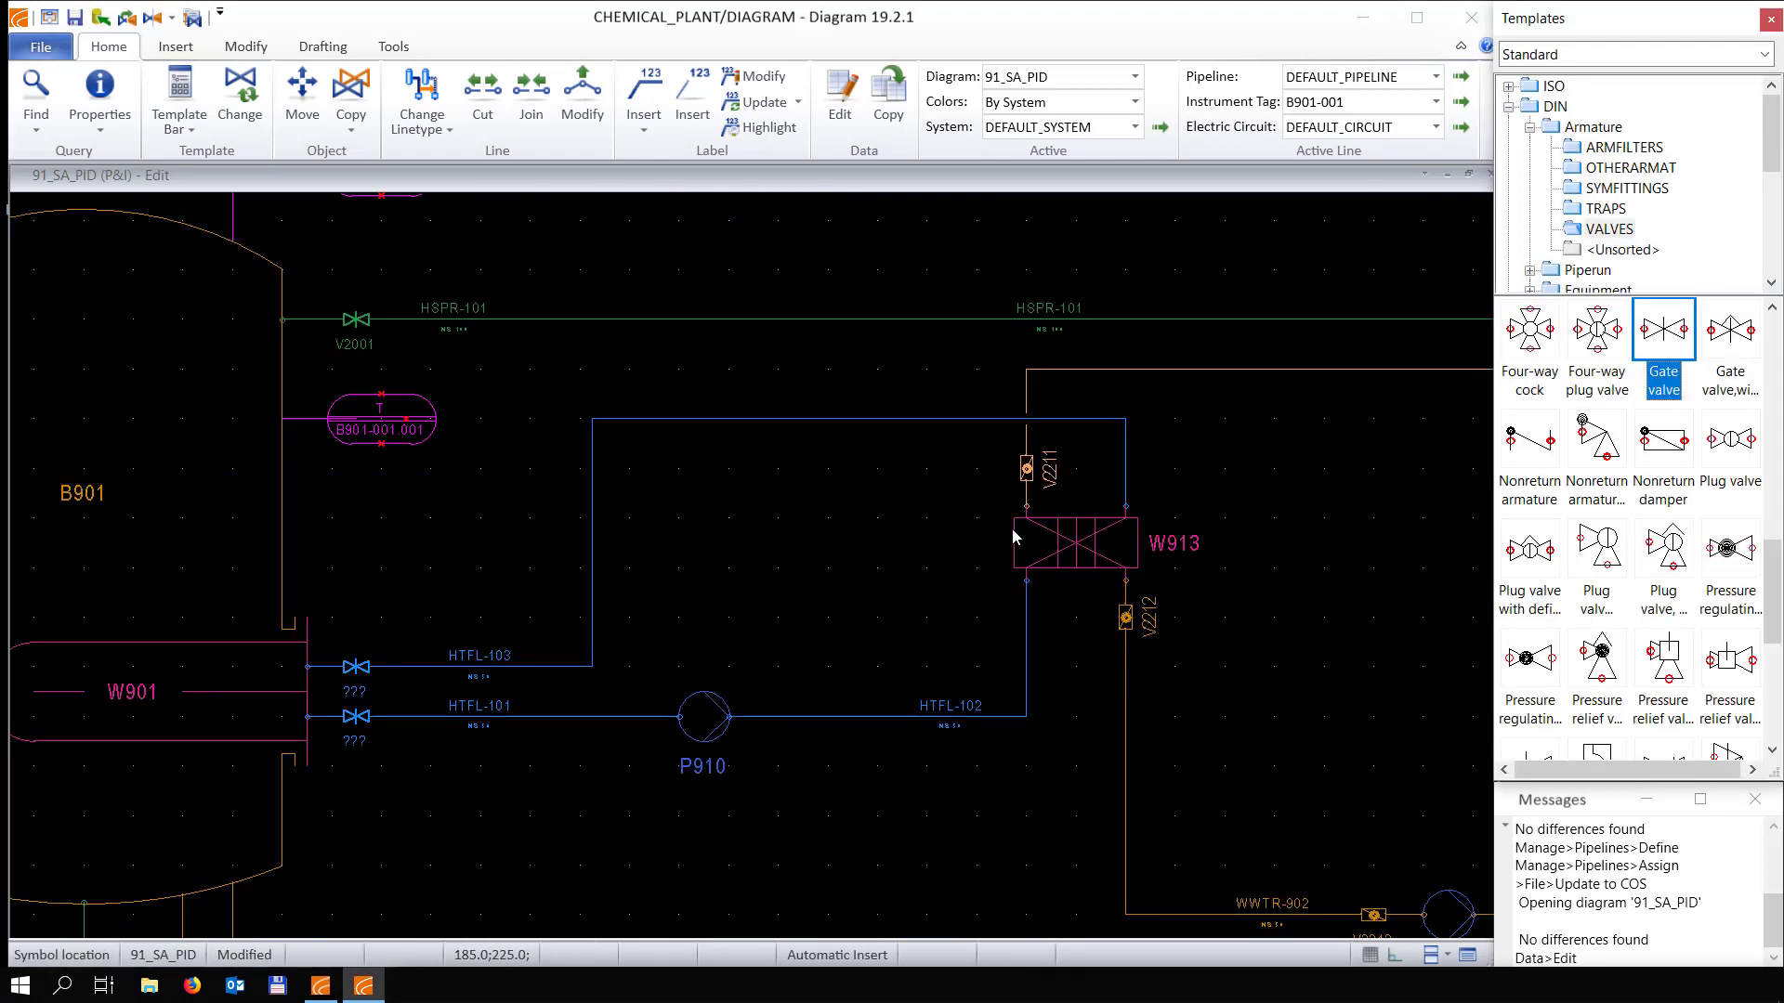
Insert a DIN butterfly valve on pipeline HTFL-101 just before pump P910, with its label below the valve
{"action": "key", "text": "b"}
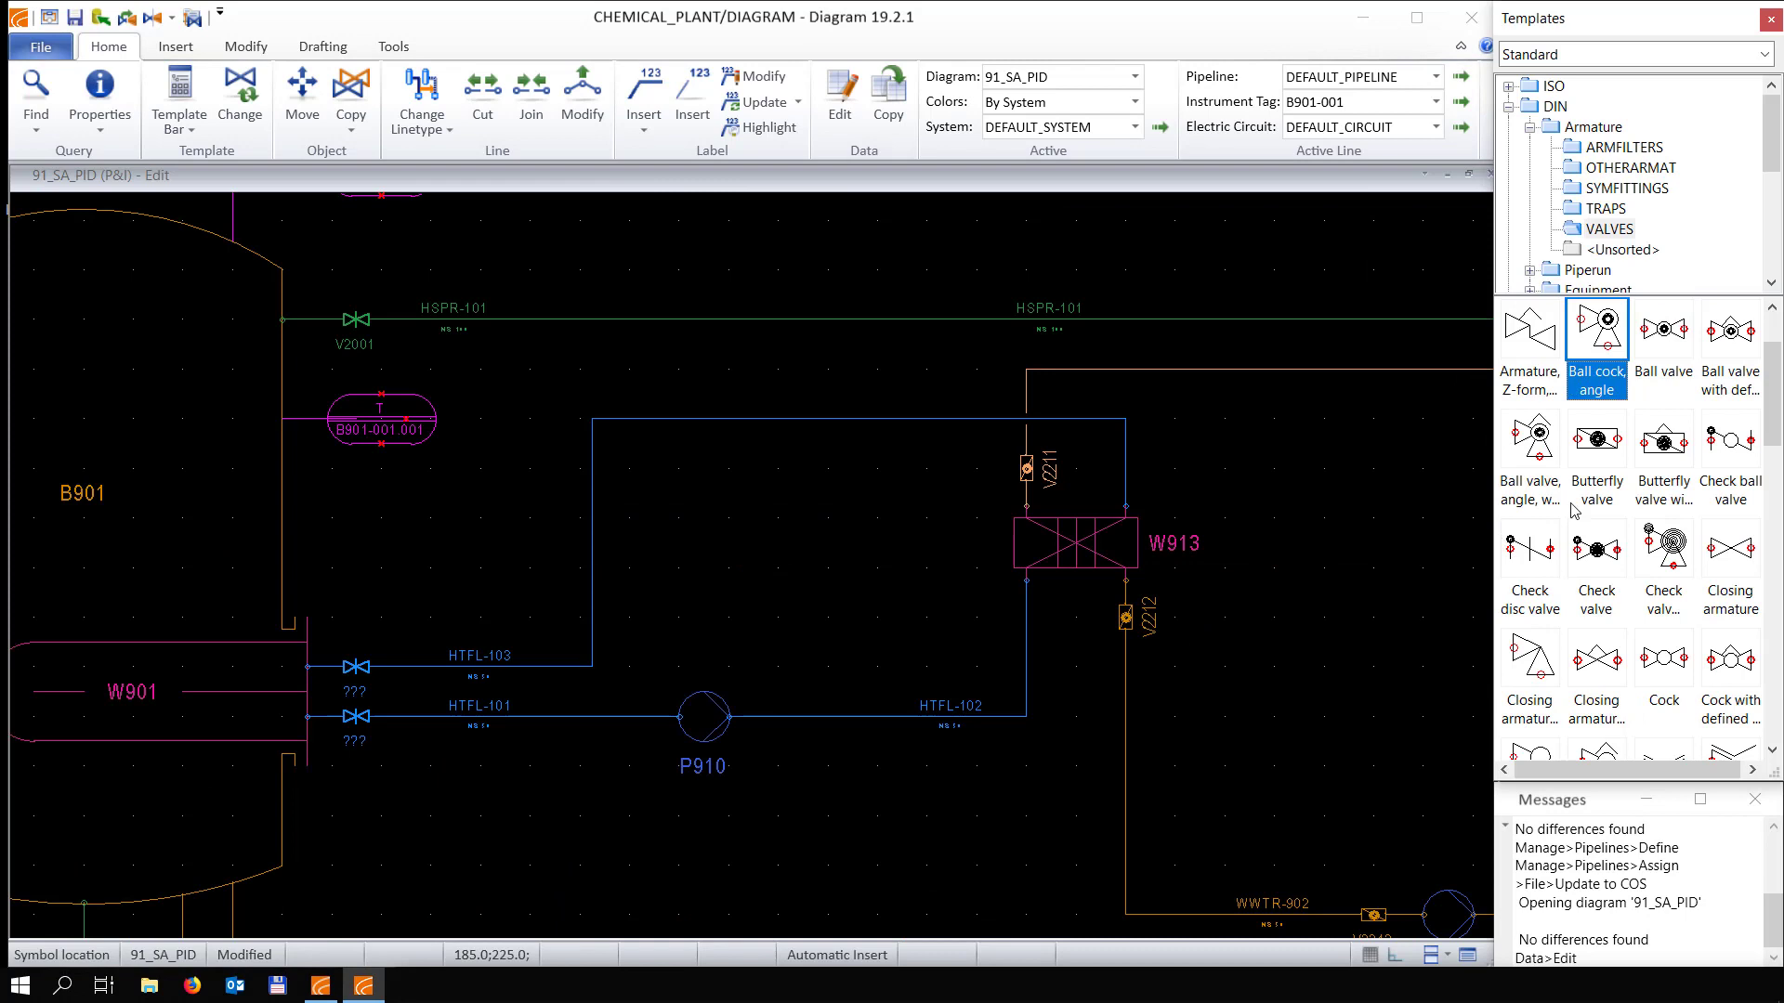
{"action": "left_click", "coordinate": [1608, 447]}
{"action": "left_click", "coordinate": [629, 716]}
{"action": "left_click", "coordinate": [629, 717]}
{"action": "left_click", "coordinate": [629, 740]}
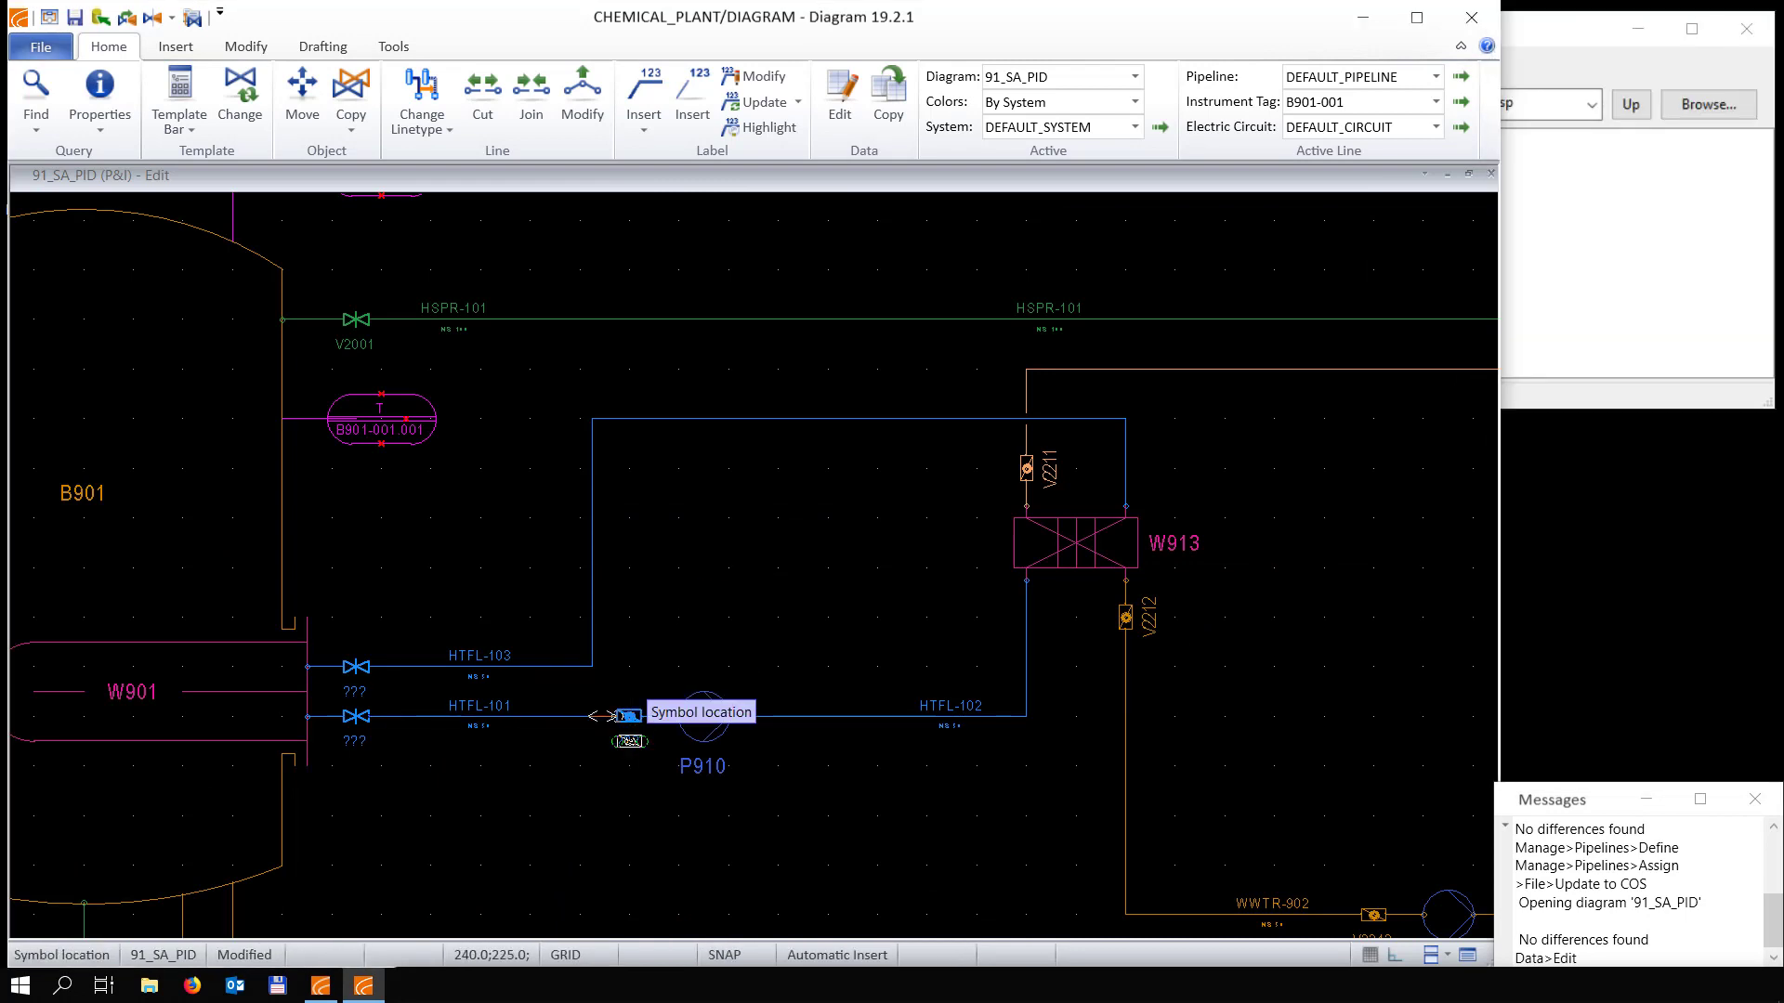
Insert butterfly valves with labels on HTFL-102 and HTFL-103 next to their connections to W913
{"action": "left_click", "coordinate": [1025, 616]}
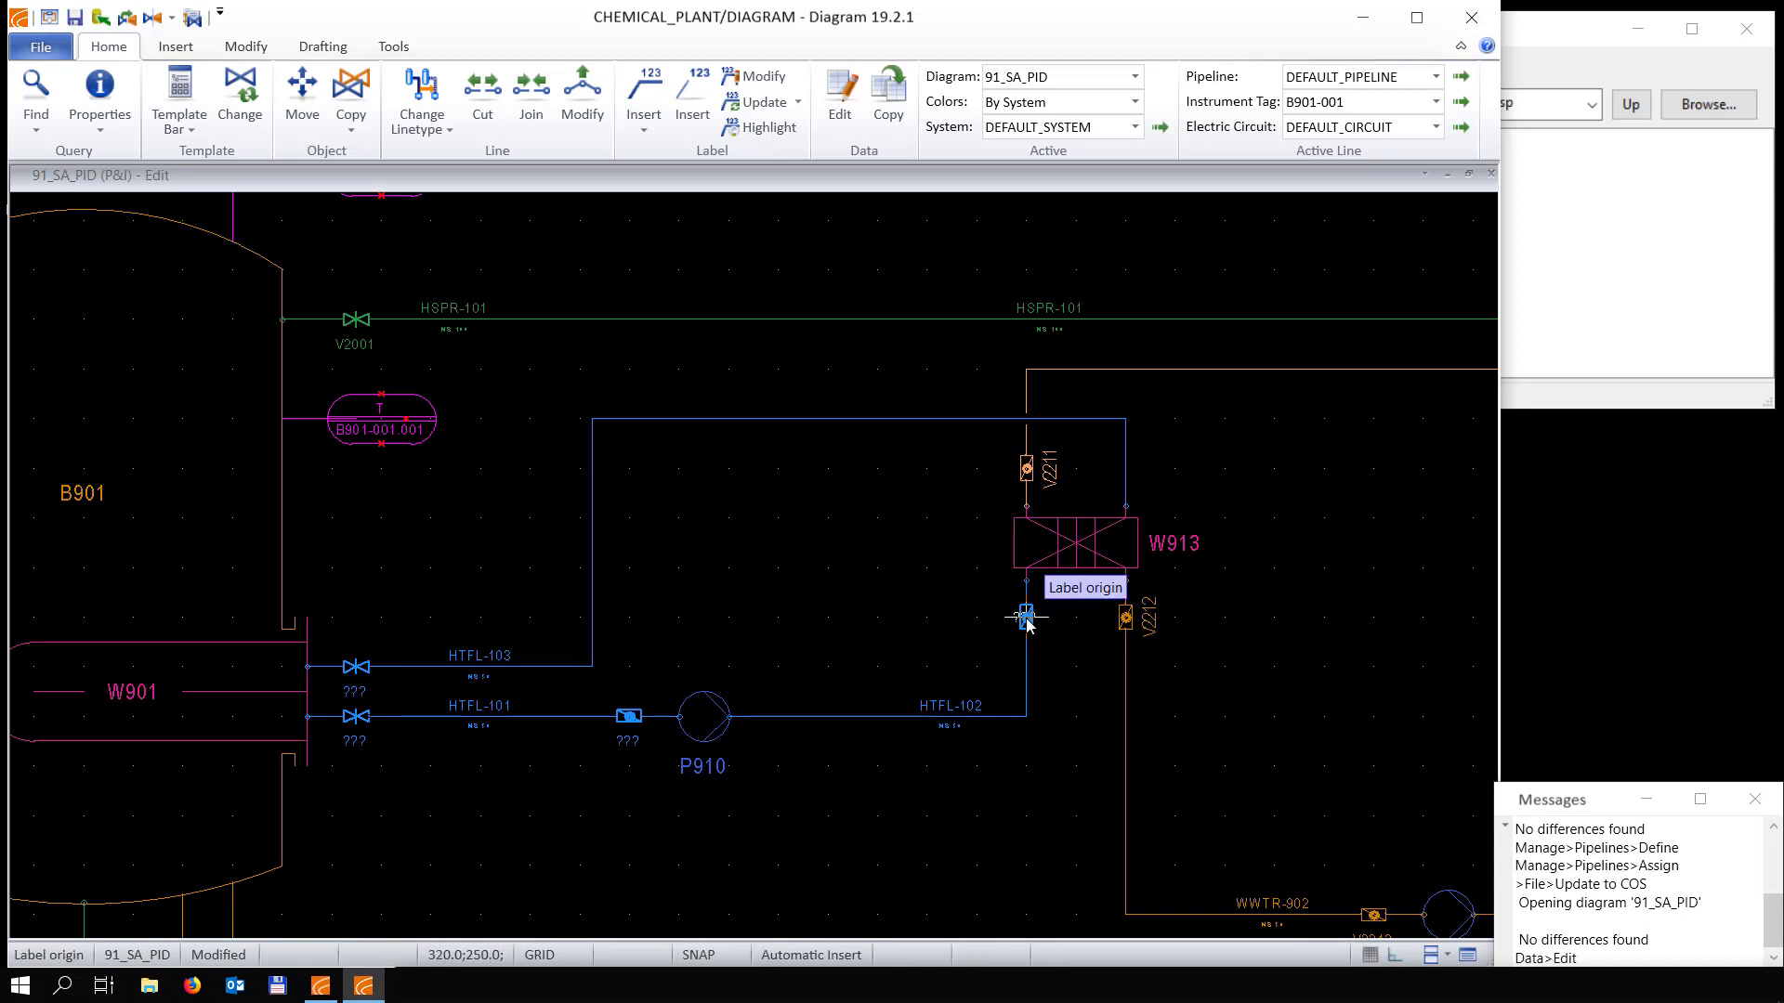
{"action": "left_click", "coordinate": [1039, 616]}
{"action": "left_click", "coordinate": [1125, 471]}
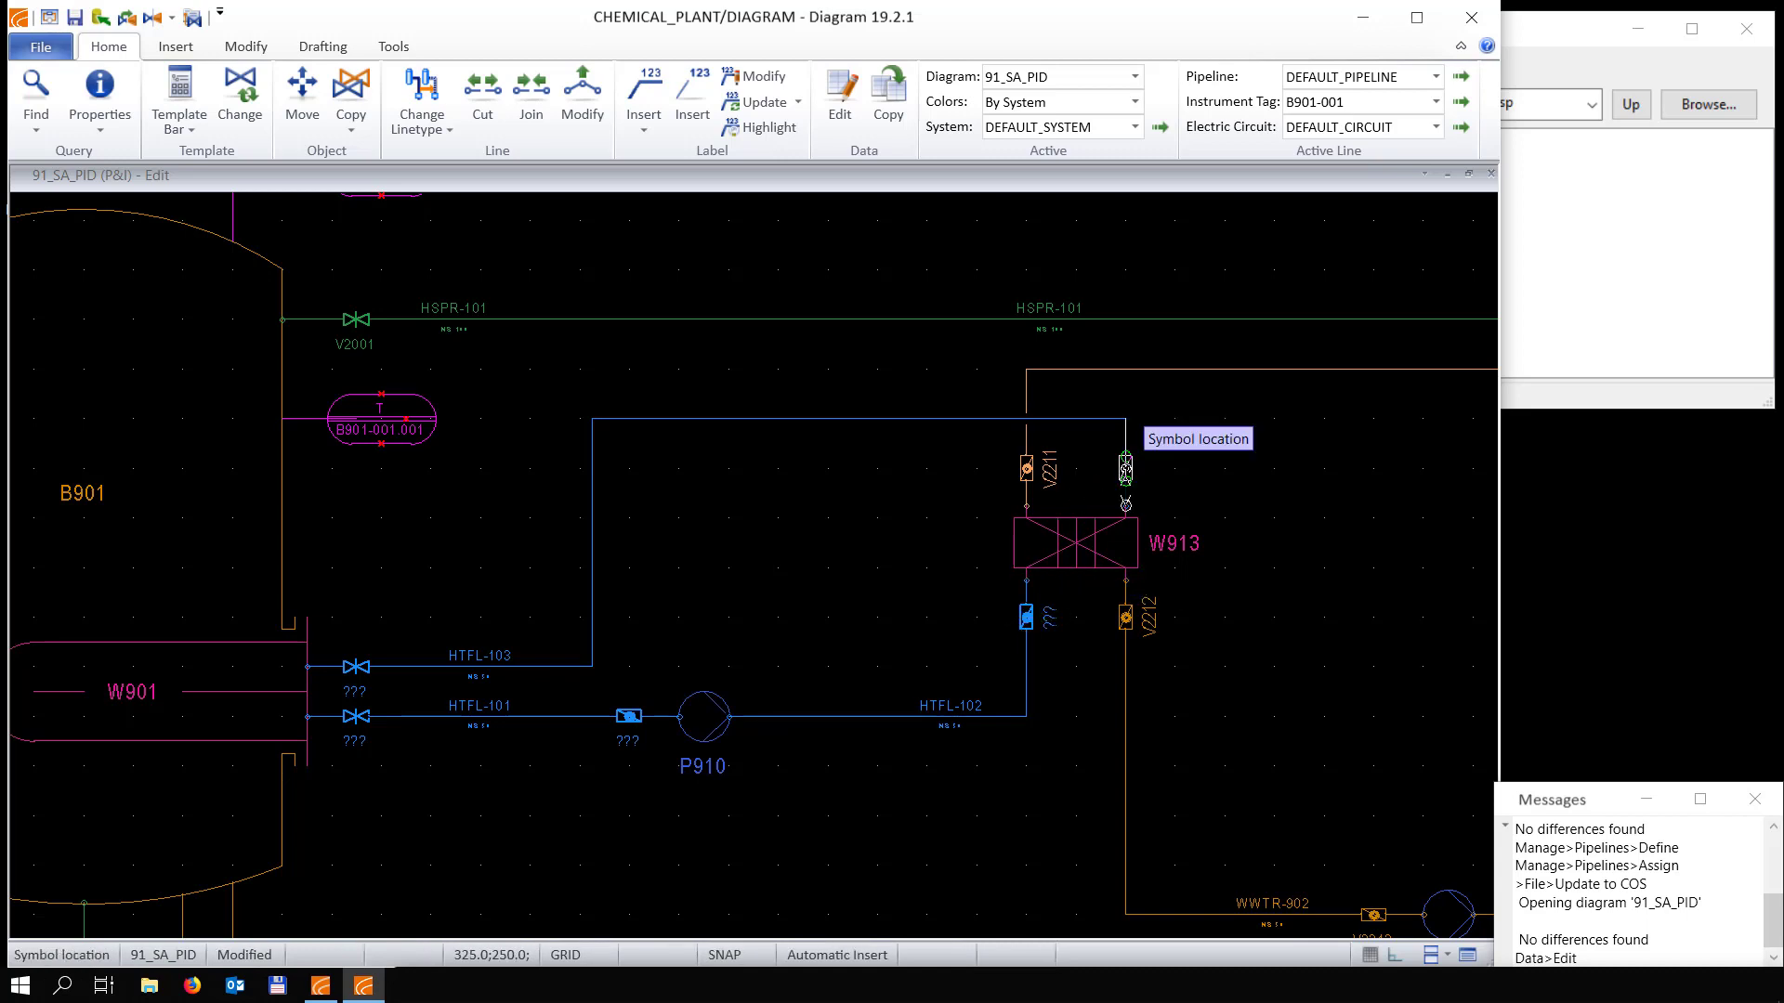
{"action": "left_click", "coordinate": [1150, 468]}
Insert a butterfly valve on HTFL-102 on the discharge side of P910, leaving room between them, and place its label below
{"action": "scroll", "coordinate": [806, 580], "scroll_direction": "down", "scroll_amount": 1}
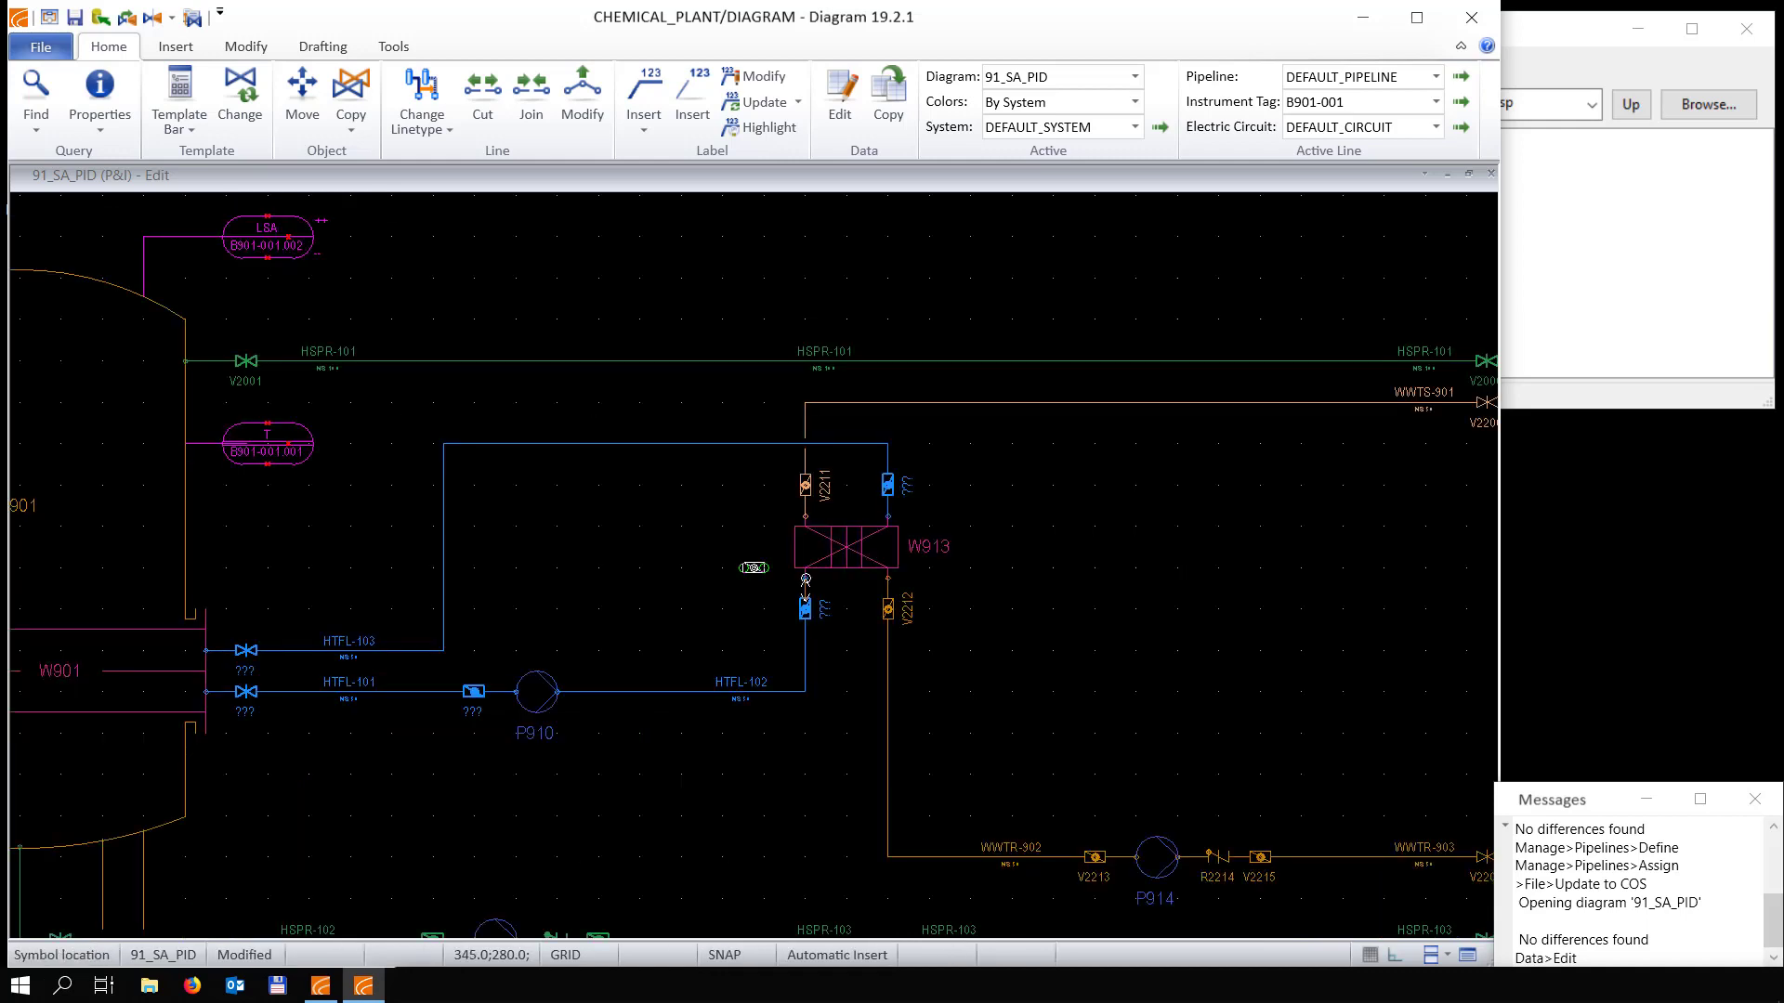
{"action": "scroll", "coordinate": [640, 681], "scroll_direction": "up", "scroll_amount": 1}
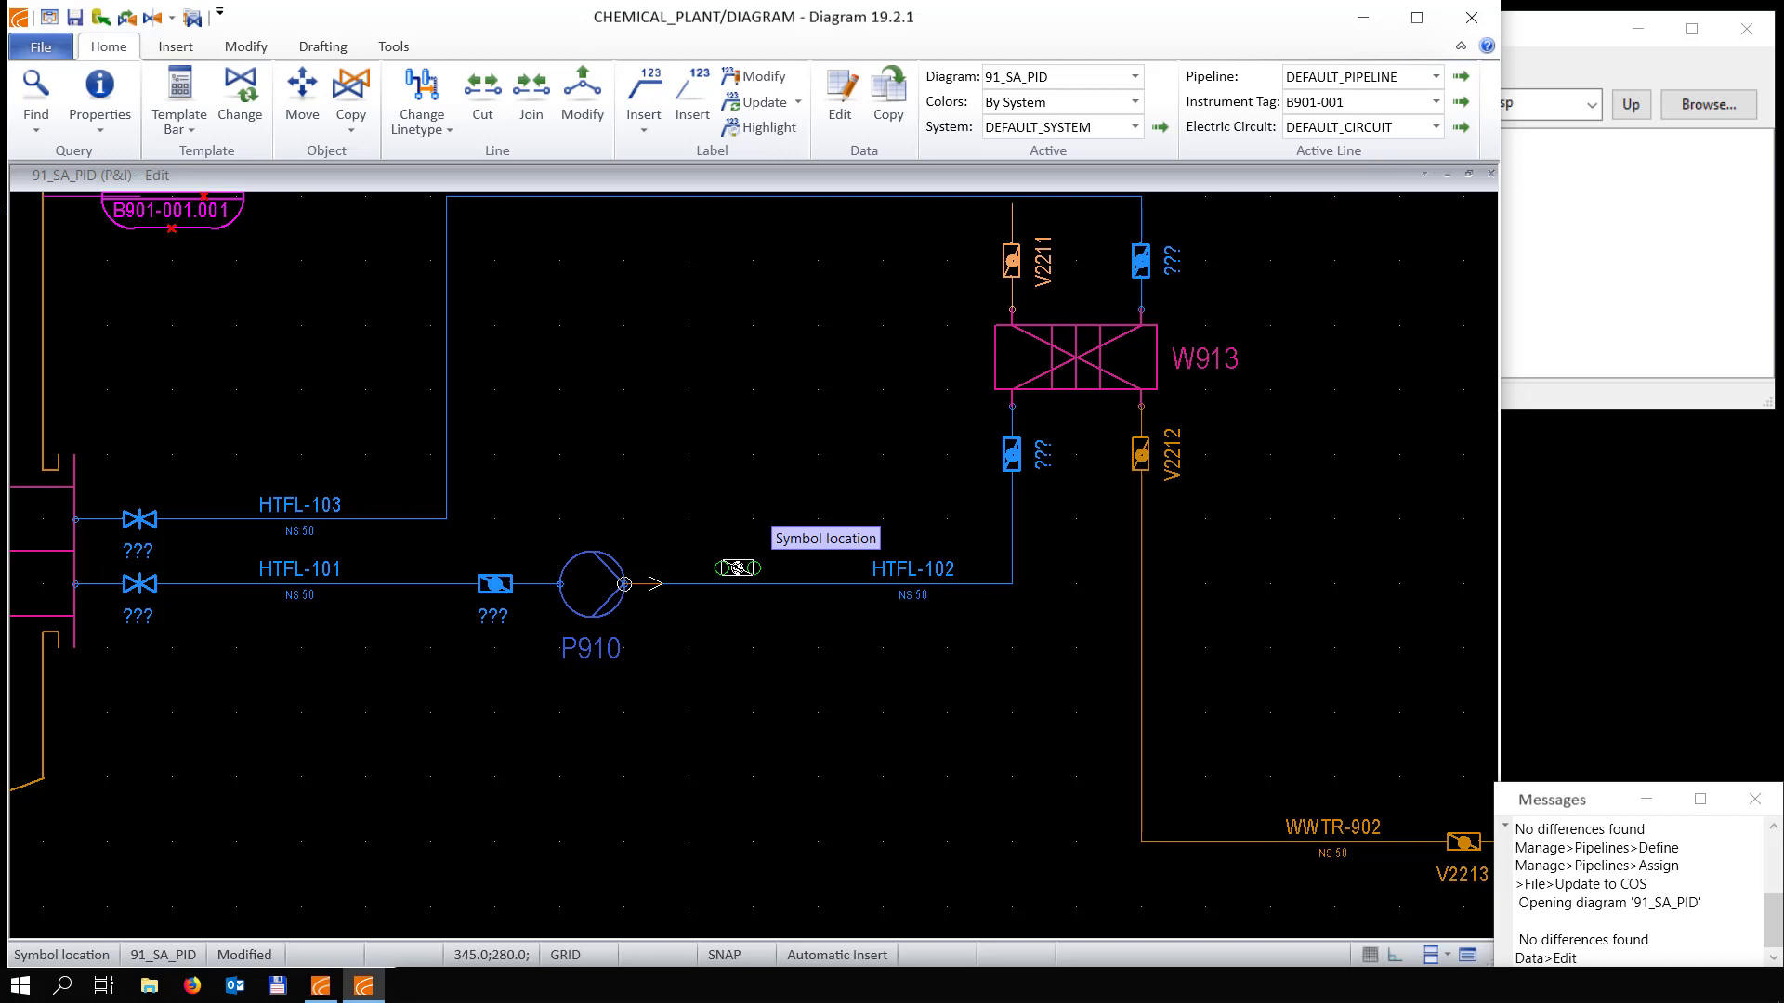
{"action": "left_click", "coordinate": [753, 583]}
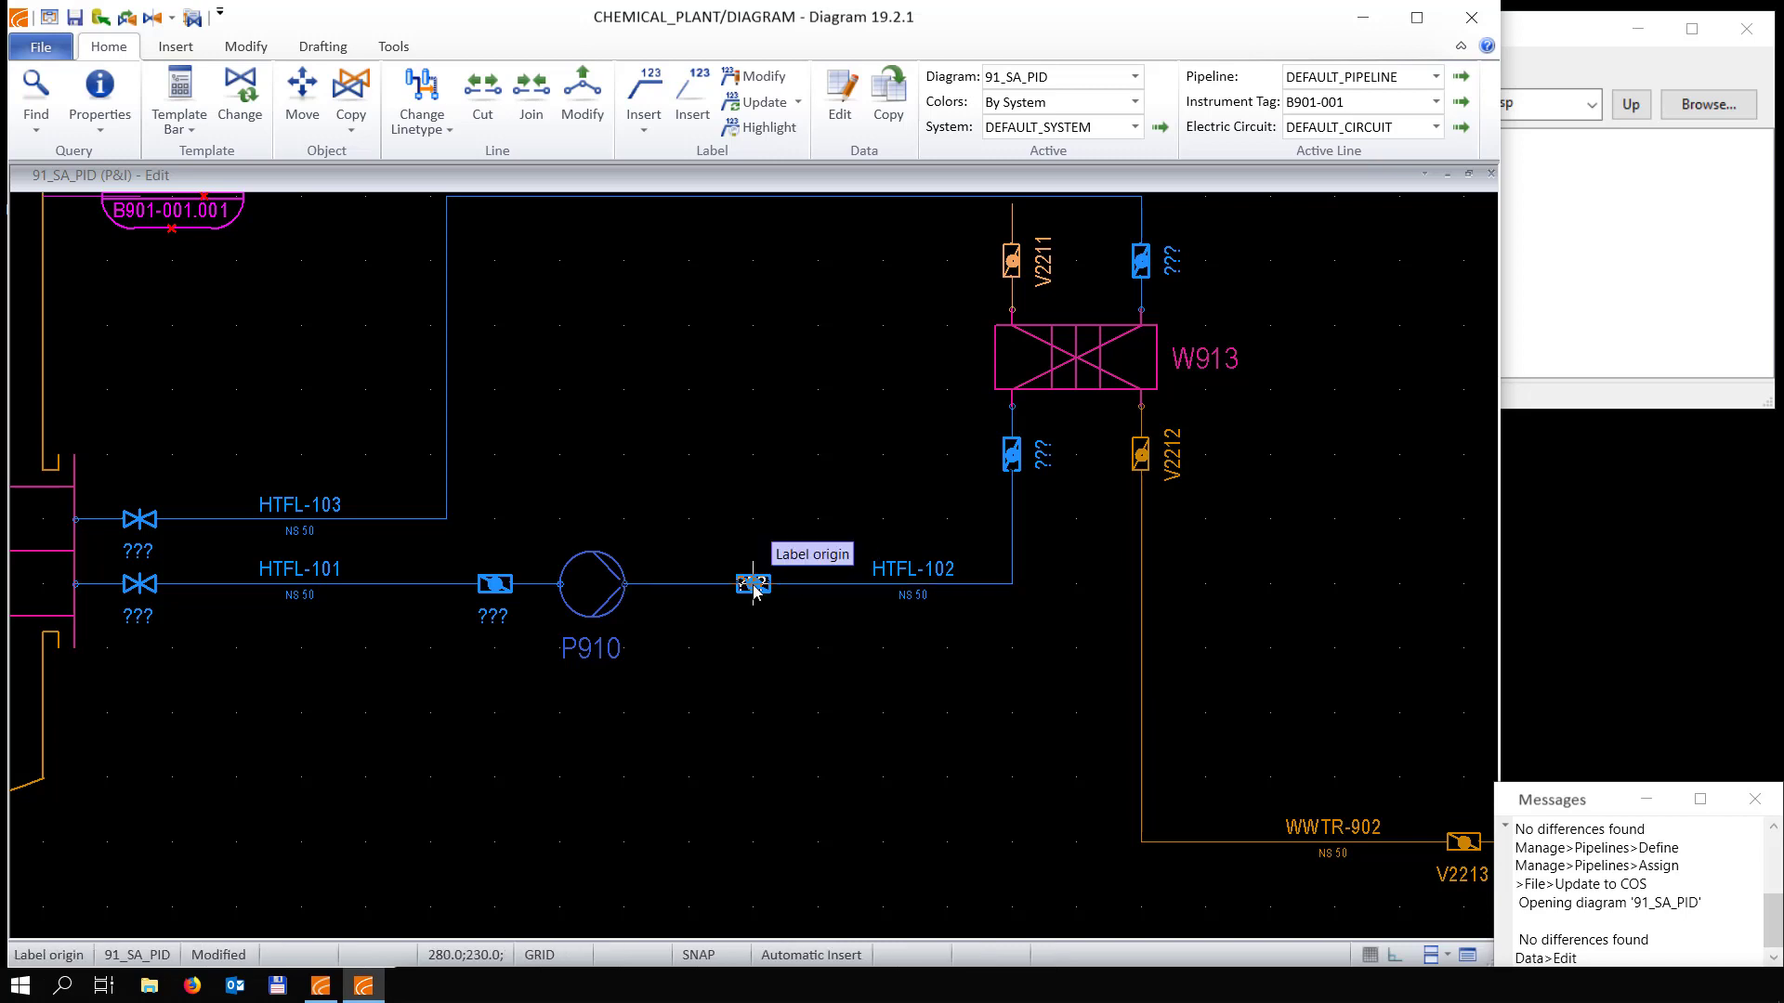
{"action": "left_click", "coordinate": [753, 615]}
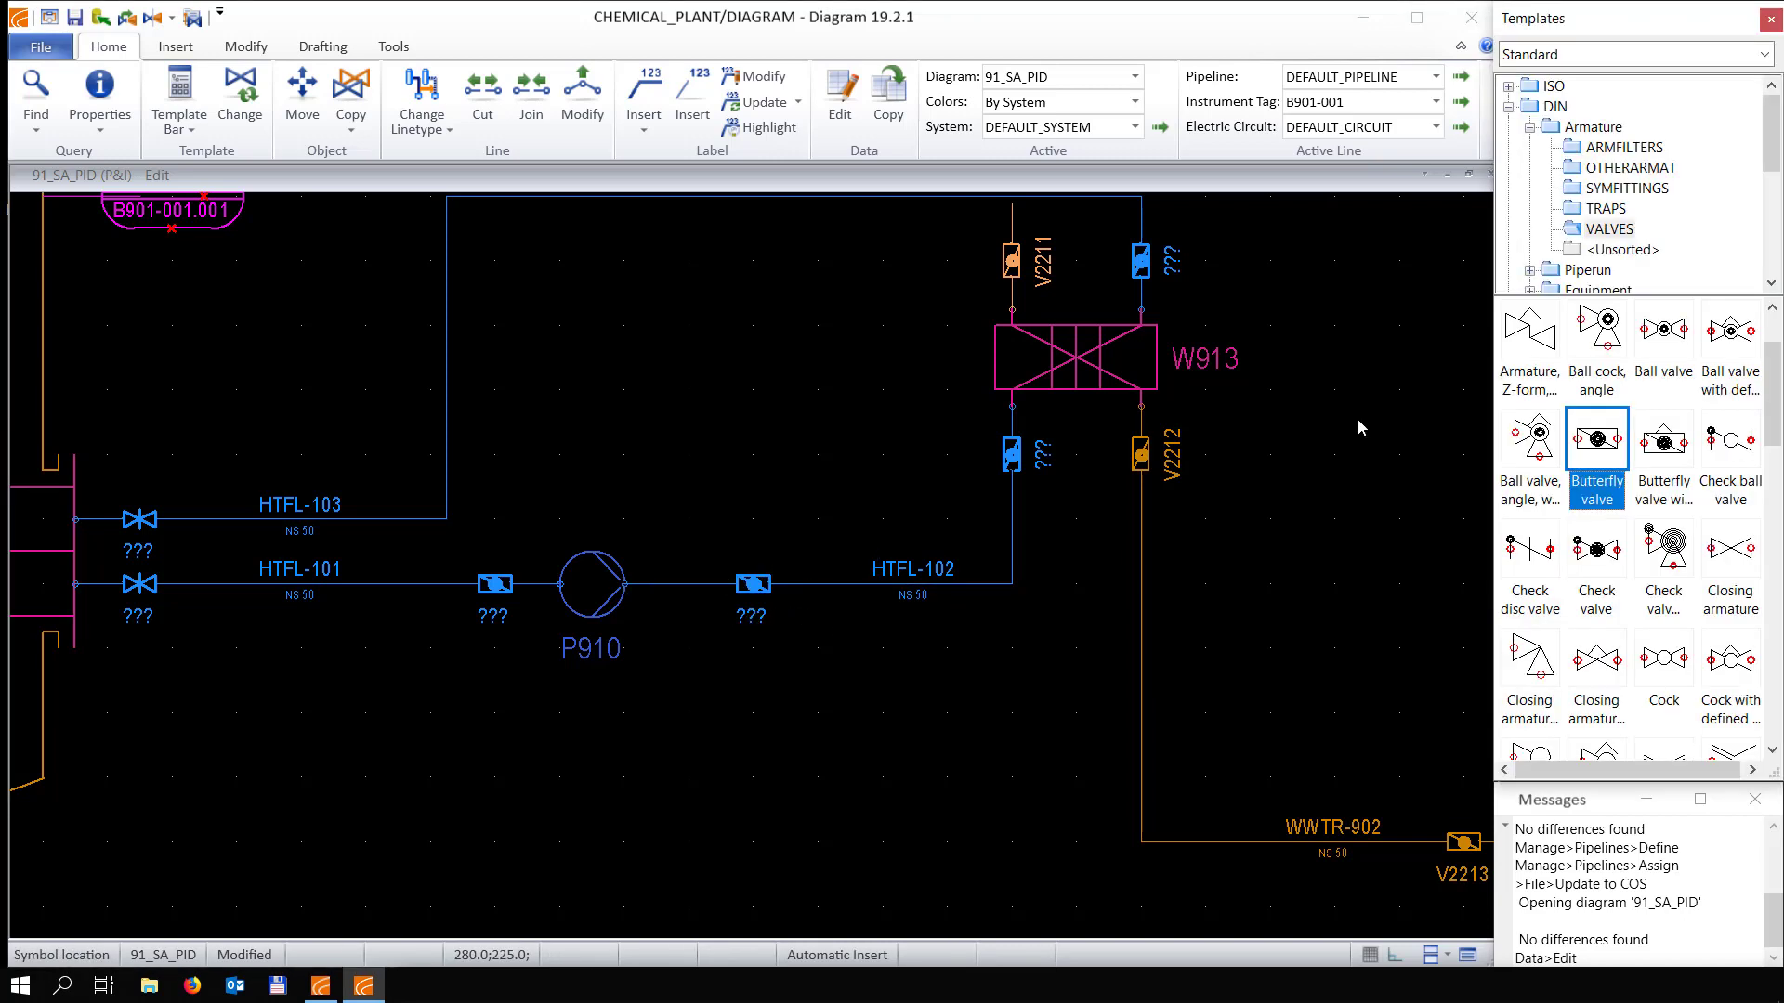
Insert a check disc valve on HTFL-102 between P910 and the butterfly valve, with its label below, and end insertion
{"action": "left_click", "coordinate": [1533, 550]}
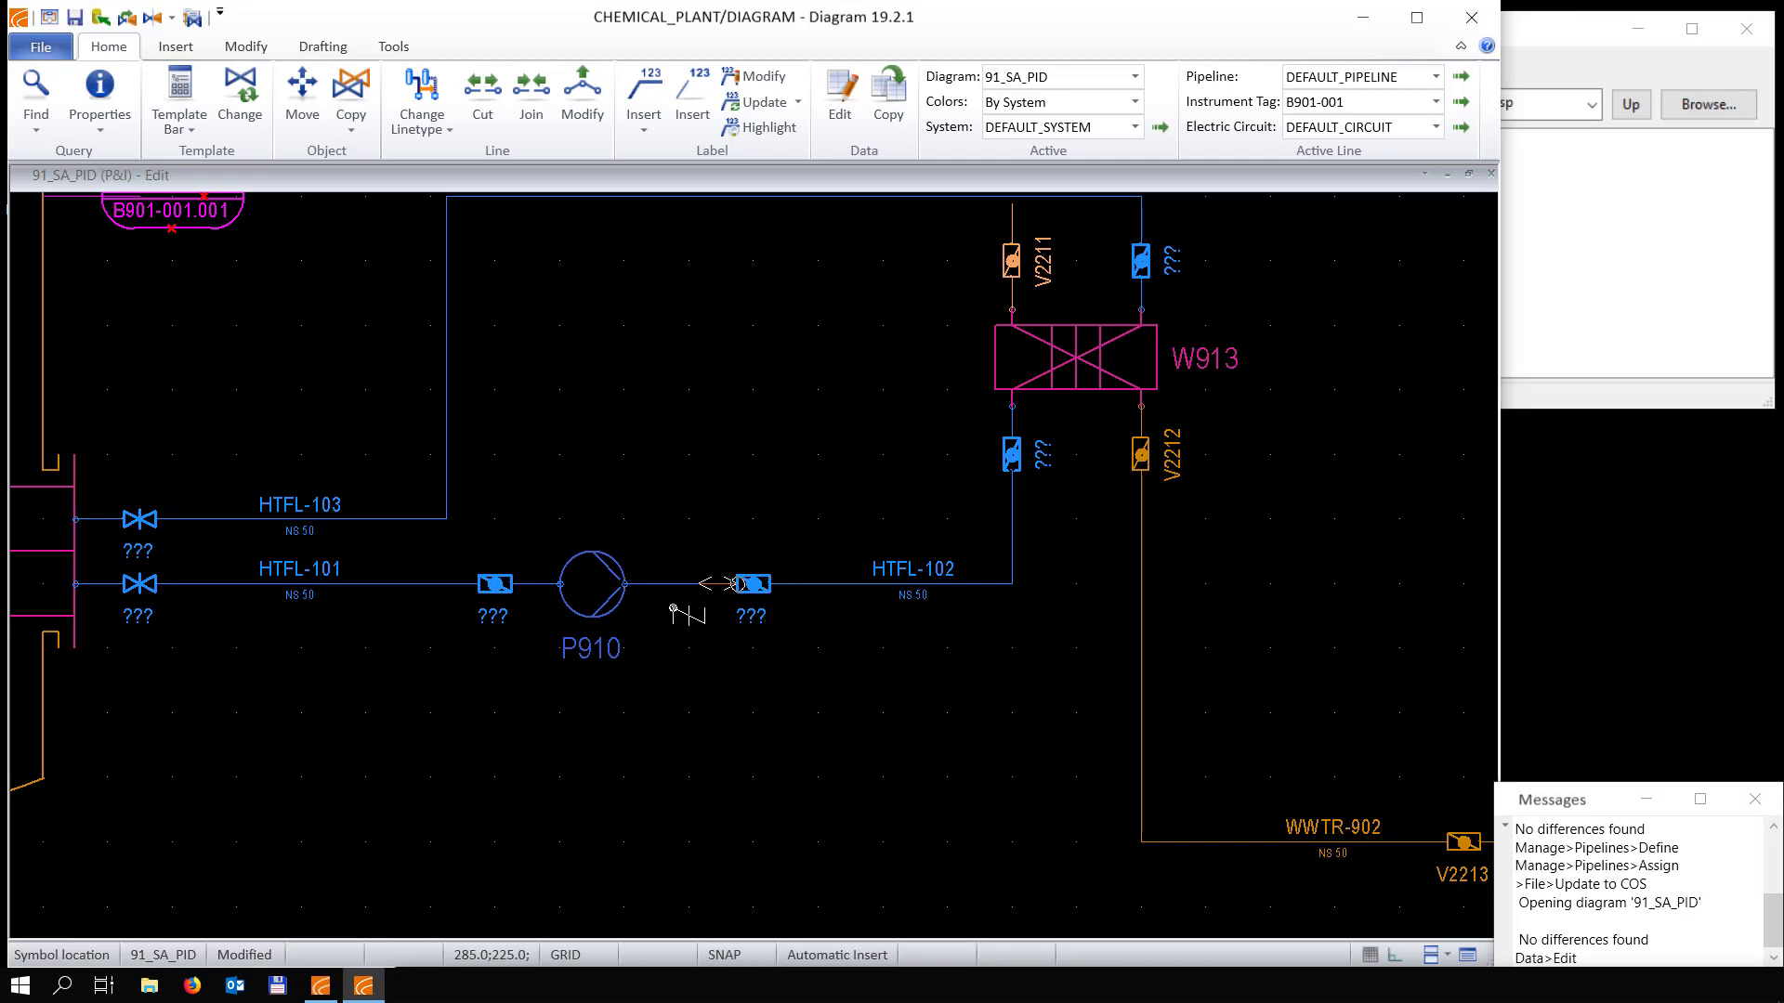
{"action": "left_click", "coordinate": [673, 583]}
{"action": "left_click", "coordinate": [678, 621]}
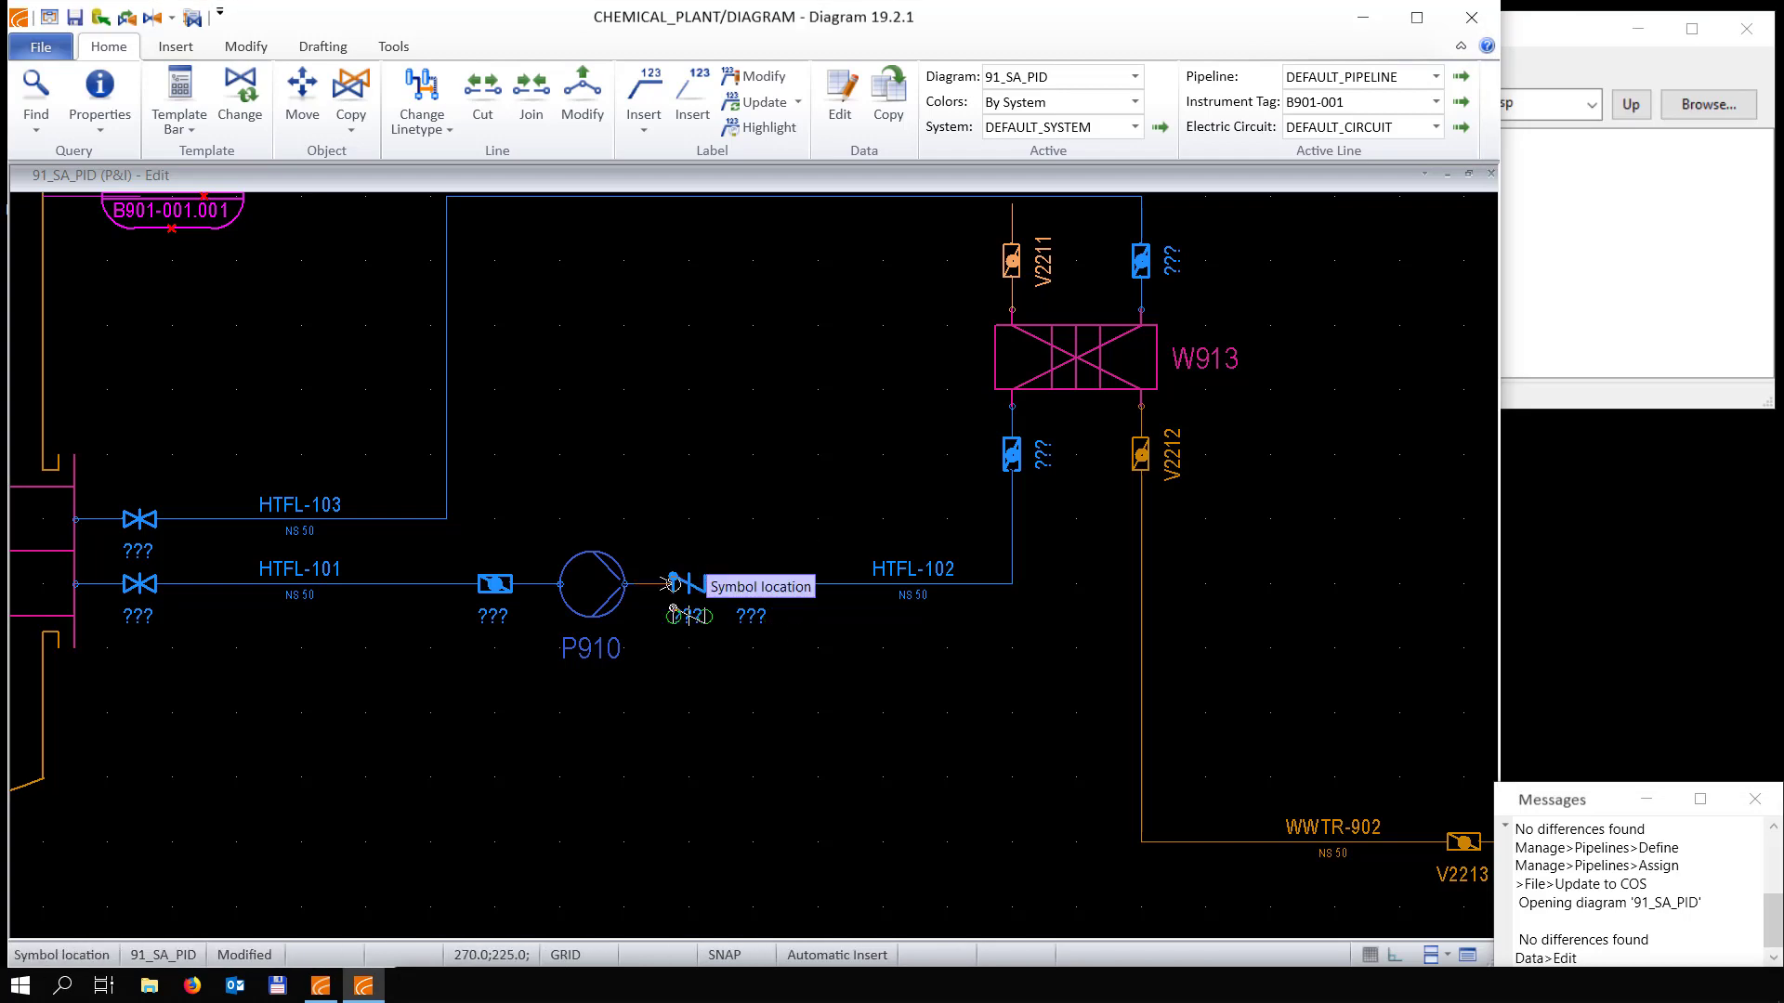
{"action": "scroll", "coordinate": [674, 624], "scroll_direction": "down", "scroll_amount": 2}
{"action": "scroll", "coordinate": [741, 530], "scroll_direction": "down", "scroll_amount": 1}
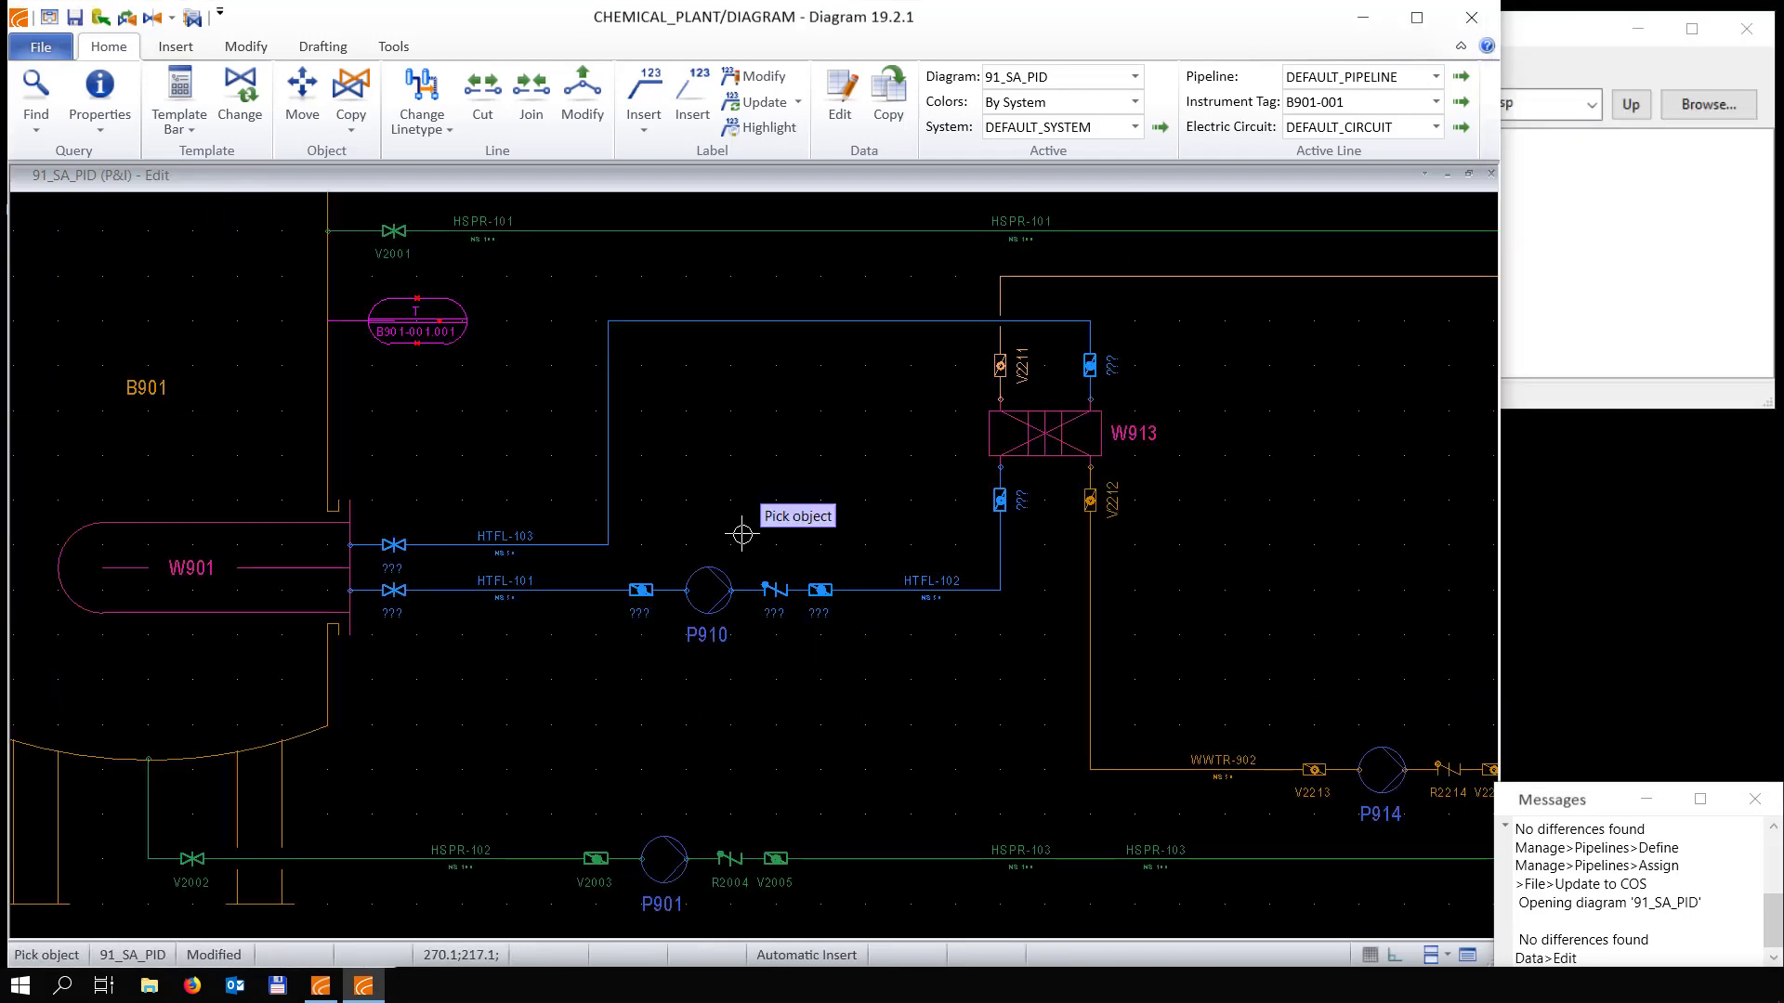
{"action": "scroll", "coordinate": [688, 505], "scroll_direction": "down", "scroll_amount": 3}
{"action": "key", "text": "Escape"}
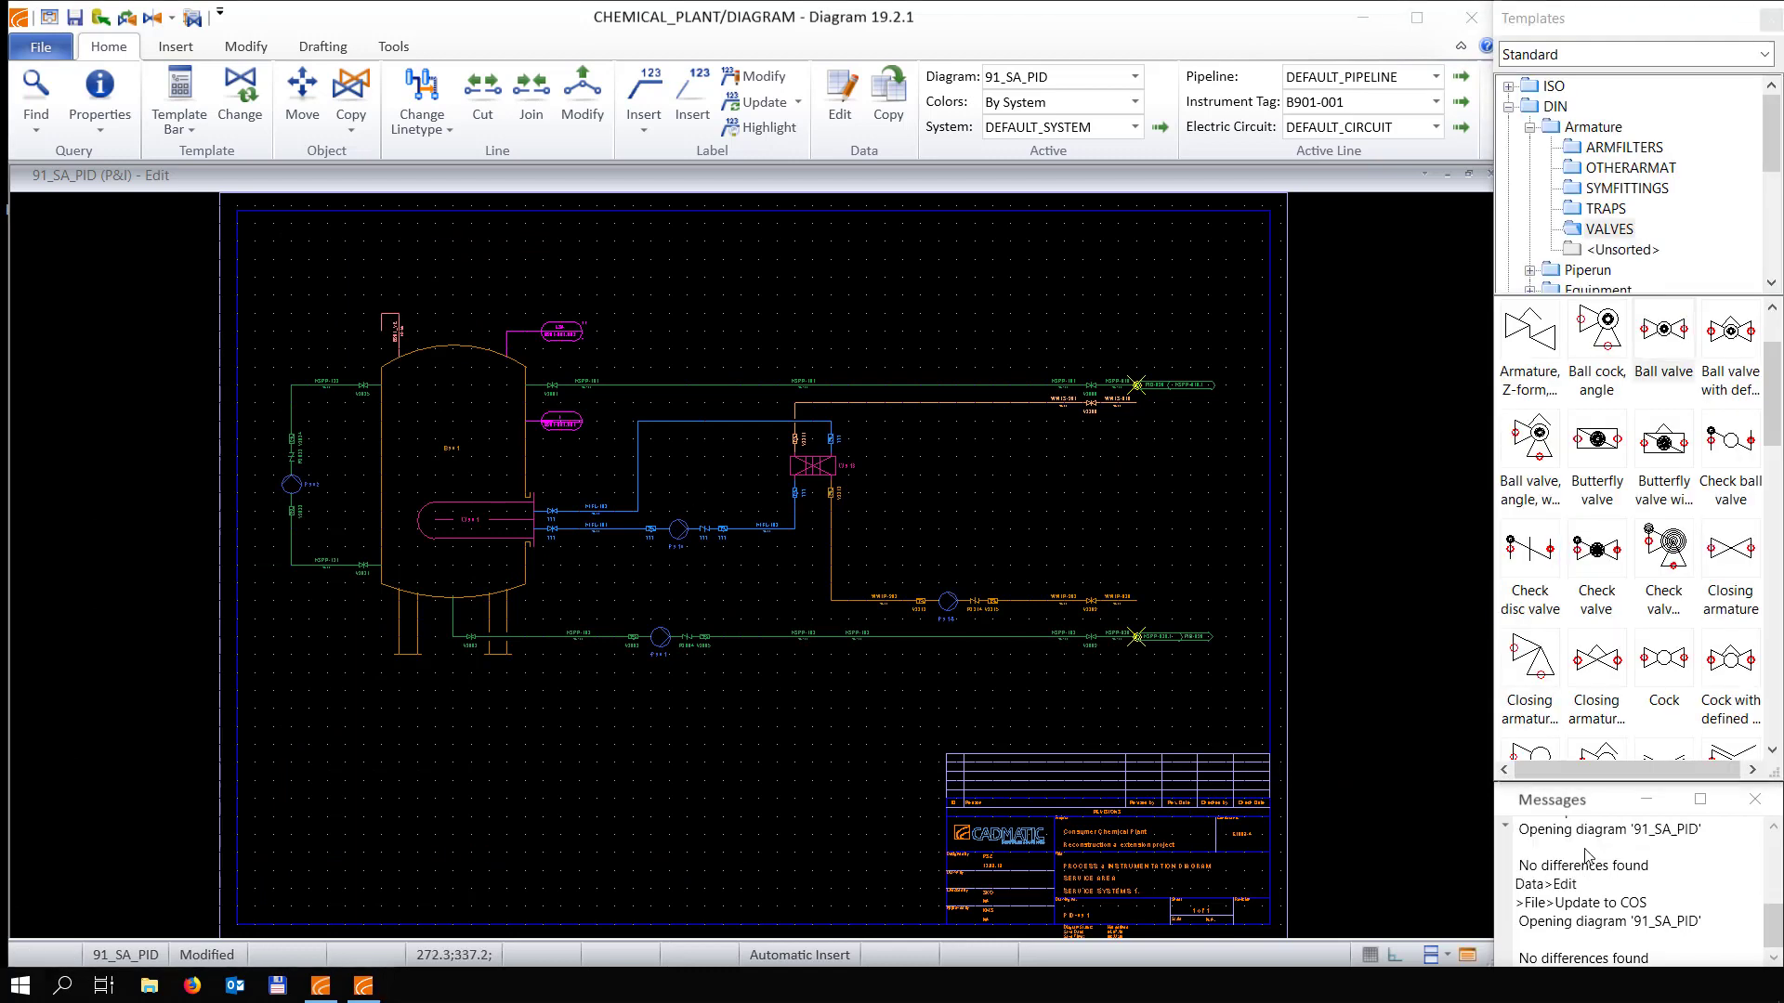
Edit the data of the gate valve on HTFL-101 and set its PosId to V2201
{"action": "scroll", "coordinate": [589, 561], "scroll_direction": "up", "scroll_amount": 4}
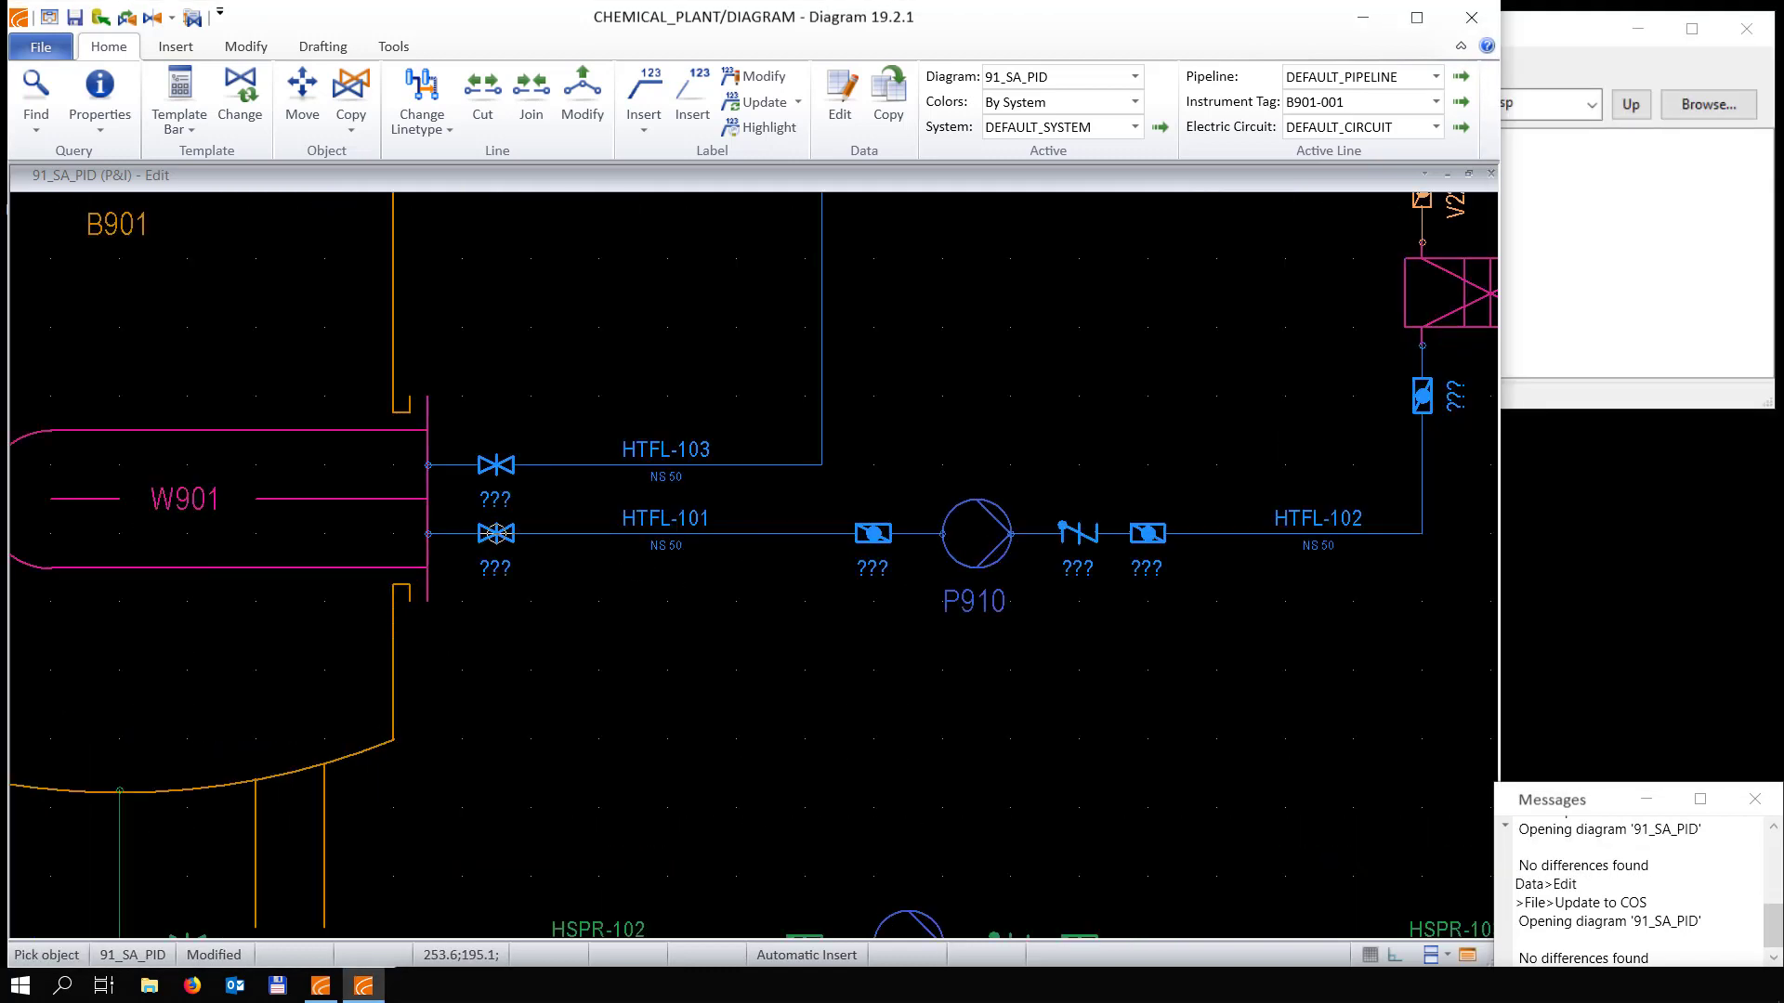
{"action": "right_click", "coordinate": [495, 534]}
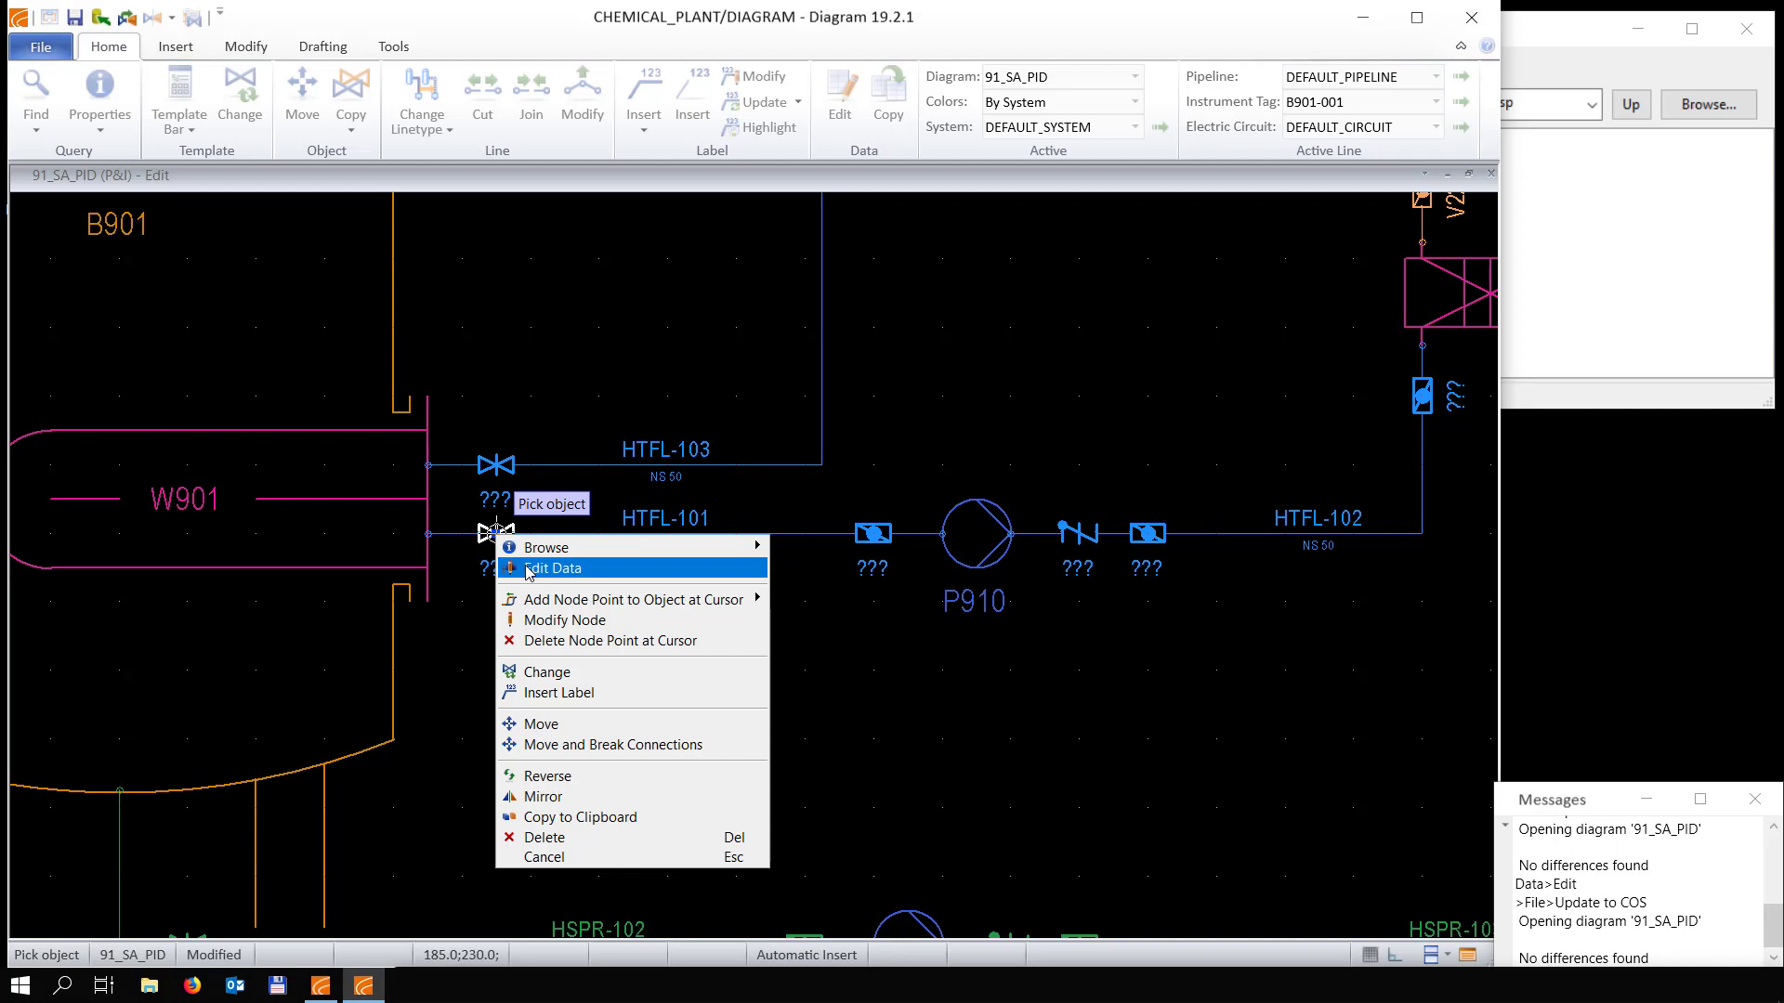
{"action": "left_click", "coordinate": [527, 569]}
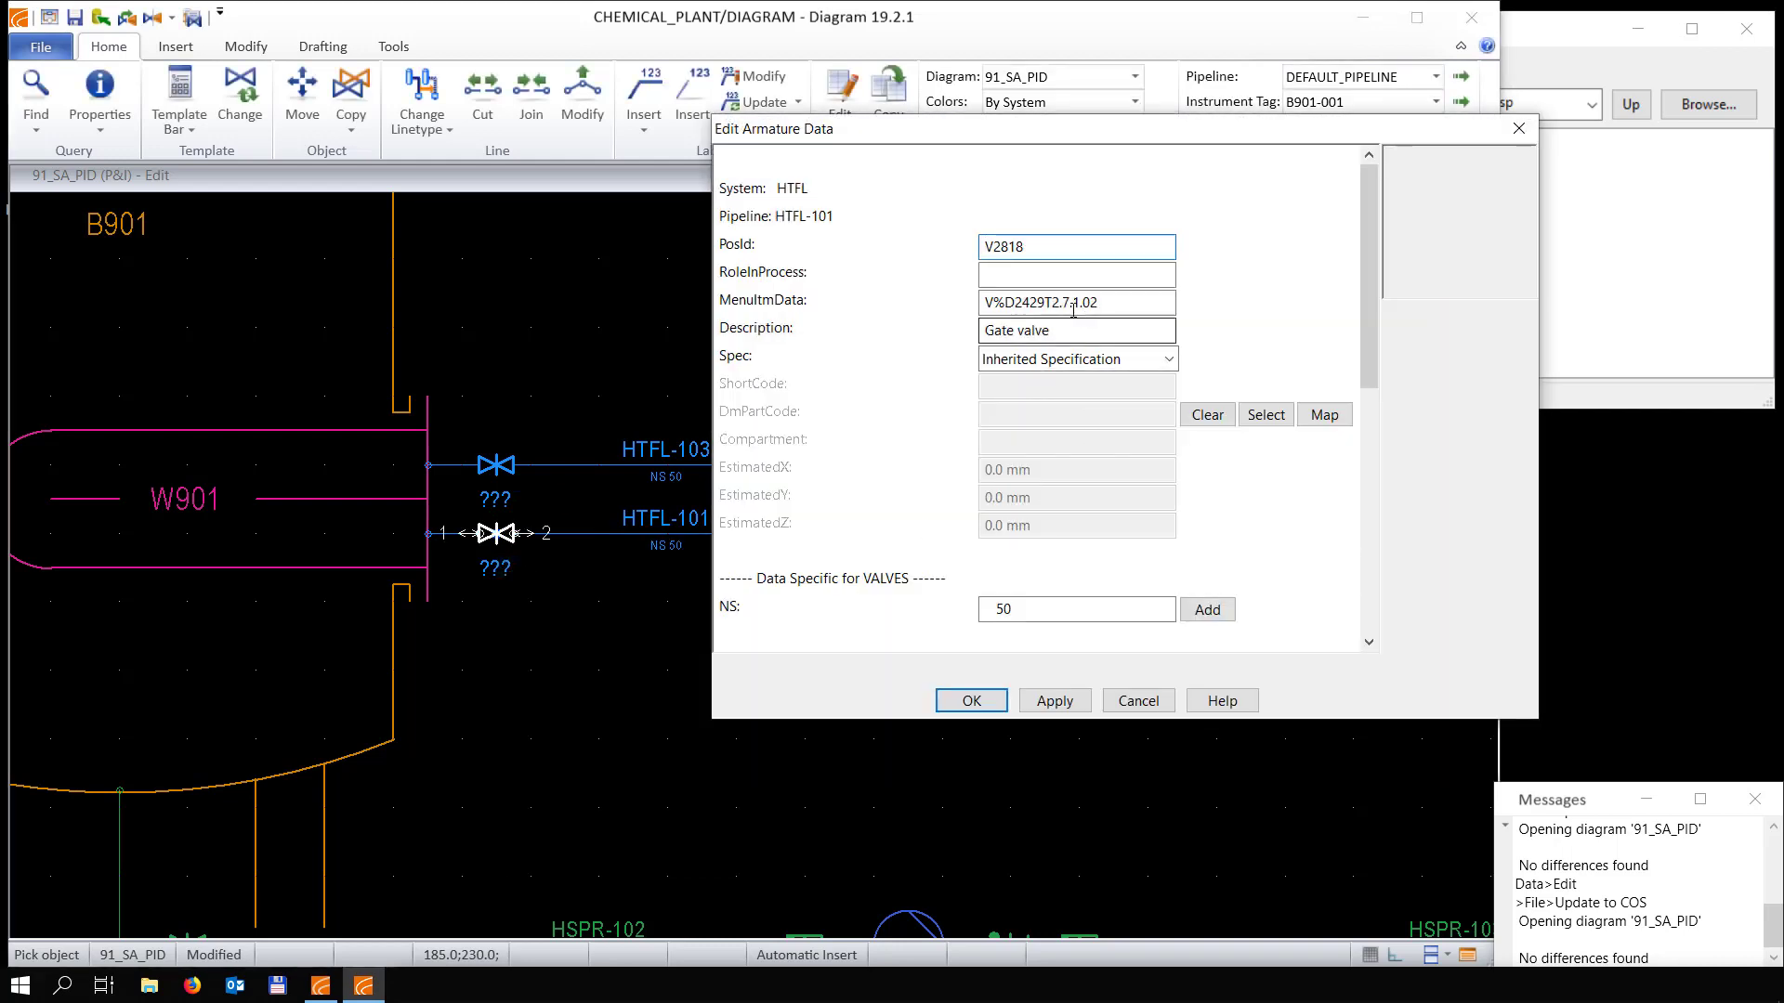
{"action": "left_click_drag", "start_coordinate": [1000, 246], "coordinate": [1103, 254]}
{"action": "key", "text": "Return"}
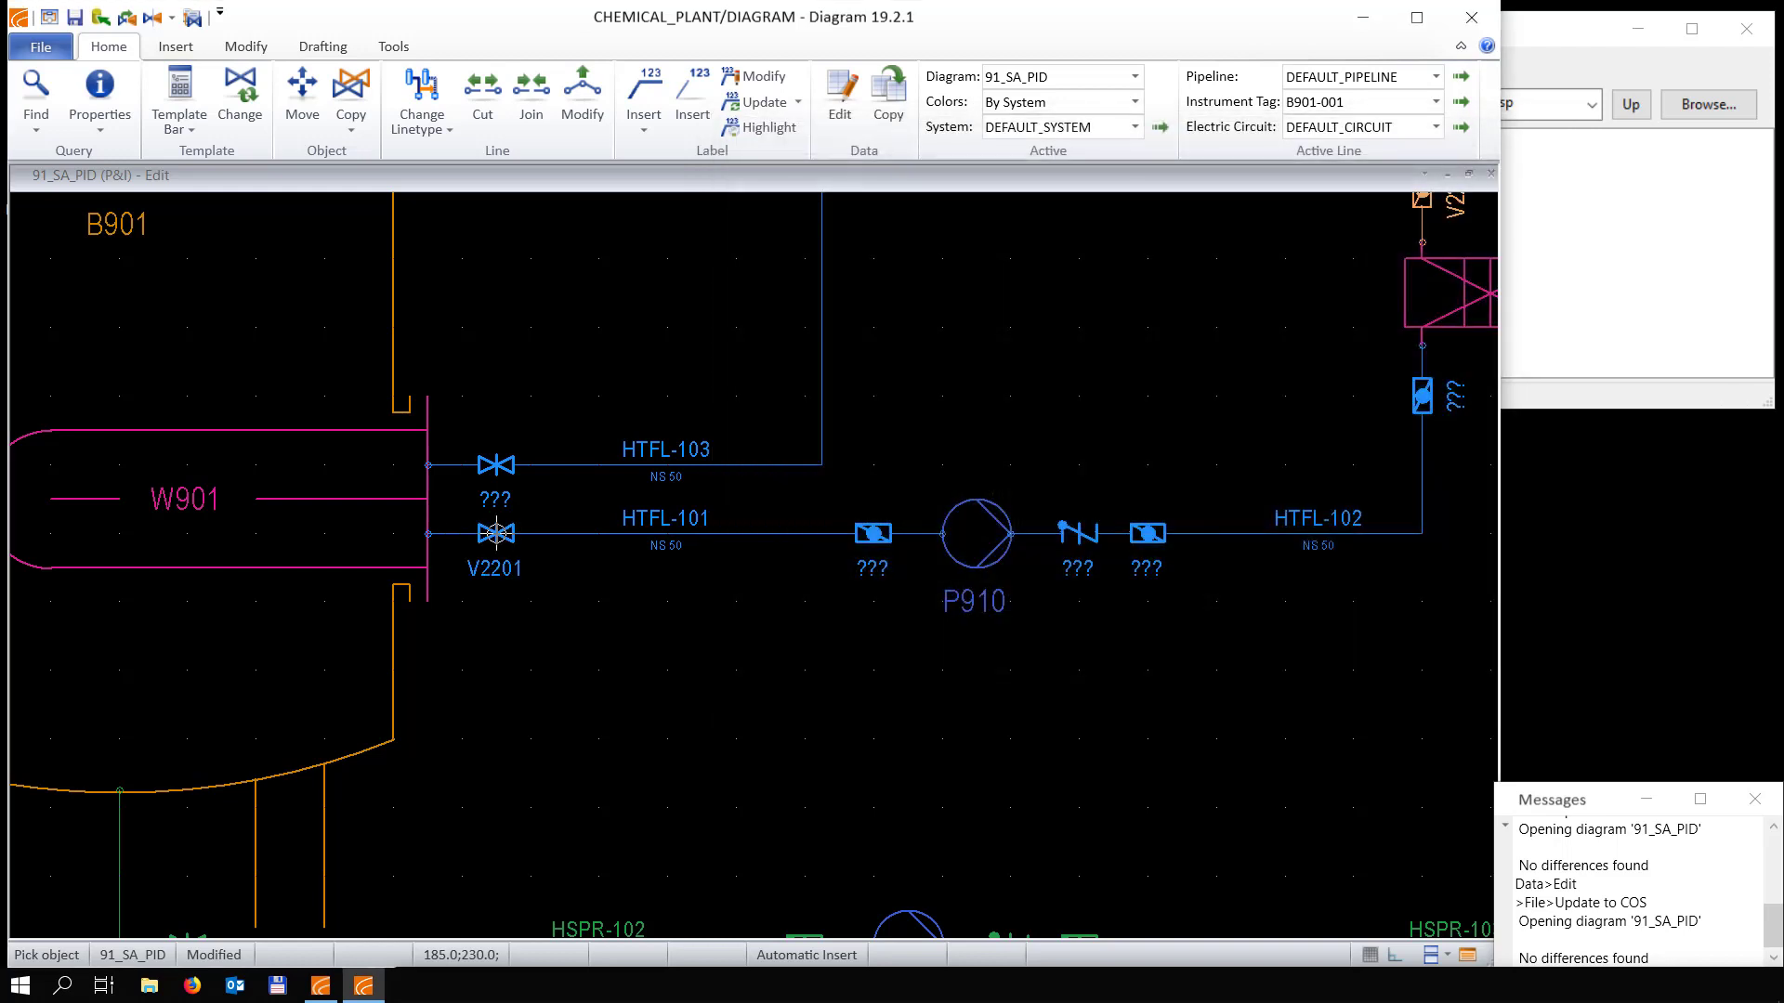
Assign PosId V2202 to the butterfly valve before P910 and V2204 to the butterfly valve after it
{"action": "right_click", "coordinate": [873, 533]}
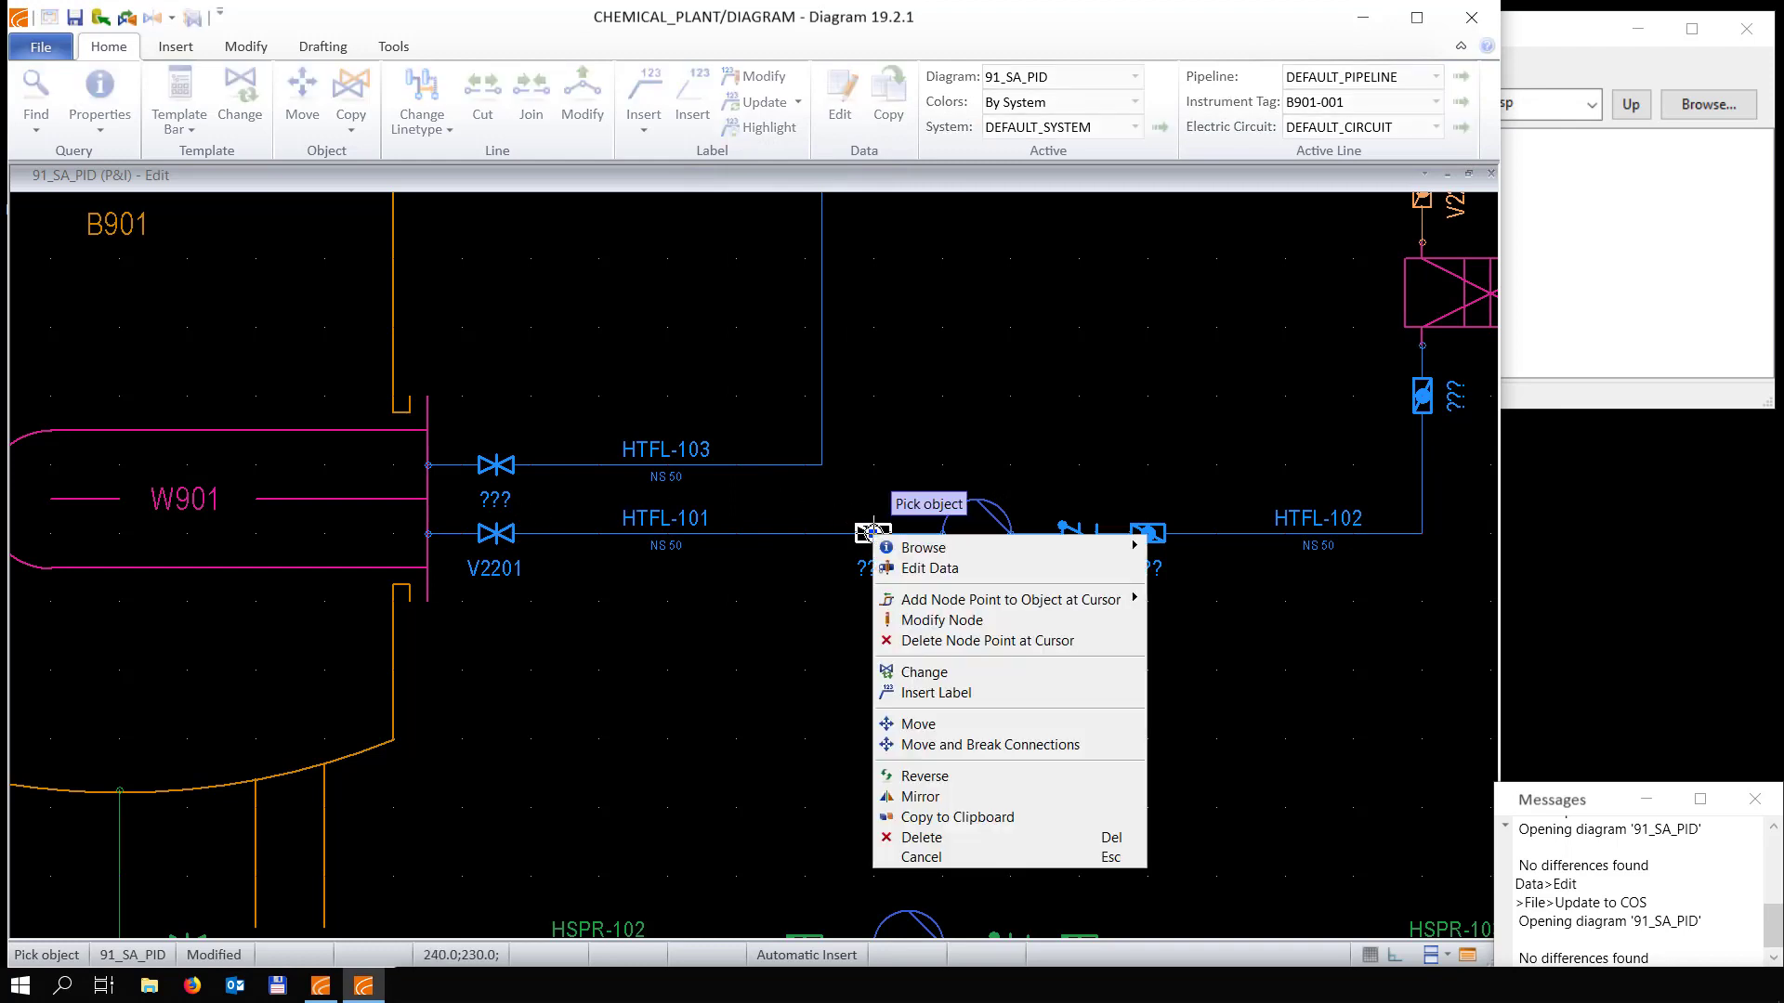
{"action": "left_click", "coordinate": [903, 568]}
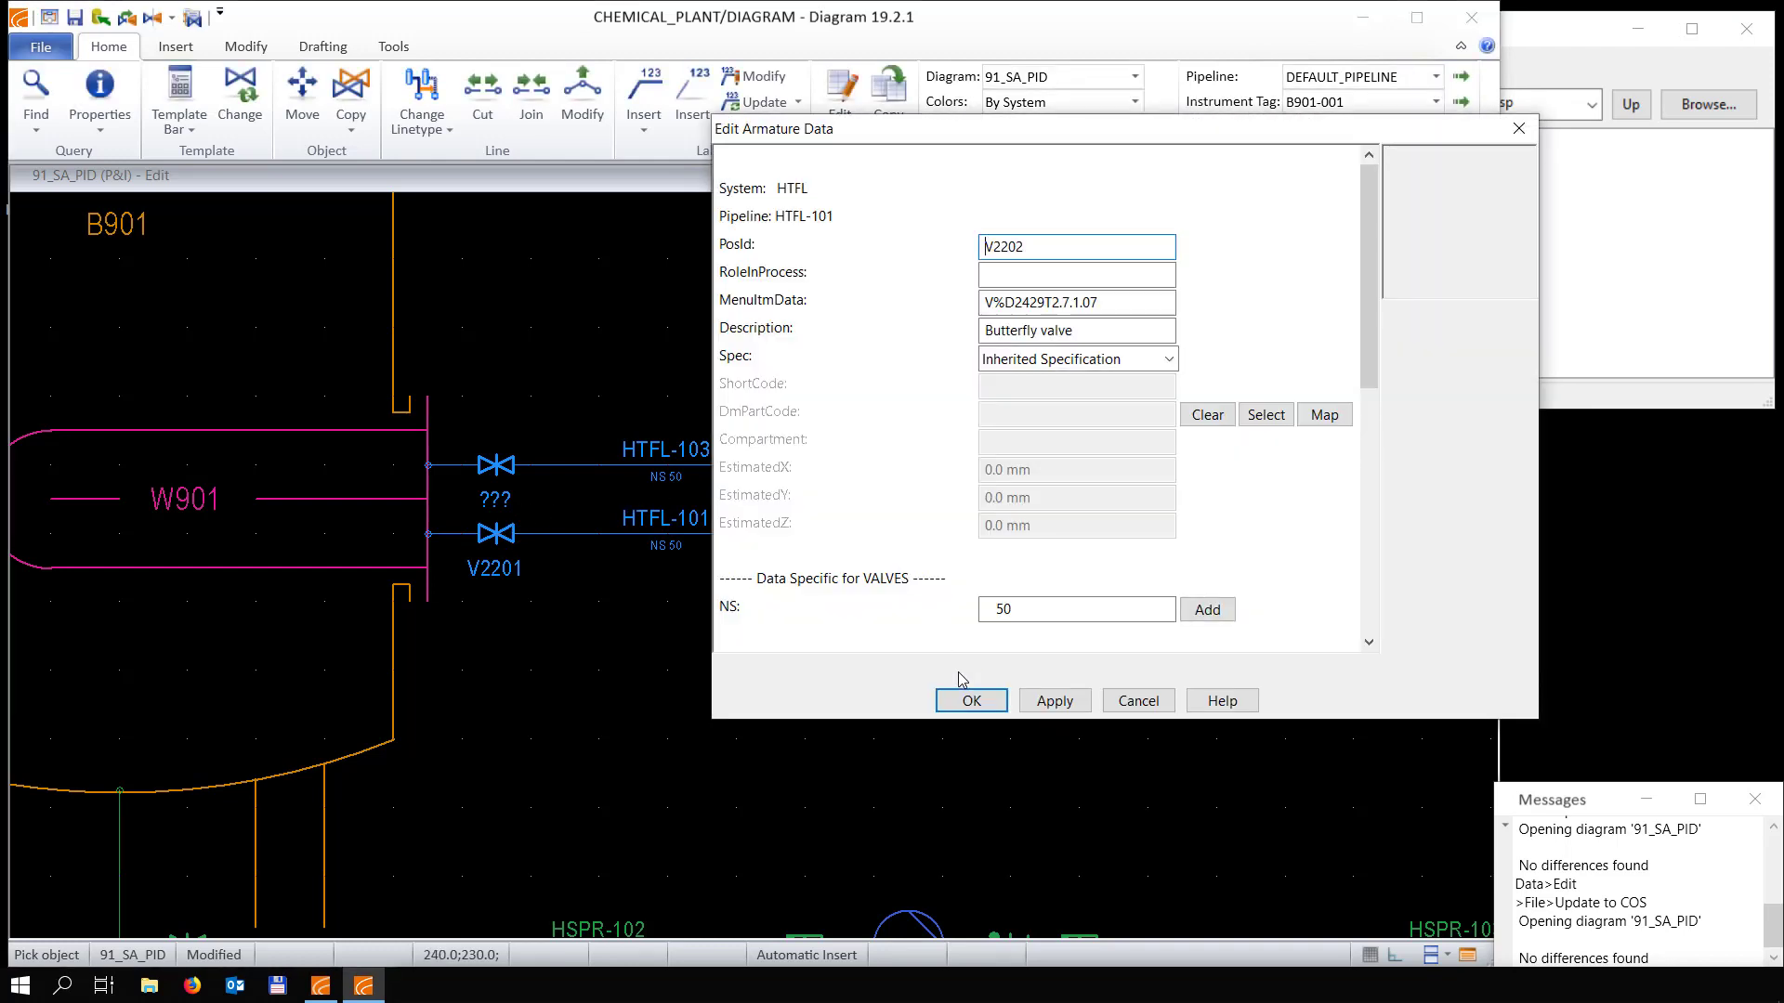
{"action": "left_click", "coordinate": [971, 700]}
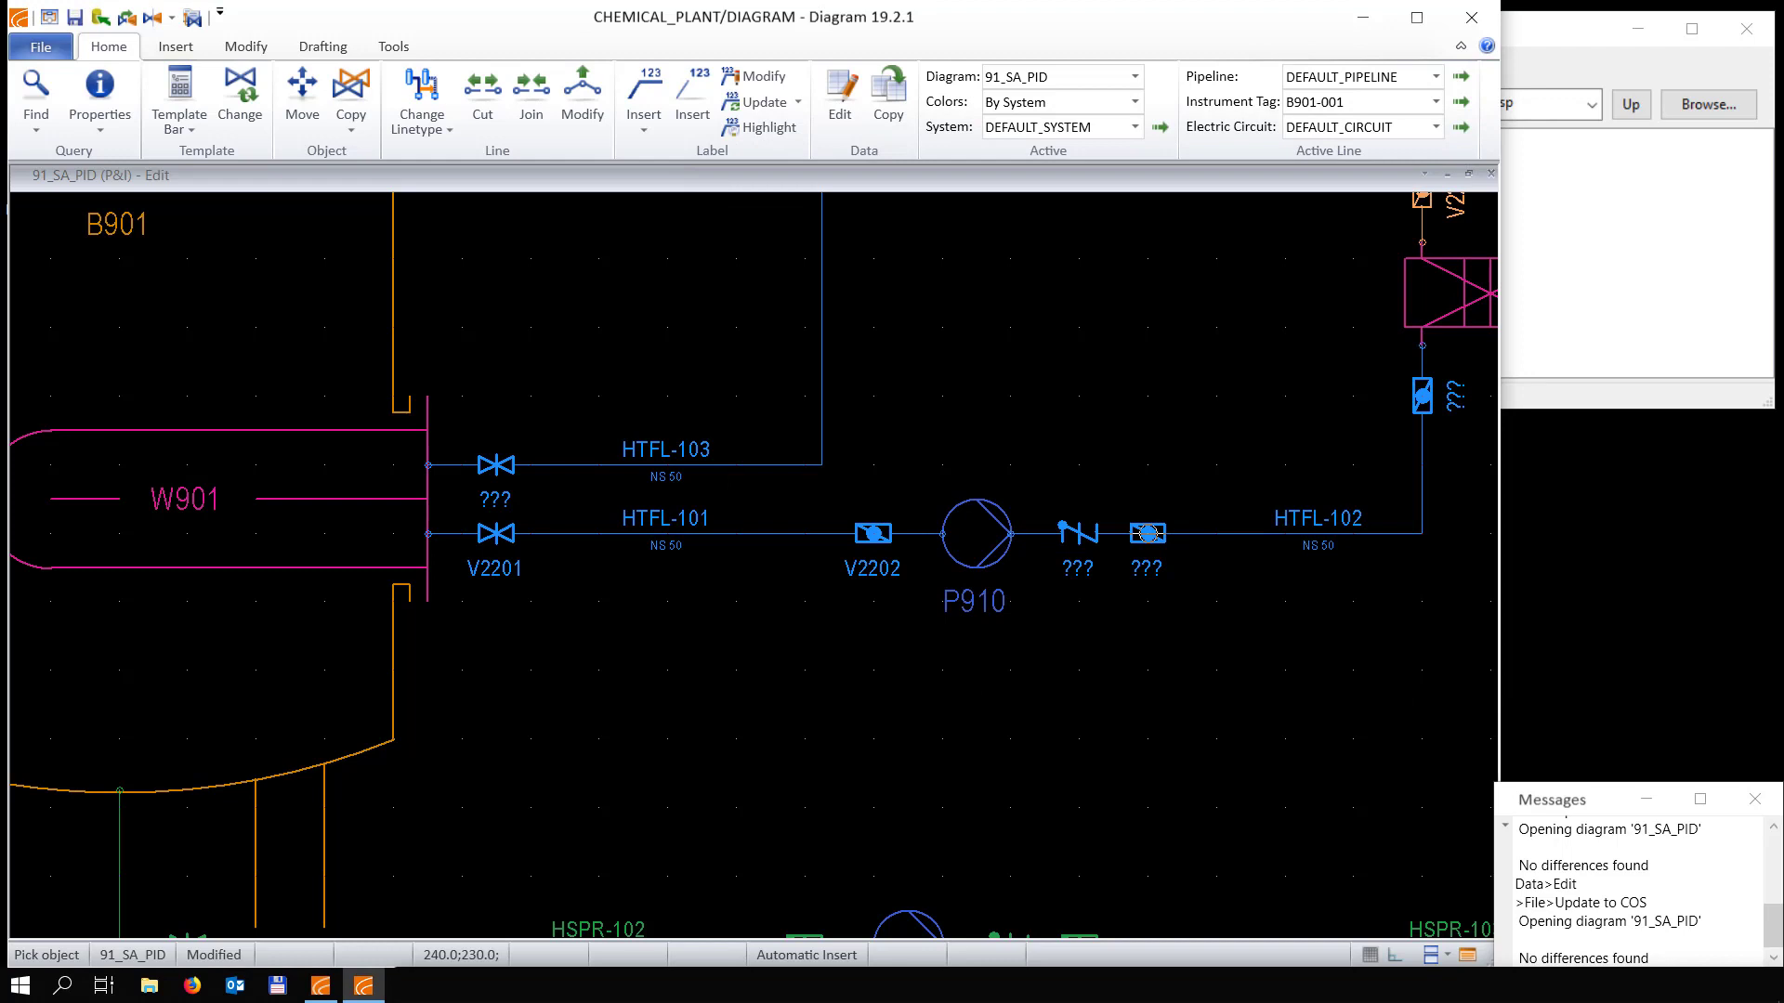
{"action": "right_click", "coordinate": [1145, 533]}
{"action": "left_click", "coordinate": [1176, 569]}
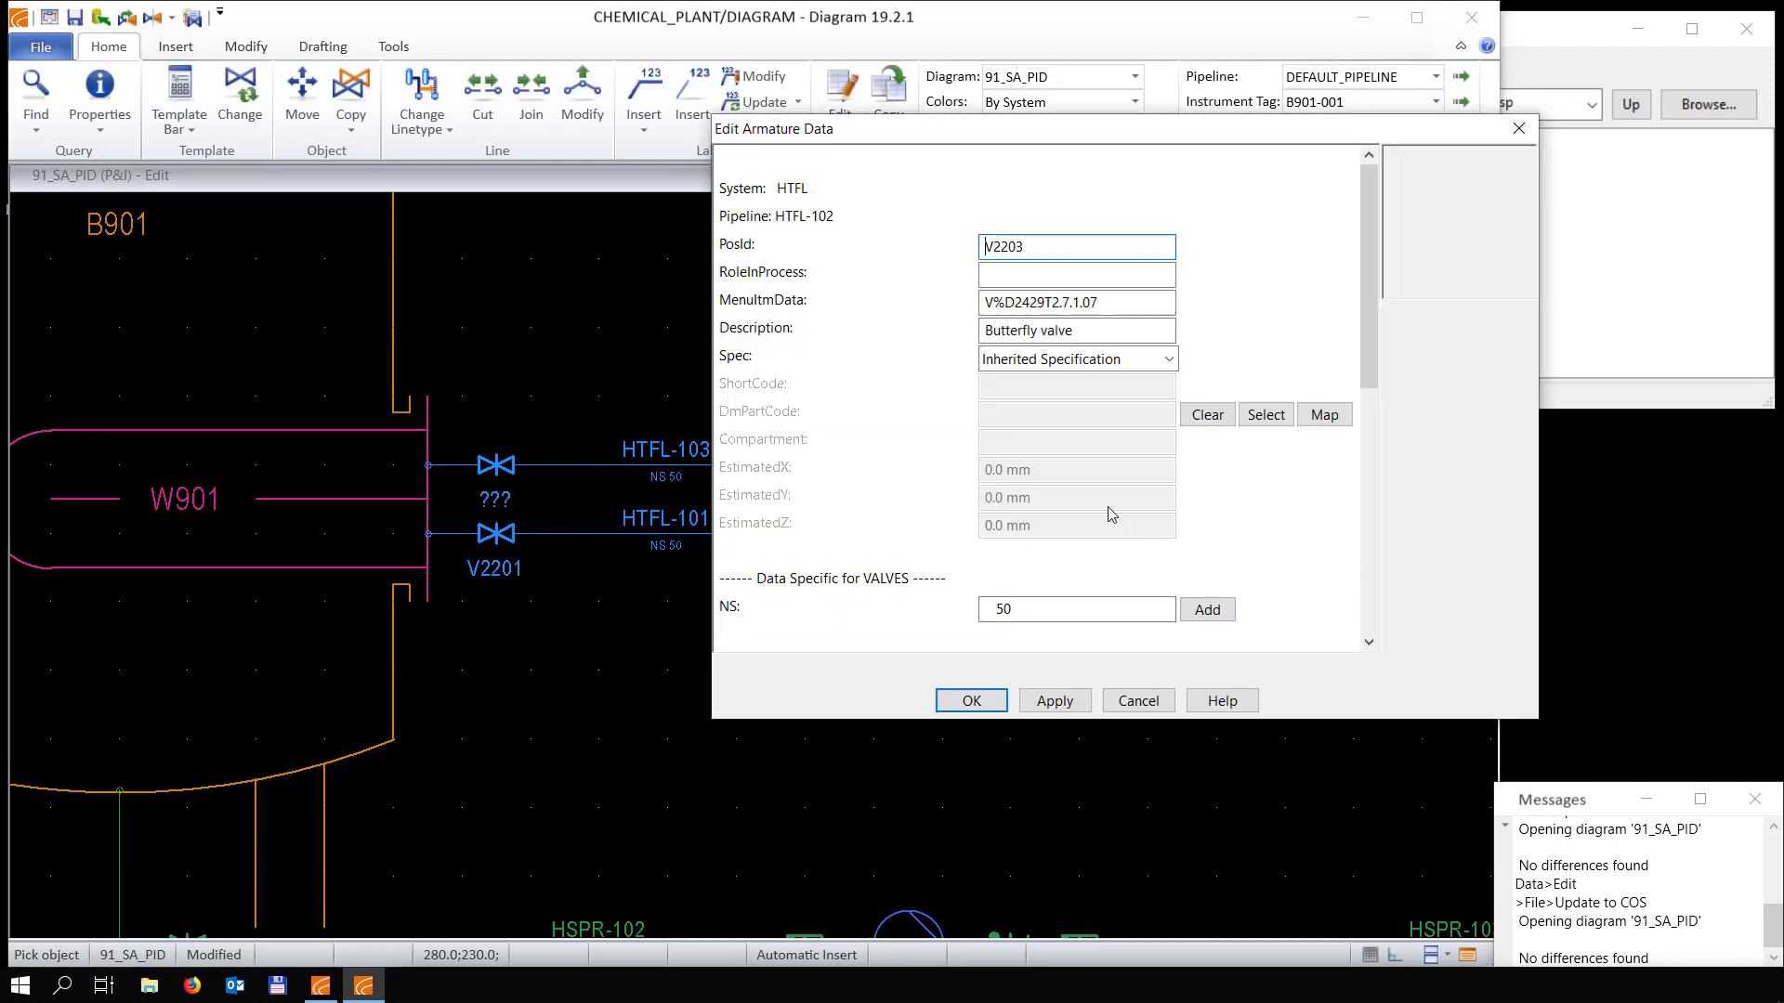
{"action": "left_click", "coordinate": [1051, 245]}
{"action": "key", "text": "Return"}
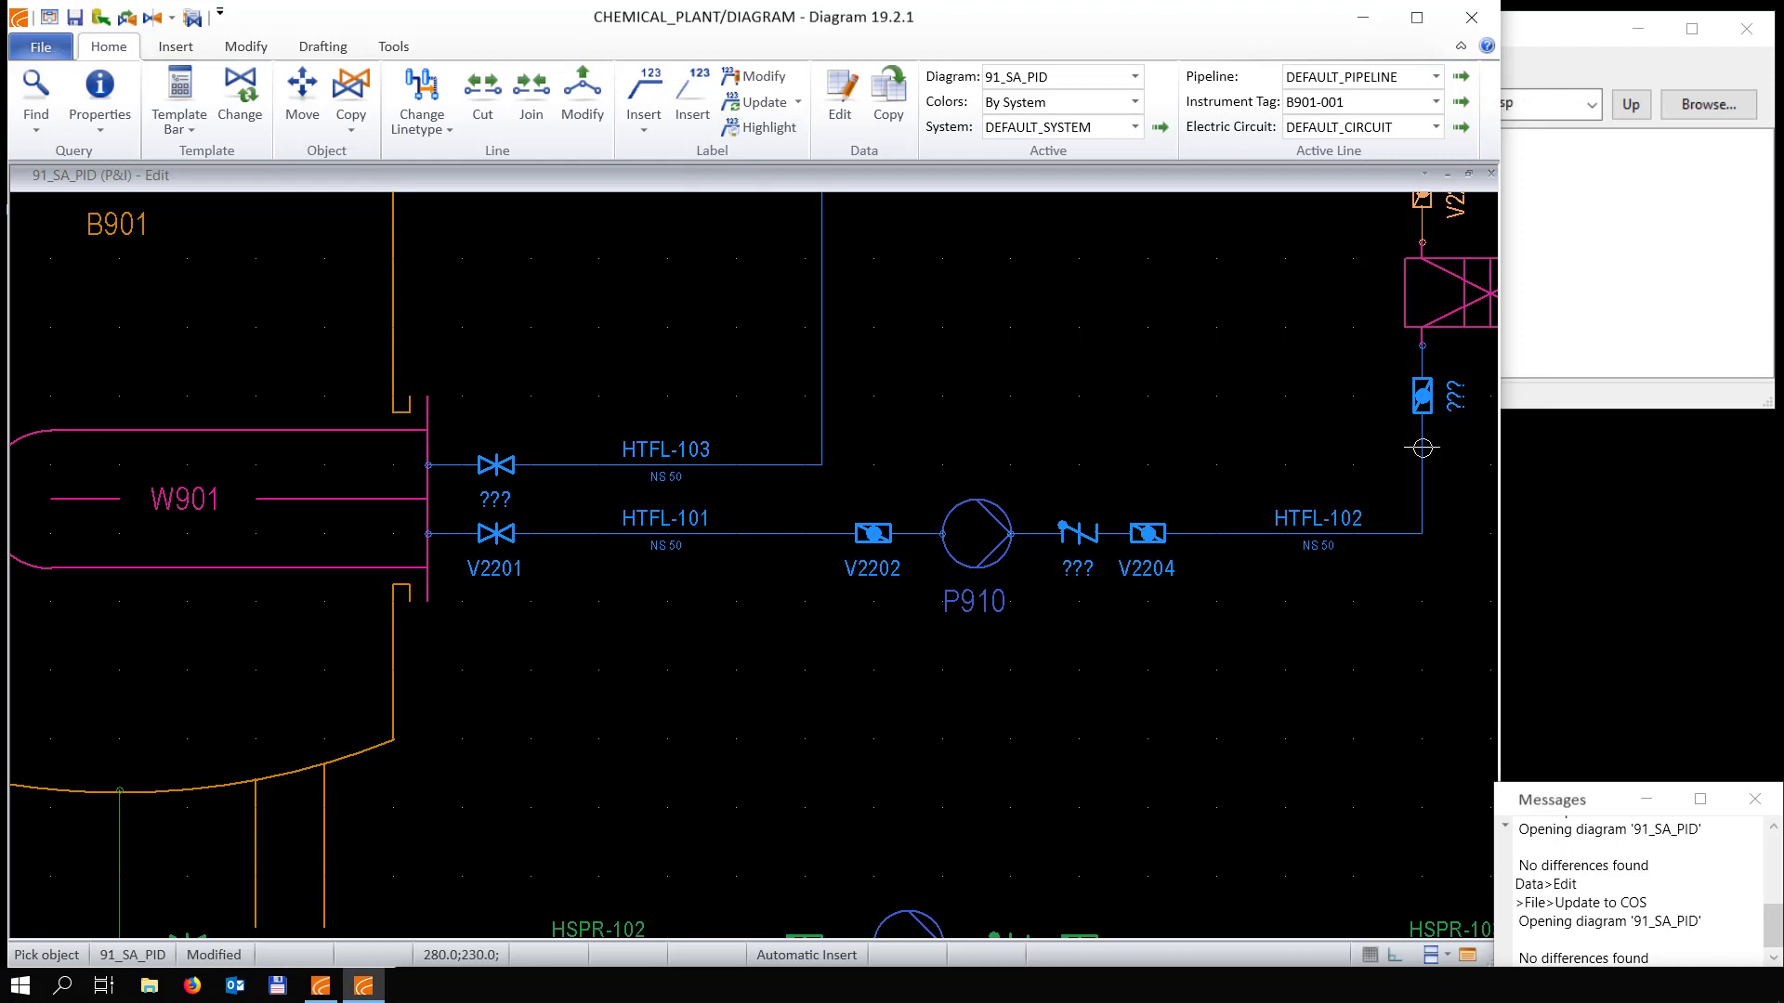
Assign PosId V2205 to the HTFL-102 butterfly valve at W913 and V2206 to the HTFL-103 butterfly valve there
{"action": "right_click", "coordinate": [1422, 396]}
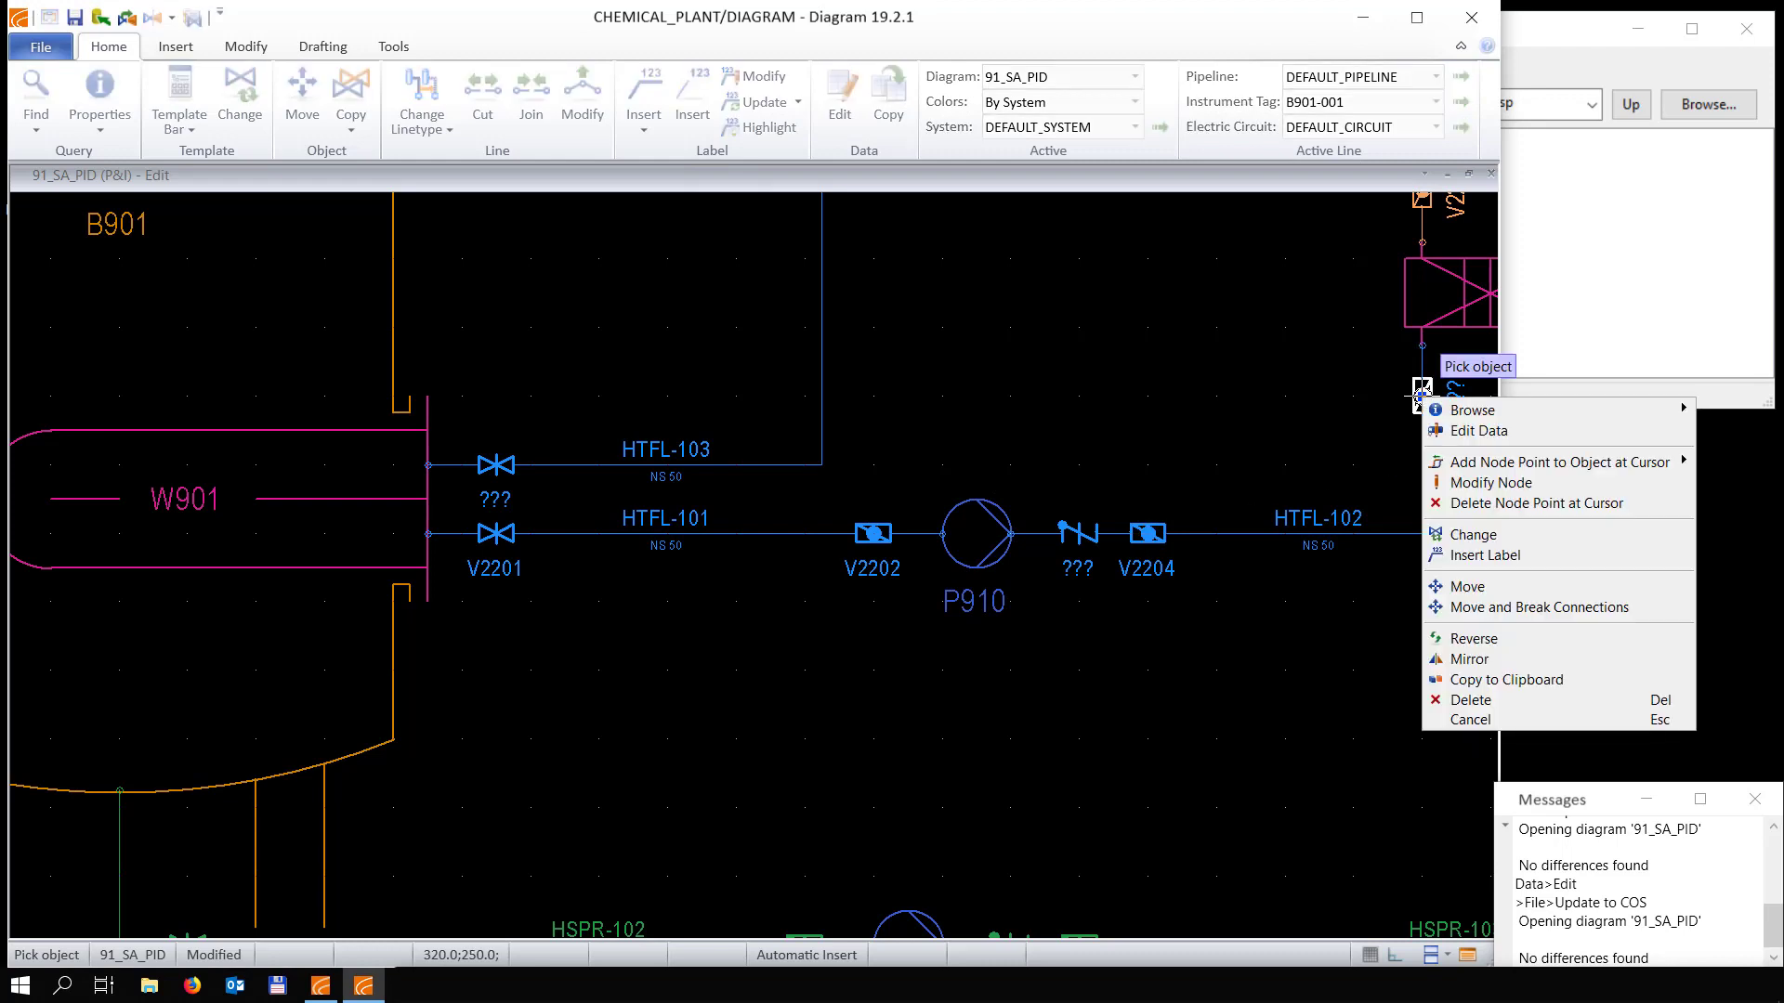
{"action": "left_click", "coordinate": [1451, 431]}
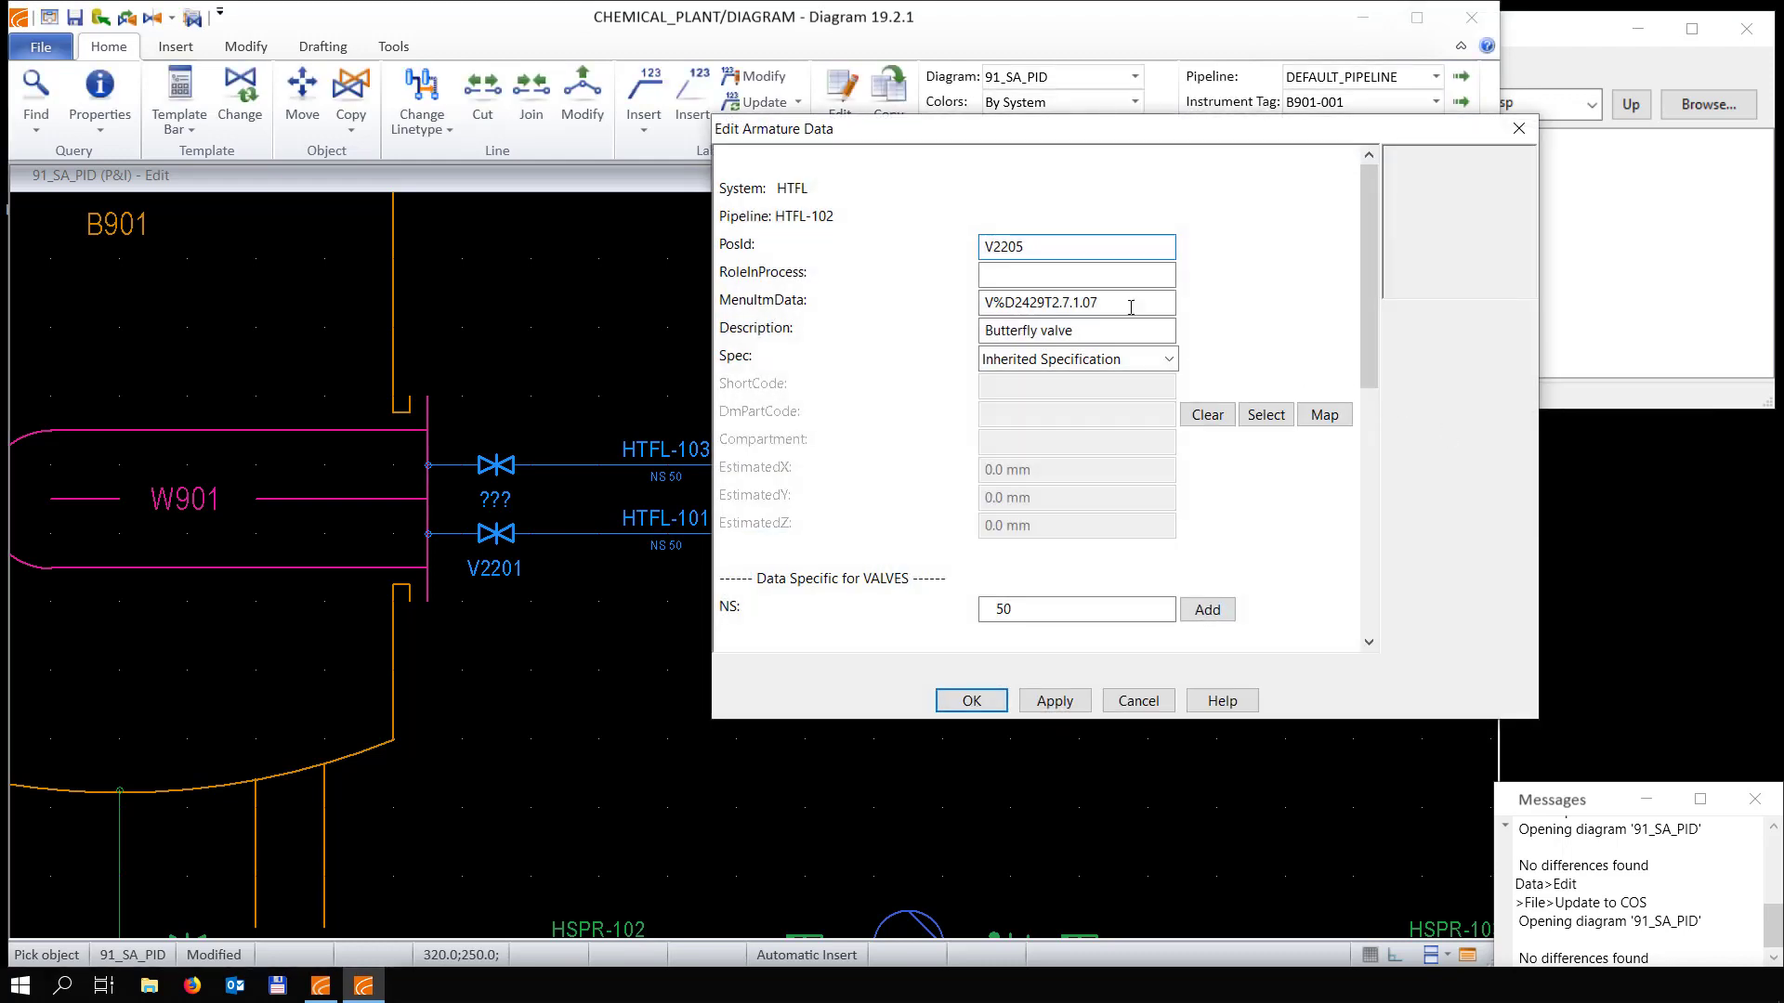
{"action": "left_click", "coordinate": [972, 701]}
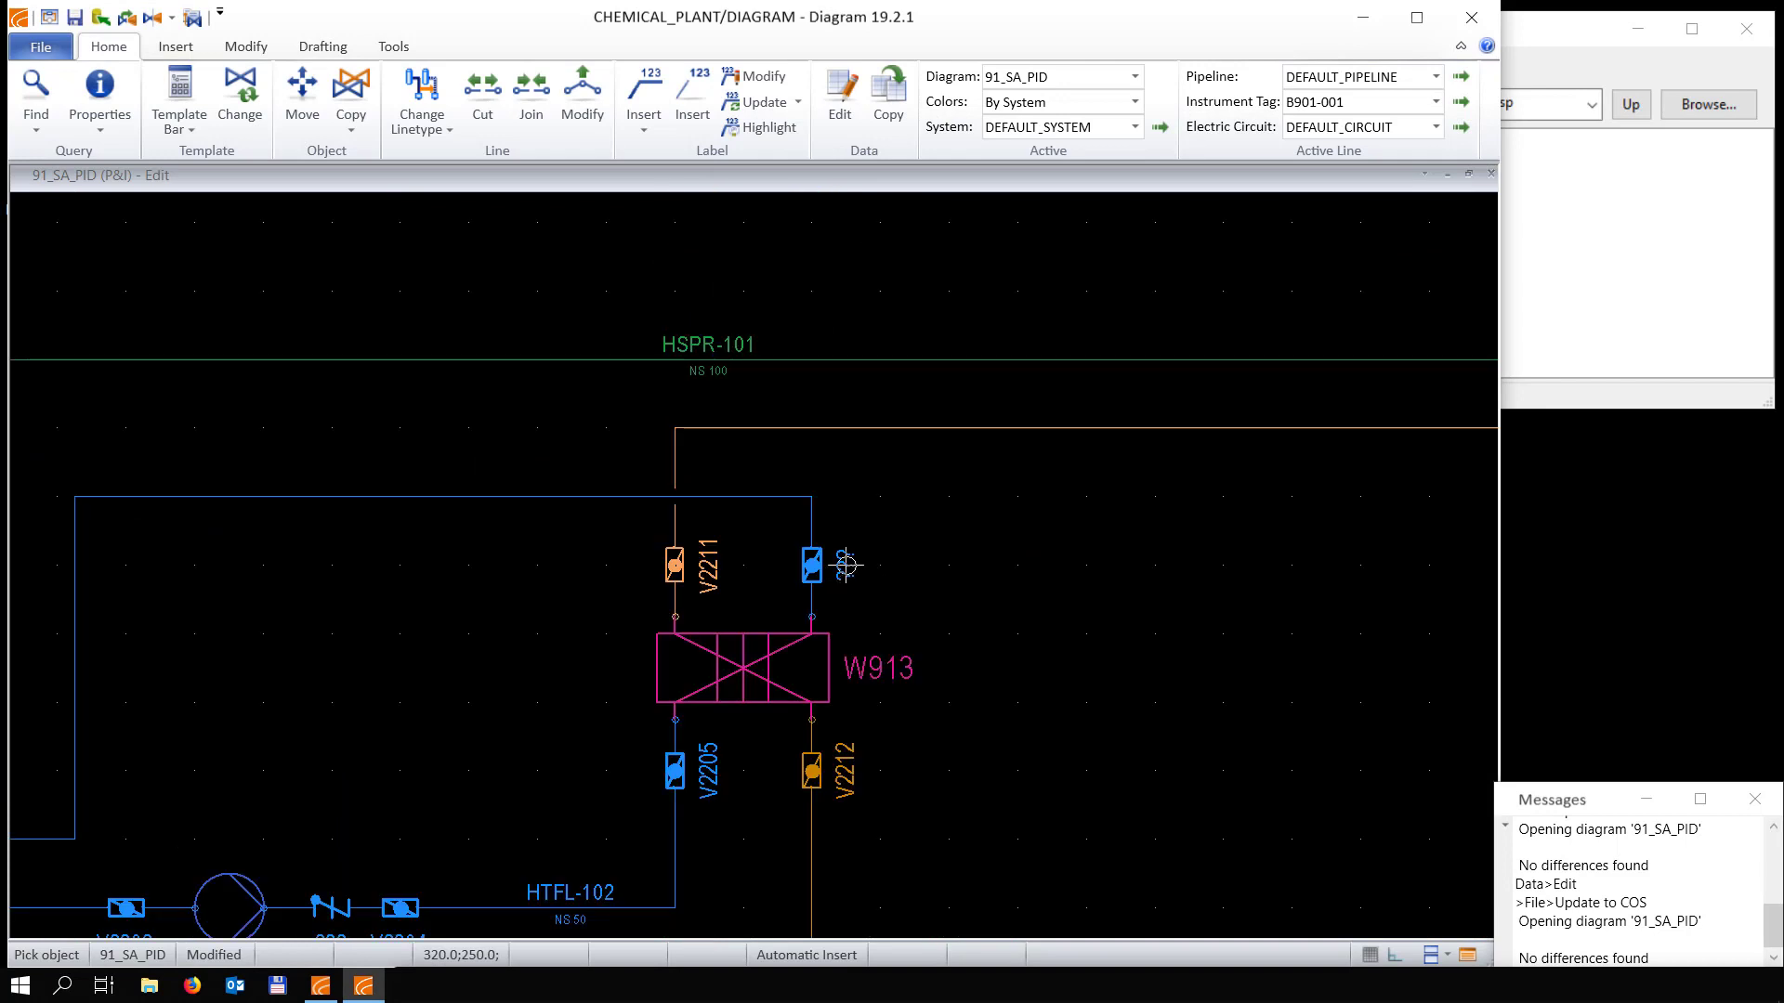
{"action": "right_click", "coordinate": [845, 565]}
{"action": "key", "text": "Escape"}
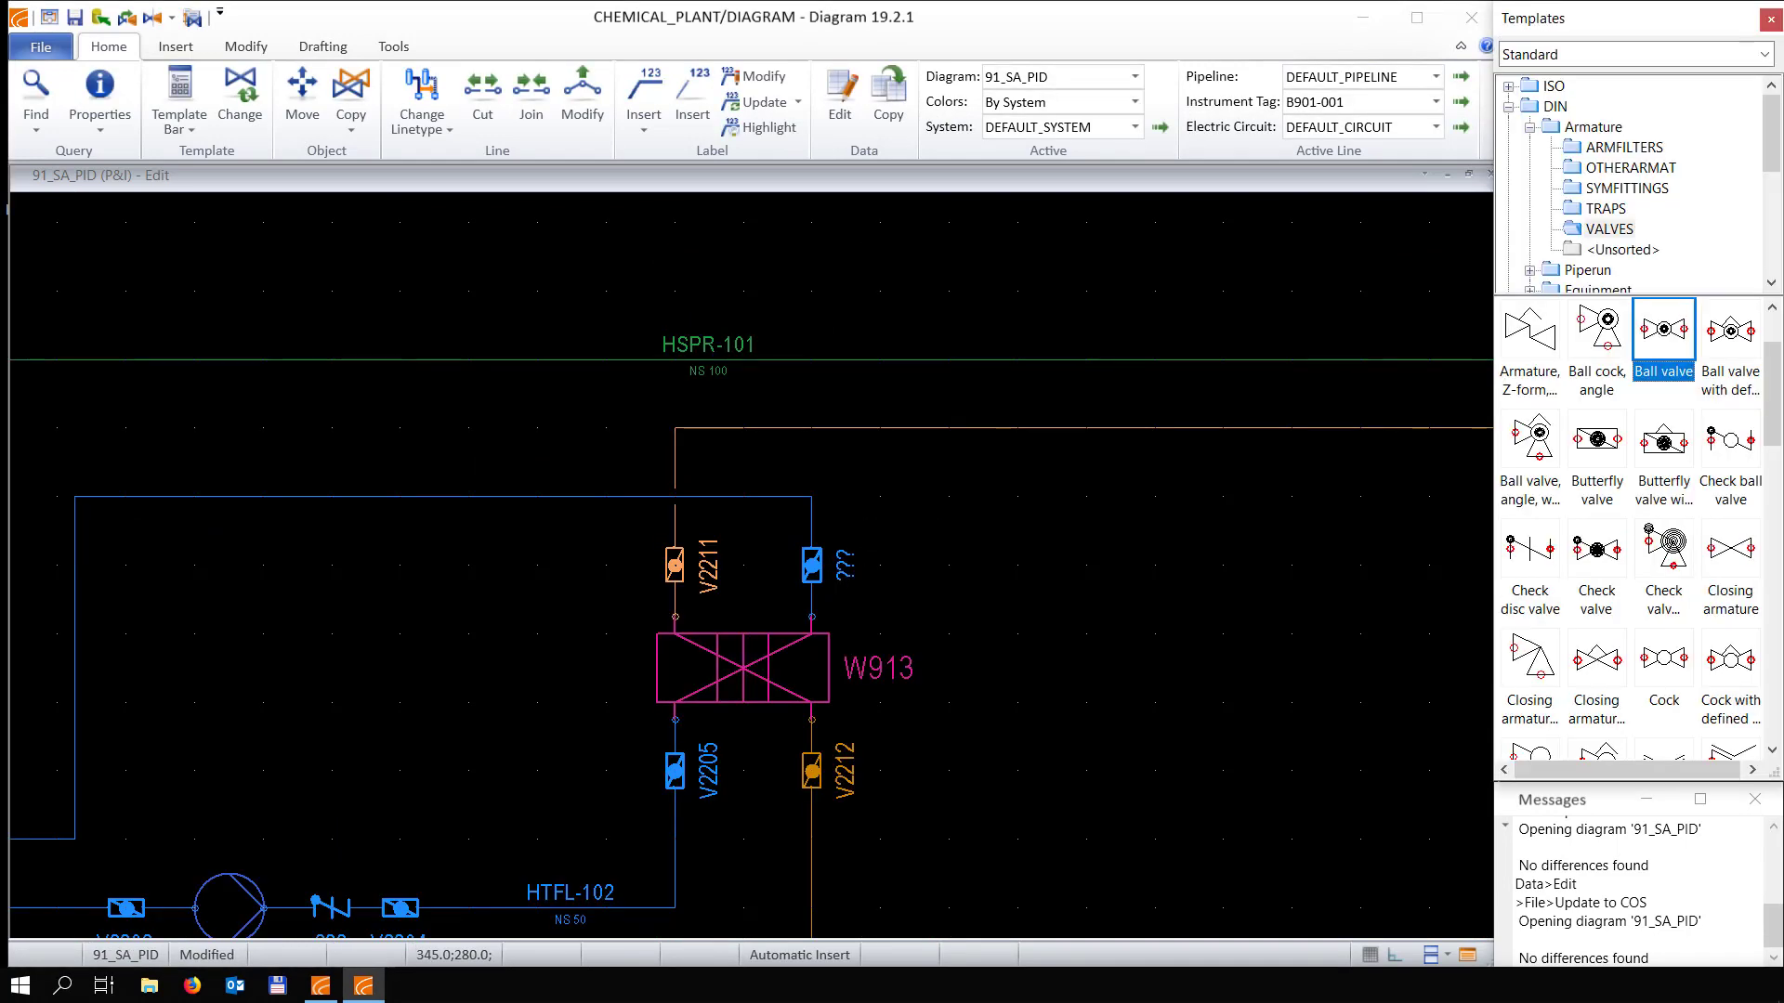
{"action": "right_click", "coordinate": [814, 569]}
{"action": "left_click", "coordinate": [830, 601]}
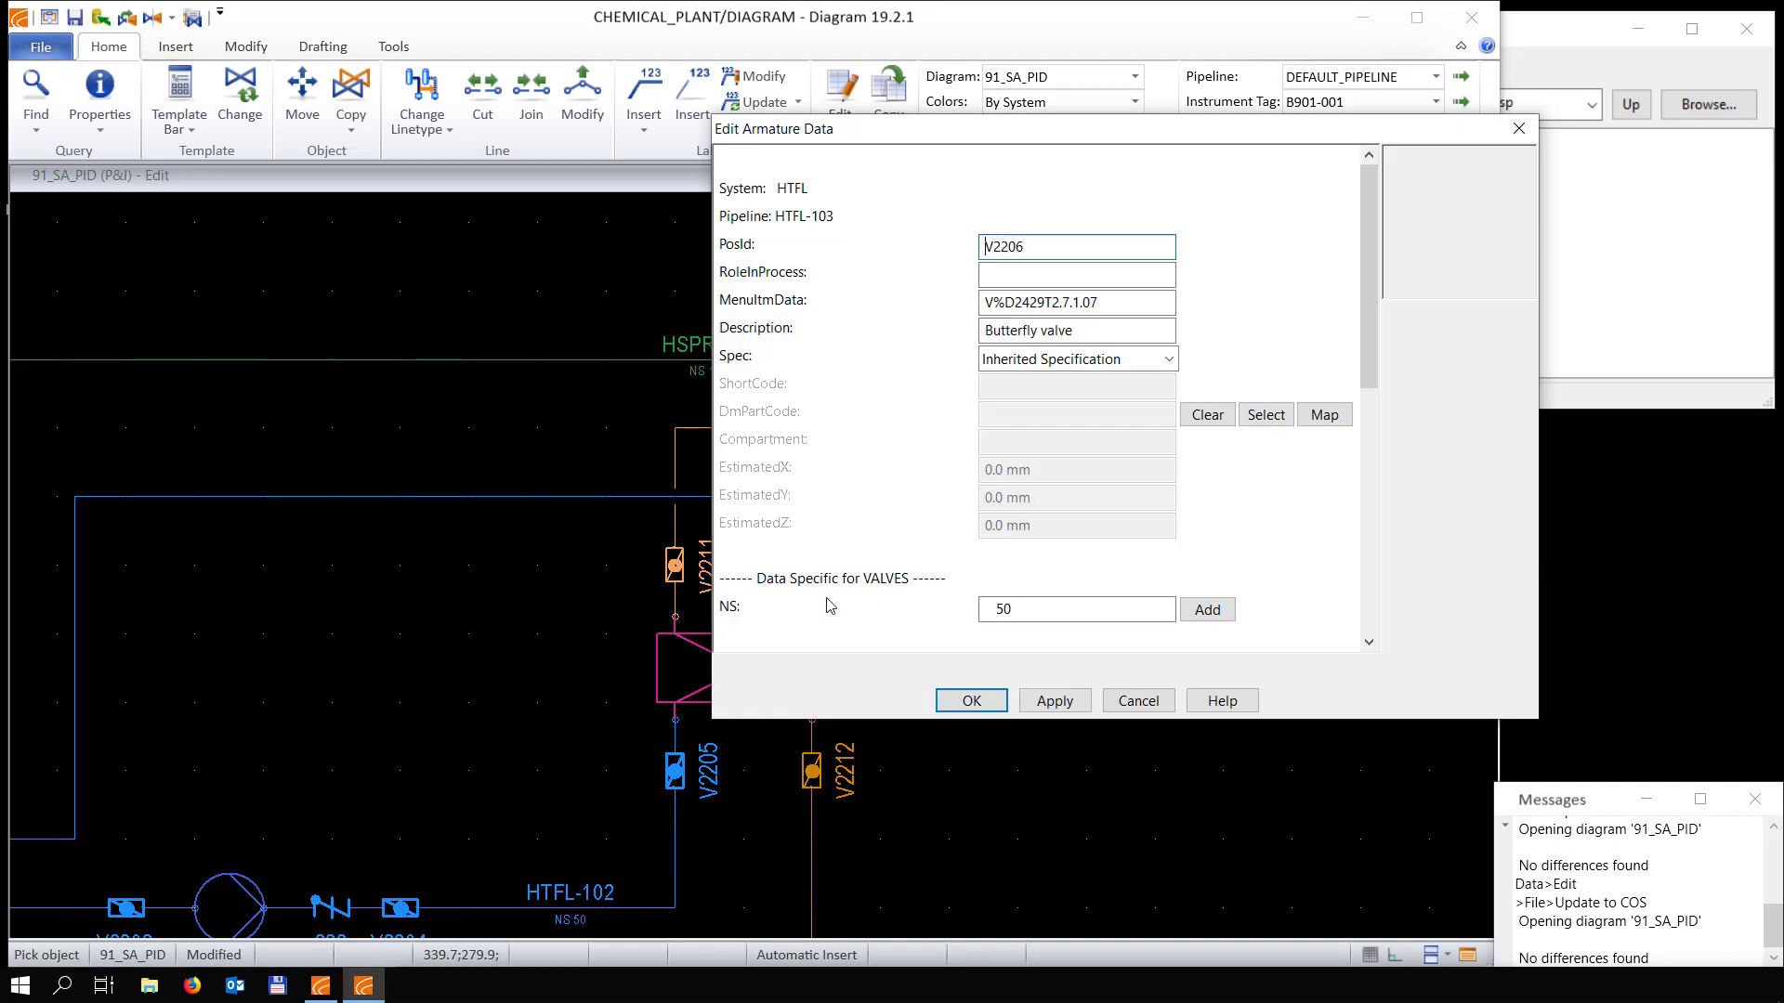
{"action": "left_click", "coordinate": [971, 701]}
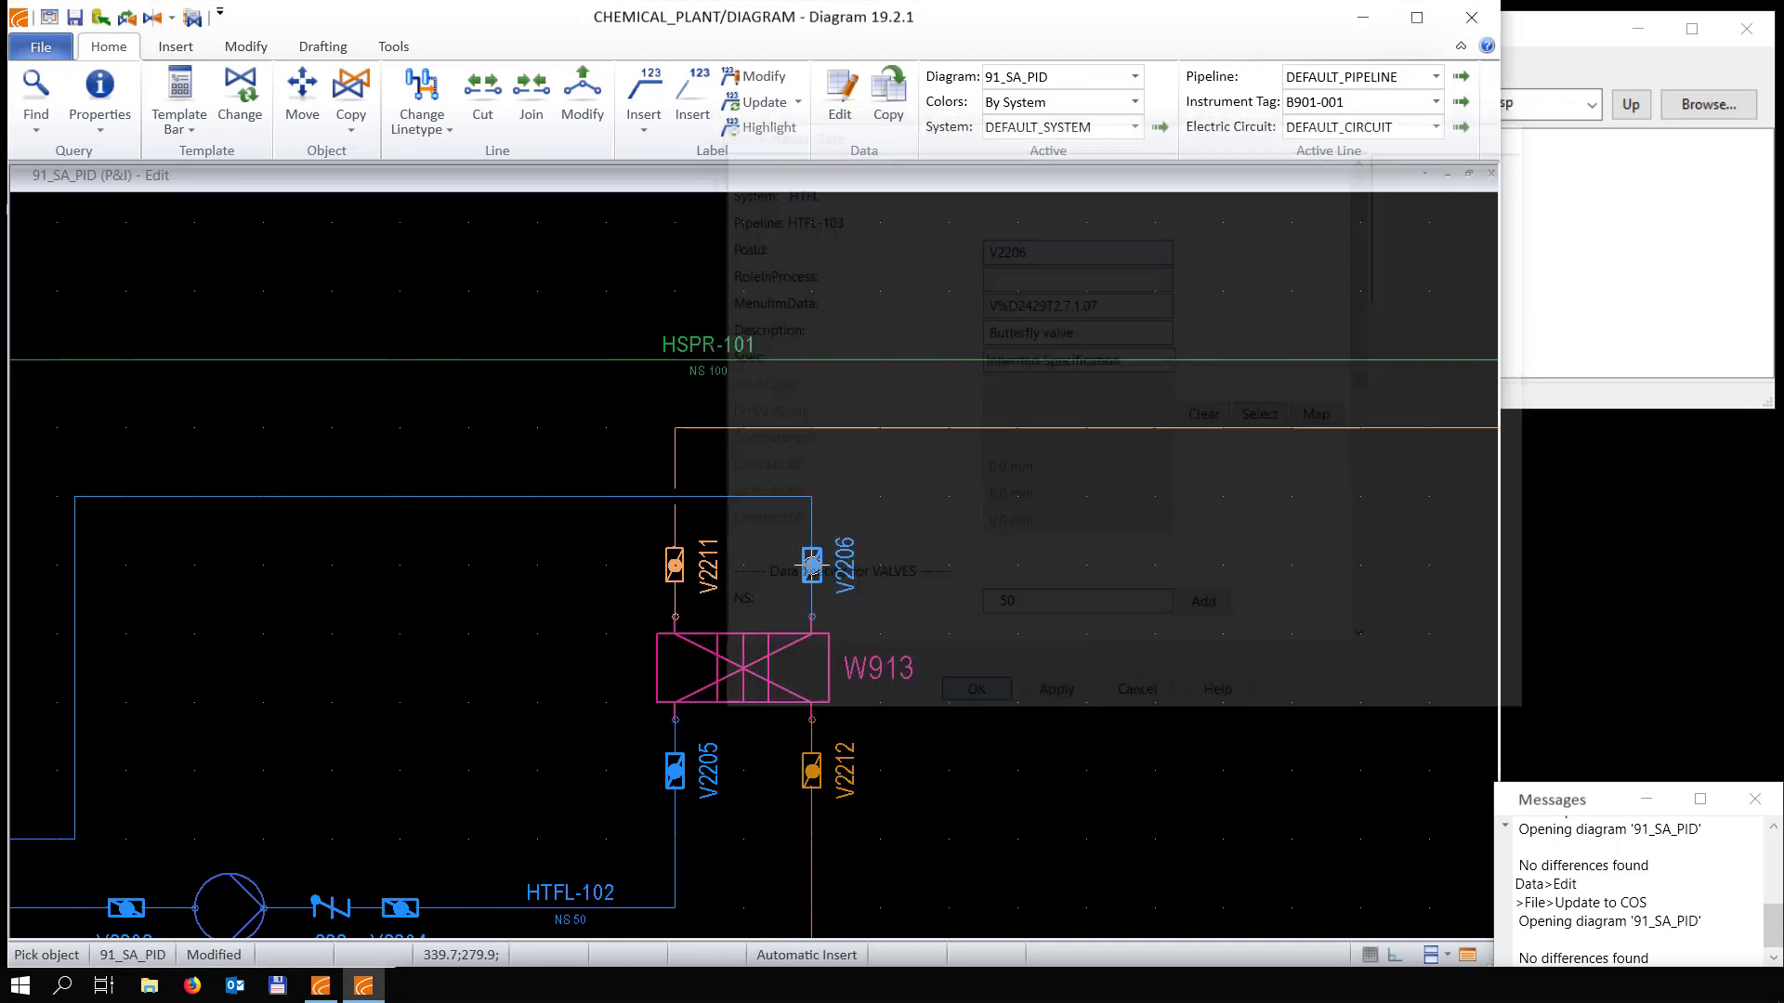
Assign PosId V2207 to the gate valve on HTFL-103 near W901
{"action": "key", "text": "Left"}
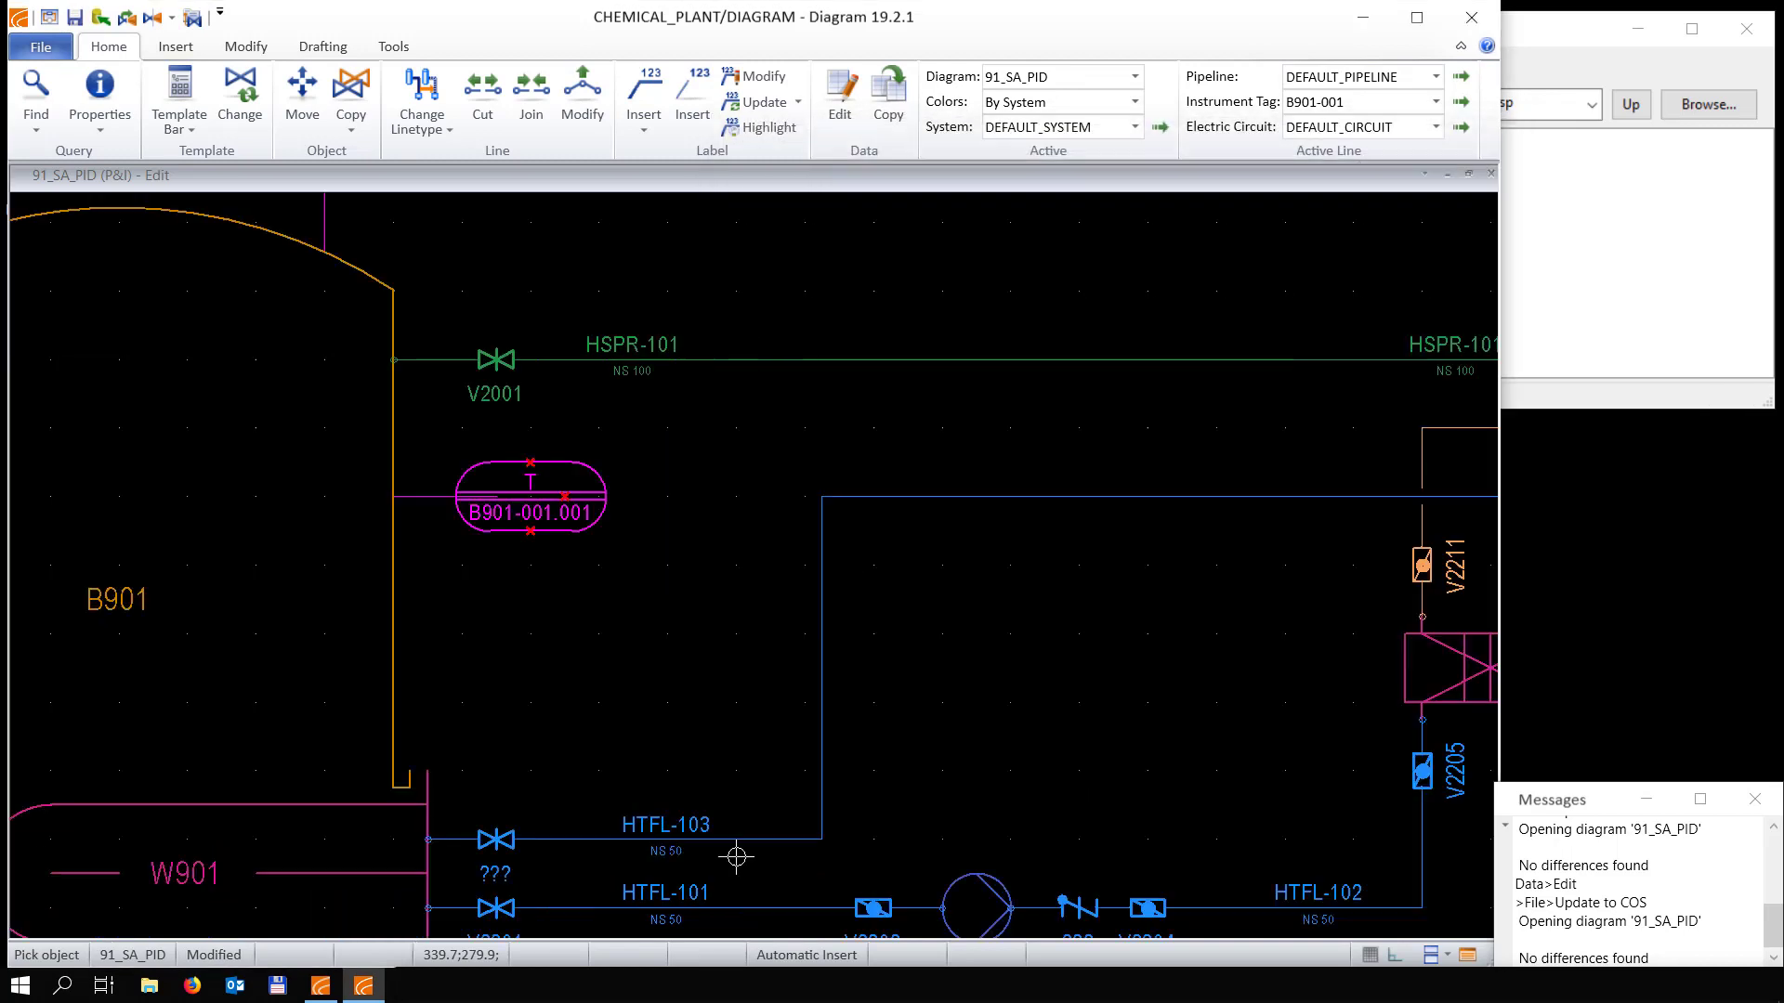
{"action": "right_click", "coordinate": [496, 839]}
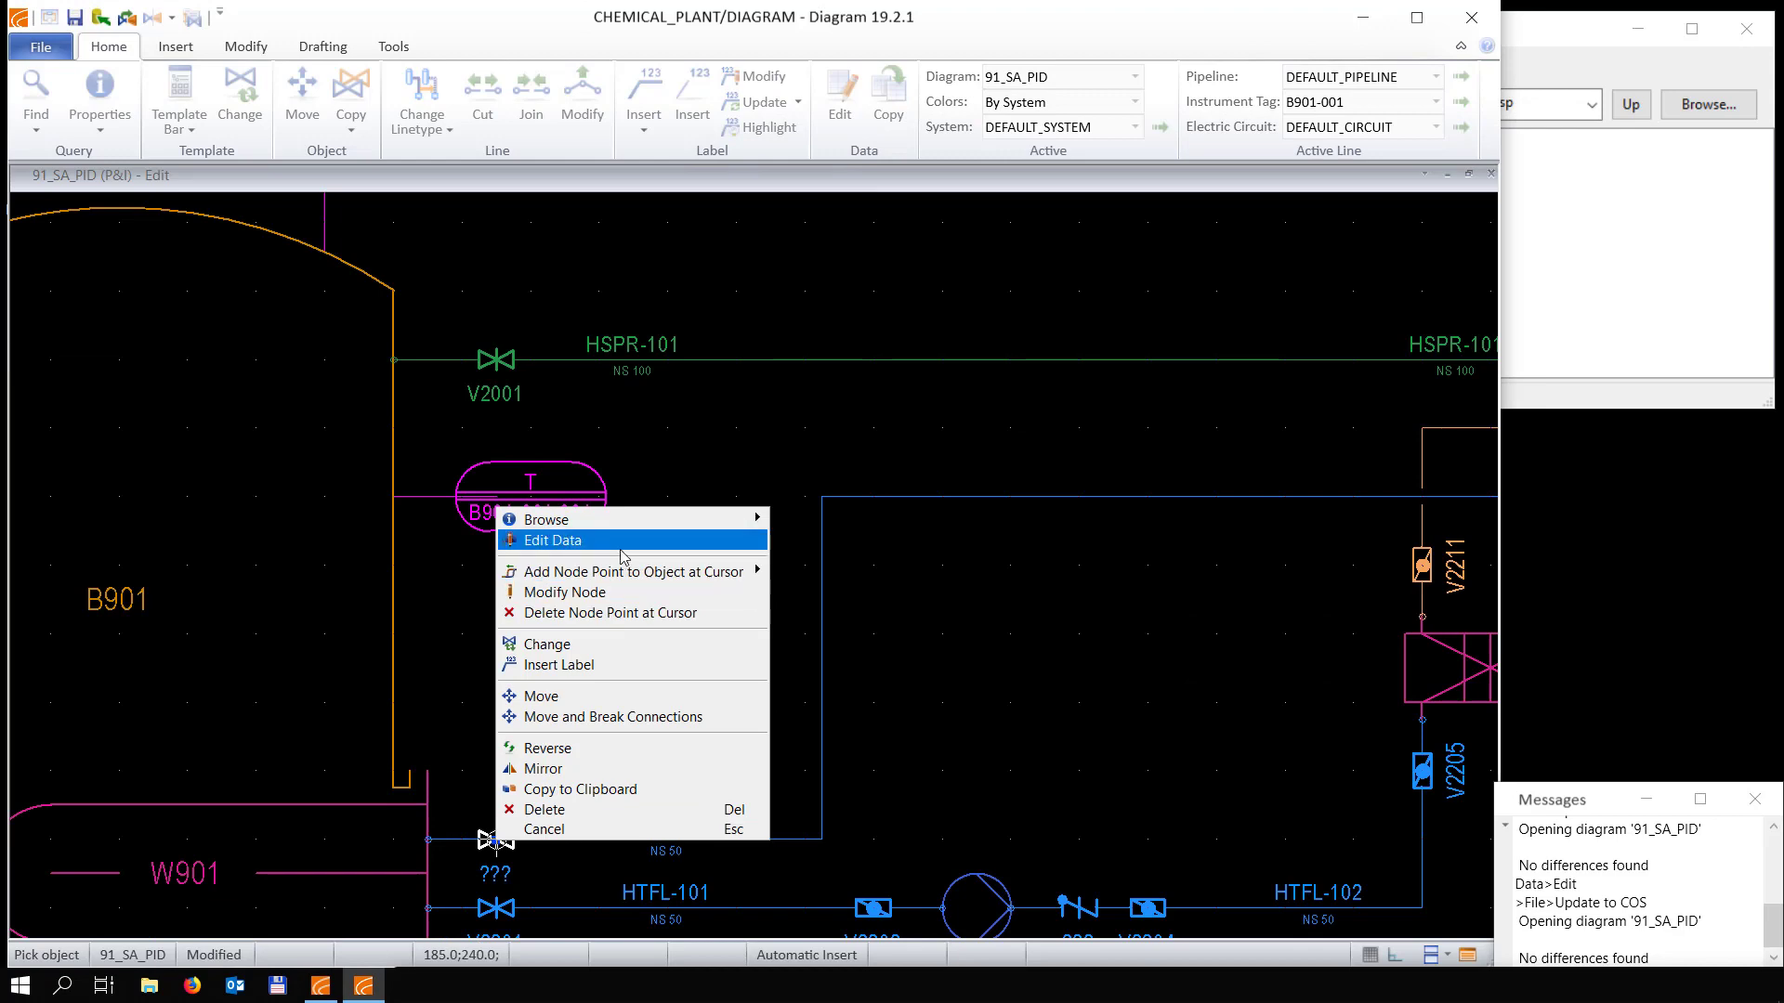
{"action": "left_click", "coordinate": [624, 543]}
{"action": "left_click", "coordinate": [971, 701]}
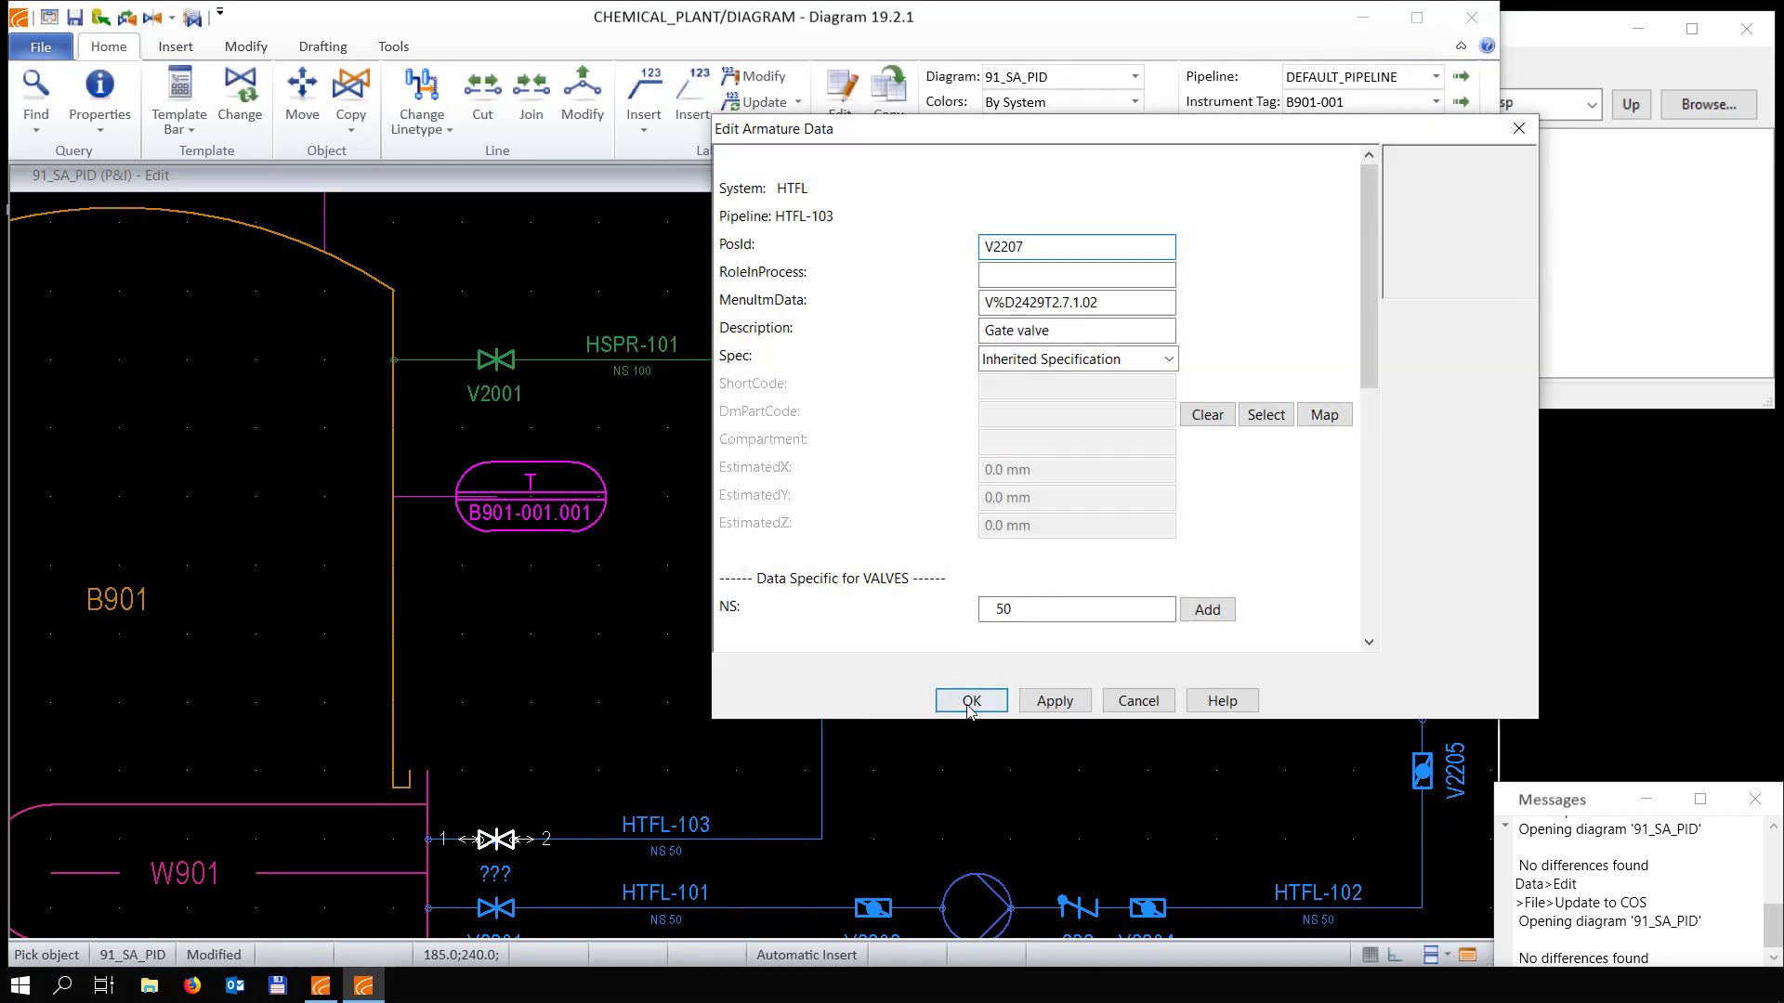
Edit the data of the check disc valve after P910 and set its PosId to R2203
{"action": "scroll", "coordinate": [1062, 840], "scroll_direction": "down", "scroll_amount": 1}
{"action": "middle_click_drag", "start_coordinate": [1063, 840], "coordinate": [753, 554]}
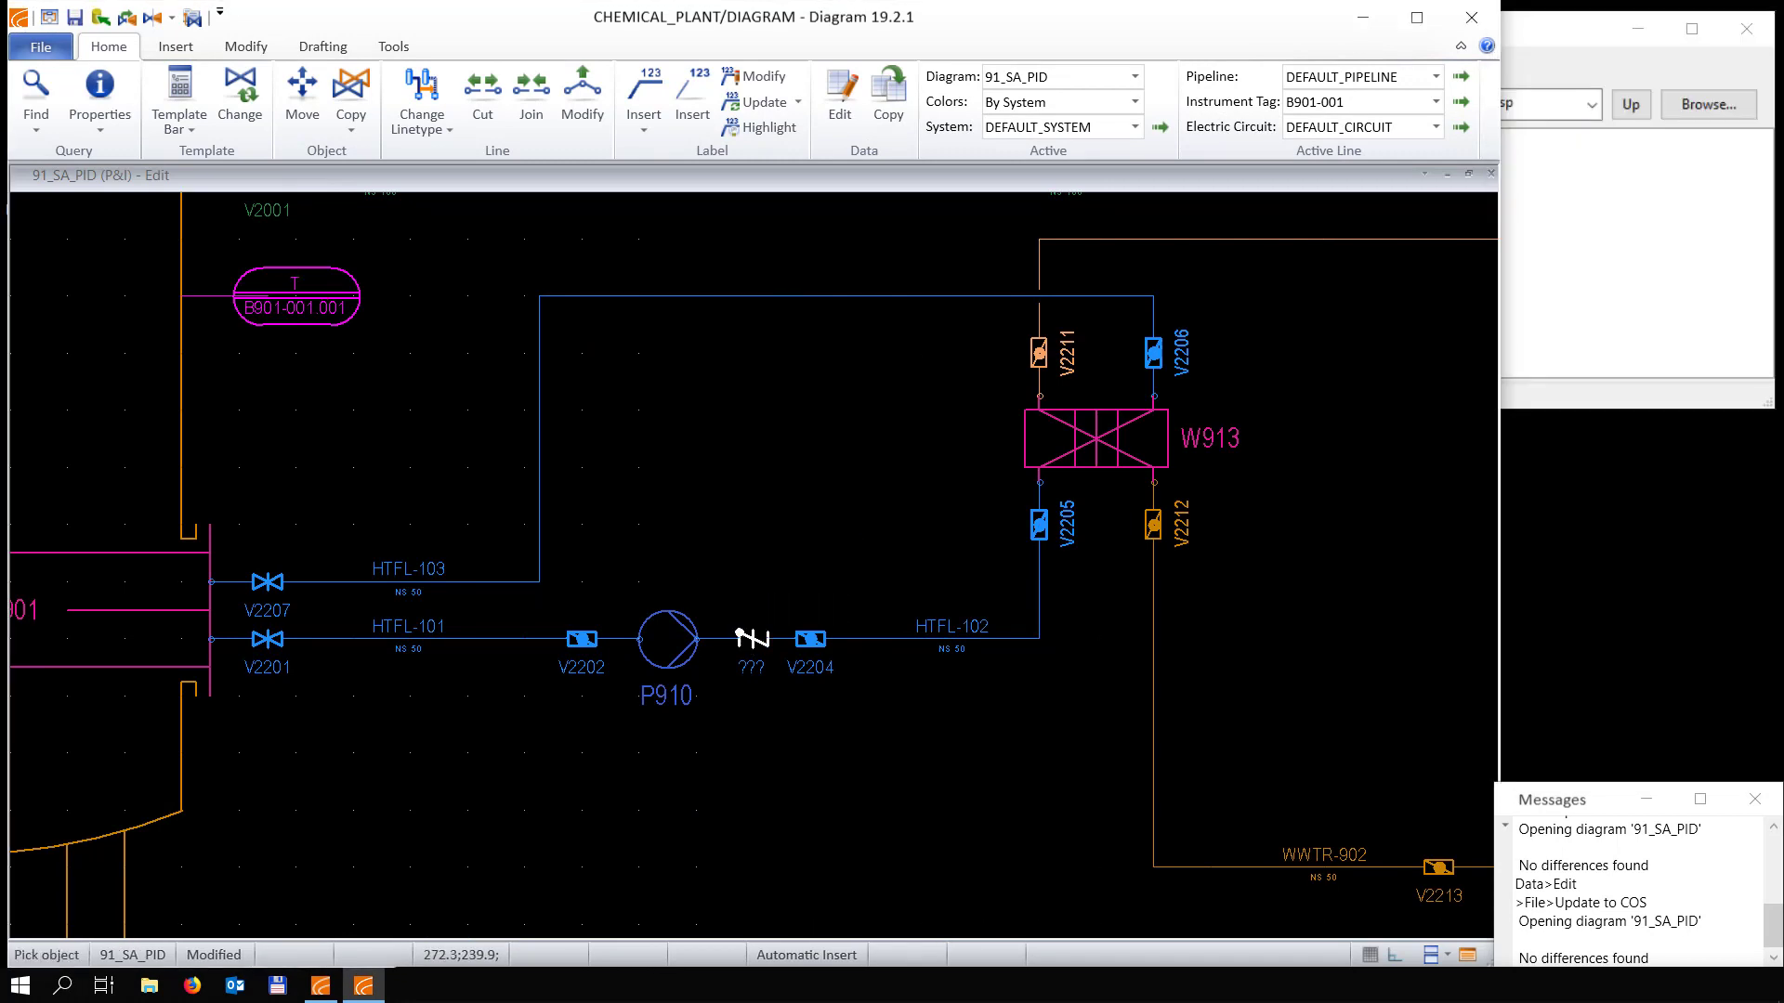
{"action": "right_click", "coordinate": [753, 639]}
{"action": "left_click", "coordinate": [837, 343]}
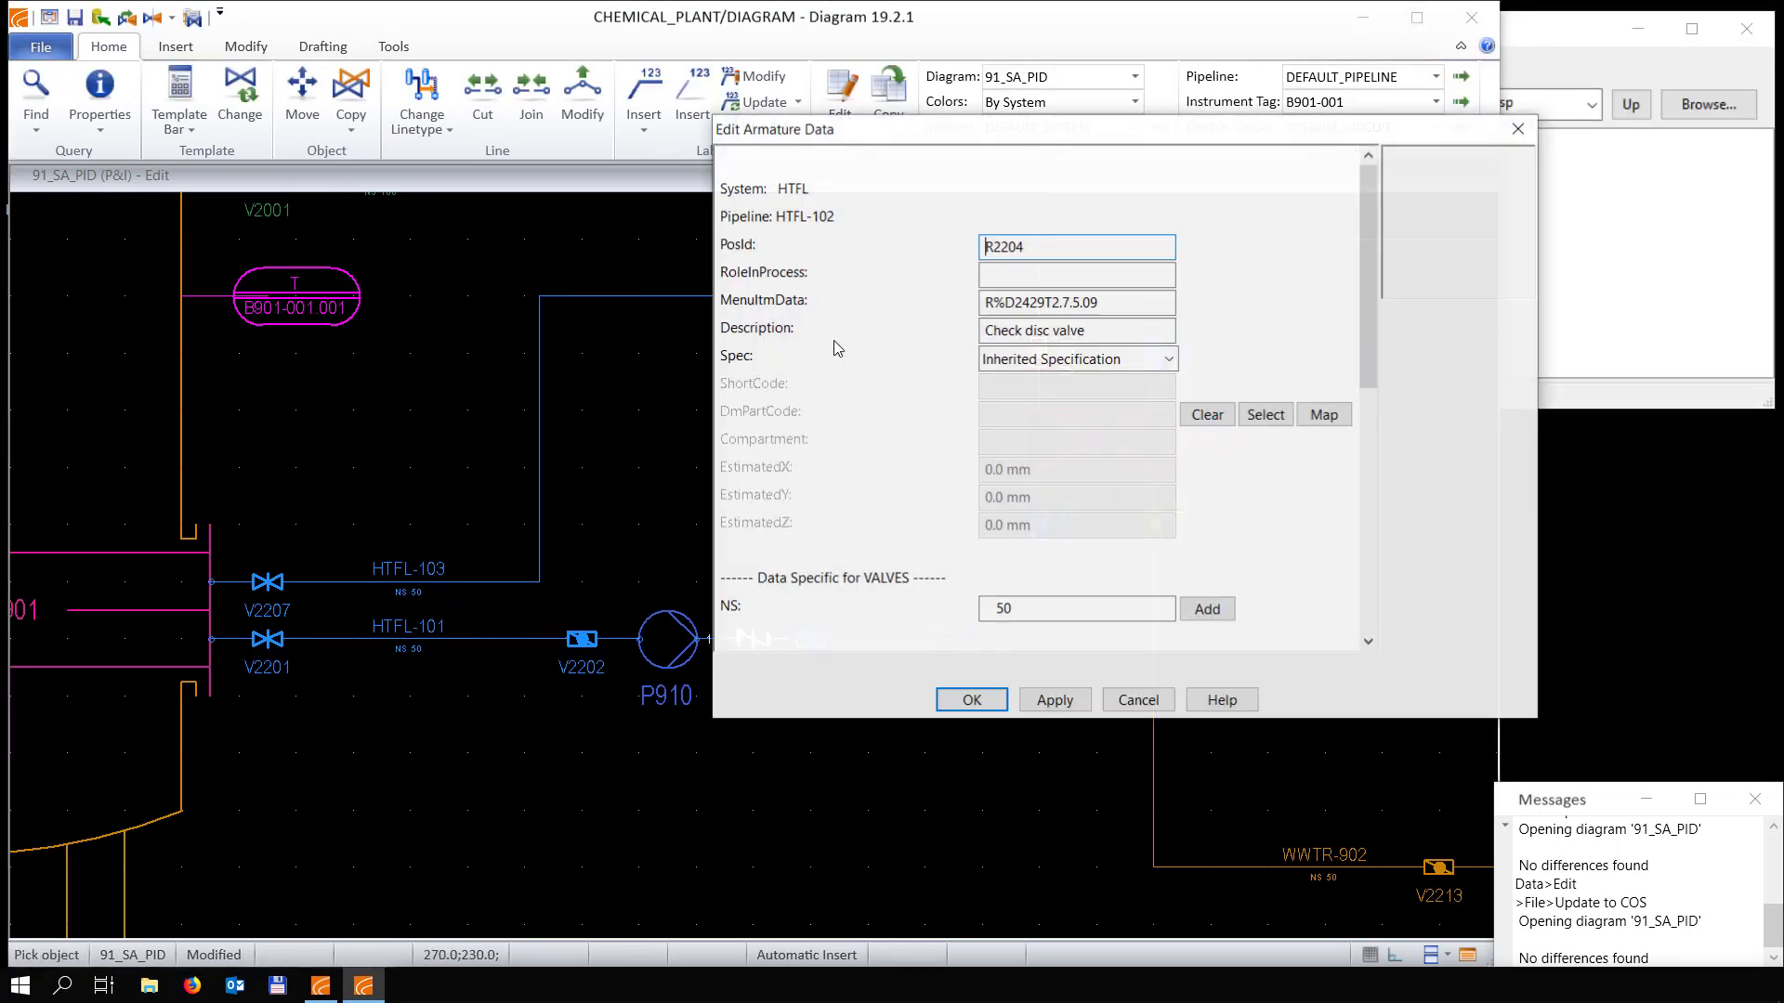
{"action": "left_click_drag", "start_coordinate": [1016, 248], "coordinate": [1026, 248]}
{"action": "type", "text": "3"}
{"action": "left_click", "coordinate": [974, 702]}
{"action": "scroll", "coordinate": [680, 665], "scroll_direction": "down", "scroll_amount": 1}
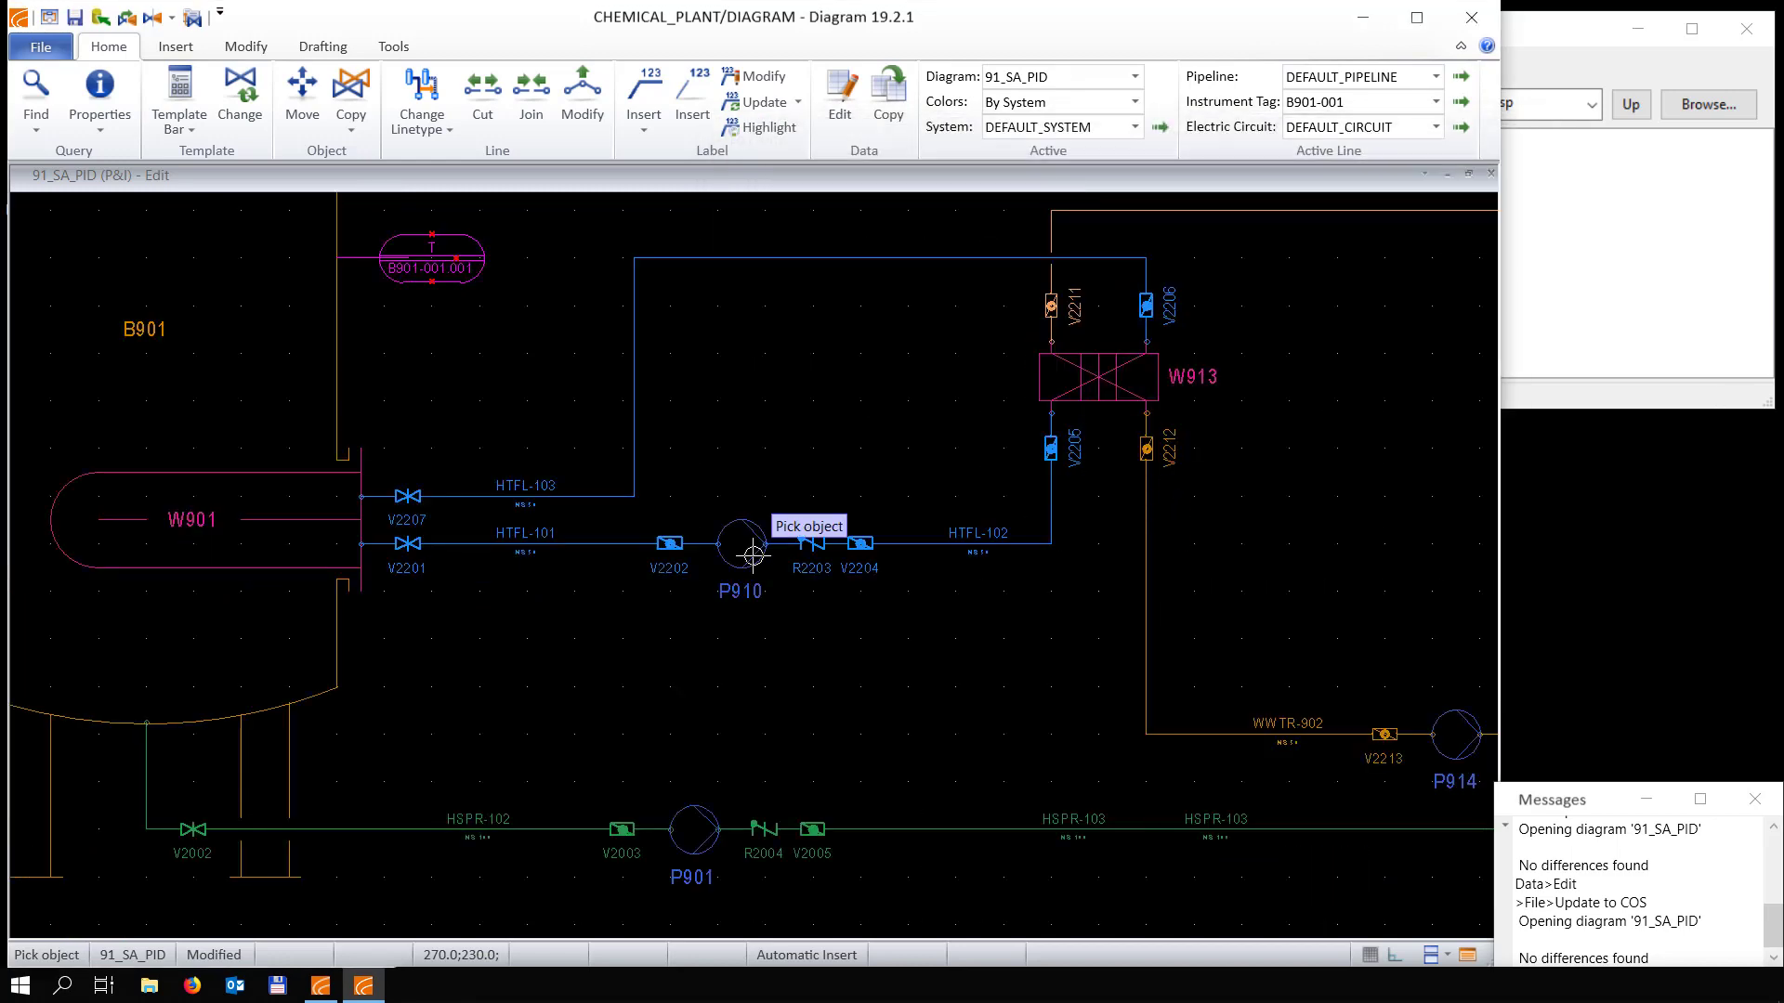
{"action": "scroll", "coordinate": [752, 557], "scroll_direction": "down", "scroll_amount": 5}
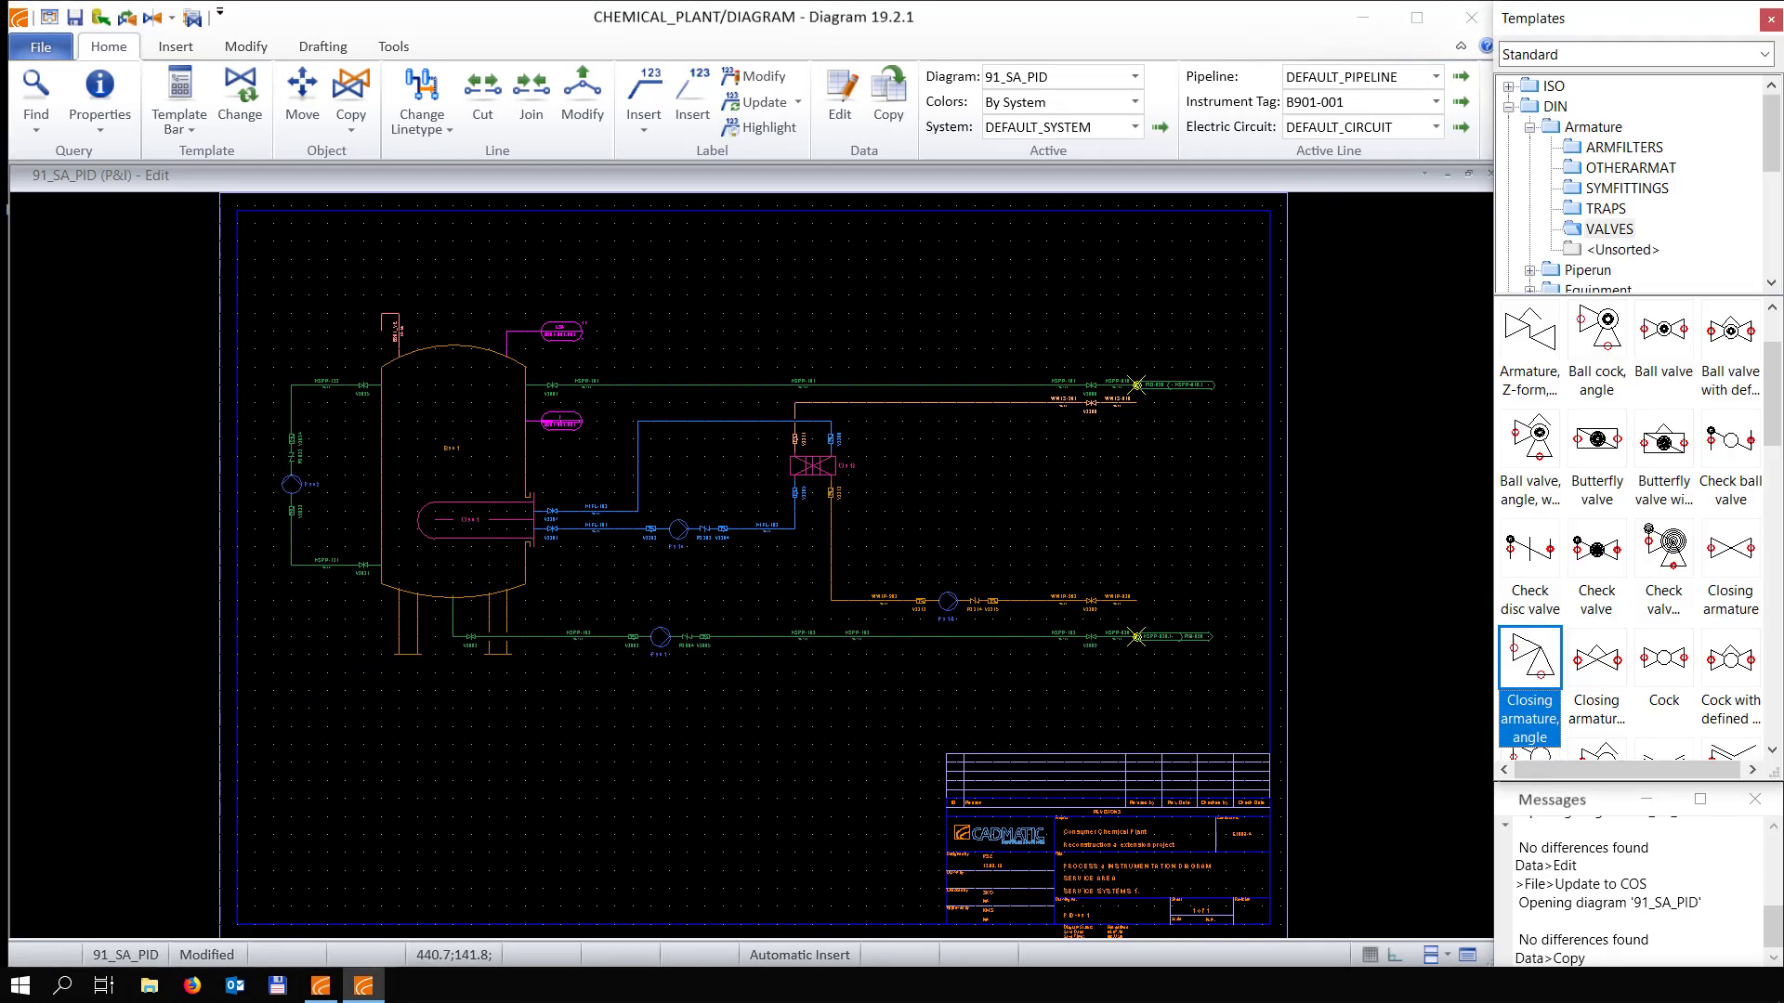
Review the equipment data of pump P914, including its pump-specific data
{"action": "right_click", "coordinate": [948, 601]}
{"action": "left_click", "coordinate": [1004, 636]}
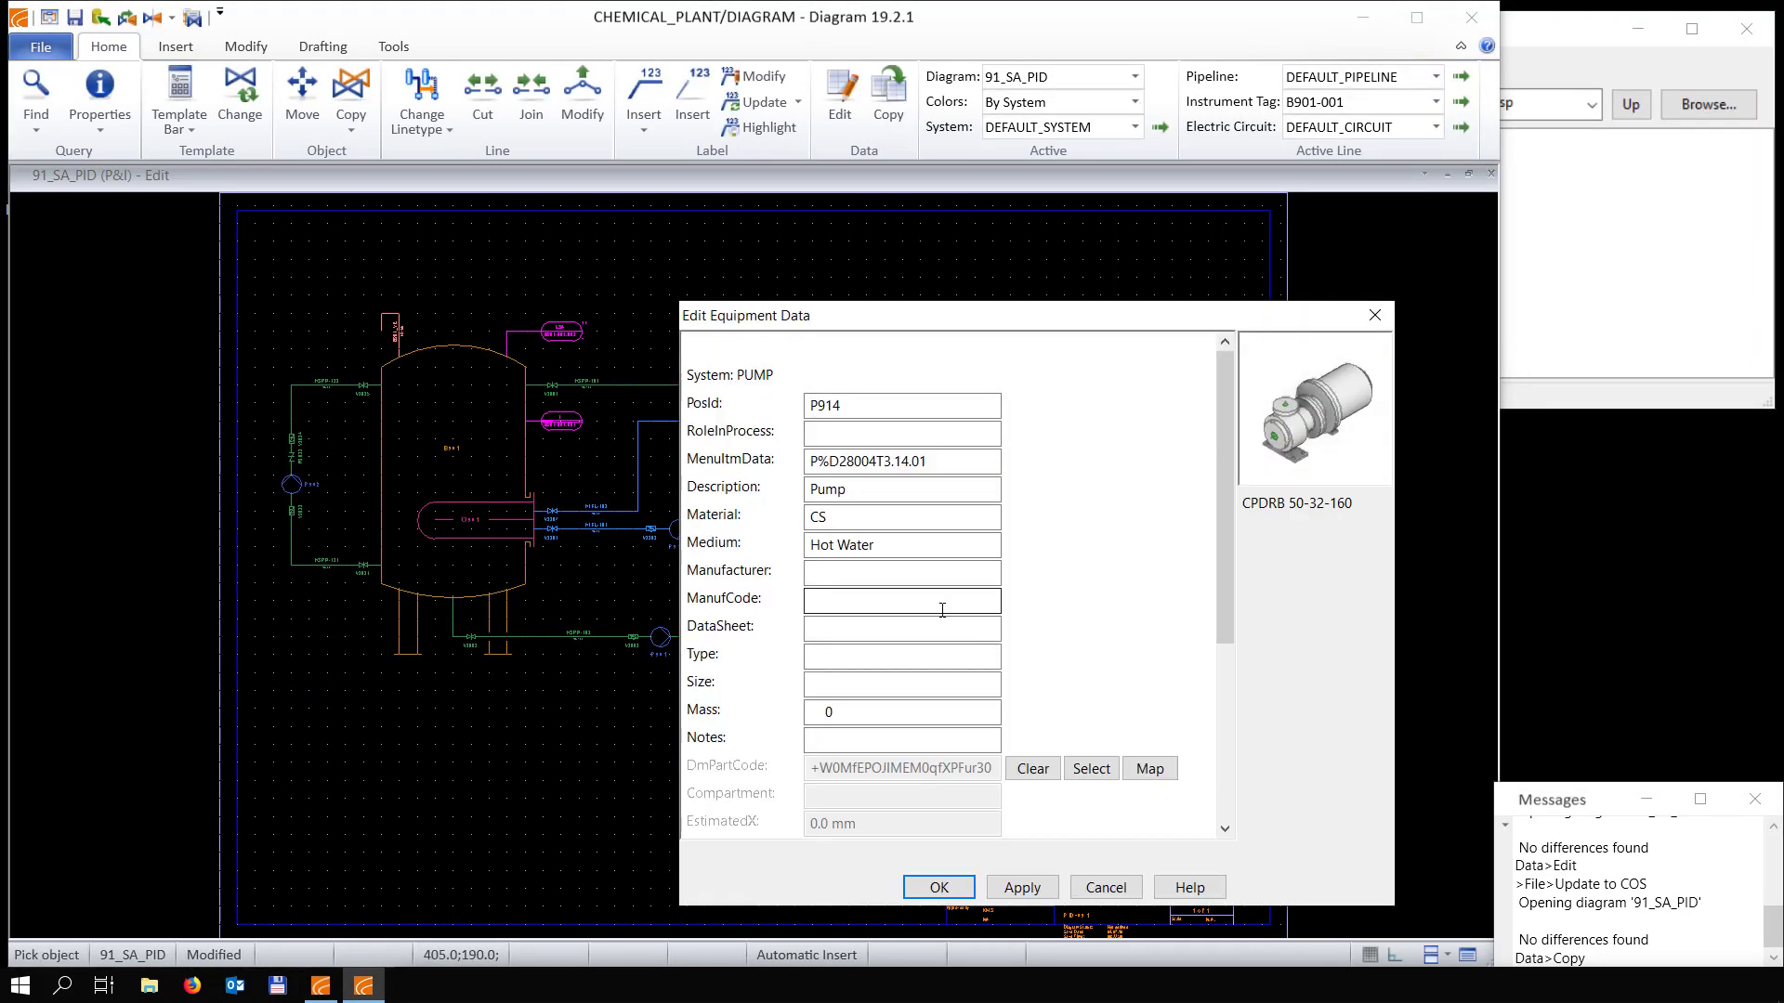
{"action": "left_click_drag", "start_coordinate": [1219, 421], "coordinate": [1244, 602]}
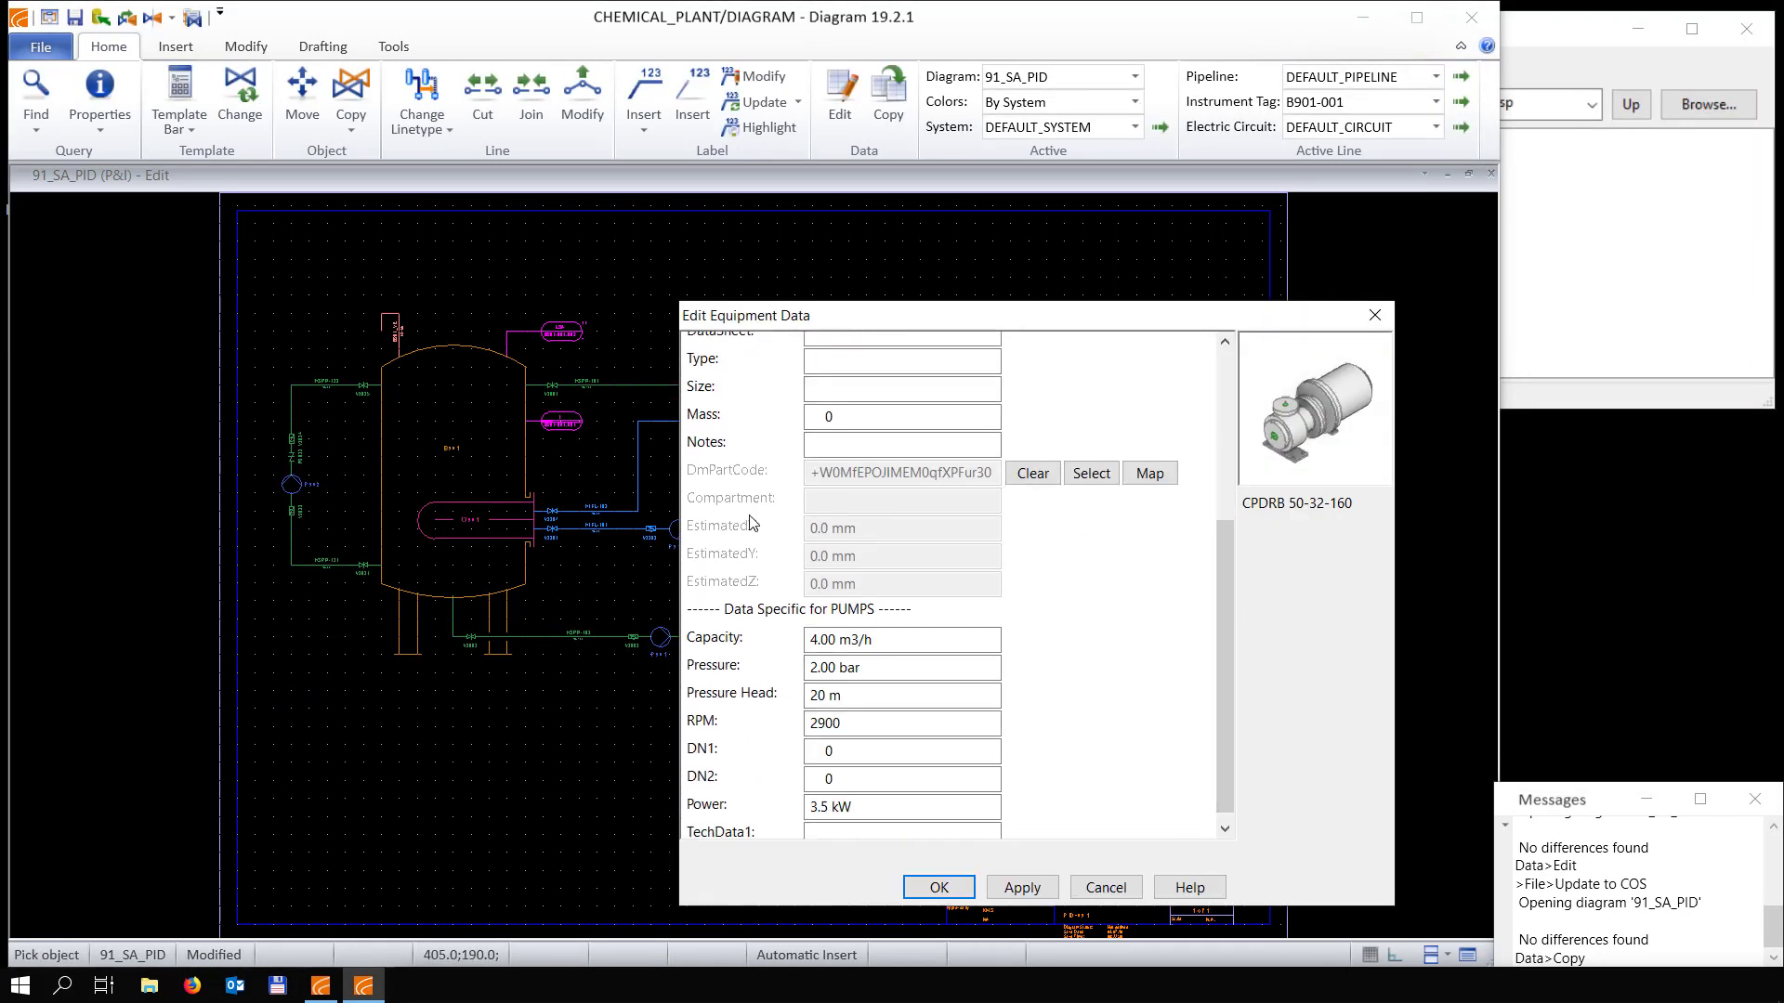
{"action": "left_click", "coordinate": [939, 888]}
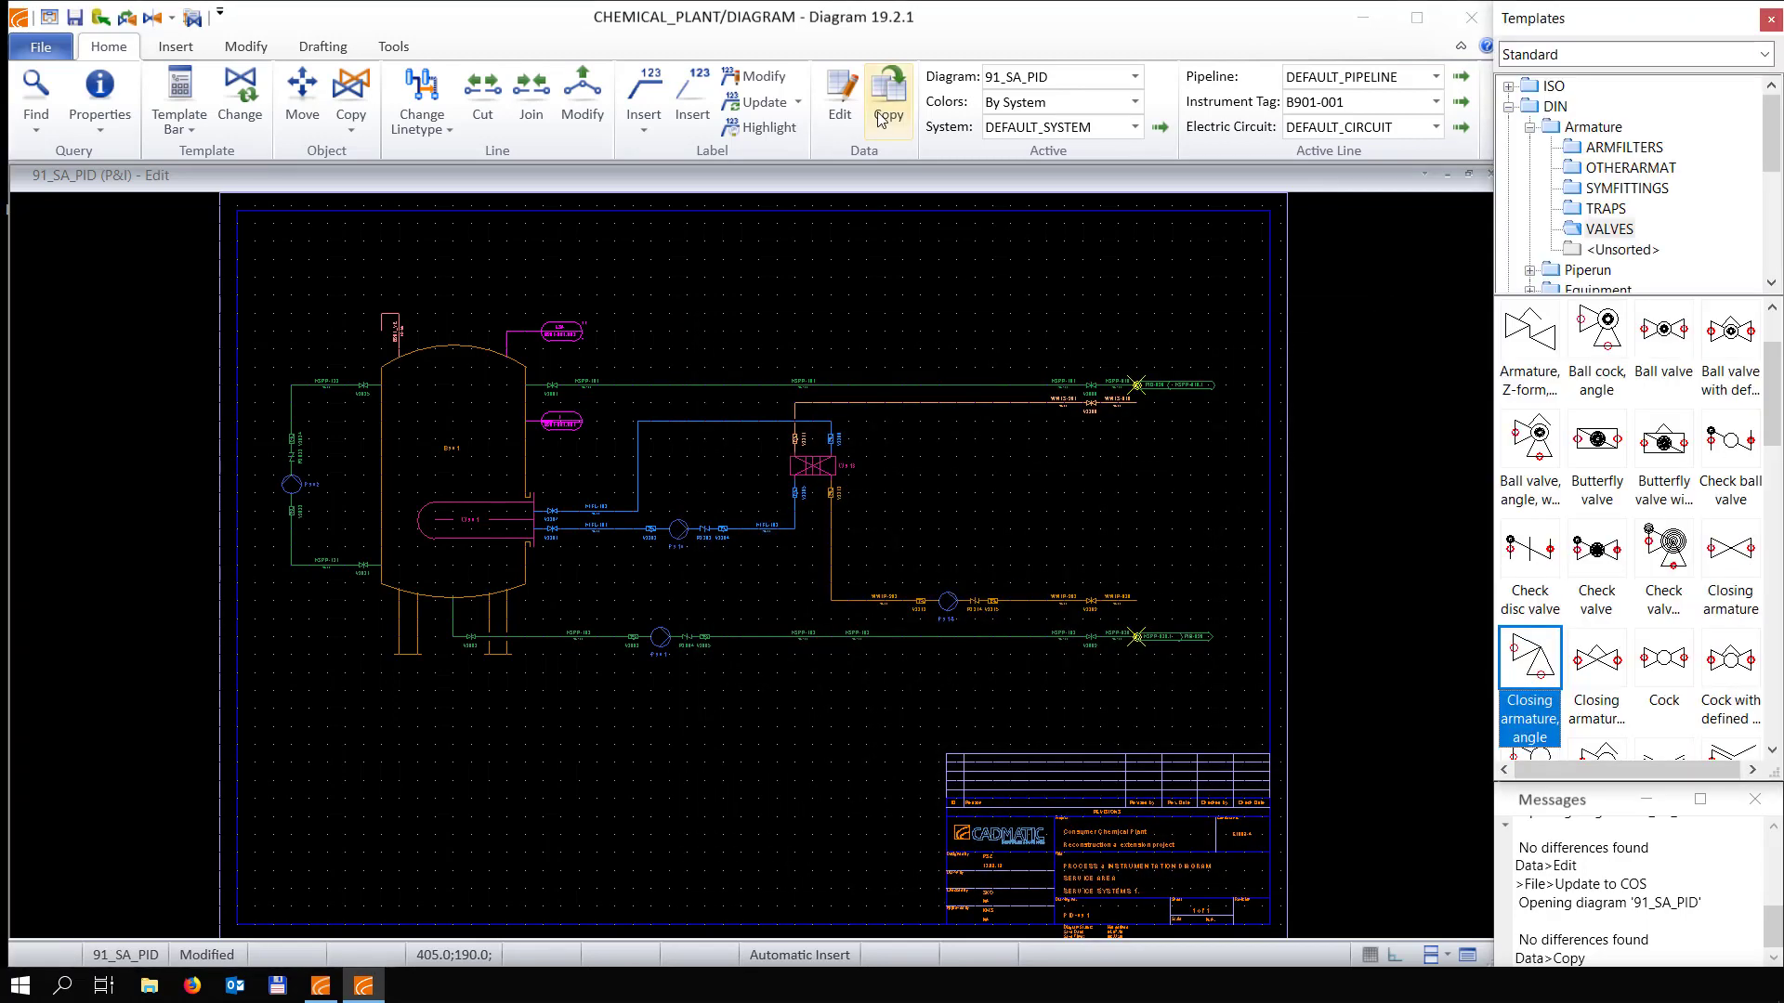
Copy pump P914's data, selecting Material, Medium, DmPartCode, Capacity, PressureHead, RPM and Power
{"action": "left_click", "coordinate": [875, 123]}
{"action": "left_click", "coordinate": [948, 605]}
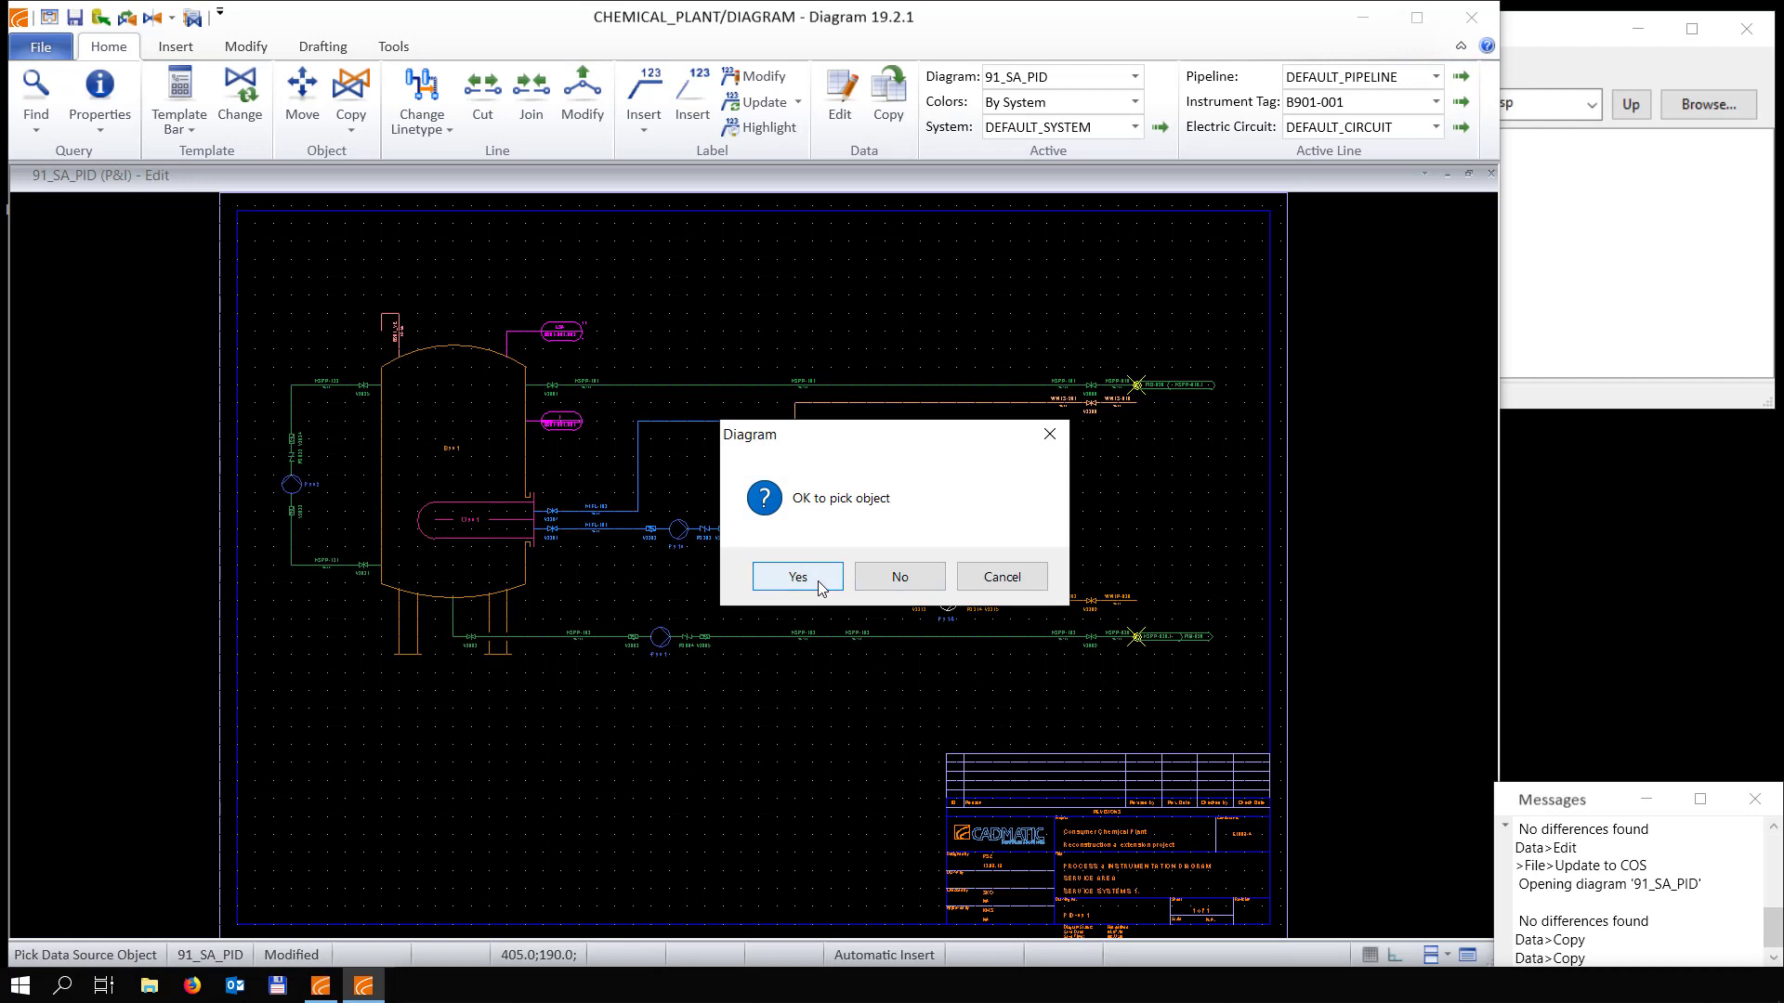
{"action": "left_click", "coordinate": [812, 582]}
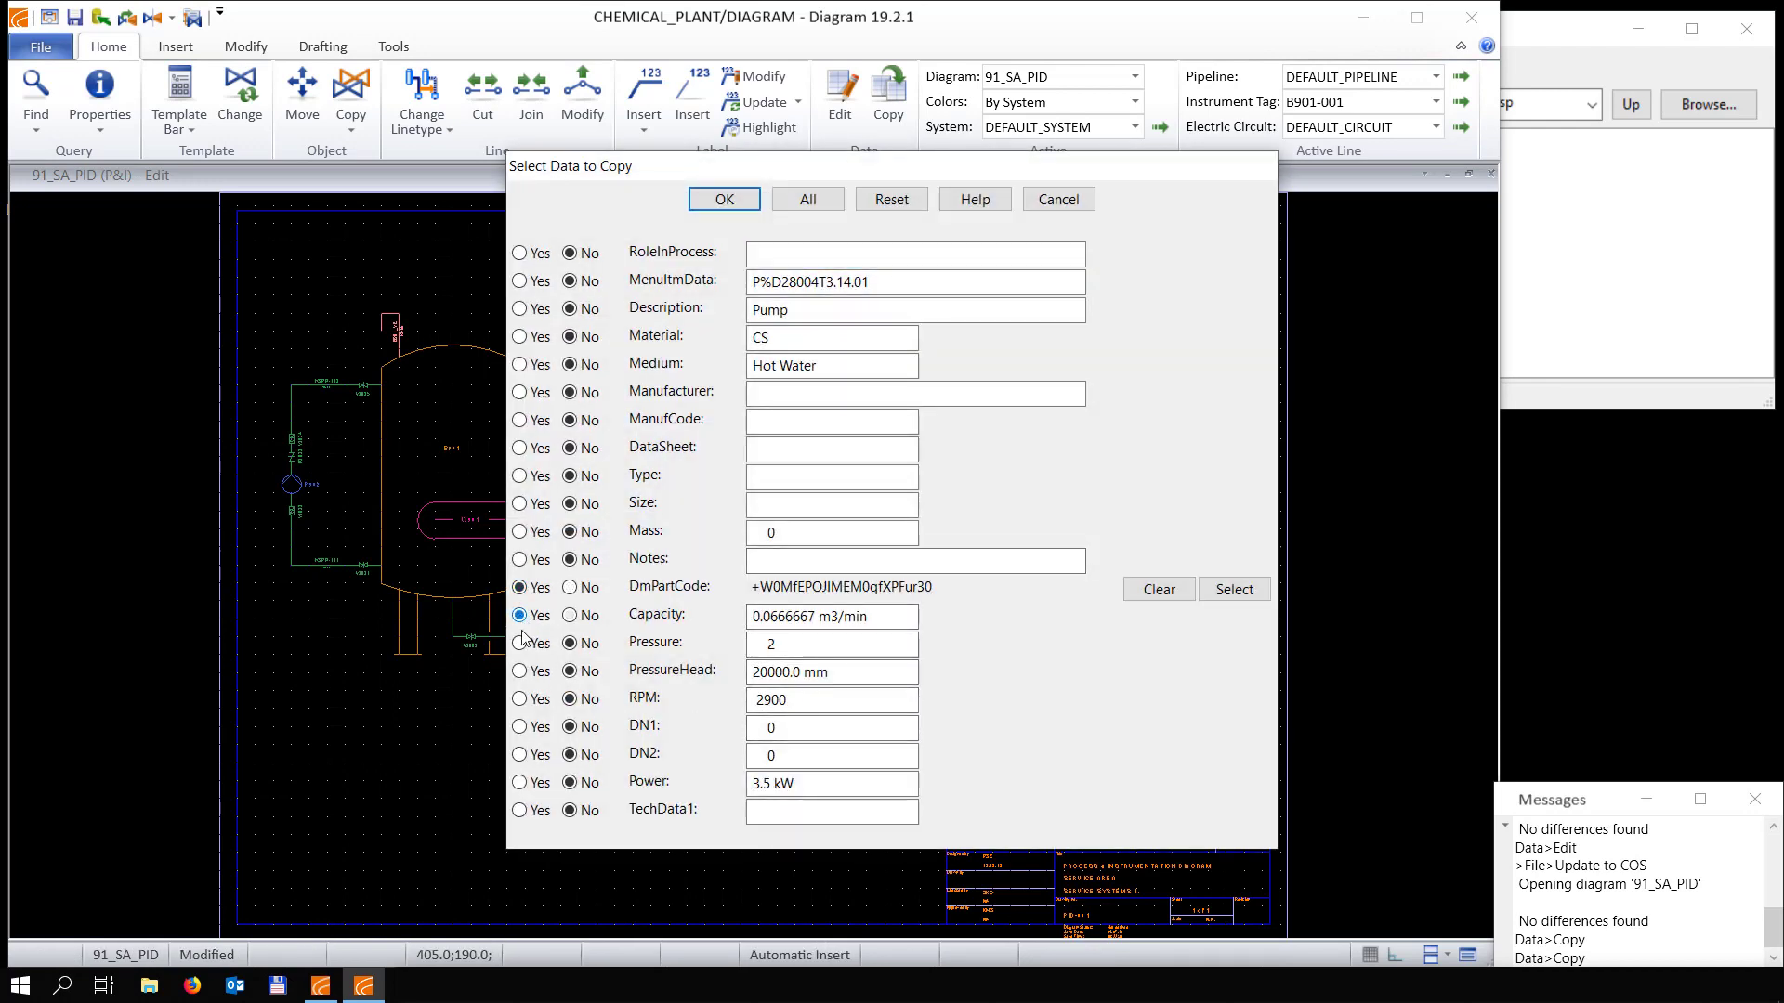
{"action": "left_click", "coordinate": [521, 702]}
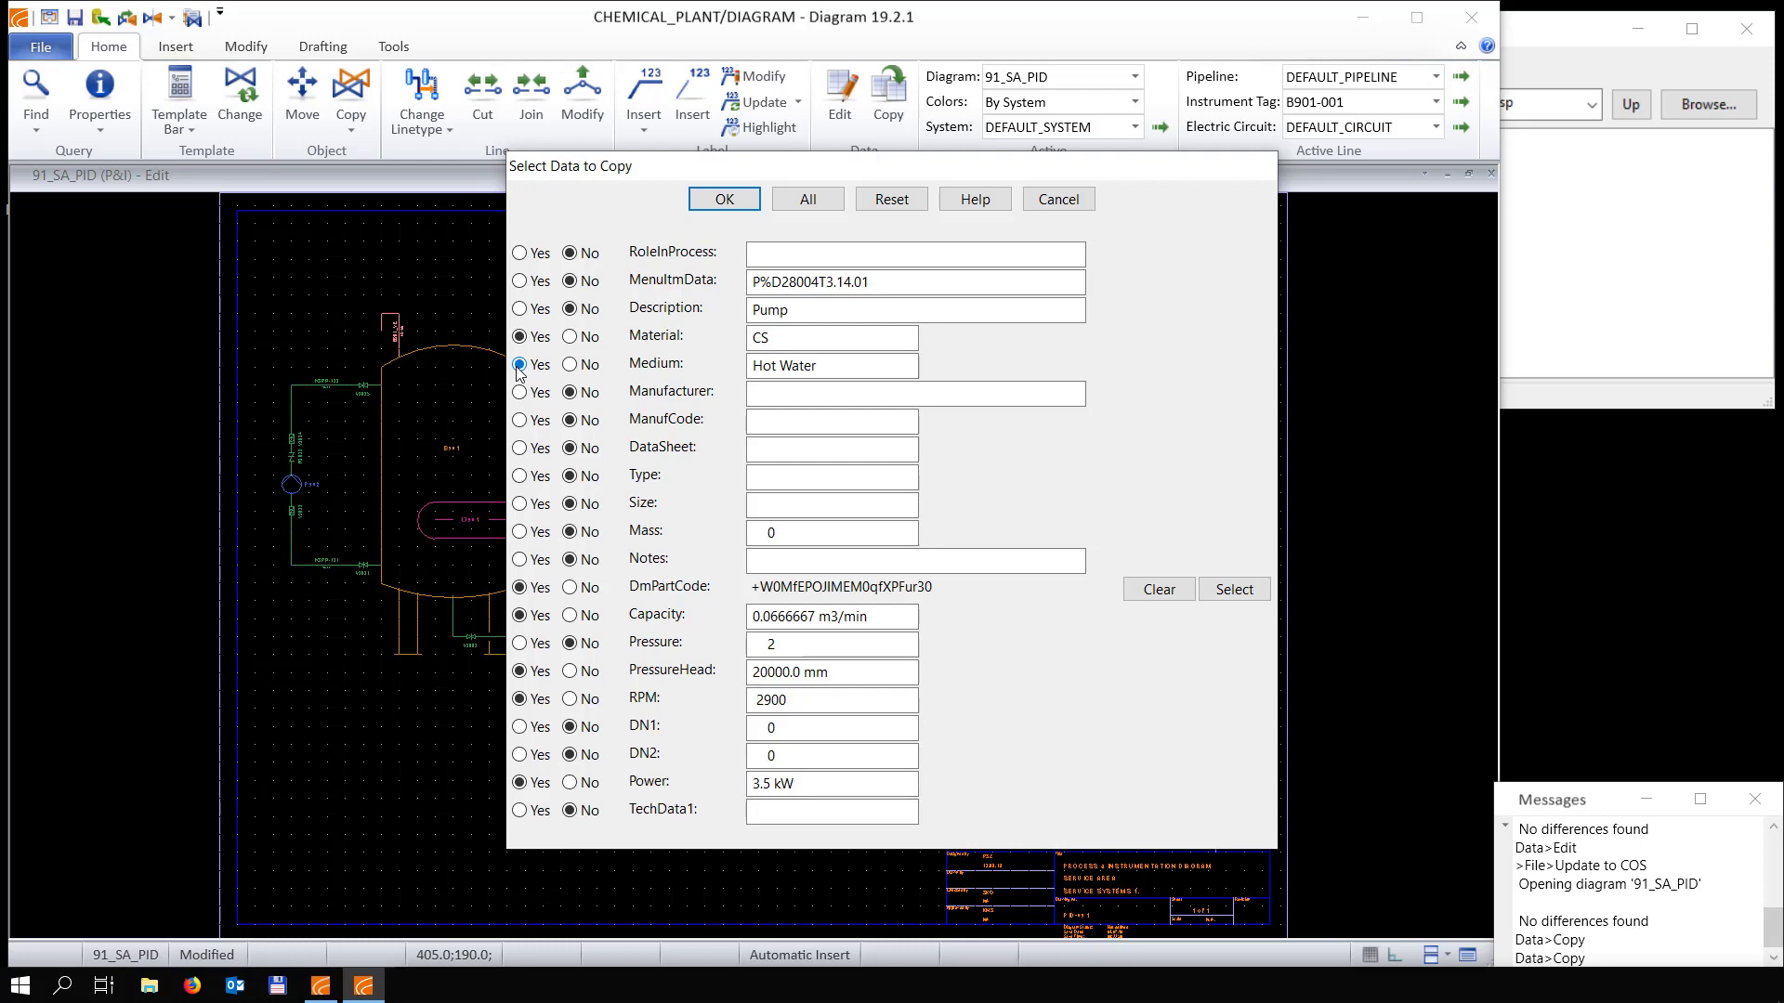
{"action": "left_click", "coordinate": [723, 199]}
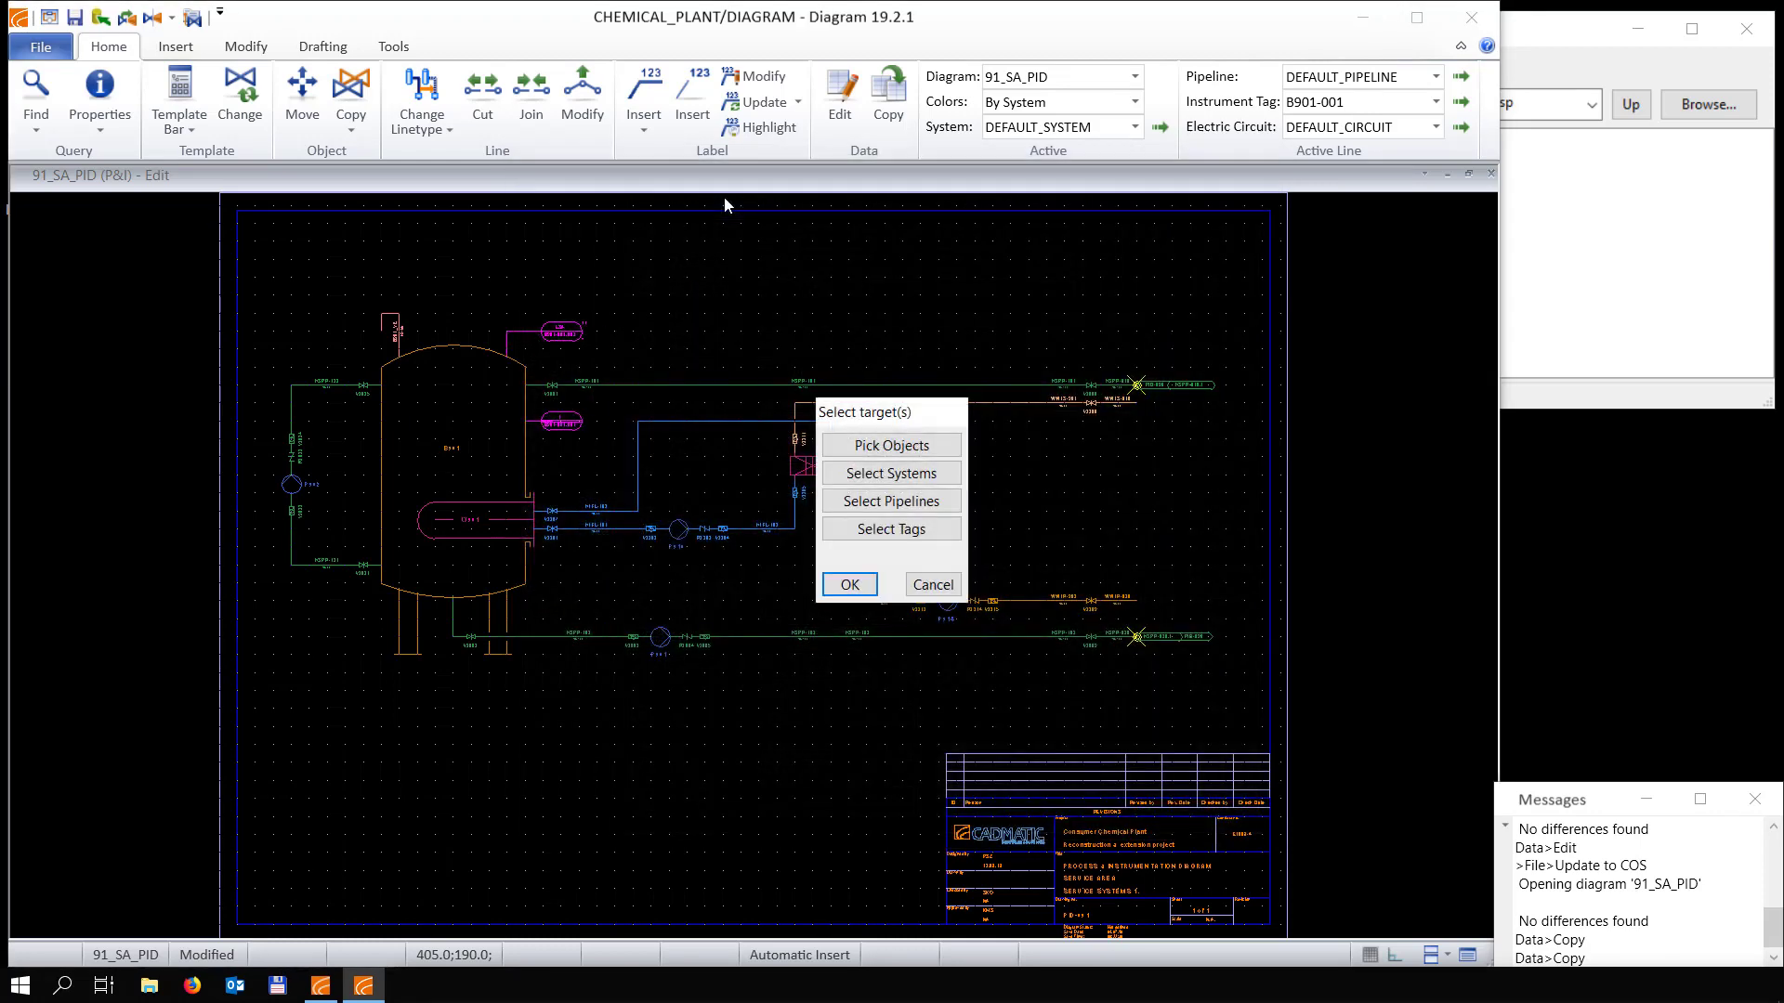
Pick pump P910 as the target object and apply the copied pump data to it
{"action": "left_click", "coordinate": [856, 444]}
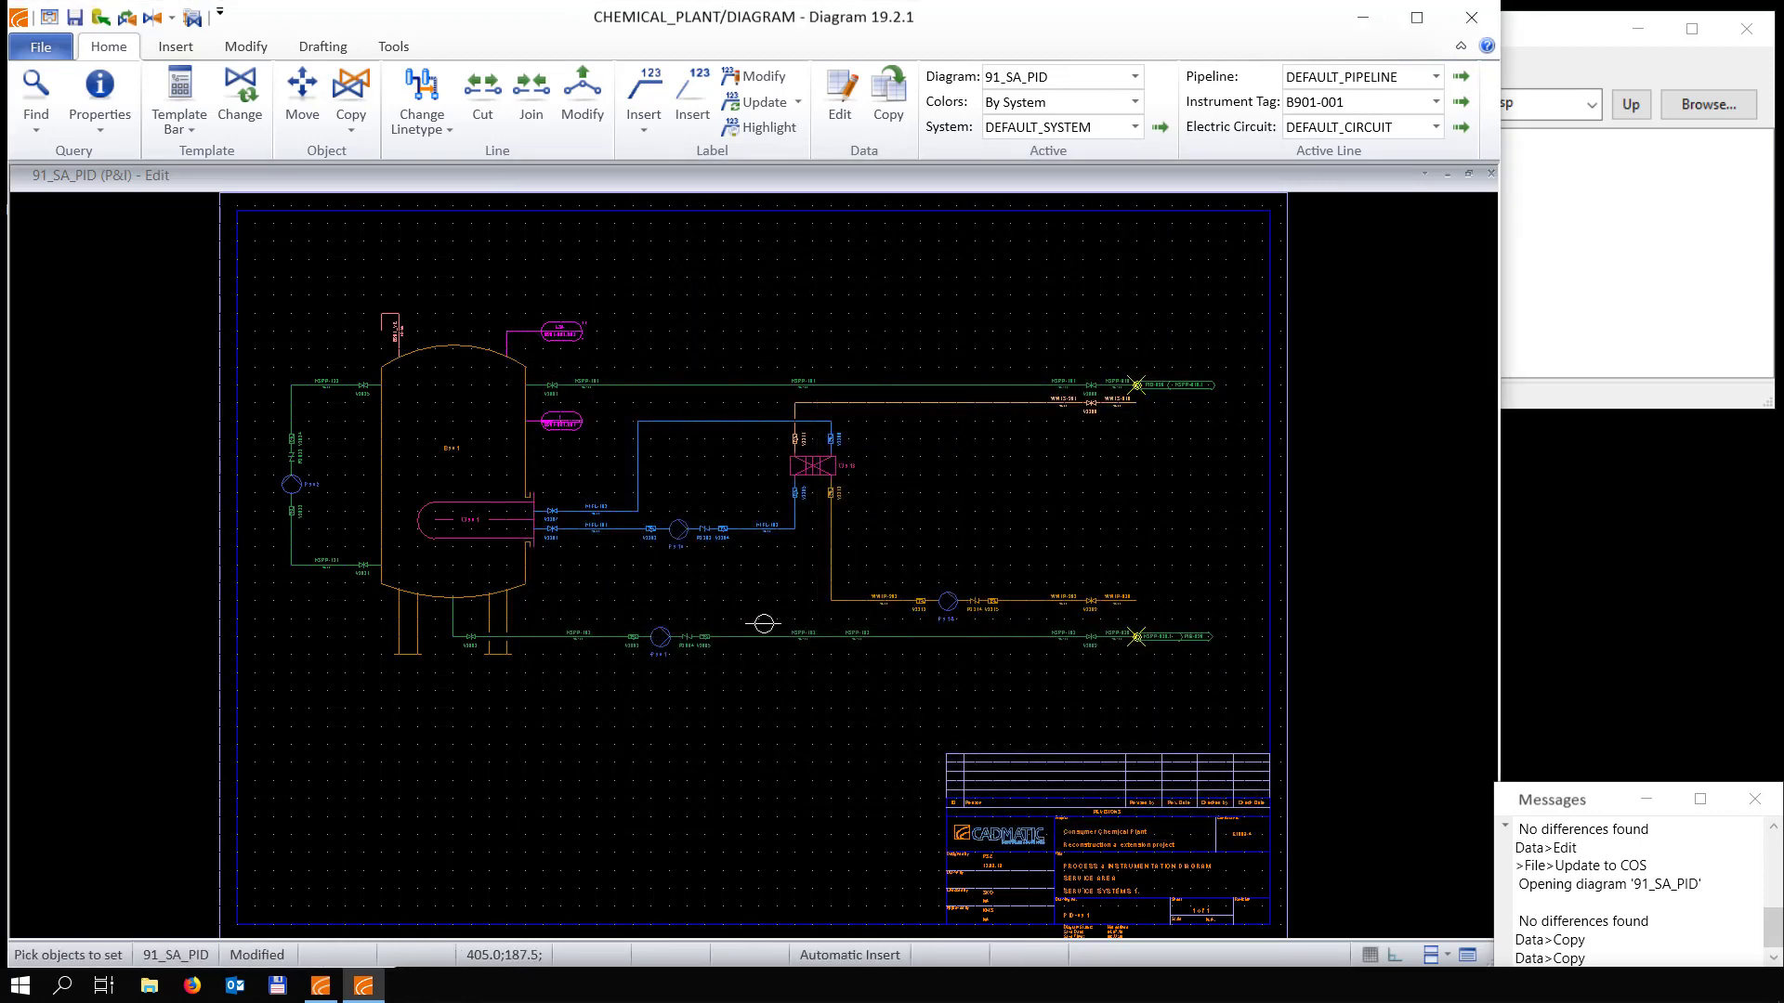
{"action": "scroll", "coordinate": [650, 525], "scroll_direction": "up", "scroll_amount": 4}
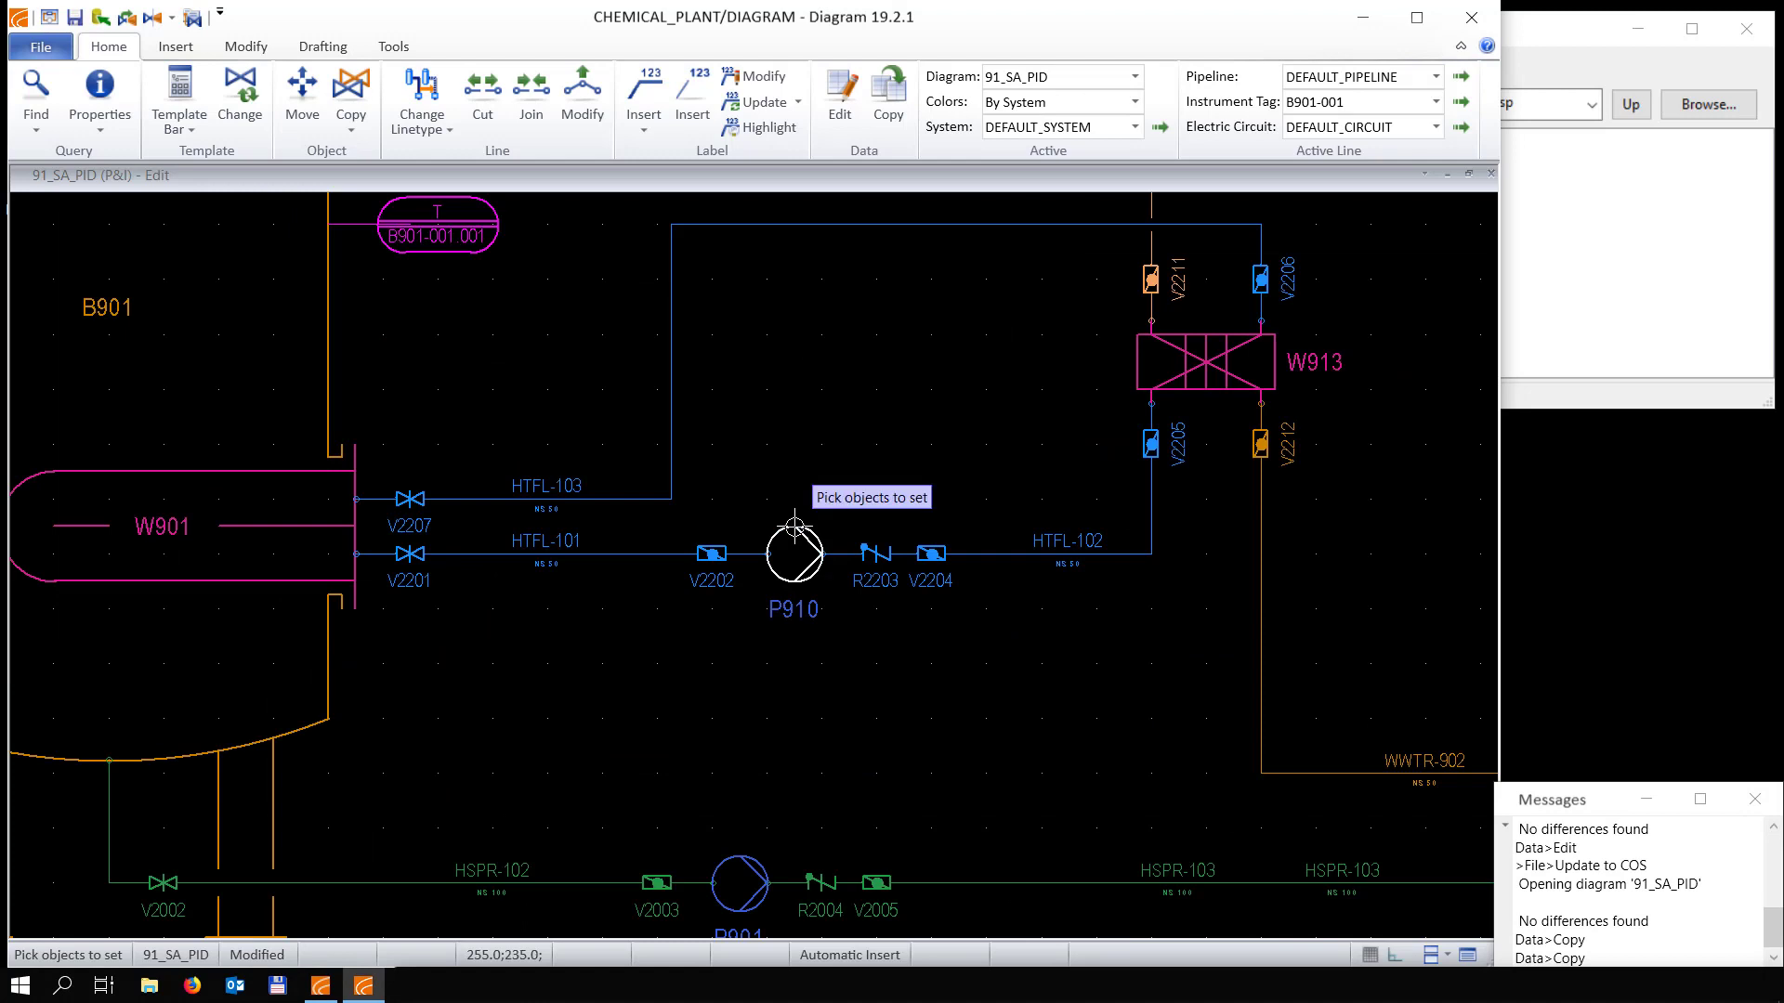
{"action": "left_click", "coordinate": [794, 527]}
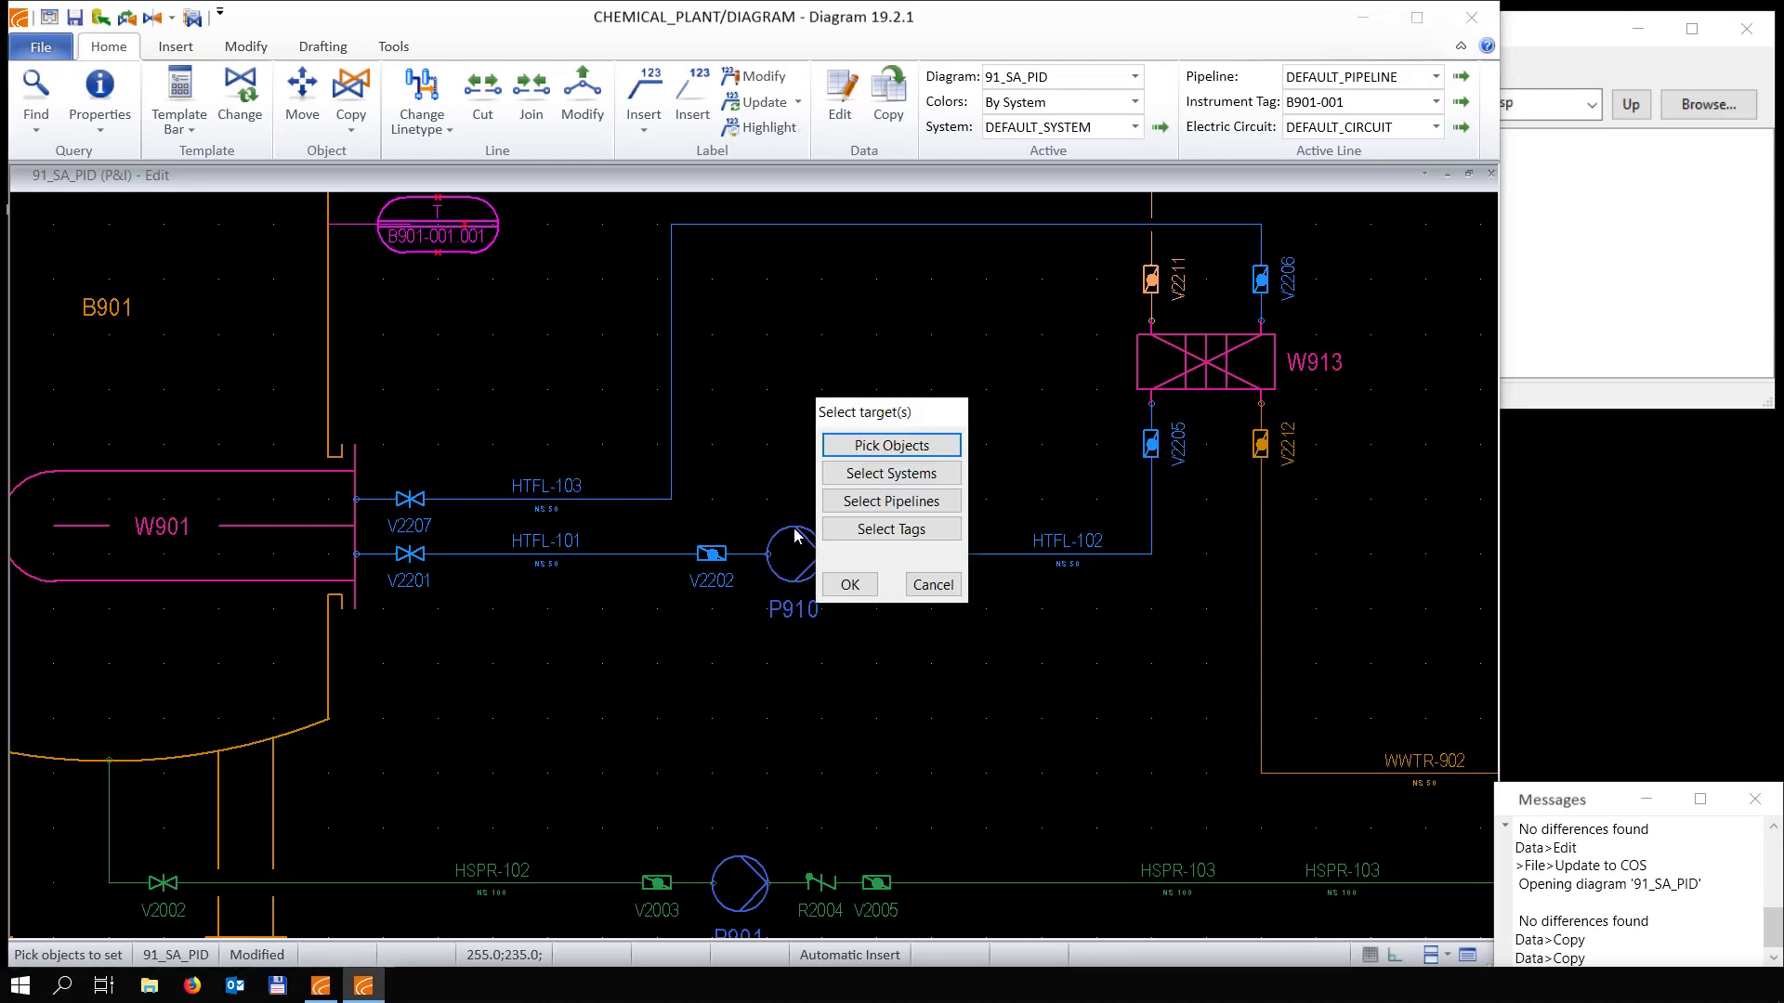
{"action": "left_click", "coordinate": [846, 588]}
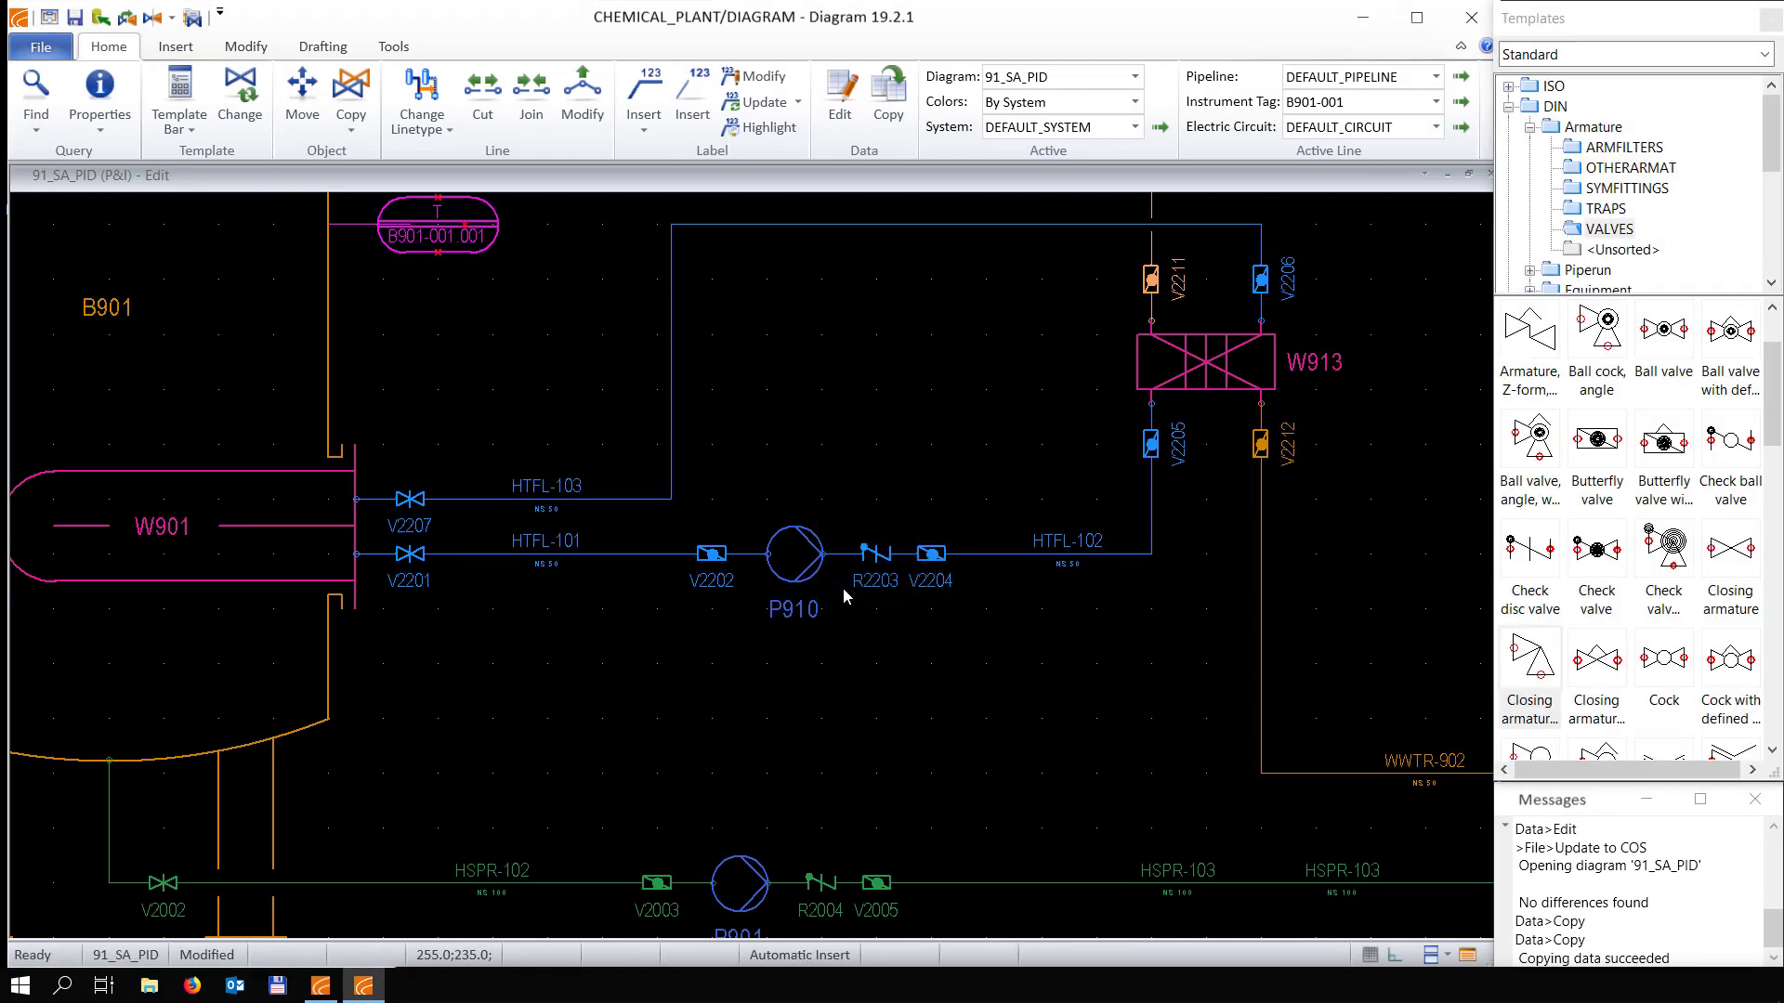
Open P910's equipment data and map its diagram nodes to the In and Out nodes of the 3D component model
{"action": "right_click", "coordinate": [805, 557]}
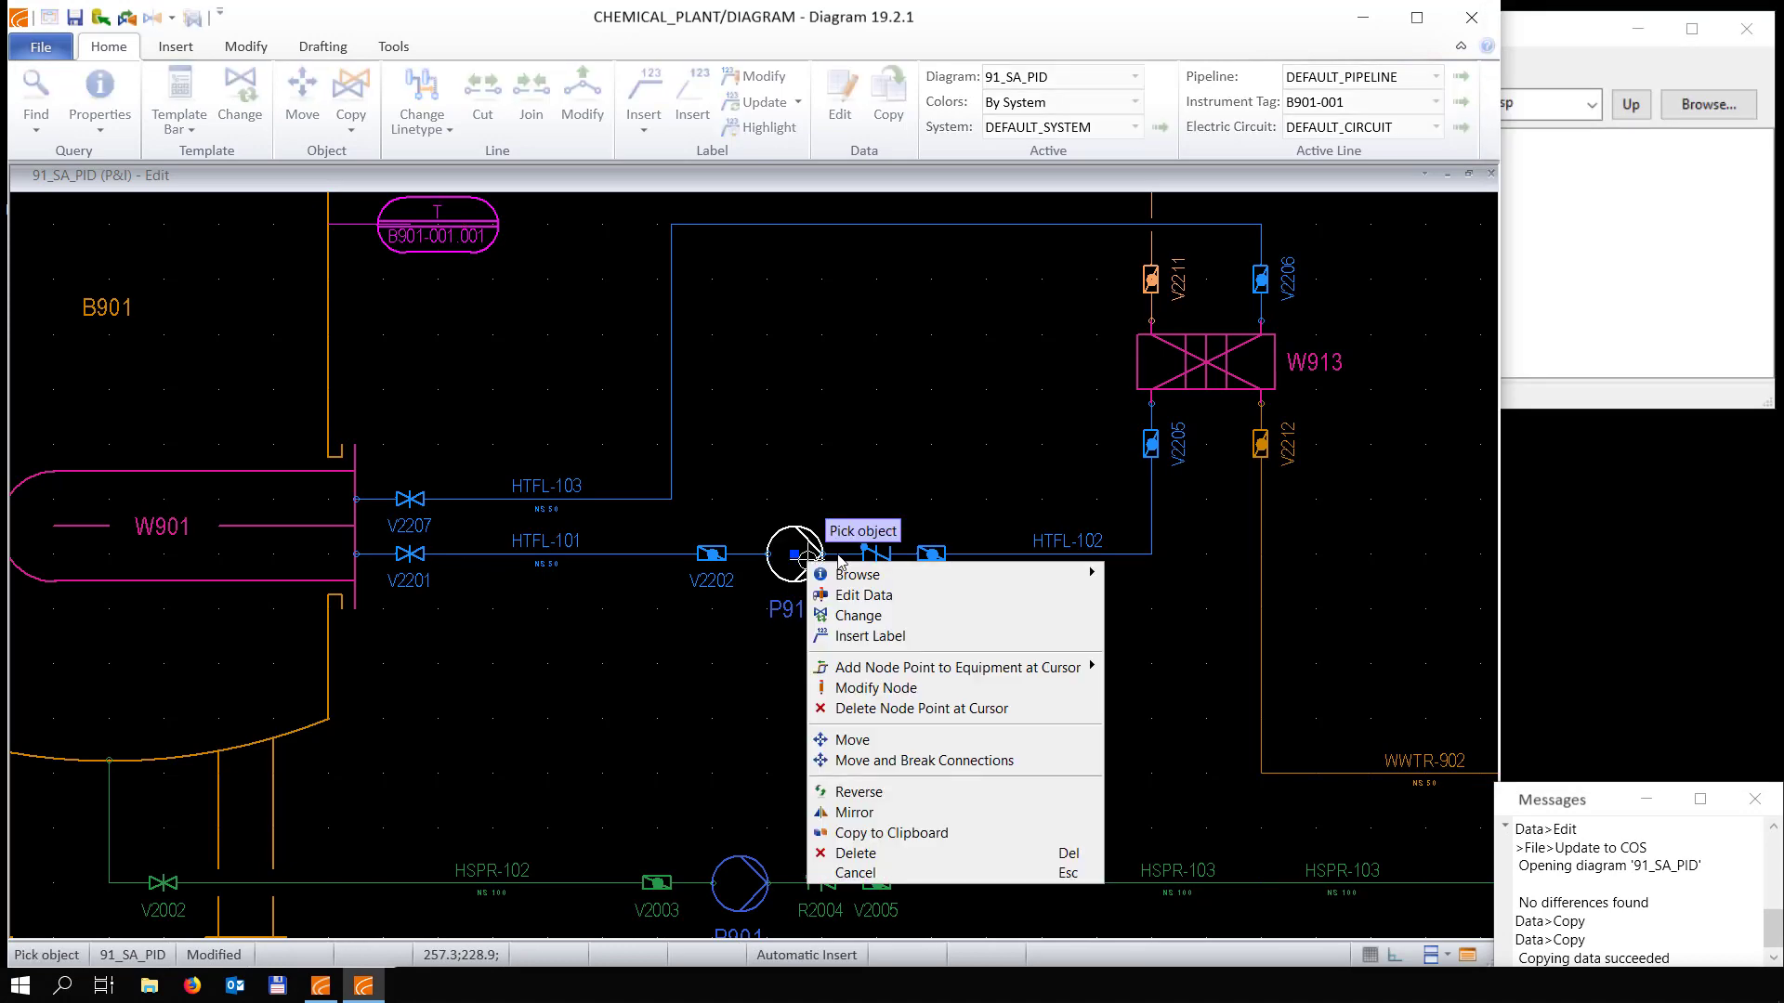
{"action": "left_click", "coordinate": [863, 596]}
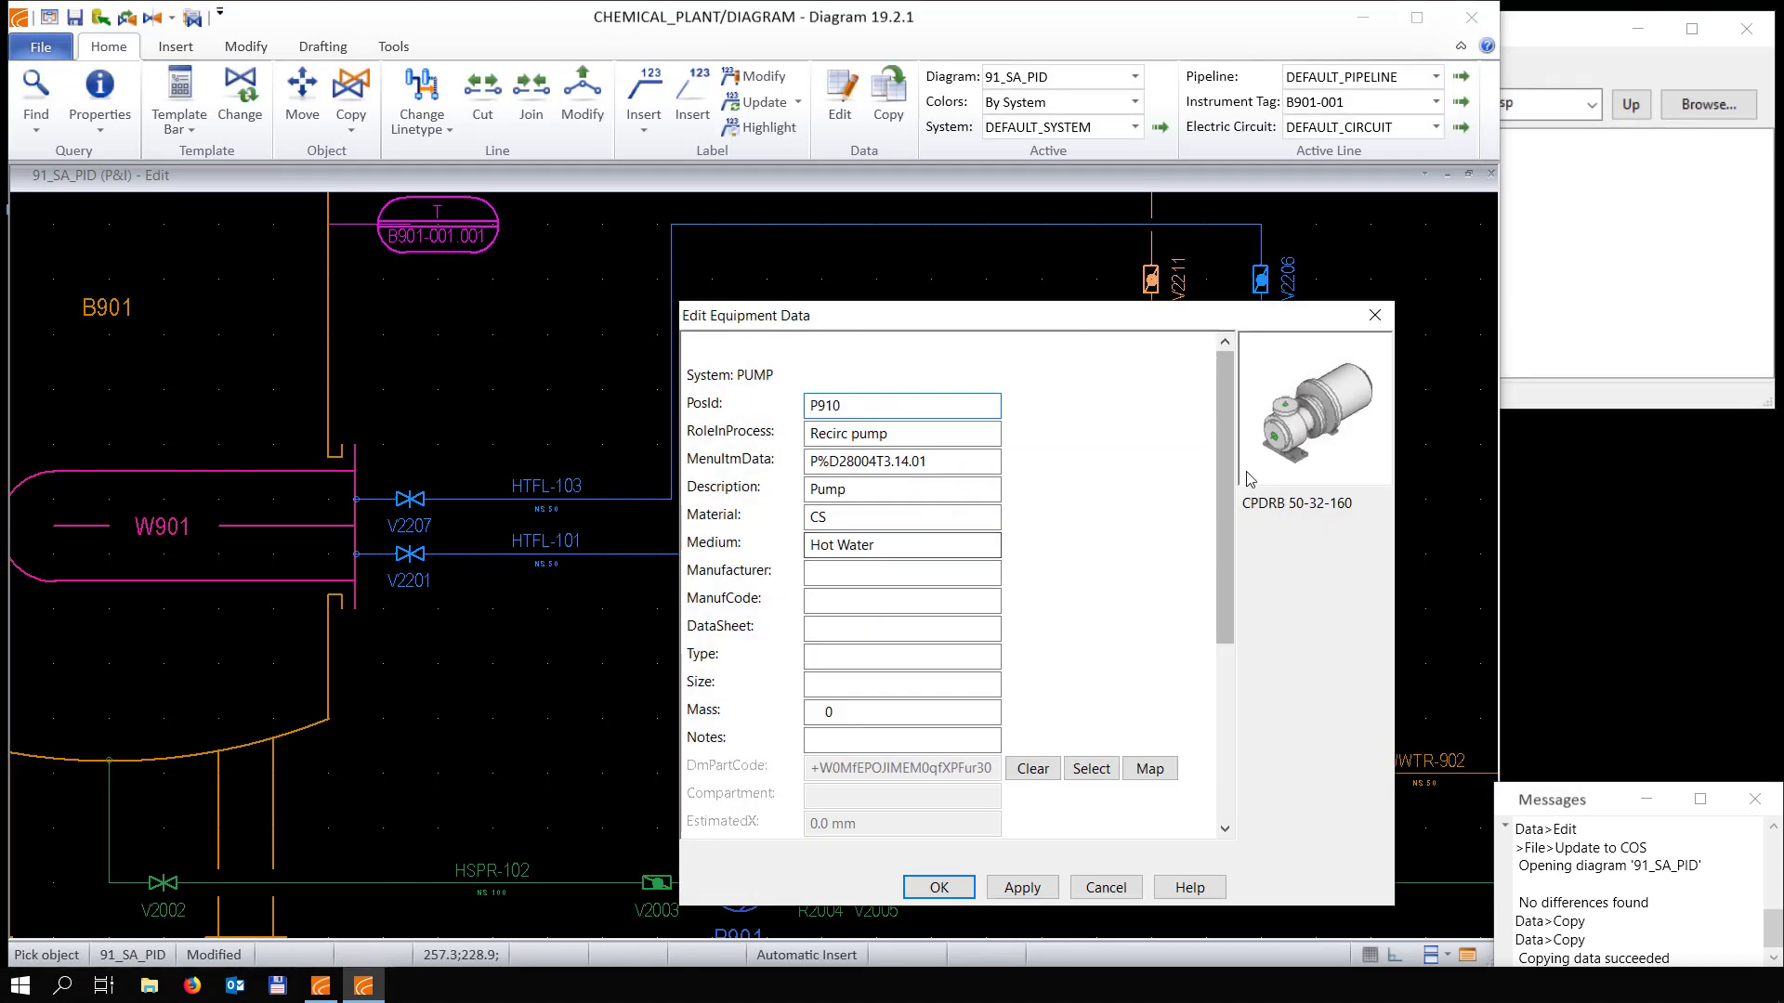
{"action": "left_click_drag", "start_coordinate": [1229, 488], "coordinate": [1219, 587]}
{"action": "left_click", "coordinate": [1148, 605]}
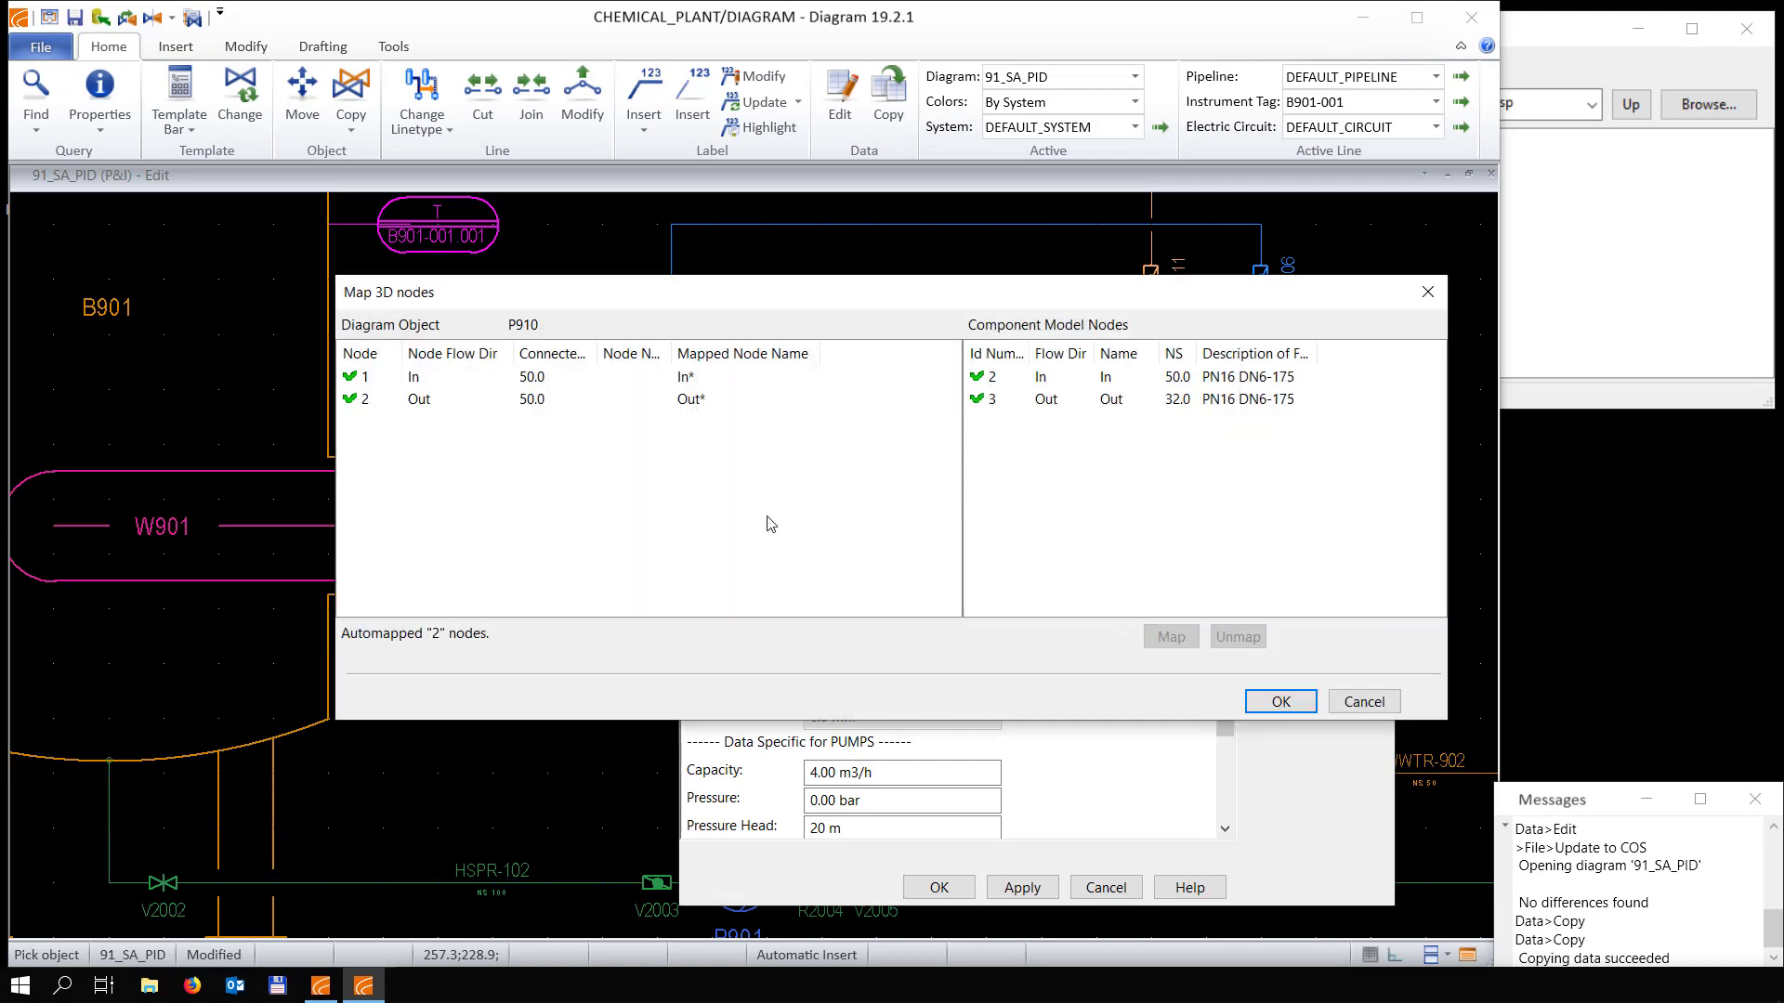
{"action": "left_click_drag", "start_coordinate": [595, 295], "coordinate": [1221, 301]}
{"action": "left_click", "coordinate": [1691, 701]}
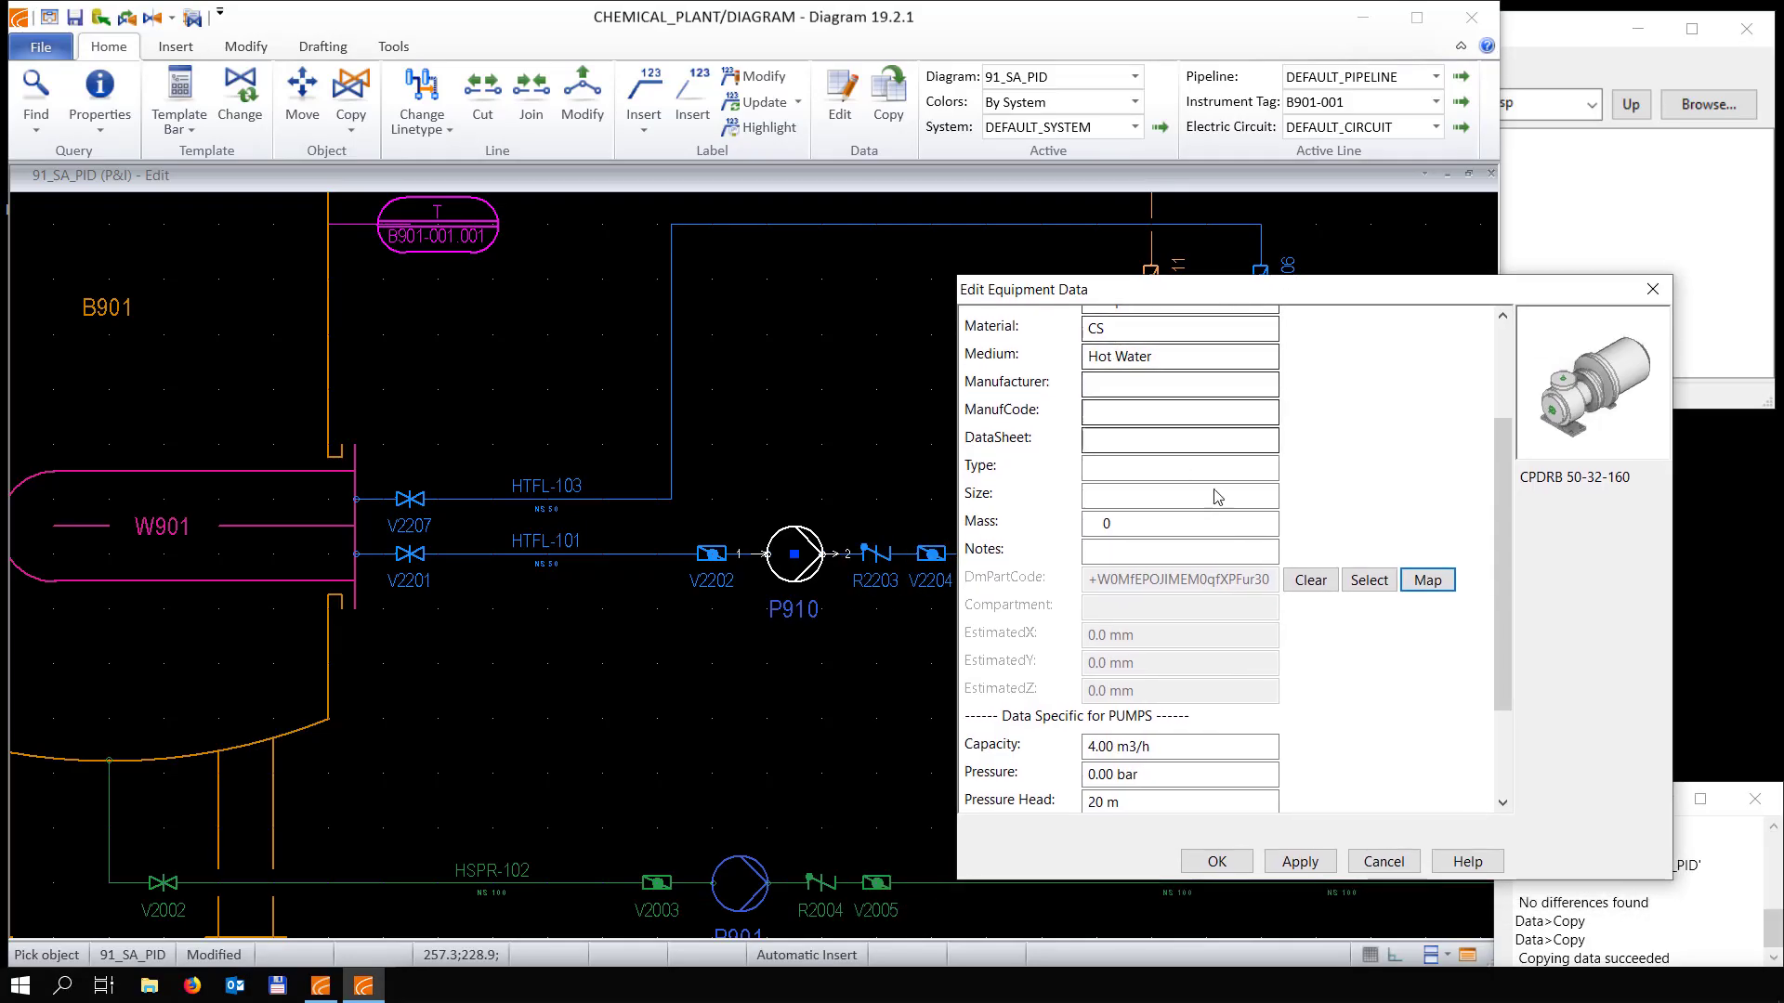
Recheck P910's 3D node mapping, comparing the component model's In and Out node sizes, and accept the equipment data
{"action": "left_click", "coordinate": [1426, 582]}
{"action": "left_click_drag", "start_coordinate": [818, 305], "coordinate": [702, 51]}
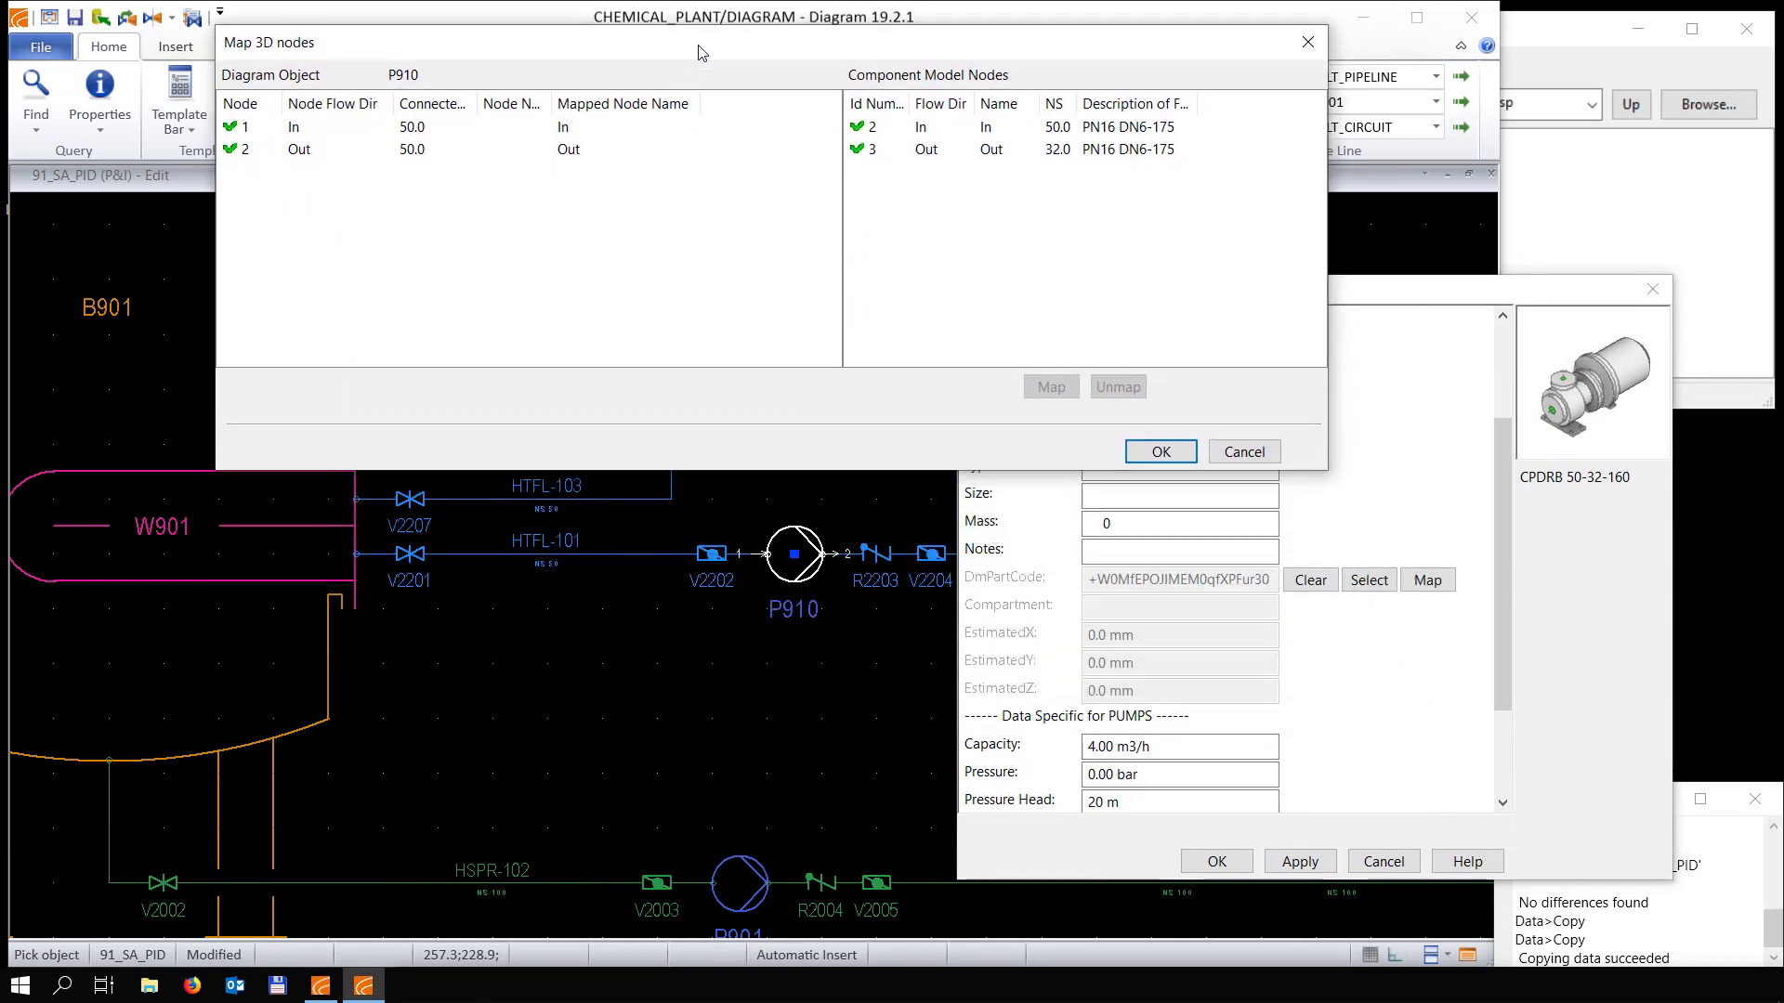
{"action": "left_click", "coordinate": [896, 134]}
{"action": "left_click", "coordinate": [903, 152]}
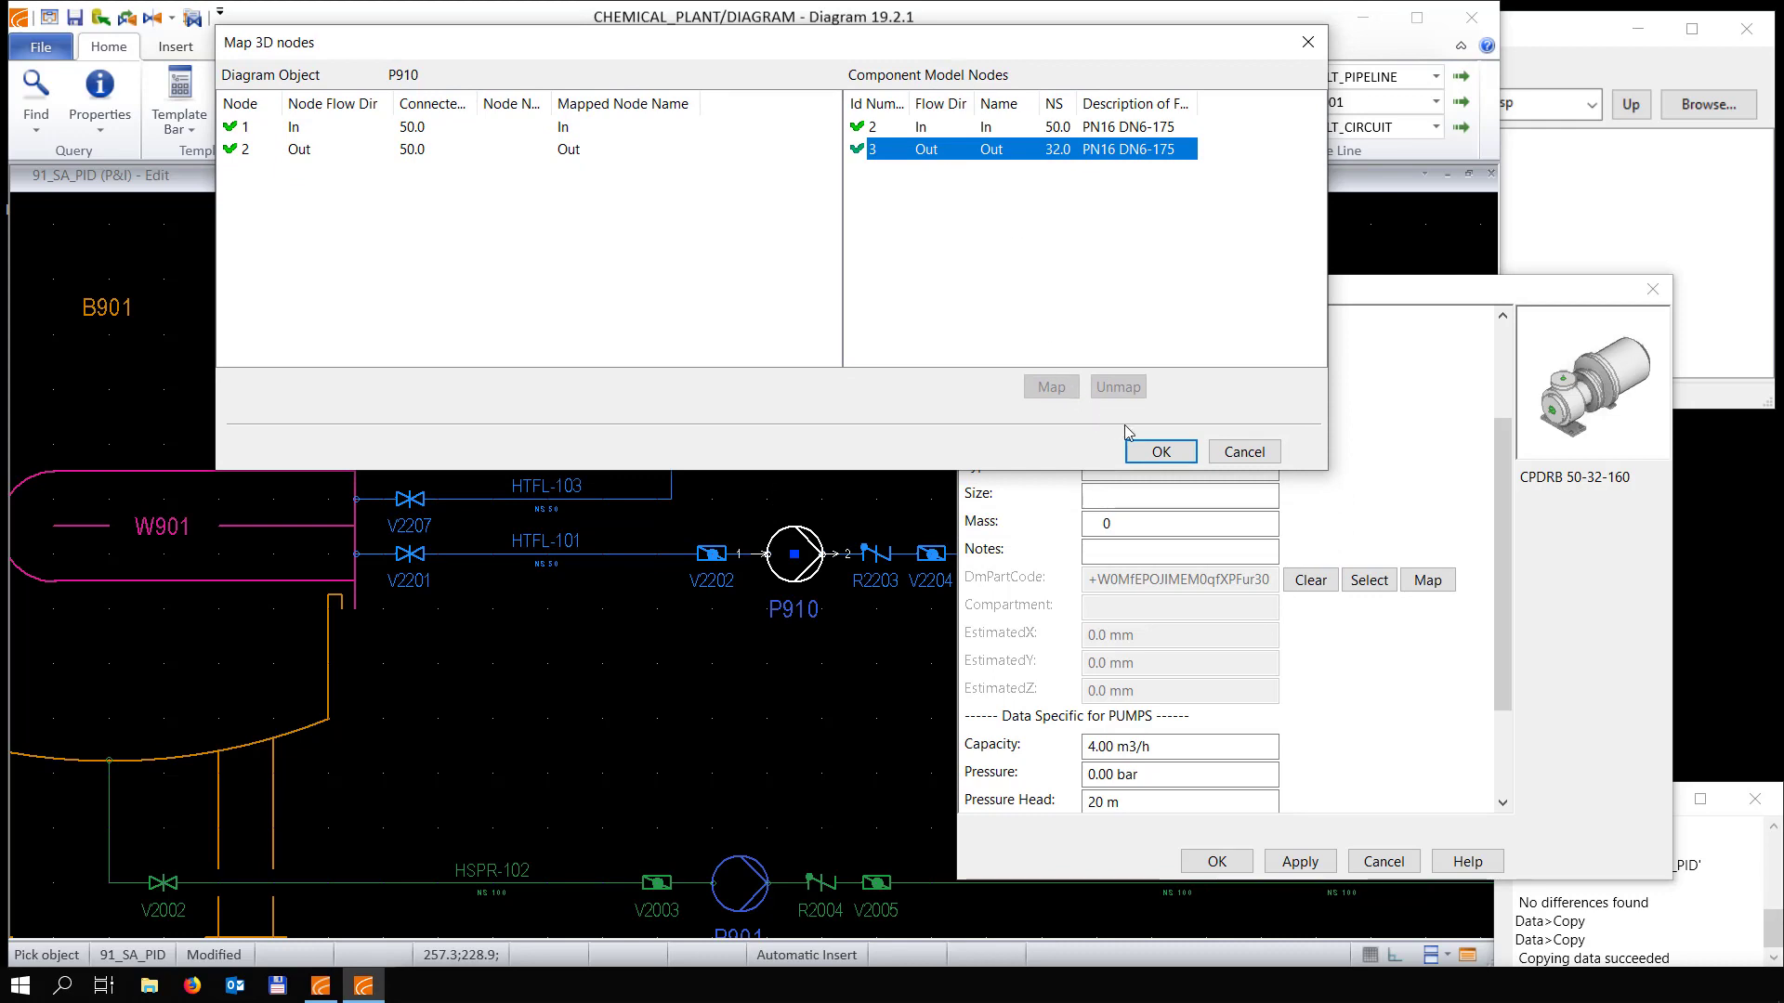
{"action": "left_click", "coordinate": [1161, 451]}
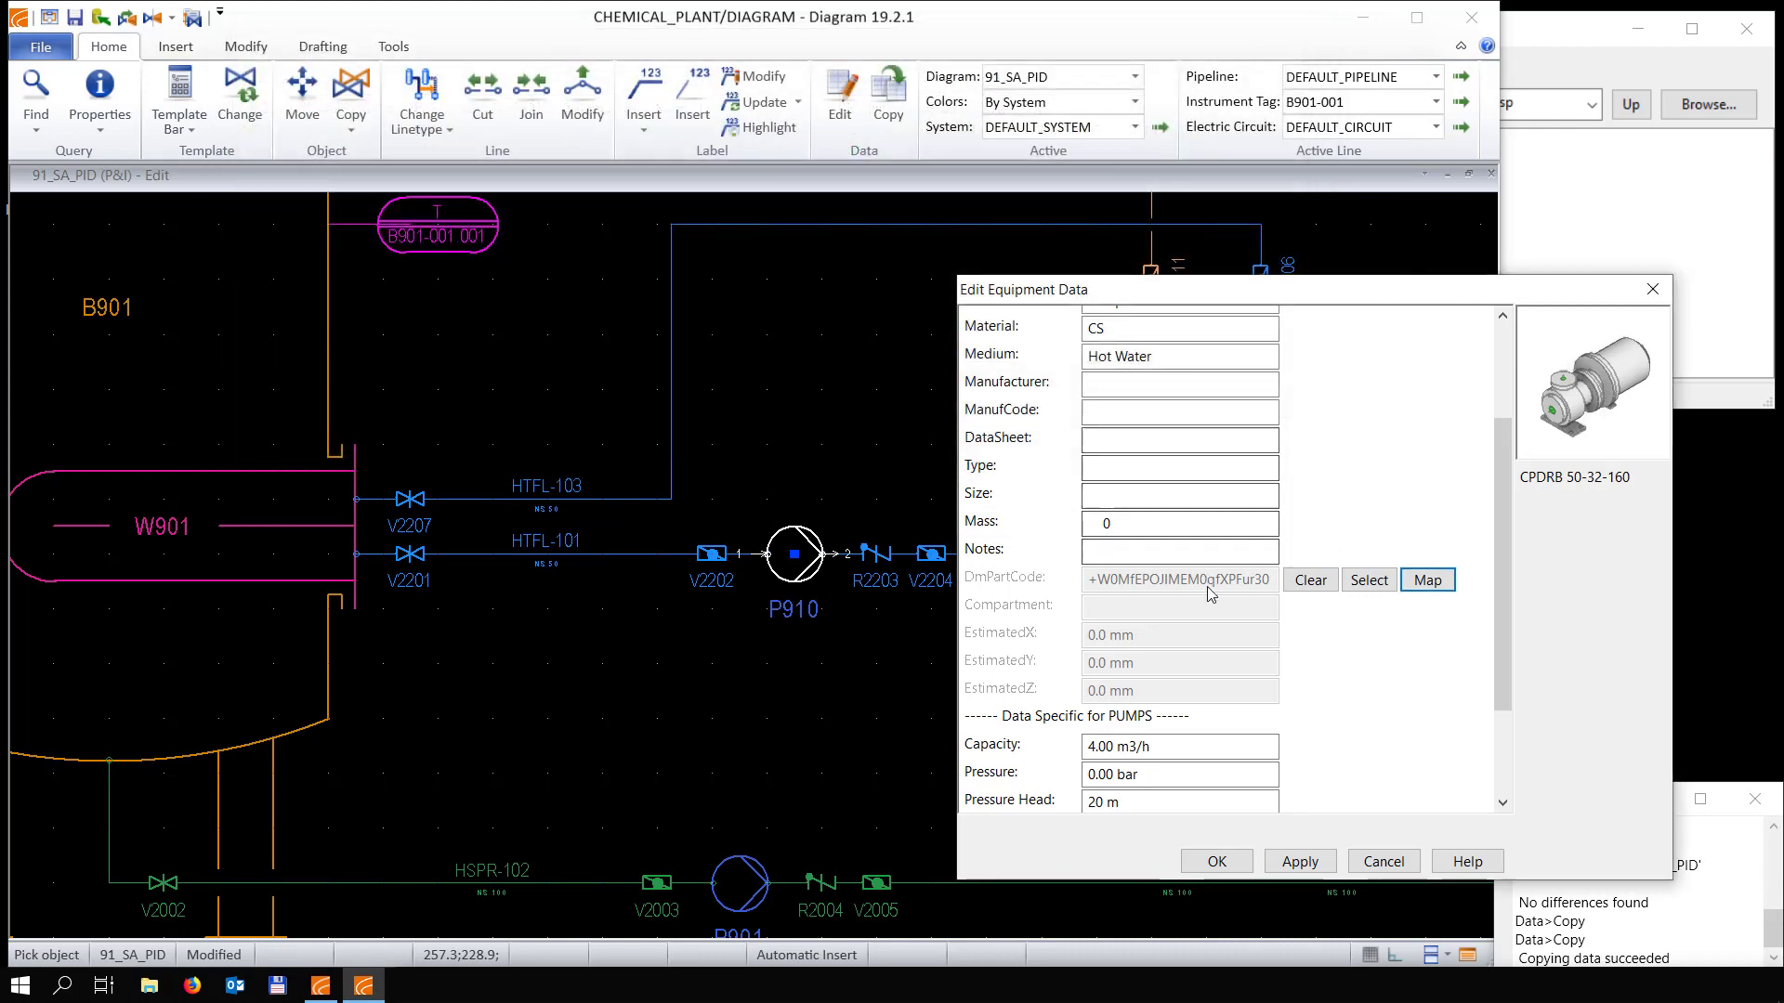
{"action": "left_click", "coordinate": [1217, 861]}
Run a consistency check on the diagram and examine the unconnected piperuns on WWTR-020 and WWTS-010
{"action": "scroll", "coordinate": [681, 529], "scroll_direction": "down", "scroll_amount": 5}
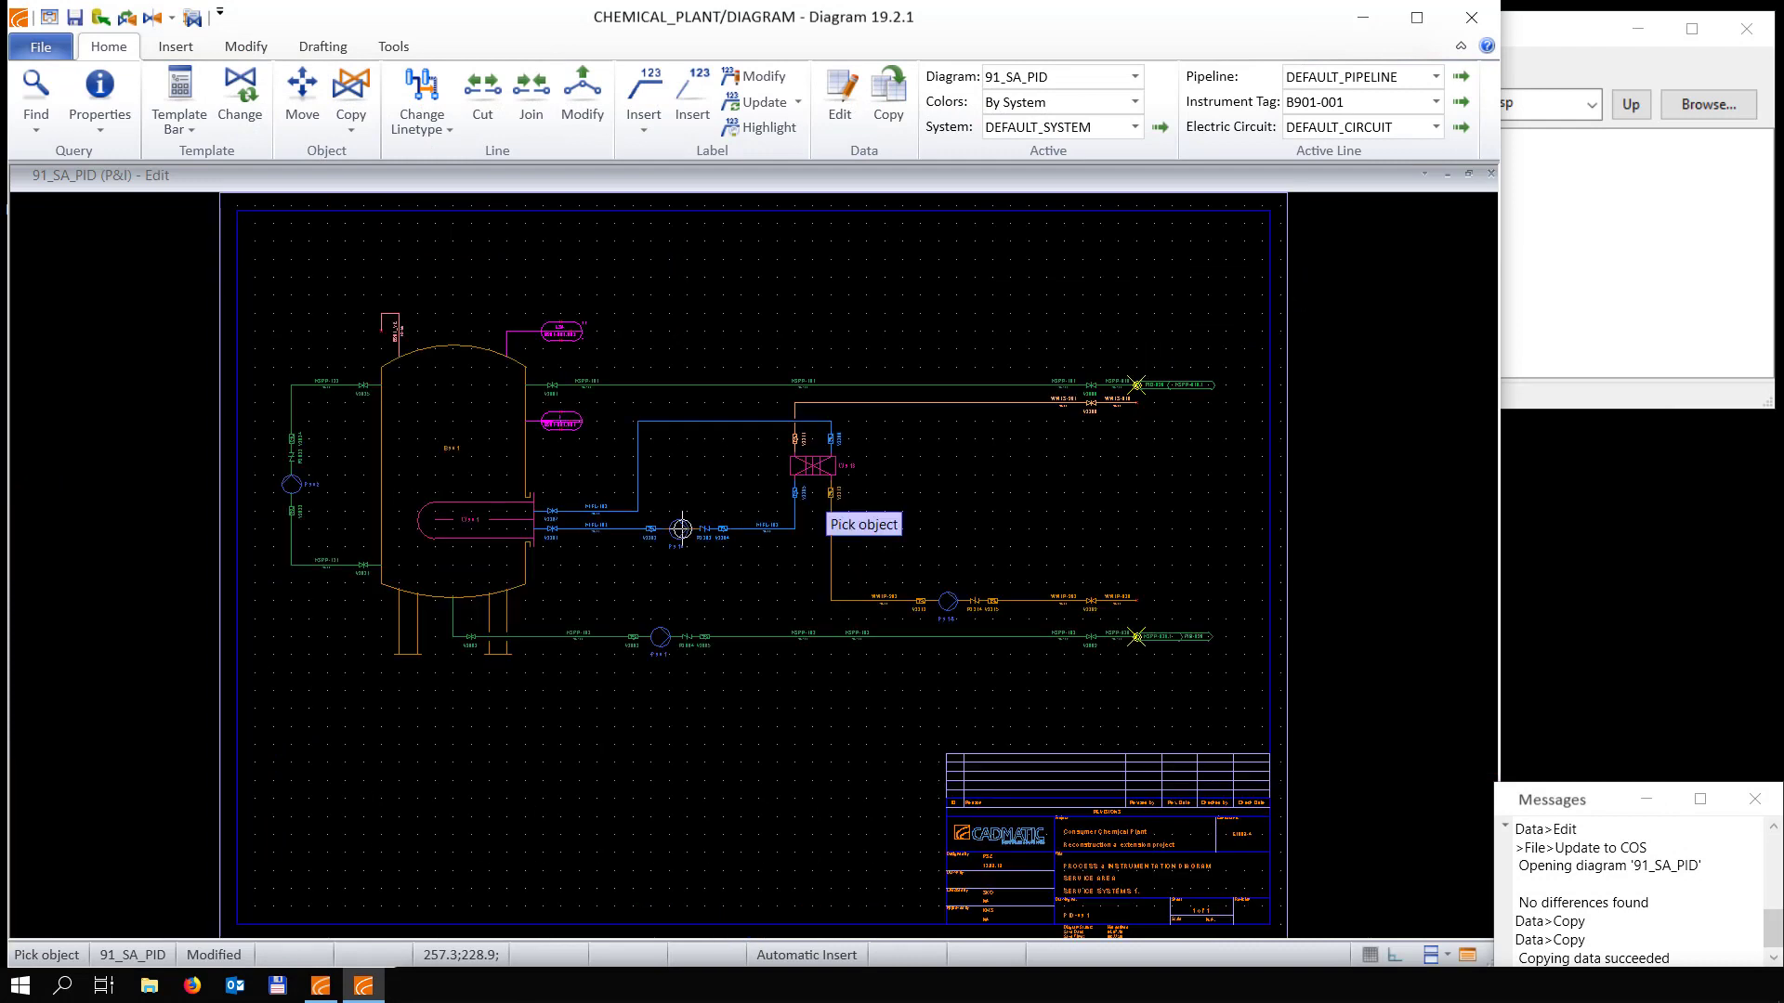
{"action": "left_click", "coordinate": [394, 46]}
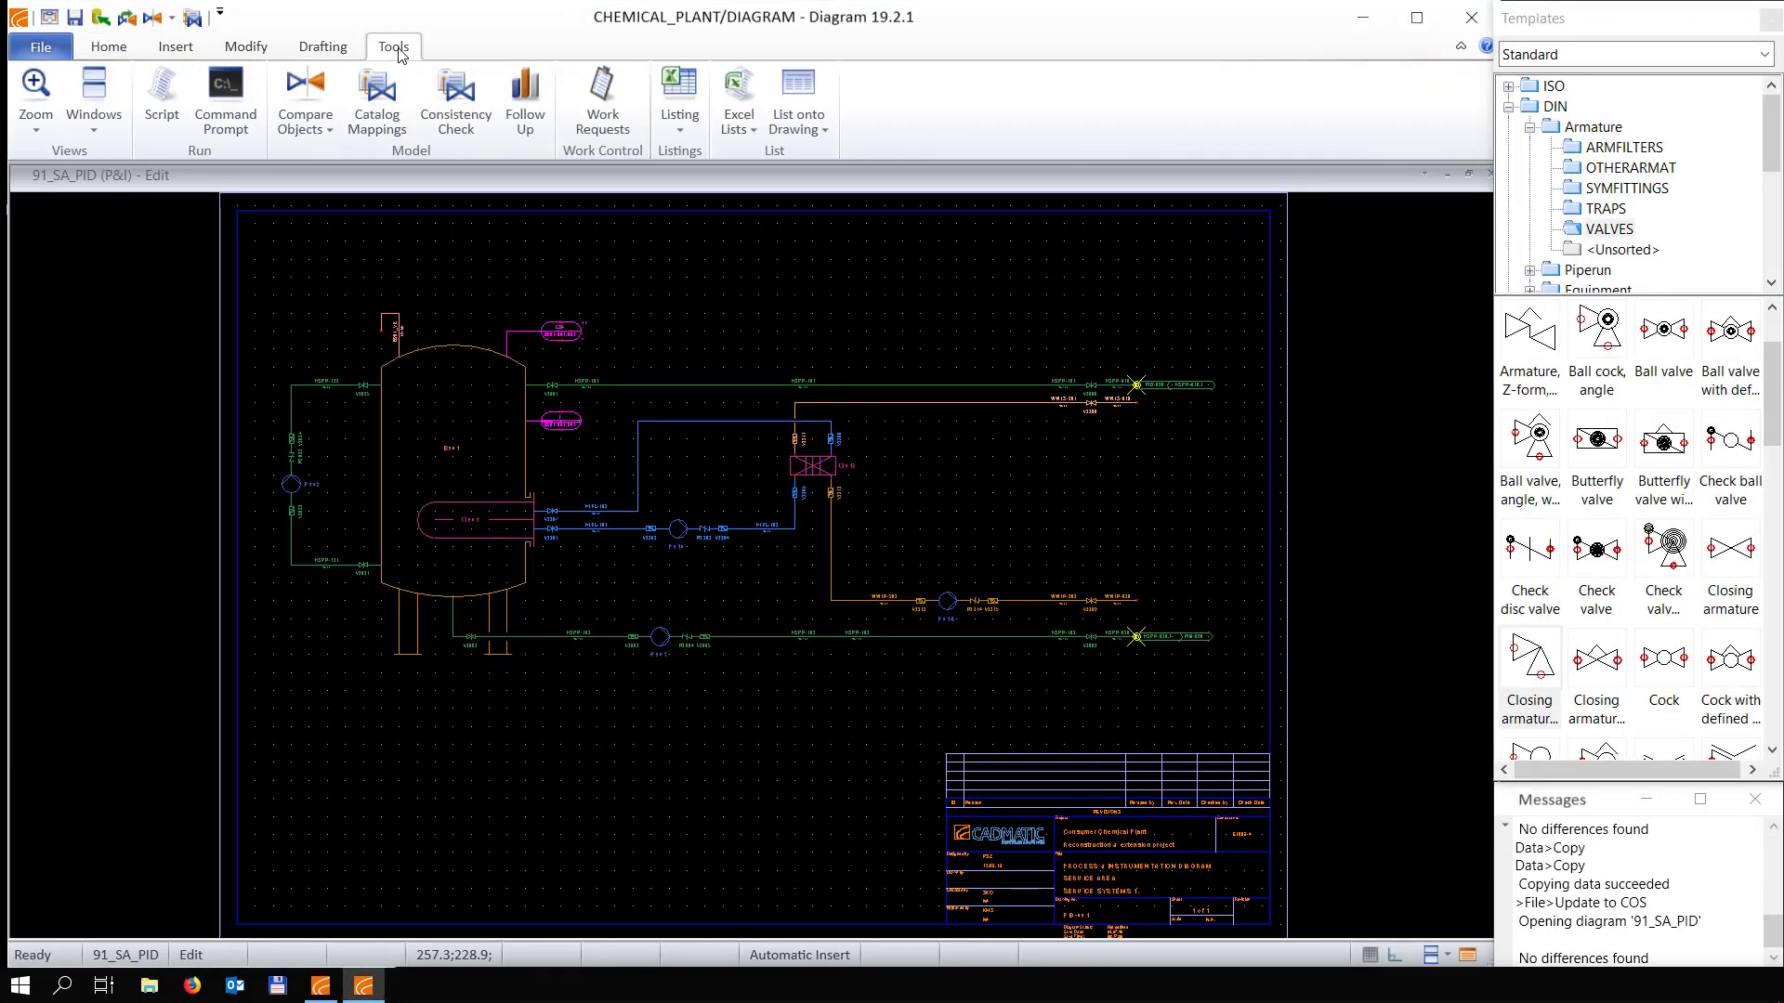
{"action": "left_click", "coordinate": [454, 125]}
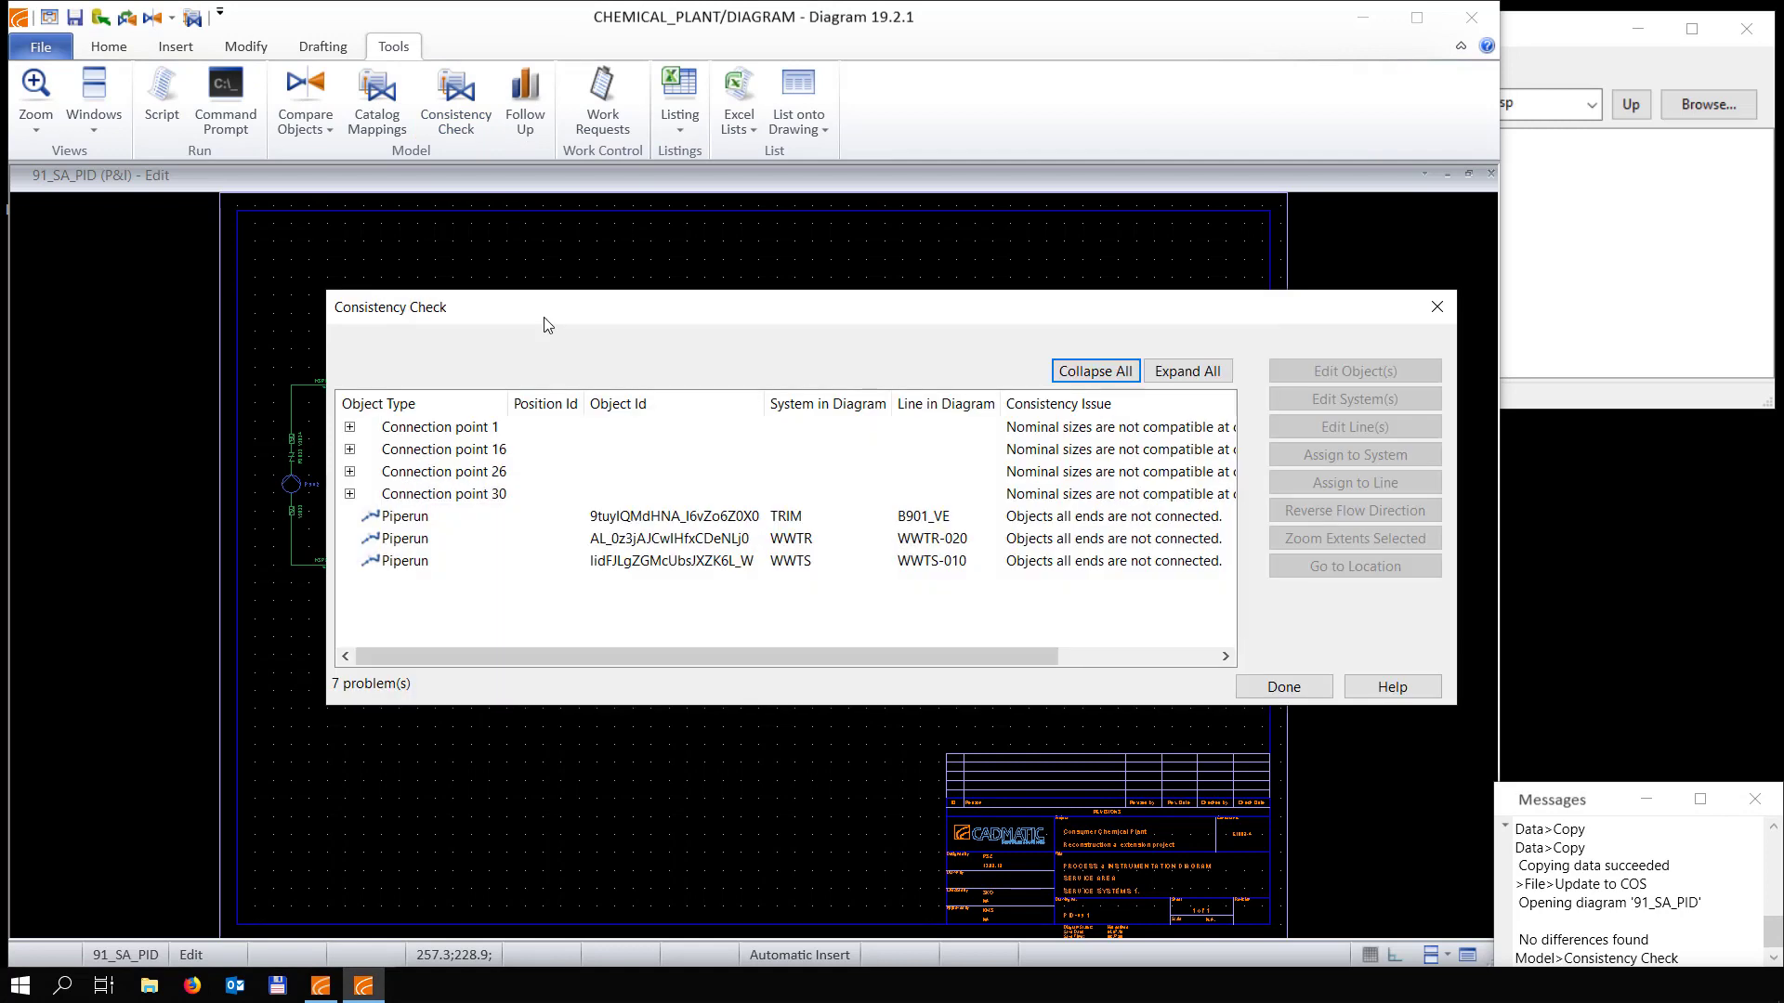
{"action": "left_click", "coordinate": [602, 538]}
{"action": "left_click", "coordinate": [637, 561]}
Examine the objects behind the nominal size conflicts at the listed connection points, and close the consistency check
{"action": "left_click", "coordinate": [463, 428]}
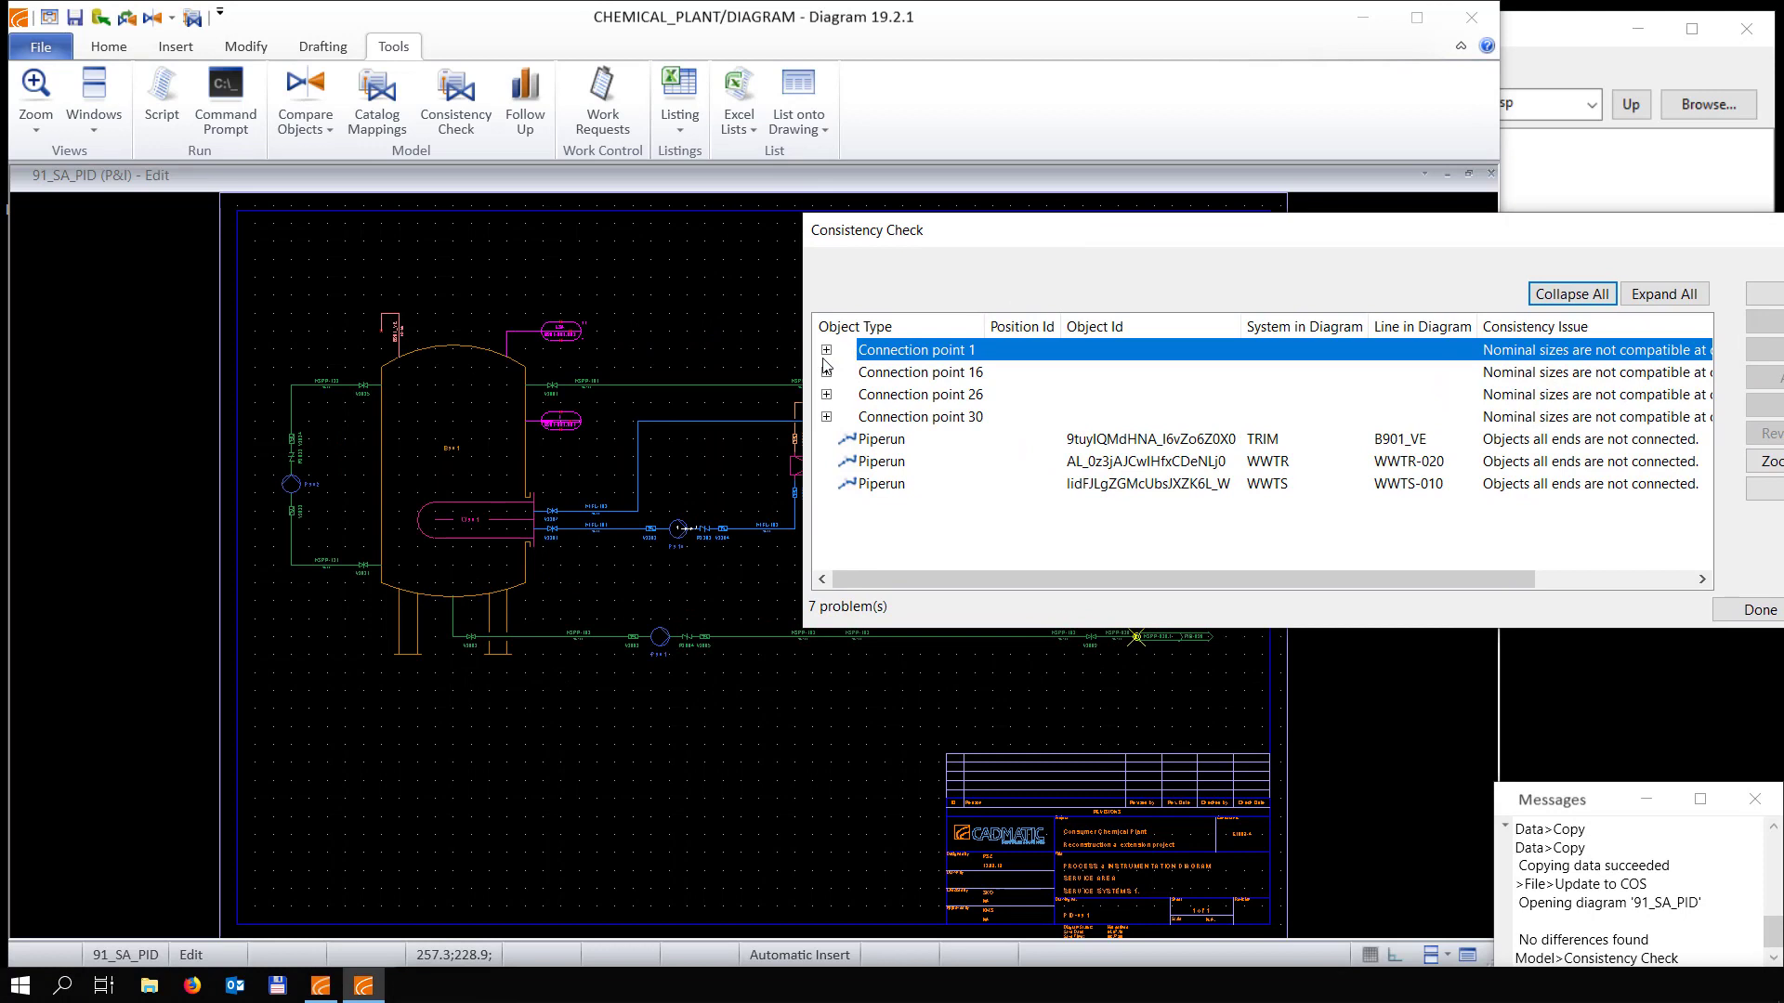
{"action": "left_click", "coordinate": [826, 350]}
{"action": "left_click", "coordinate": [929, 374]}
{"action": "left_click", "coordinate": [906, 395]}
{"action": "mouse_move", "coordinate": [1017, 581]}
{"action": "left_mouse_down"}
{"action": "mouse_move", "coordinate": [1222, 567]}
{"action": "mouse_move", "coordinate": [976, 568]}
{"action": "mouse_move", "coordinate": [1167, 566]}
{"action": "mouse_move", "coordinate": [1046, 563]}
{"action": "left_mouse_up"}
{"action": "left_click", "coordinate": [836, 418]}
{"action": "left_click", "coordinate": [826, 416]}
{"action": "left_click", "coordinate": [946, 441]}
{"action": "left_click", "coordinate": [826, 484]}
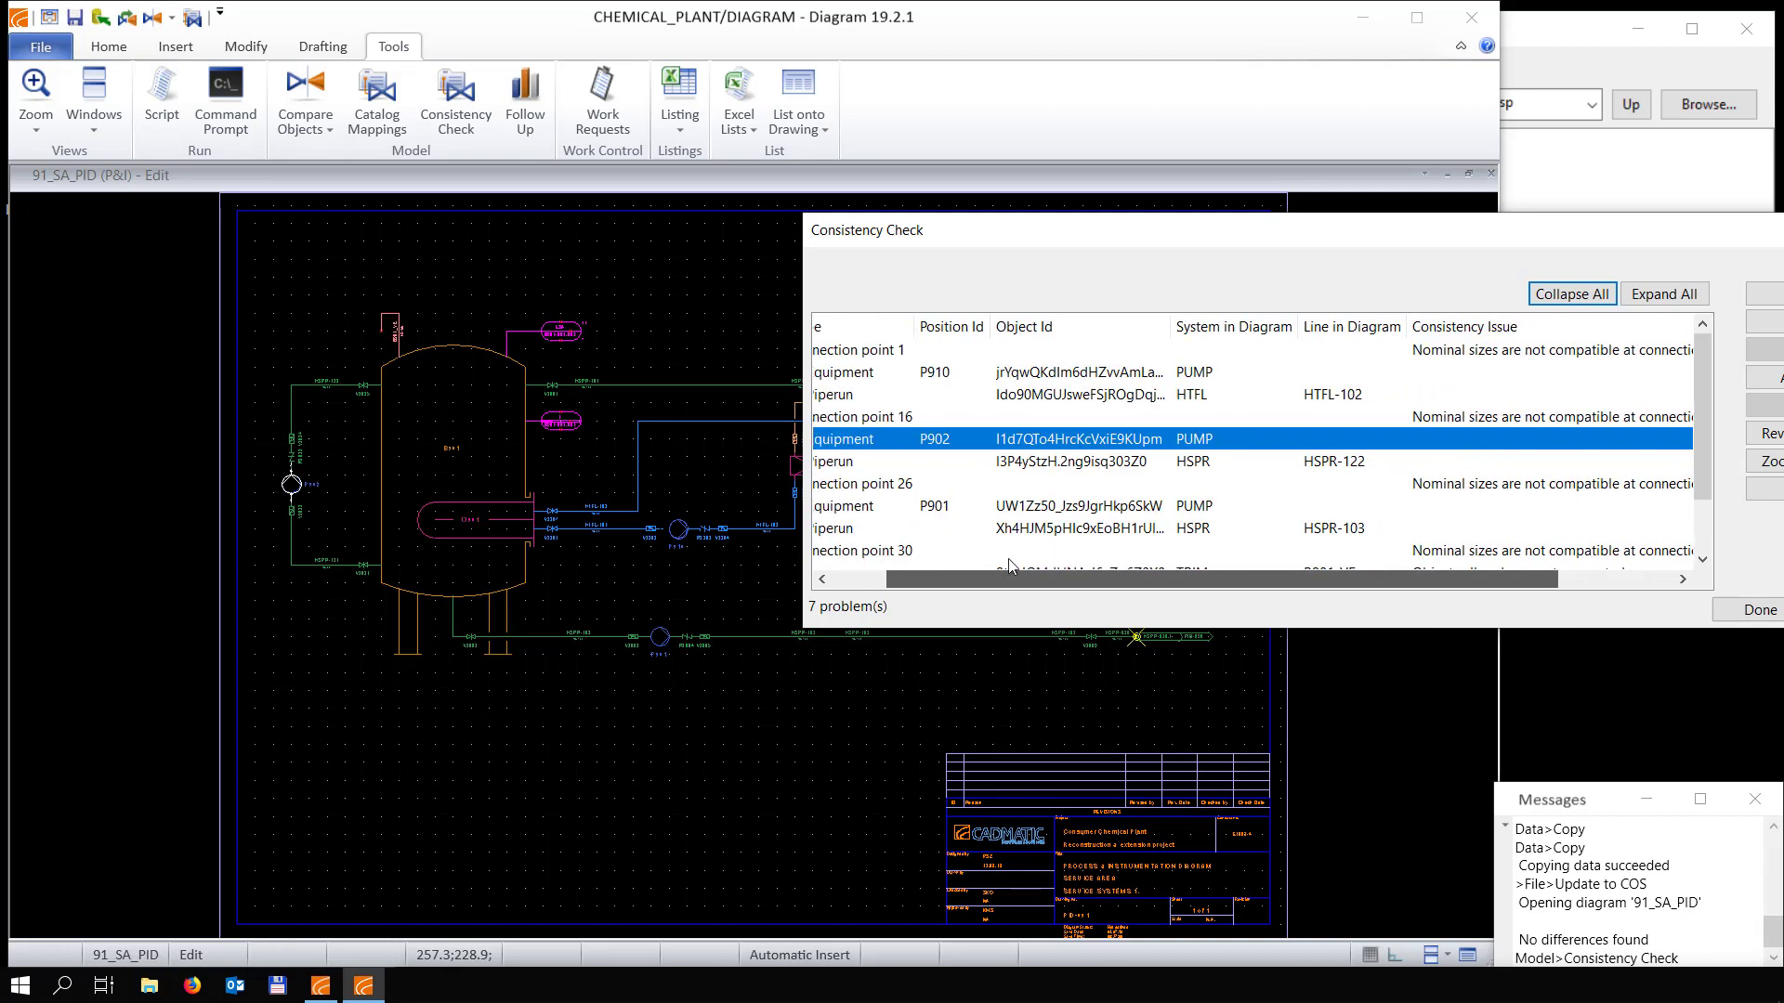
{"action": "left_click", "coordinate": [1746, 612]}
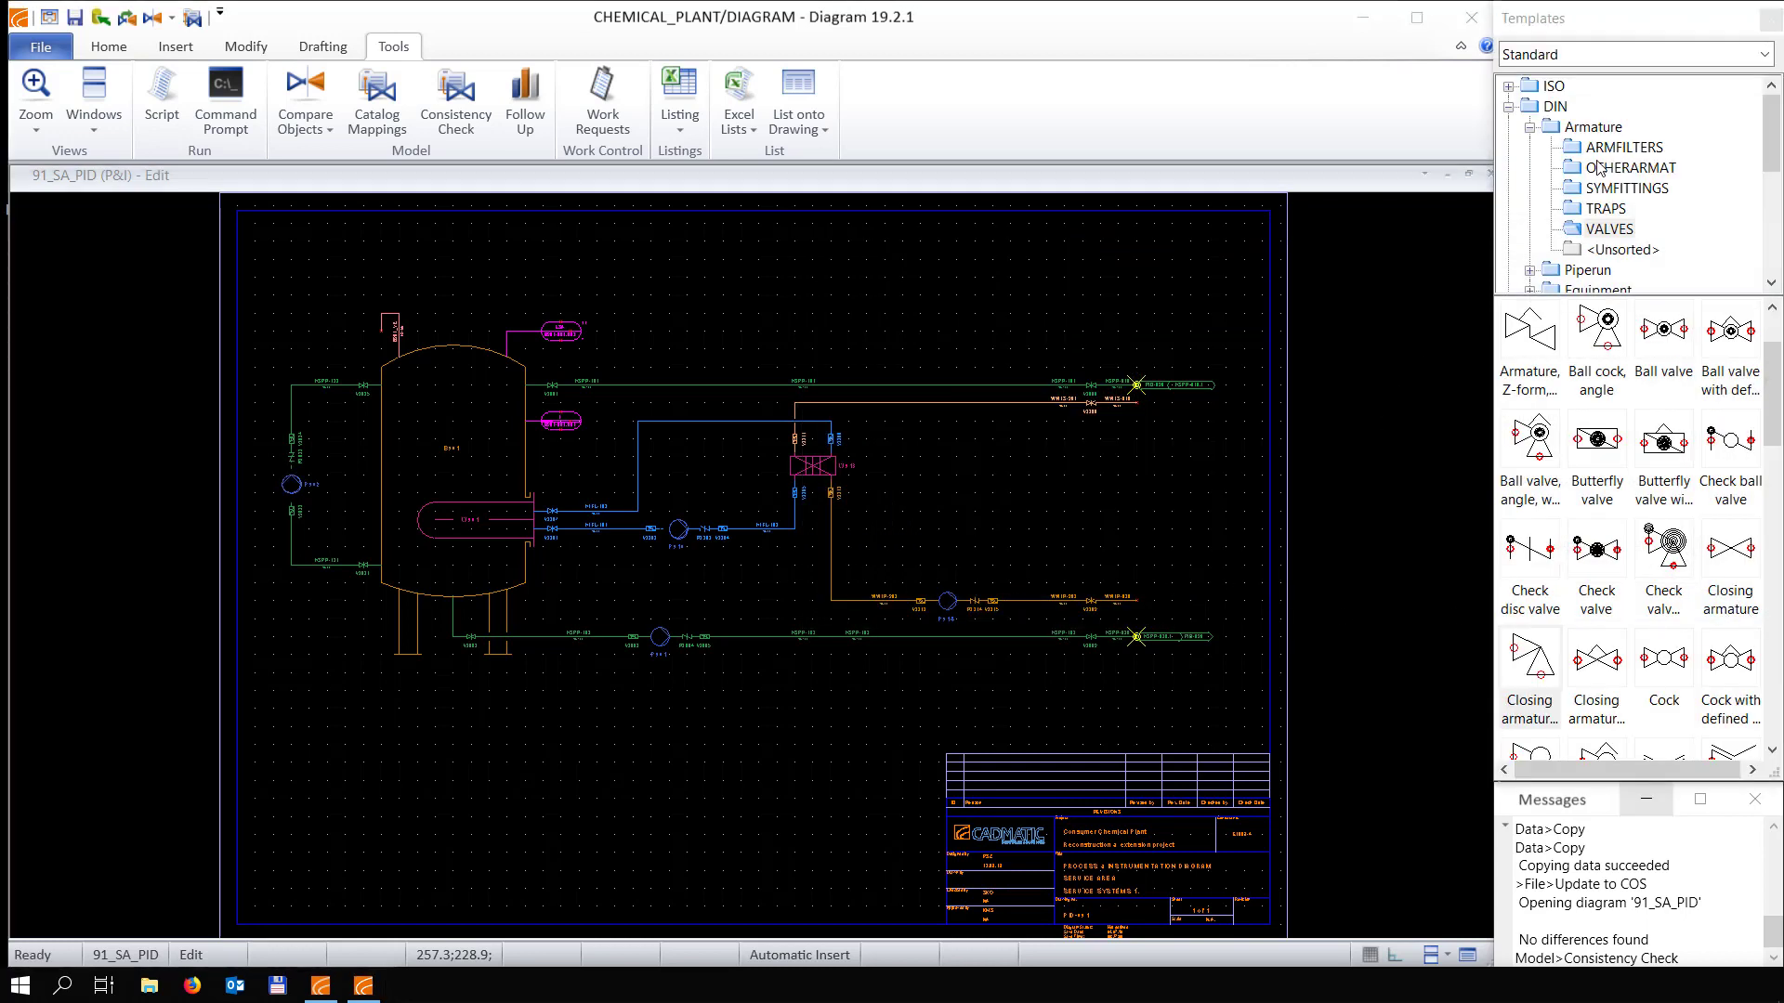
Move butterfly valve V2204 and check disc valve R2203 farther from P910 along HTFL-102 to make room after the pump
{"action": "left_click", "coordinate": [1769, 18]}
{"action": "scroll", "coordinate": [717, 517], "scroll_direction": "up", "scroll_amount": 5}
{"action": "left_click", "coordinate": [790, 604]}
{"action": "left_click", "coordinate": [932, 604]}
{"action": "left_click", "coordinate": [849, 575]}
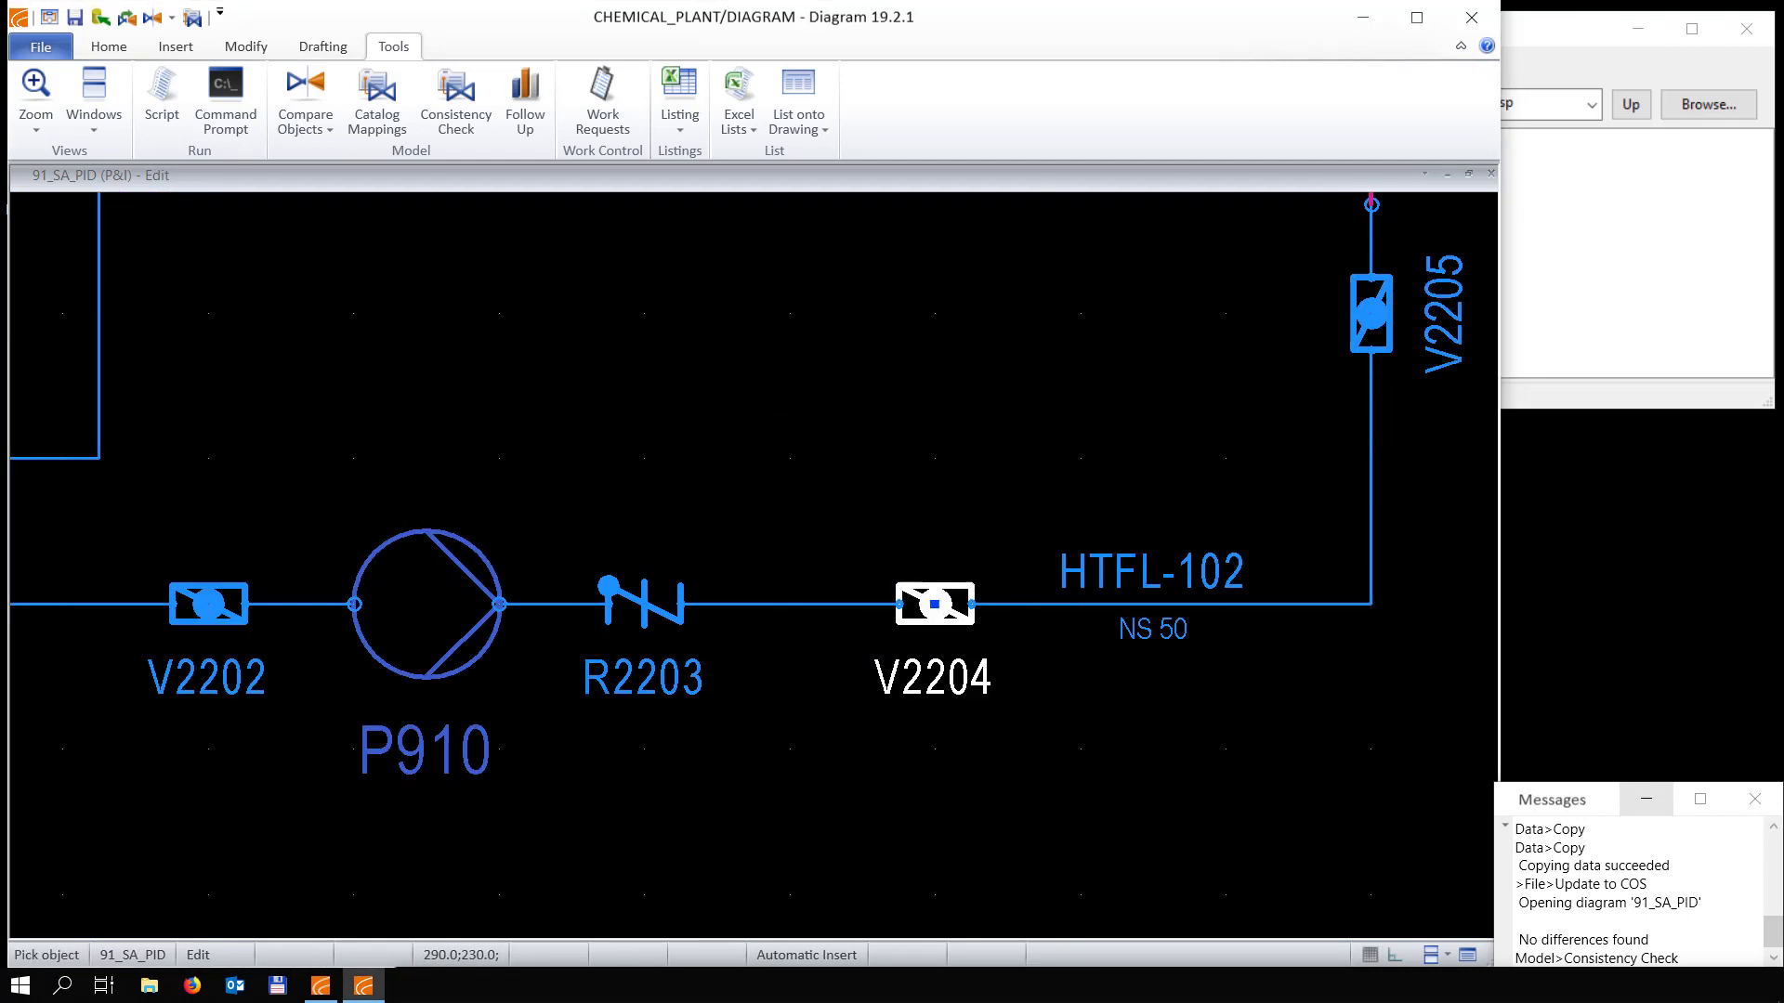
{"action": "left_click", "coordinate": [650, 599]}
{"action": "left_click", "coordinate": [796, 606]}
{"action": "left_click", "coordinate": [830, 584]}
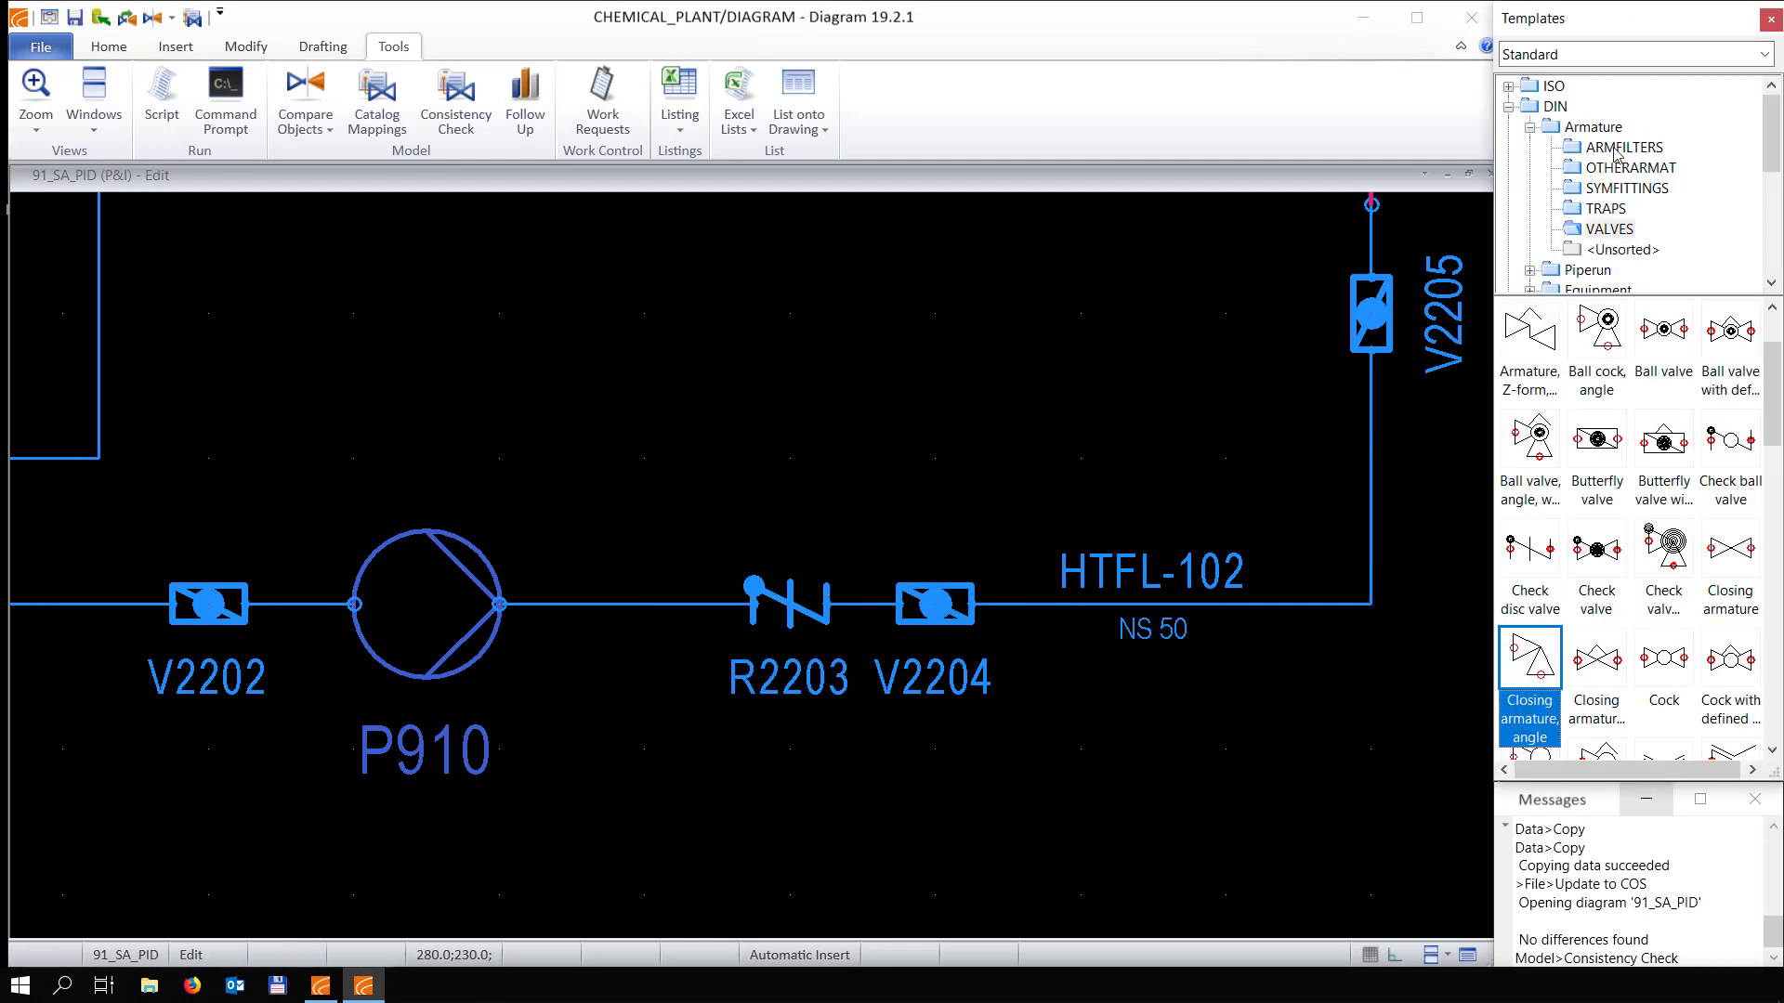
Insert a Reducer from SYMFITTINGS on HTFL-102 between P910 and R2203, with its label below
{"action": "left_click", "coordinate": [1626, 168]}
{"action": "left_click", "coordinate": [1664, 556]}
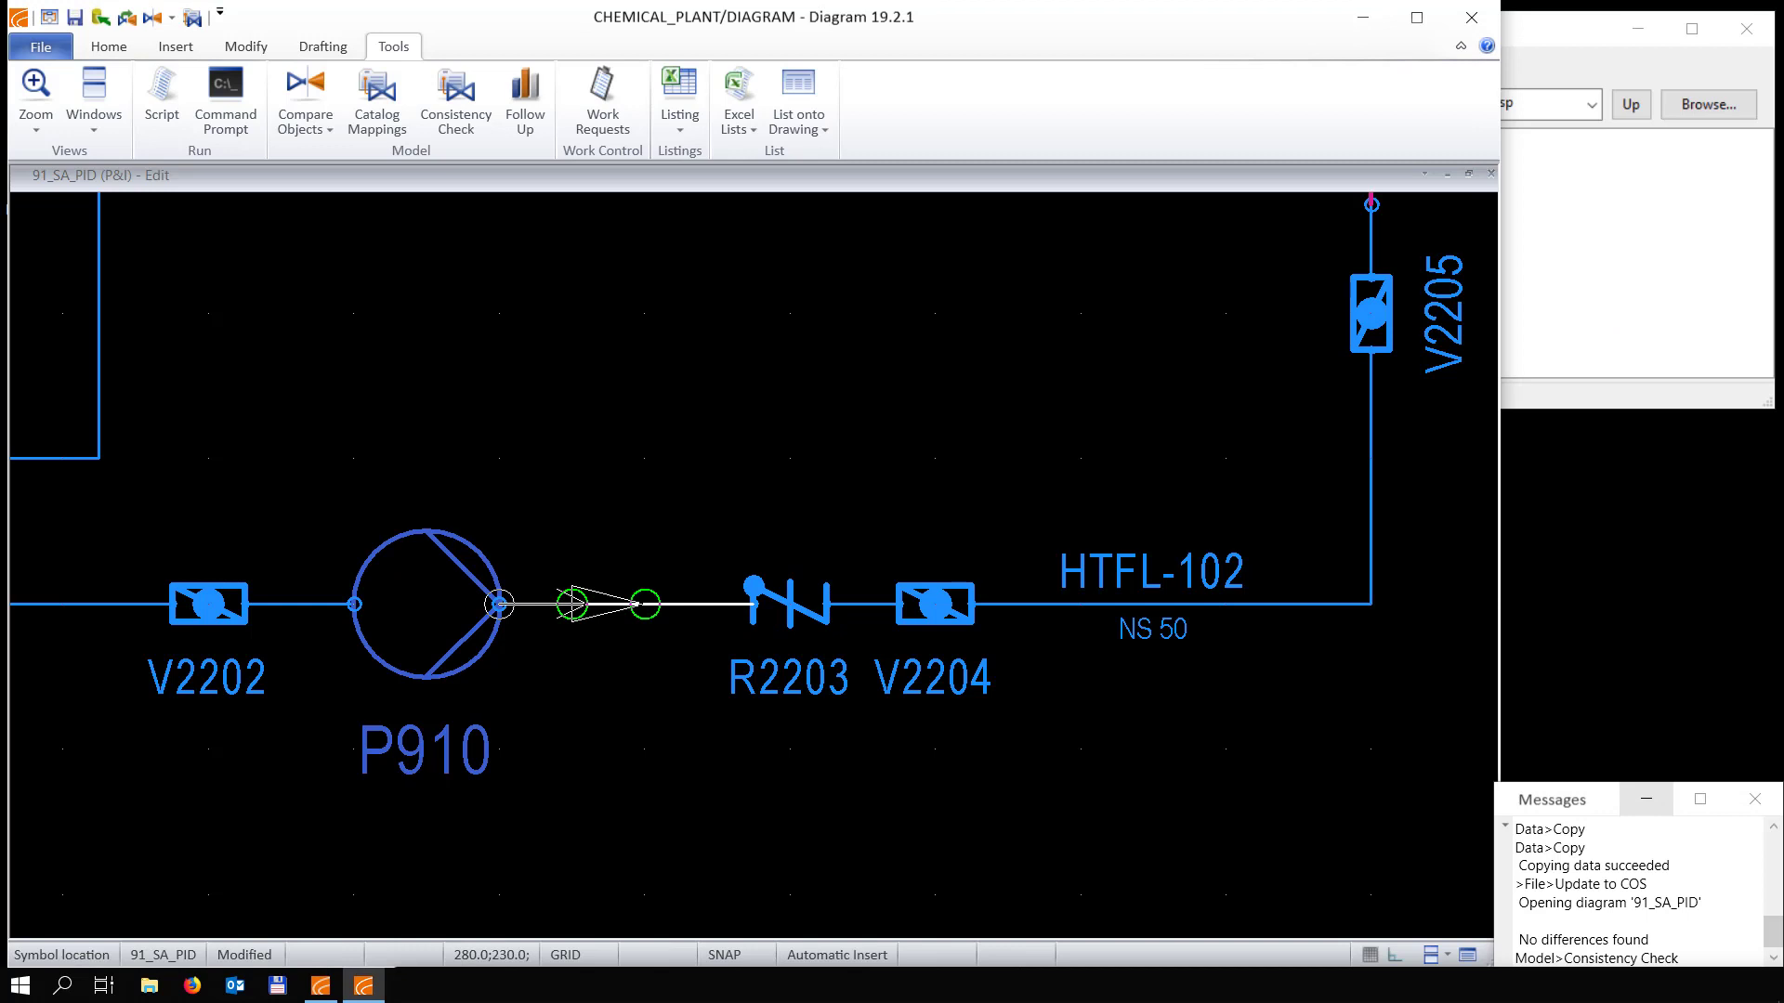
{"action": "left_click", "coordinate": [608, 605]}
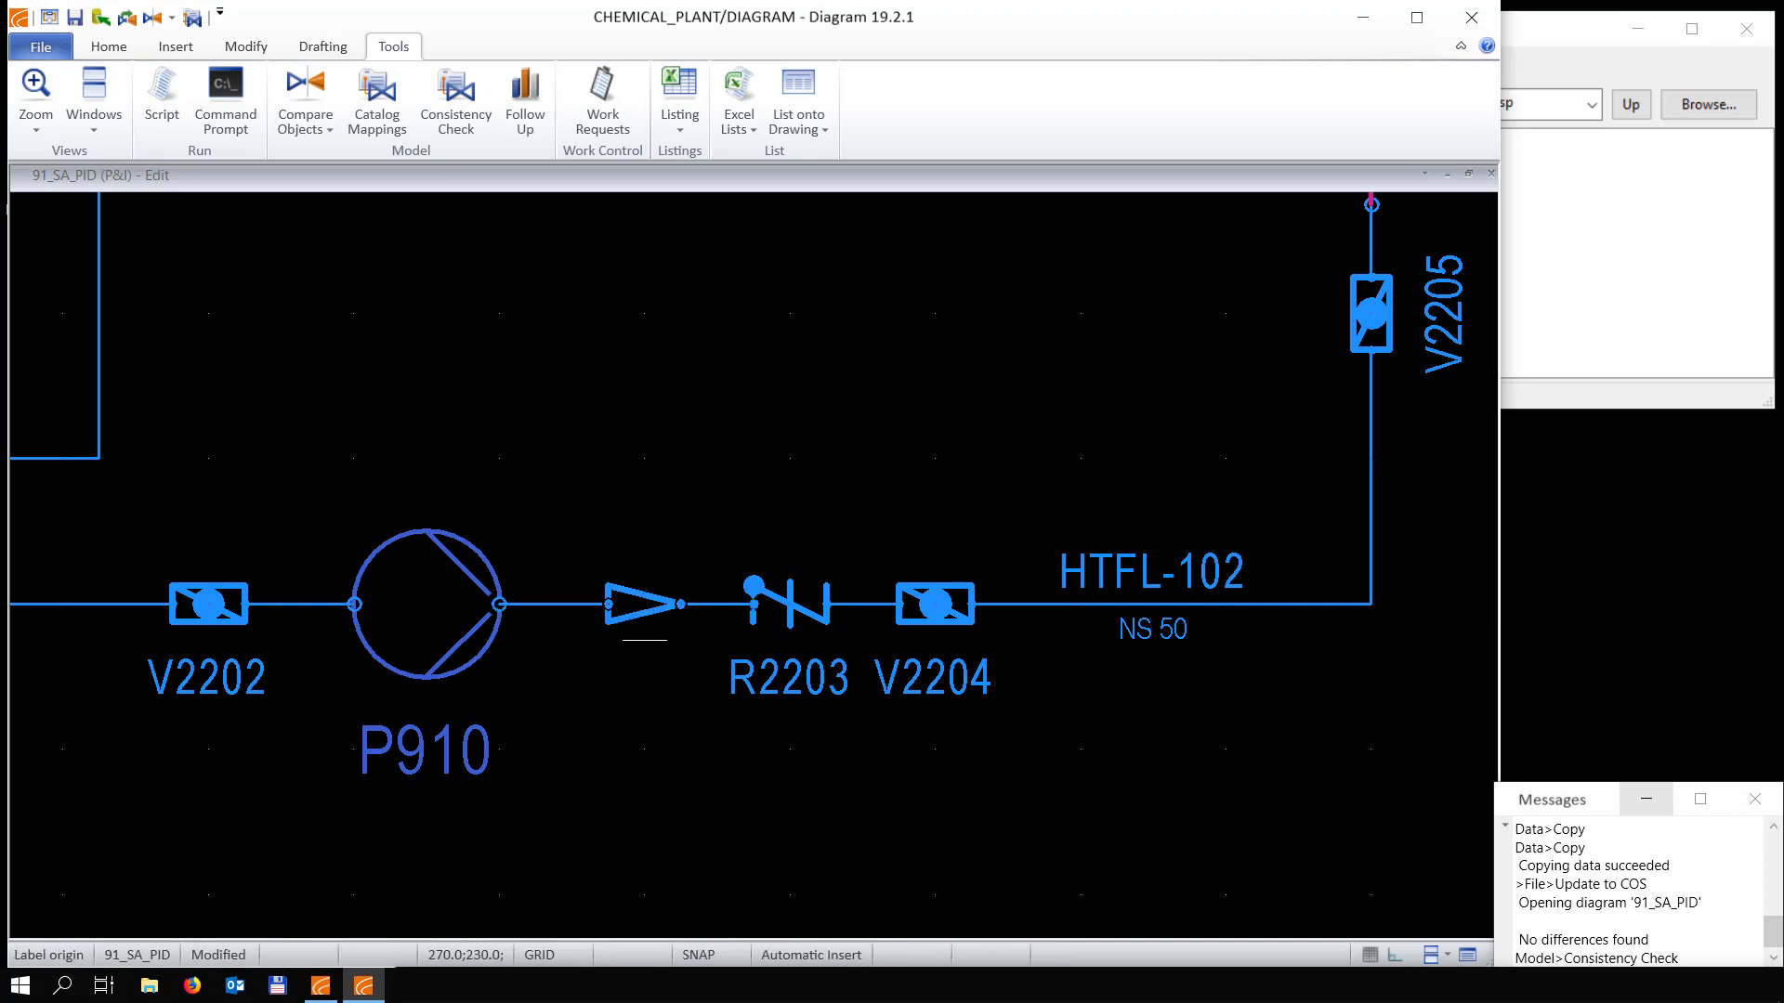
{"action": "left_click", "coordinate": [644, 676]}
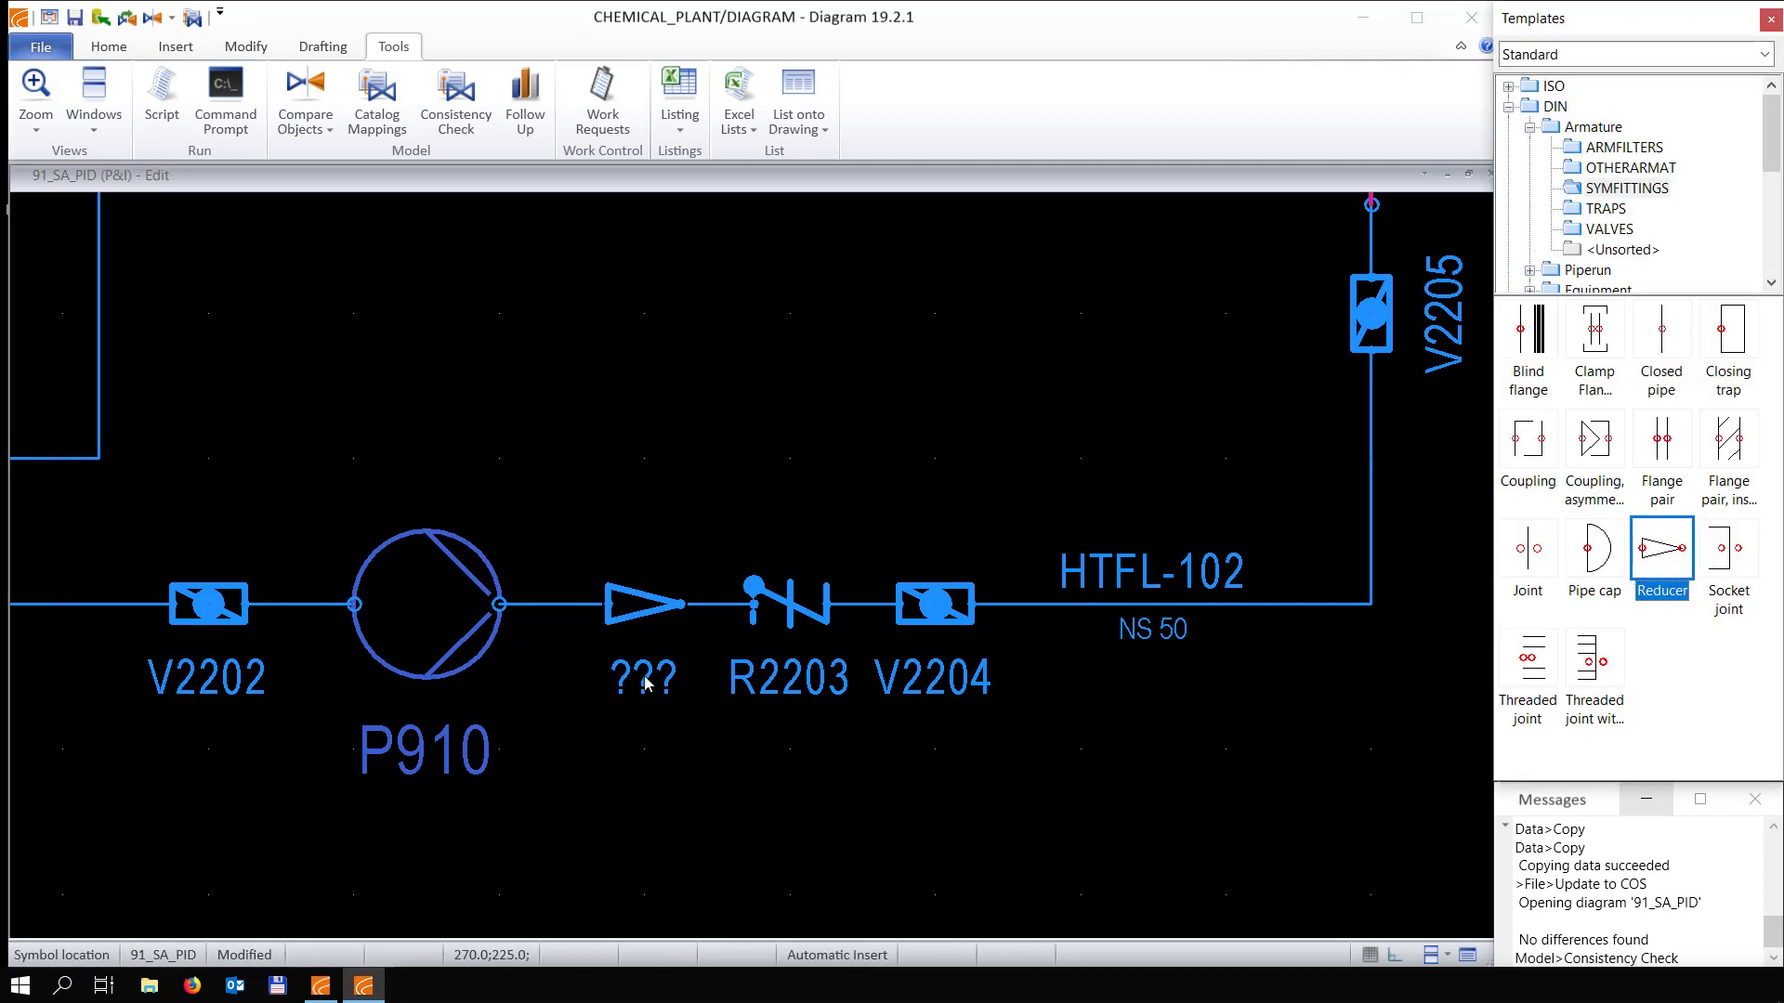
Reverse the reducer so its narrow end faces P910, and add a second nominal size of 32 to its data
{"action": "right_click", "coordinate": [644, 605]}
{"action": "left_click", "coordinate": [695, 847]}
{"action": "right_click", "coordinate": [644, 604]}
{"action": "left_click", "coordinate": [701, 638]}
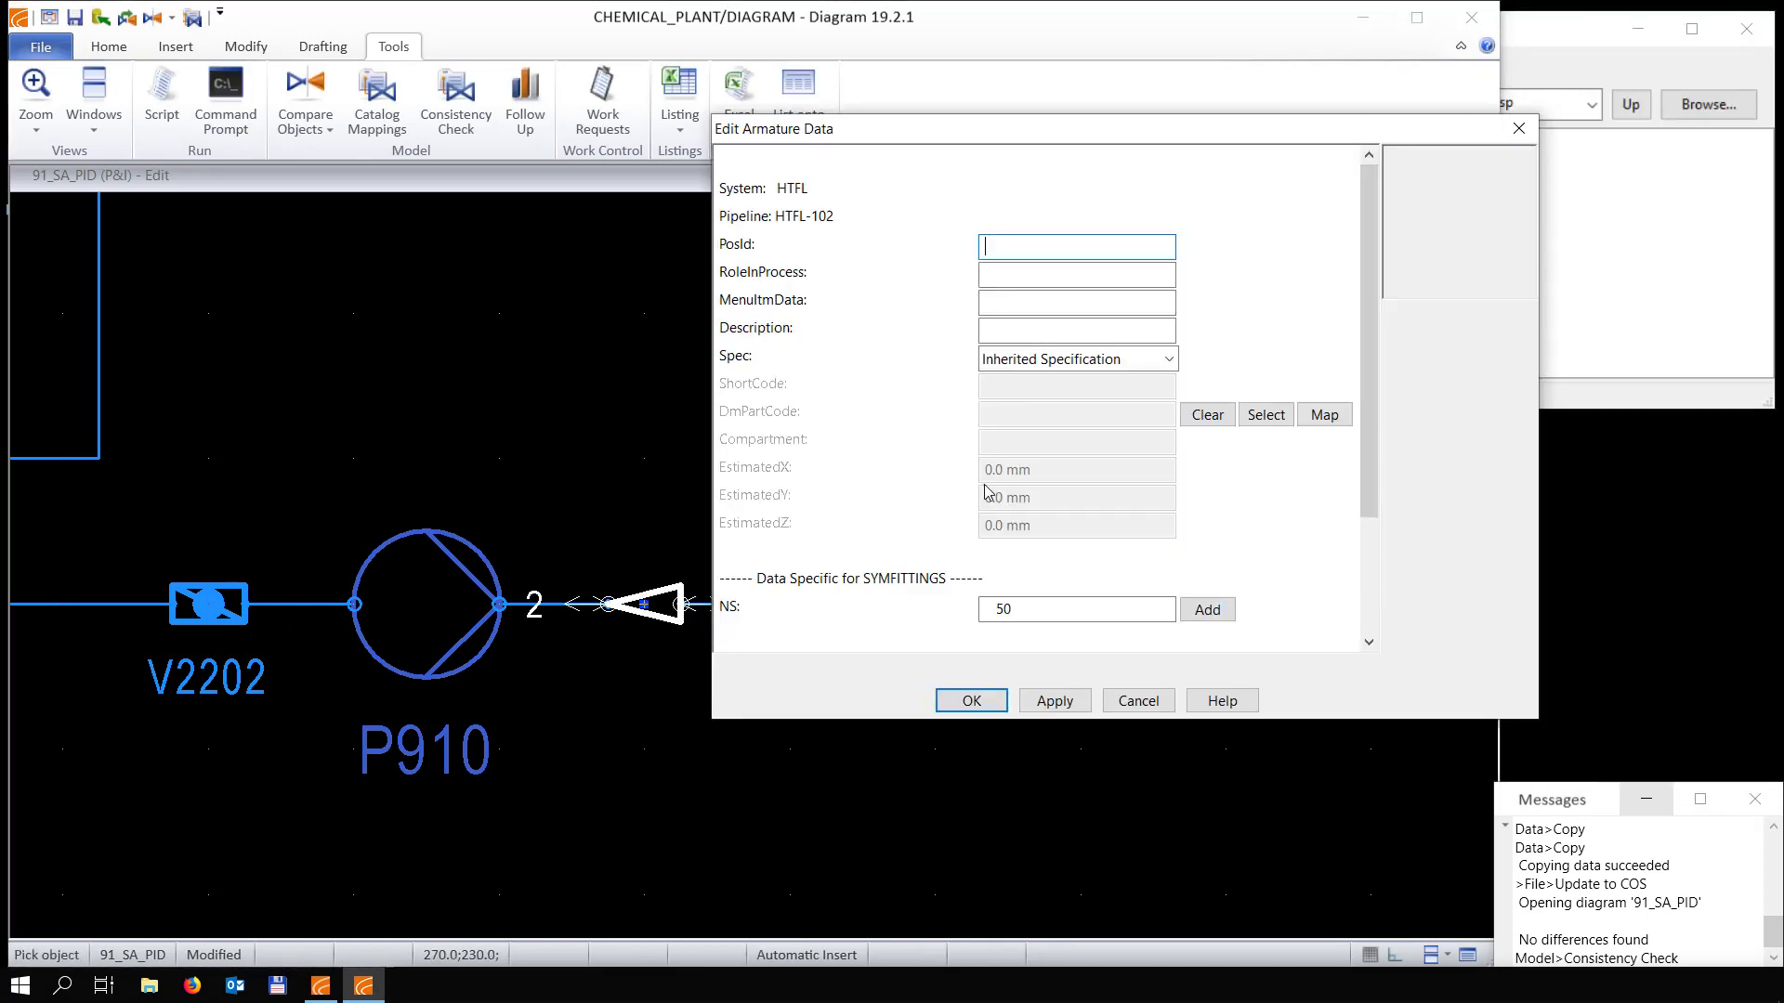
{"action": "left_click", "coordinate": [1207, 609]}
{"action": "left_click", "coordinate": [987, 701]}
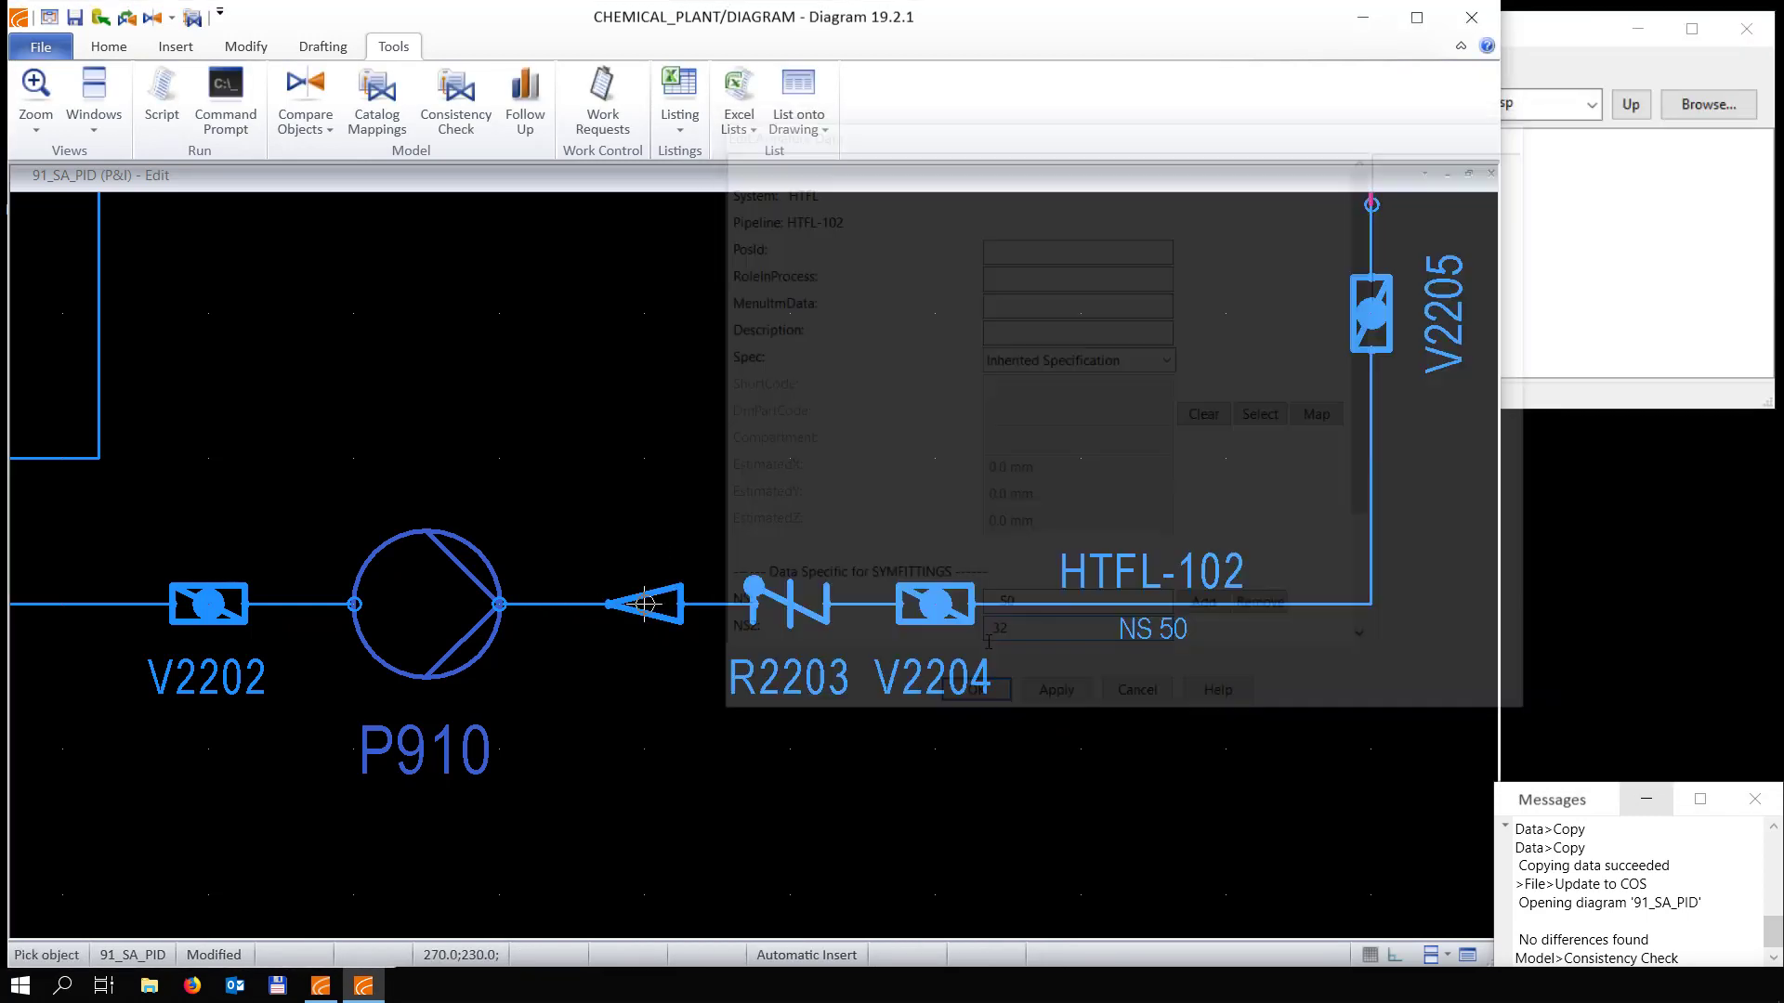
Set the nominal size (NS) of the HTFL-102 pipe segment between P910 and the reducer to match the pump outlet
{"action": "right_click", "coordinate": [535, 605]}
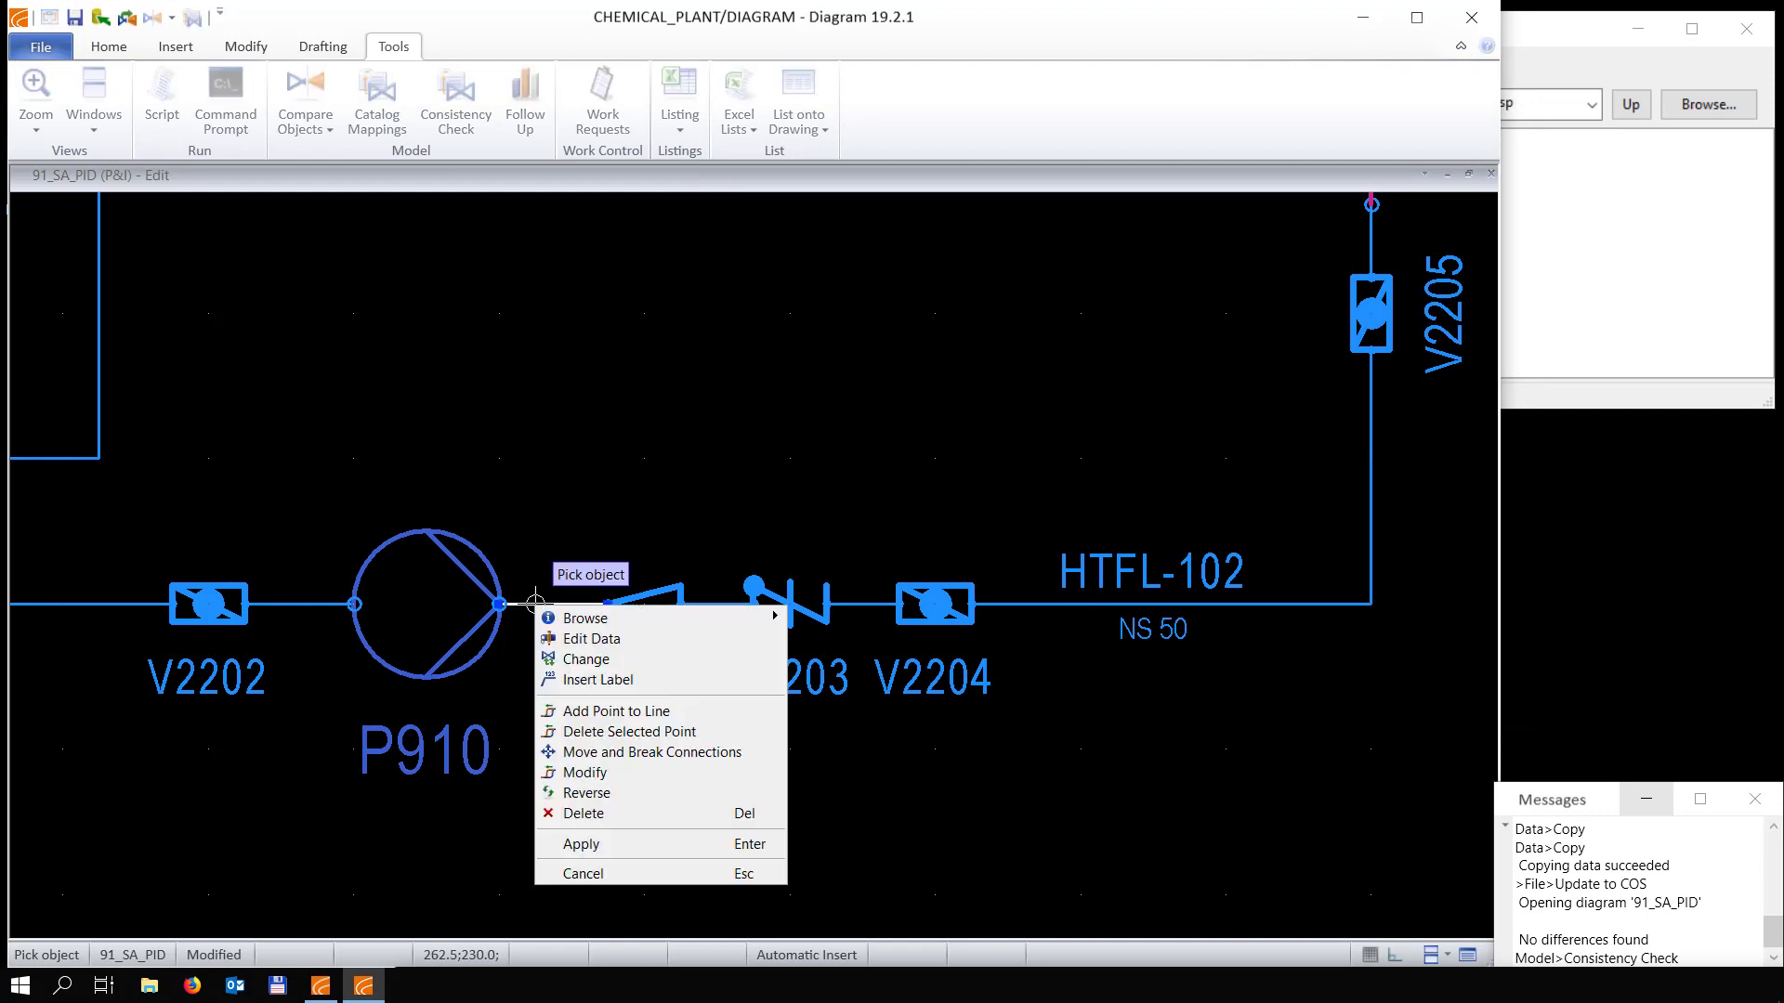
{"action": "left_click", "coordinate": [594, 638]}
{"action": "double_click", "coordinate": [976, 611]}
{"action": "left_click_drag", "start_coordinate": [974, 614], "coordinate": [967, 620]}
{"action": "type", "text": "3"}
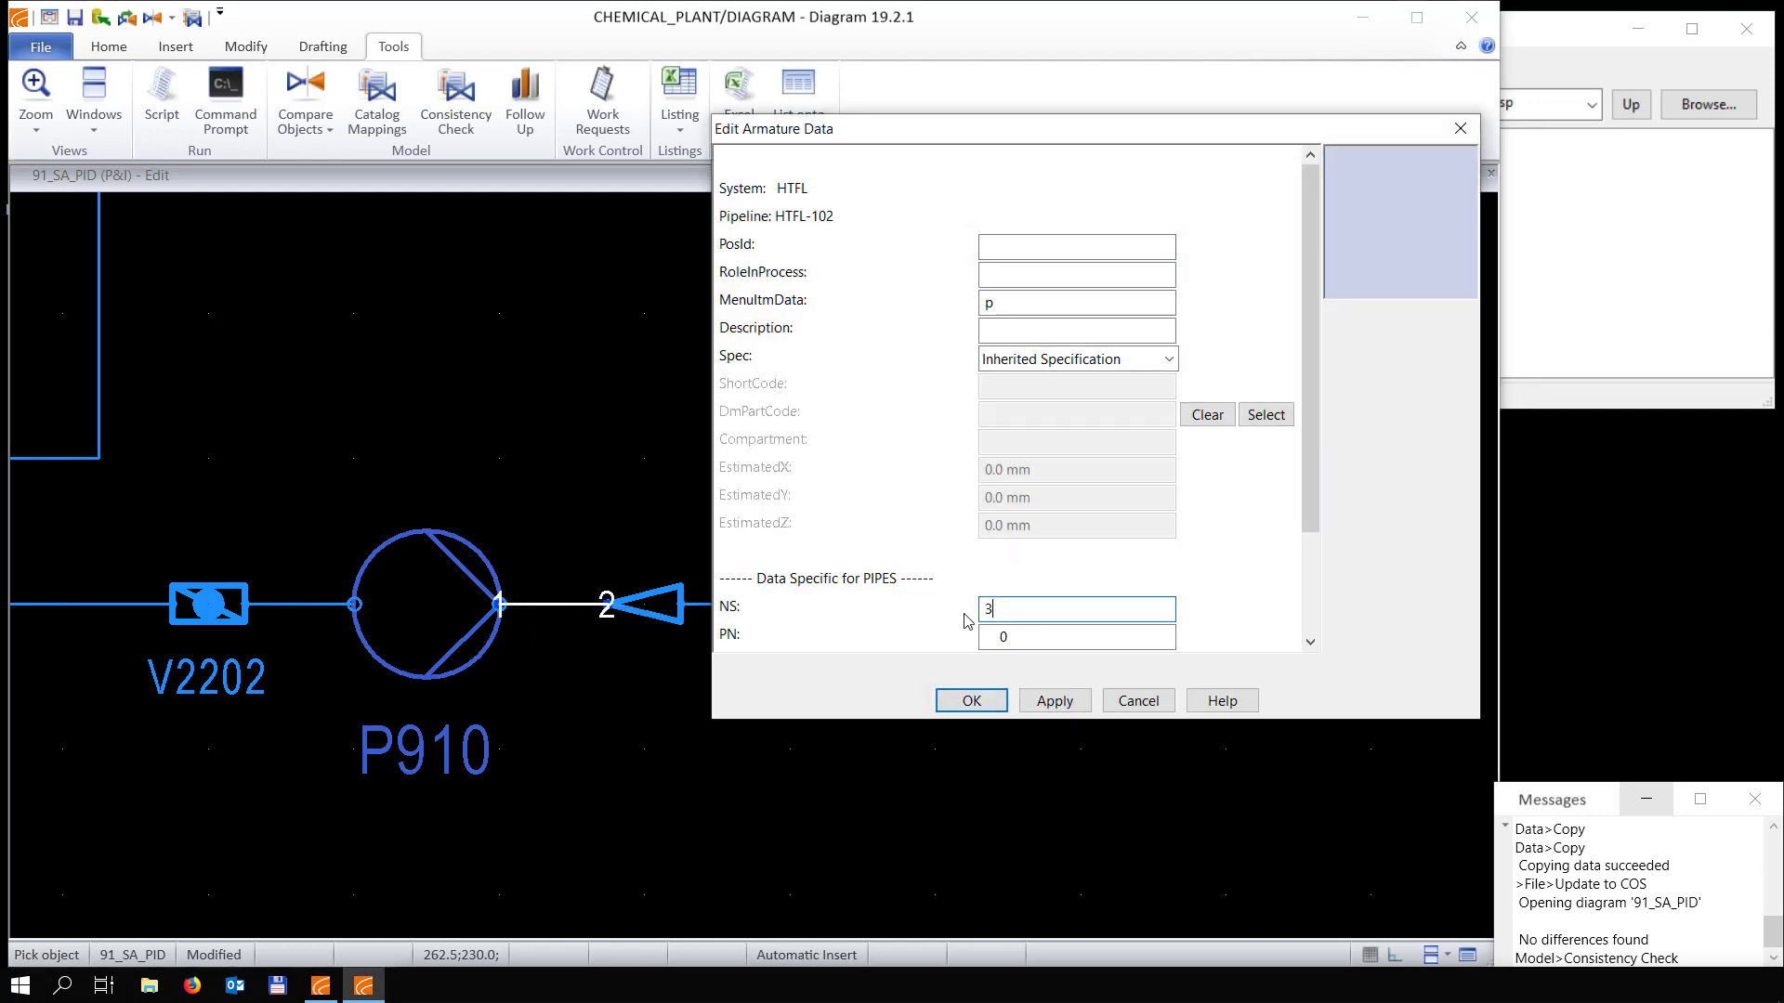
{"action": "key", "text": "Return"}
{"action": "scroll", "coordinate": [587, 475], "scroll_direction": "down", "scroll_amount": 3}
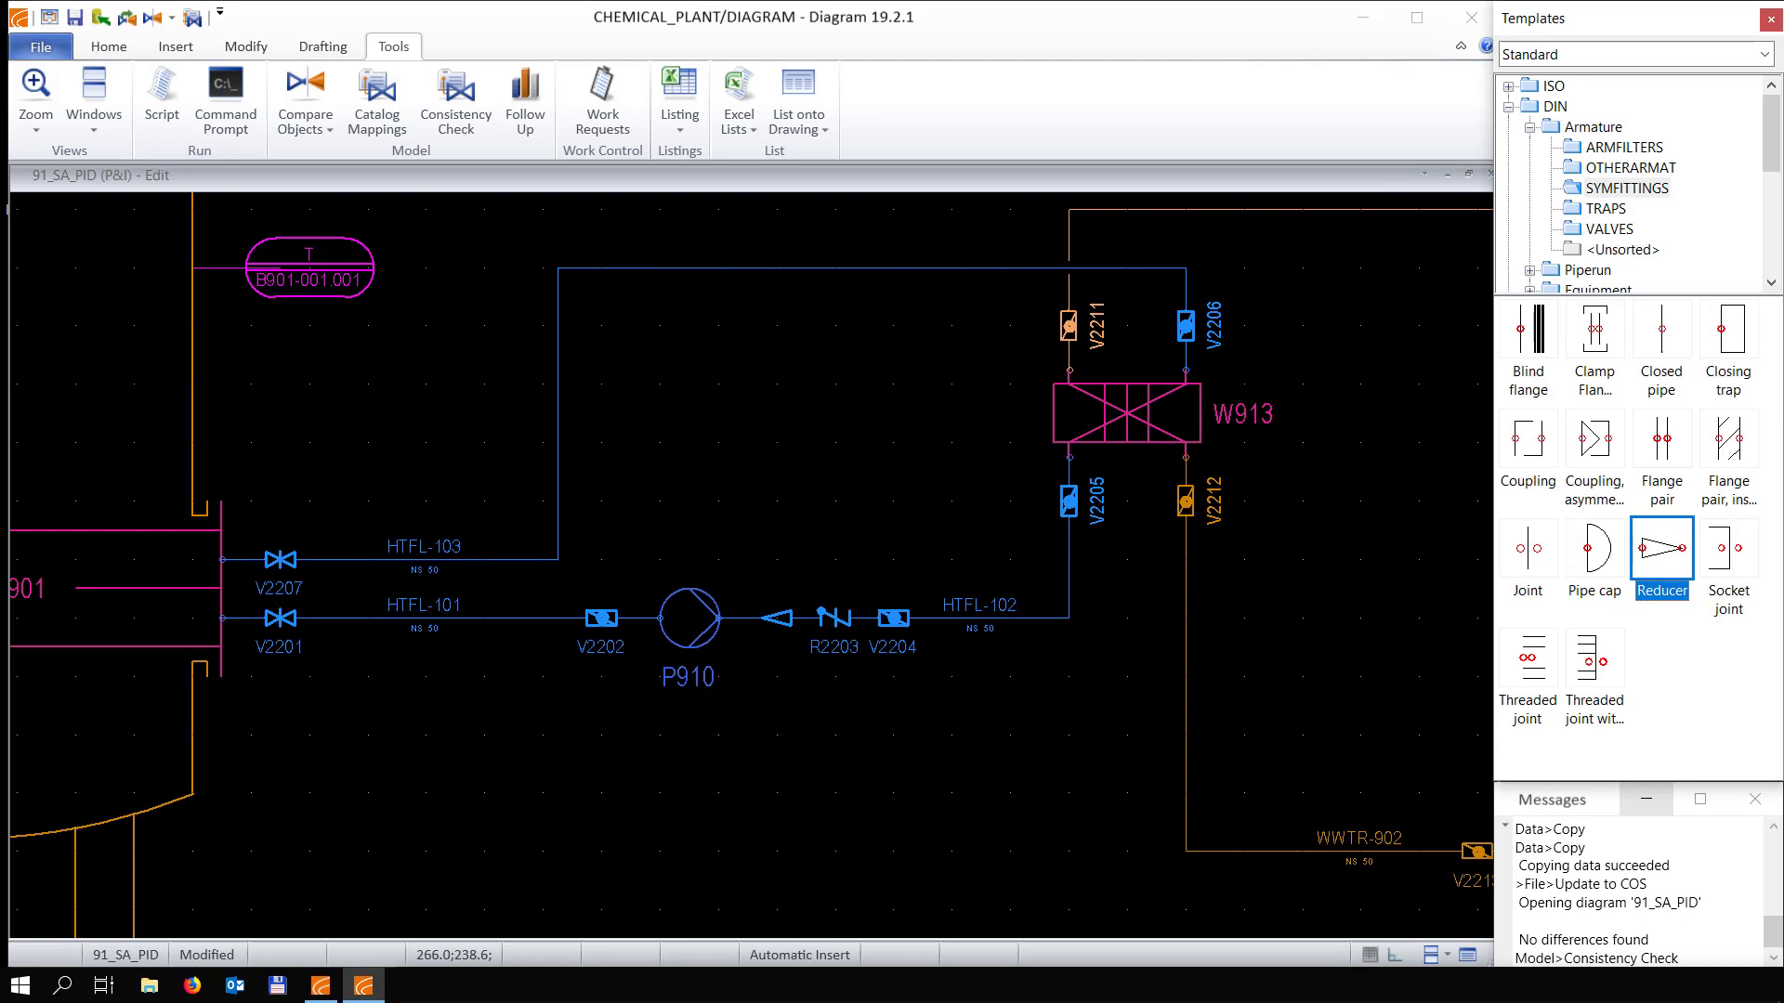
{"action": "left_click", "coordinate": [108, 48]}
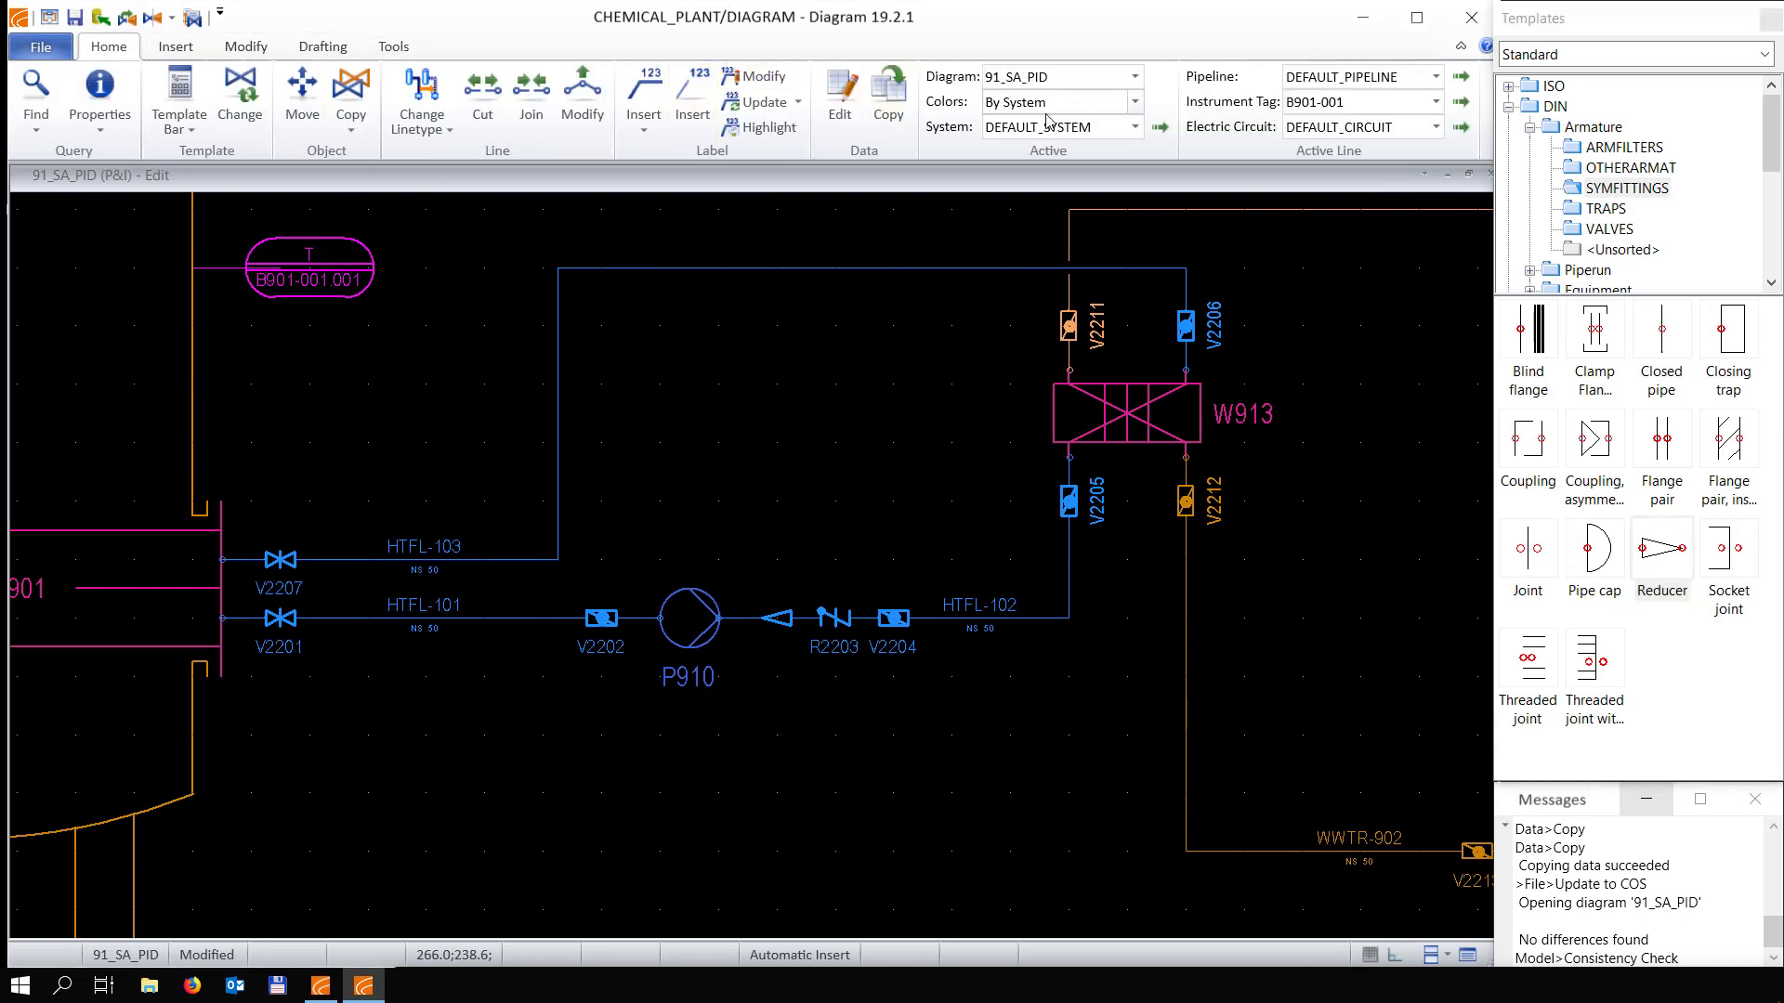
Color the 91_SA_PID diagram by nominal size (NS)
{"action": "left_click", "coordinate": [1131, 100]}
{"action": "left_click", "coordinate": [994, 160]}
{"action": "key", "text": "space"}
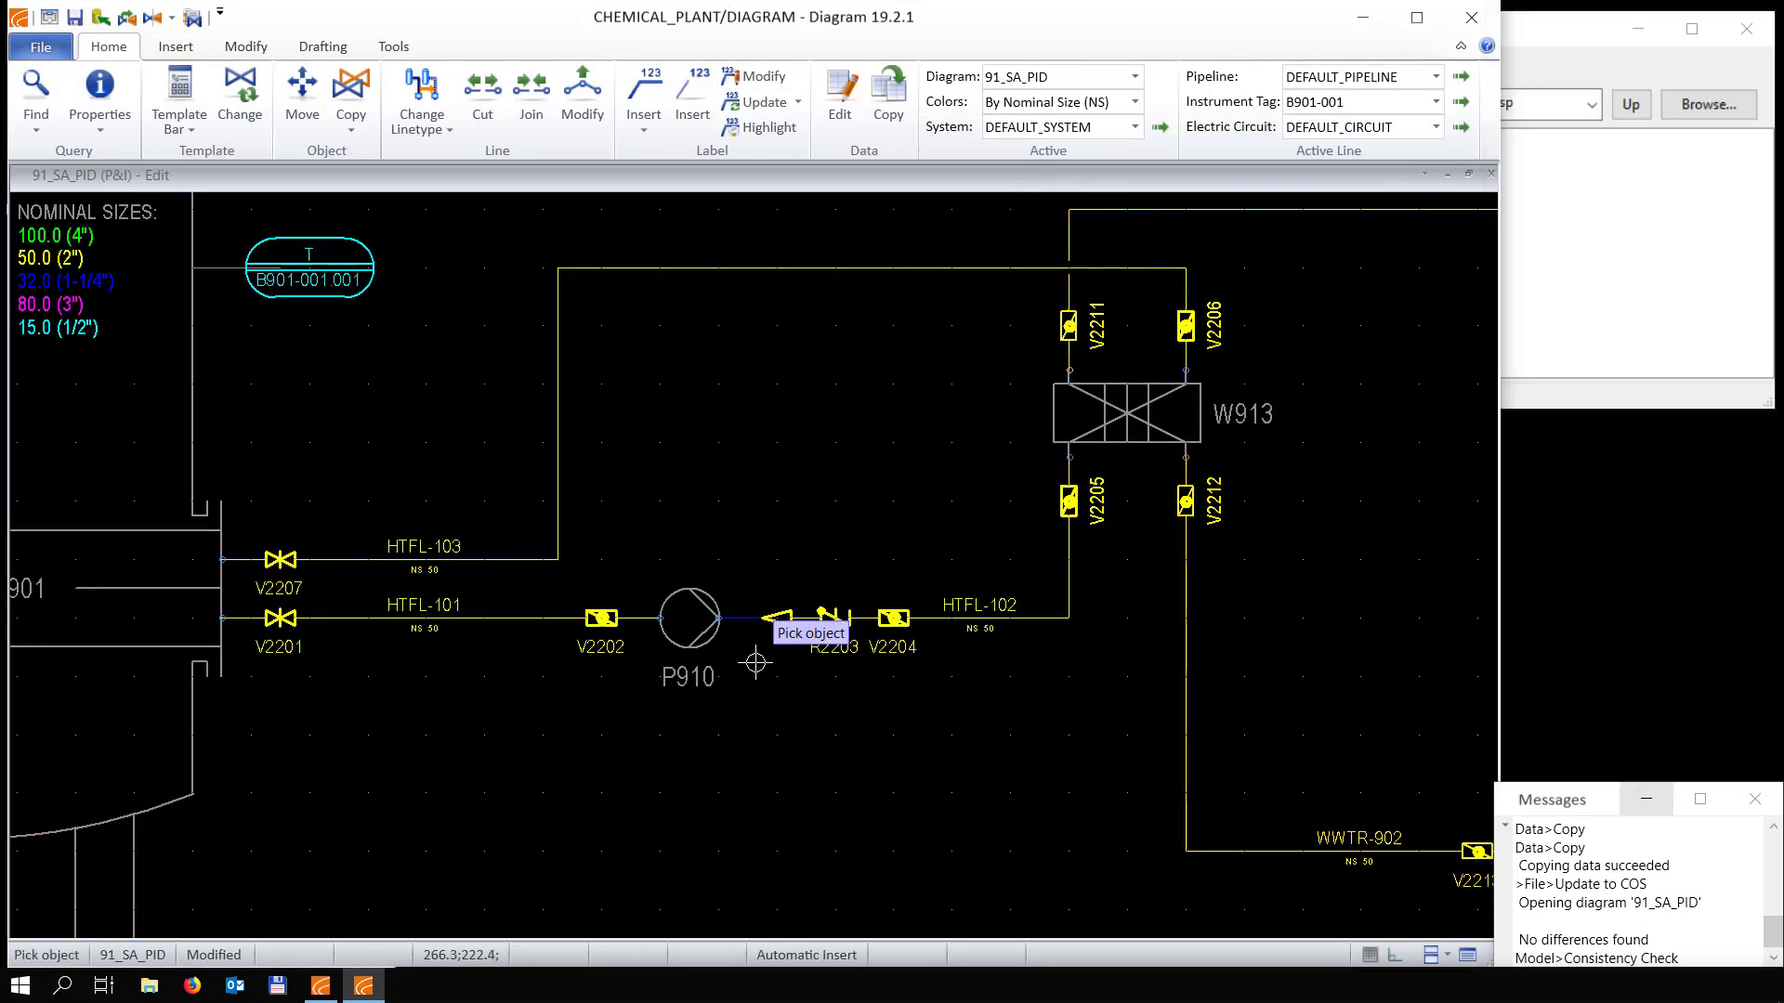
{"action": "scroll", "coordinate": [754, 661], "scroll_direction": "down", "scroll_amount": 2}
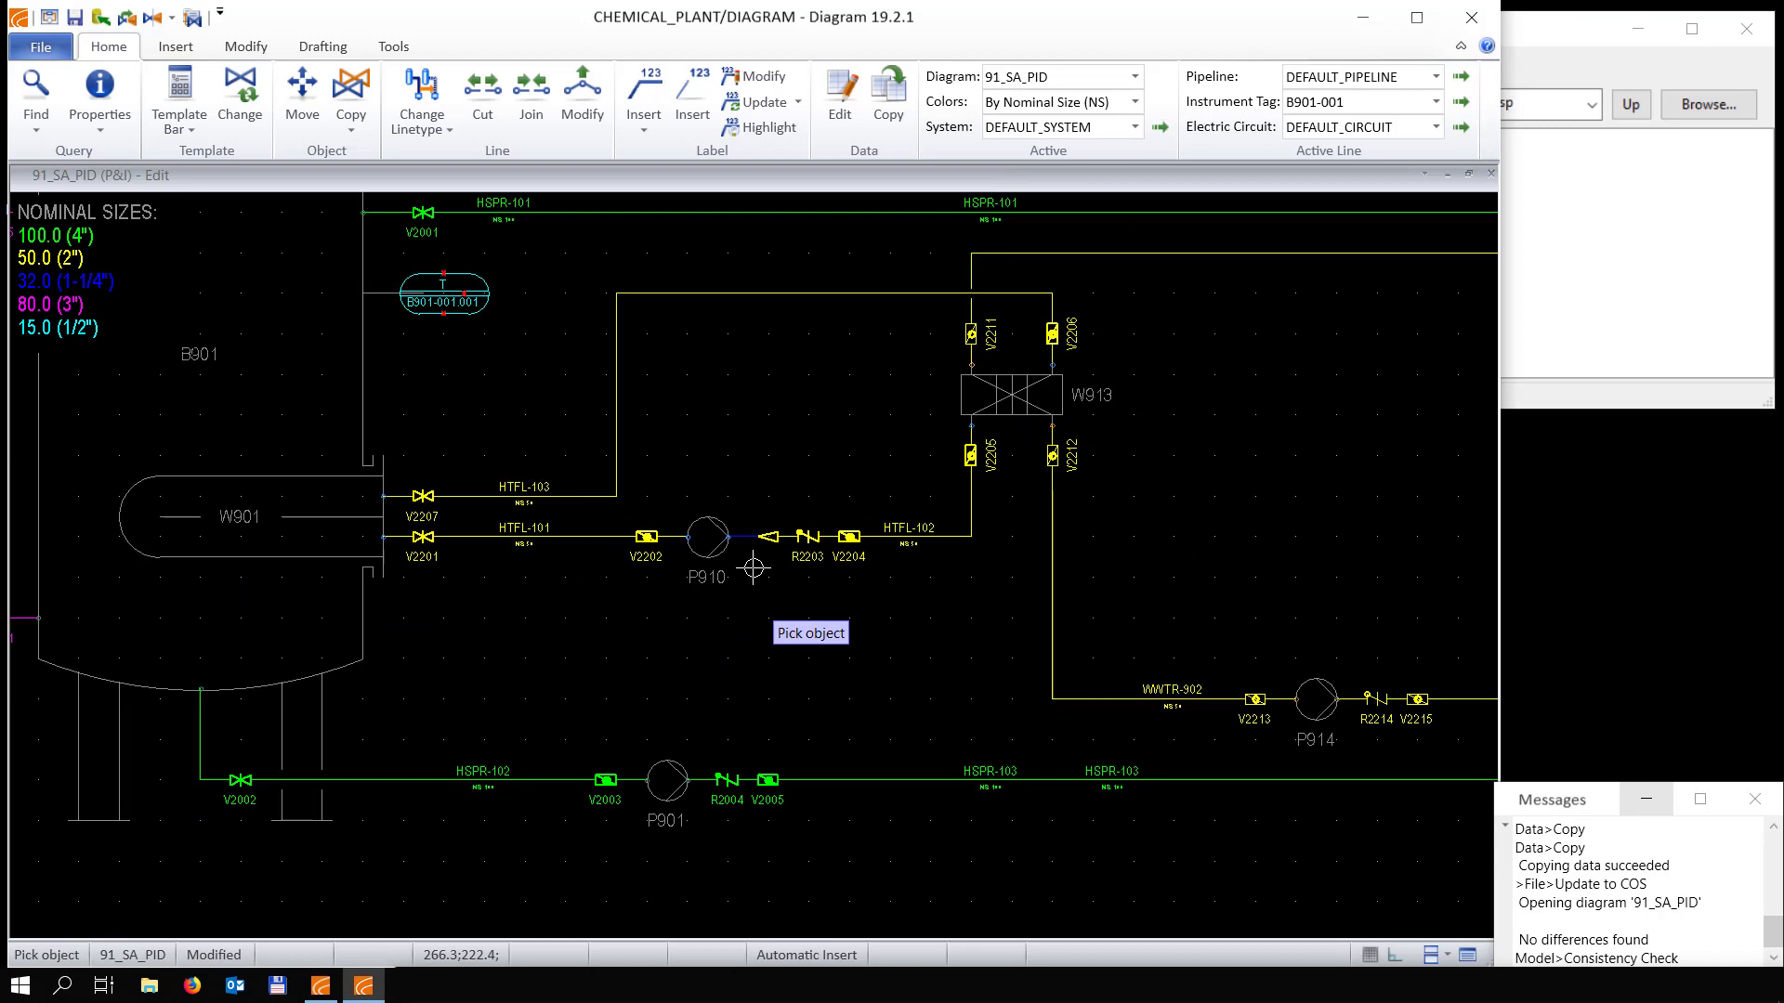
{"action": "scroll", "coordinate": [754, 567], "scroll_direction": "down", "scroll_amount": 1}
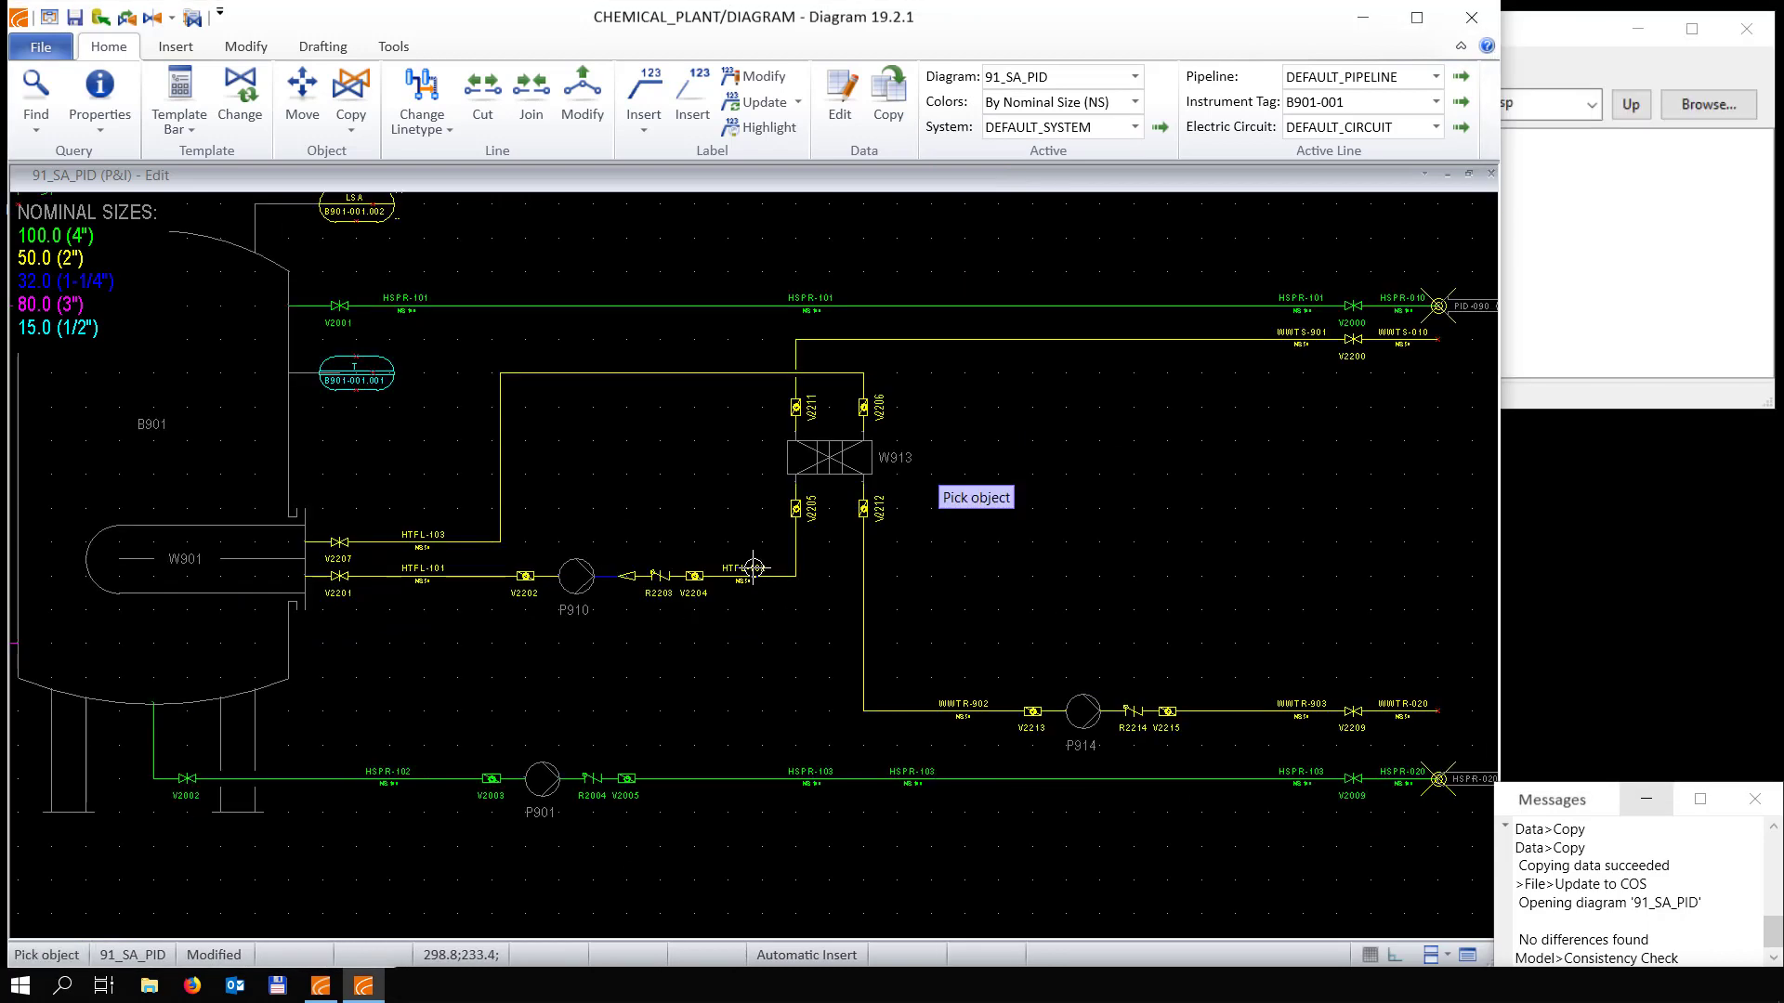
{"action": "key", "text": "Escape"}
Run the consistency check on the diagram and expand the nominal size issue at connection point 16
{"action": "left_click", "coordinate": [393, 47]}
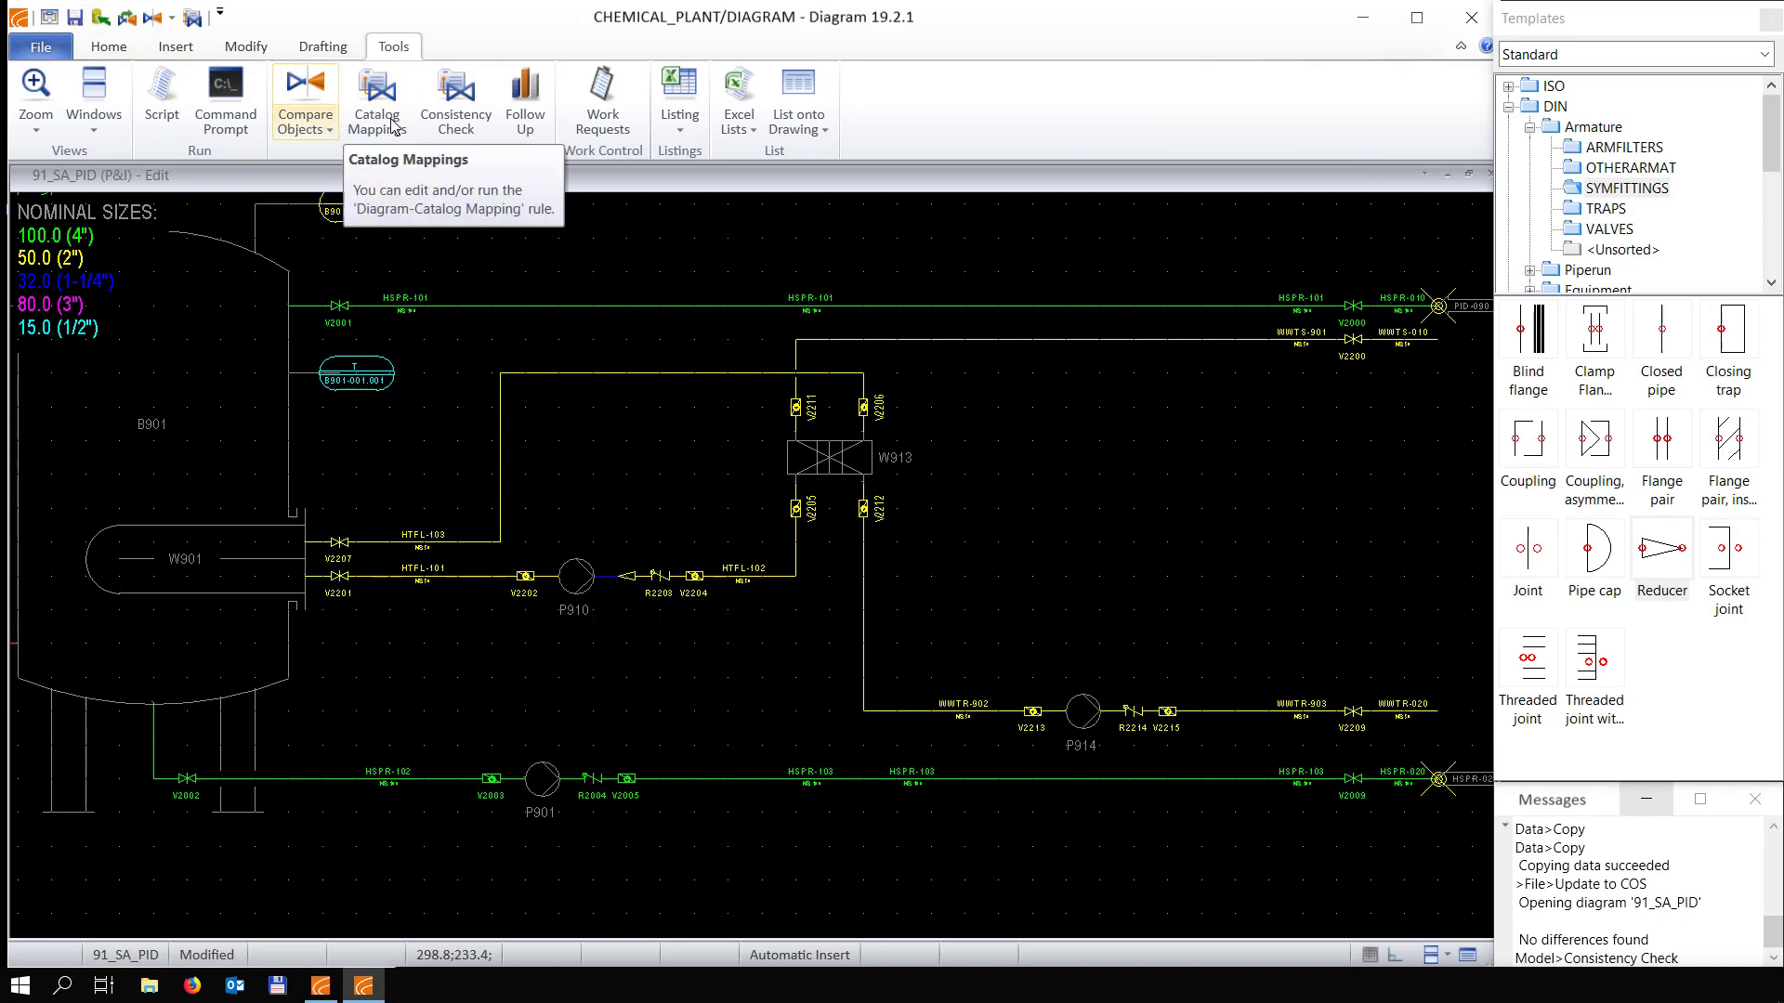
{"action": "left_click", "coordinate": [456, 103]}
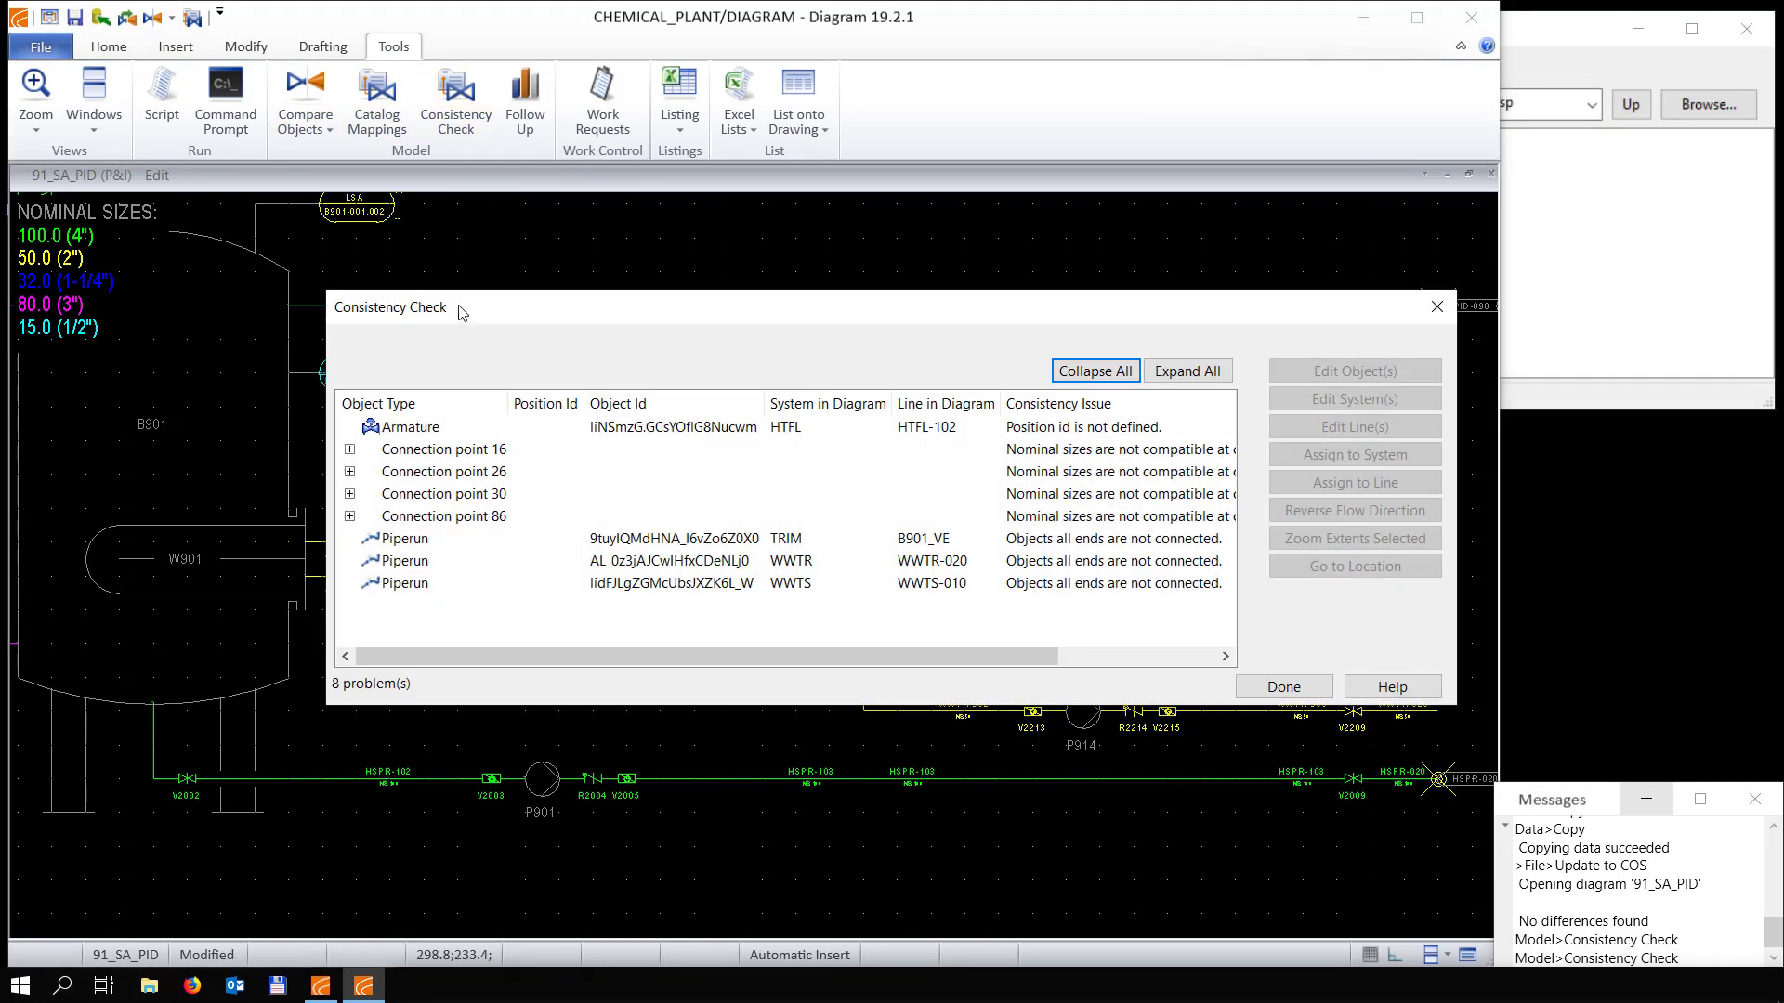
{"action": "left_click_drag", "start_coordinate": [462, 313], "coordinate": [864, 287]}
{"action": "left_click", "coordinate": [833, 425]}
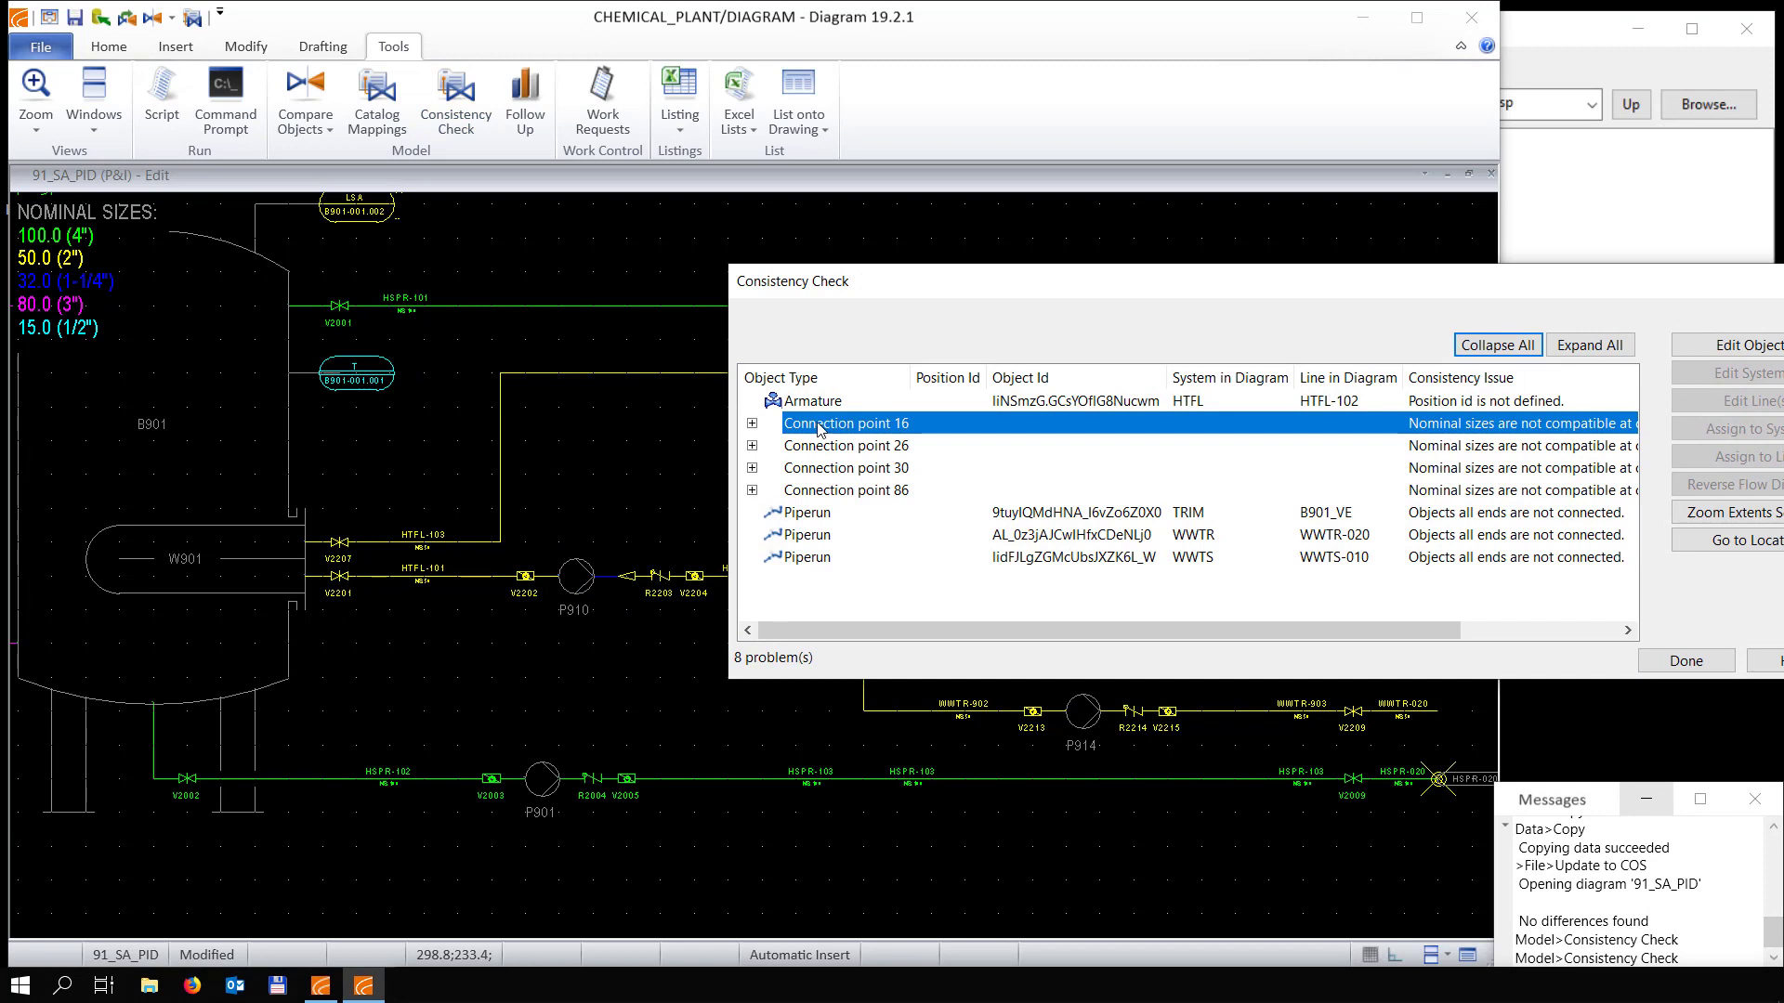
{"action": "left_click", "coordinate": [752, 424]}
{"action": "left_click", "coordinate": [843, 450]}
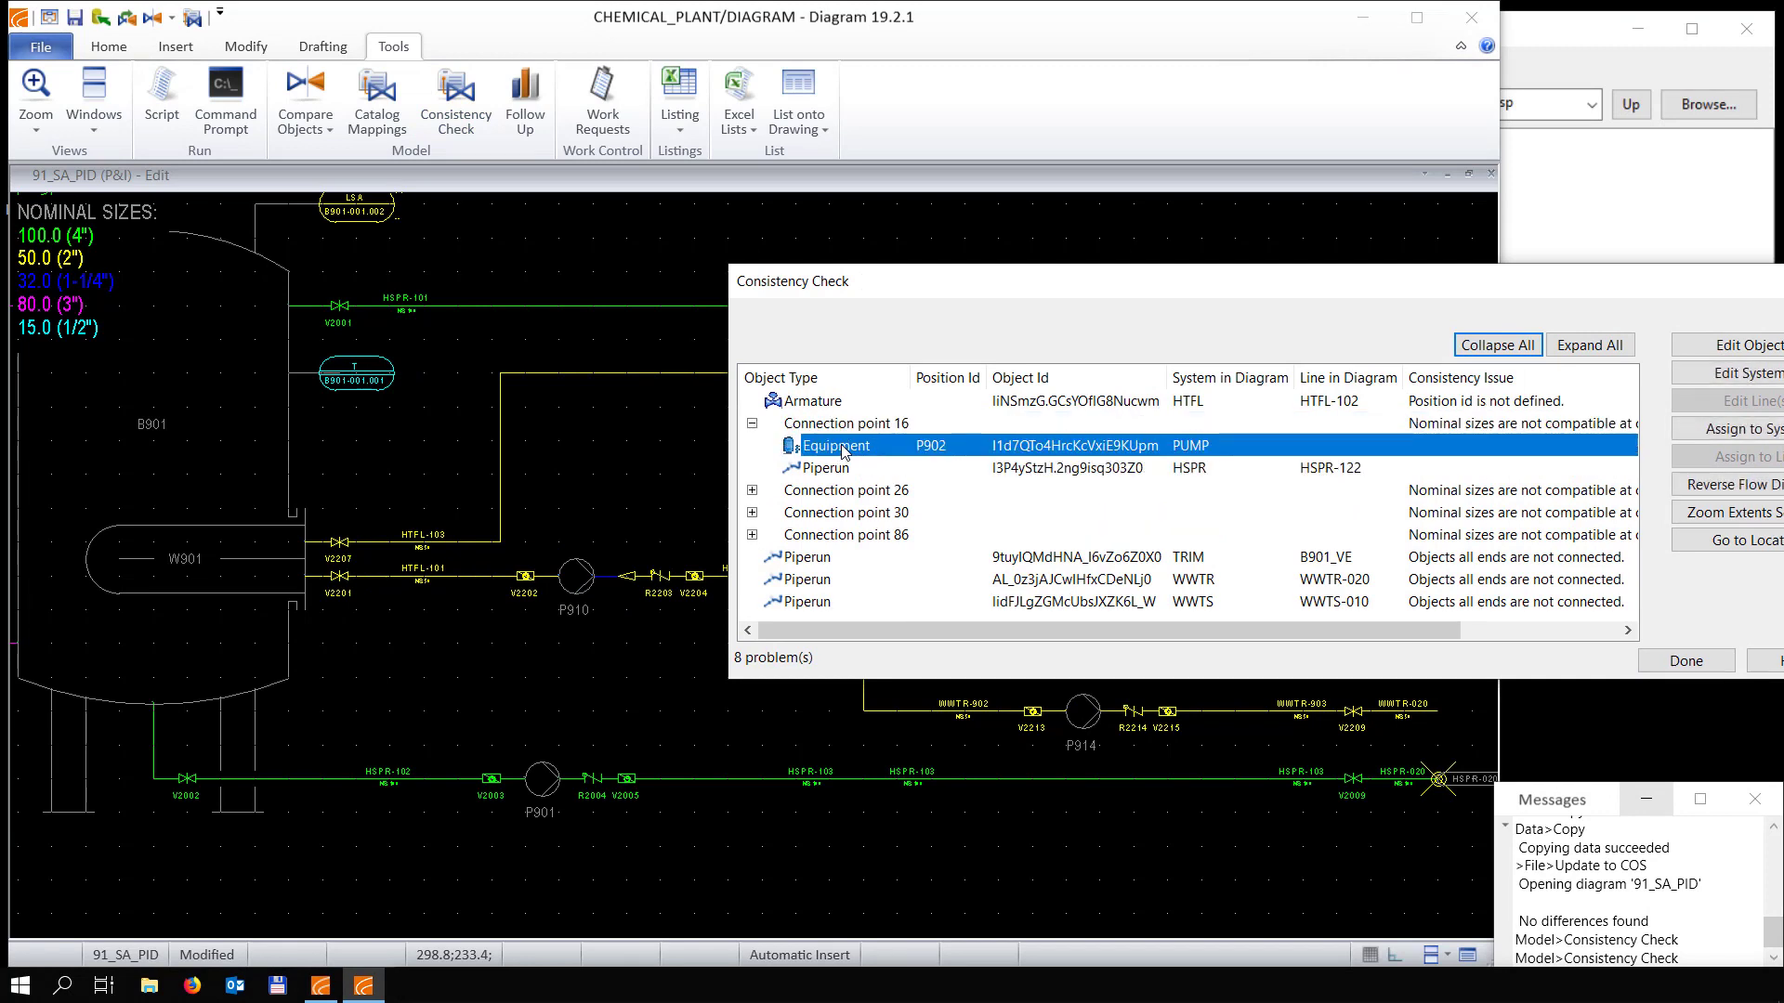
Examine the objects behind the nominal size issues at connection points 26, 30 and 86, and close the consistency check
{"action": "left_click", "coordinate": [752, 491]}
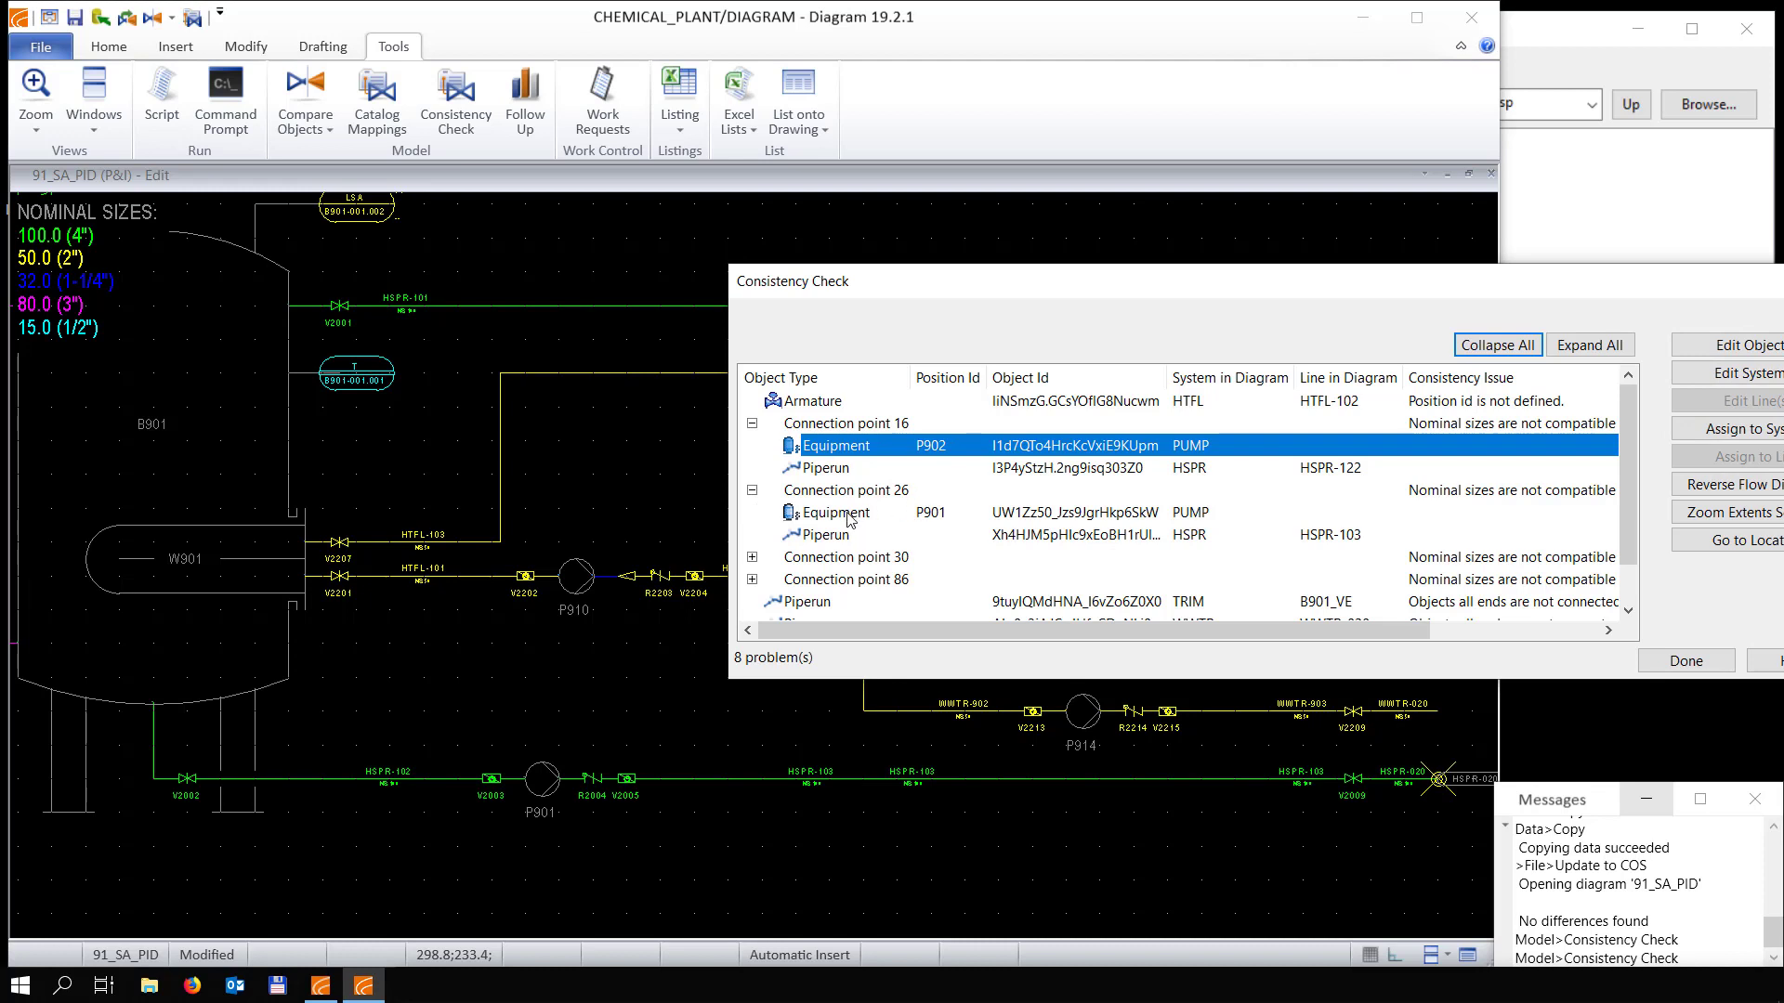
{"action": "left_click", "coordinate": [753, 557]}
{"action": "scroll", "coordinate": [889, 507], "scroll_direction": "down", "scroll_amount": 2}
{"action": "left_click", "coordinate": [754, 536]}
{"action": "scroll", "coordinate": [951, 523], "scroll_direction": "down", "scroll_amount": 1}
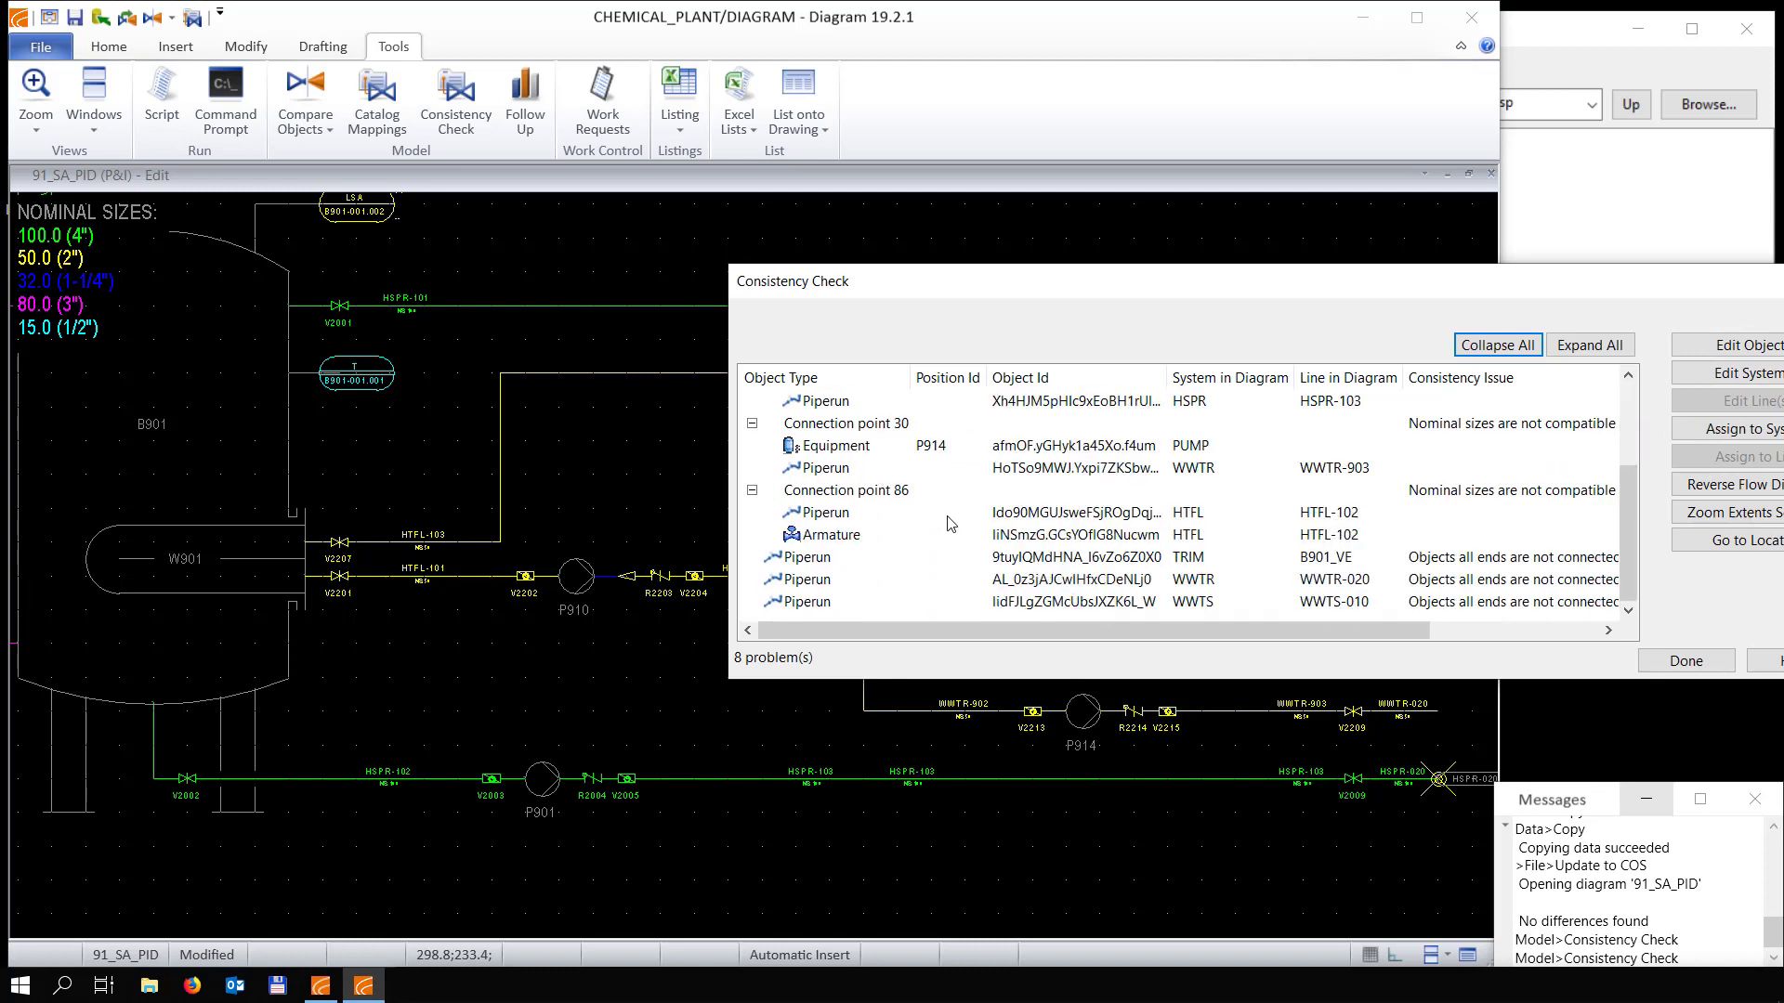
{"action": "left_click", "coordinate": [832, 537]}
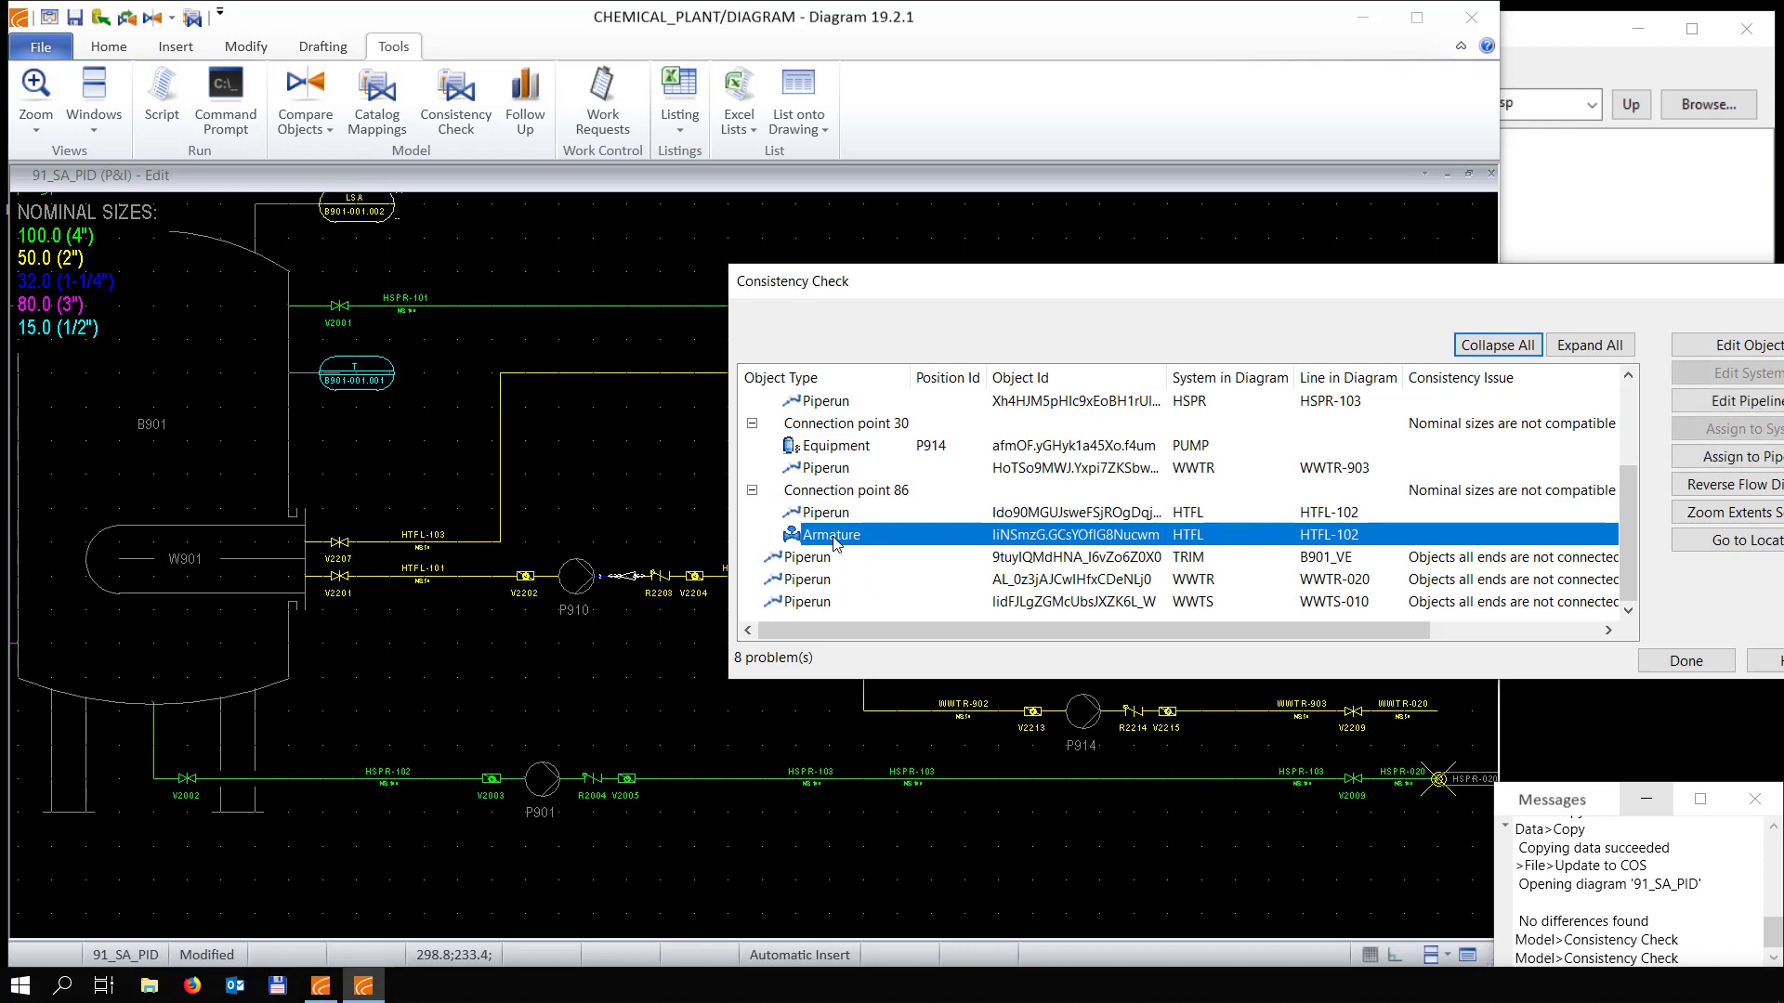
{"action": "left_click", "coordinate": [832, 491]}
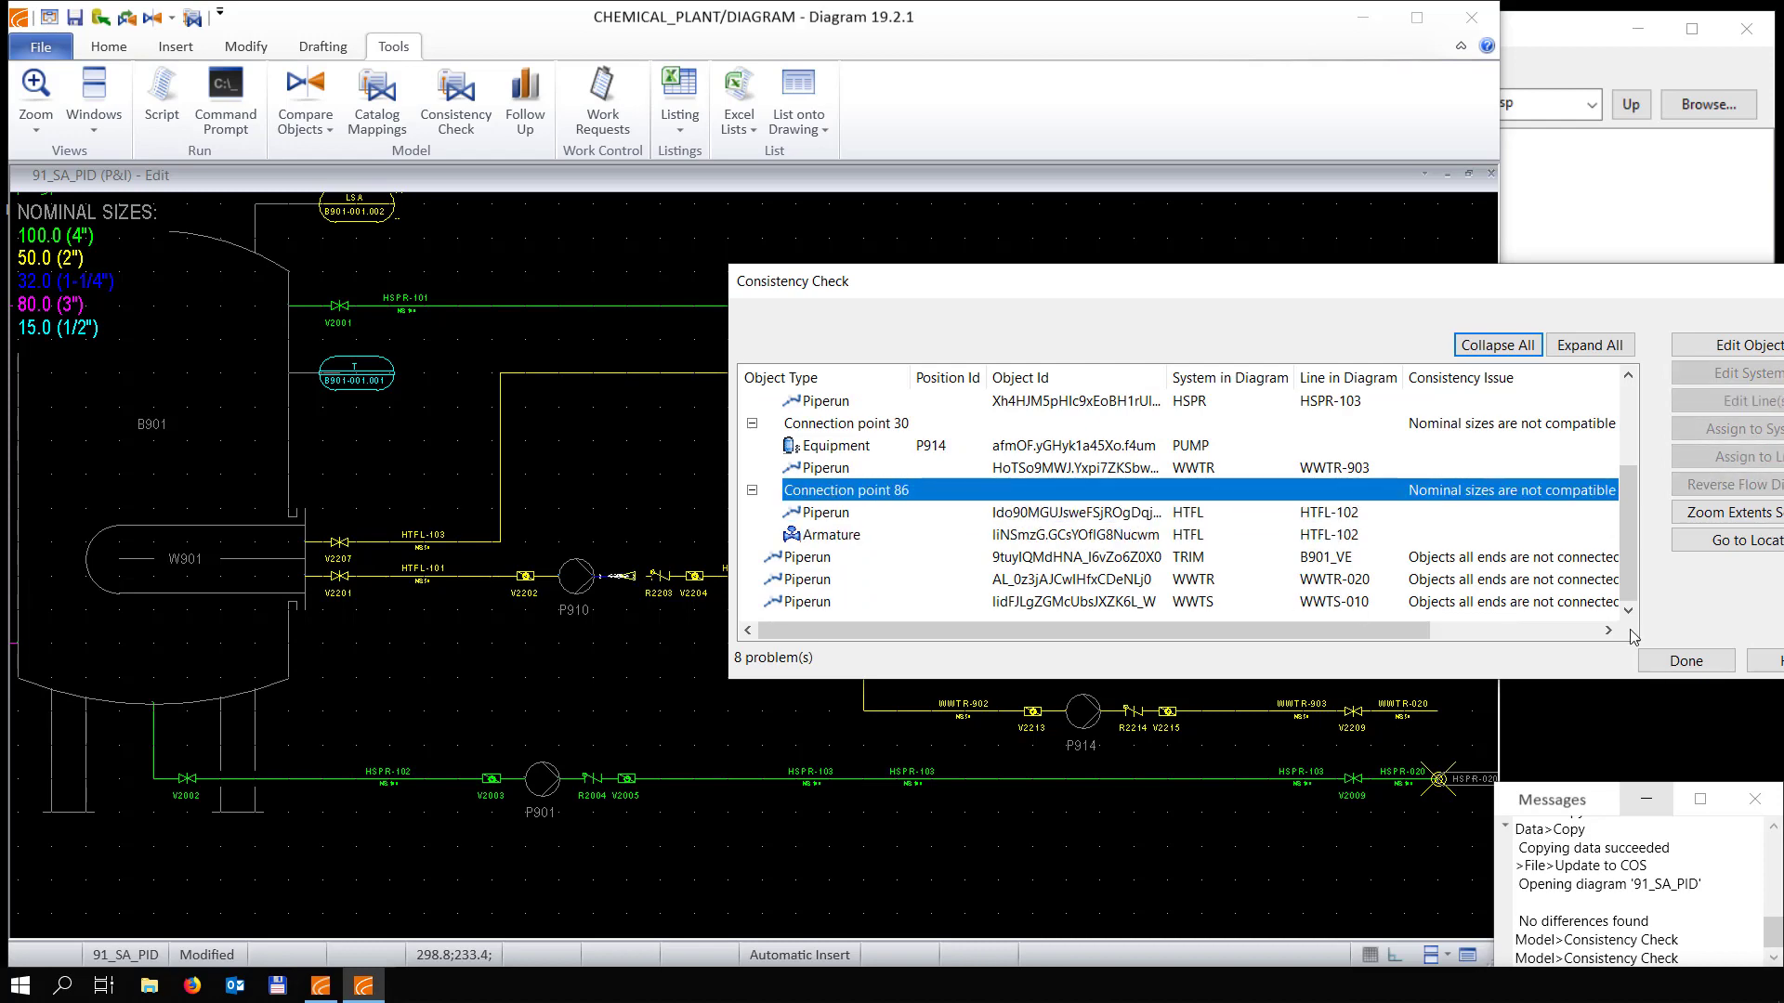
{"action": "left_click", "coordinate": [1685, 660]}
Move check valve R2004 and butterfly valve V2005 farther from P901 along HSPR-103 to make room after the pump
{"action": "key", "text": "e"}
{"action": "scroll", "coordinate": [634, 585], "scroll_direction": "up", "scroll_amount": 5}
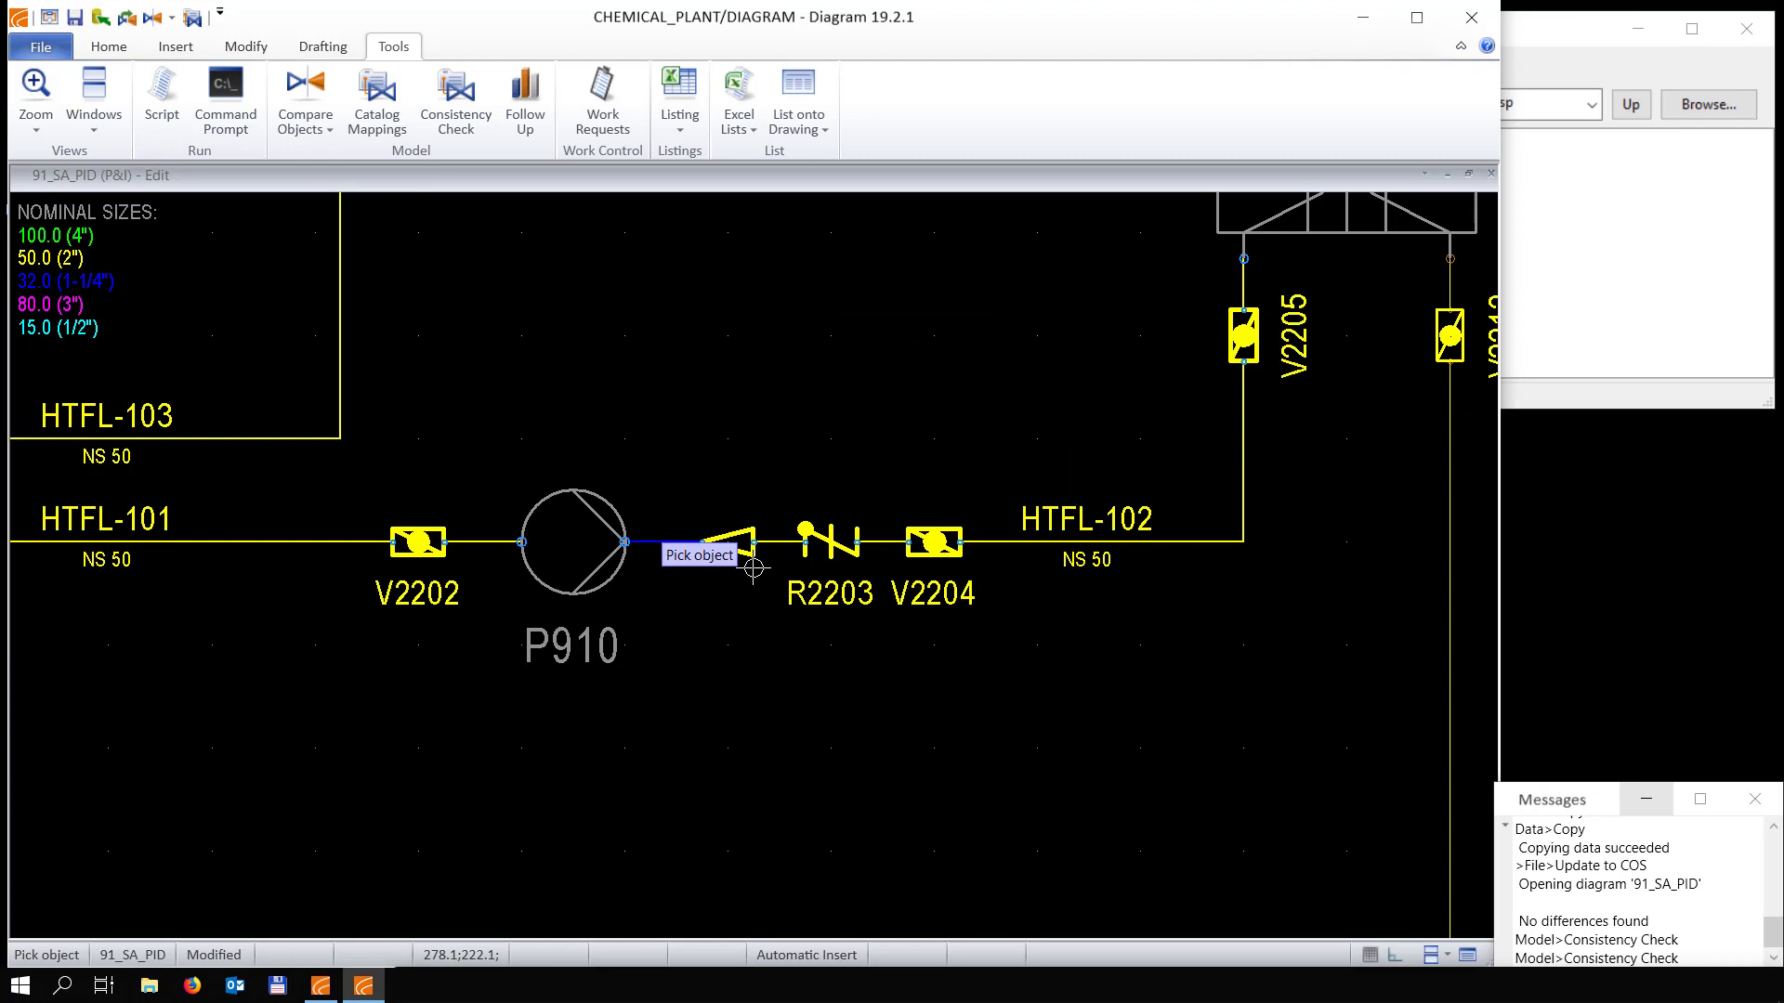
{"action": "left_click", "coordinate": [754, 569]}
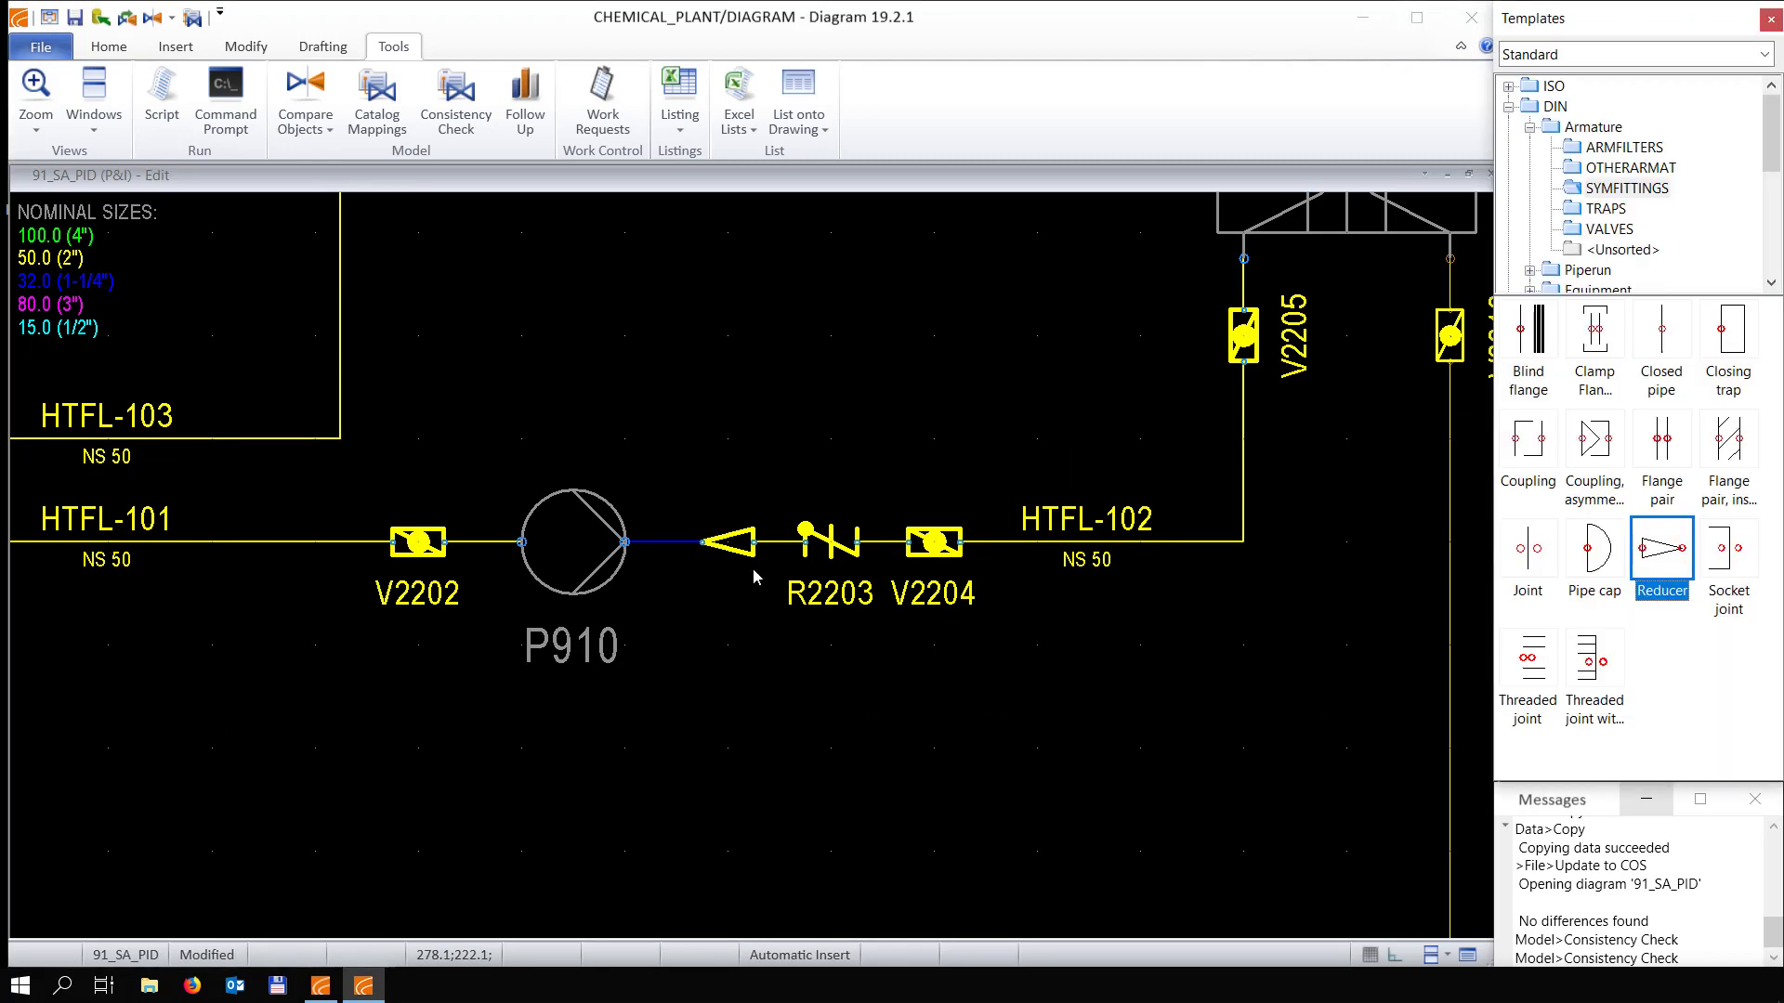
{"action": "scroll", "coordinate": [752, 566], "scroll_direction": "down", "scroll_amount": 6}
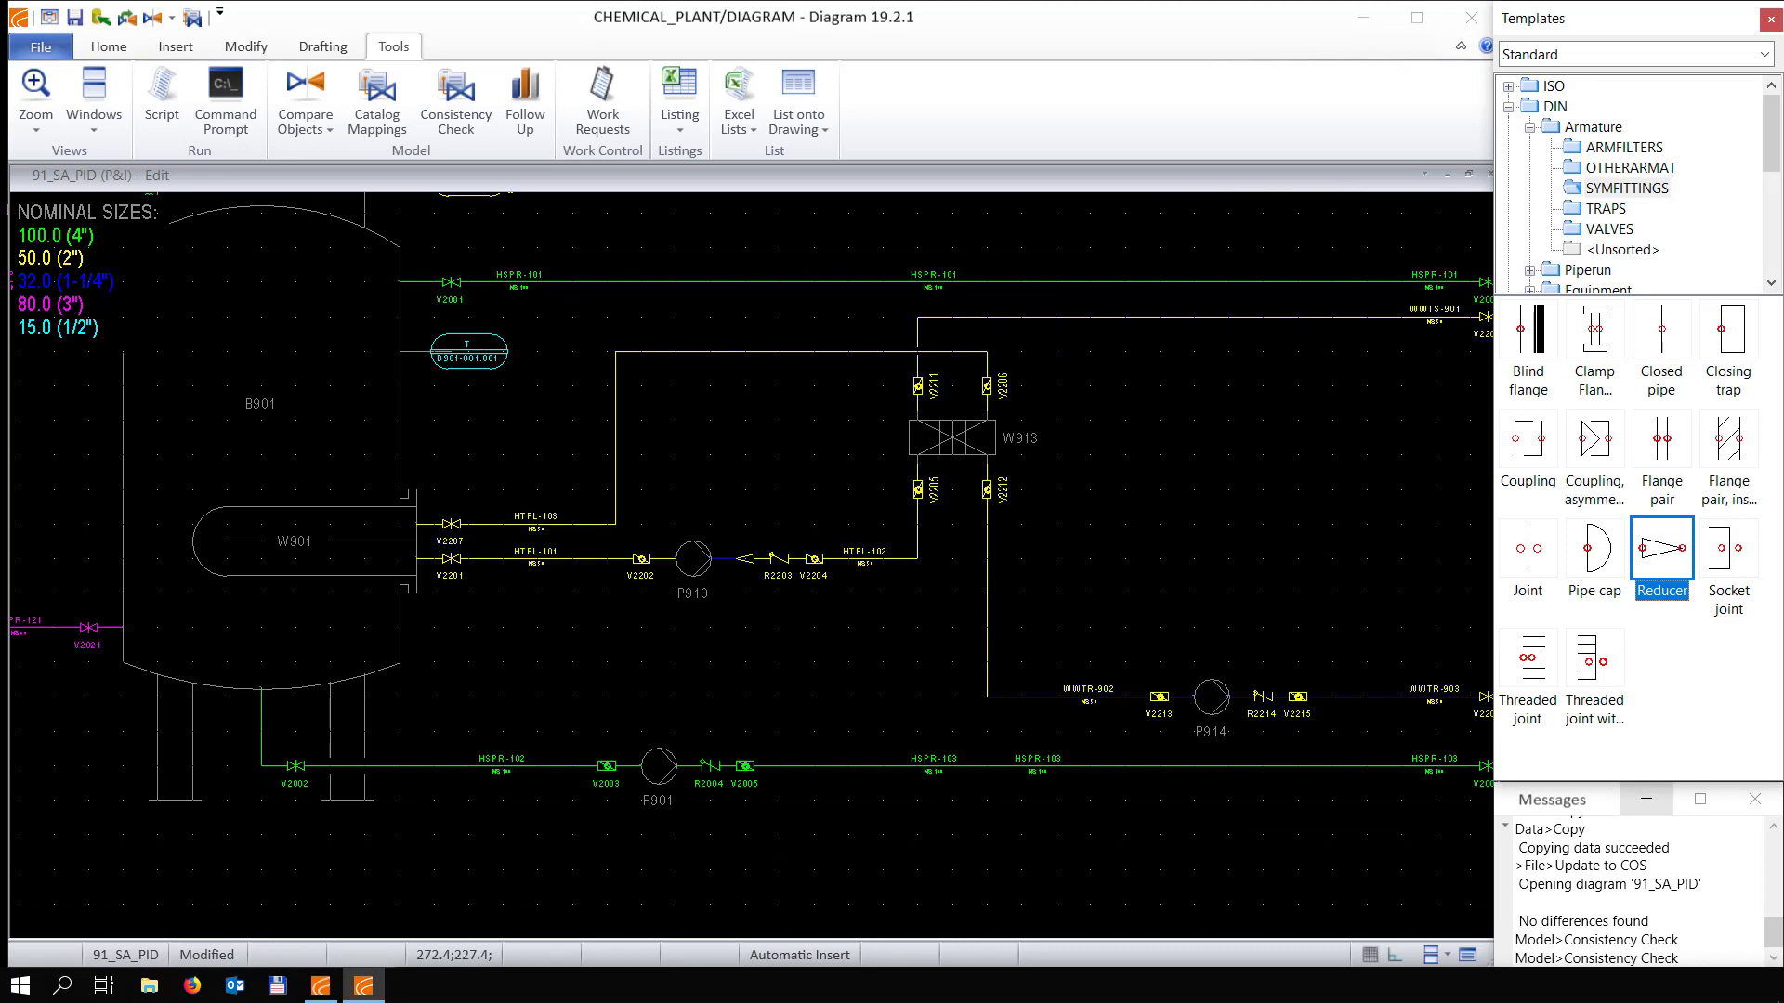
{"action": "scroll", "coordinate": [729, 767], "scroll_direction": "up", "scroll_amount": 5}
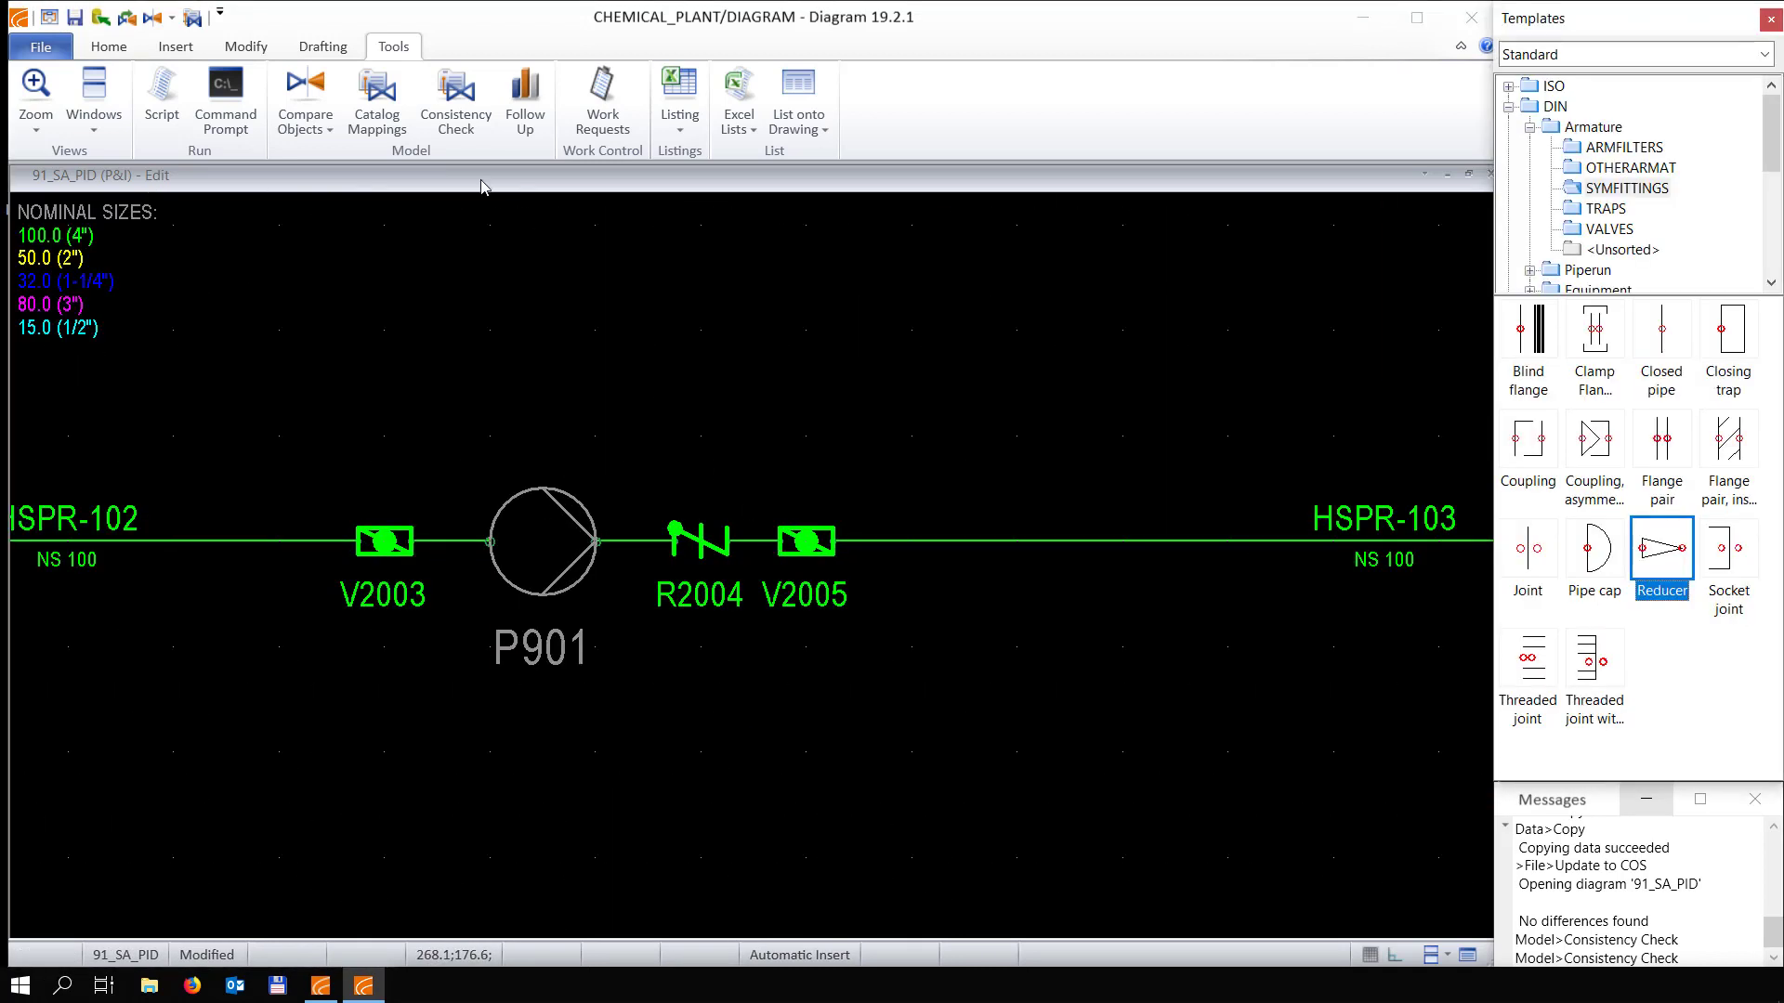
{"action": "left_click", "coordinate": [246, 46]}
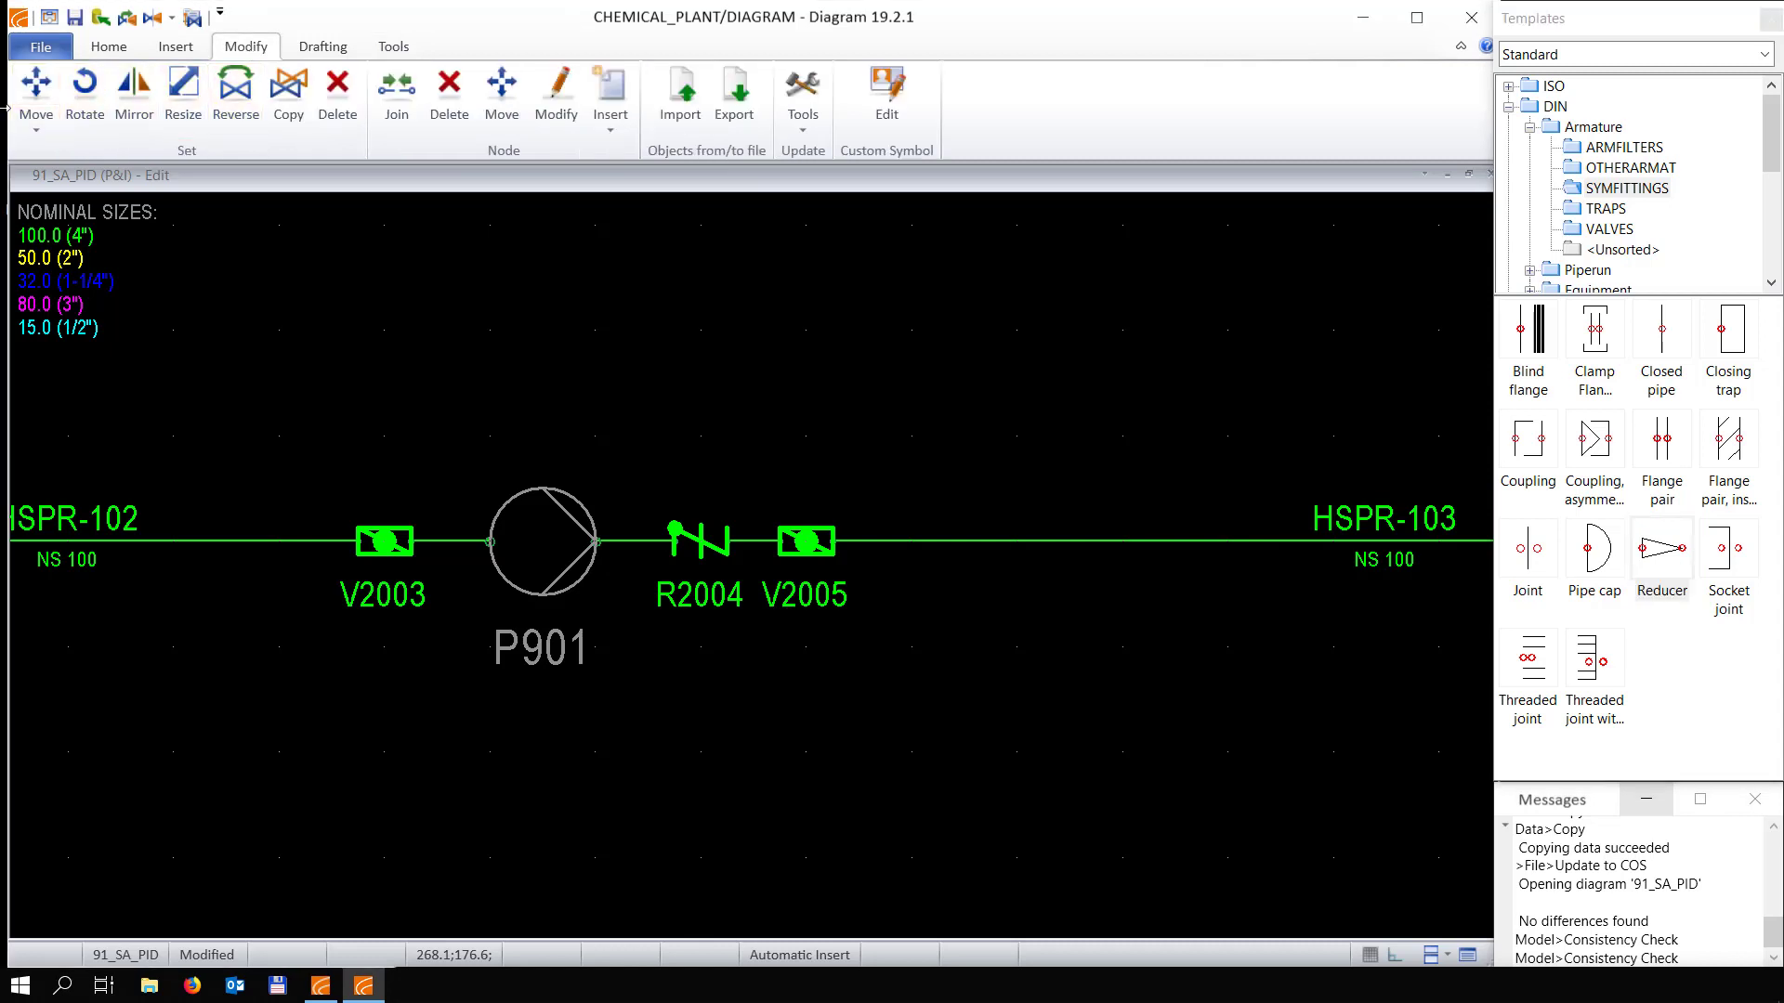
{"action": "left_click", "coordinate": [36, 91]}
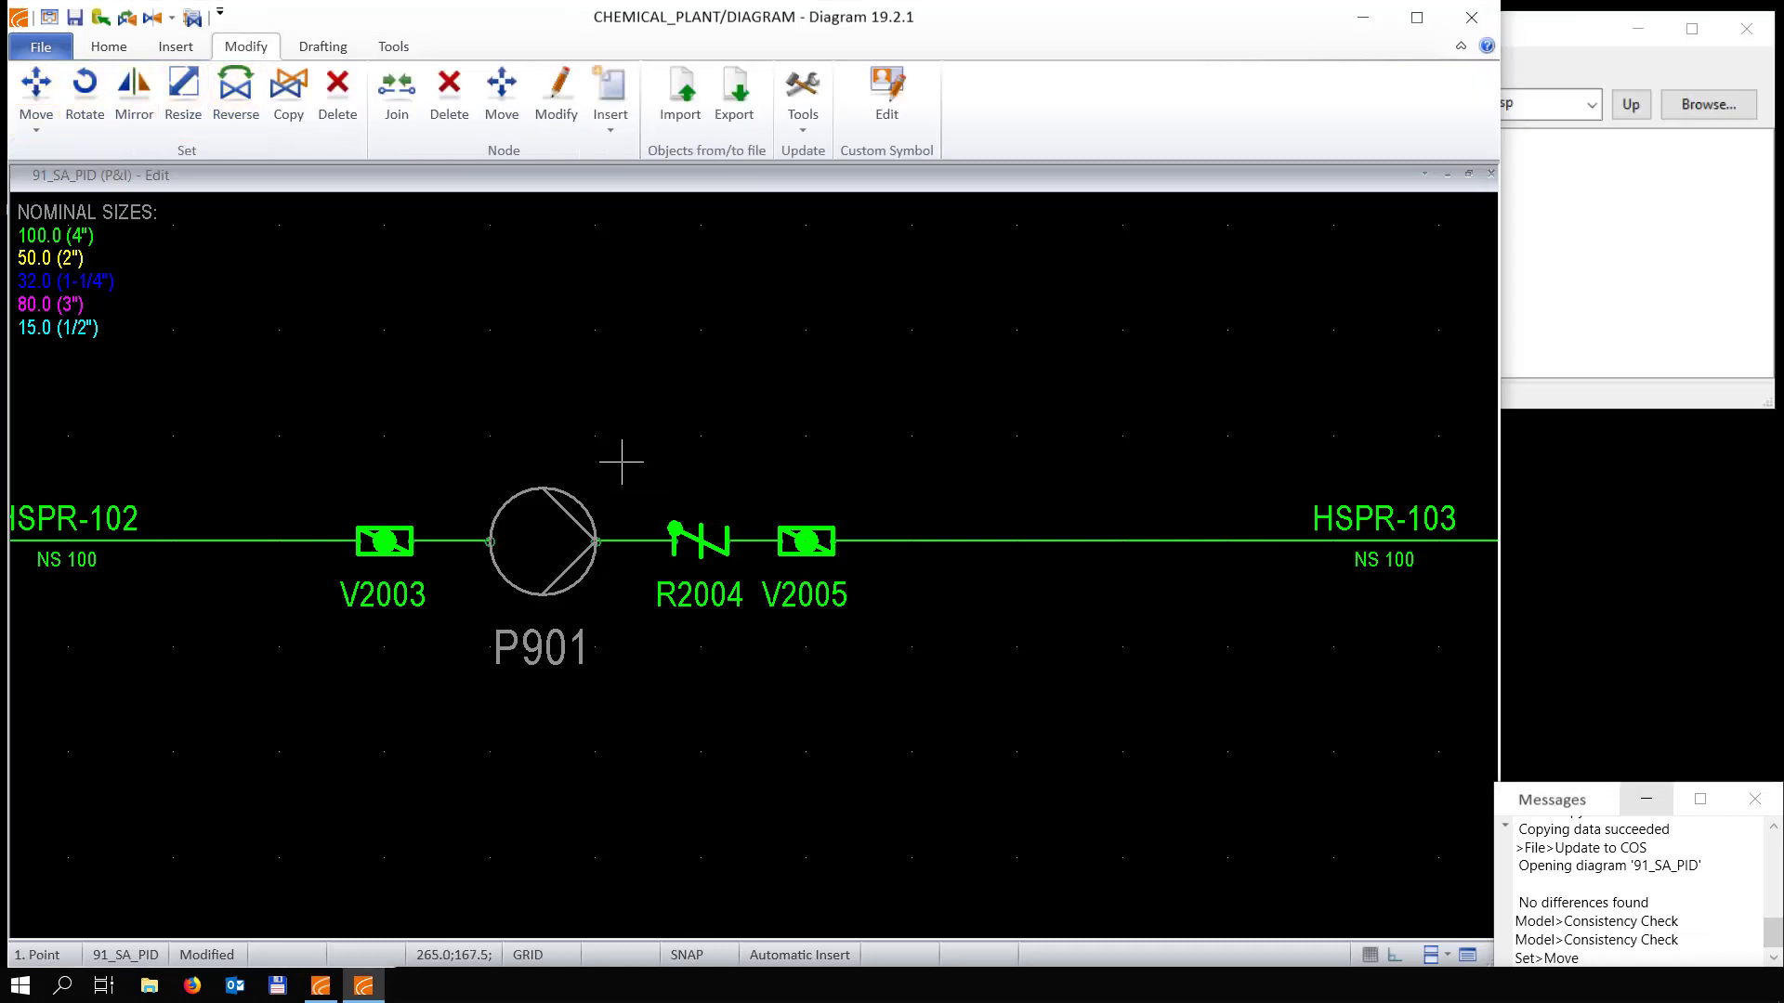
{"action": "left_click", "coordinate": [938, 648]}
{"action": "key", "text": "Return"}
{"action": "left_click", "coordinate": [779, 541]}
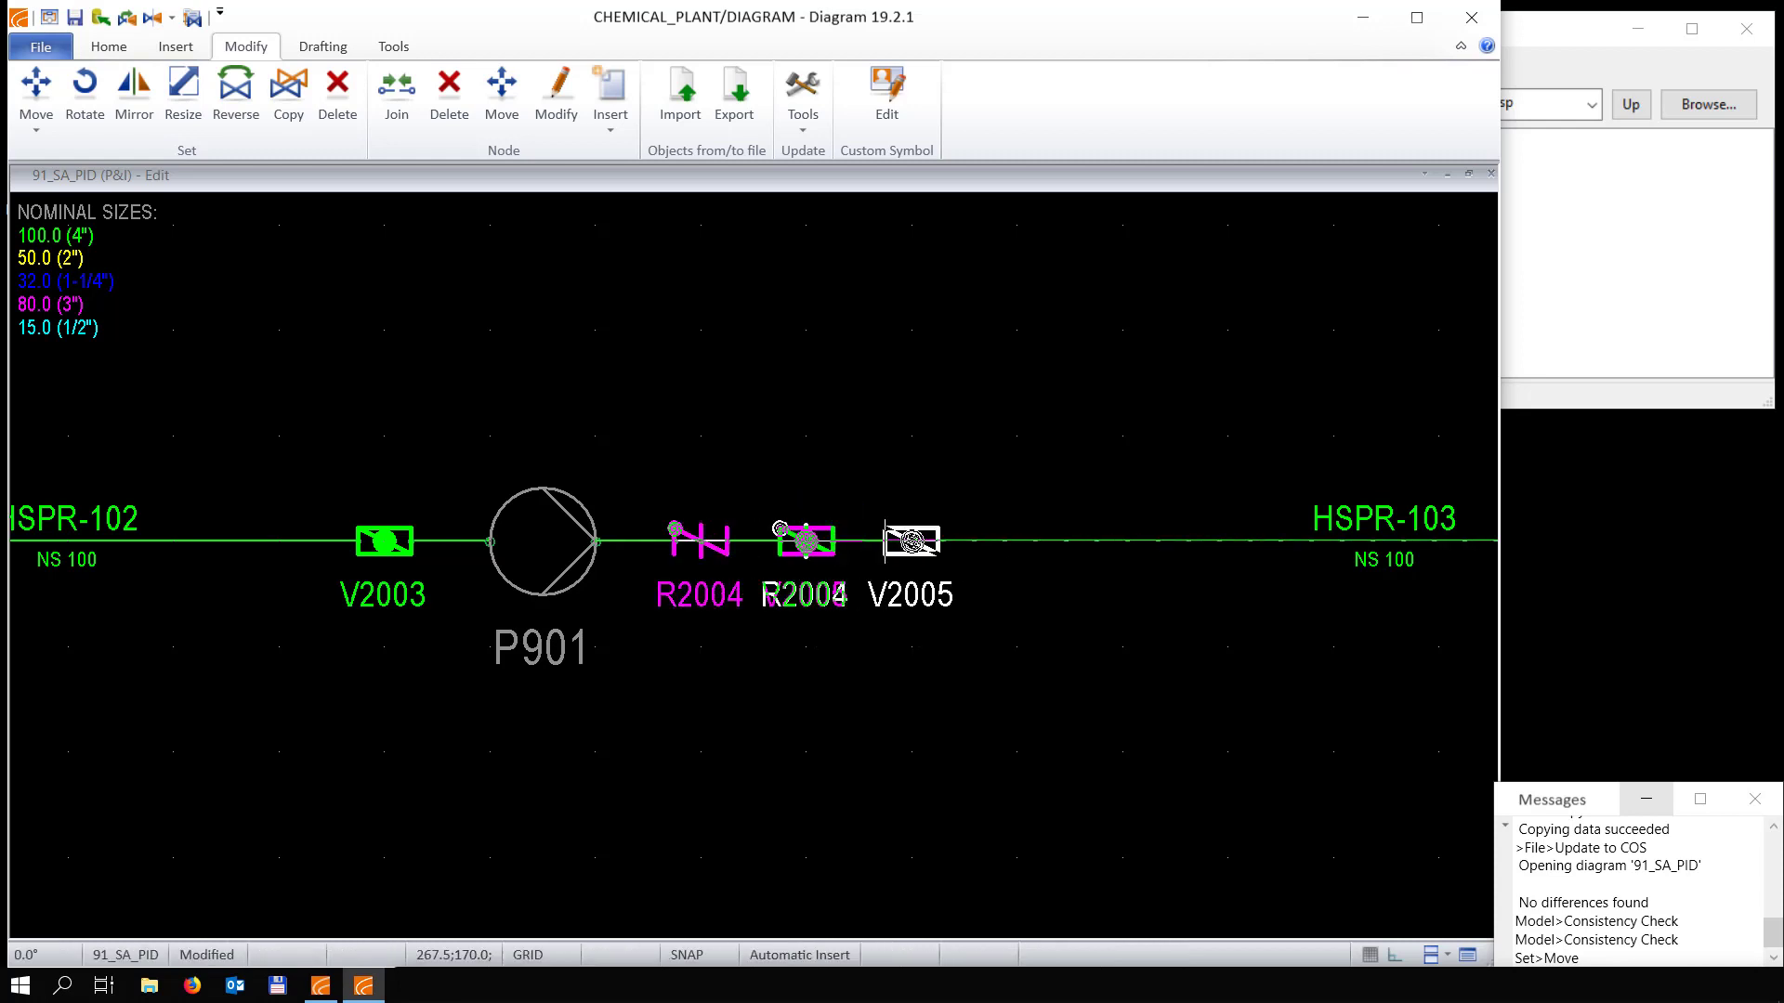
{"action": "left_click", "coordinate": [884, 541]}
{"action": "left_click", "coordinate": [839, 575]}
Move check valve R2214 and butterfly valve V2215 farther from P914 along WWTR-903 to make room after the pump
{"action": "scroll", "coordinate": [806, 589], "scroll_direction": "down", "scroll_amount": 5}
{"action": "scroll", "coordinate": [974, 664], "scroll_direction": "right", "scroll_amount": 2}
{"action": "scroll", "coordinate": [913, 617], "scroll_direction": "up", "scroll_amount": 3}
{"action": "left_click", "coordinate": [567, 506]}
{"action": "left_click", "coordinate": [773, 629]}
{"action": "key", "text": "Return"}
{"action": "left_click", "coordinate": [669, 567]}
{"action": "left_click", "coordinate": [753, 568]}
{"action": "left_click", "coordinate": [839, 576]}
Move check valve R2023 and butterfly valve V2024 farther from P902 along HSPR-122 and accept the move
{"action": "scroll", "coordinate": [654, 547], "scroll_direction": "down", "scroll_amount": 3}
{"action": "scroll", "coordinate": [654, 547], "scroll_direction": "down", "scroll_amount": 3}
{"action": "scroll", "coordinate": [87, 382], "scroll_direction": "up", "scroll_amount": 5}
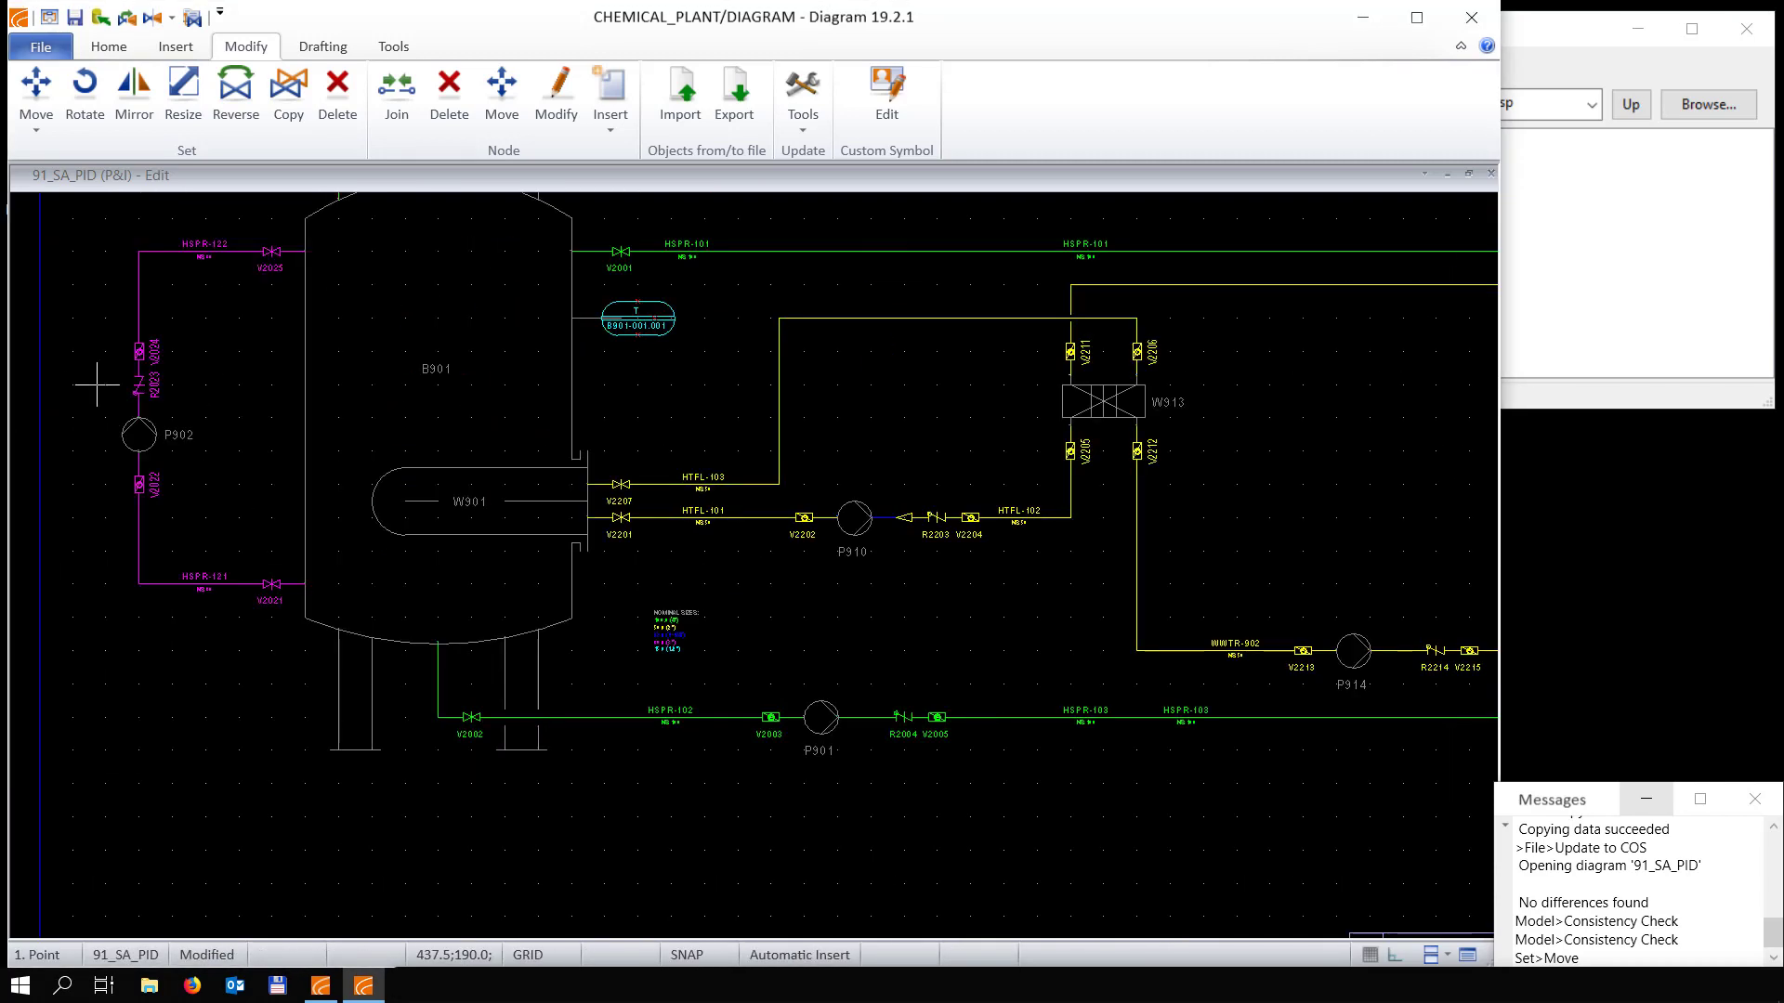
{"action": "left_click", "coordinate": [249, 608]}
{"action": "left_click", "coordinate": [392, 425]}
{"action": "key", "text": "Return"}
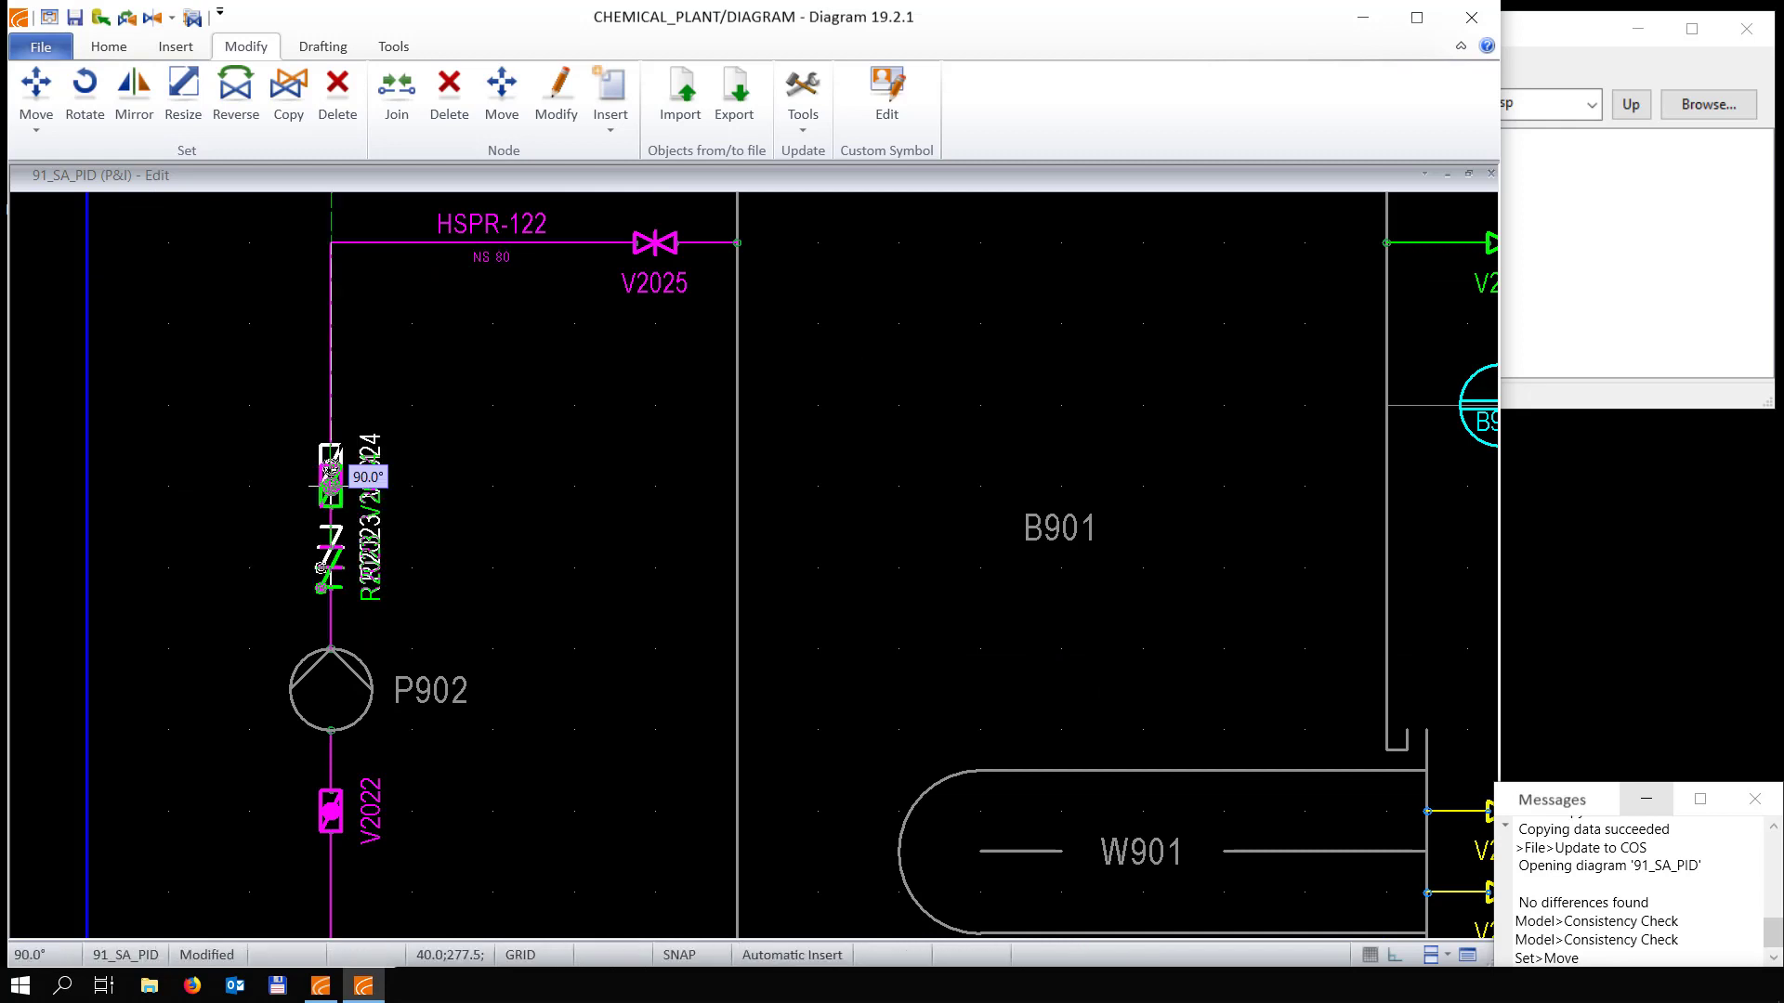
{"action": "left_click", "coordinate": [392, 346]}
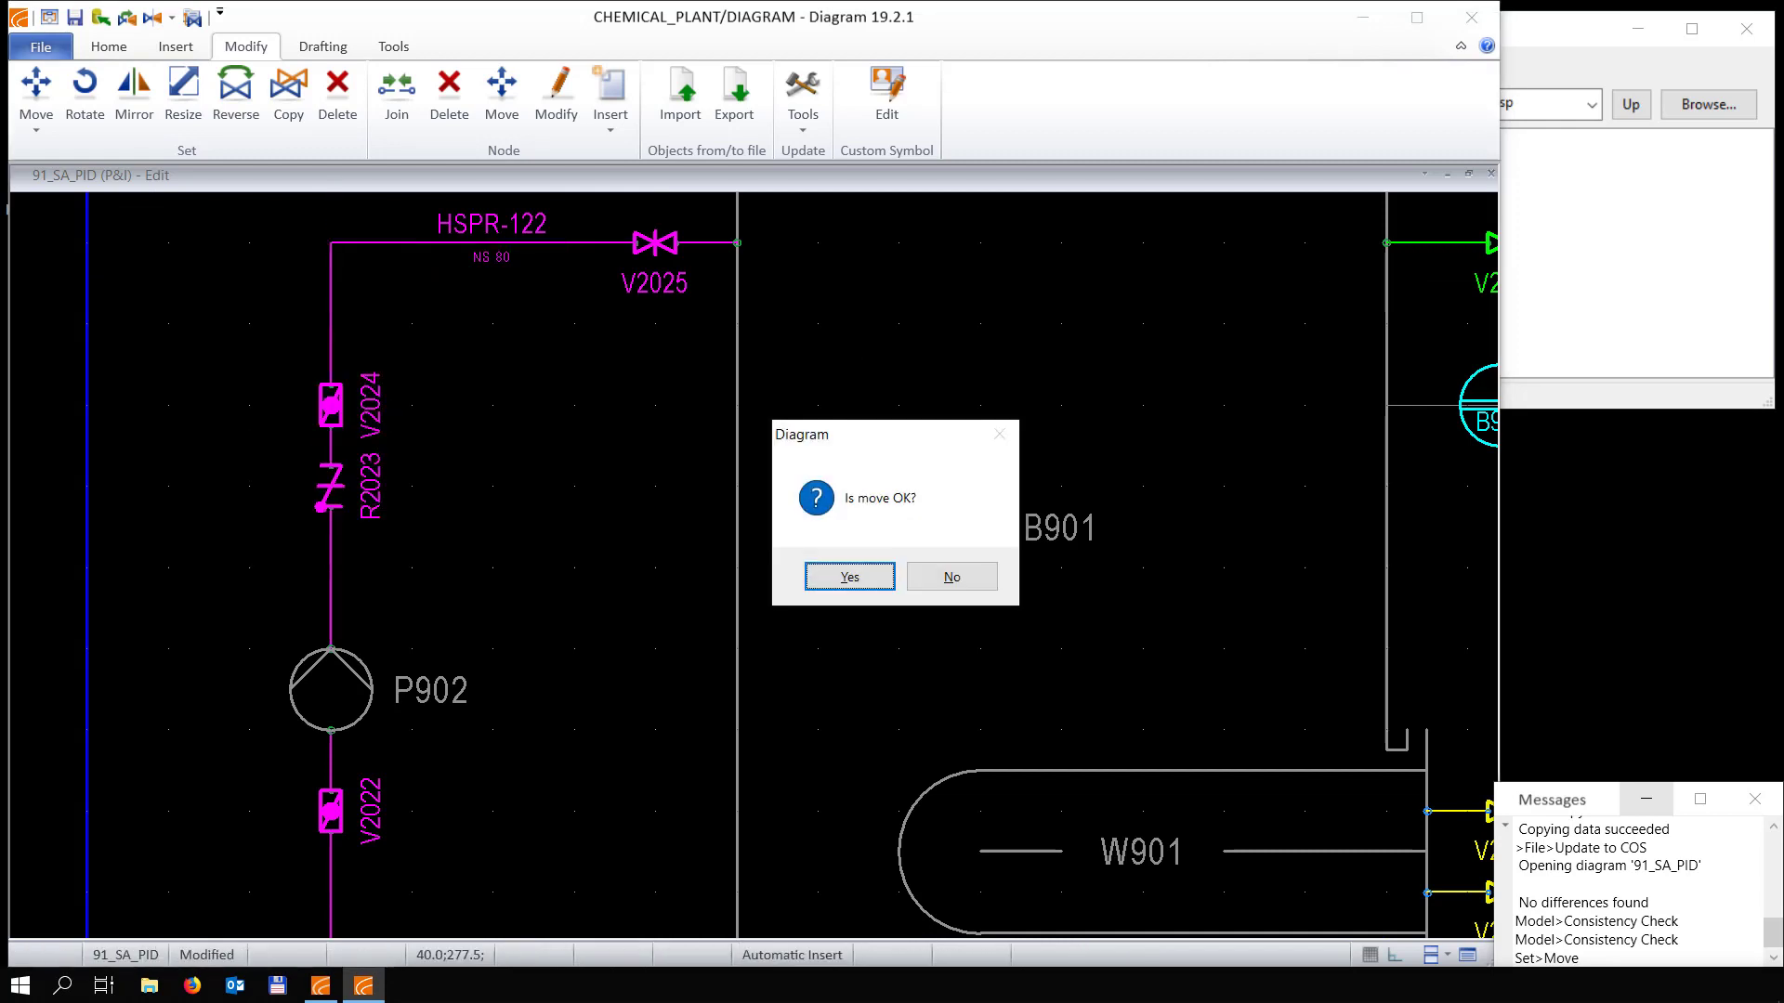
{"action": "left_click", "coordinate": [849, 577]}
Insert an unlabeled Reducer on HSPR-122 between P902 and R2023, and reverse it so its narrow end faces the pump
{"action": "left_click", "coordinate": [1660, 556]}
{"action": "left_click", "coordinate": [331, 568]}
{"action": "left_click", "coordinate": [331, 568]}
{"action": "key", "text": "Escape"}
{"action": "right_click", "coordinate": [336, 563]}
{"action": "left_click", "coordinate": [381, 809]}
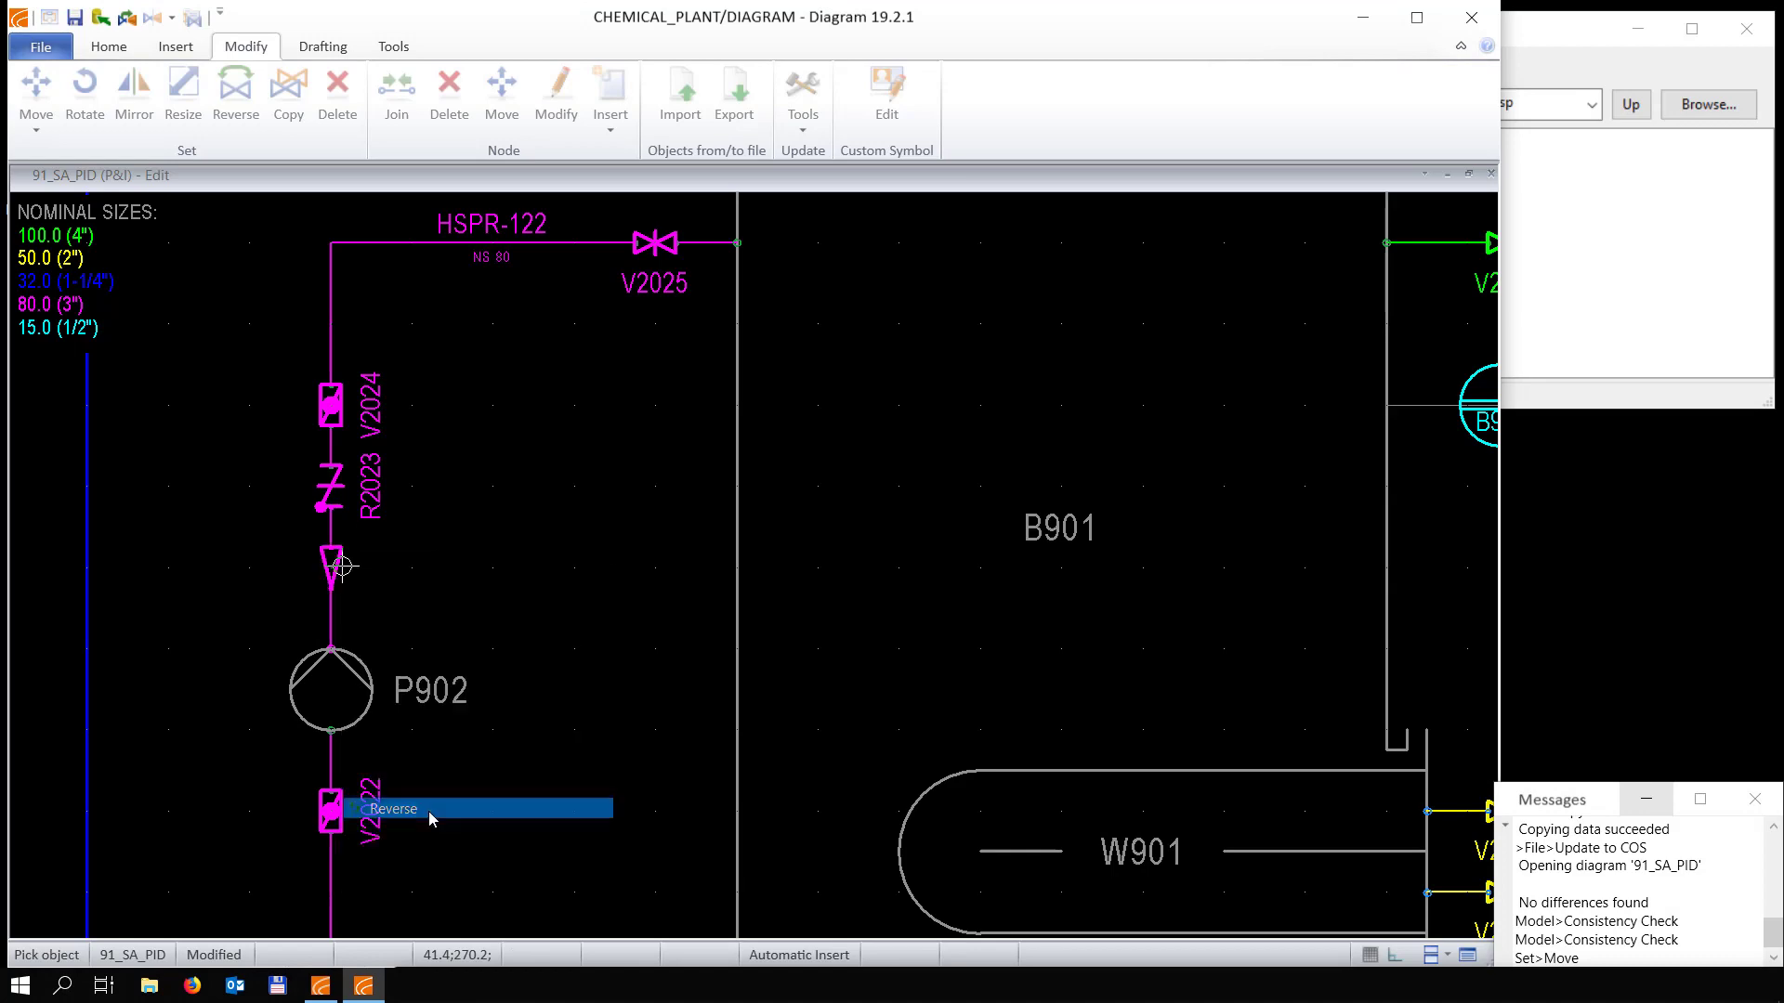
Insert a Reducer on HSPR-103 between P901 and R2004, and reverse it so its narrow end faces the pump
{"action": "scroll", "coordinate": [615, 582], "scroll_direction": "down", "scroll_amount": 4}
{"action": "scroll", "coordinate": [1078, 740], "scroll_direction": "up", "scroll_amount": 1}
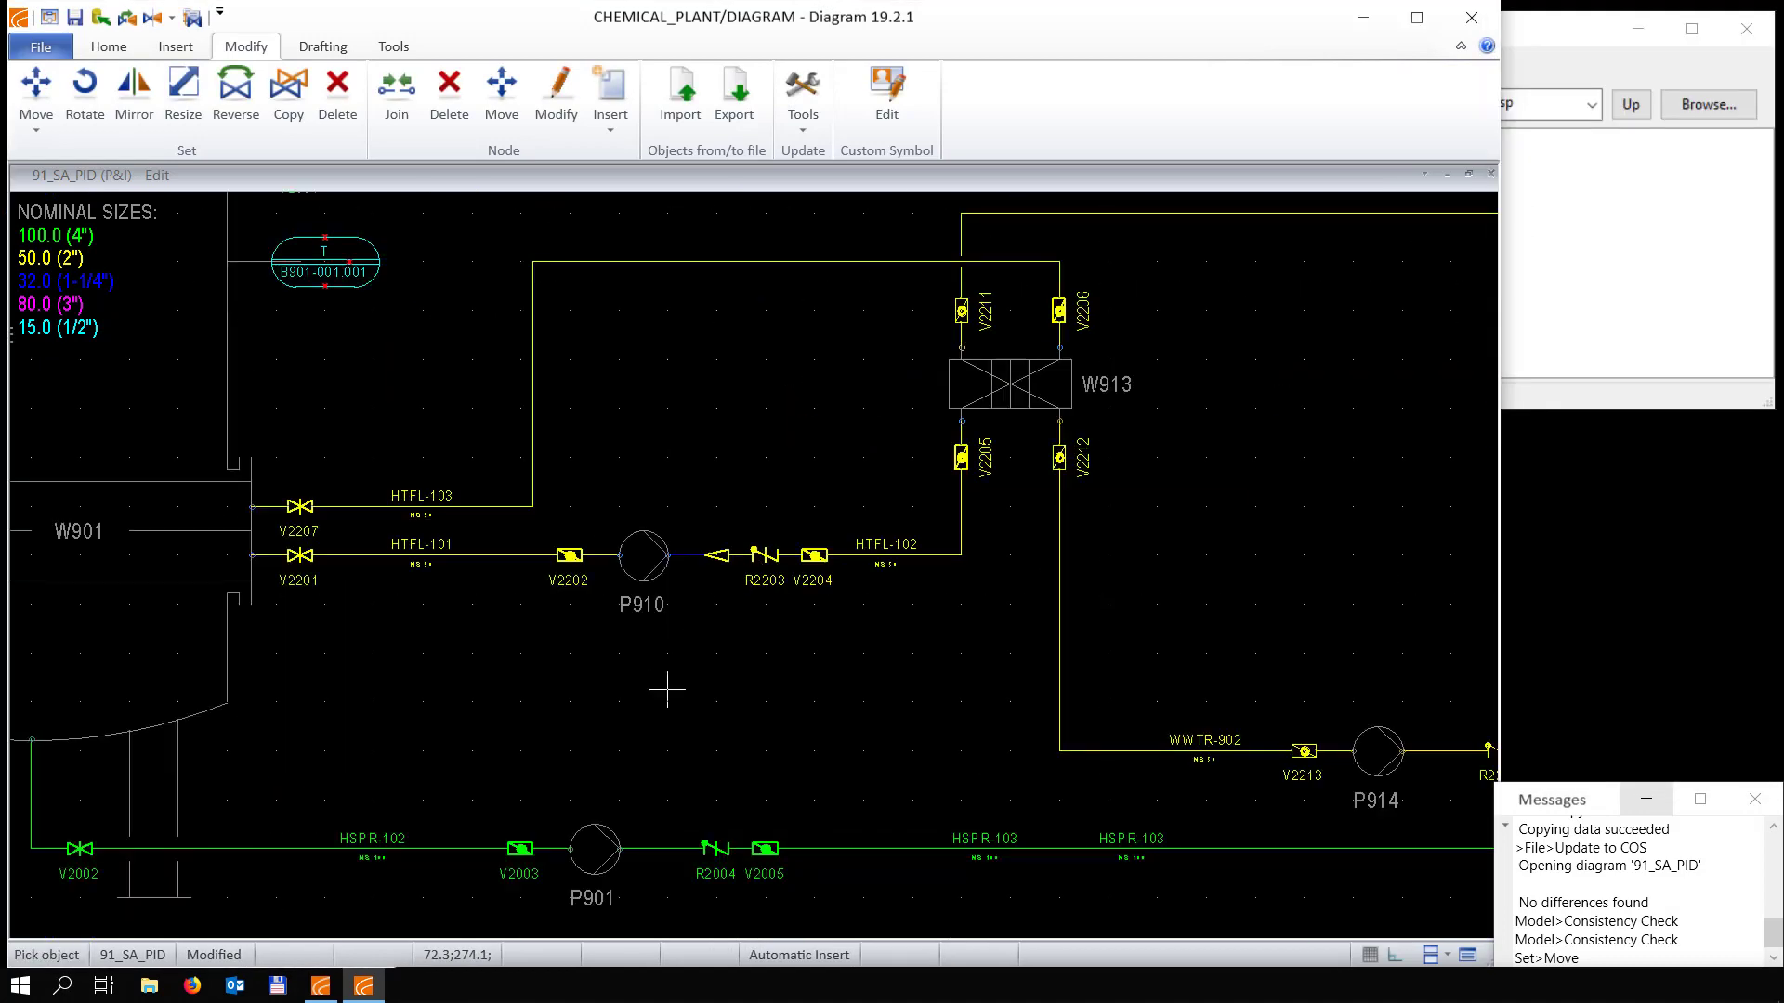
{"action": "double_click", "coordinate": [1670, 554]}
{"action": "scroll", "coordinate": [679, 848], "scroll_direction": "up", "scroll_amount": 2}
{"action": "left_click", "coordinate": [734, 568]}
{"action": "left_click", "coordinate": [734, 568]}
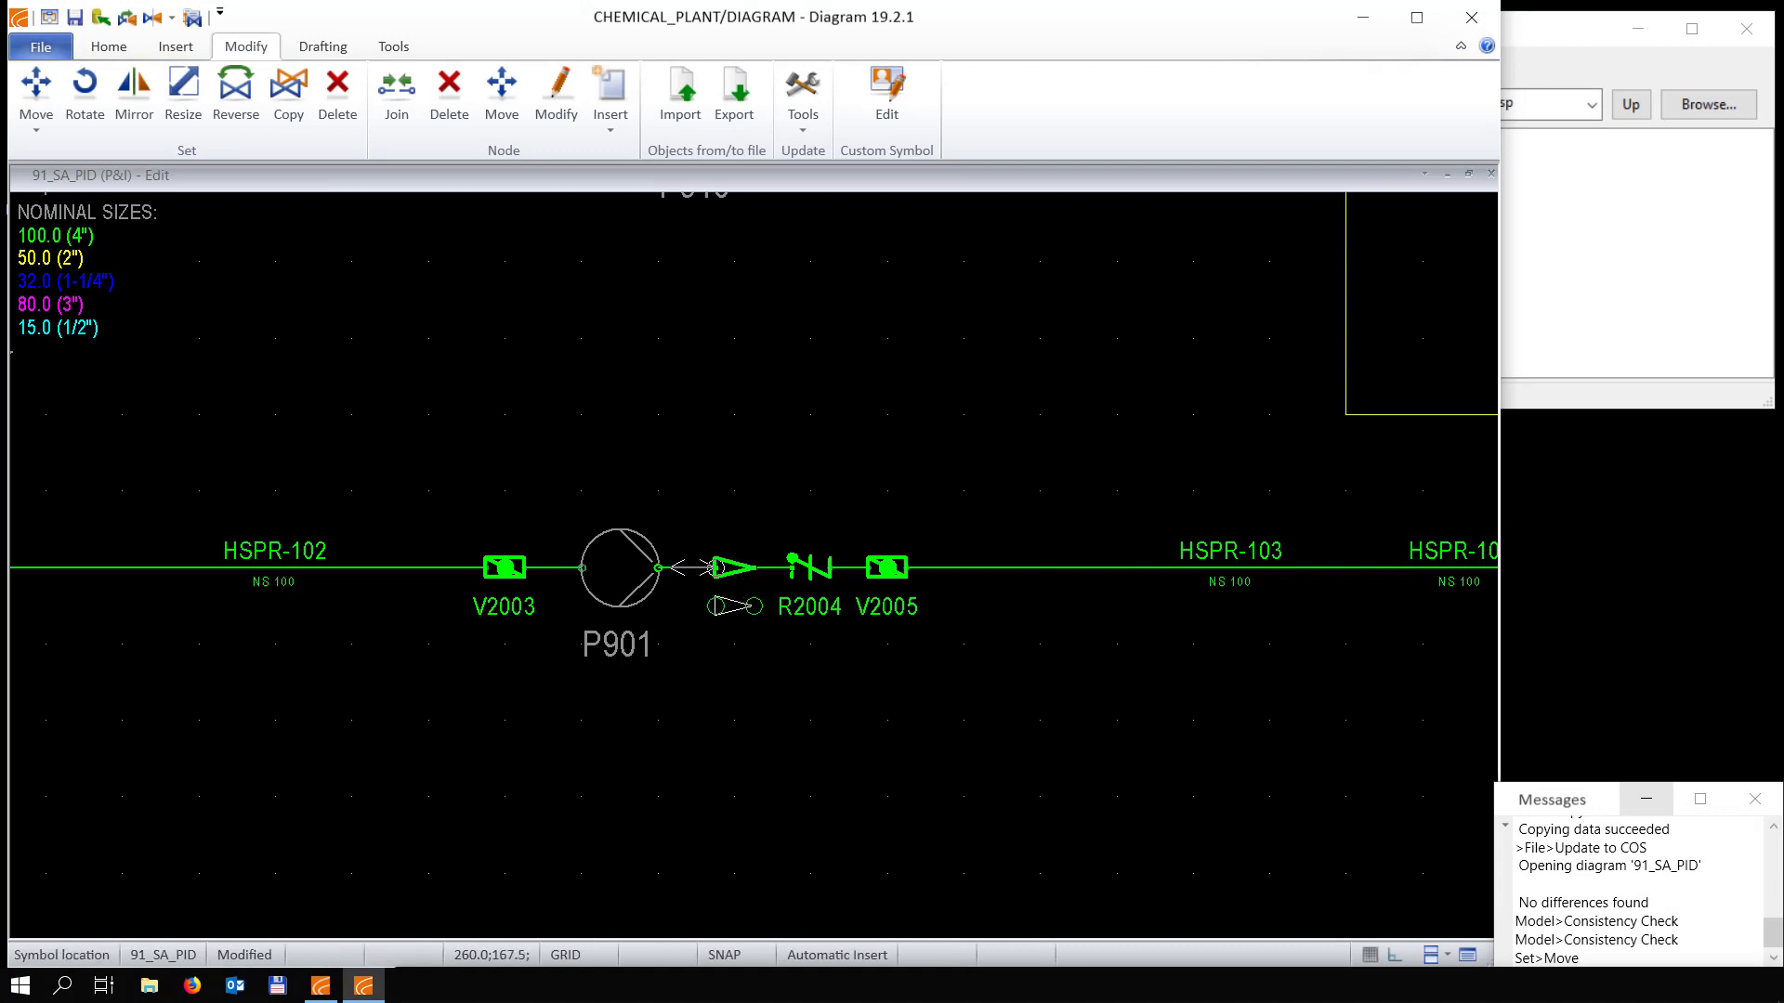
{"action": "right_click", "coordinate": [734, 589]}
{"action": "left_click", "coordinate": [789, 830]}
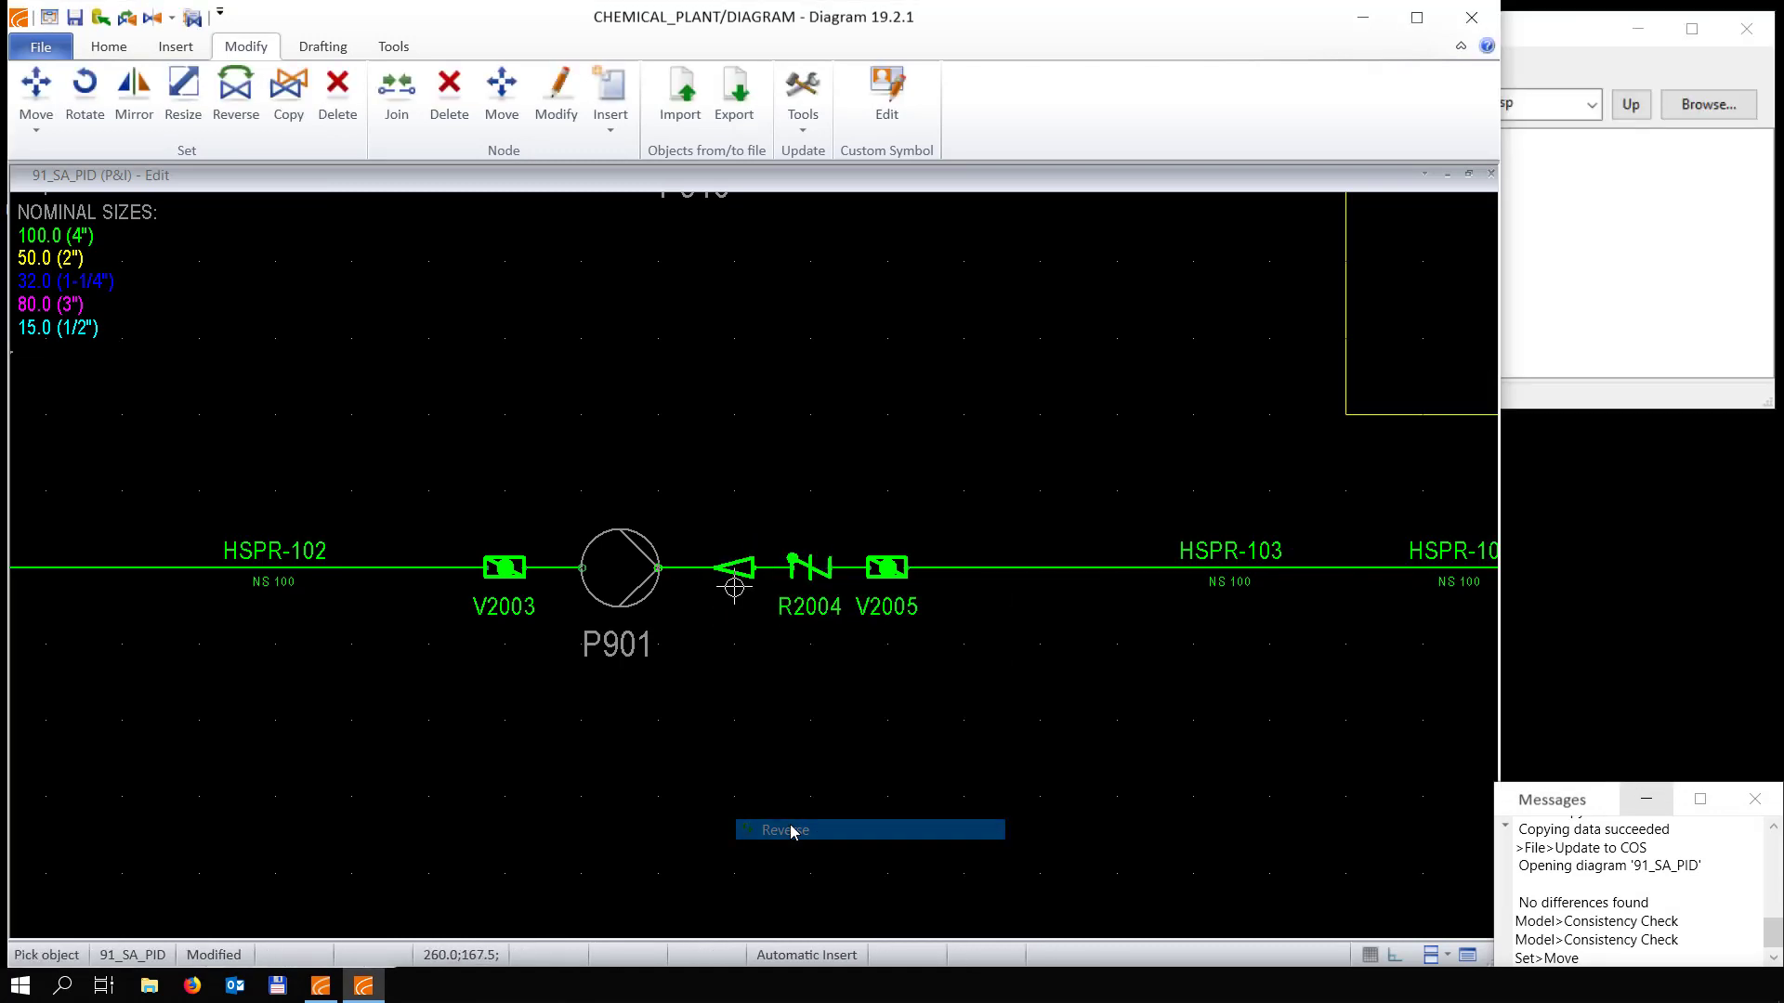
Insert a Reducer on WWTR-903 between P914 and R2214, and reverse it so its narrow end faces the pump
{"action": "double_click", "coordinate": [1683, 554]}
{"action": "key", "text": "Right"}
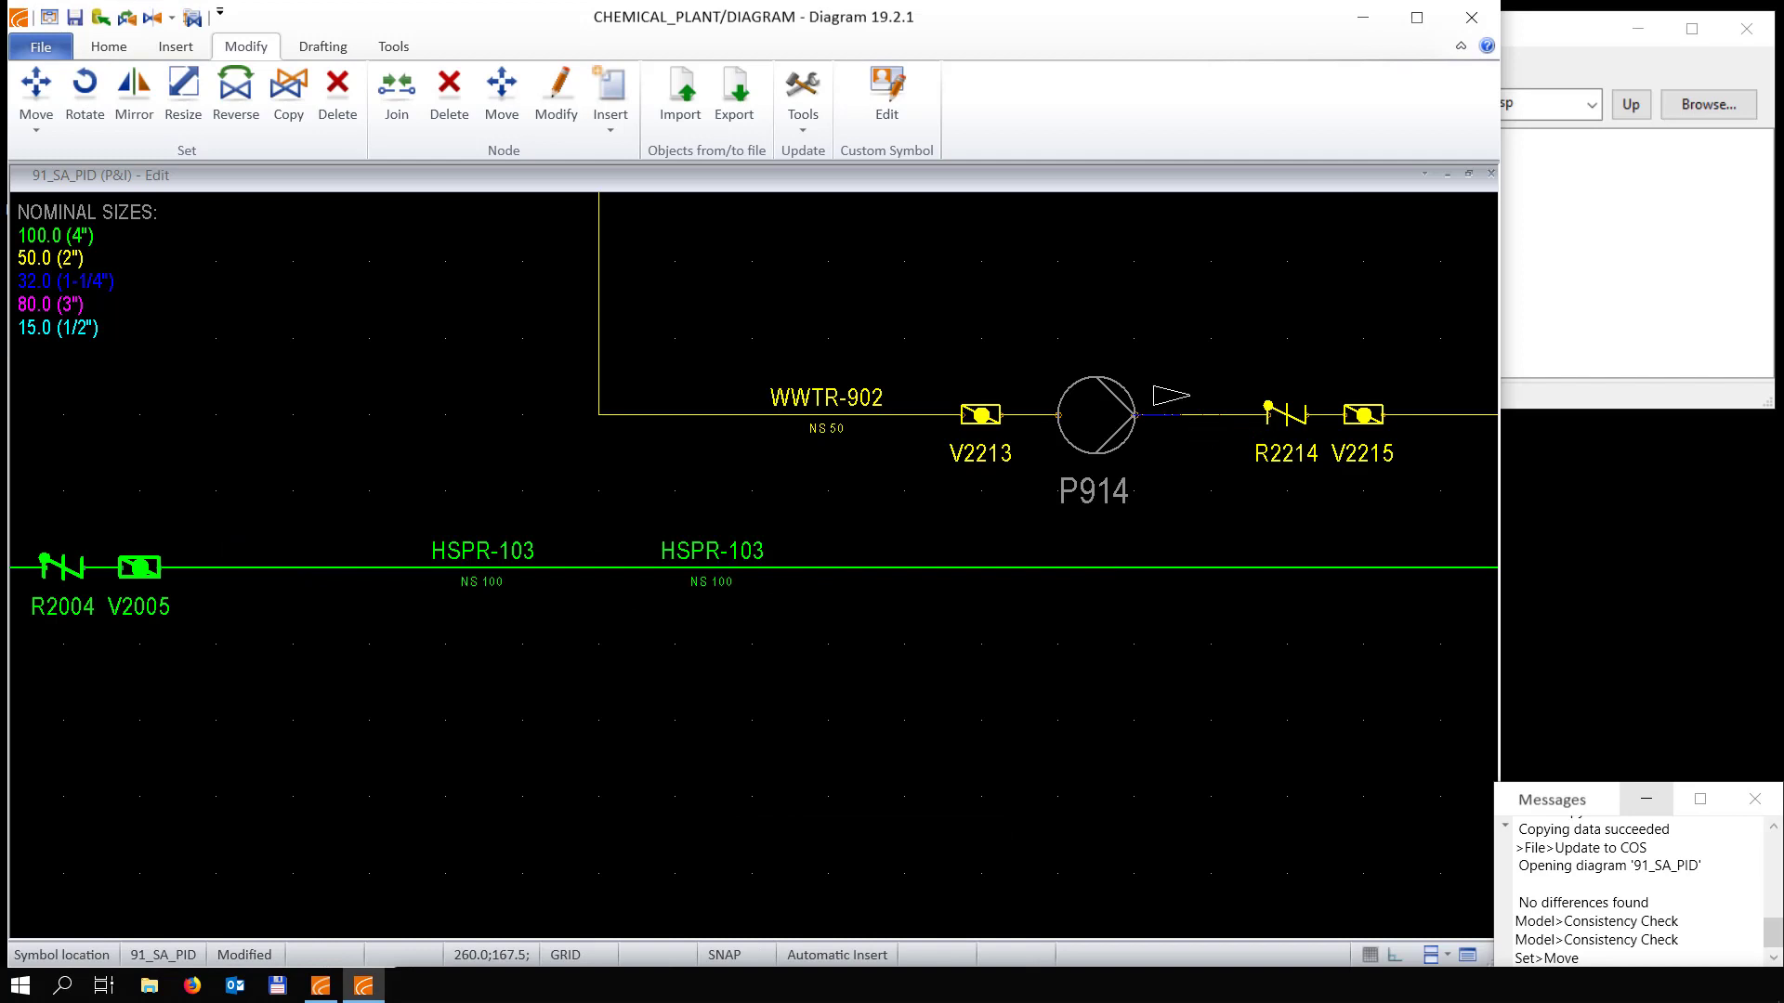
{"action": "left_click", "coordinate": [1211, 417]}
{"action": "left_click", "coordinate": [1210, 423]}
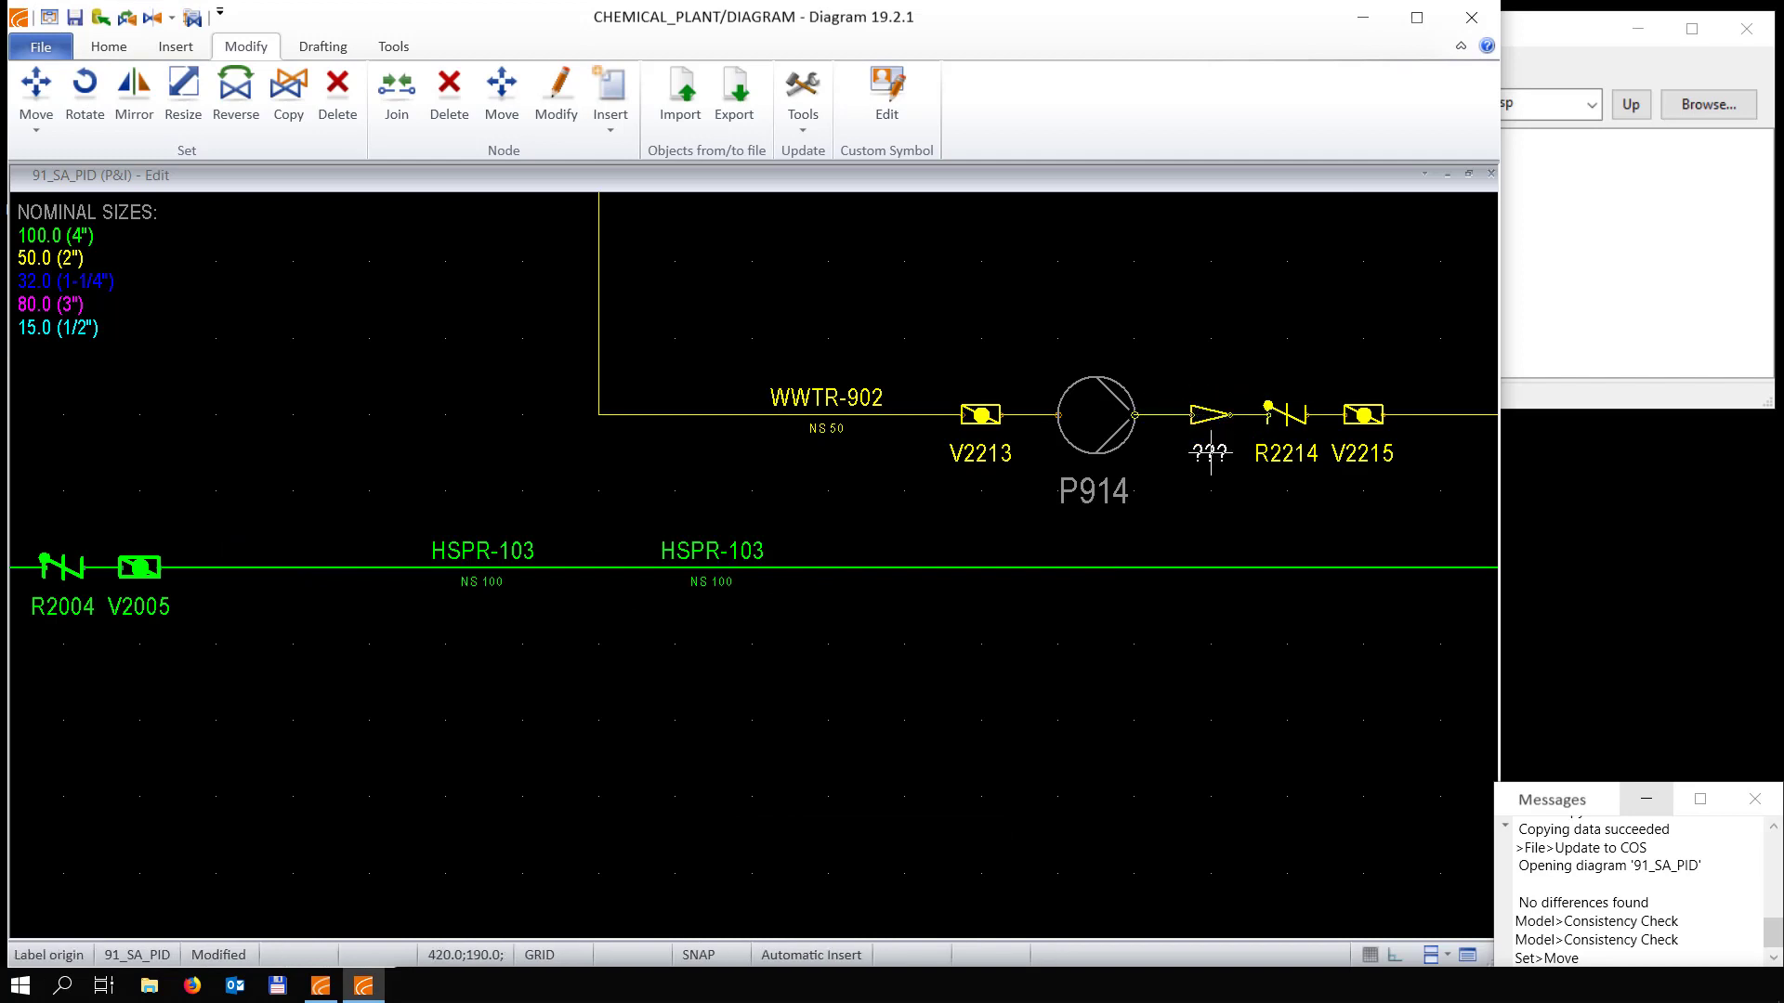
{"action": "right_click", "coordinate": [1209, 430]}
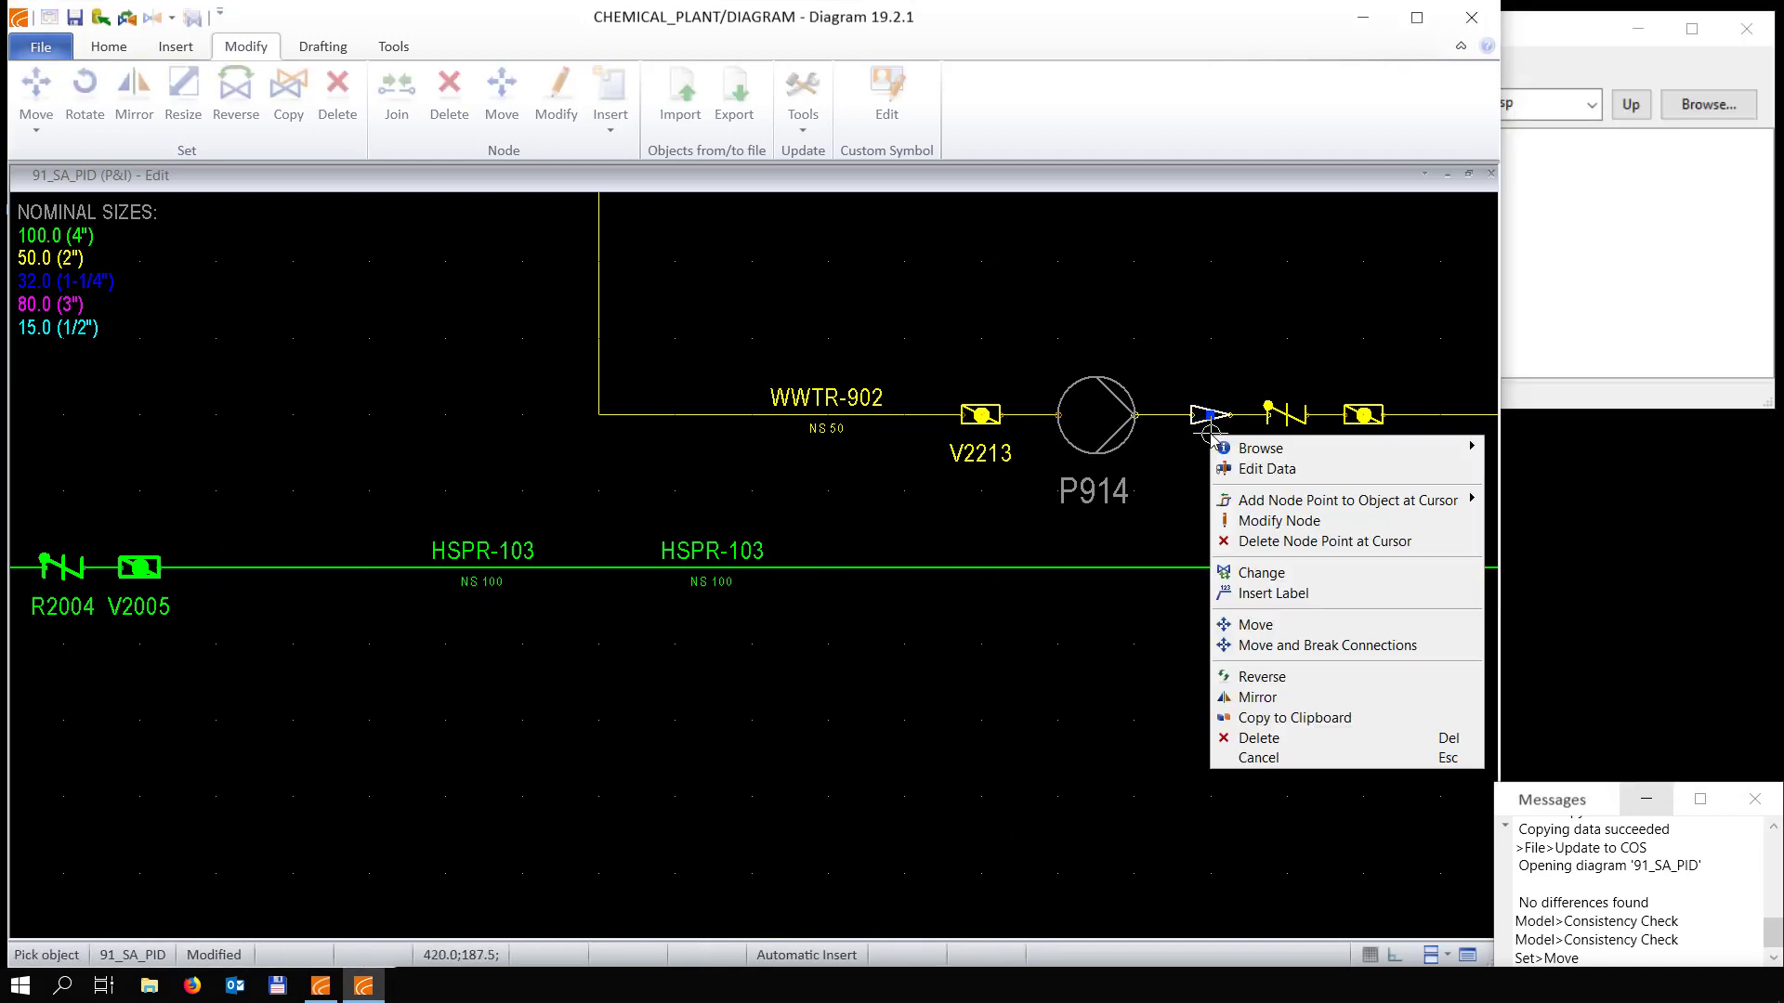
{"action": "left_click", "coordinate": [1263, 686]}
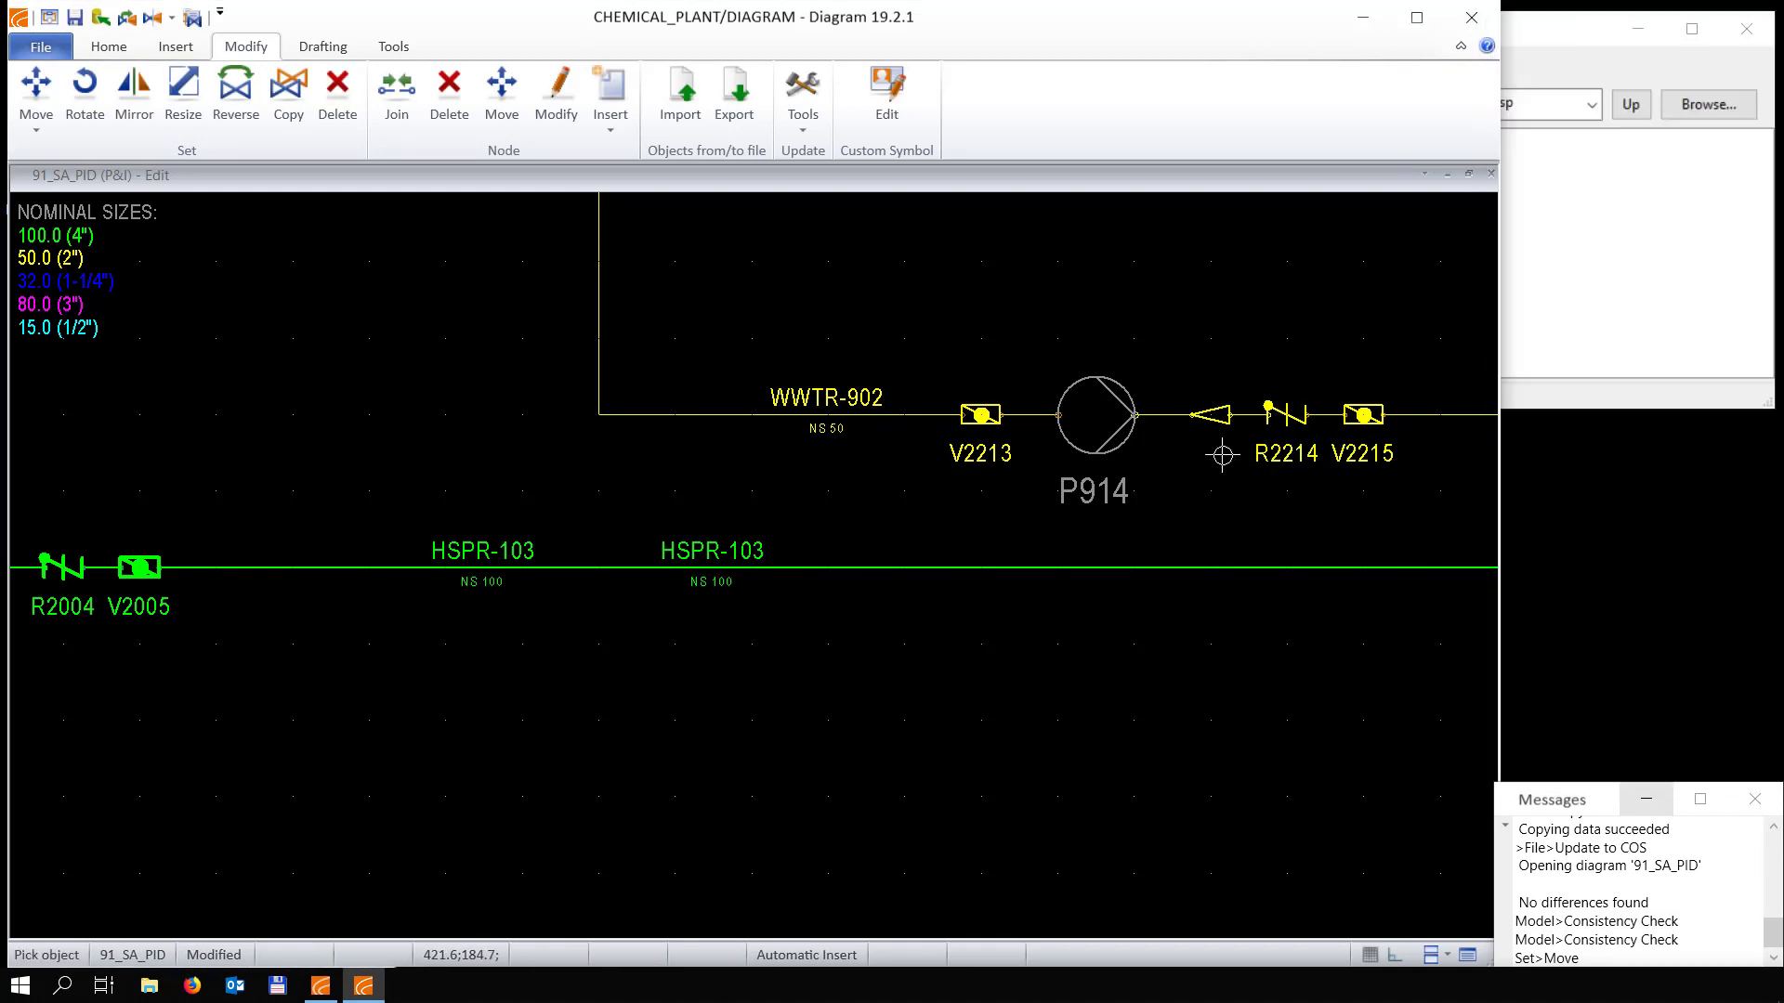
Add a second nominal size of 32 to the reducer between P914 and R2214
{"action": "scroll", "coordinate": [1229, 453], "scroll_direction": "down", "scroll_amount": 1}
{"action": "scroll", "coordinate": [752, 565], "scroll_direction": "up", "scroll_amount": 5}
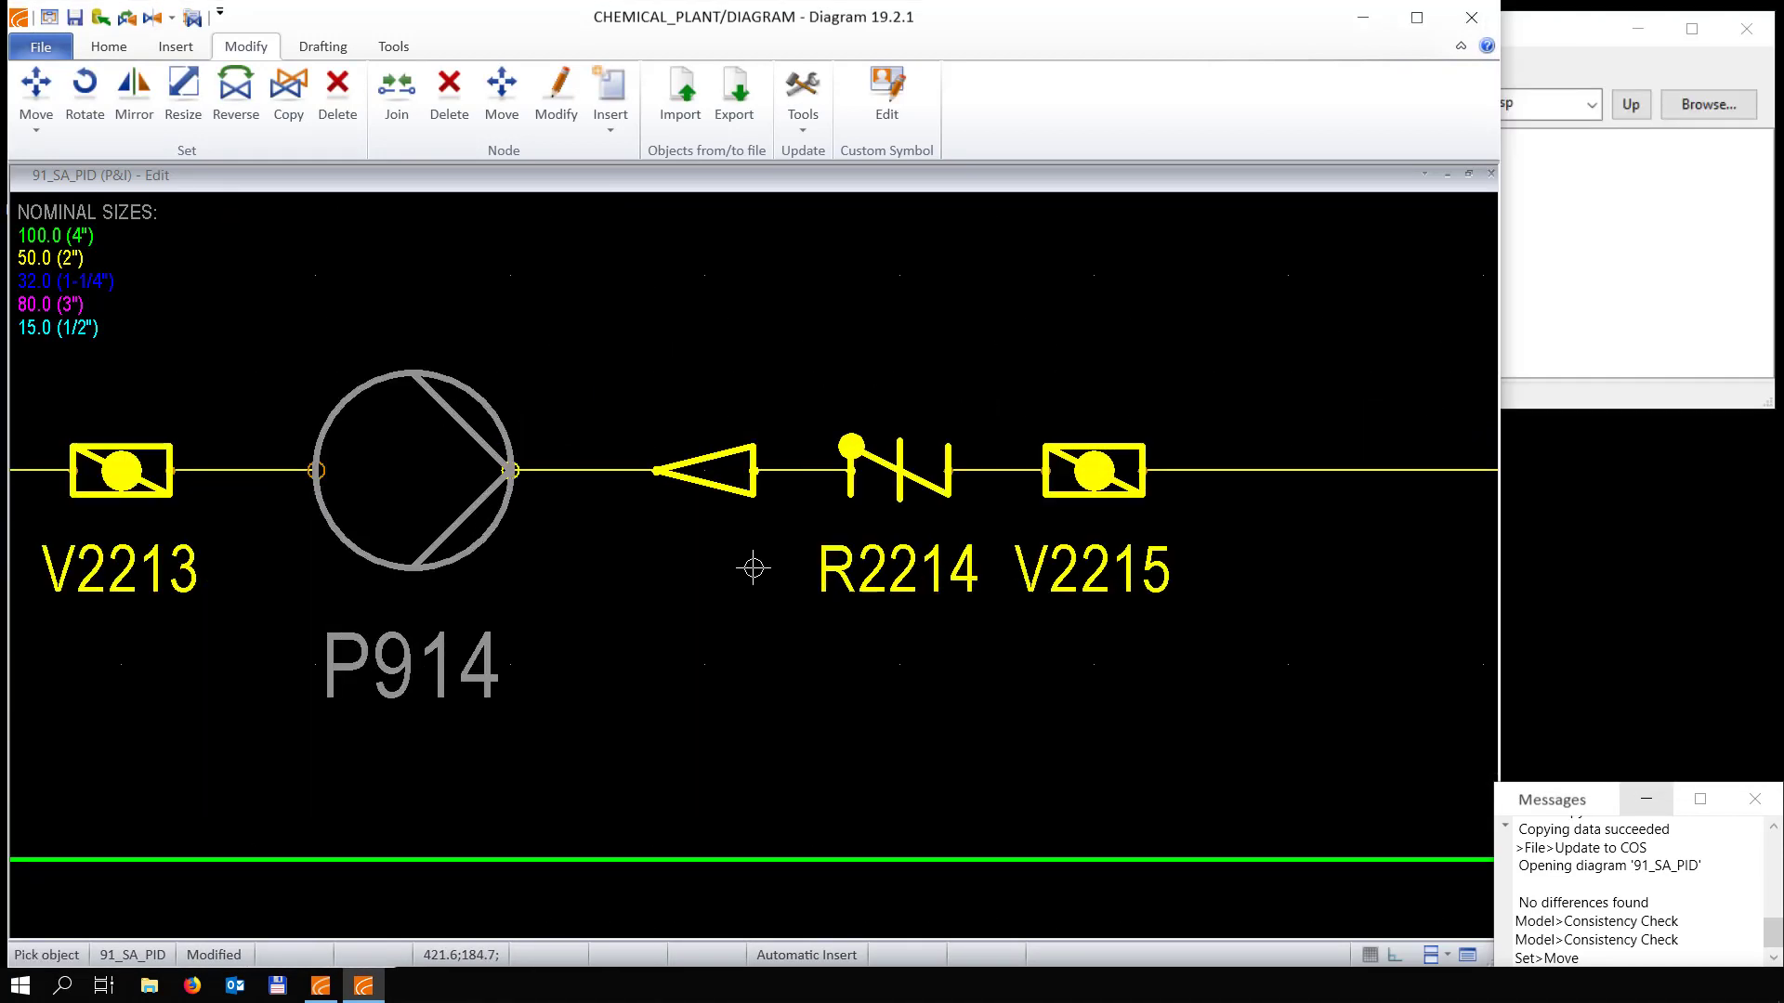
{"action": "key", "text": "Escape"}
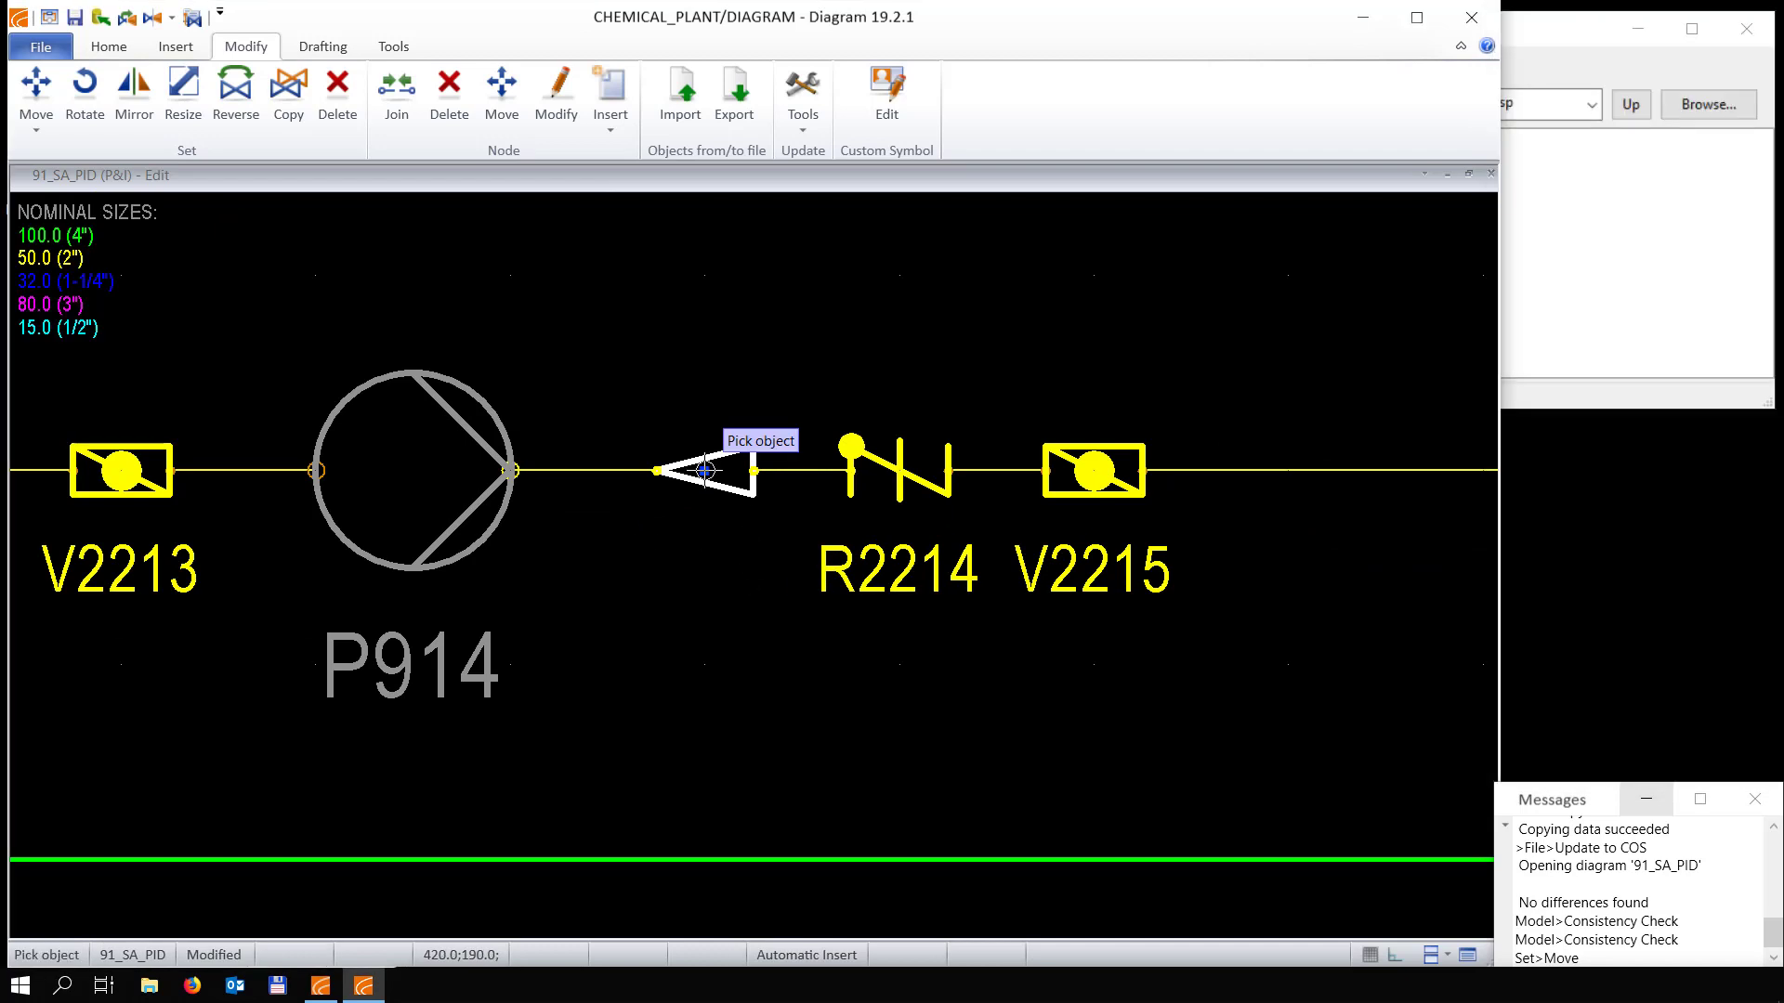
{"action": "right_click", "coordinate": [704, 471]}
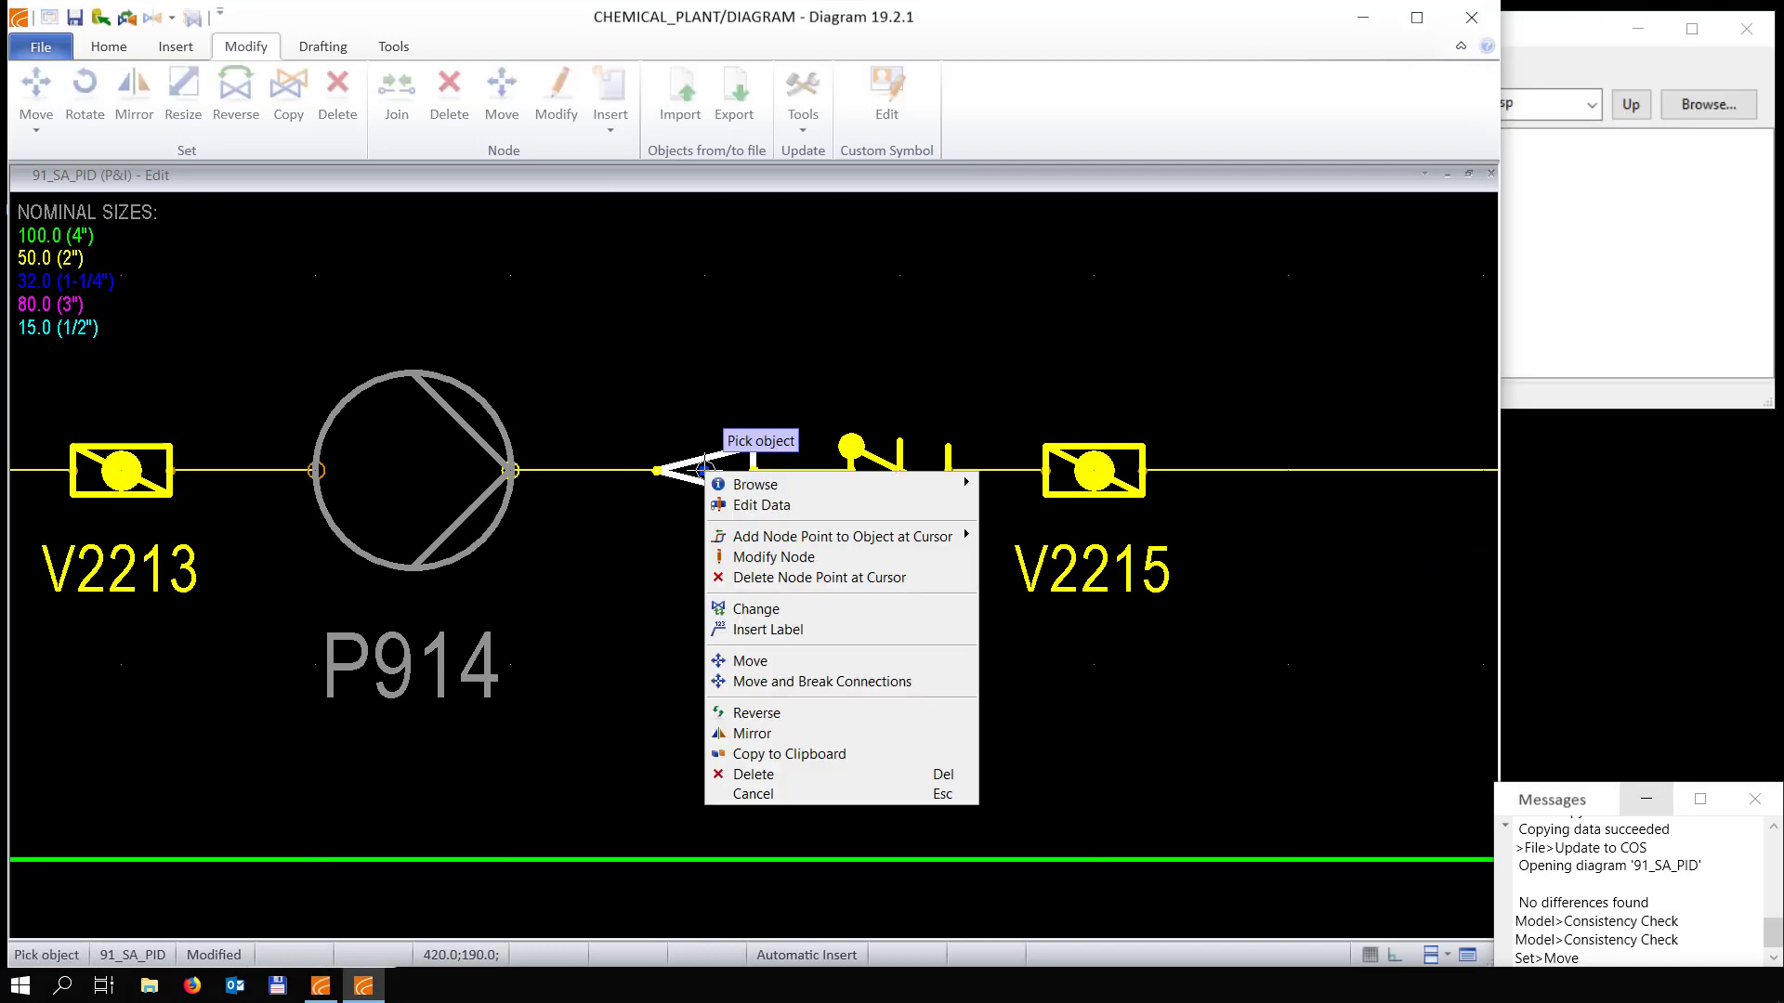
{"action": "left_click", "coordinate": [757, 506]}
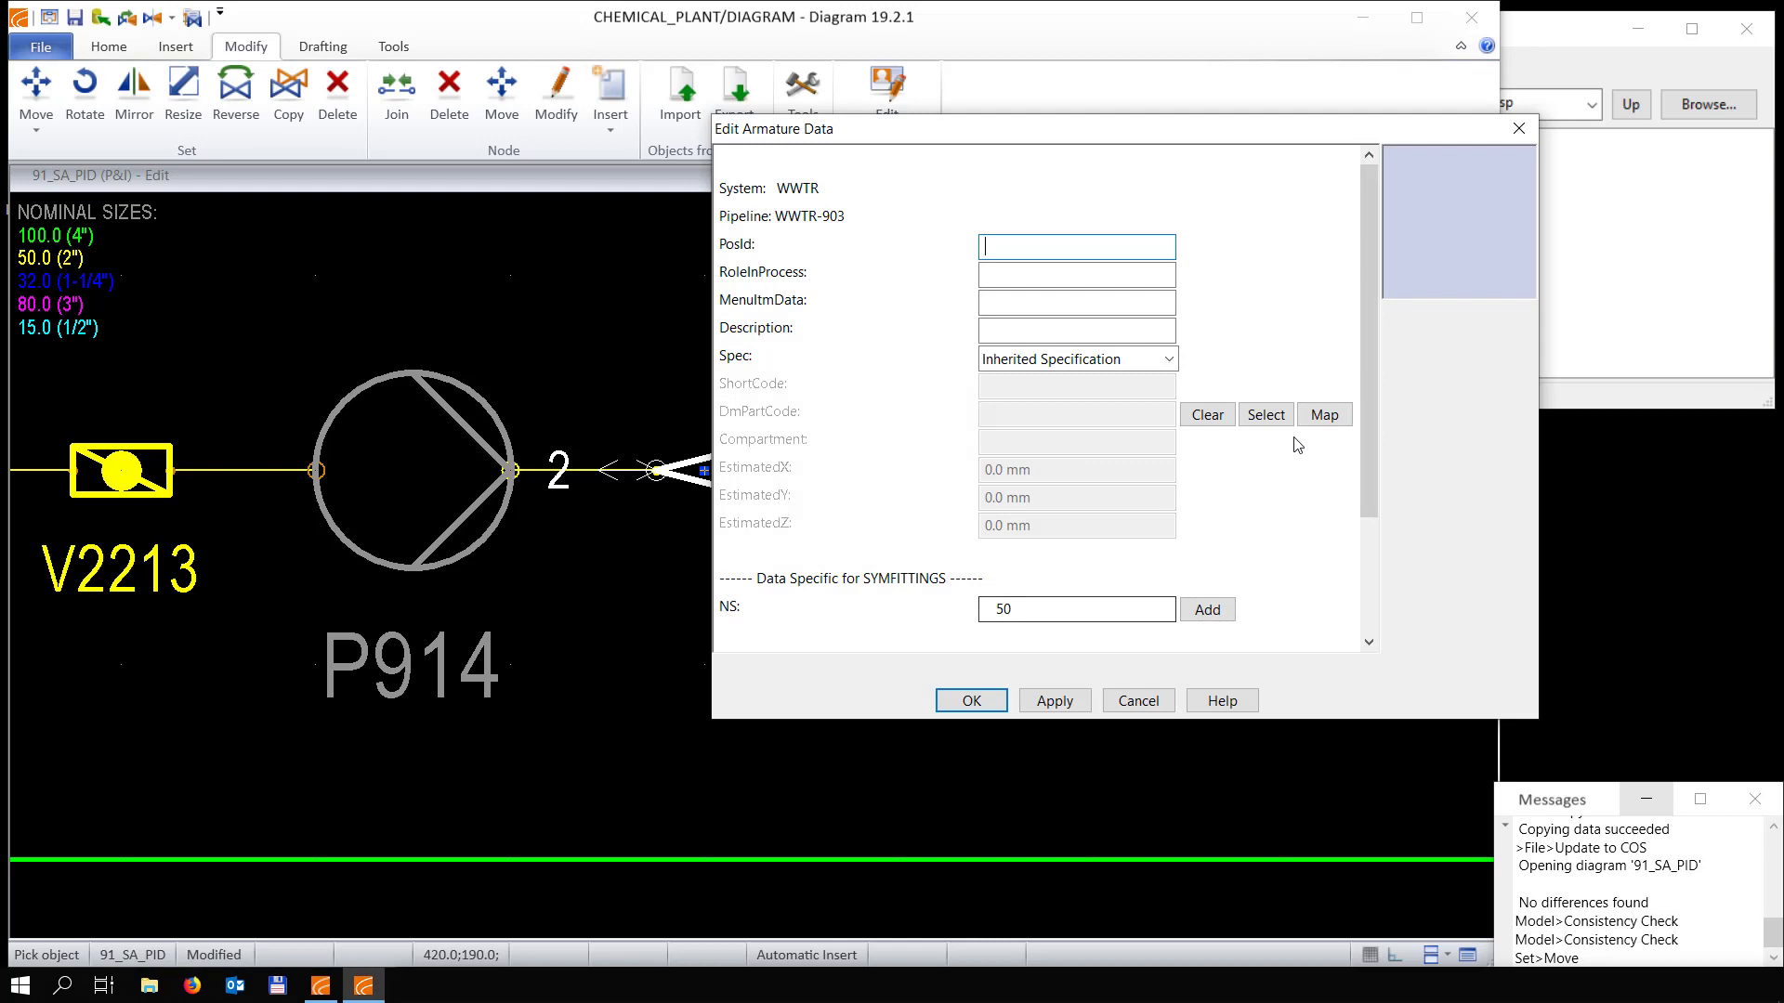
{"action": "left_click_drag", "start_coordinate": [1364, 434], "coordinate": [1375, 526]}
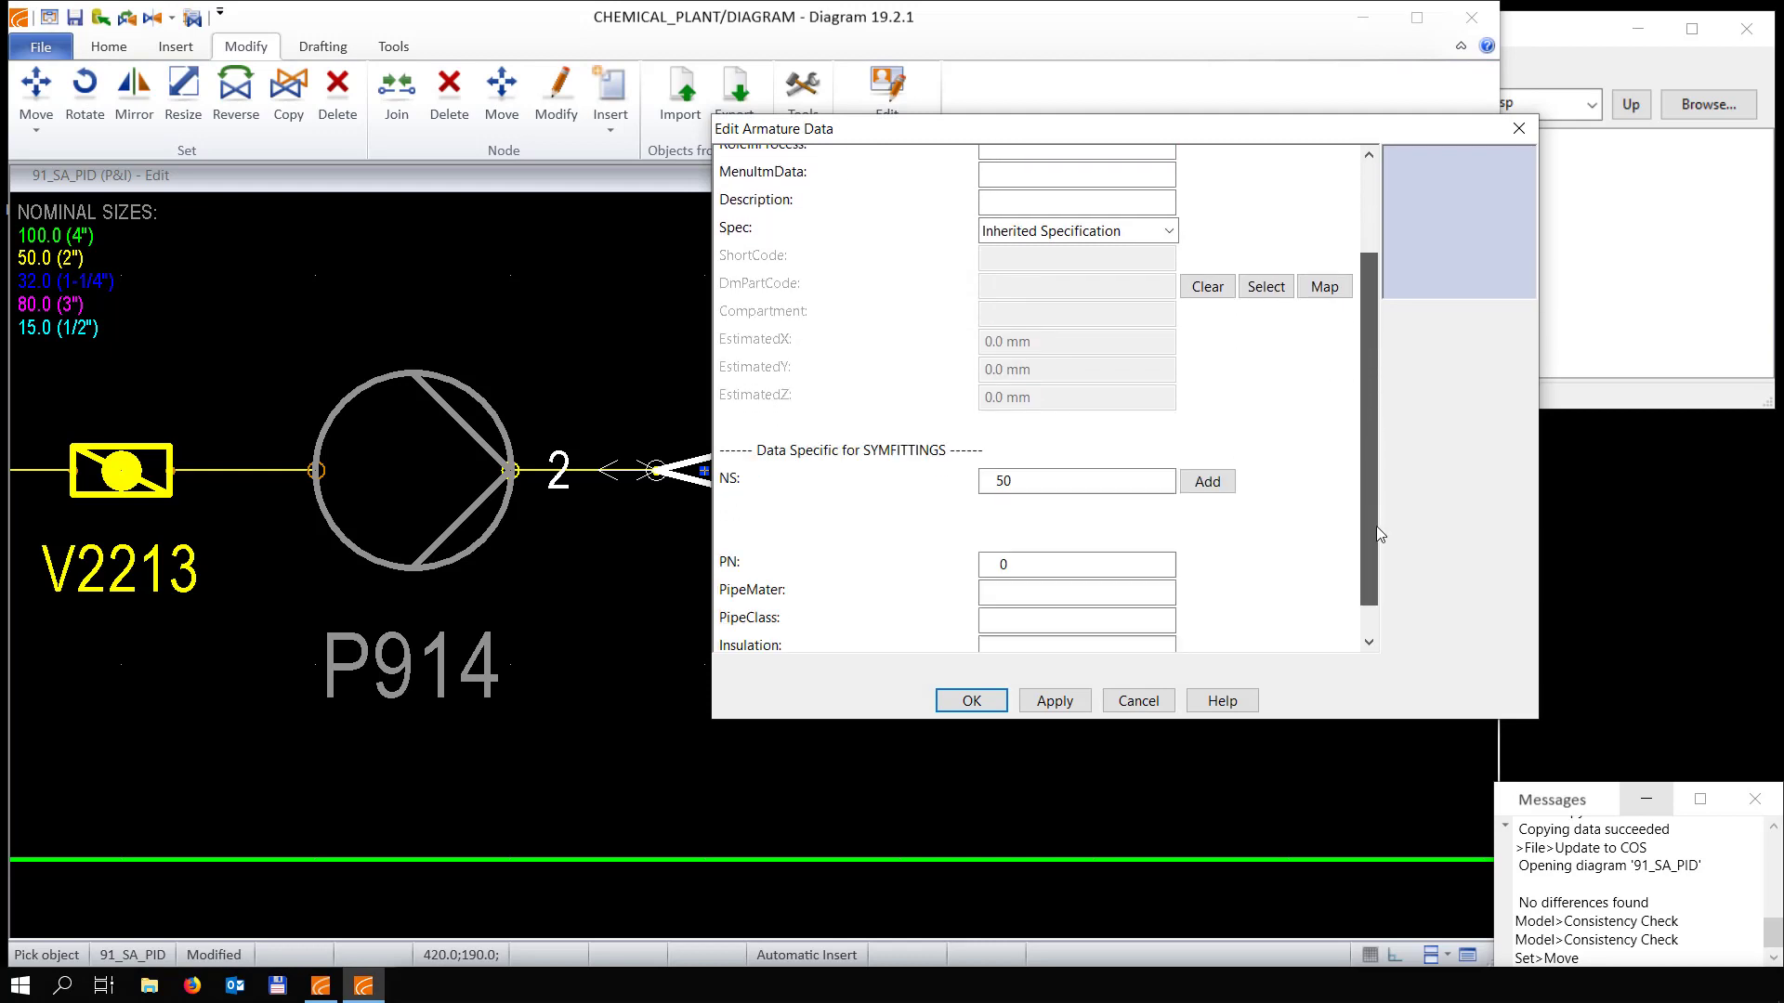
{"action": "left_click", "coordinate": [1207, 481]}
{"action": "double_click", "coordinate": [1034, 502]}
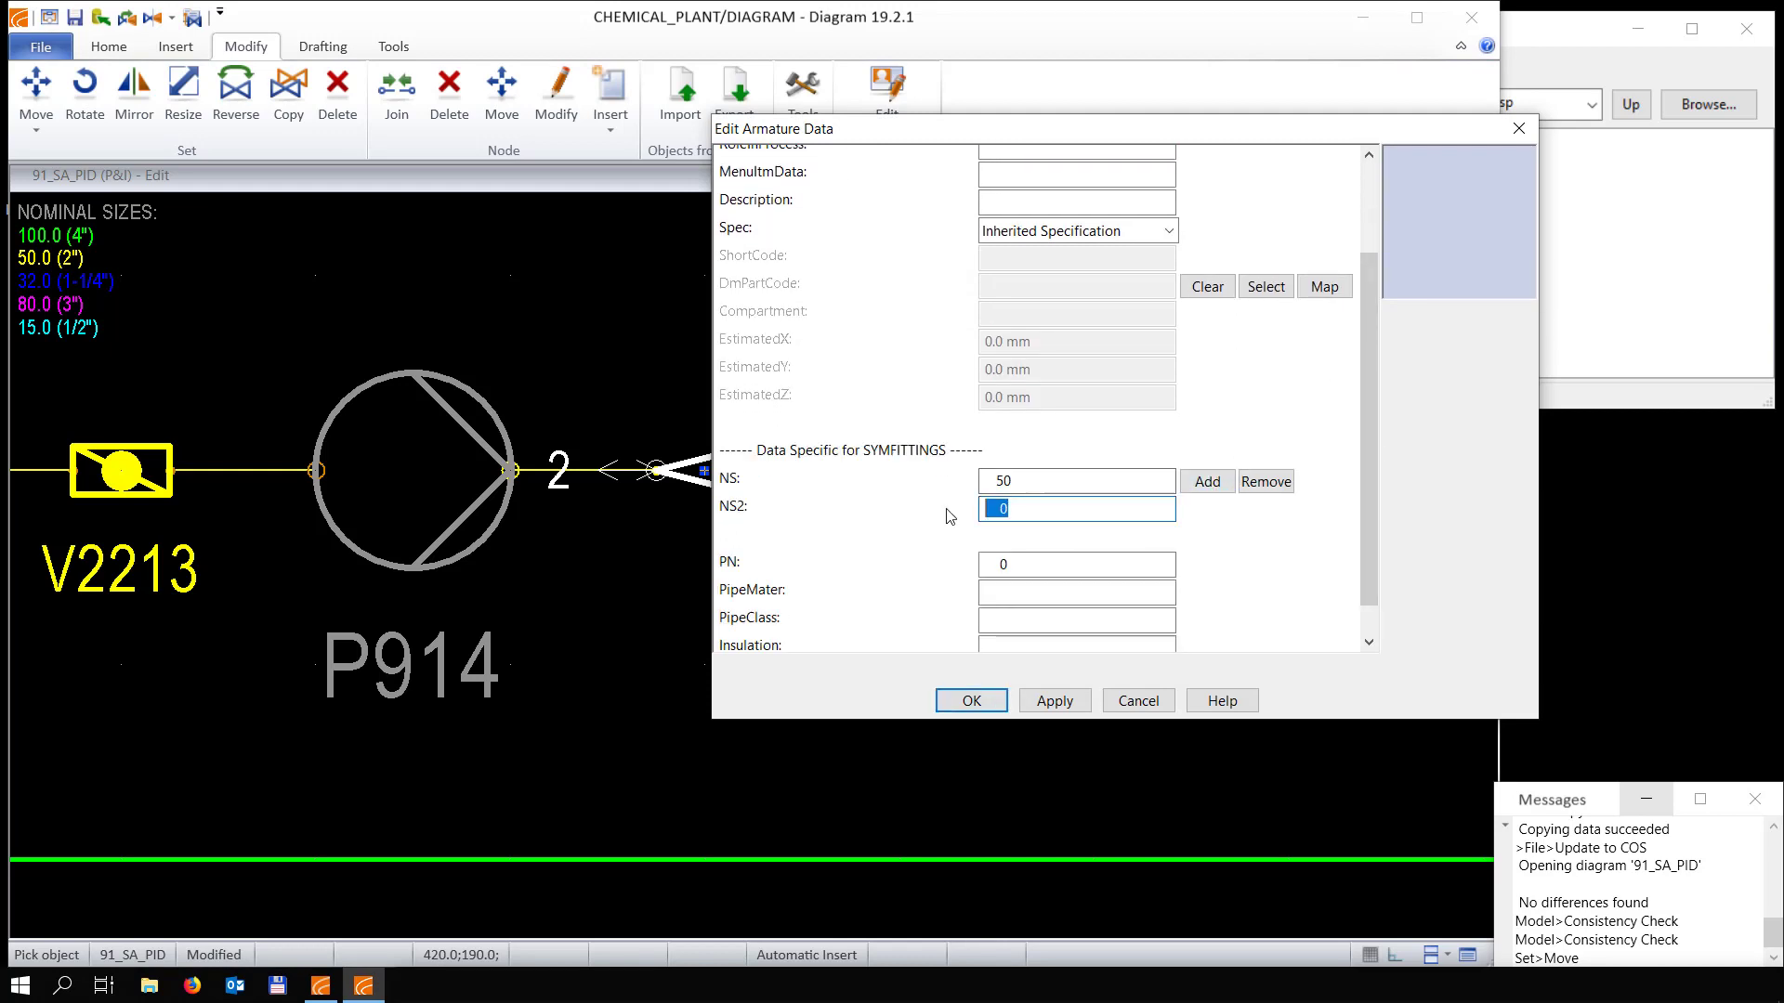
{"action": "type", "text": "32"}
{"action": "key", "text": "Return"}
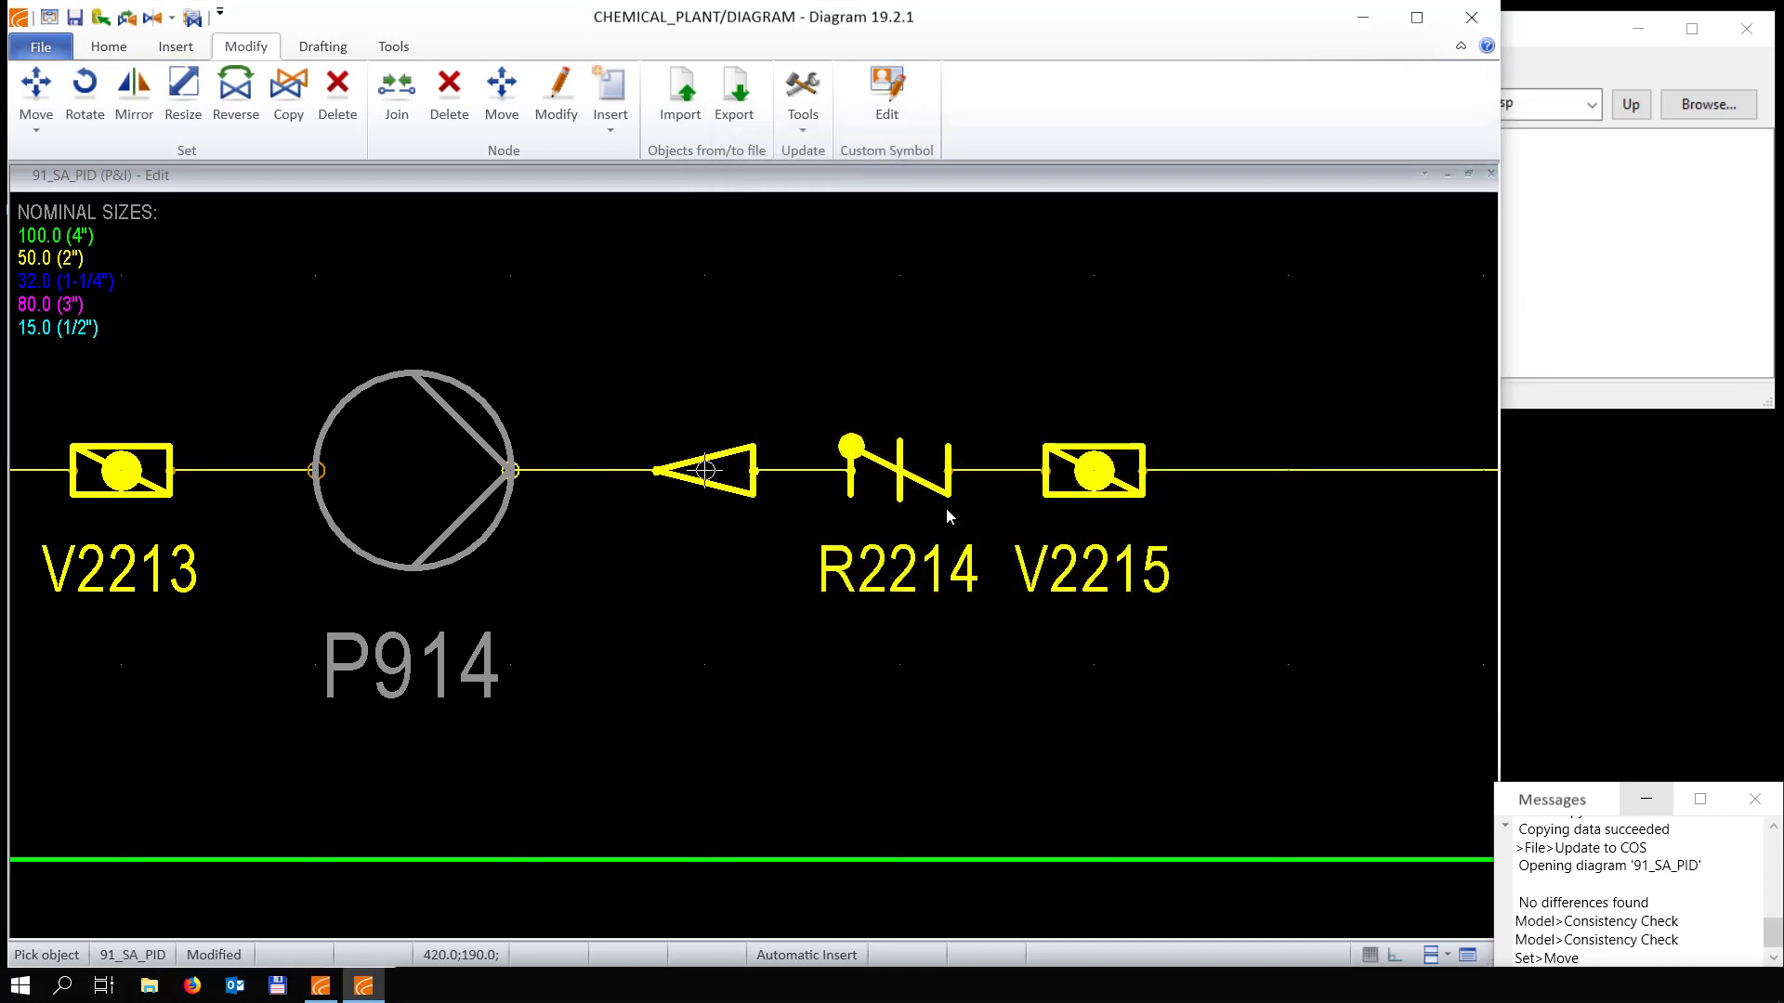
Set the nominal size of the pipe segment between P914 and its reducer to 32
{"action": "right_click", "coordinate": [608, 469]}
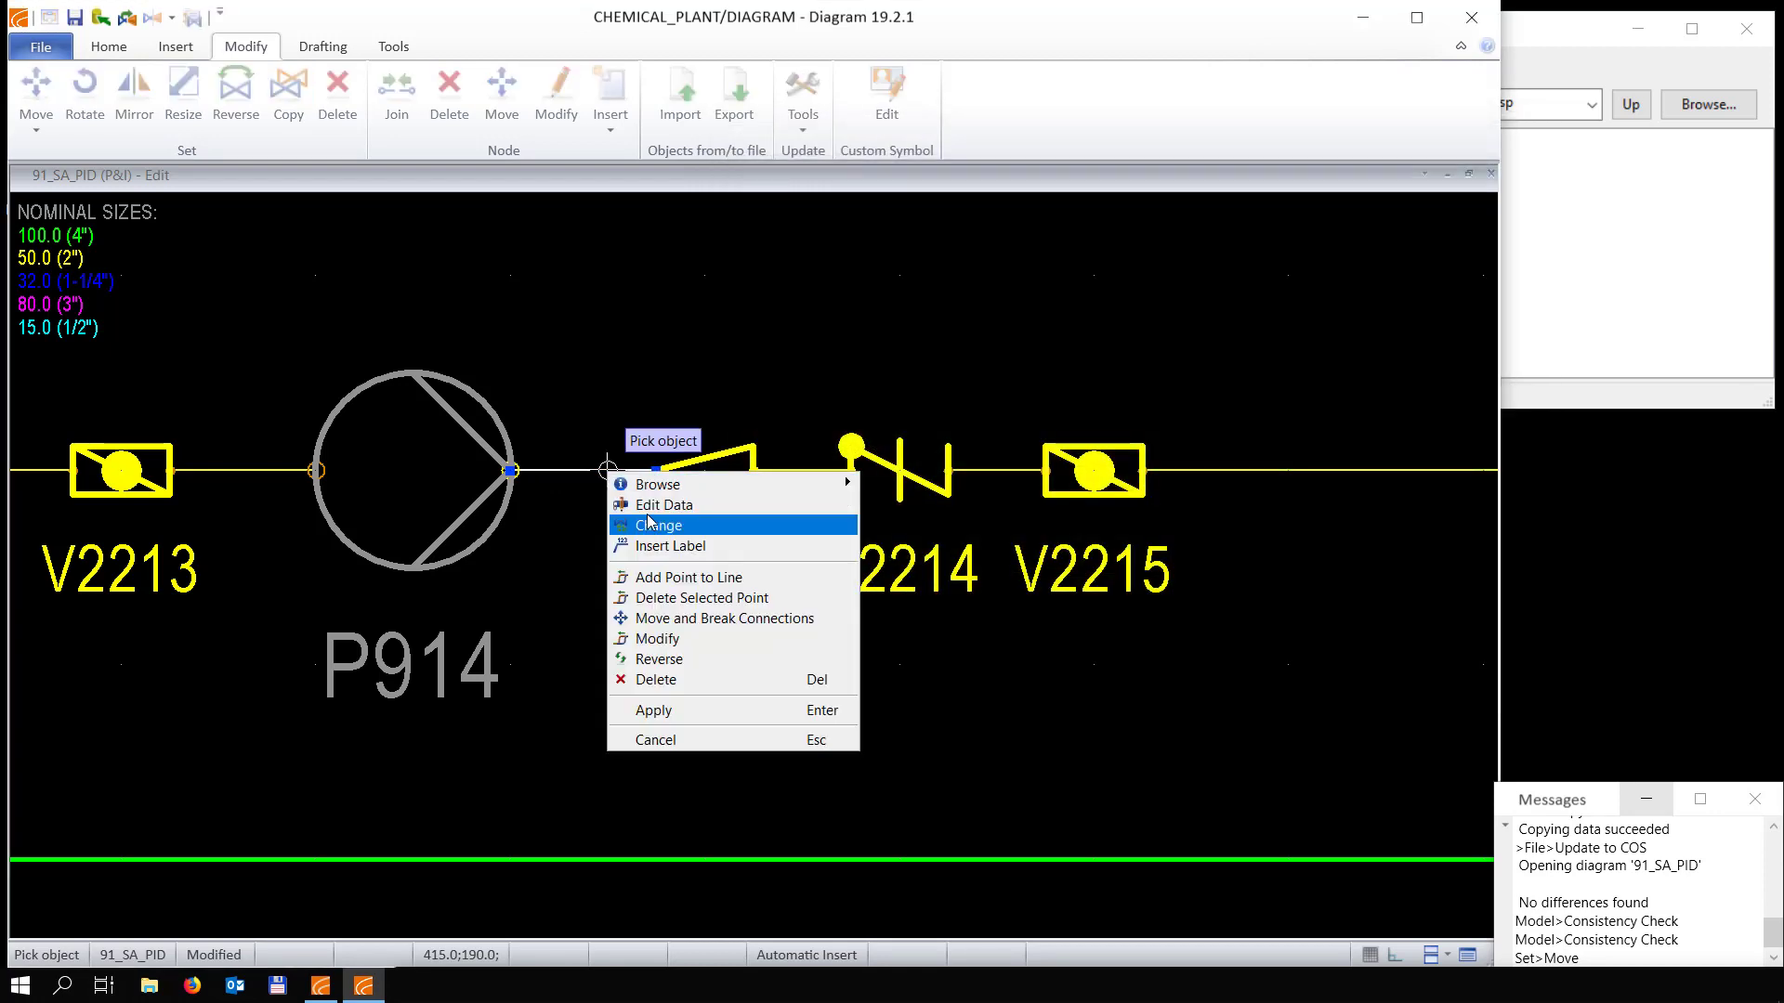
{"action": "left_click", "coordinate": [645, 507]}
{"action": "double_click", "coordinate": [1021, 605]}
{"action": "type", "text": "32"}
{"action": "key", "text": "Return"}
Add a second nominal size of 80 to the reducer between P901 and R2004 on HSPR-103
{"action": "key", "text": "Left"}
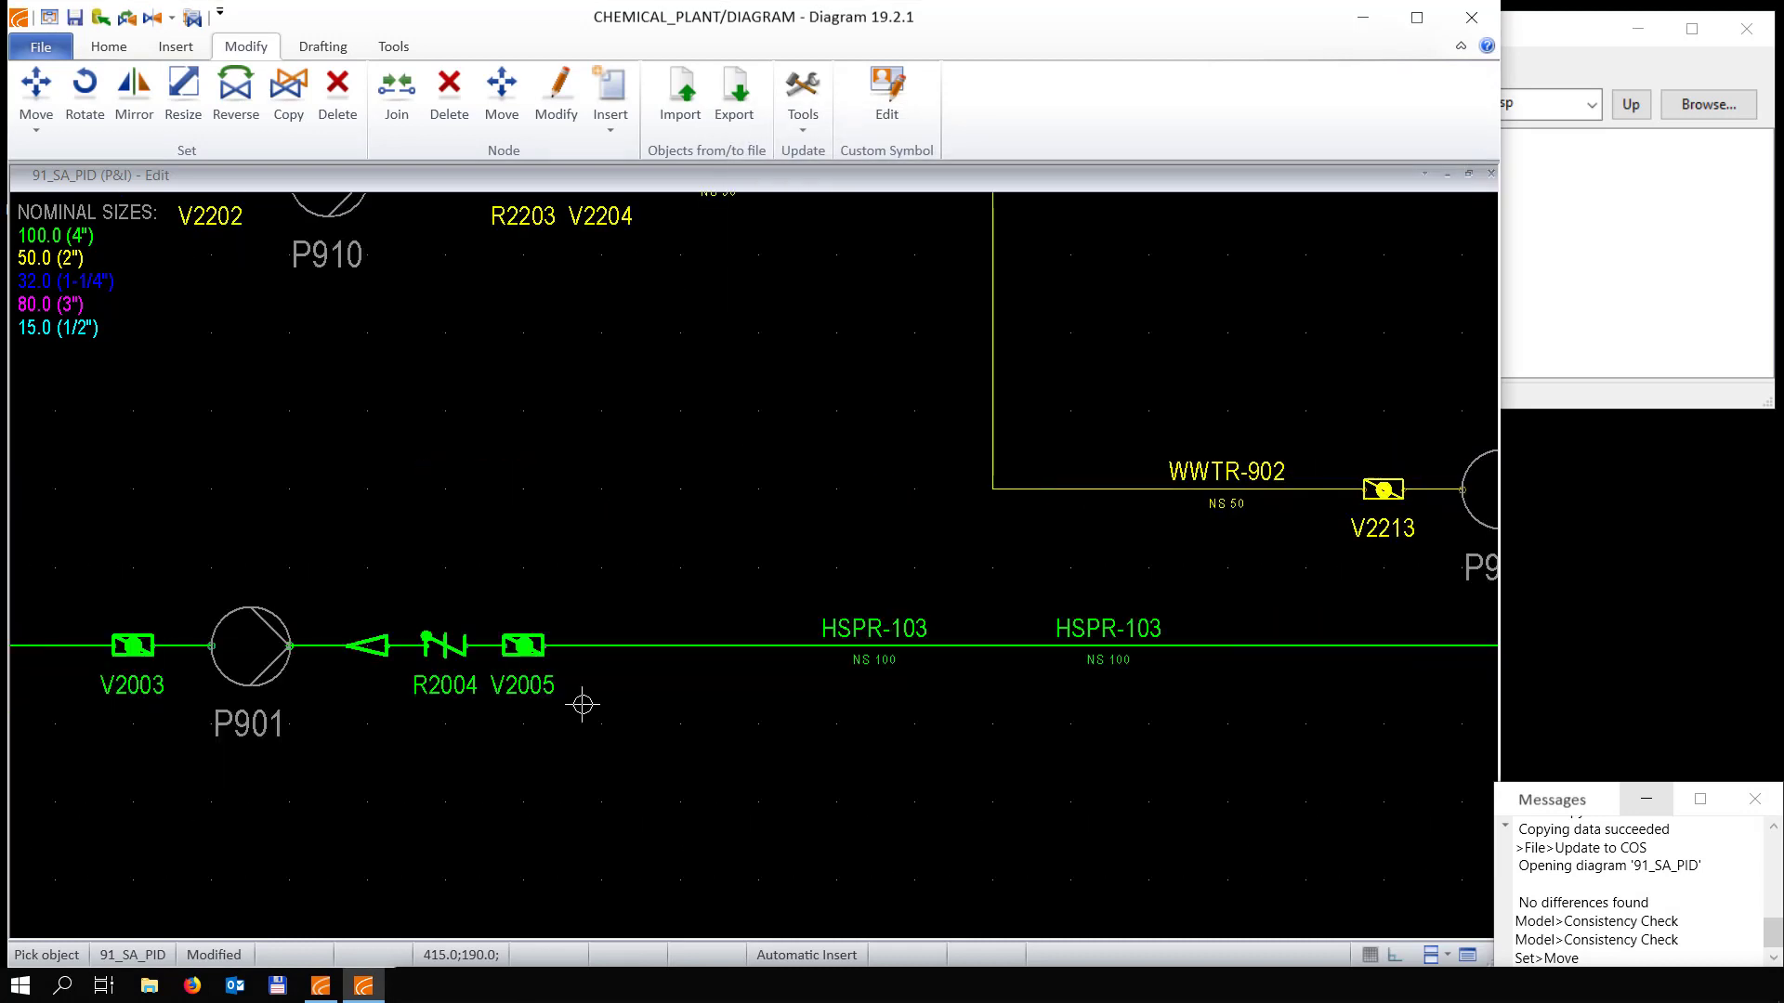
{"action": "right_click", "coordinate": [367, 645]}
{"action": "left_click", "coordinate": [478, 351]}
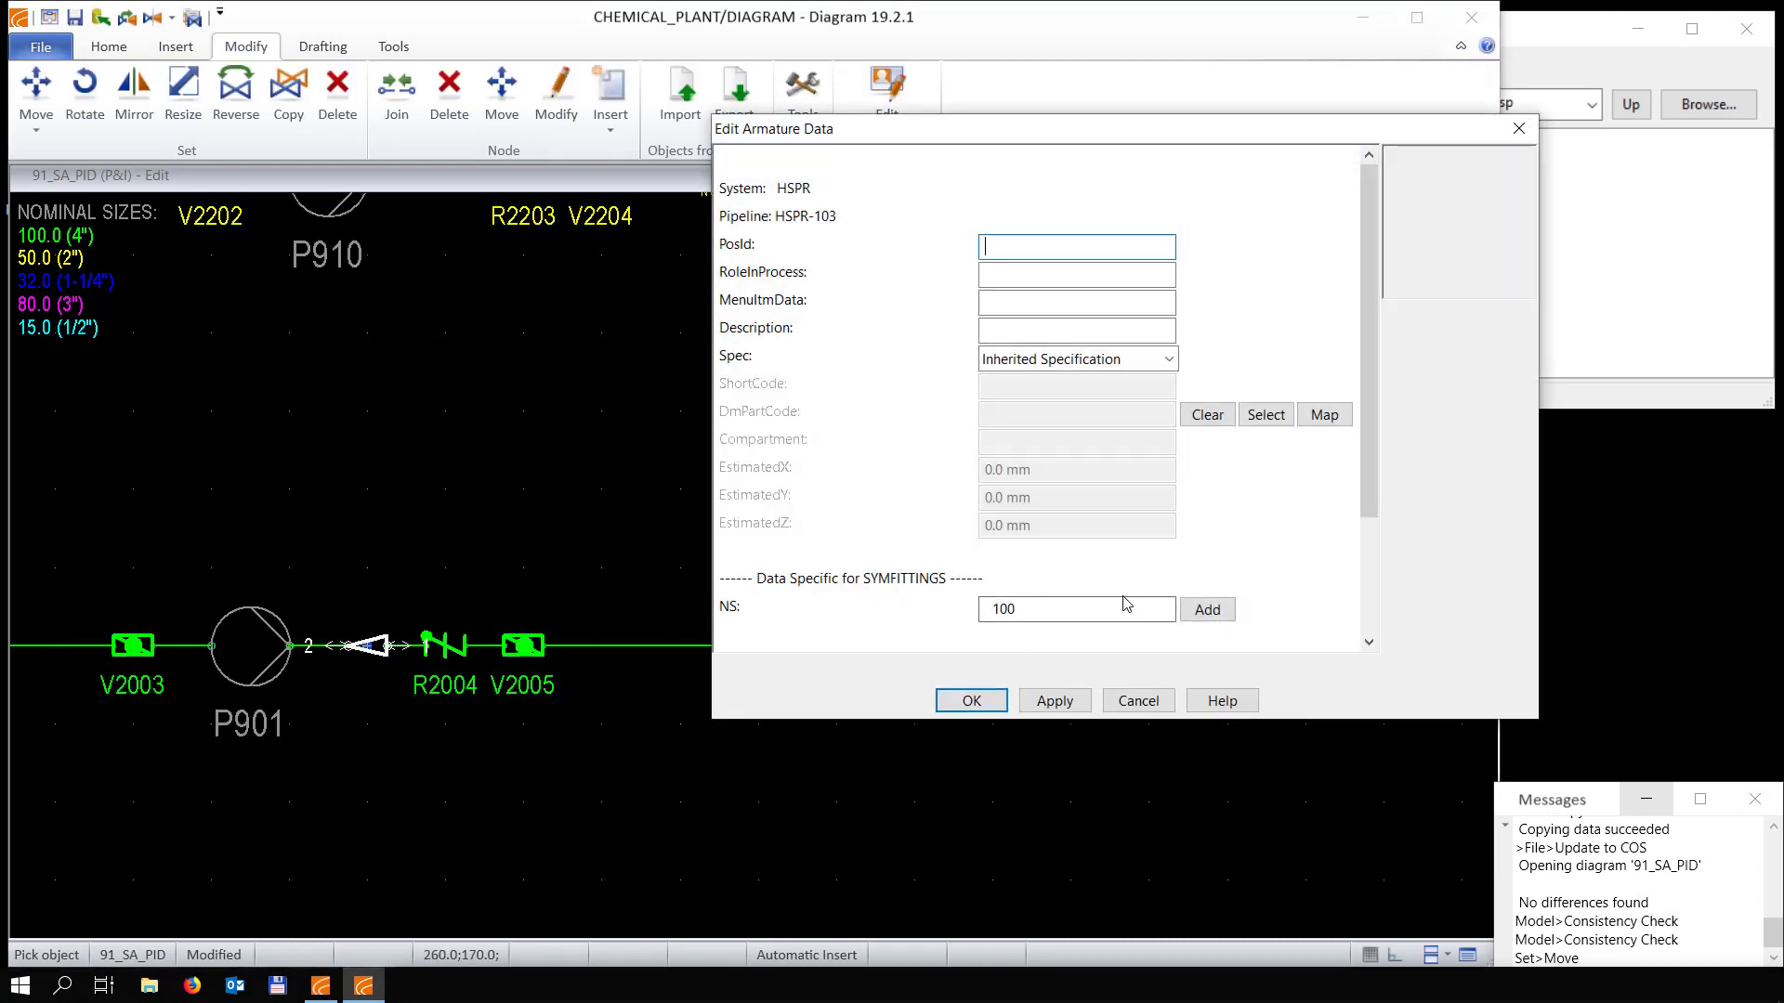
{"action": "left_click", "coordinate": [1207, 609]}
{"action": "double_click", "coordinate": [1013, 641]}
{"action": "type", "text": "40"}
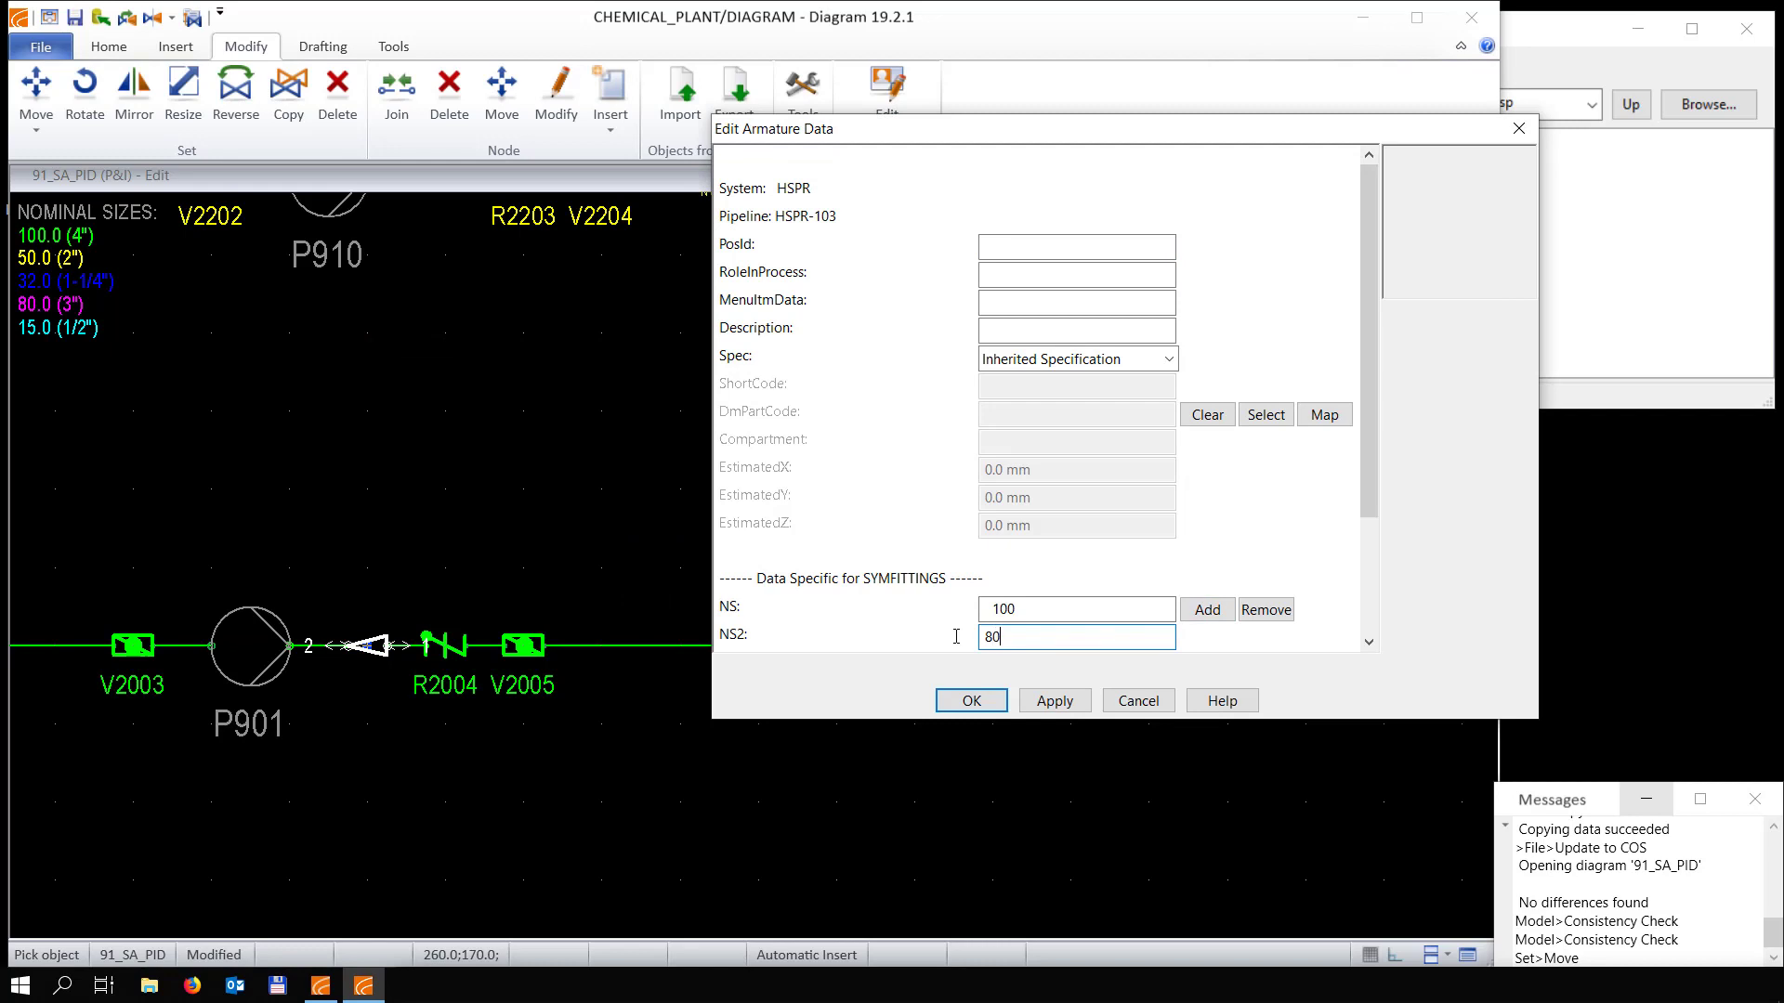
{"action": "key", "text": "Return"}
Set the nominal size of the pipe segment between P901 and its reducer to 80
{"action": "right_click", "coordinate": [368, 645]}
{"action": "left_click", "coordinate": [371, 672]}
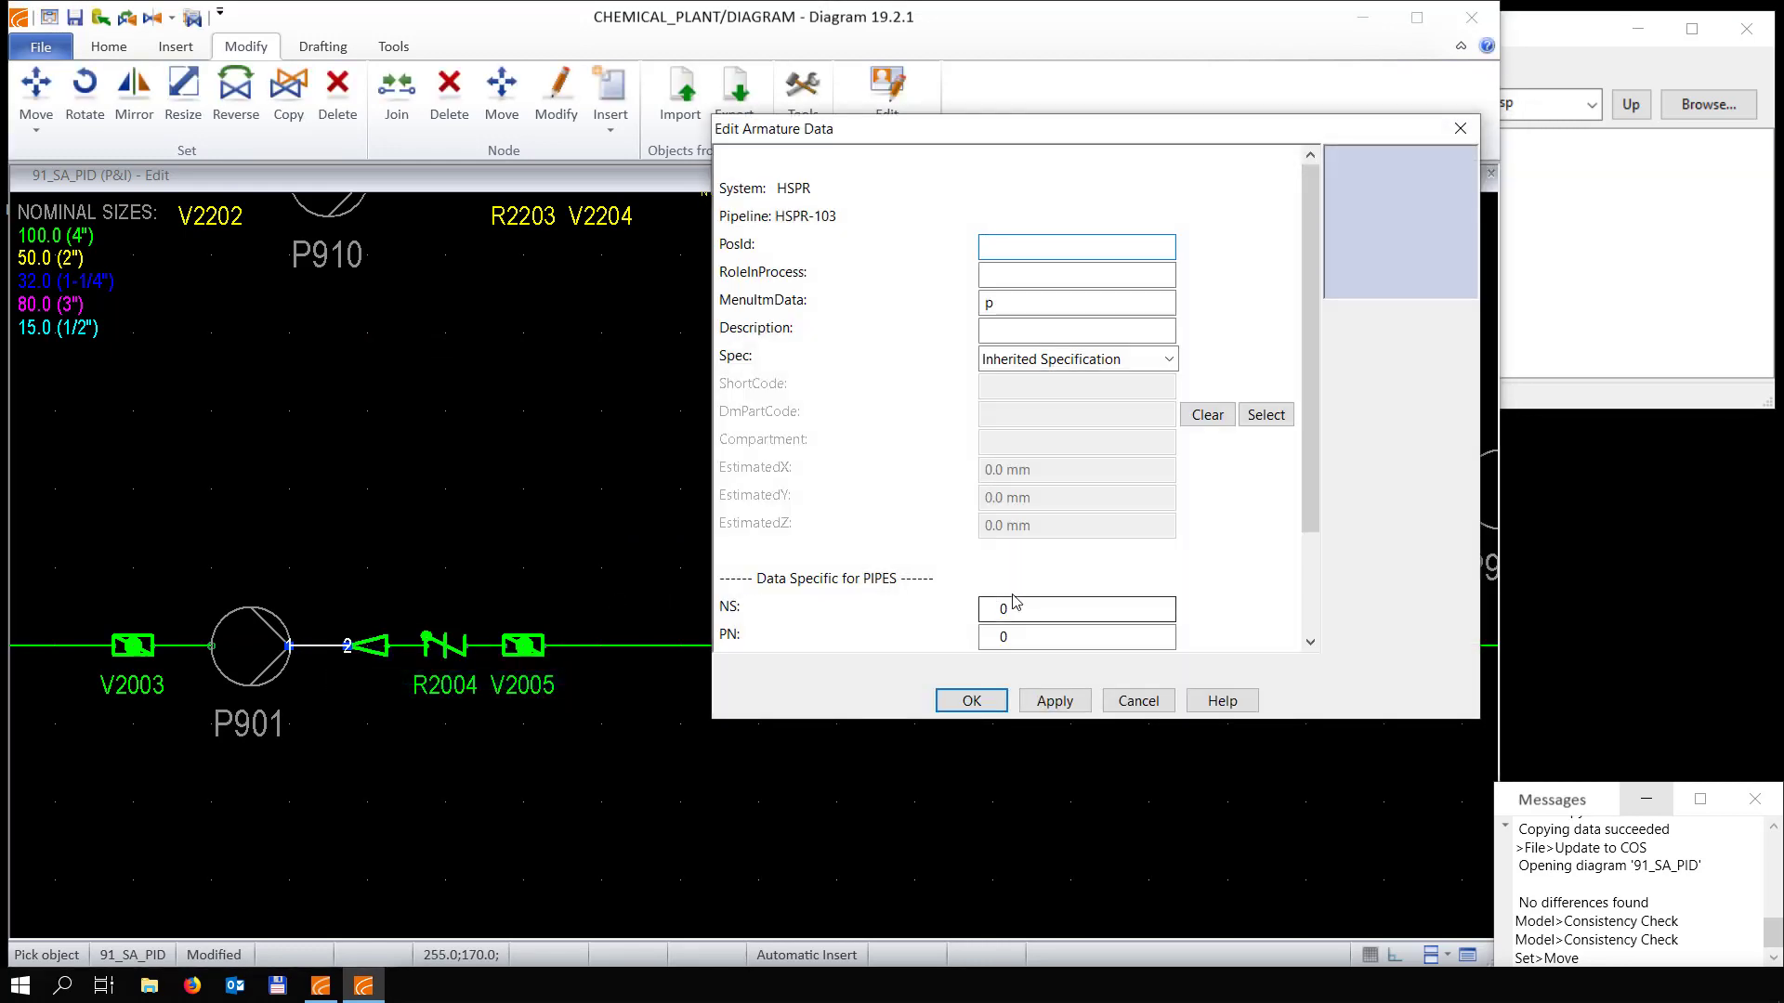
{"action": "double_click", "coordinate": [1003, 608]}
{"action": "type", "text": "80"}
{"action": "key", "text": "Return"}
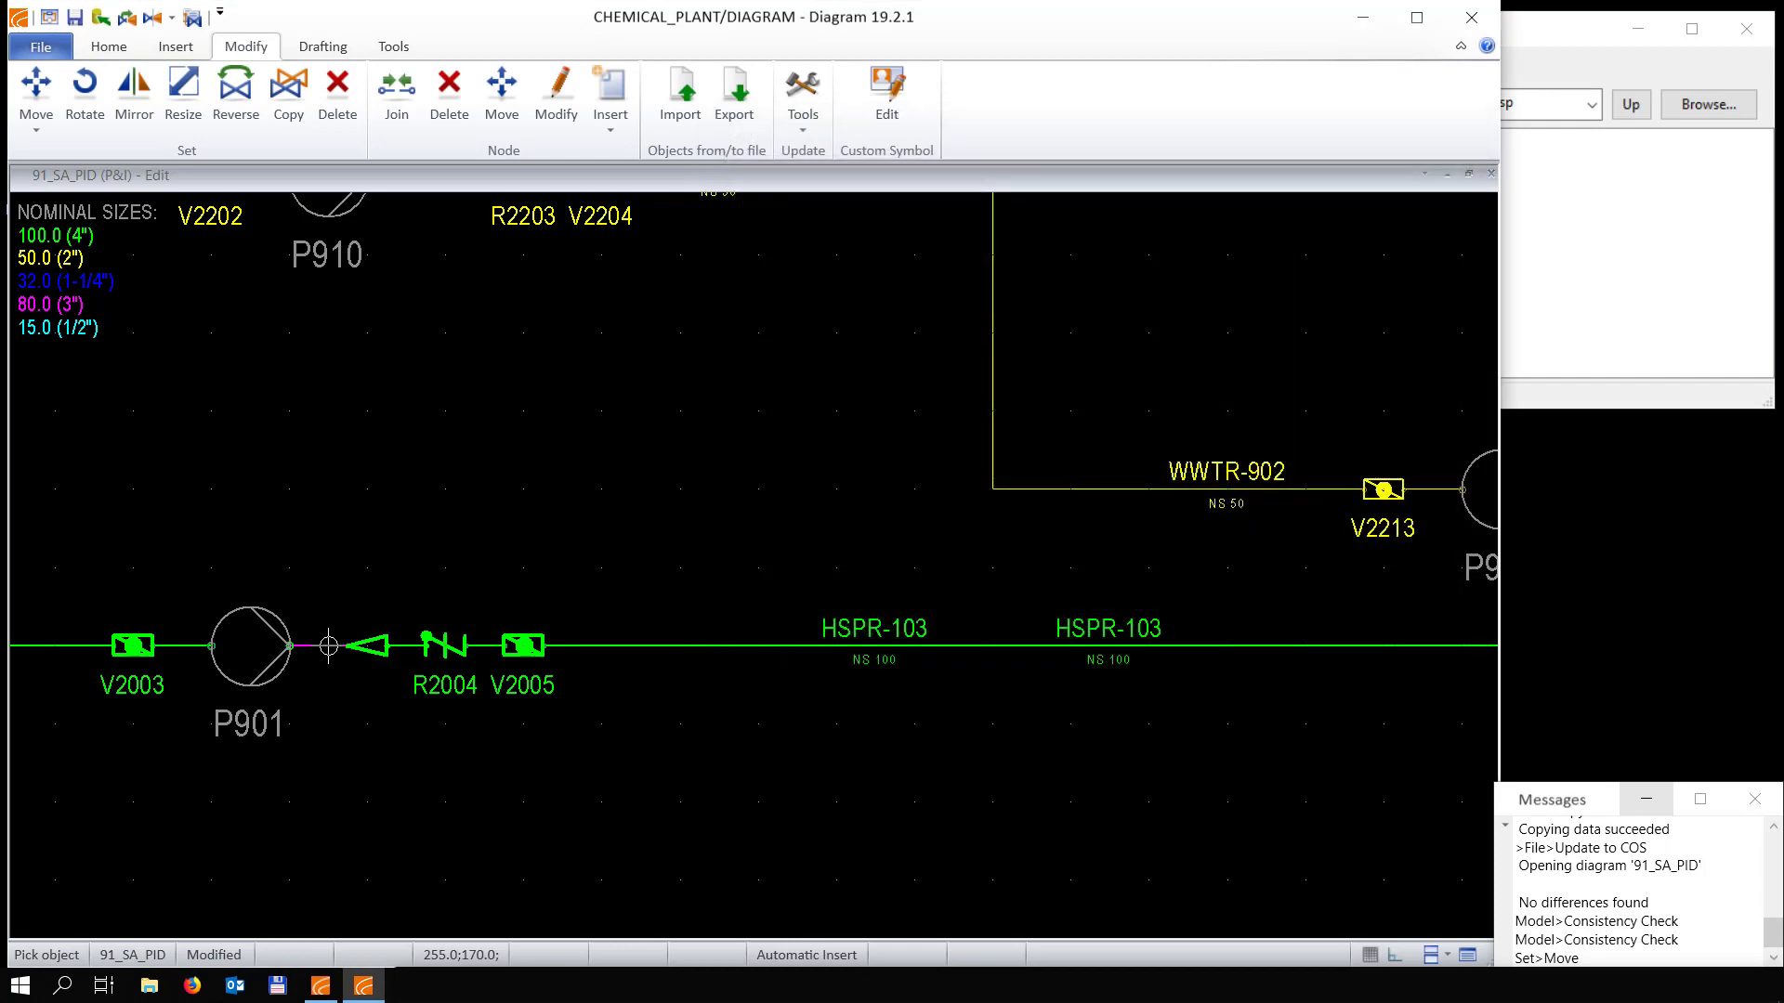
Add a second nominal size of 65 to the reducer between P902 and R2023 on HSPR-122
{"action": "scroll", "coordinate": [348, 646], "scroll_direction": "down", "scroll_amount": 5}
{"action": "scroll", "coordinate": [124, 351], "scroll_direction": "up", "scroll_amount": 4}
{"action": "scroll", "coordinate": [361, 620], "scroll_direction": "up", "scroll_amount": 2}
{"action": "scroll", "coordinate": [557, 528], "scroll_direction": "up", "scroll_amount": 2}
{"action": "scroll", "coordinate": [449, 568], "scroll_direction": "up", "scroll_amount": 1}
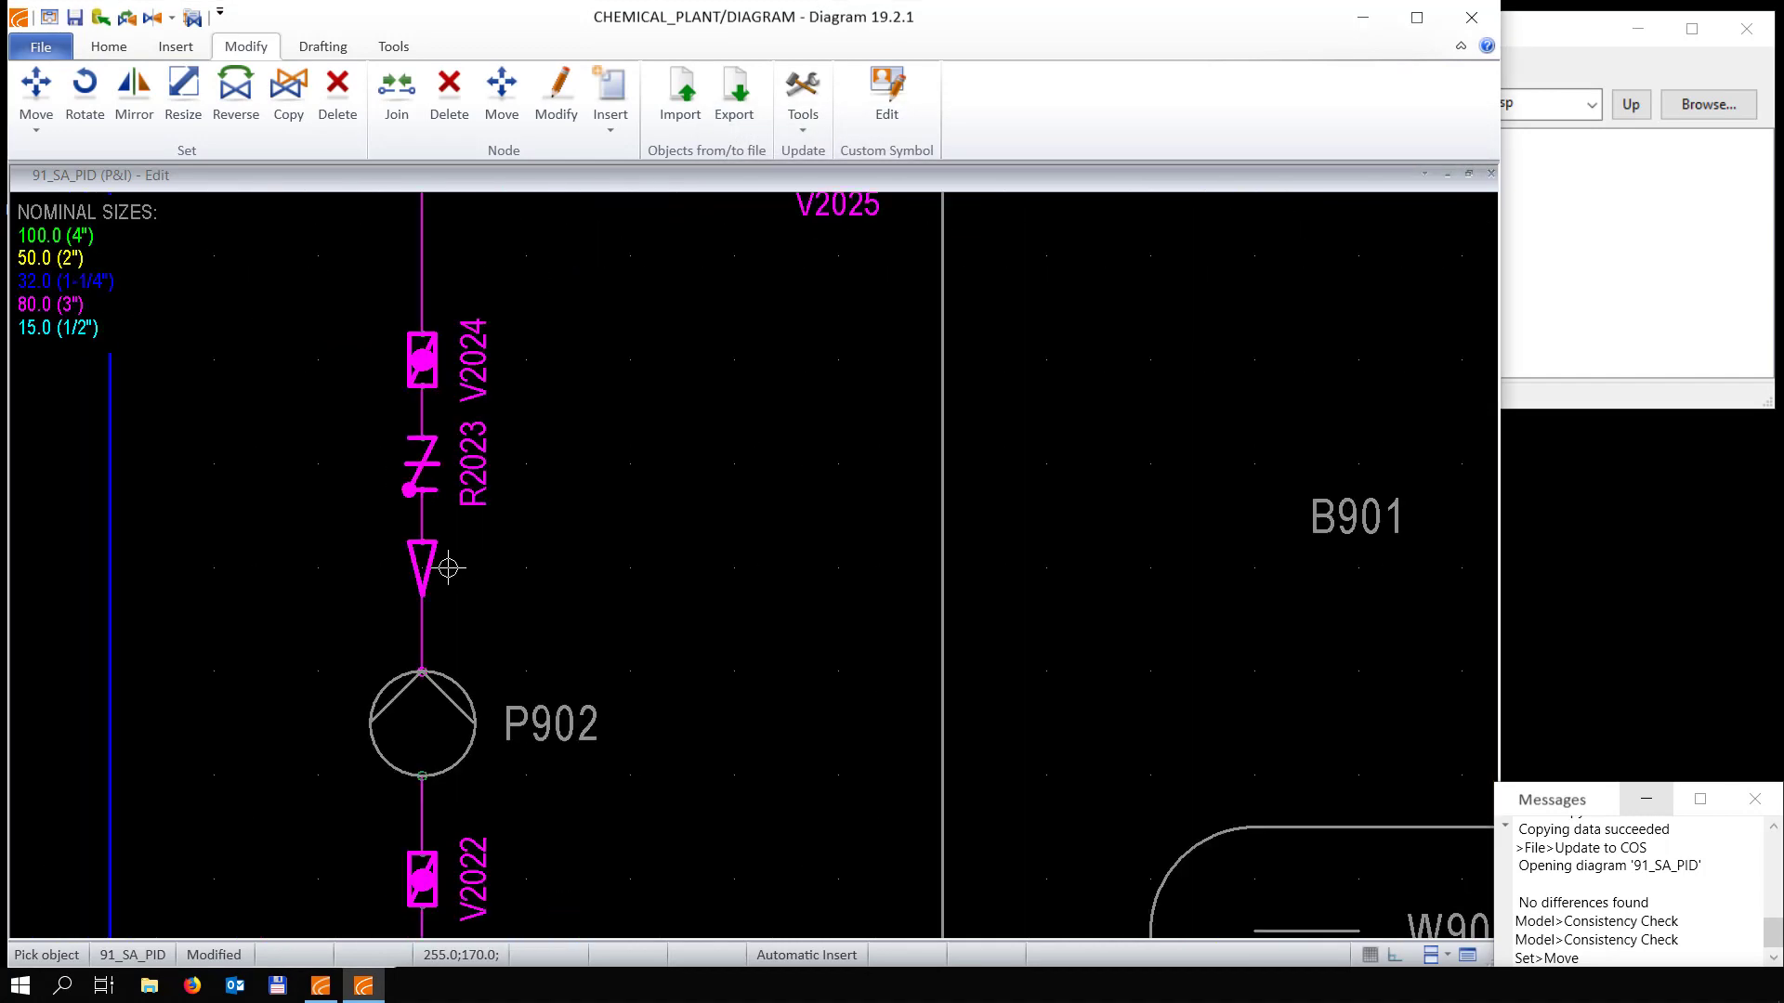
{"action": "right_click", "coordinate": [422, 540]}
{"action": "left_click", "coordinate": [465, 577]}
{"action": "left_click", "coordinate": [1207, 609]}
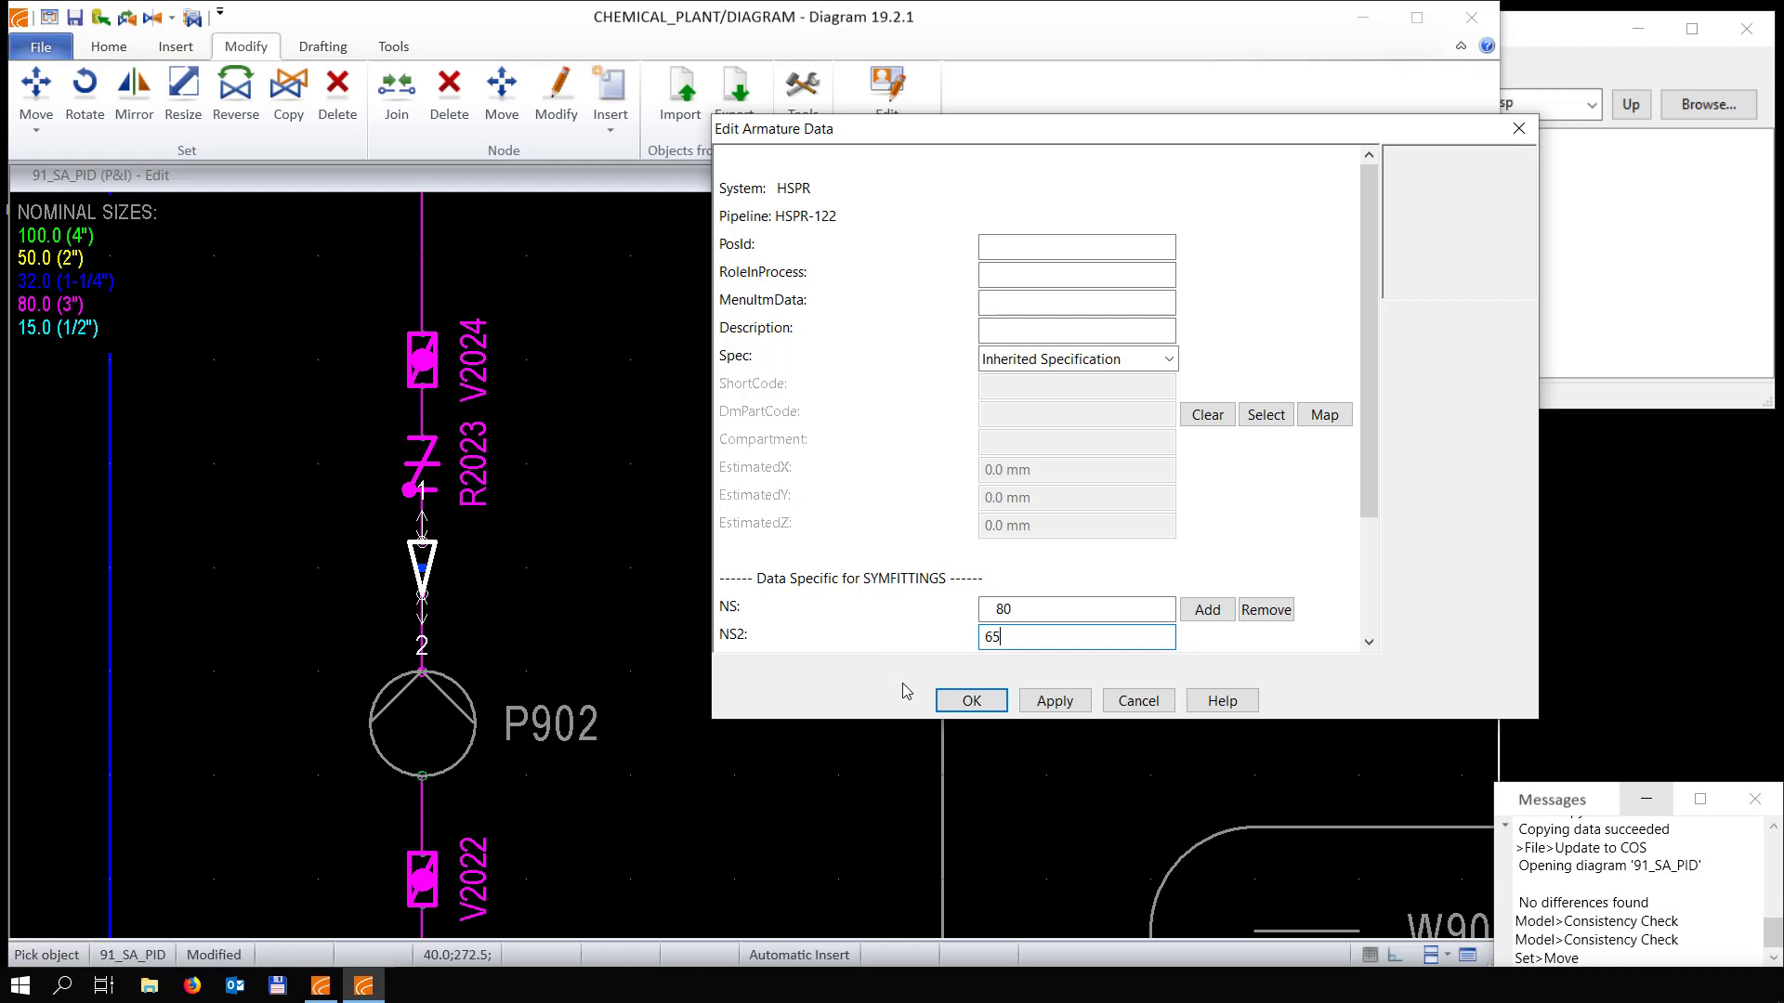
{"action": "left_click", "coordinate": [957, 700]}
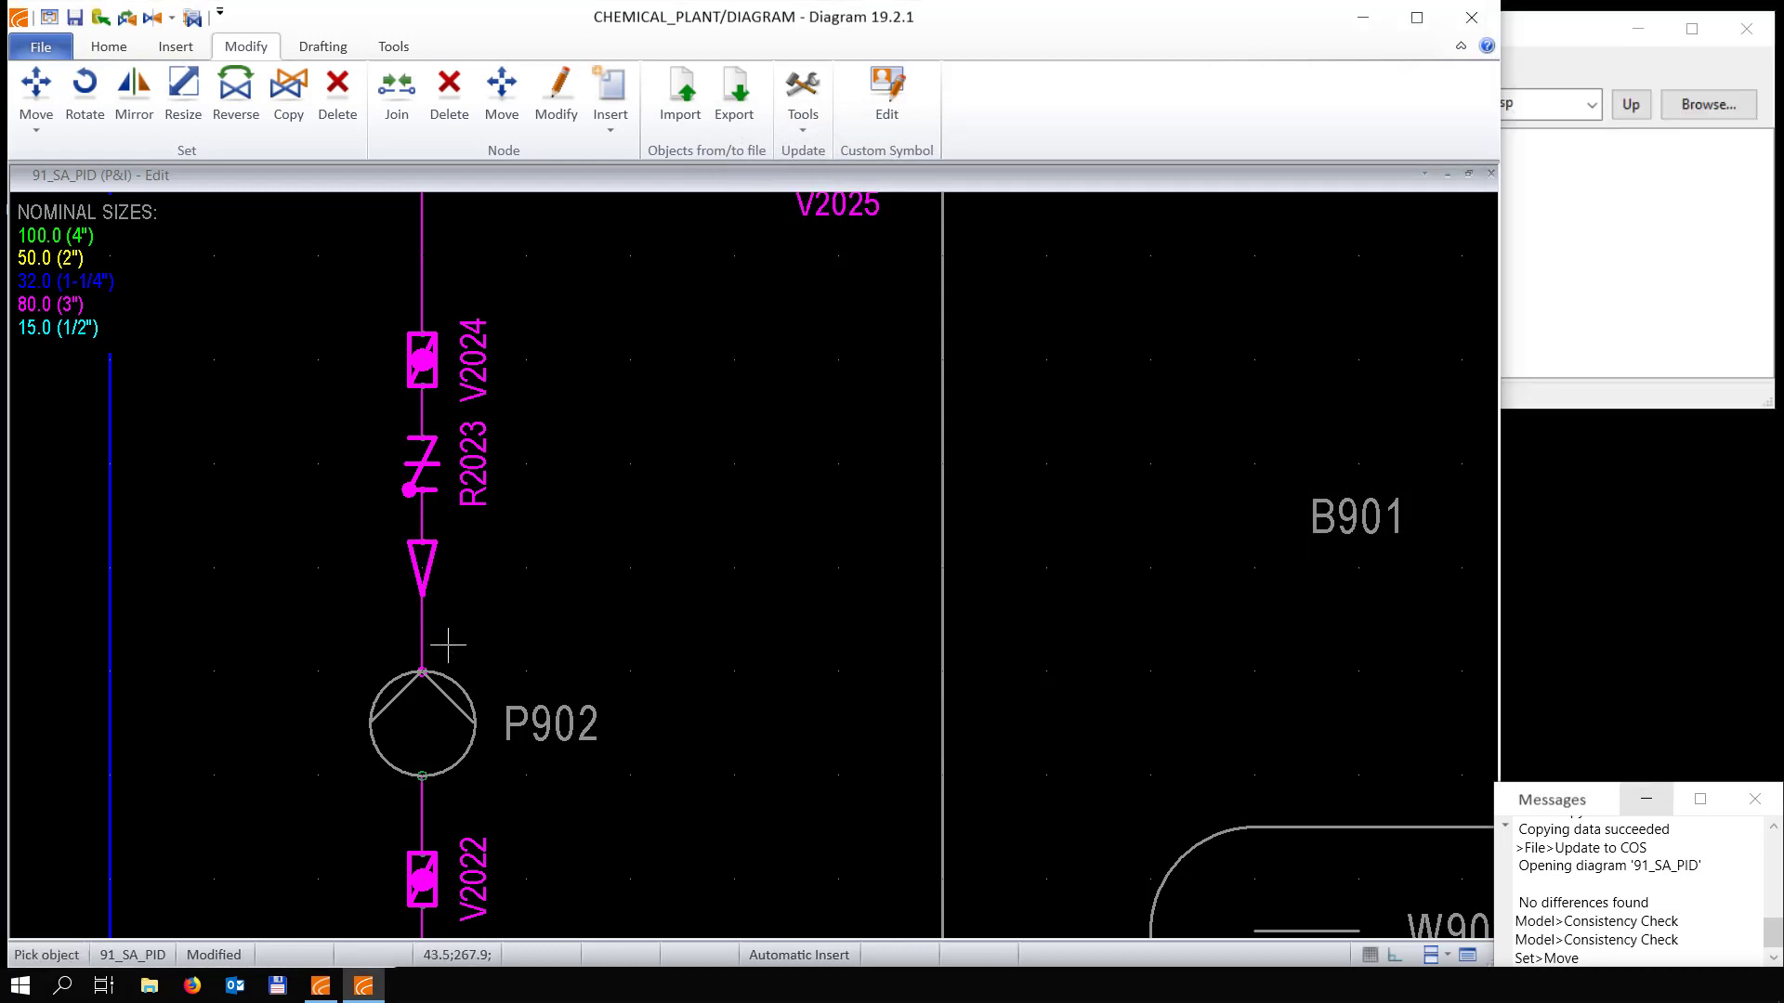
Set the nominal size of the pipe segment between P902 and its reducer to 65
{"action": "right_click", "coordinate": [448, 644]}
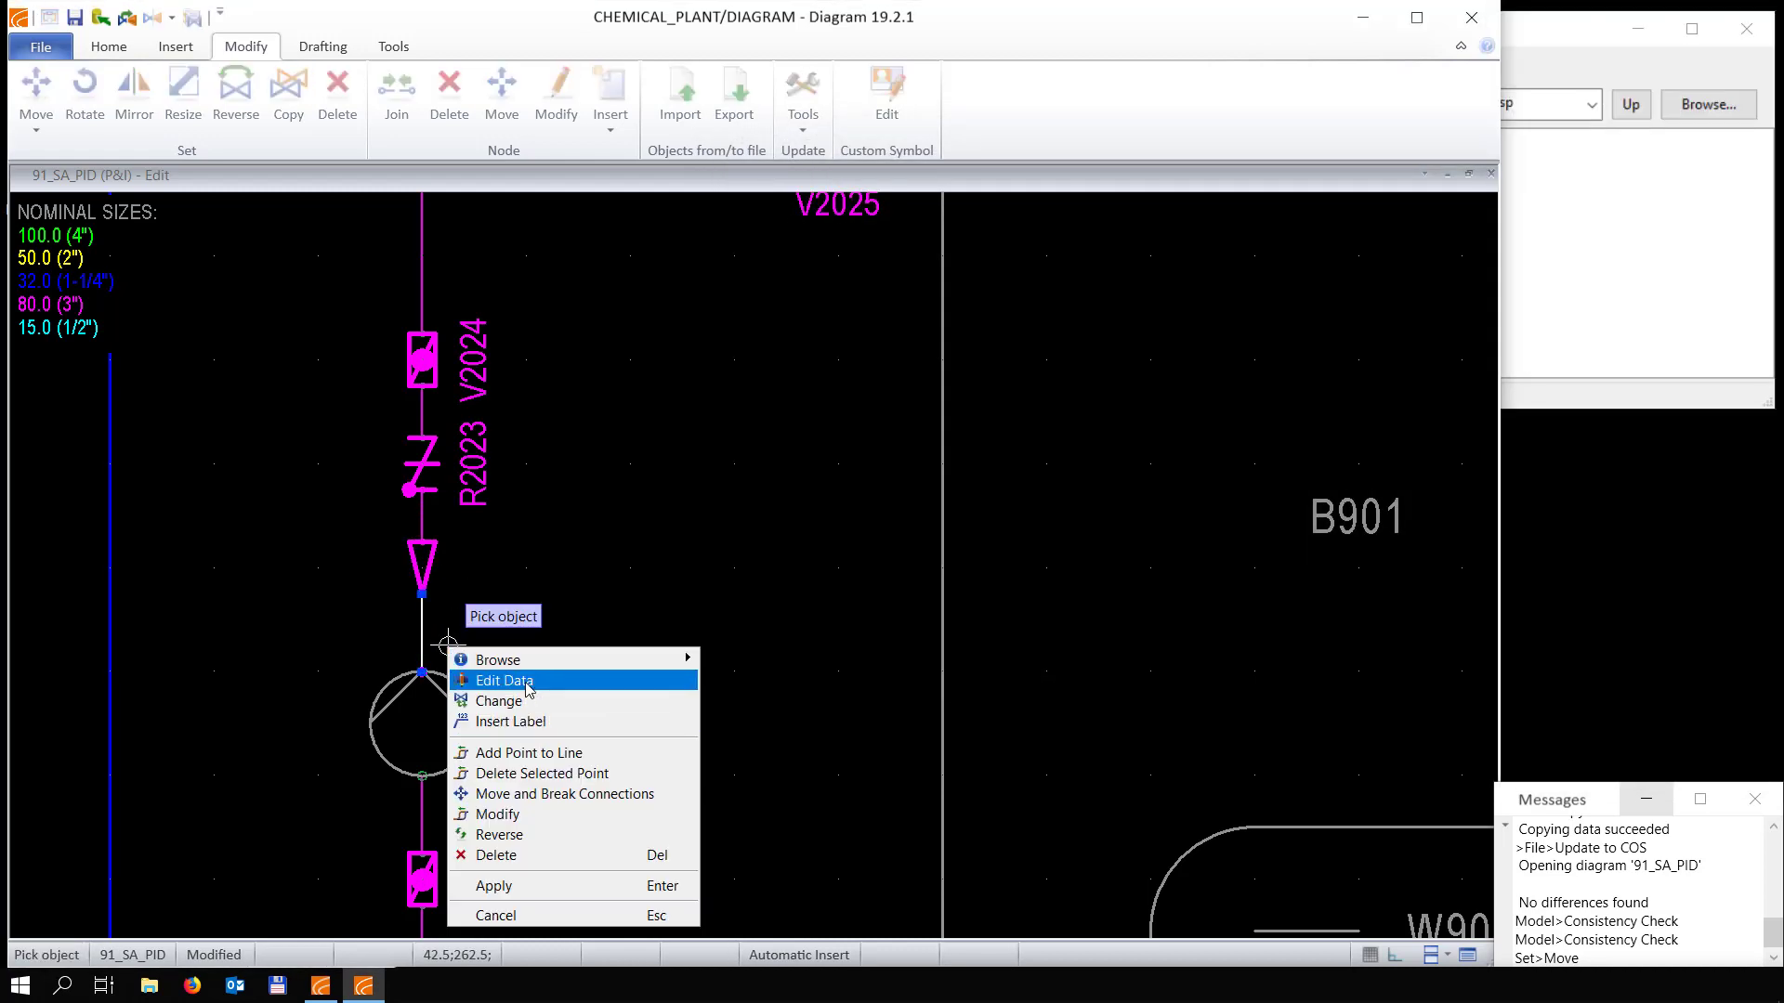
{"action": "left_click", "coordinate": [523, 683]}
{"action": "double_click", "coordinate": [1009, 606]}
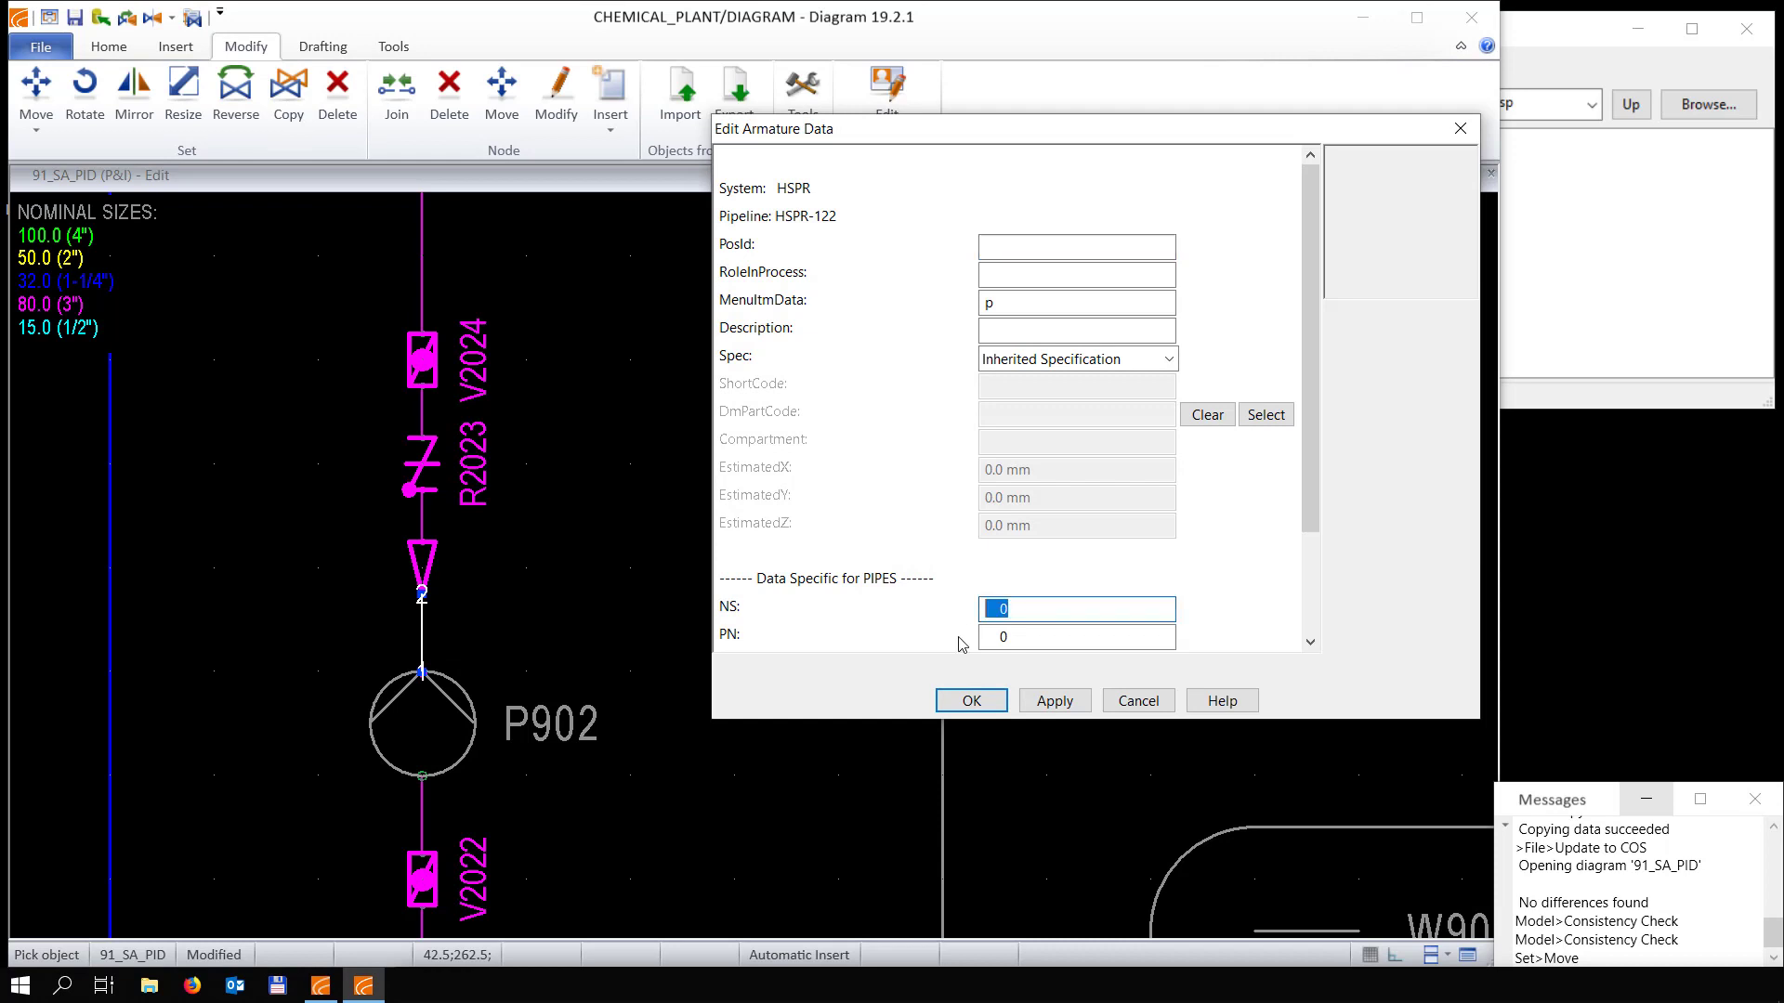
{"action": "type", "text": "65"}
{"action": "key", "text": "Return"}
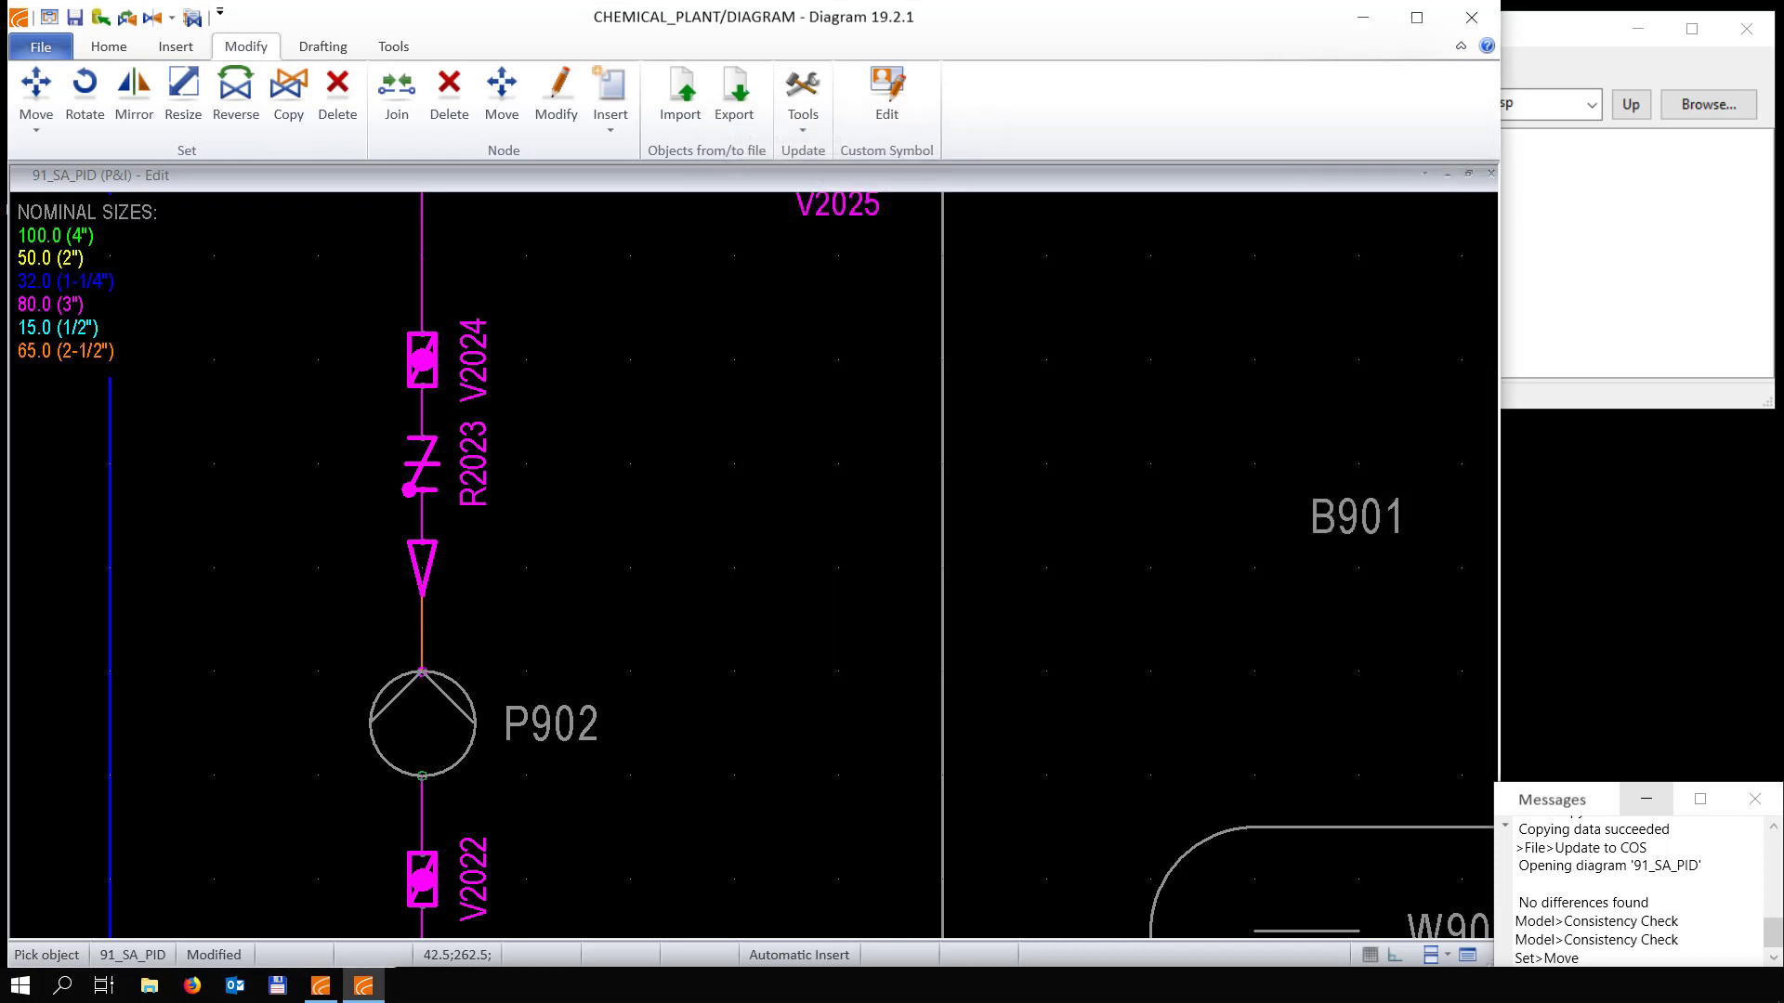
{"action": "scroll", "coordinate": [760, 463], "scroll_direction": "down", "scroll_amount": 5}
{"action": "key", "text": "i"}
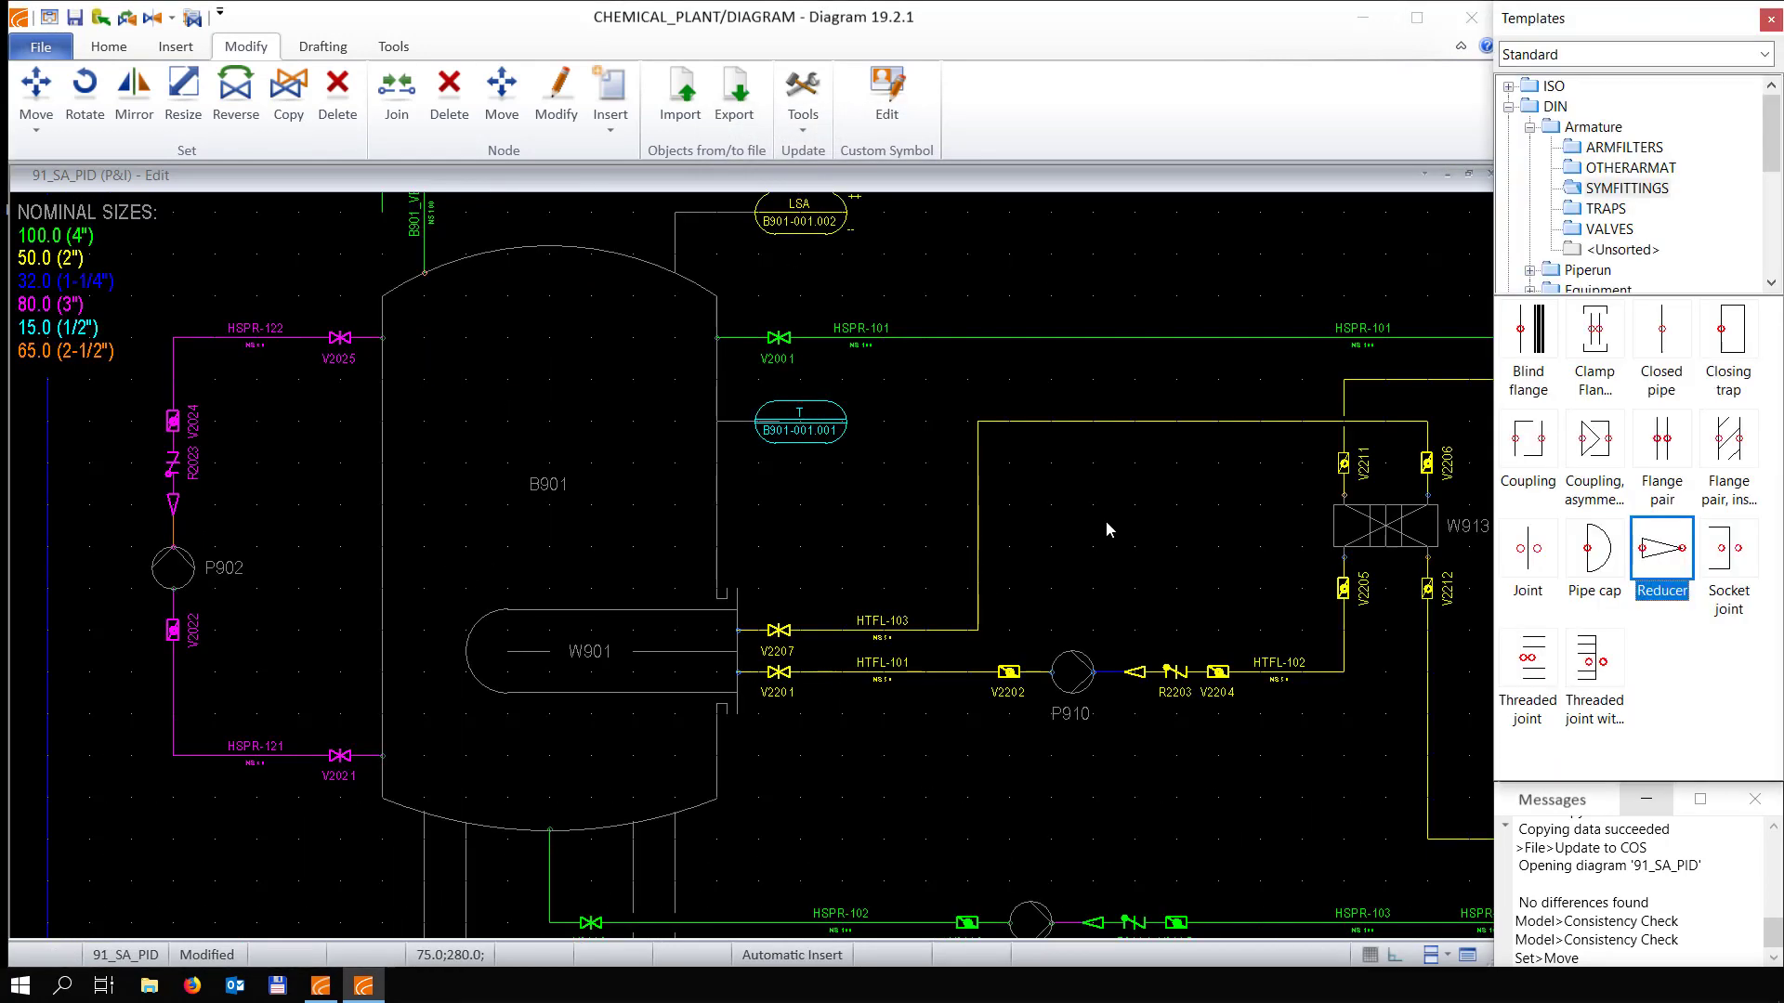
{"action": "left_click", "coordinate": [1508, 108]}
Insert a label with the ReducerNS definition and place it below the reducer after P910
{"action": "left_click", "coordinate": [109, 47]}
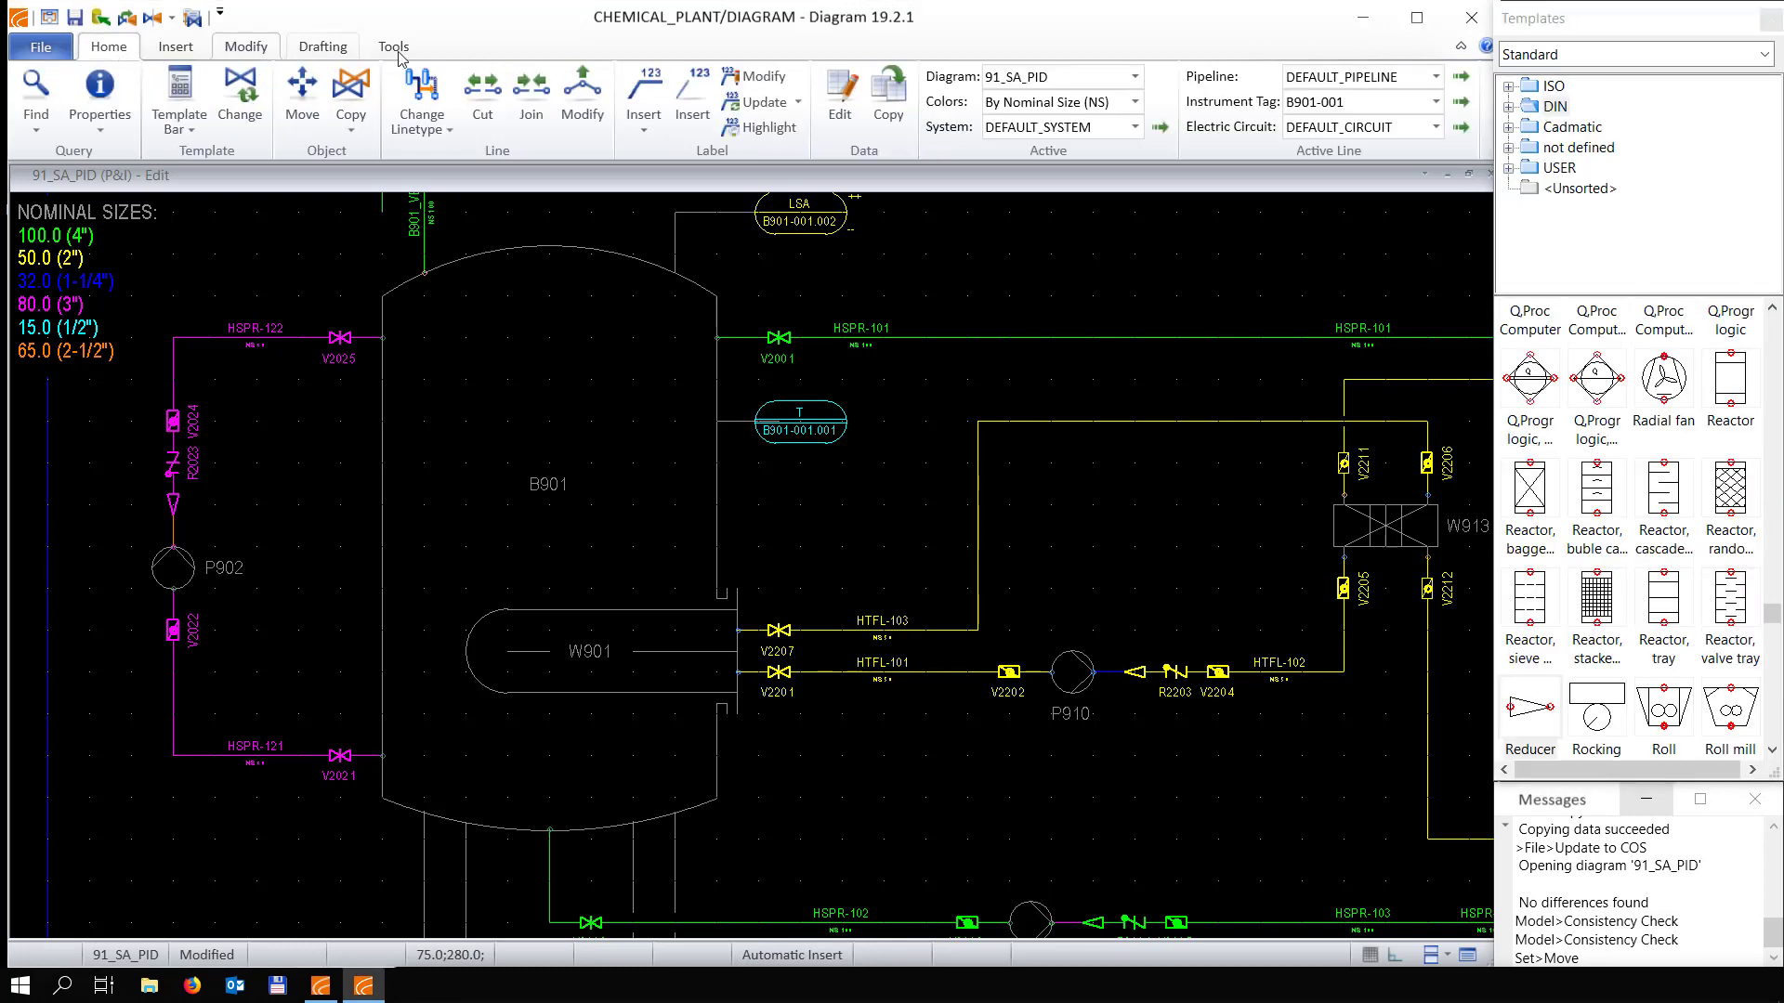
{"action": "left_click", "coordinate": [694, 121]}
{"action": "scroll", "coordinate": [964, 270], "scroll_direction": "down", "scroll_amount": 4}
{"action": "key", "text": "Escape"}
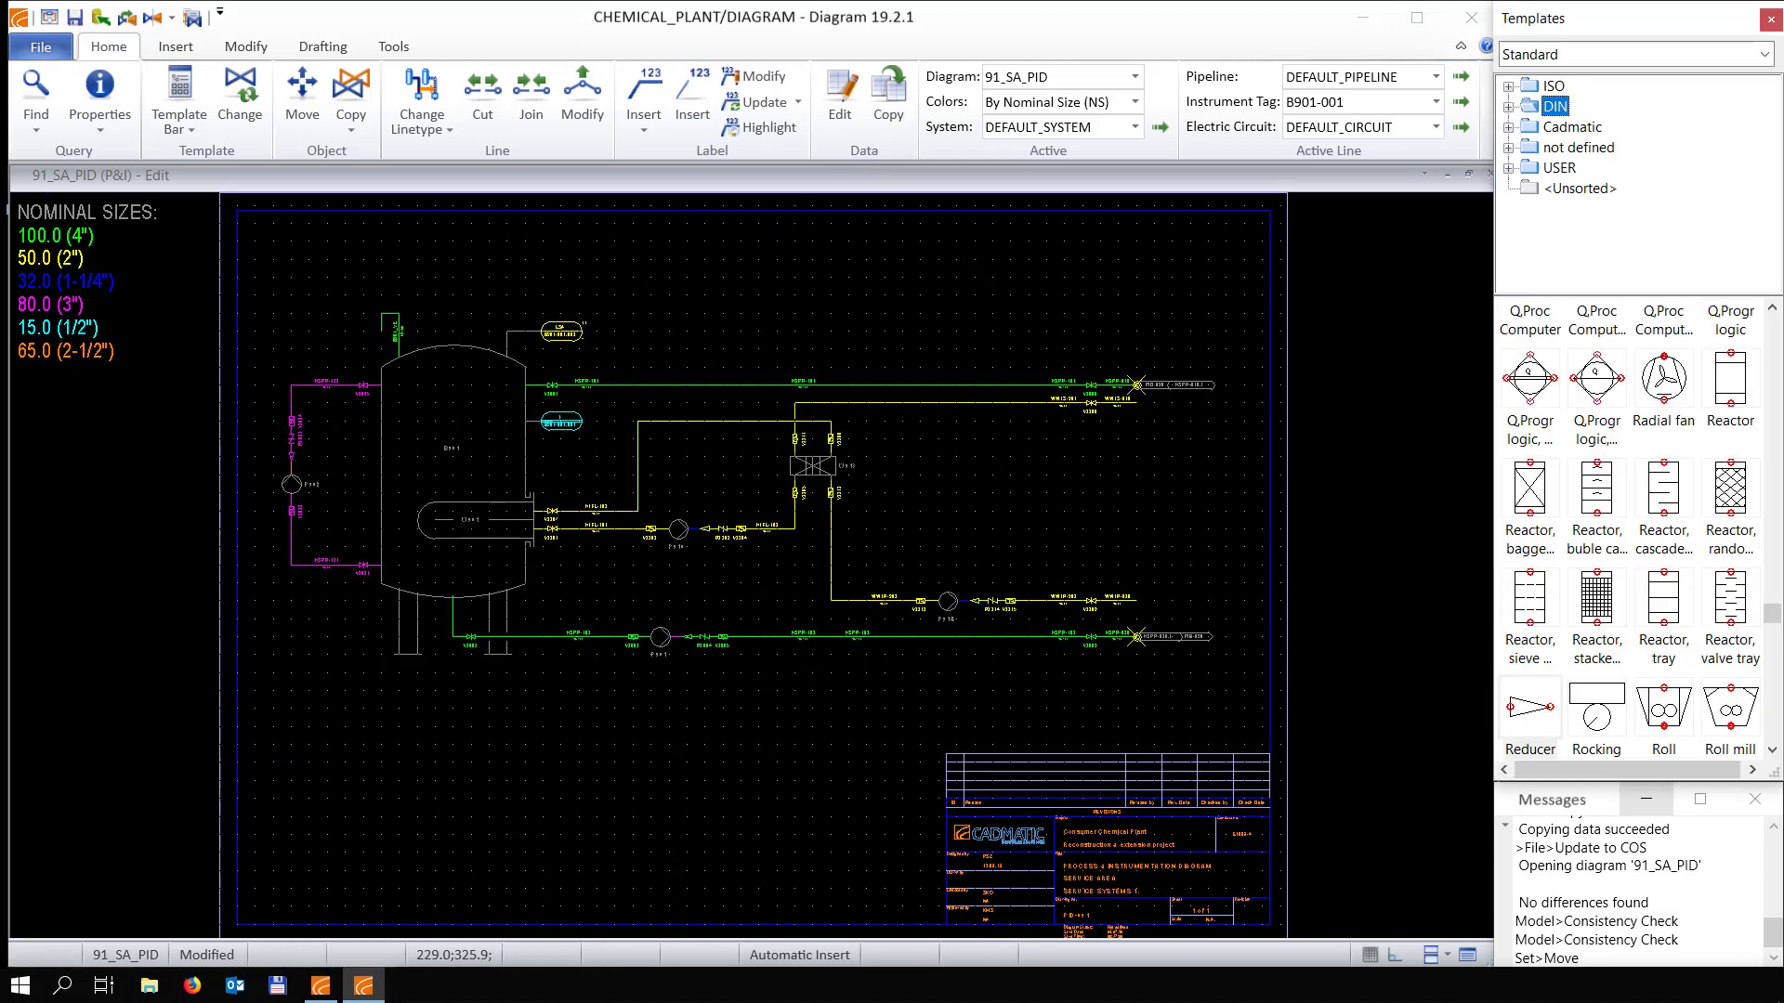
{"action": "left_click", "coordinate": [655, 145]}
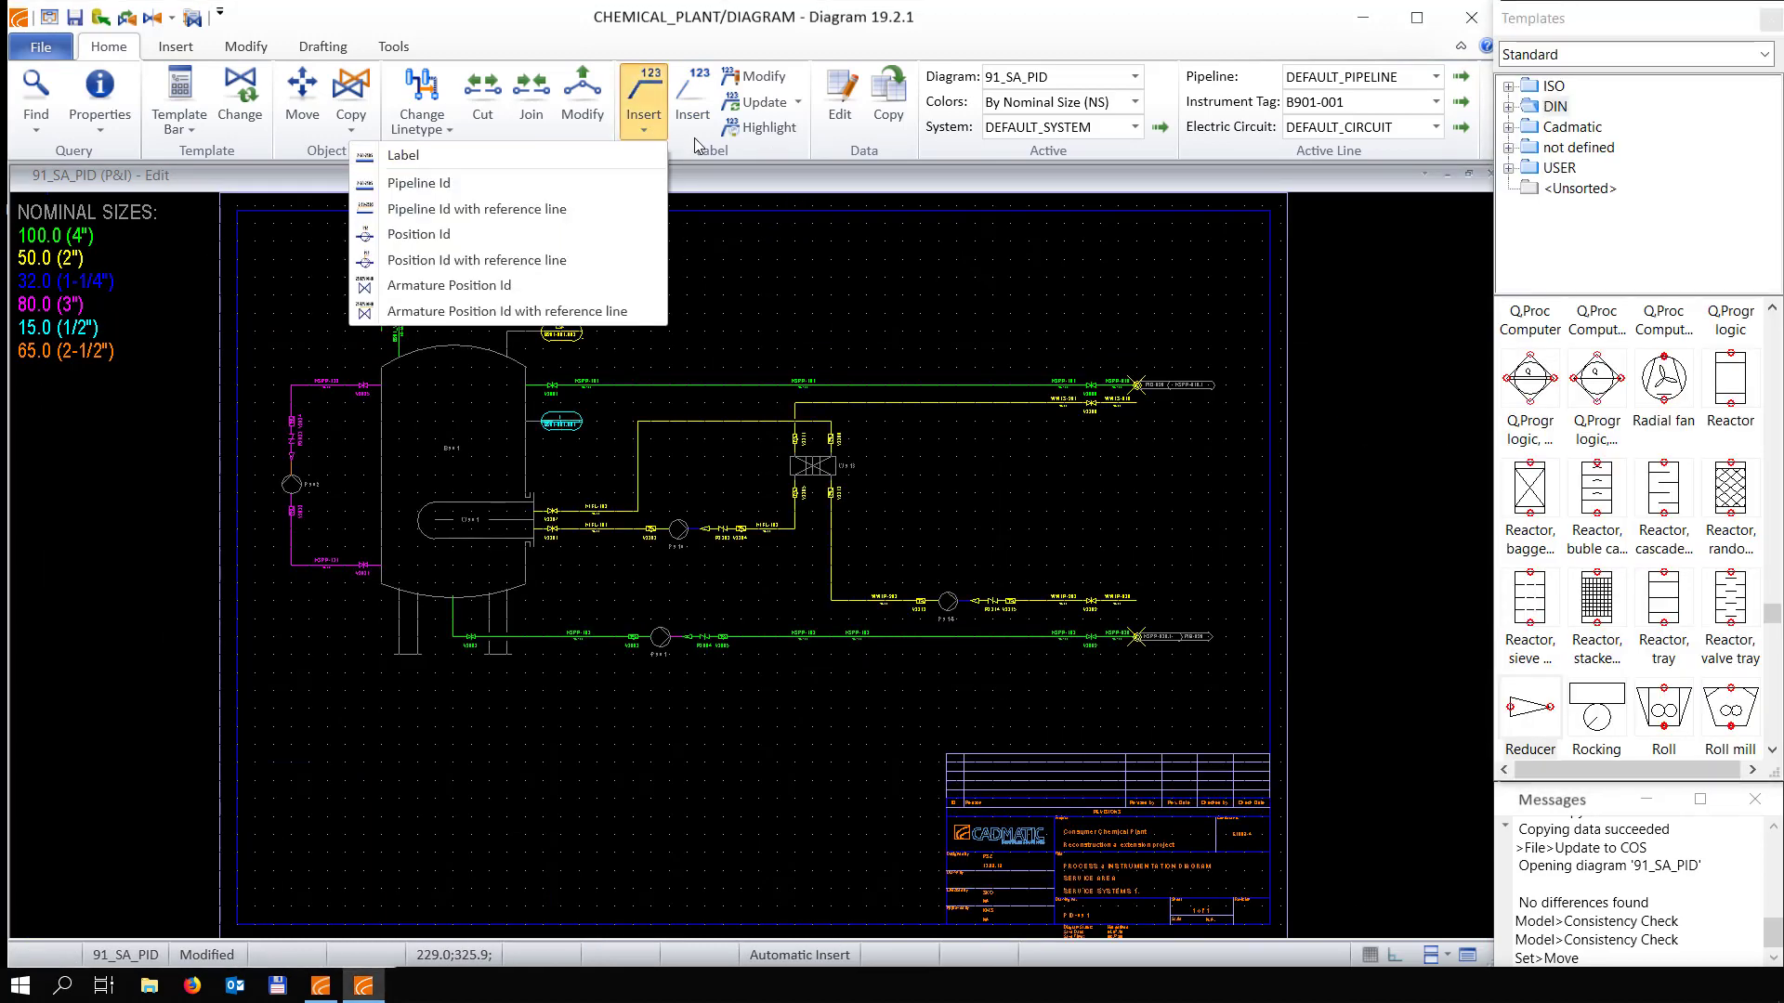
{"action": "left_click", "coordinate": [556, 169]}
{"action": "left_click", "coordinate": [677, 247]}
{"action": "double_click", "coordinate": [756, 384]}
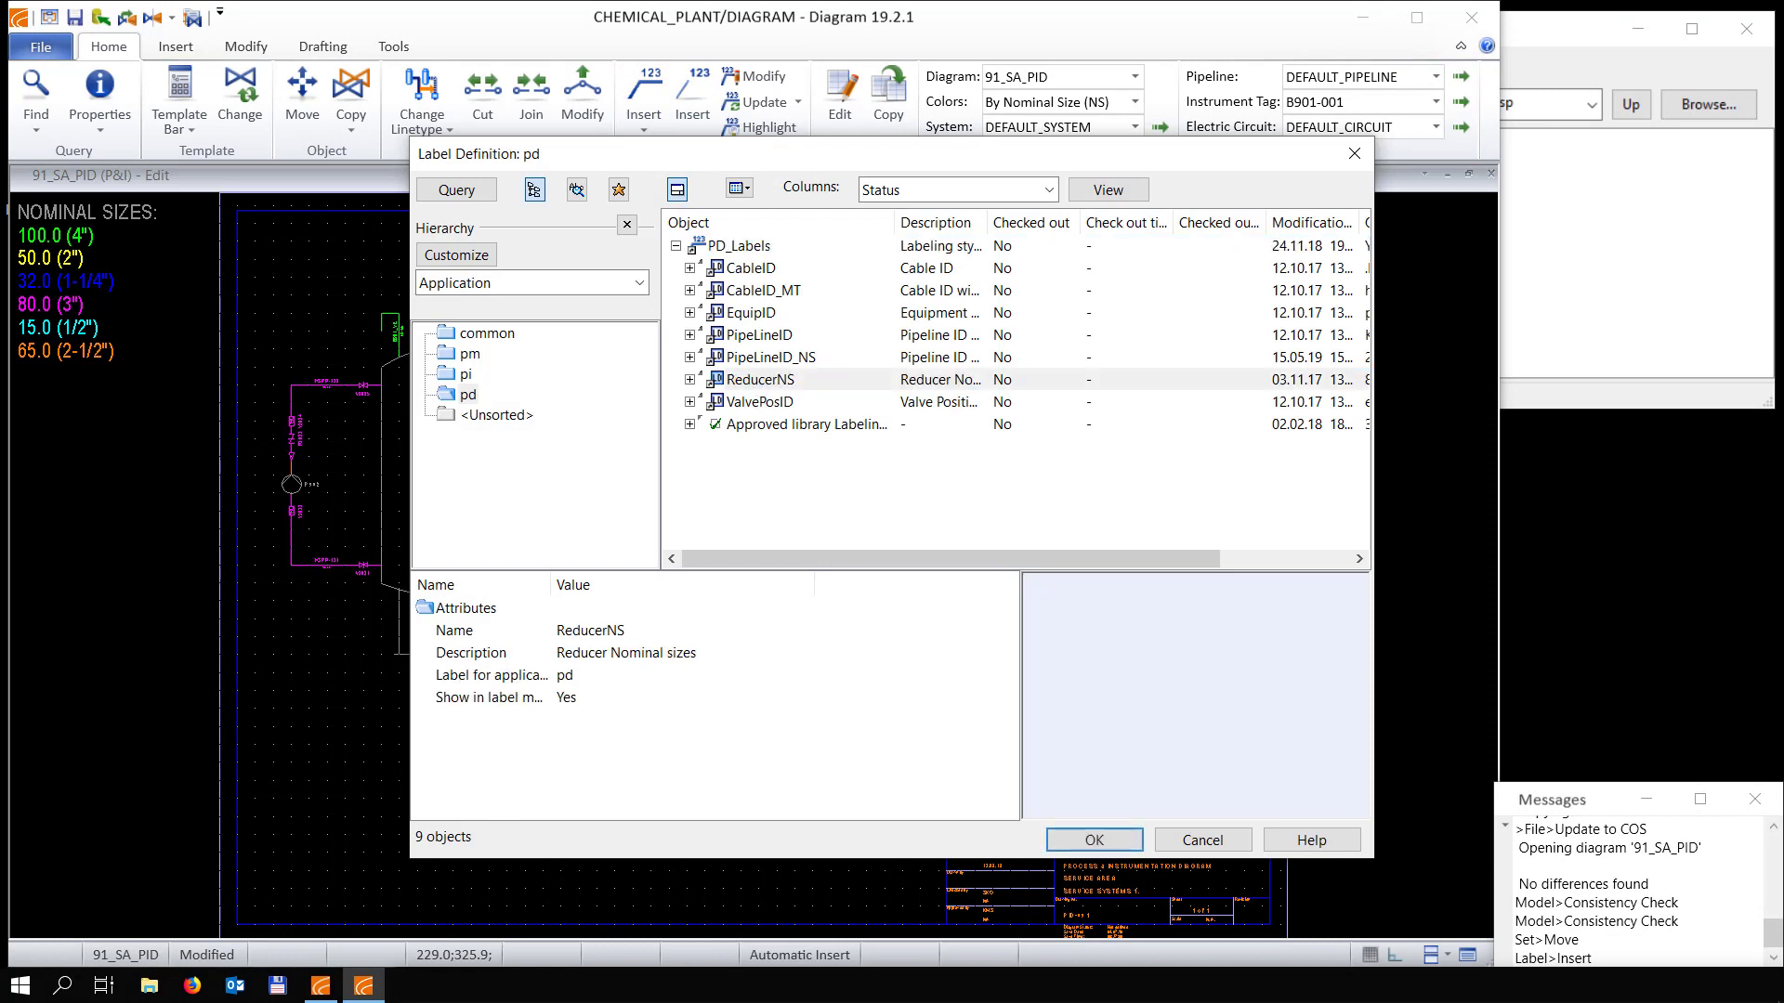
{"action": "scroll", "coordinate": [747, 397], "scroll_direction": "up", "scroll_amount": 1}
{"action": "scroll", "coordinate": [753, 567], "scroll_direction": "up", "scroll_amount": 3}
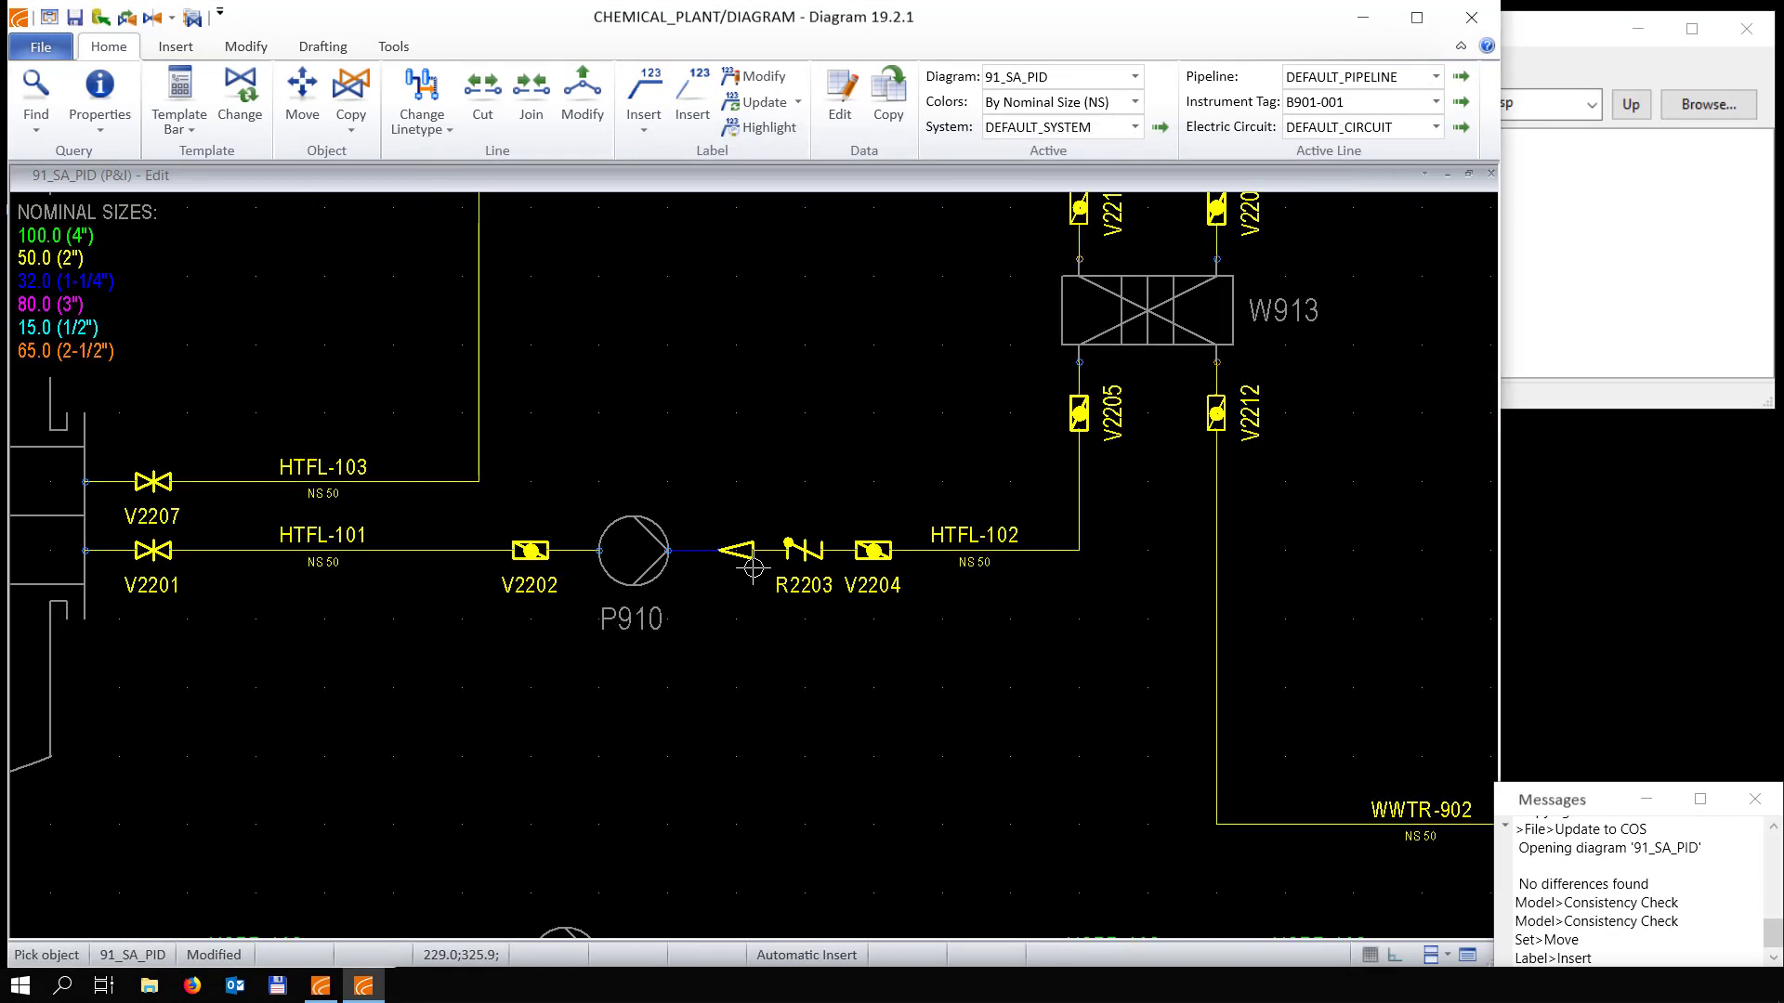
{"action": "left_click", "coordinate": [753, 567]}
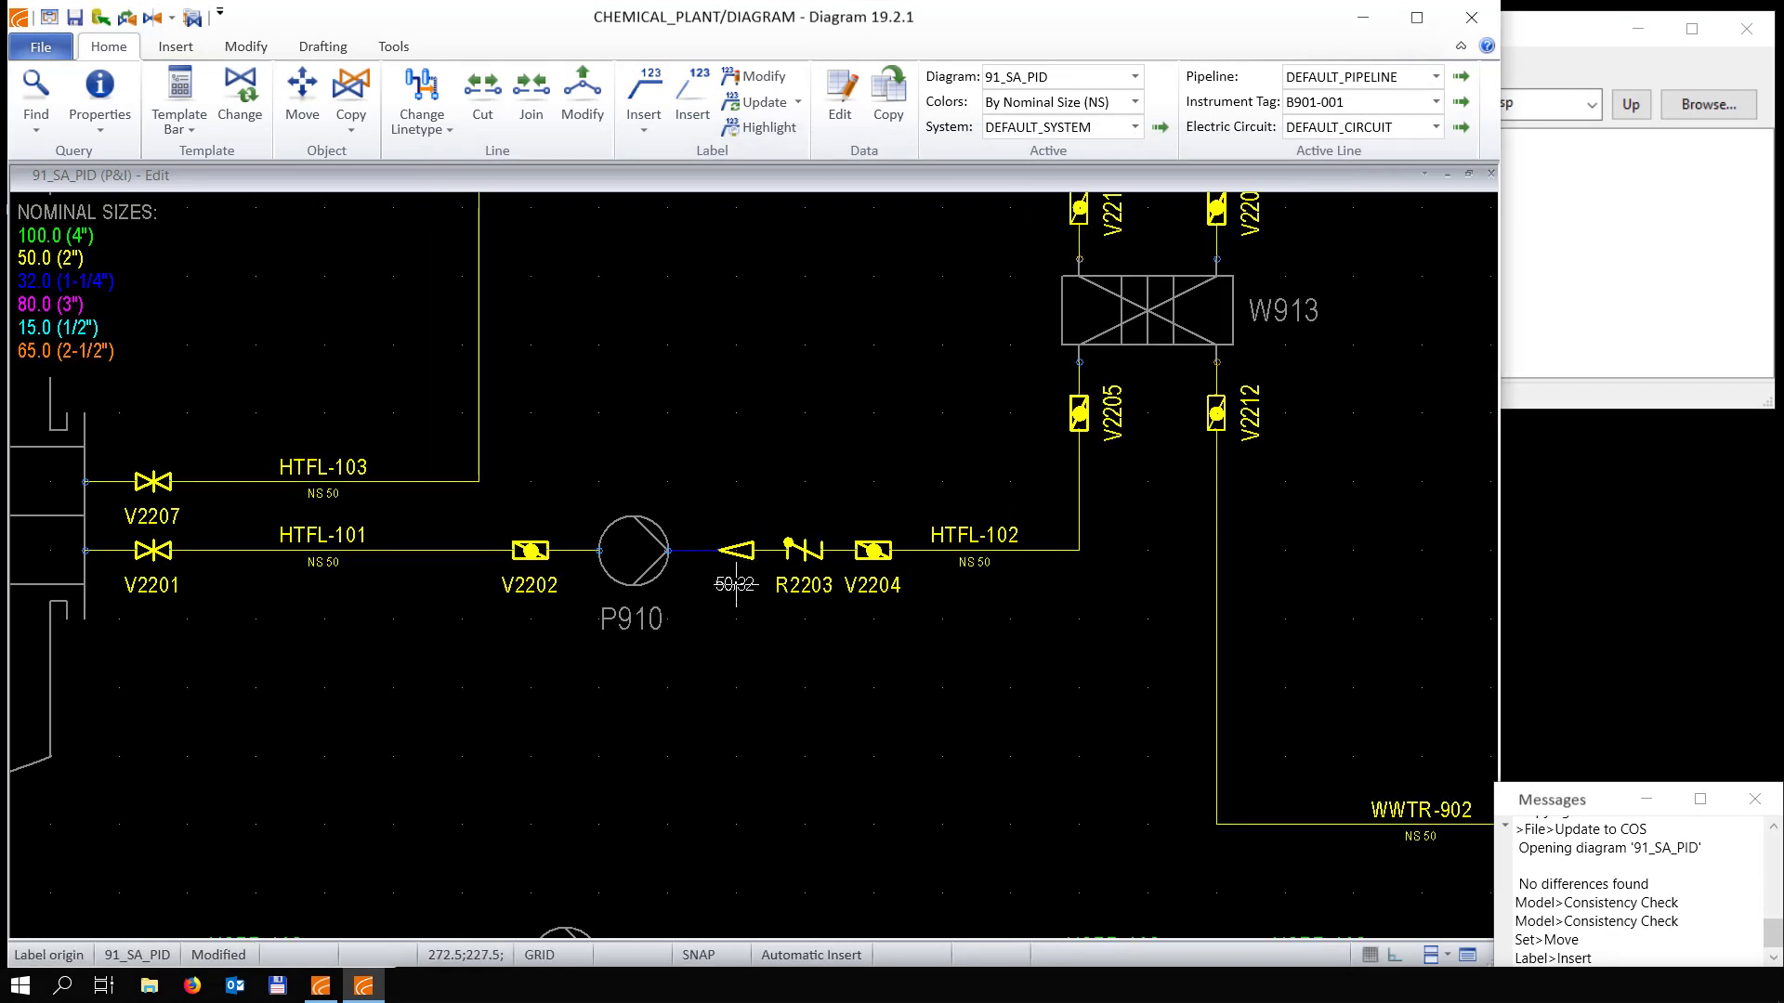
{"action": "left_click", "coordinate": [736, 584]}
Place a ReducerNS label beside the reducer between P902 and R2023
{"action": "scroll", "coordinate": [15, 605], "scroll_direction": "down", "scroll_amount": 1}
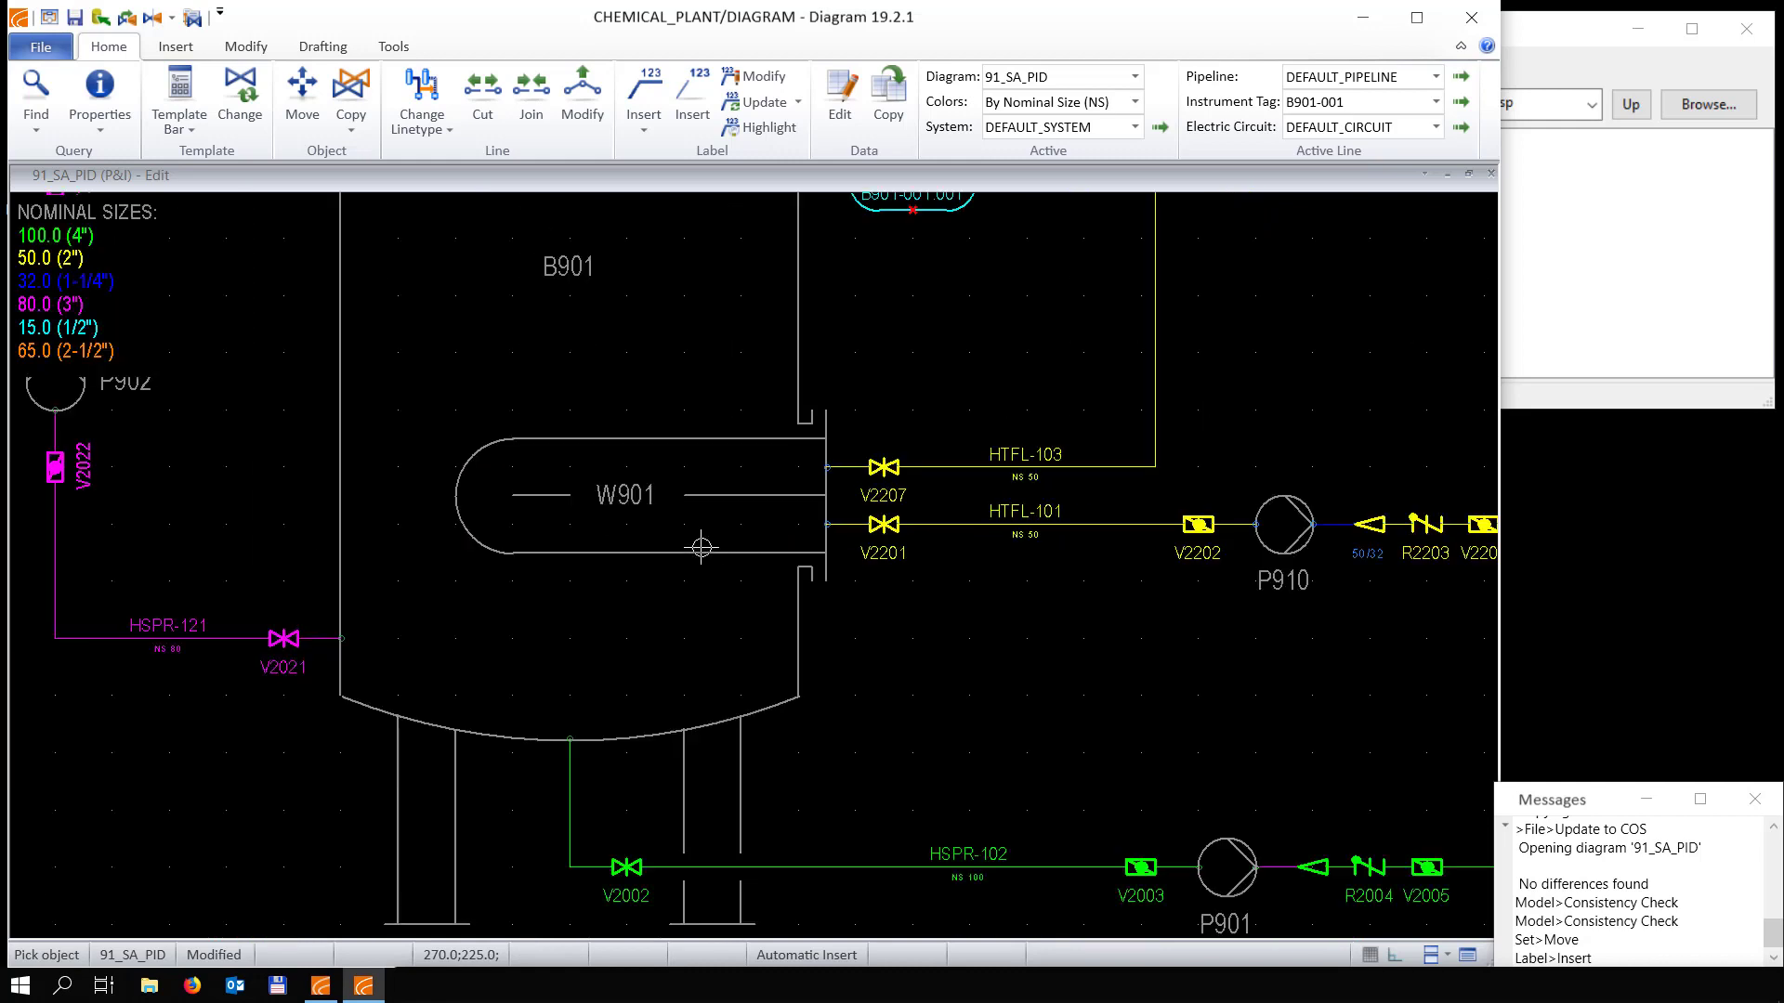
{"action": "scroll", "coordinate": [232, 286], "scroll_direction": "up", "scroll_amount": 3}
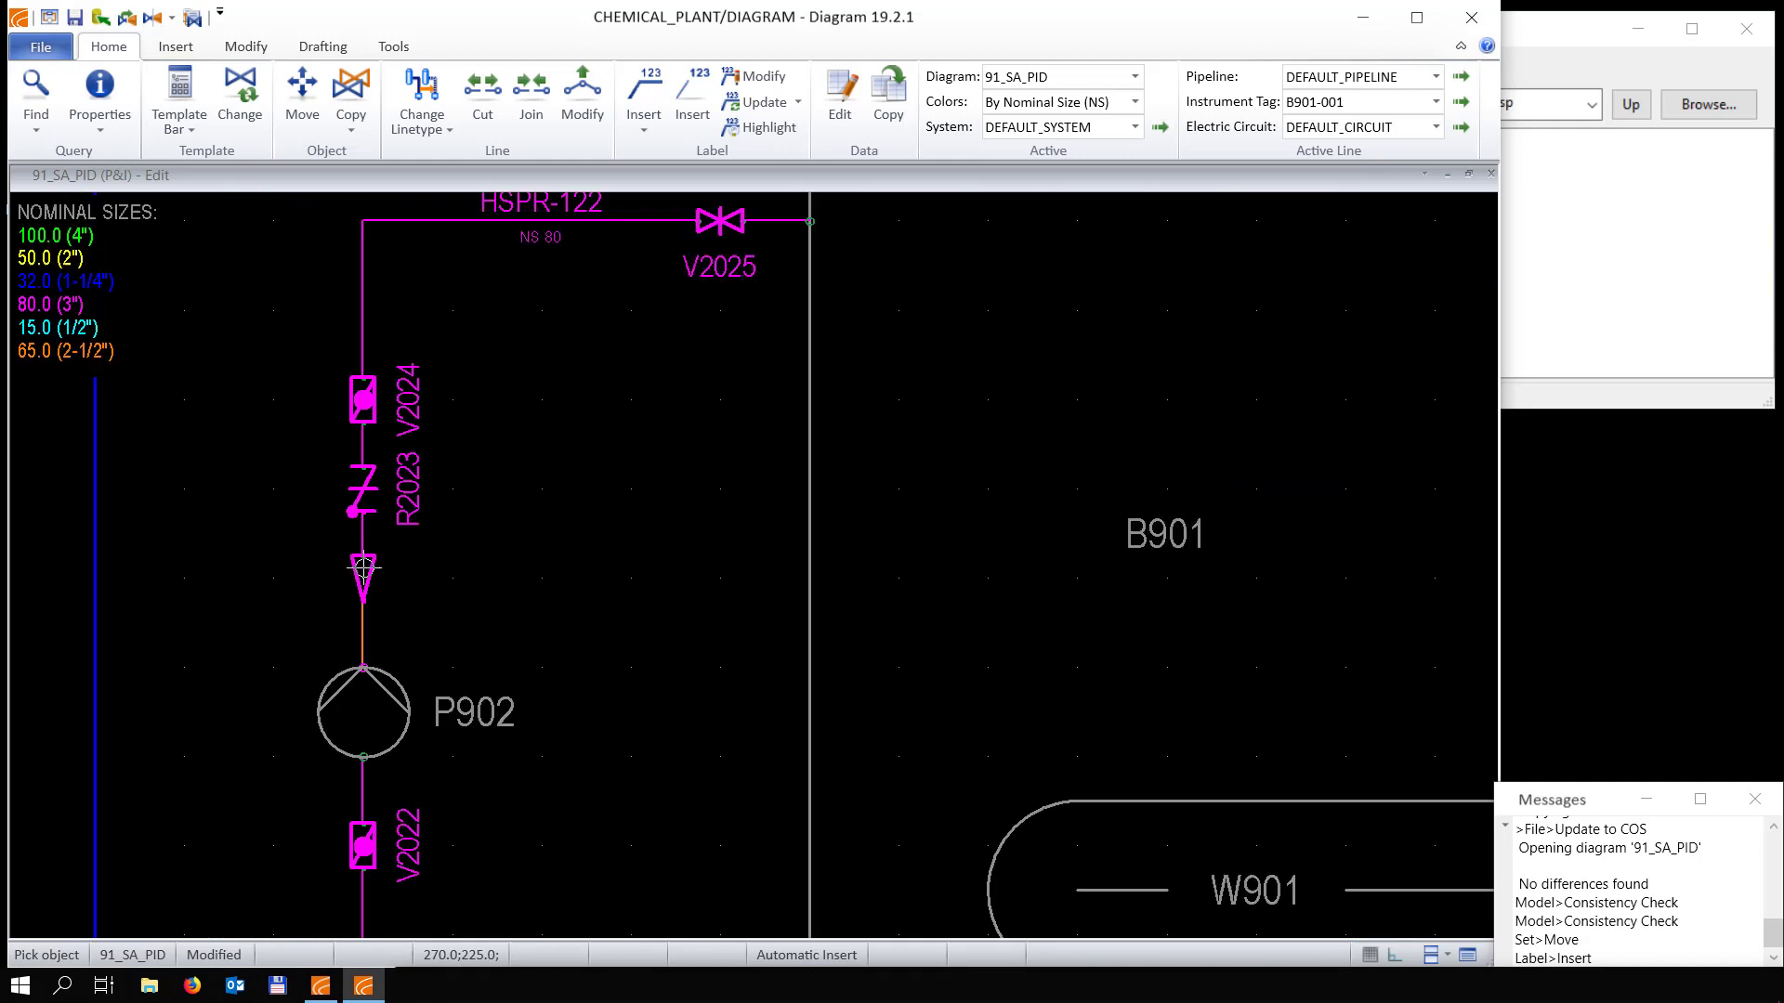
{"action": "left_click", "coordinate": [457, 580]}
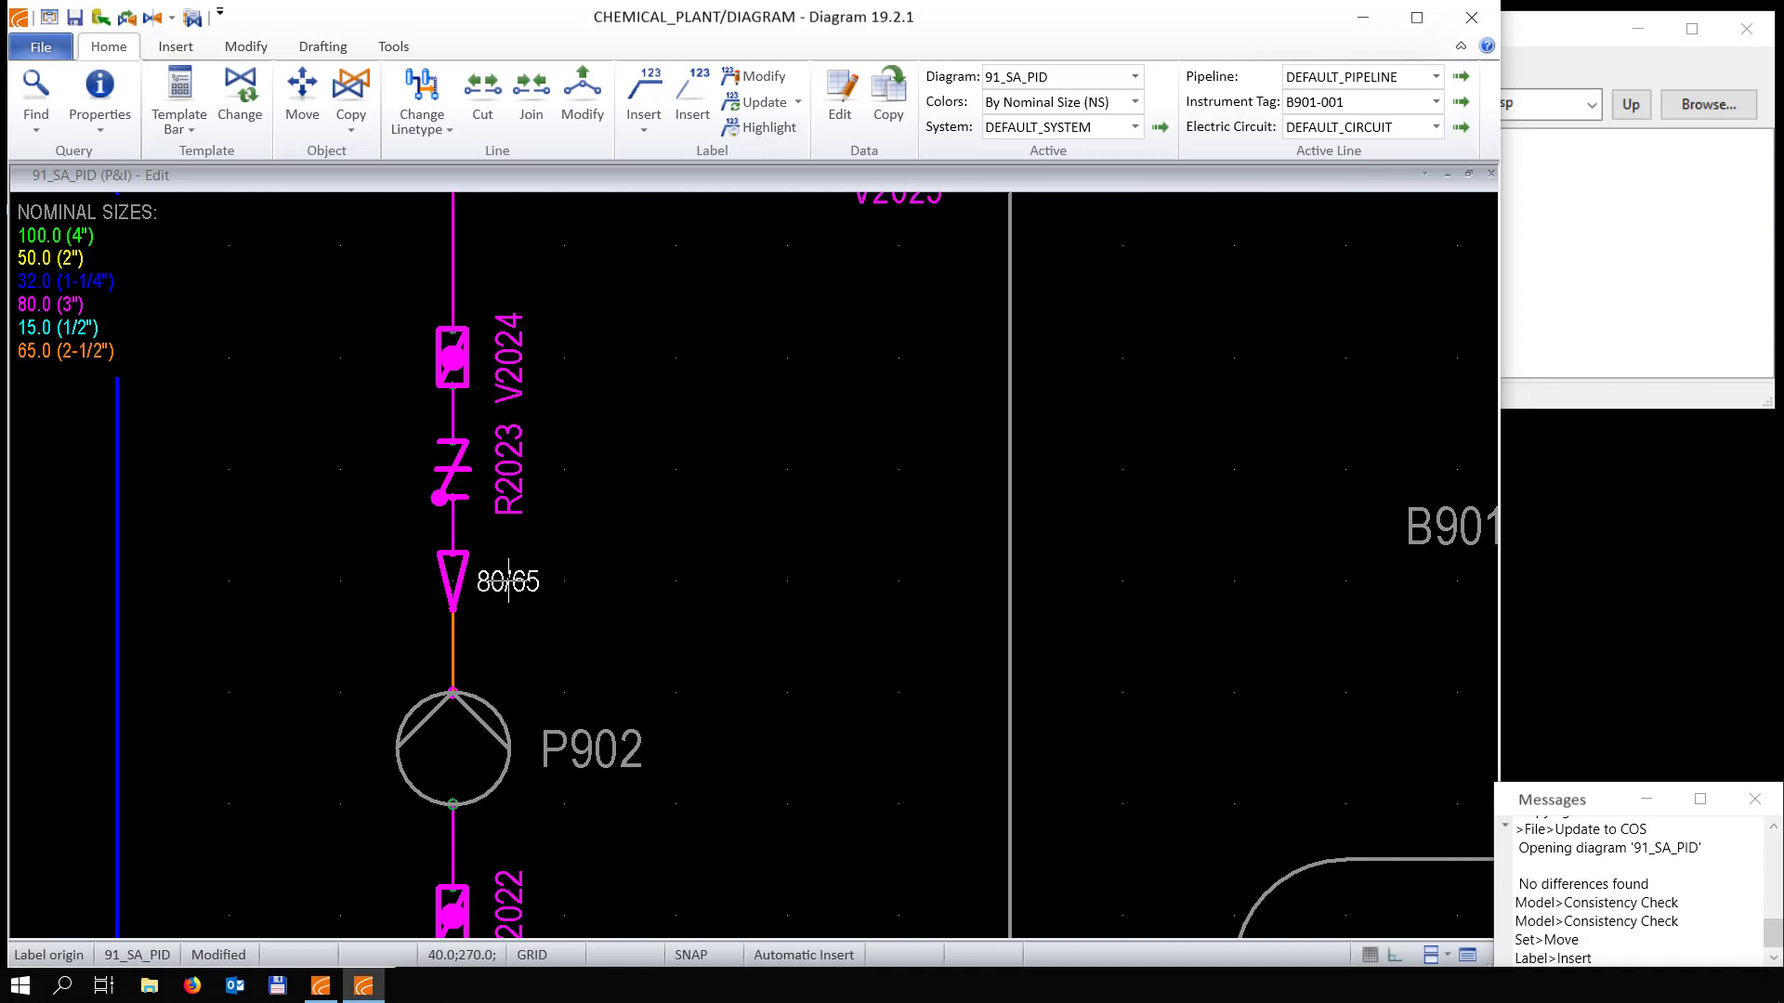
{"action": "left_click", "coordinate": [508, 581]}
Place a ReducerNS label below the reducer between P901 and R2004
{"action": "scroll", "coordinate": [655, 733], "scroll_direction": "down", "scroll_amount": 5}
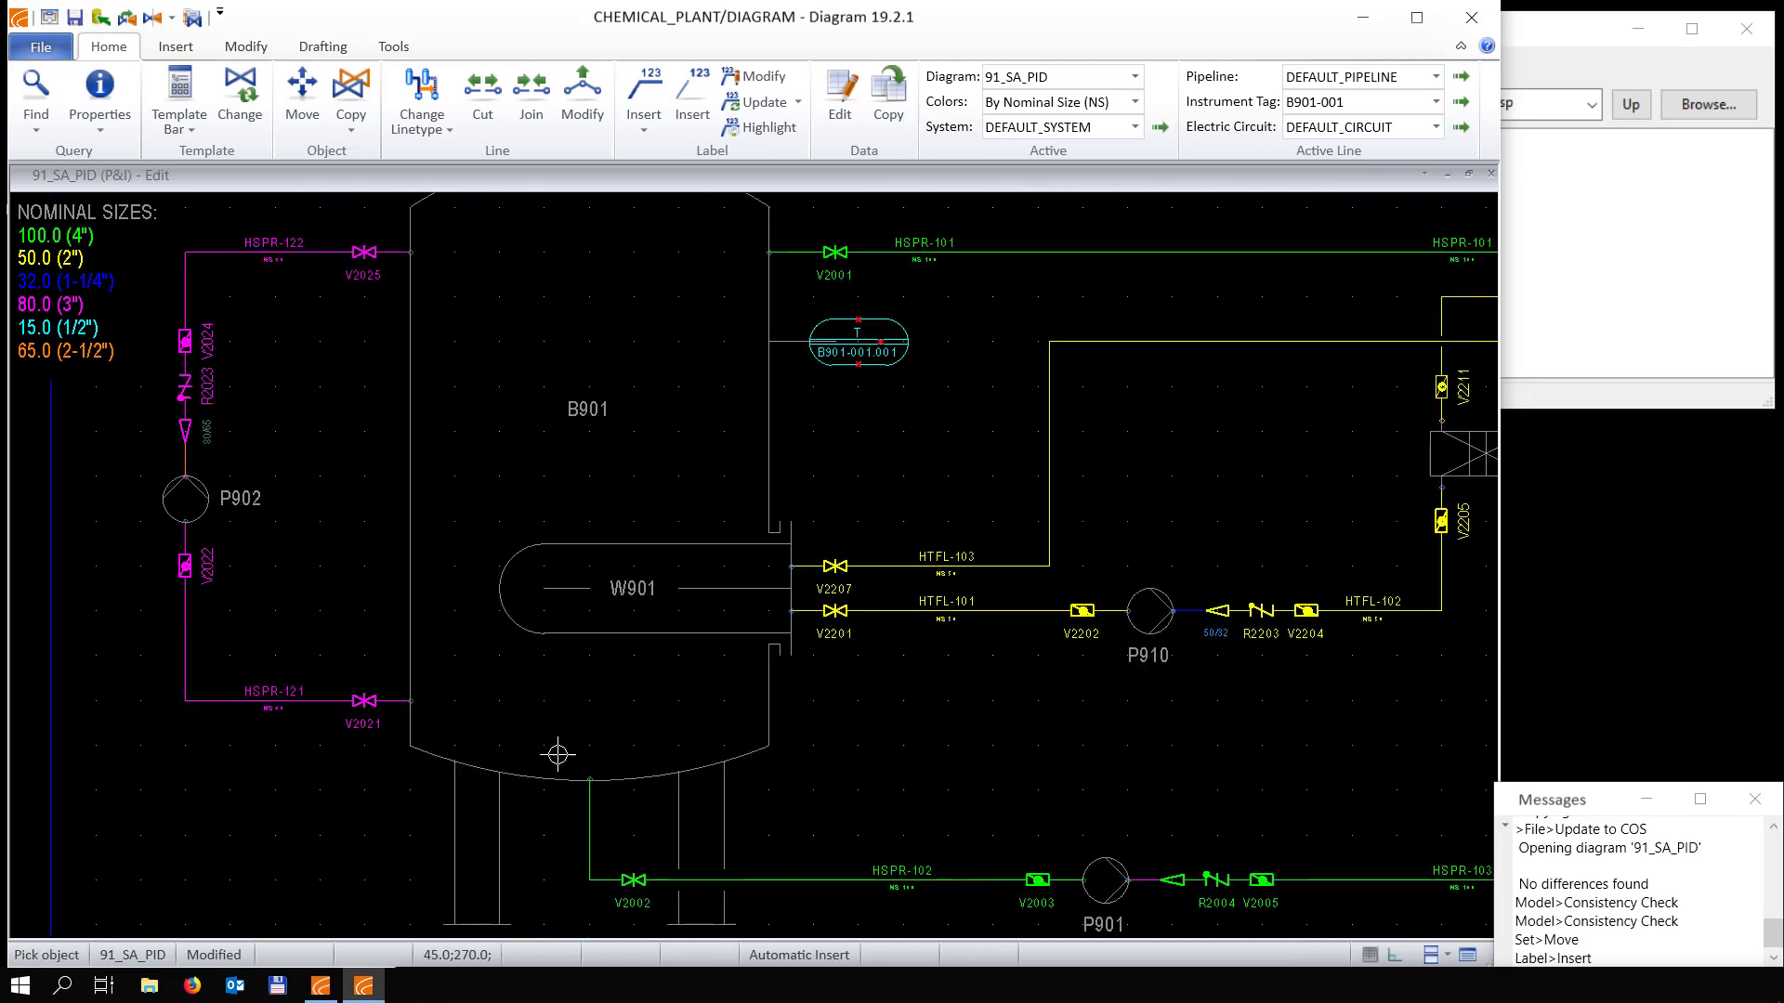
{"action": "scroll", "coordinate": [1185, 890], "scroll_direction": "up", "scroll_amount": 3}
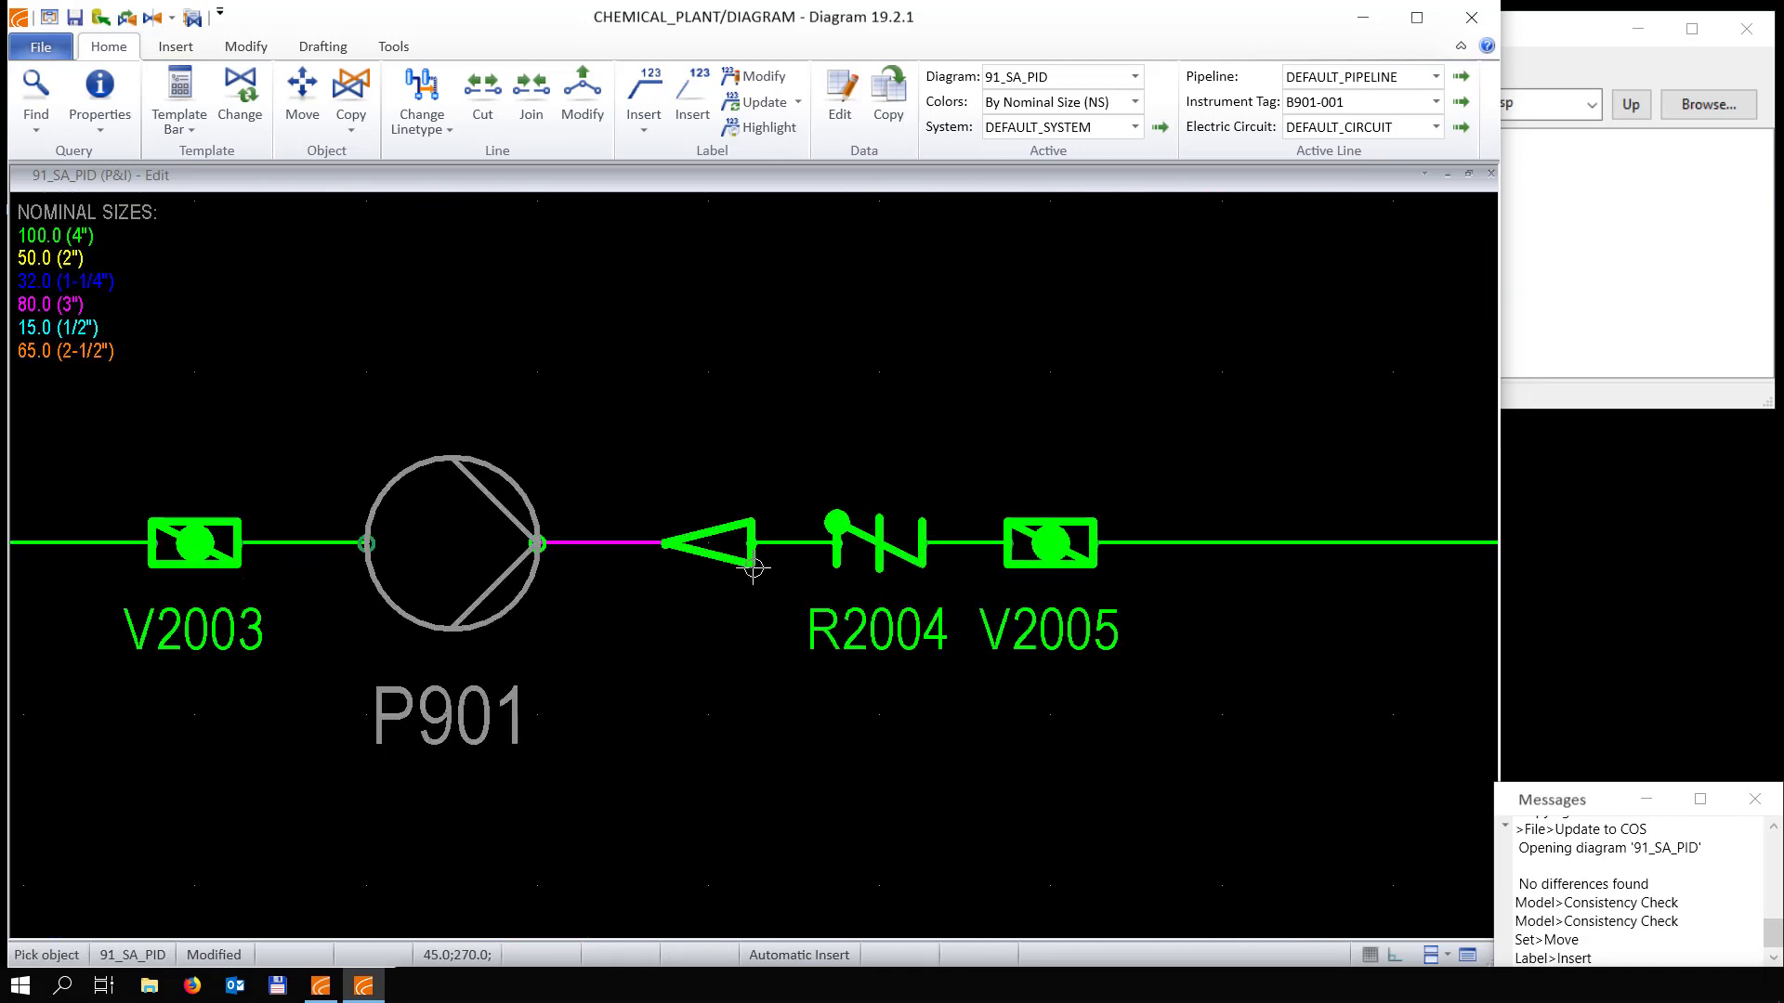
{"action": "left_click", "coordinate": [718, 548]}
{"action": "left_click", "coordinate": [632, 651]}
Place a ReducerNS label below the reducer between P914 and R2214
{"action": "scroll", "coordinate": [632, 651], "scroll_direction": "down", "scroll_amount": 4}
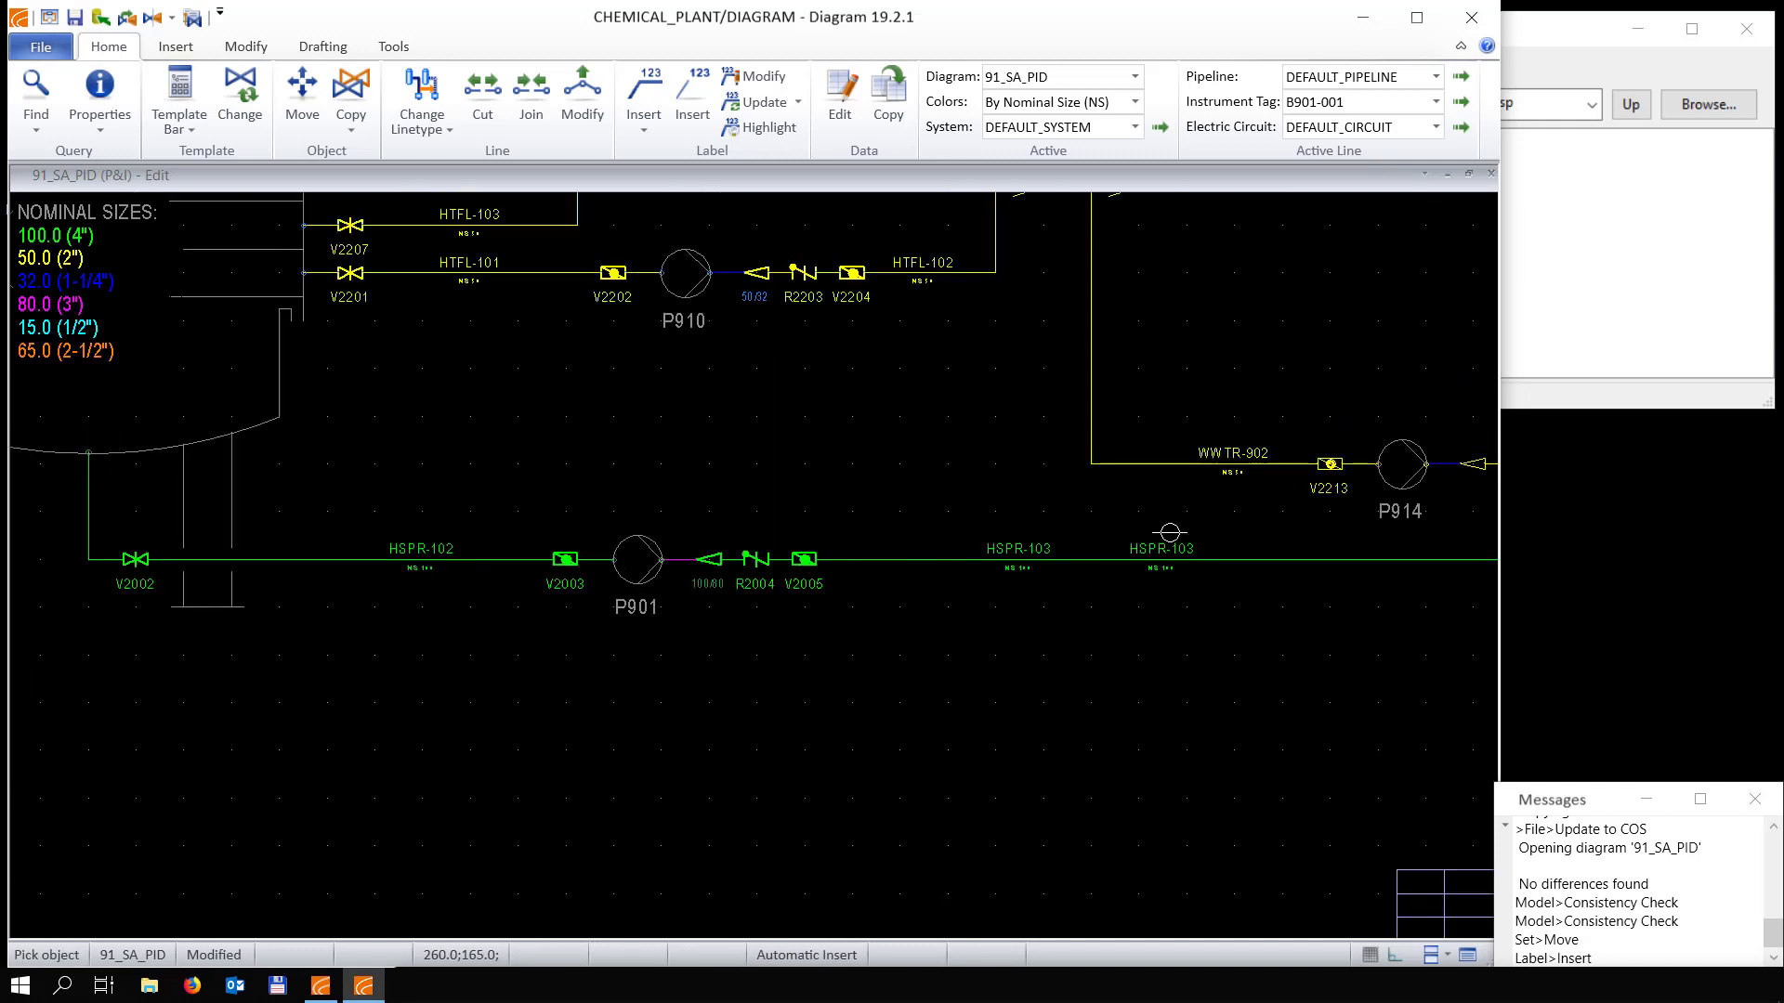
{"action": "scroll", "coordinate": [1453, 476], "scroll_direction": "up", "scroll_amount": 4}
{"action": "left_click", "coordinate": [760, 550]}
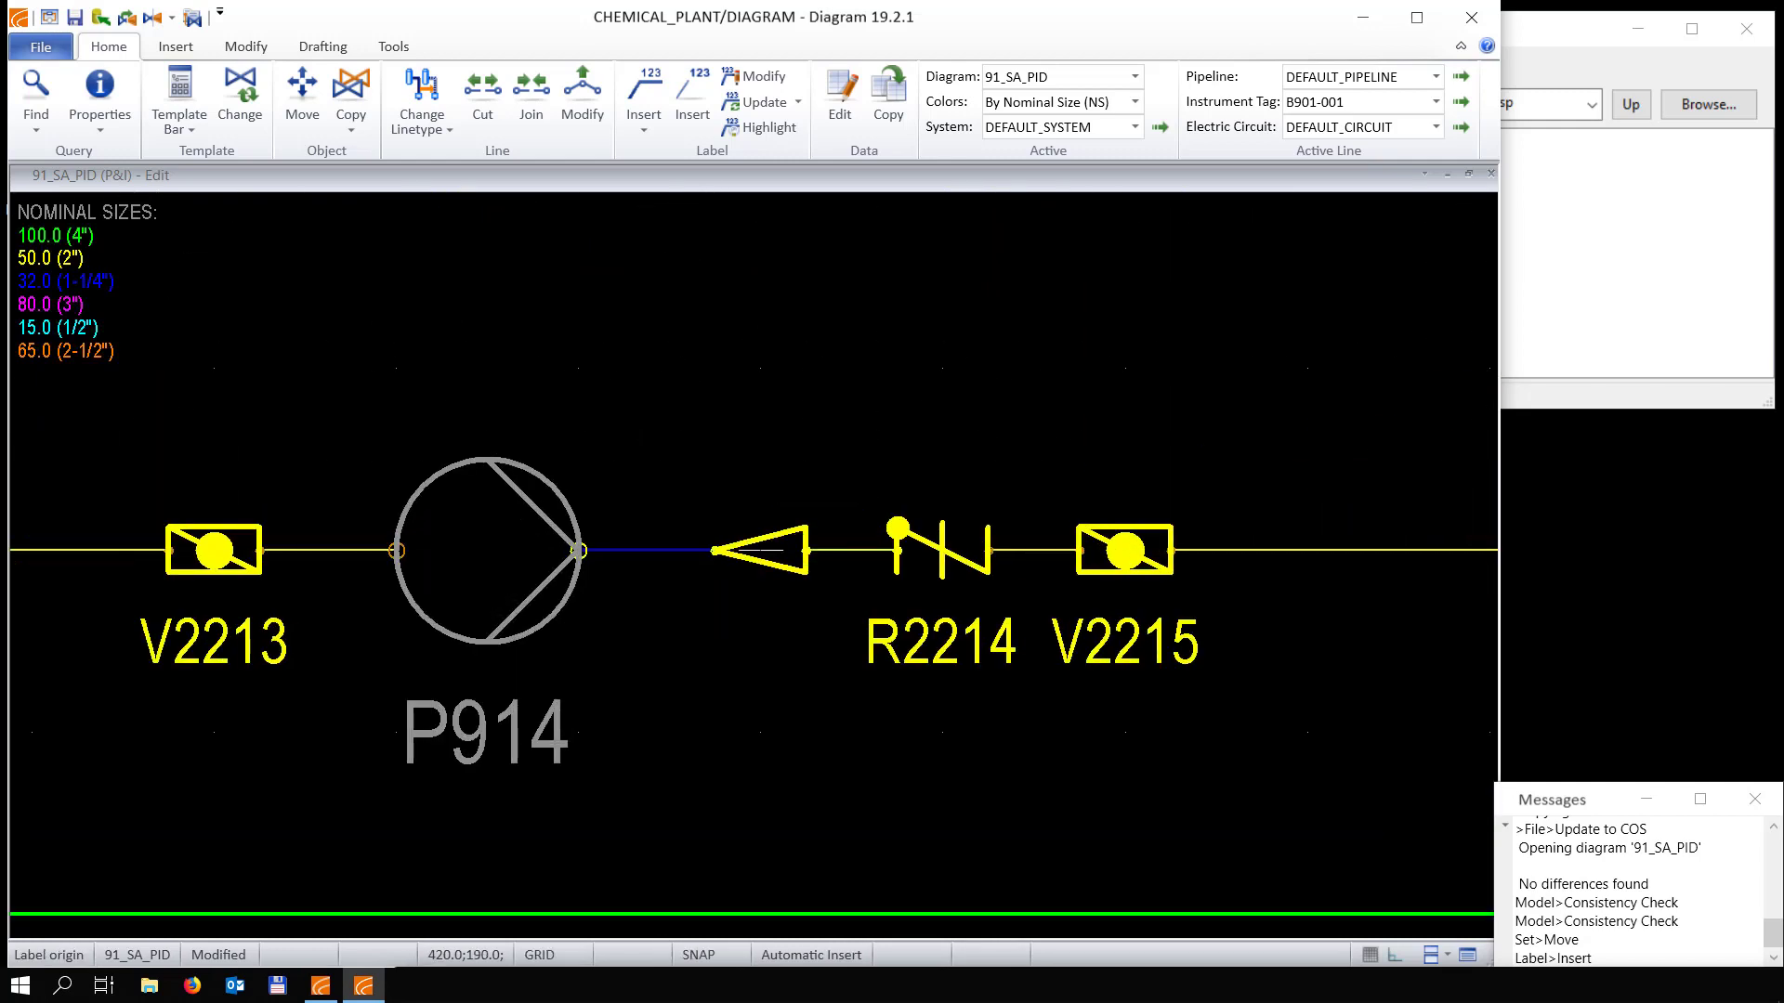
{"action": "left_click", "coordinate": [760, 641]}
Switch the diagram's coloring to By System and show the whole drawing sheet
{"action": "scroll", "coordinate": [725, 518], "scroll_direction": "down", "scroll_amount": 4}
{"action": "scroll", "coordinate": [809, 570], "scroll_direction": "down", "scroll_amount": 2}
{"action": "scroll", "coordinate": [809, 569], "scroll_direction": "down", "scroll_amount": 1}
{"action": "left_click", "coordinate": [1087, 102]}
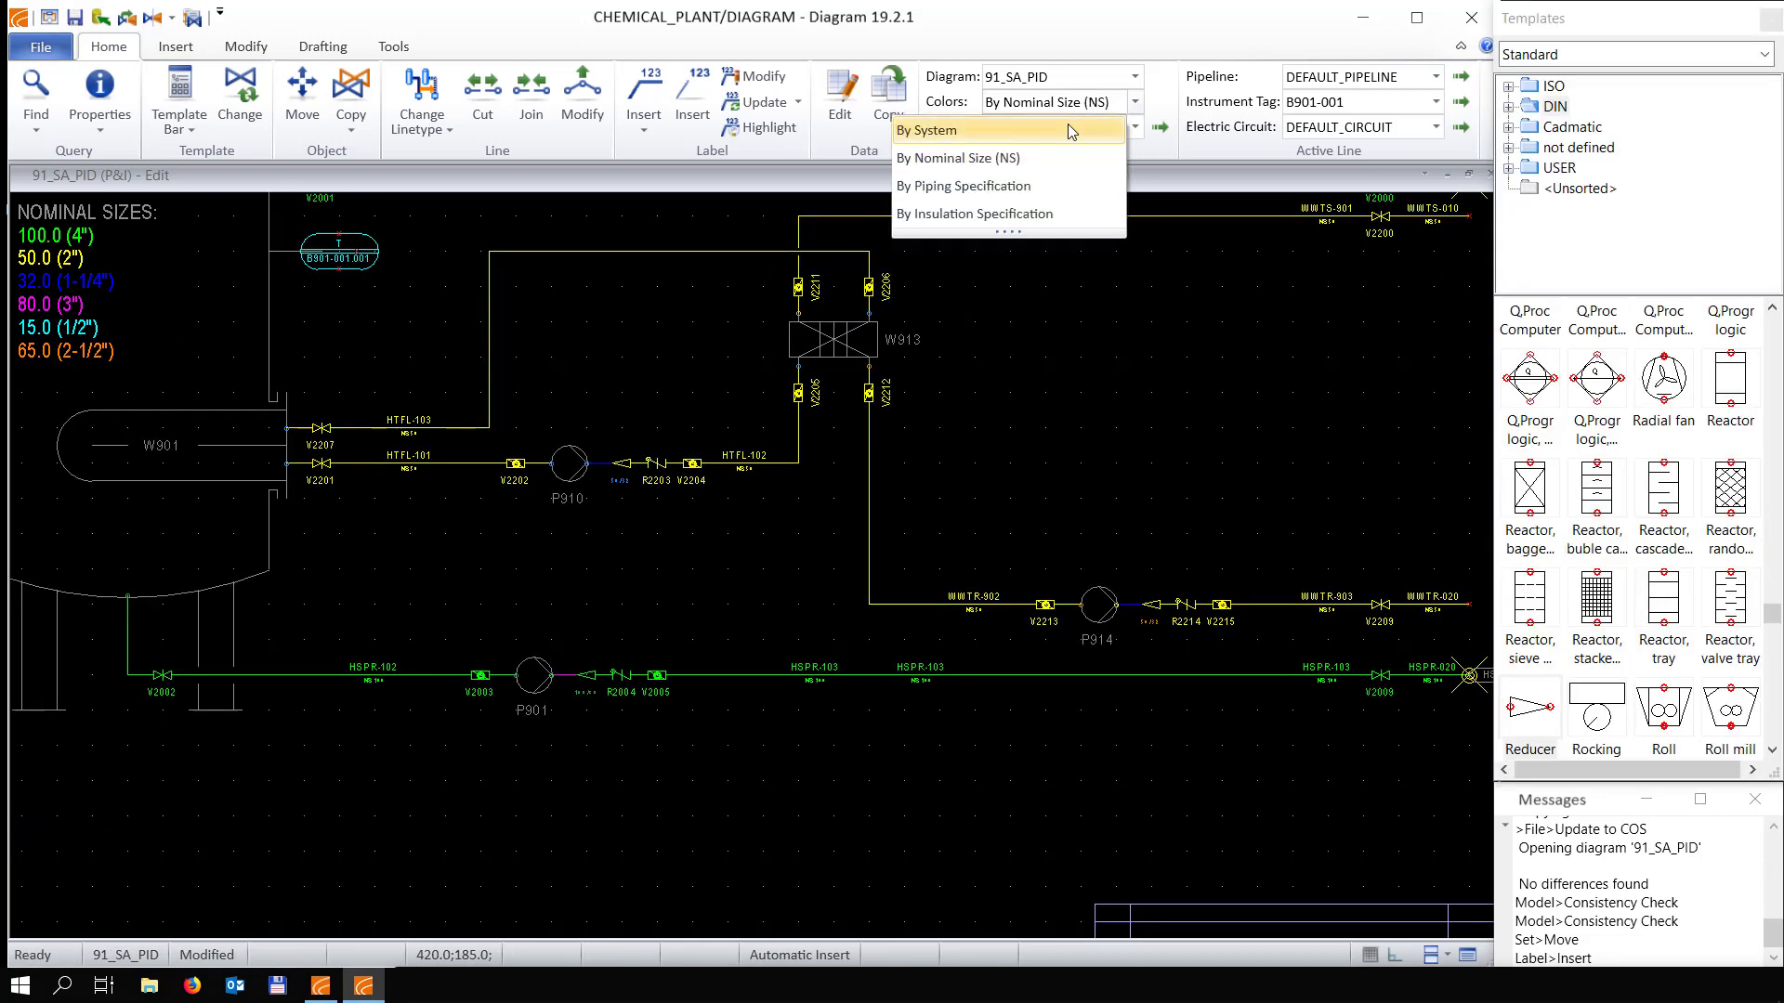
{"action": "left_click", "coordinate": [1068, 121]}
{"action": "scroll", "coordinate": [717, 541], "scroll_direction": "down", "scroll_amount": 1}
{"action": "scroll", "coordinate": [722, 567], "scroll_direction": "down", "scroll_amount": 1}
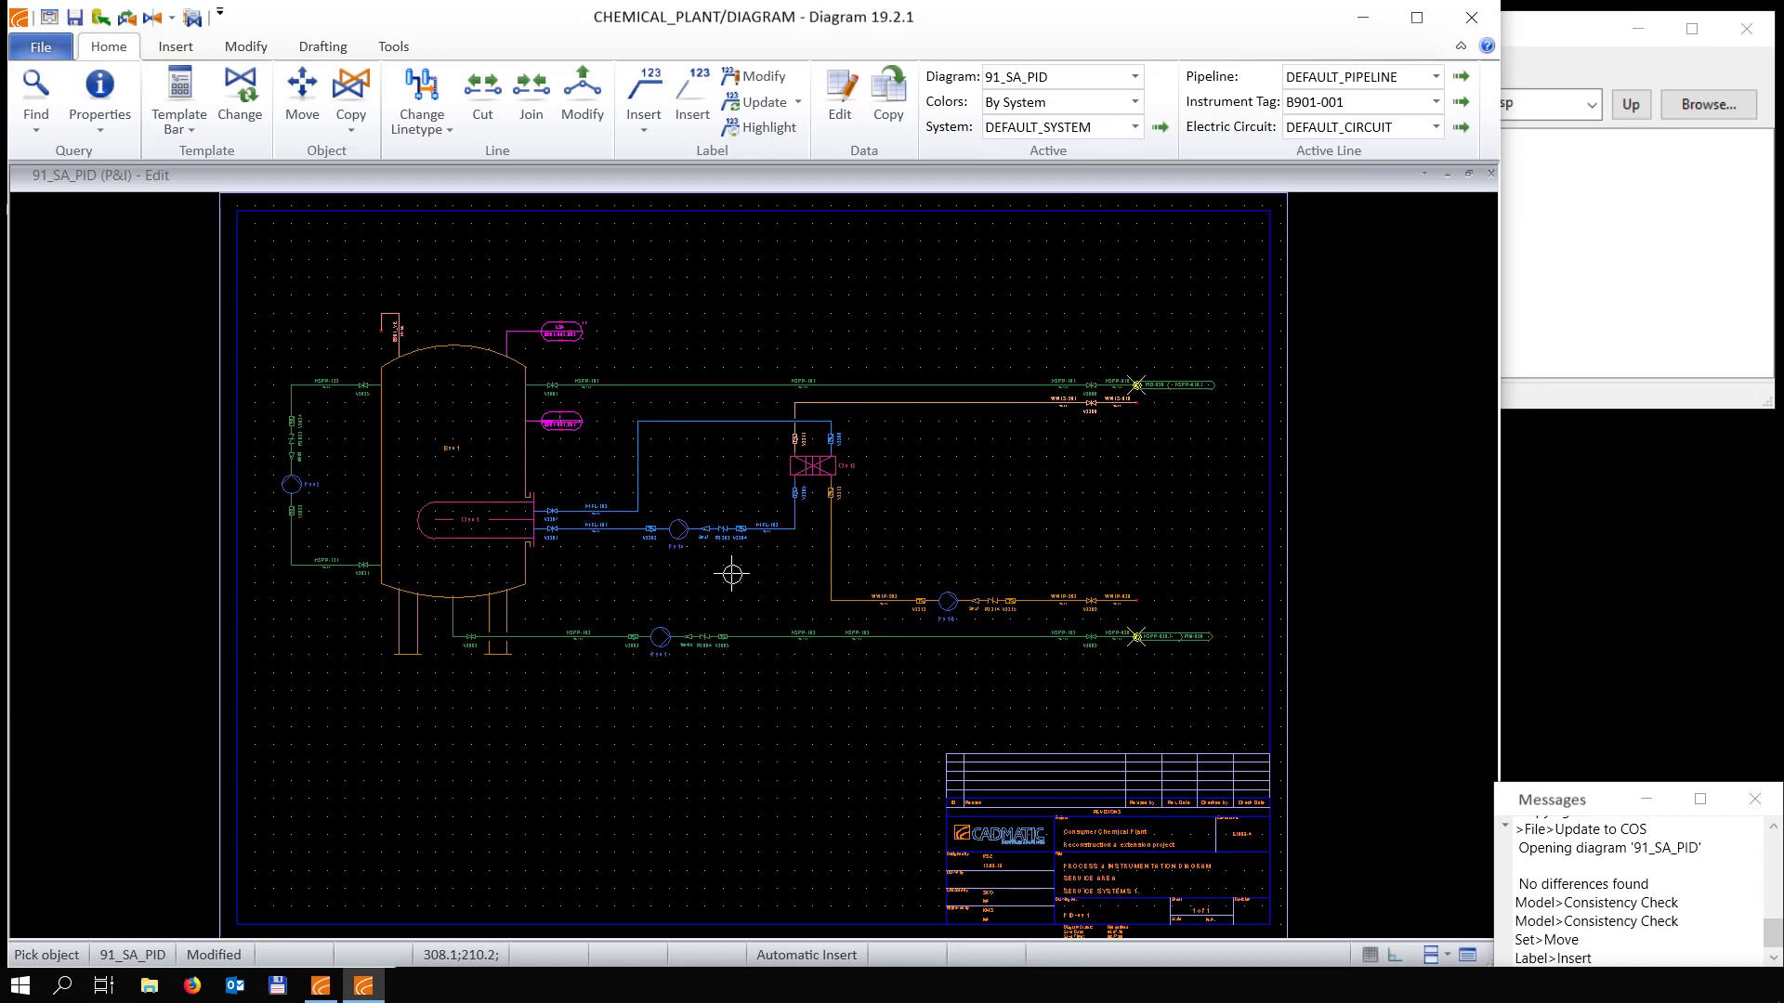
Open diagram 90_SA_PID to examine its pipeline ends and connectors, and return to 91_SA_PID
{"action": "key", "text": "Escape"}
{"action": "left_click", "coordinate": [1732, 902]}
{"action": "left_click", "coordinate": [40, 47]}
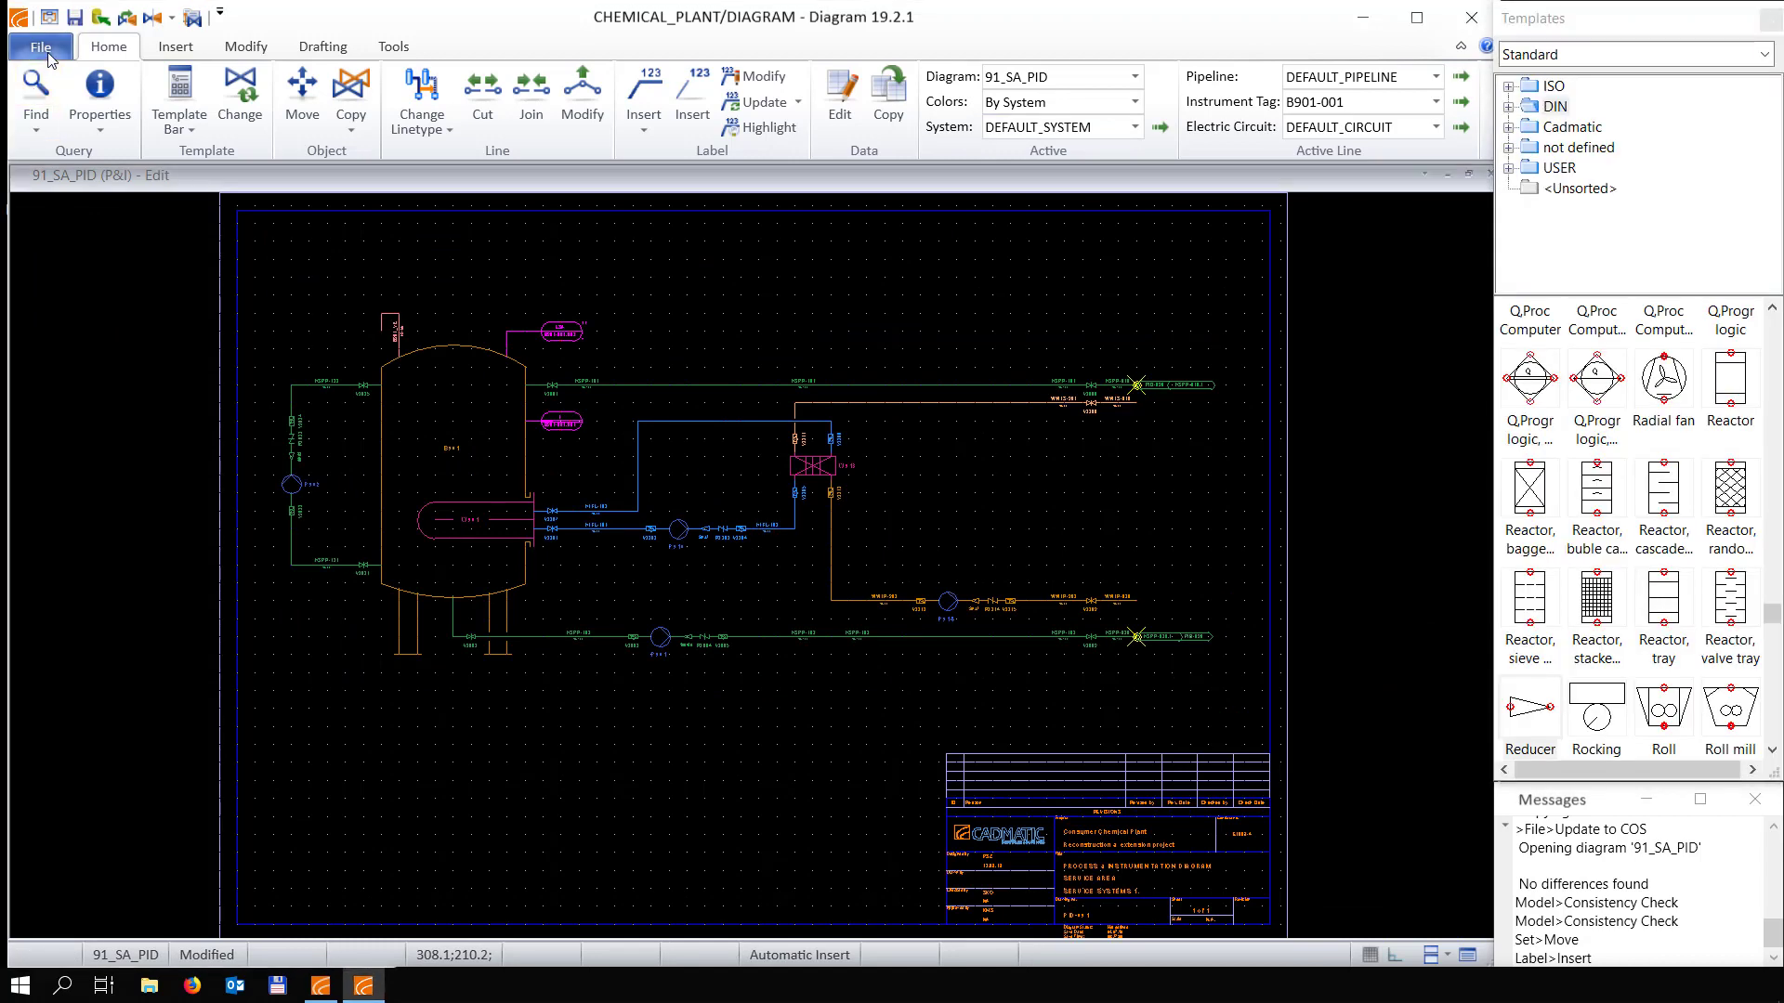
{"action": "left_click", "coordinate": [389, 141]}
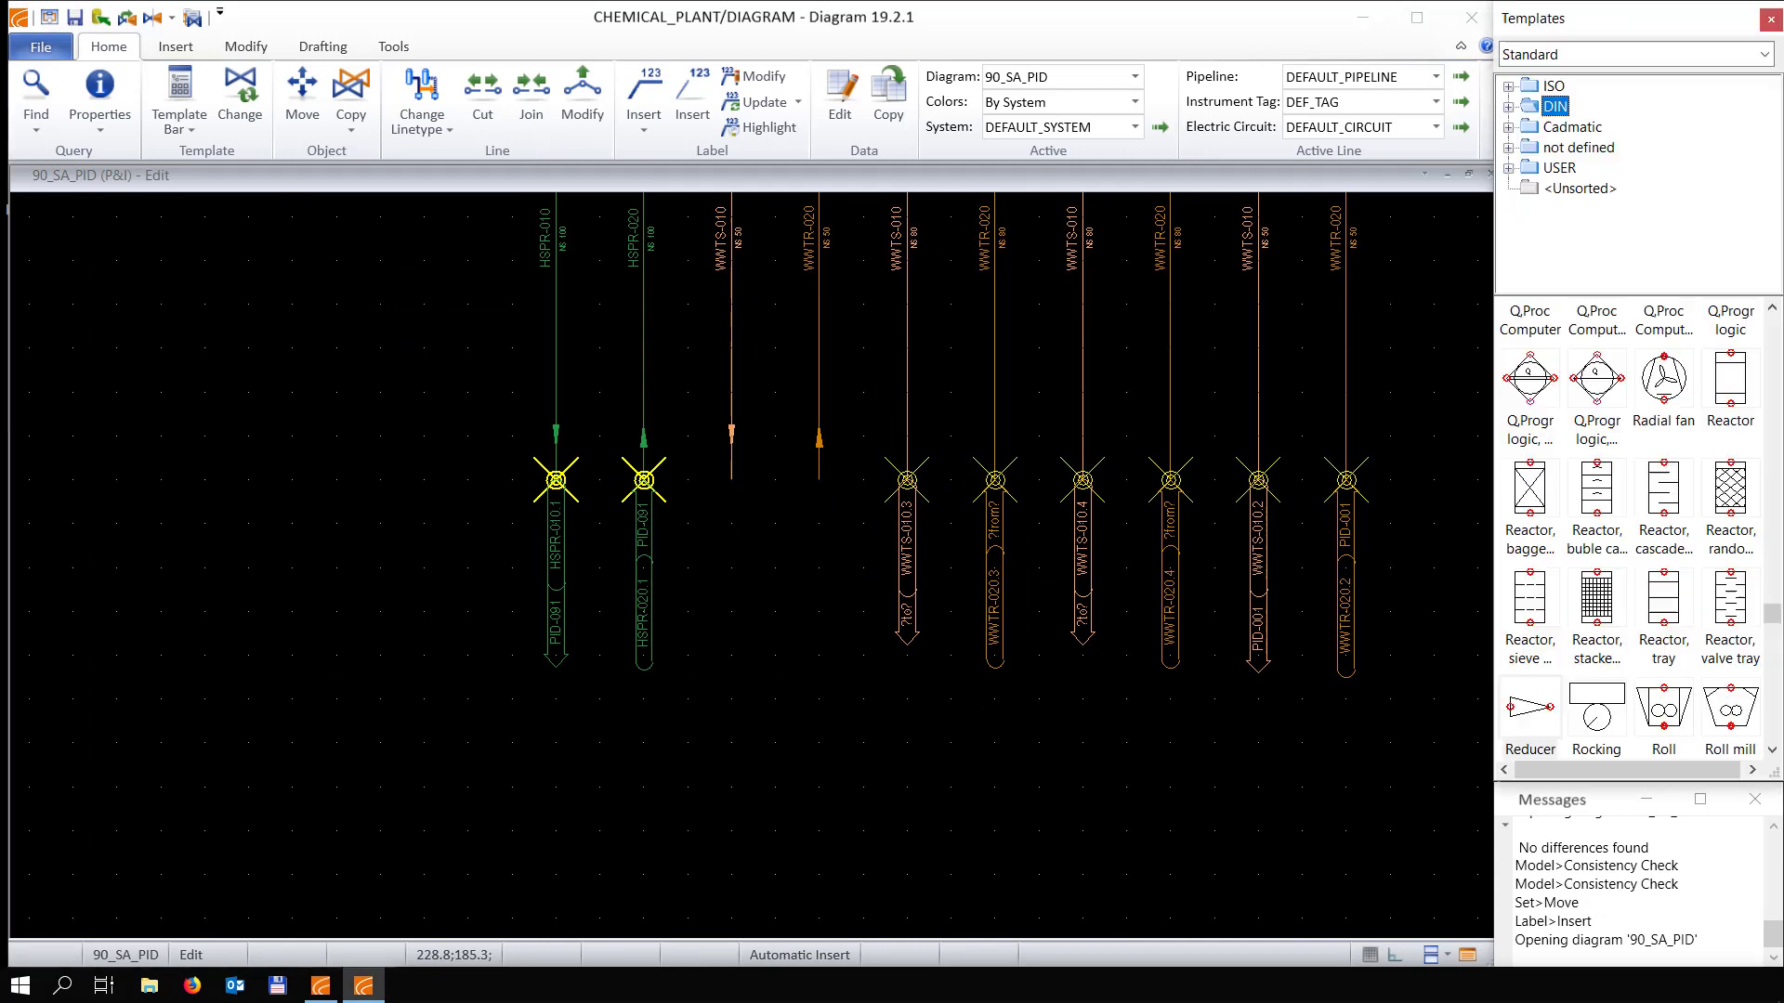
{"action": "left_click", "coordinate": [1135, 76]}
{"action": "left_click", "coordinate": [1010, 110]}
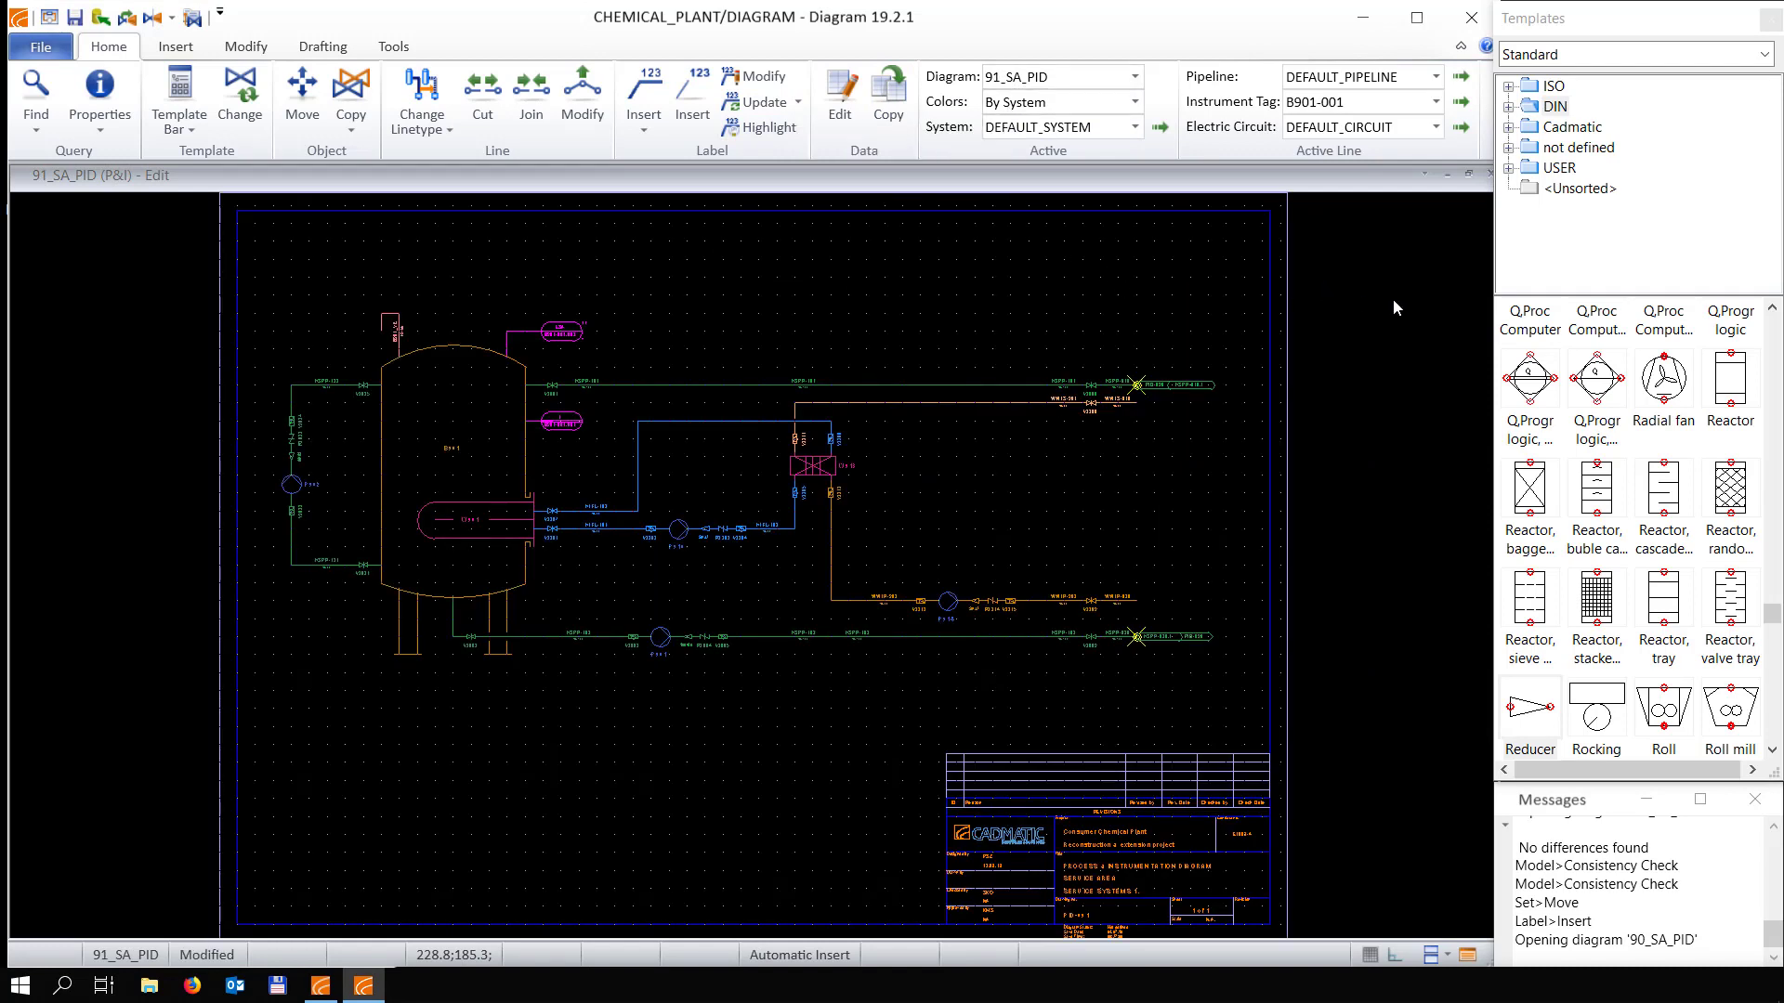
Insert a new In Connector from the USER connector templates at the open end of pipeline WWTS-010
{"action": "left_click", "coordinate": [1511, 168]}
{"action": "left_click", "coordinate": [1595, 248]}
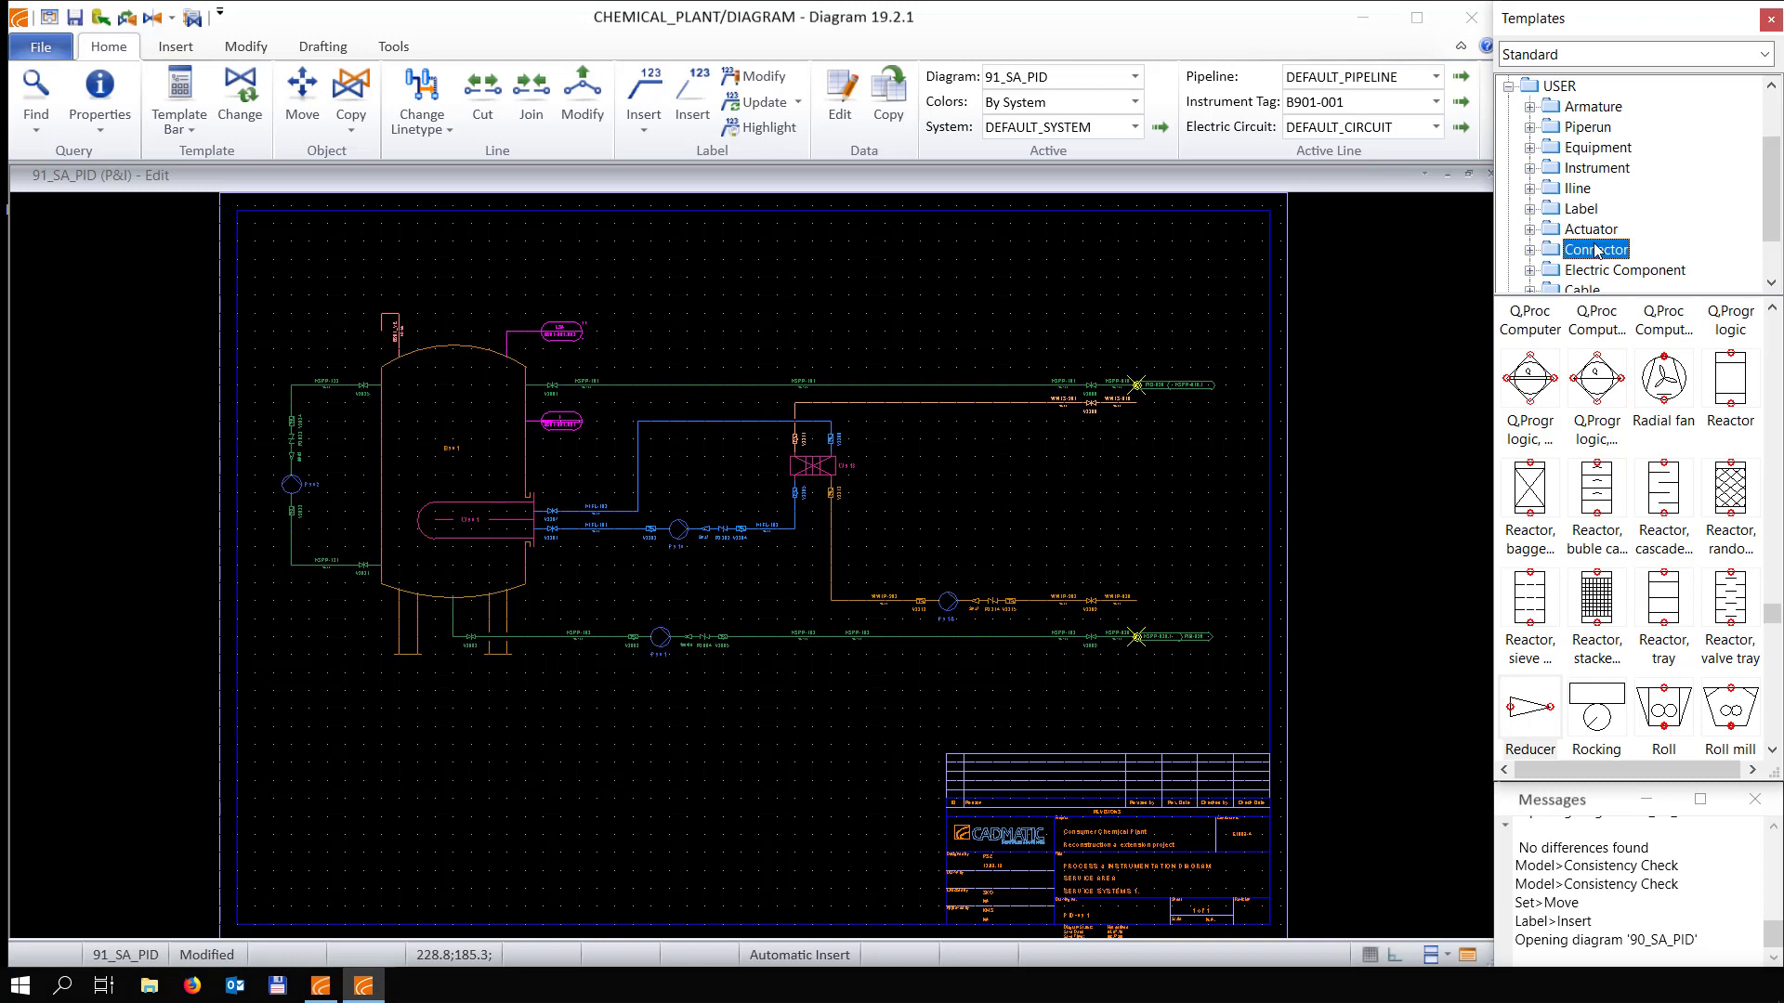
{"action": "double_click", "coordinate": [1541, 351]}
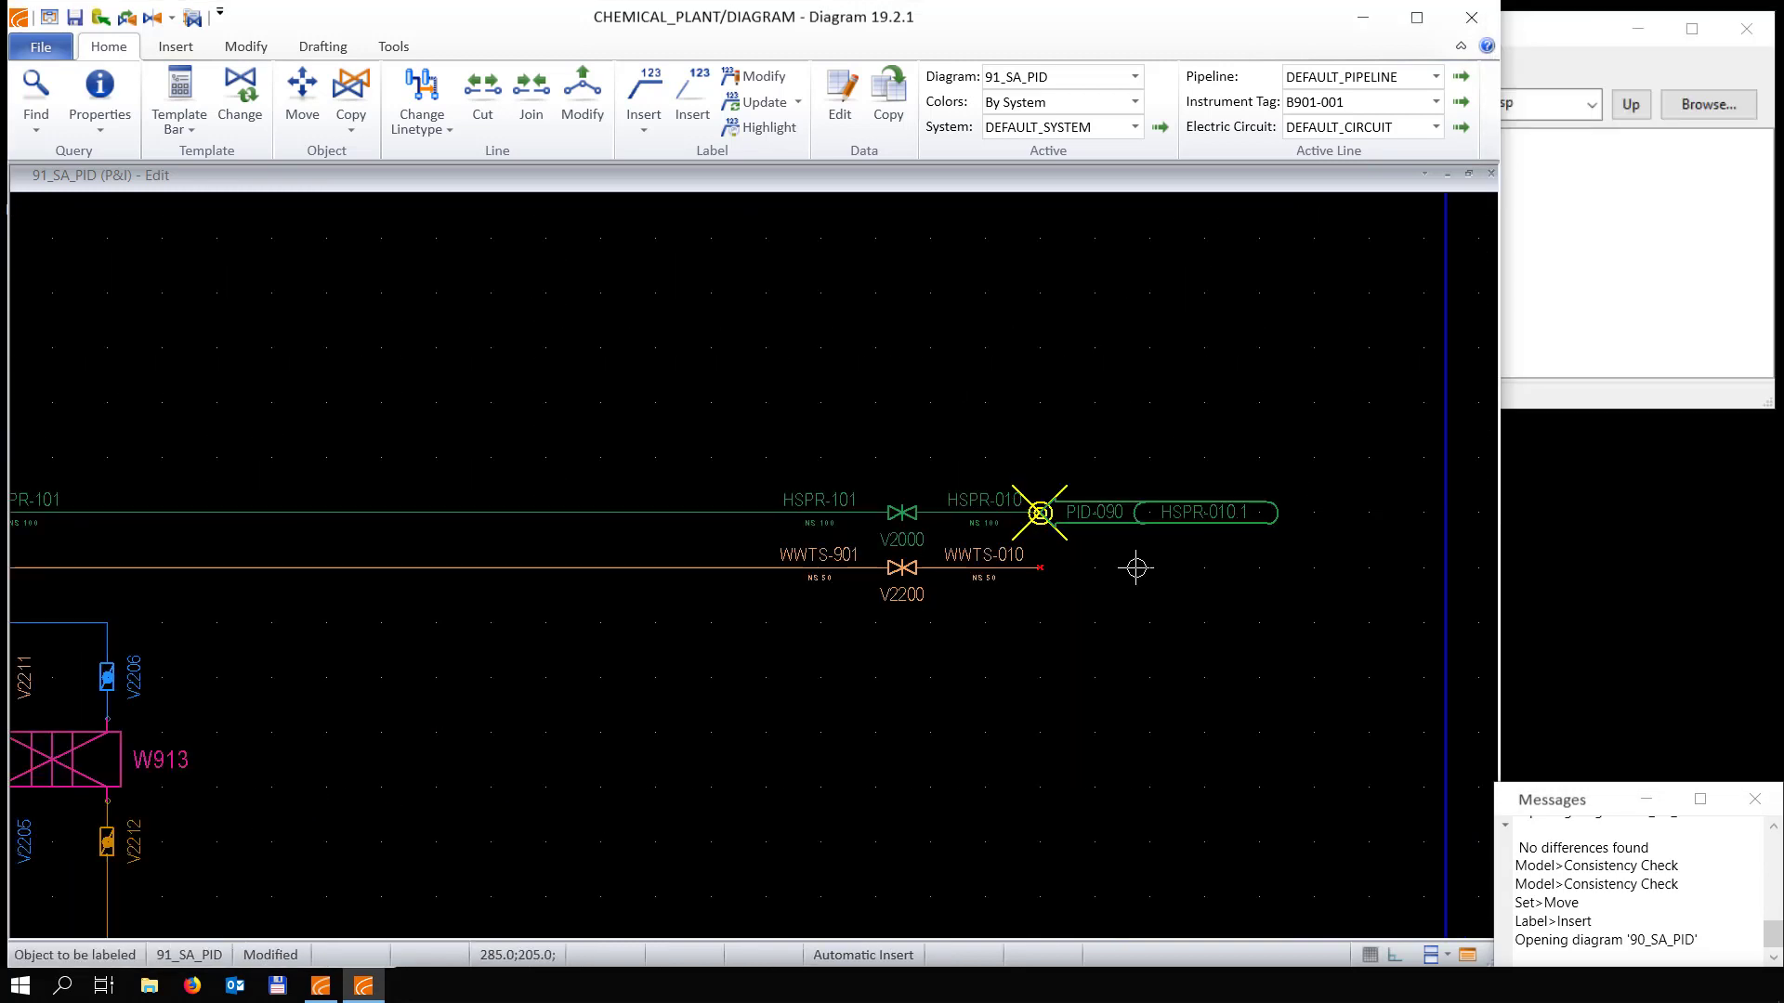
{"action": "scroll", "coordinate": [1134, 566], "scroll_direction": "up", "scroll_amount": 3}
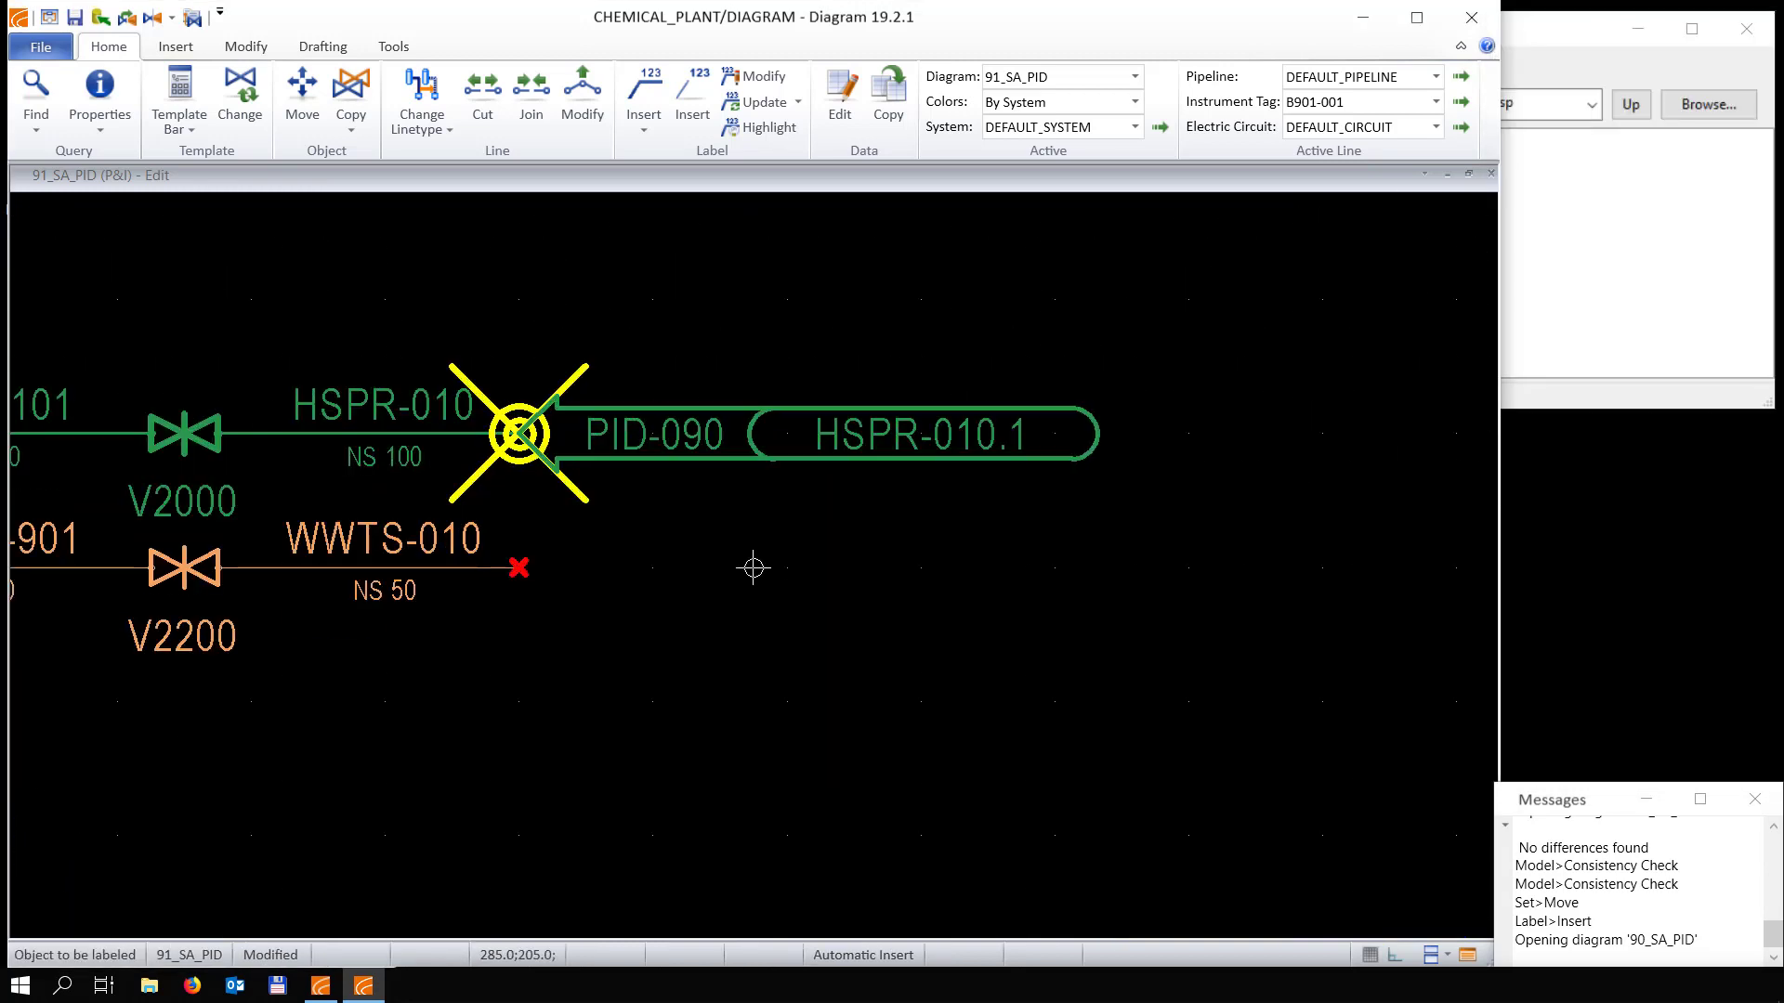
{"action": "left_click", "coordinate": [519, 567]}
{"action": "left_click", "coordinate": [518, 569]}
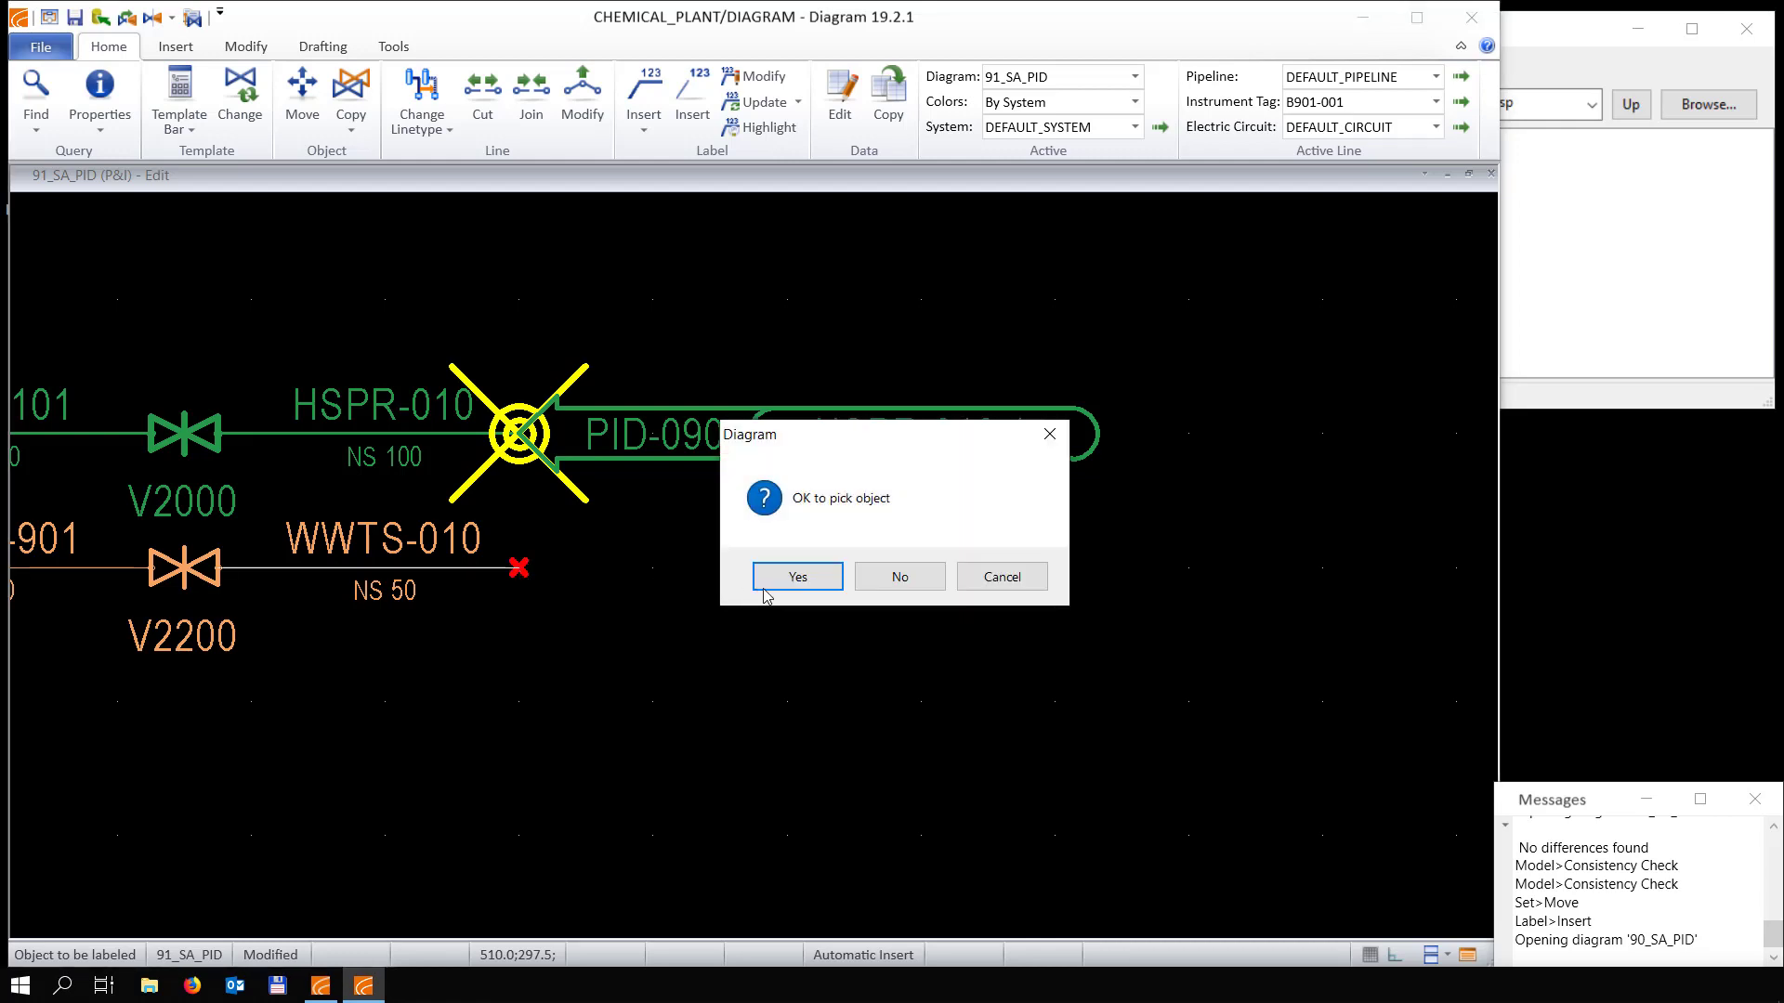
{"action": "left_click", "coordinate": [796, 578]}
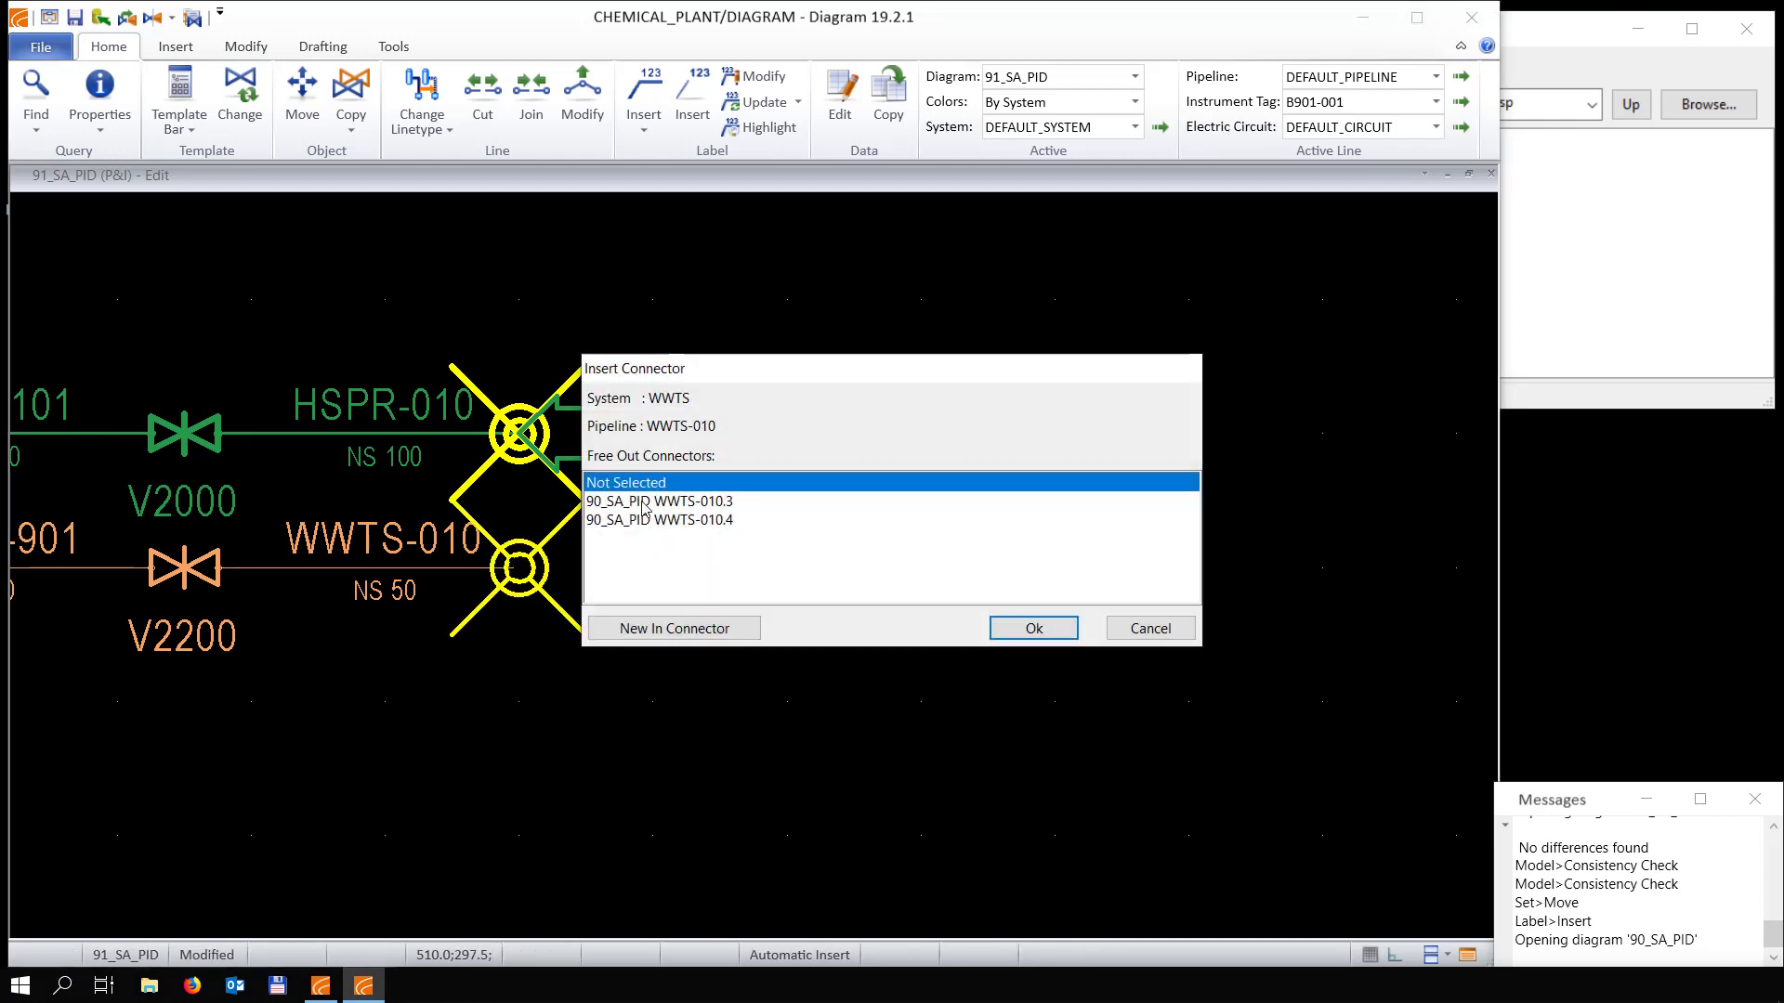
{"action": "left_click", "coordinate": [662, 628]}
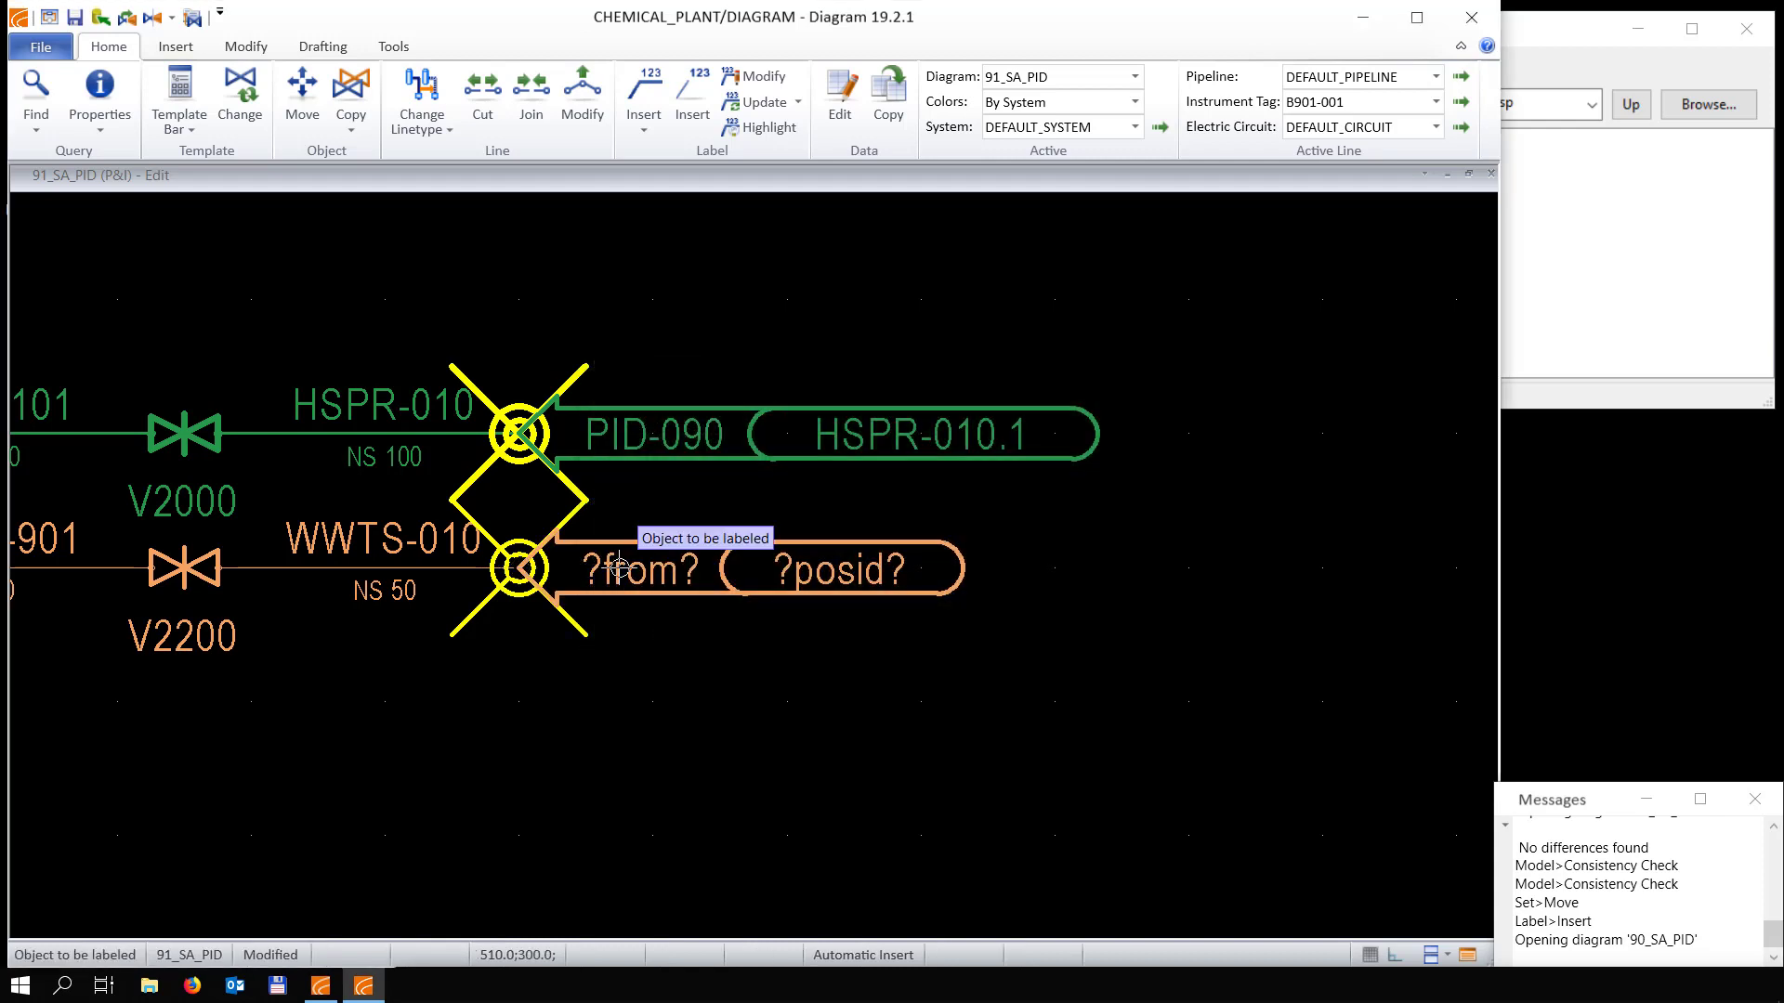
{"action": "key", "text": "Escape"}
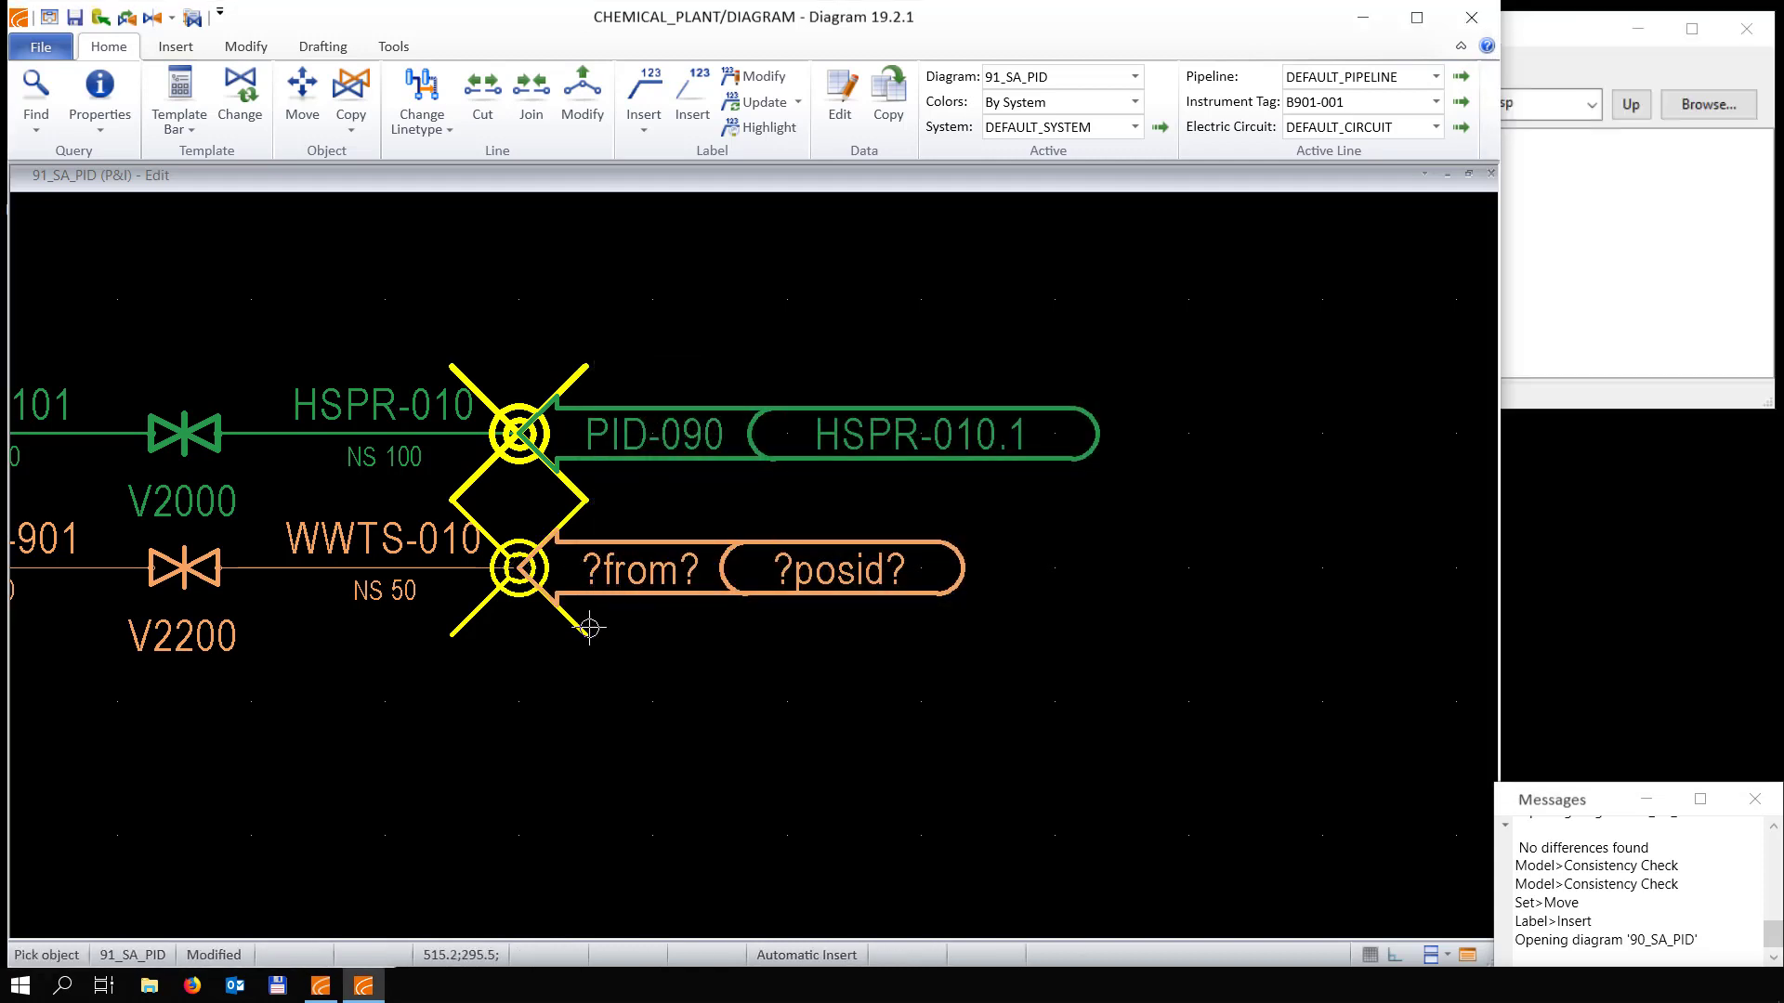
Set the PosId of the new WWTS-010 connector to WWTS-010.1
{"action": "right_click", "coordinate": [518, 602]}
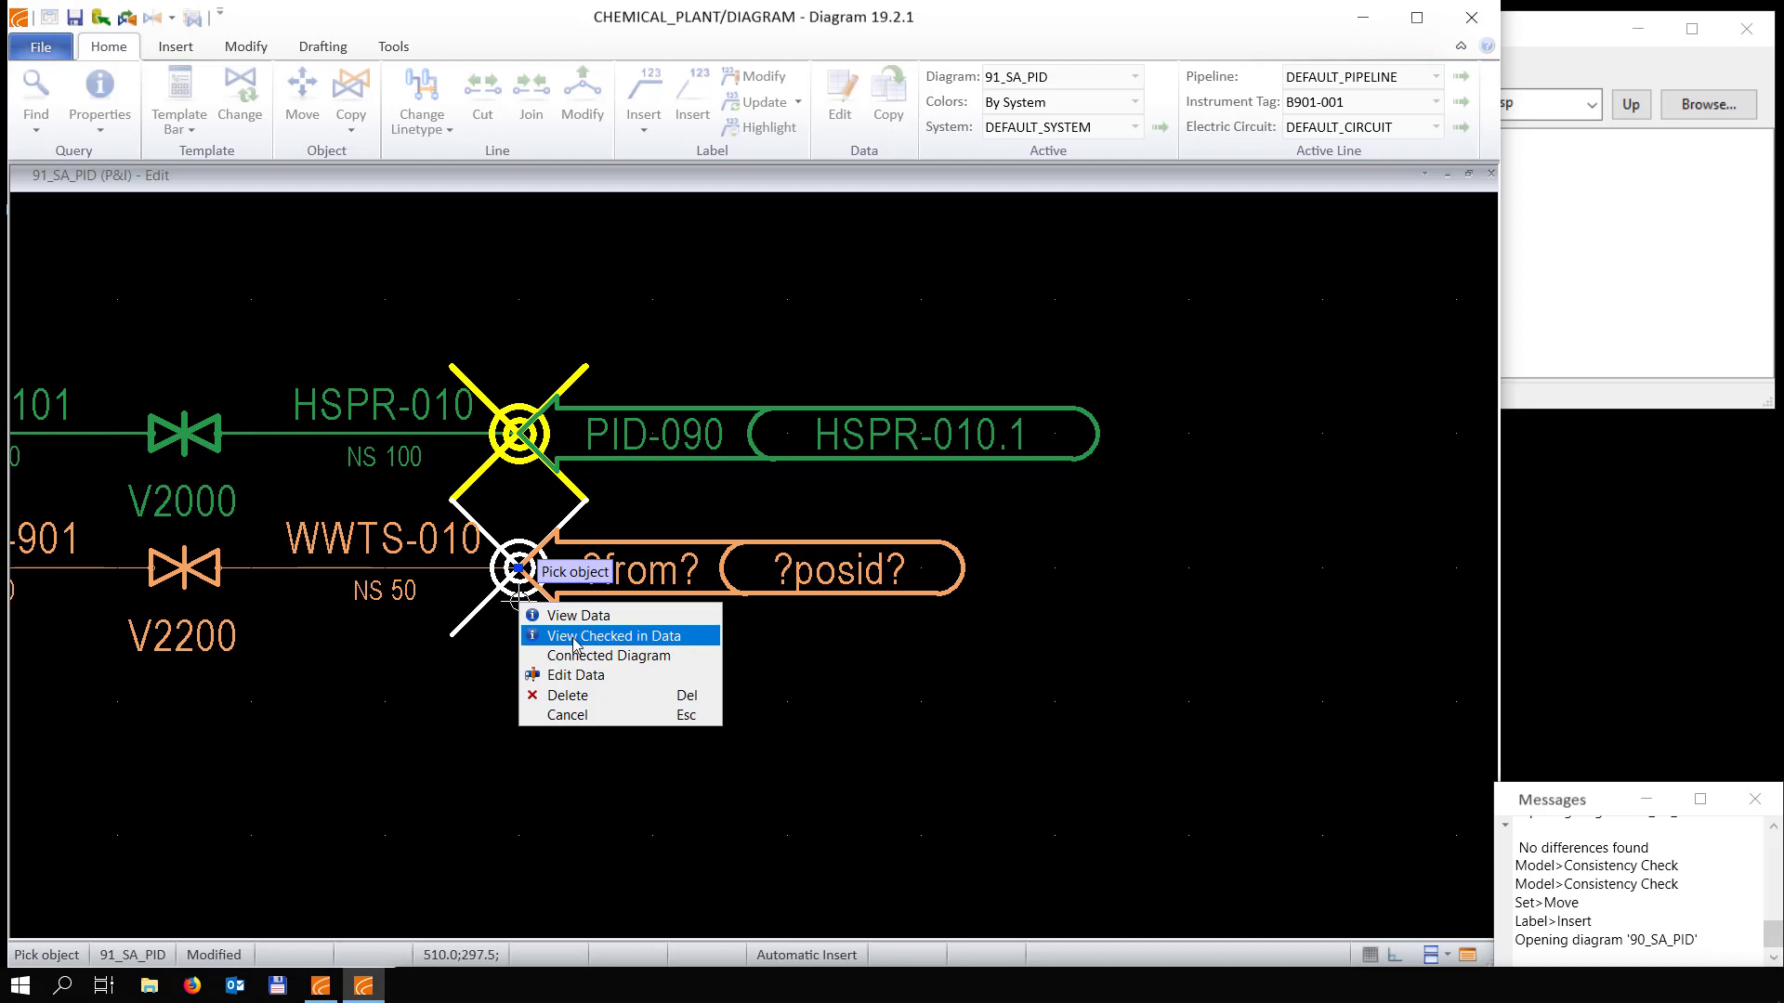
{"action": "left_click", "coordinate": [576, 675]}
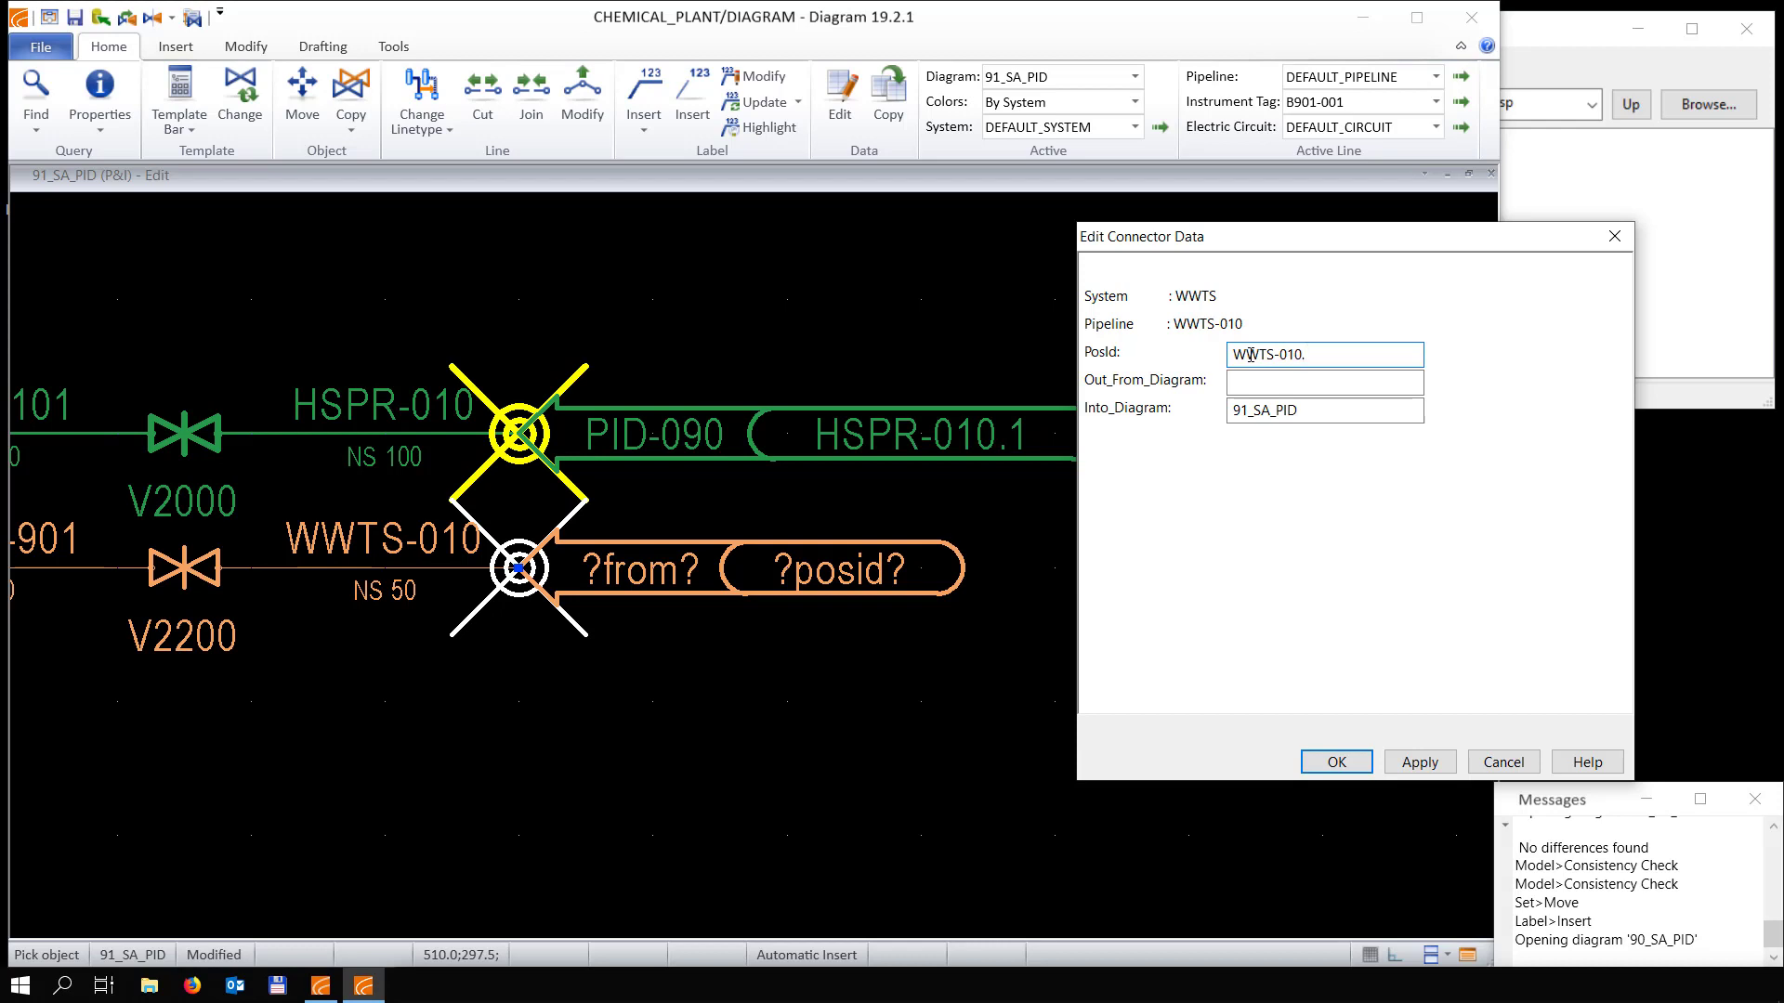
{"action": "key", "text": "Return"}
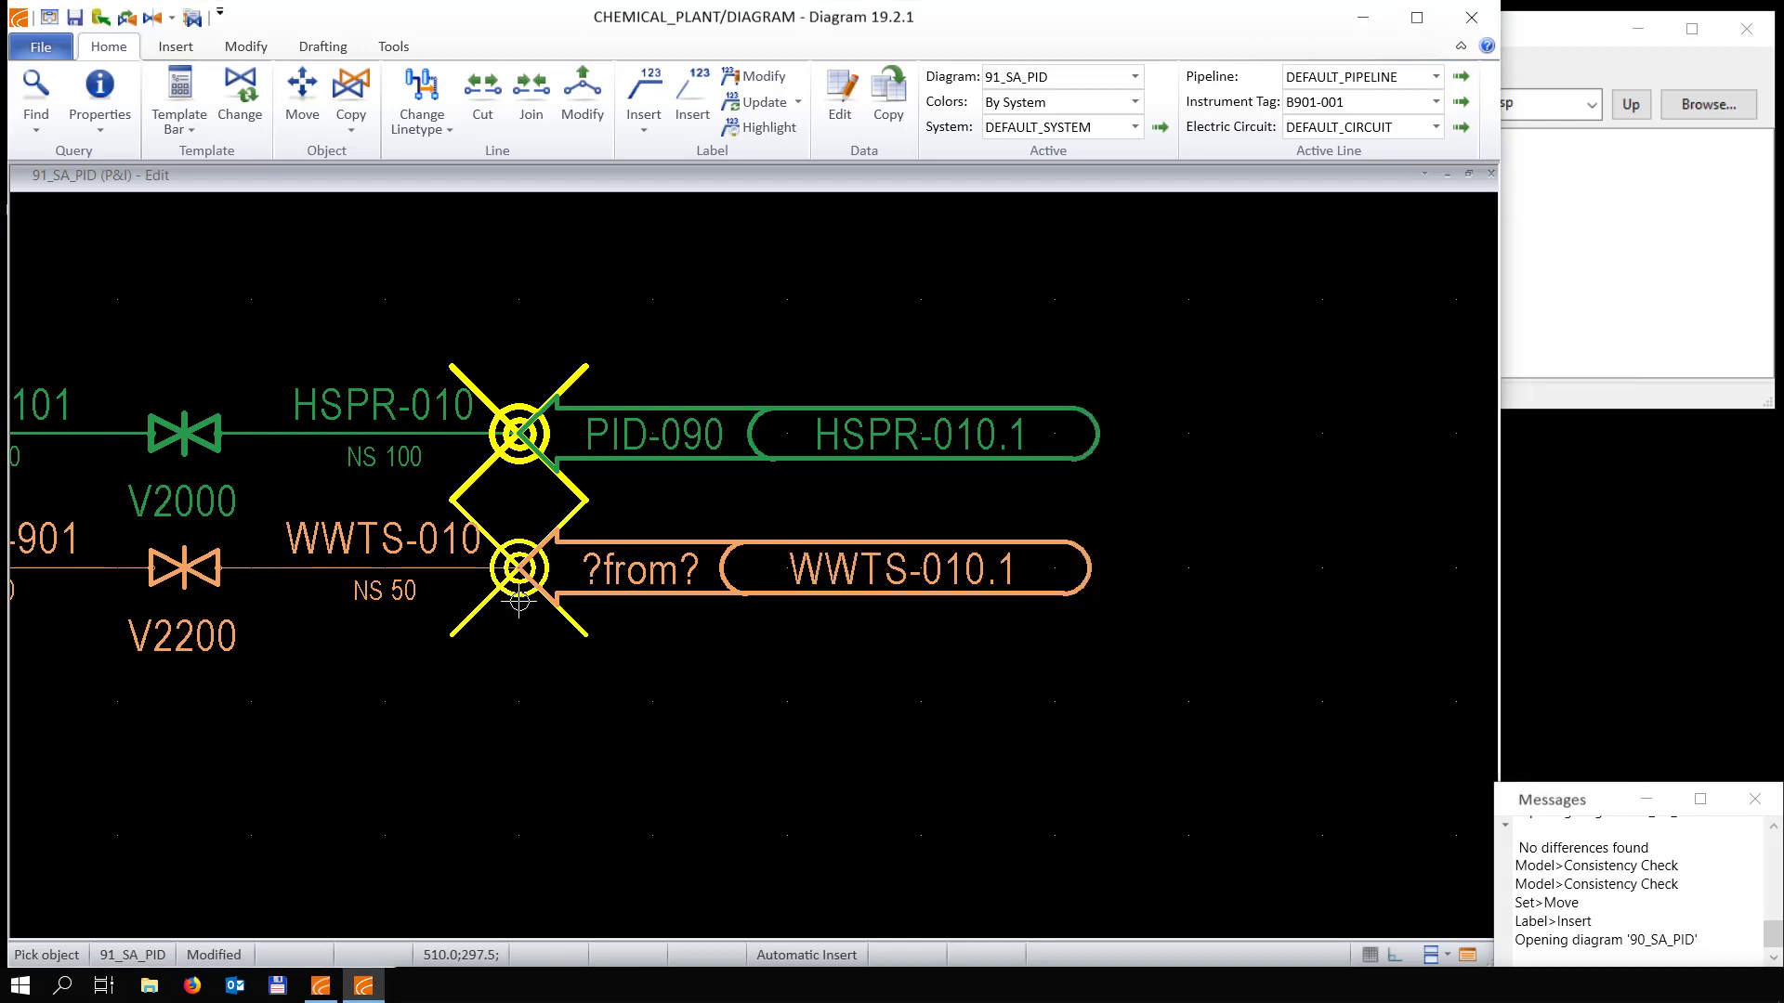
{"action": "scroll", "coordinate": [517, 632], "scroll_direction": "down", "scroll_amount": 5}
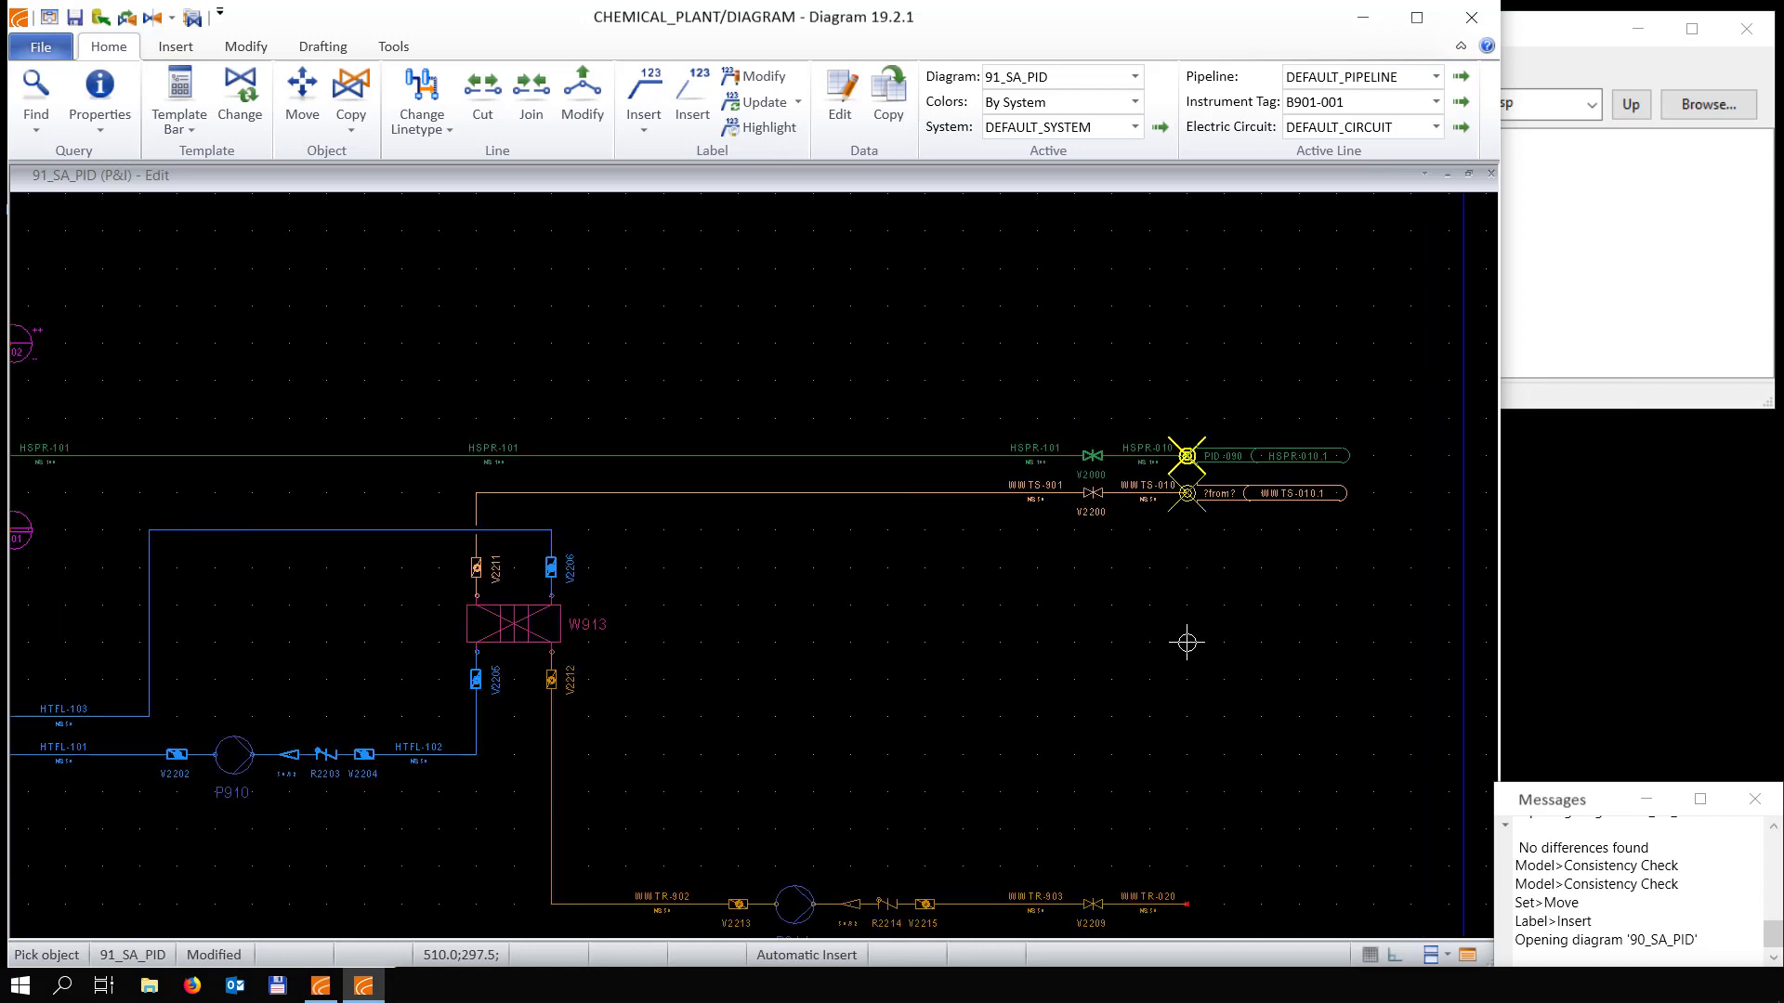
Insert a new Out Connector at the open end of pipeline WWTR-020 after valve V2209
{"action": "scroll", "coordinate": [1187, 903], "scroll_direction": "up", "scroll_amount": 5}
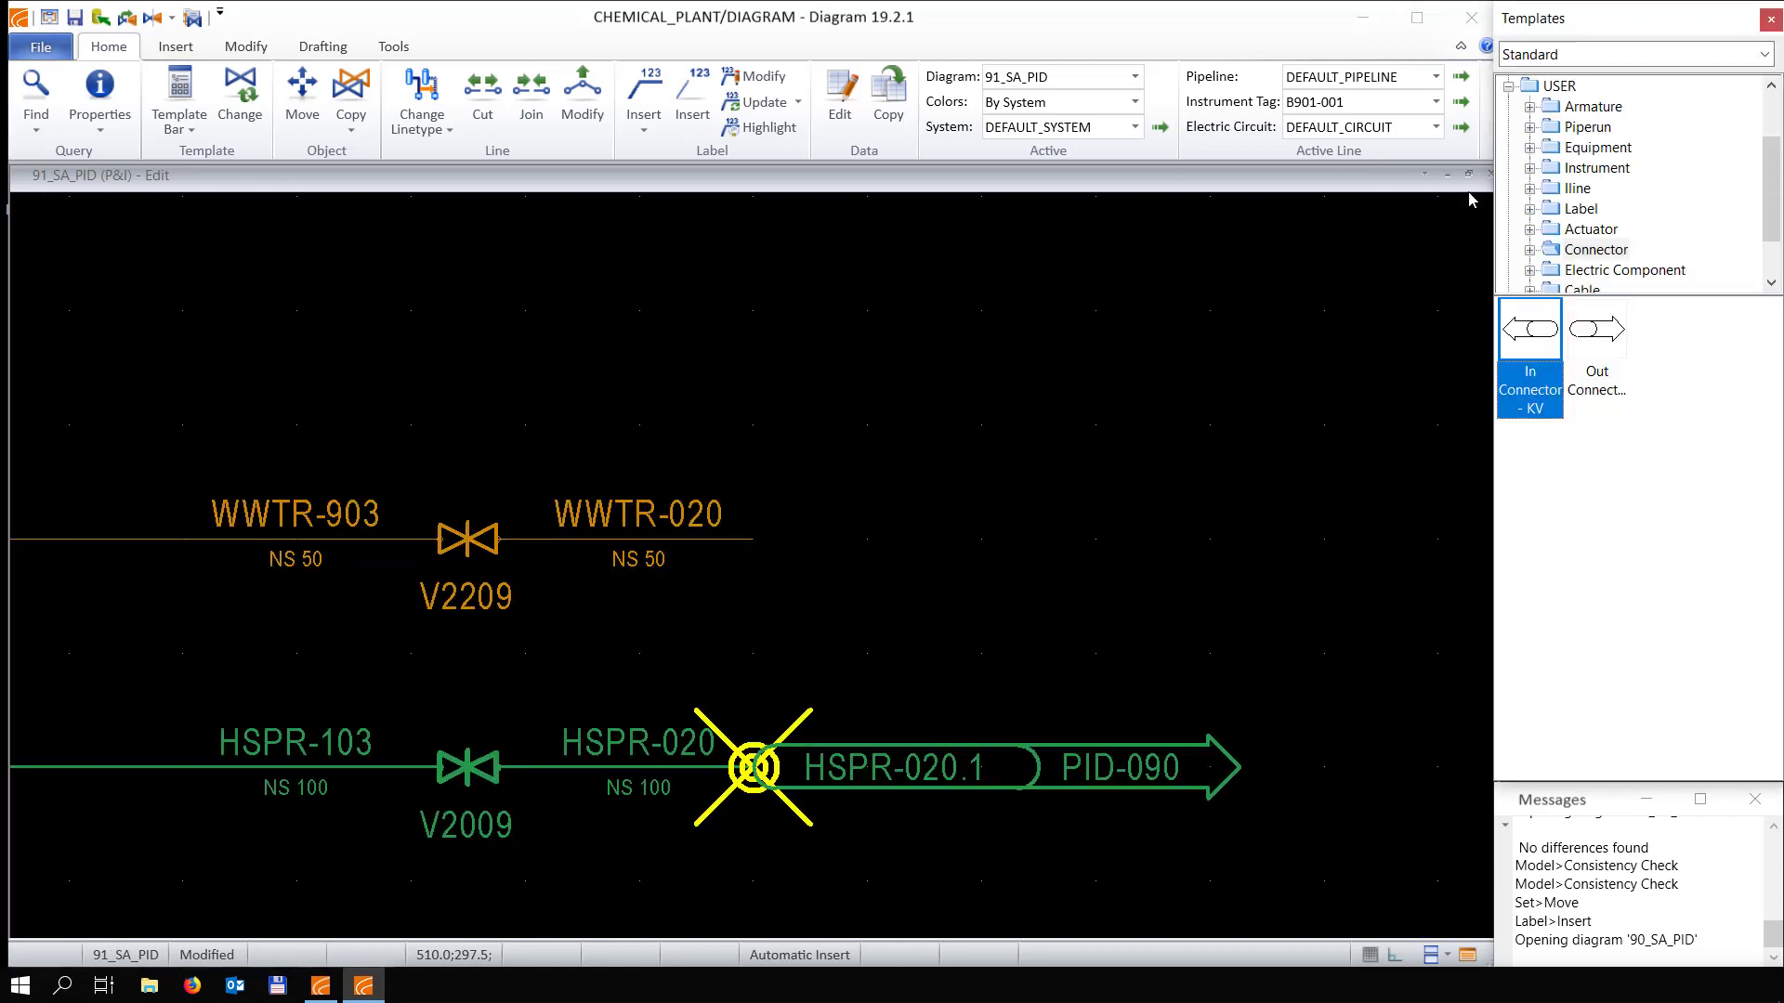
{"action": "left_click", "coordinate": [1598, 339]}
{"action": "left_click", "coordinate": [753, 539]}
{"action": "left_click", "coordinate": [779, 582]}
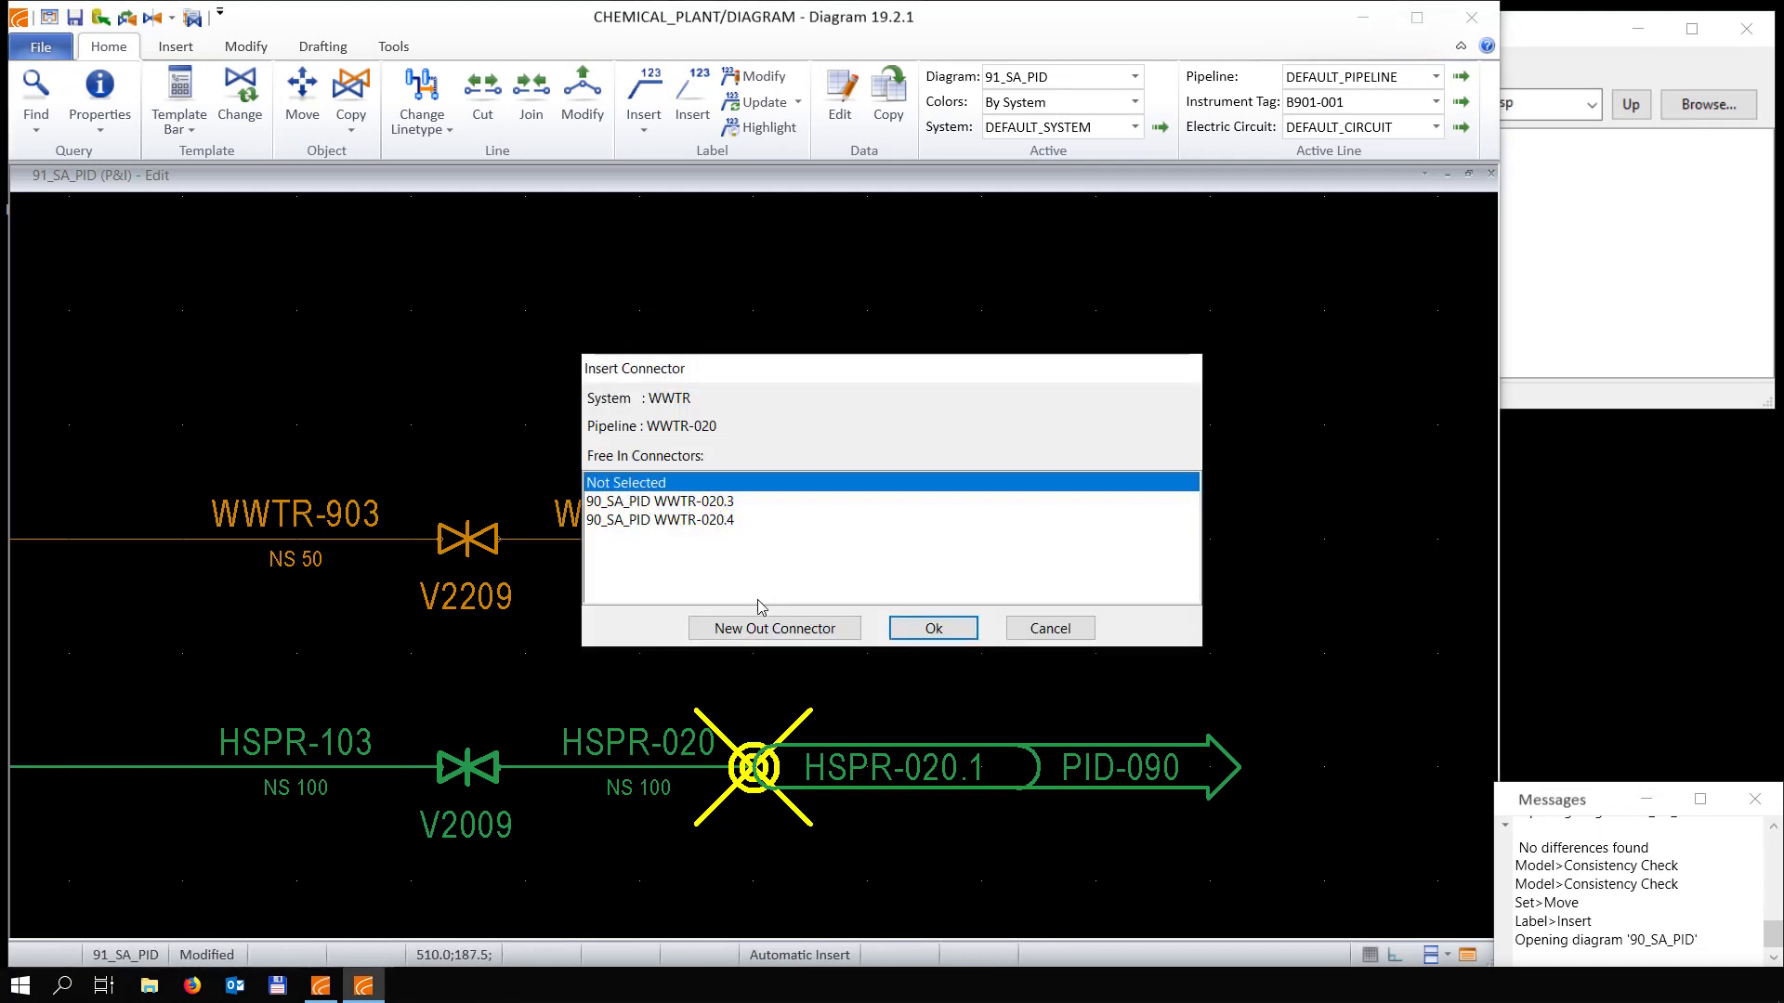
{"action": "left_click", "coordinate": [767, 629]}
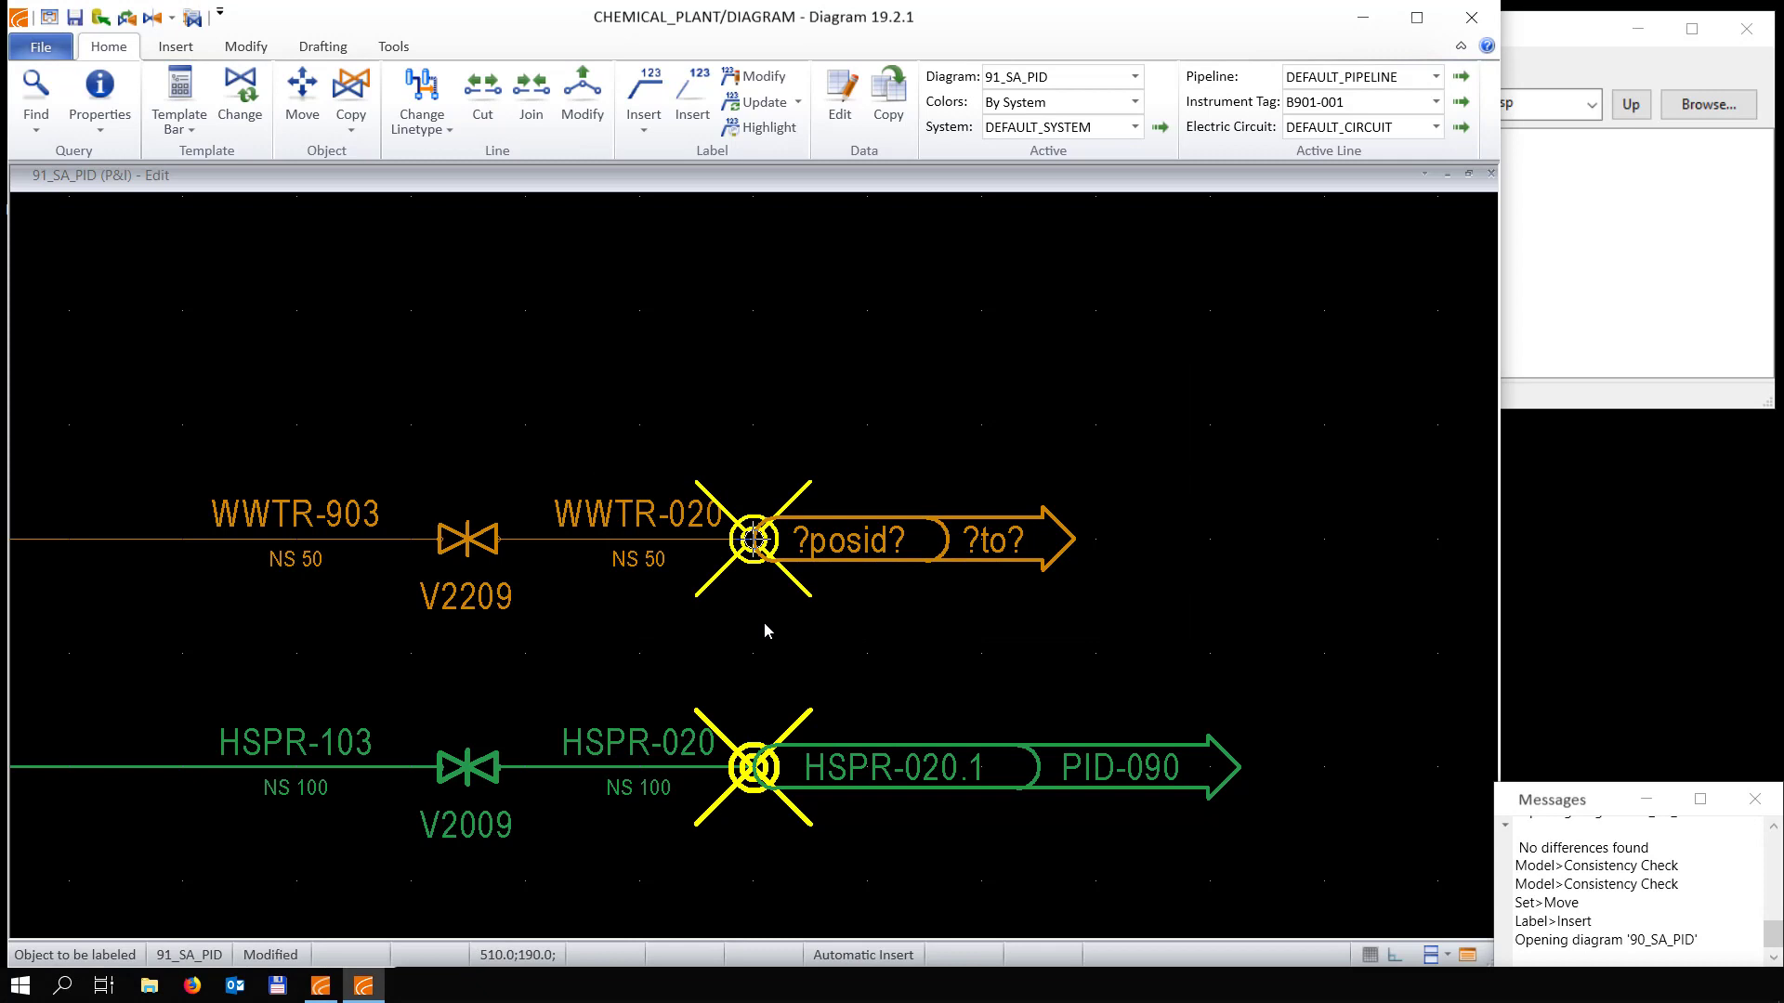
Set the PosId of the new WWTR-020 connector to WWTR-020.1
{"action": "right_click", "coordinate": [754, 541]}
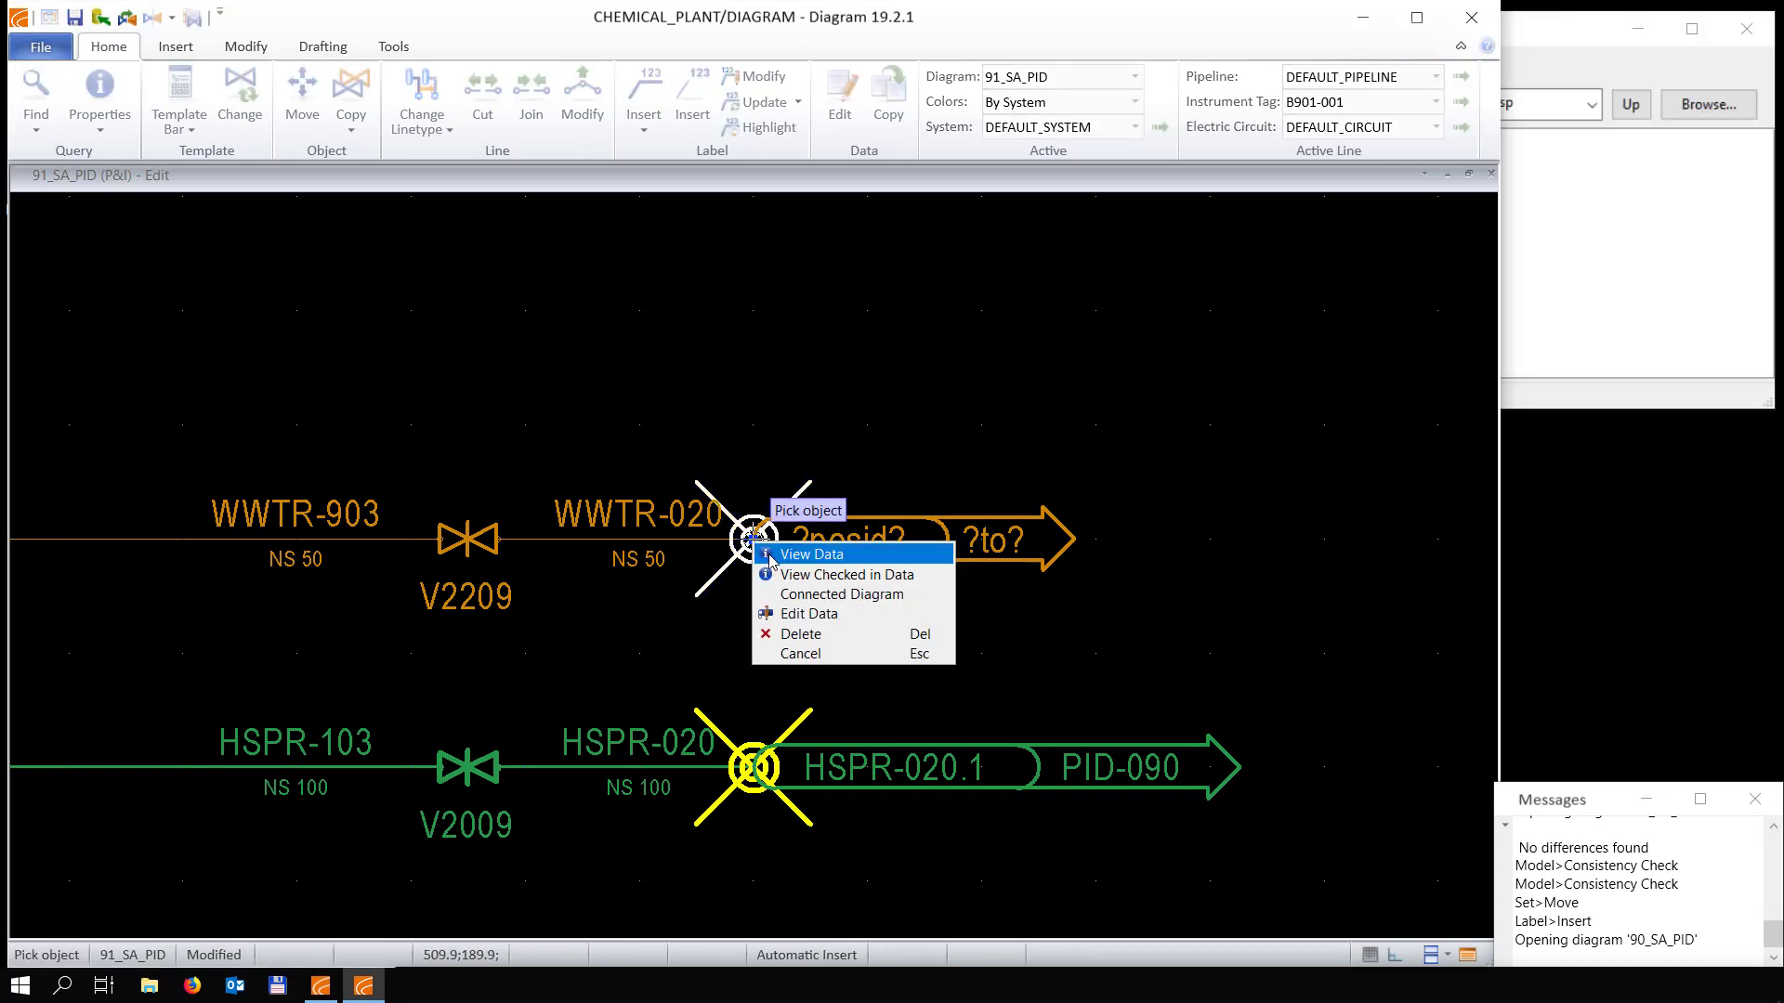
{"action": "left_click", "coordinate": [792, 614]}
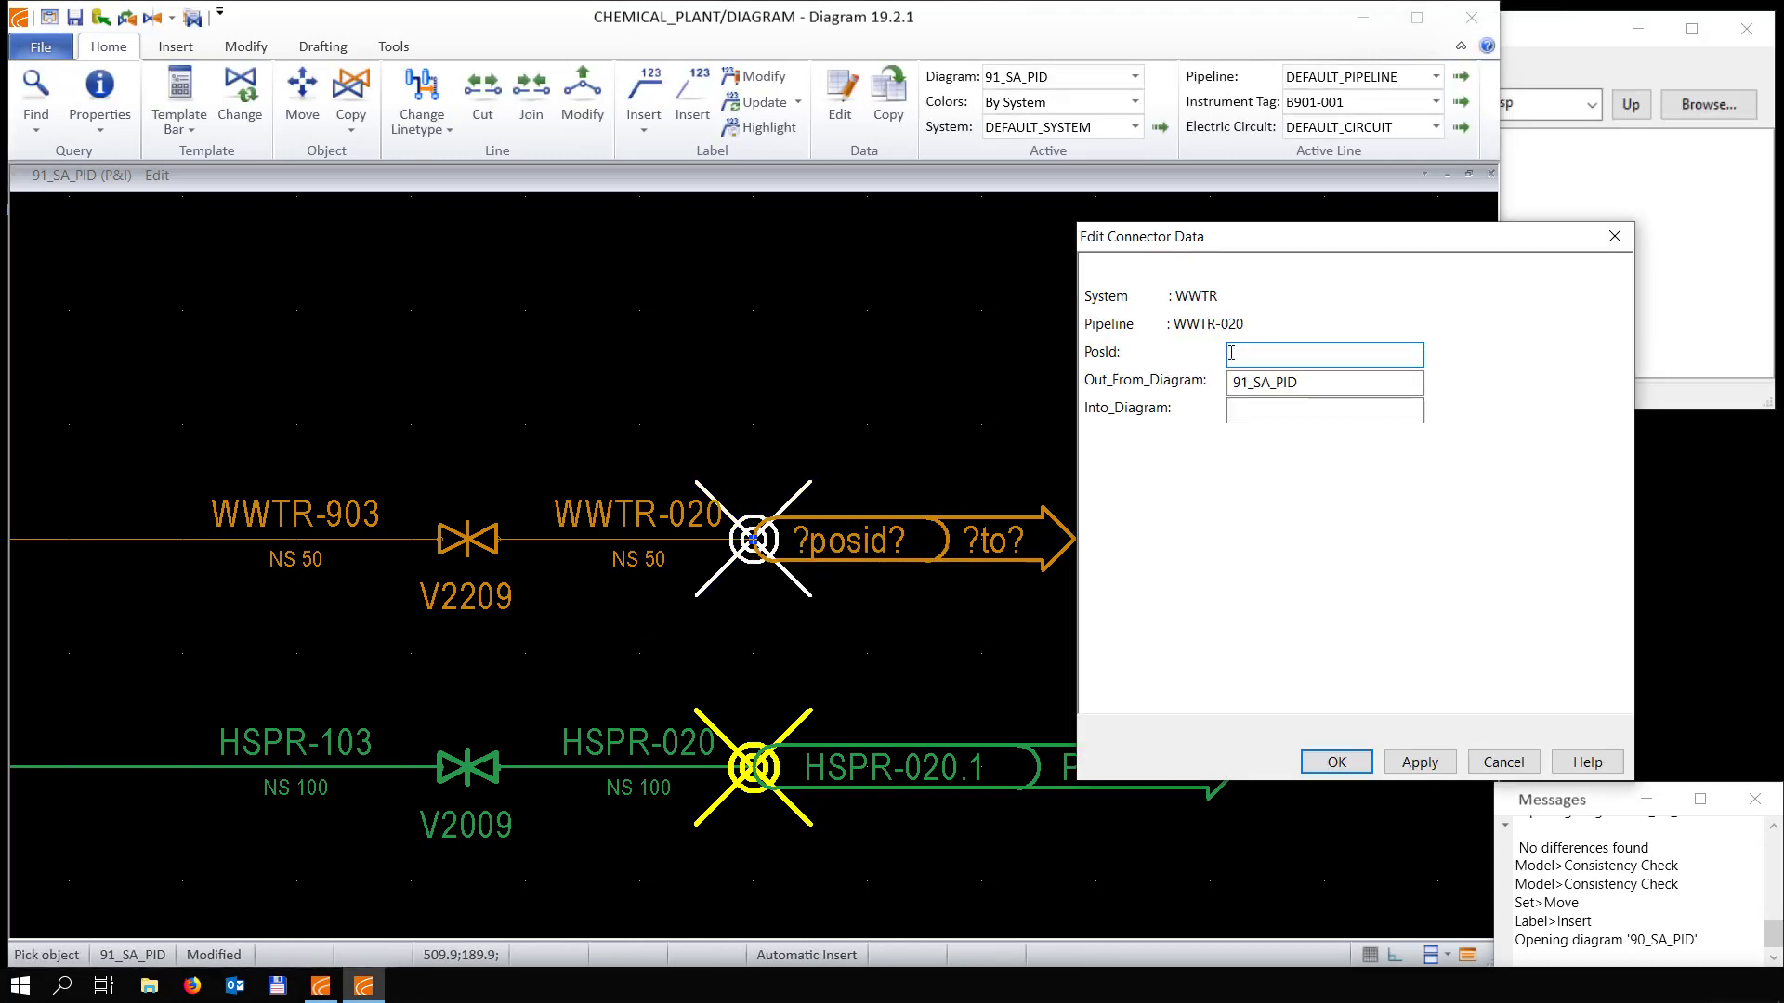
{"action": "right_click", "coordinate": [1228, 349]}
{"action": "left_click", "coordinate": [1326, 790]}
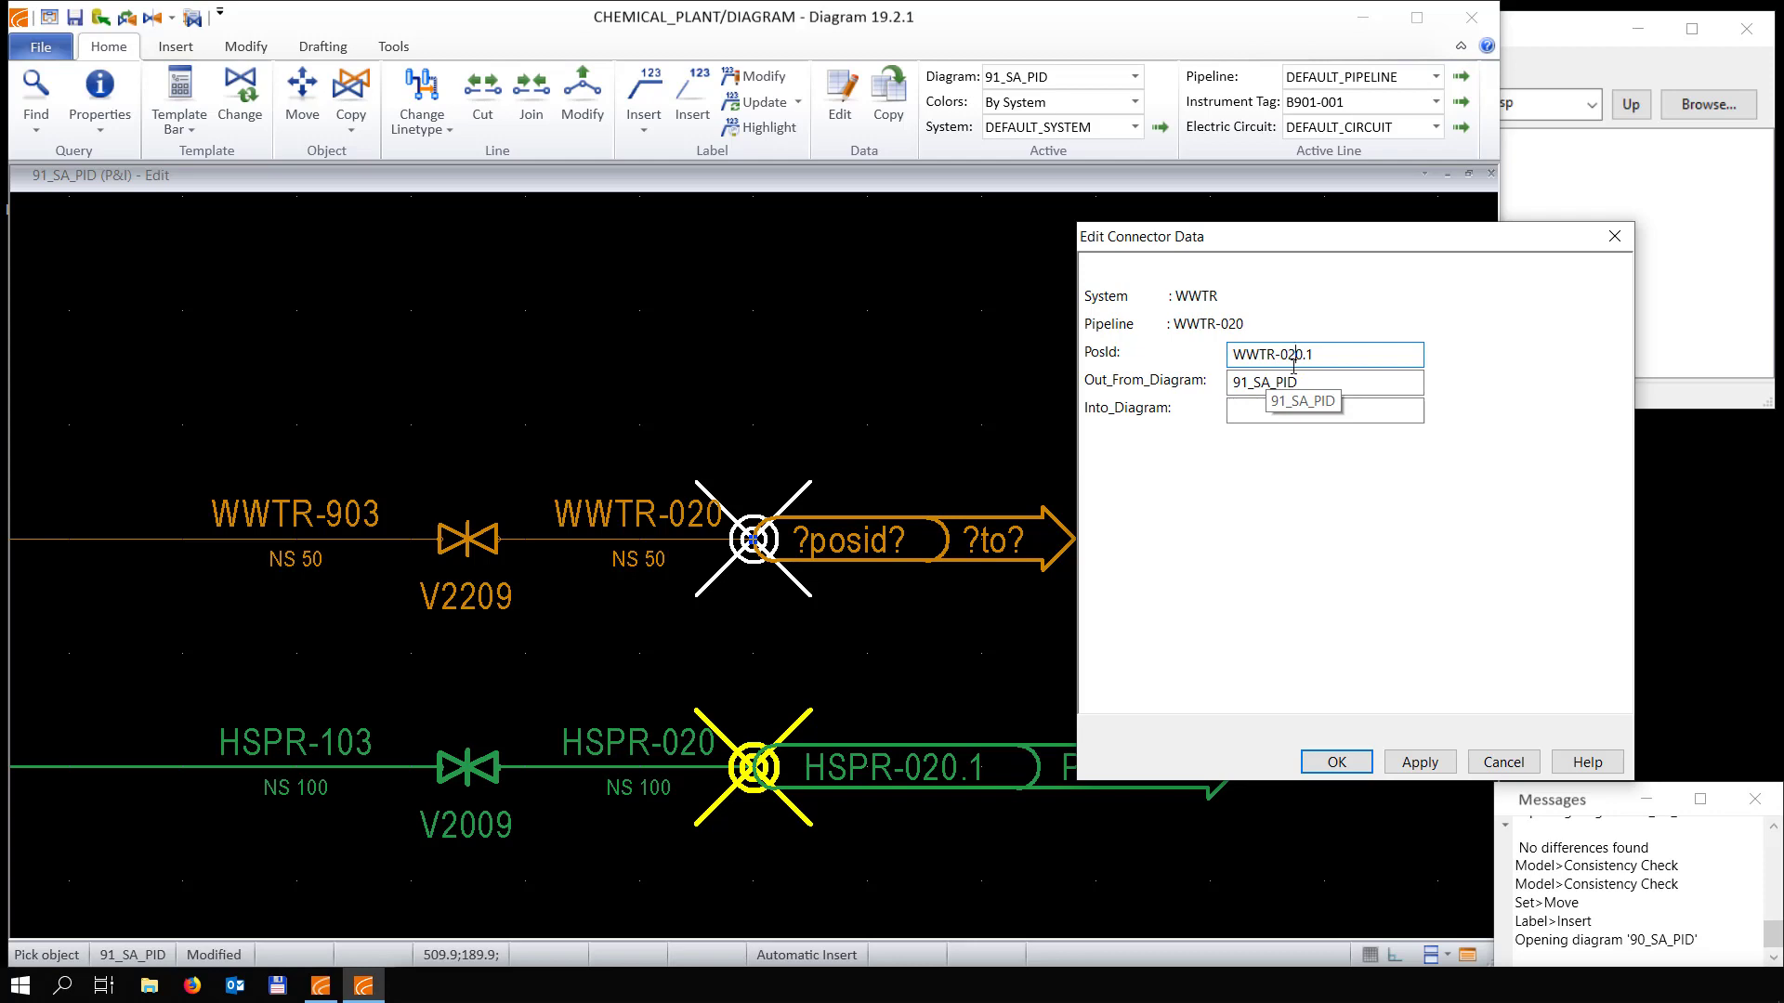
{"action": "left_click", "coordinate": [1336, 762]}
{"action": "scroll", "coordinate": [668, 397], "scroll_direction": "down", "scroll_amount": 5}
{"action": "middle_click_drag", "start_coordinate": [668, 397], "coordinate": [1151, 541]}
{"action": "middle_click_drag", "start_coordinate": [1139, 339], "coordinate": [1051, 566]}
{"action": "scroll", "coordinate": [1050, 566], "scroll_direction": "up", "scroll_amount": 1}
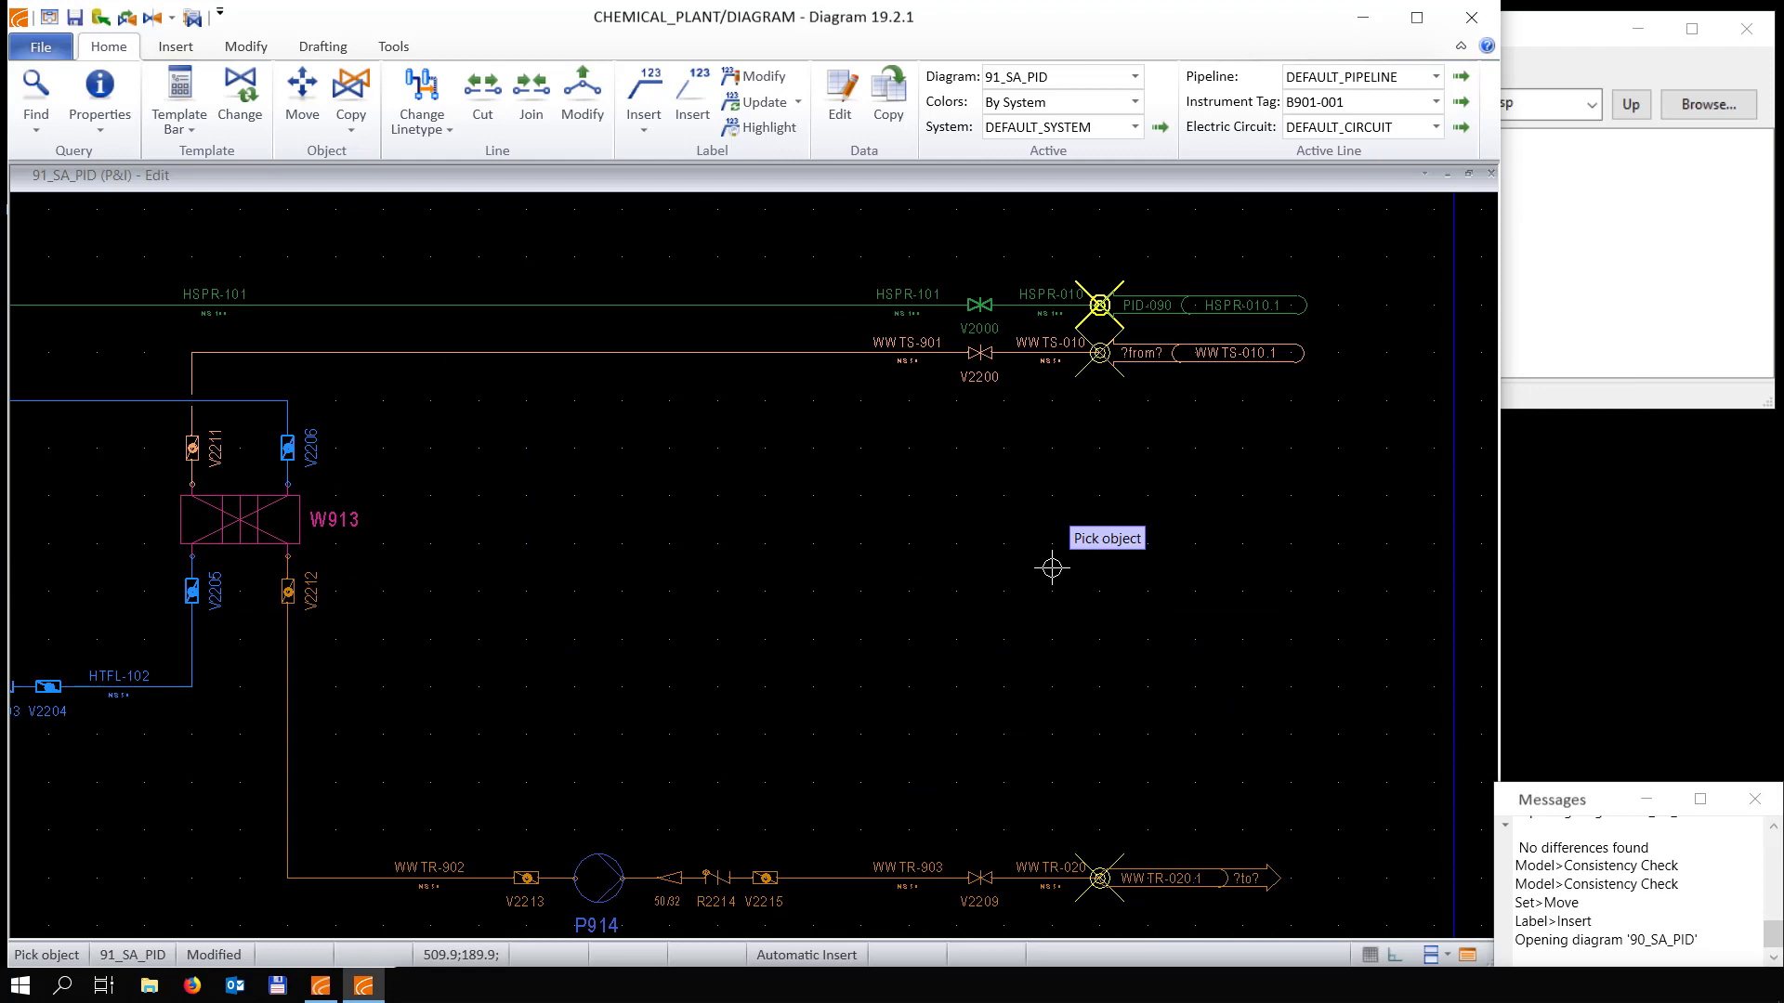
Update diagram 91_SA_PID to COS and switch to diagram 90_SA_PID
{"action": "key", "text": "Escape"}
{"action": "left_click", "coordinate": [100, 17]}
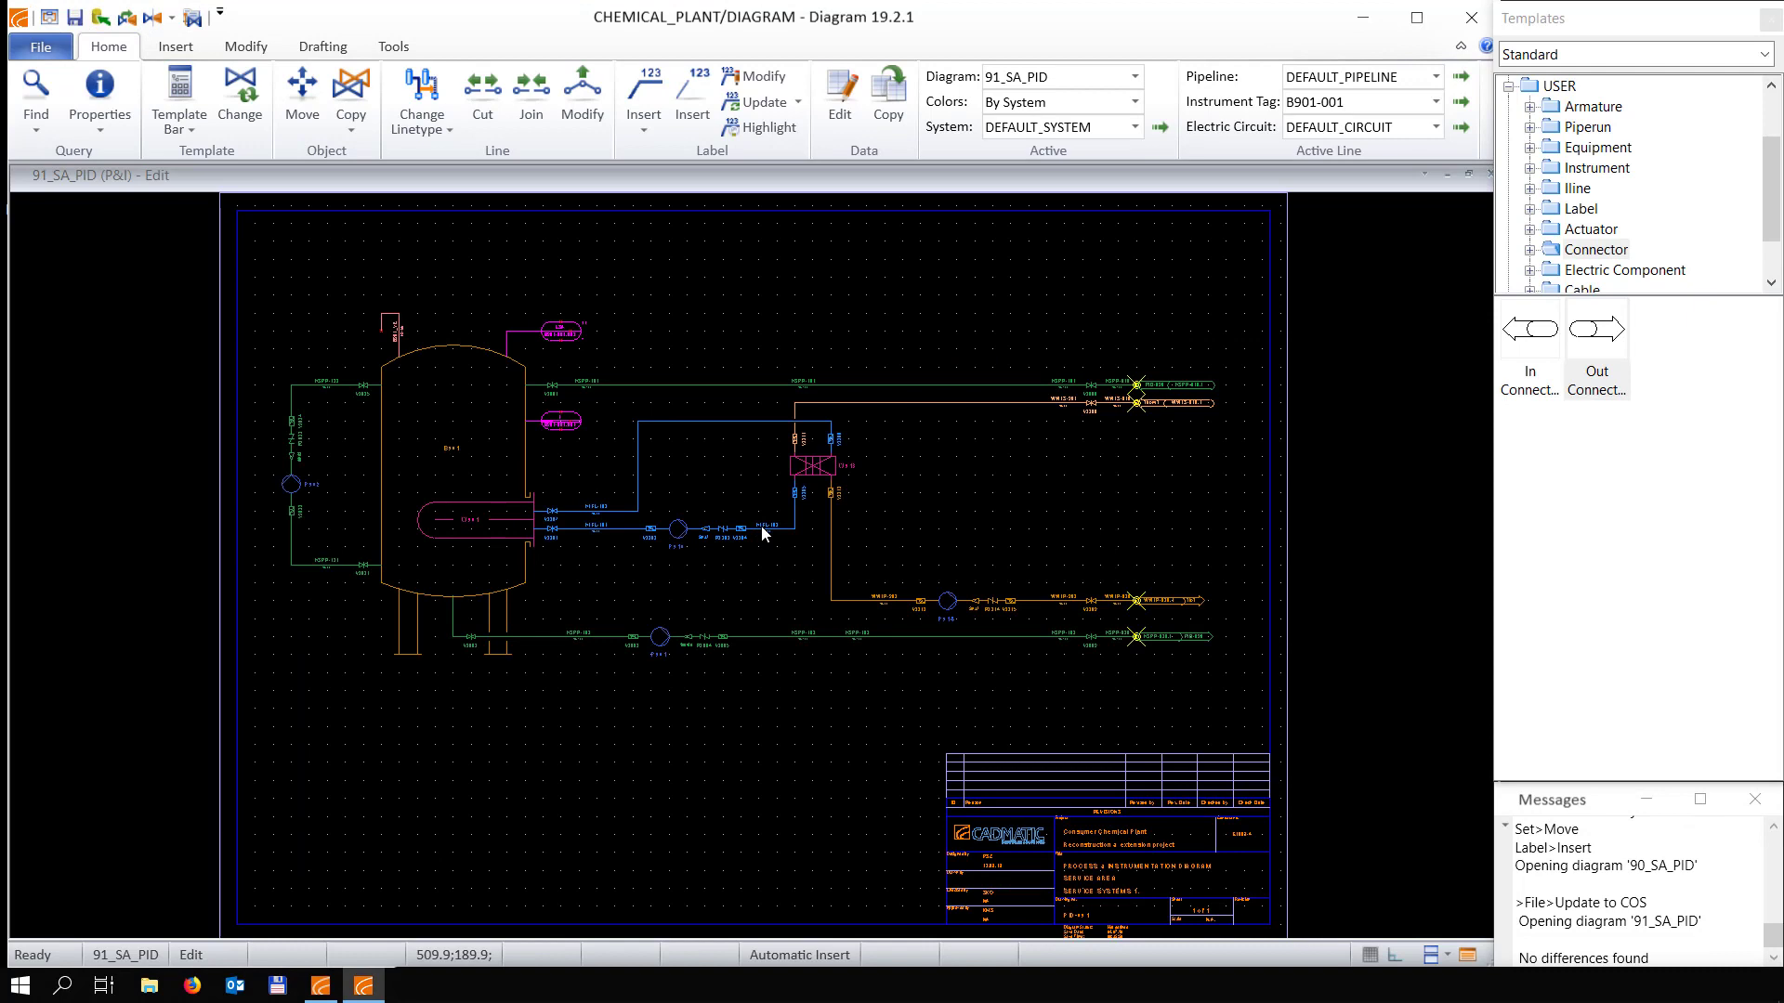
{"action": "left_click", "coordinate": [1048, 80]}
{"action": "left_click", "coordinate": [1032, 119]}
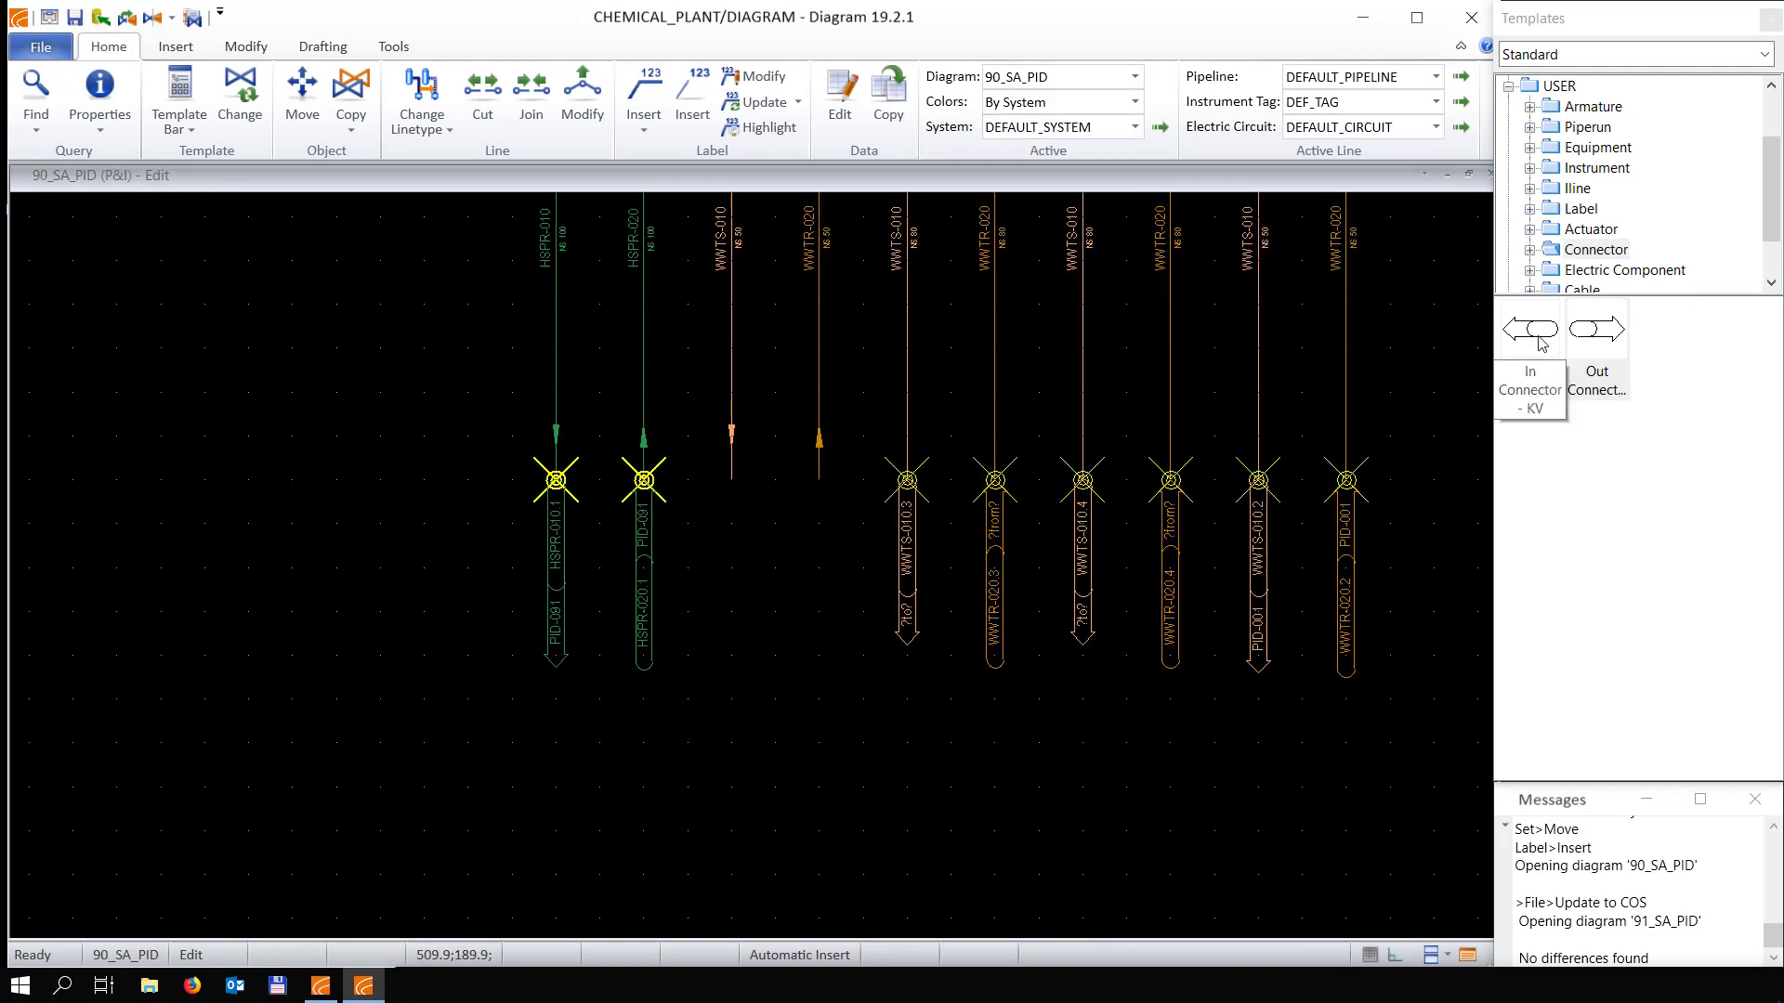
Insert an Out Connector at the open WWTS-010 branch end, linked to the free connector 91_SA_PID WWTS-010.1
{"action": "left_click", "coordinate": [1580, 340]}
{"action": "scroll", "coordinate": [693, 324], "scroll_direction": "up", "scroll_amount": 2}
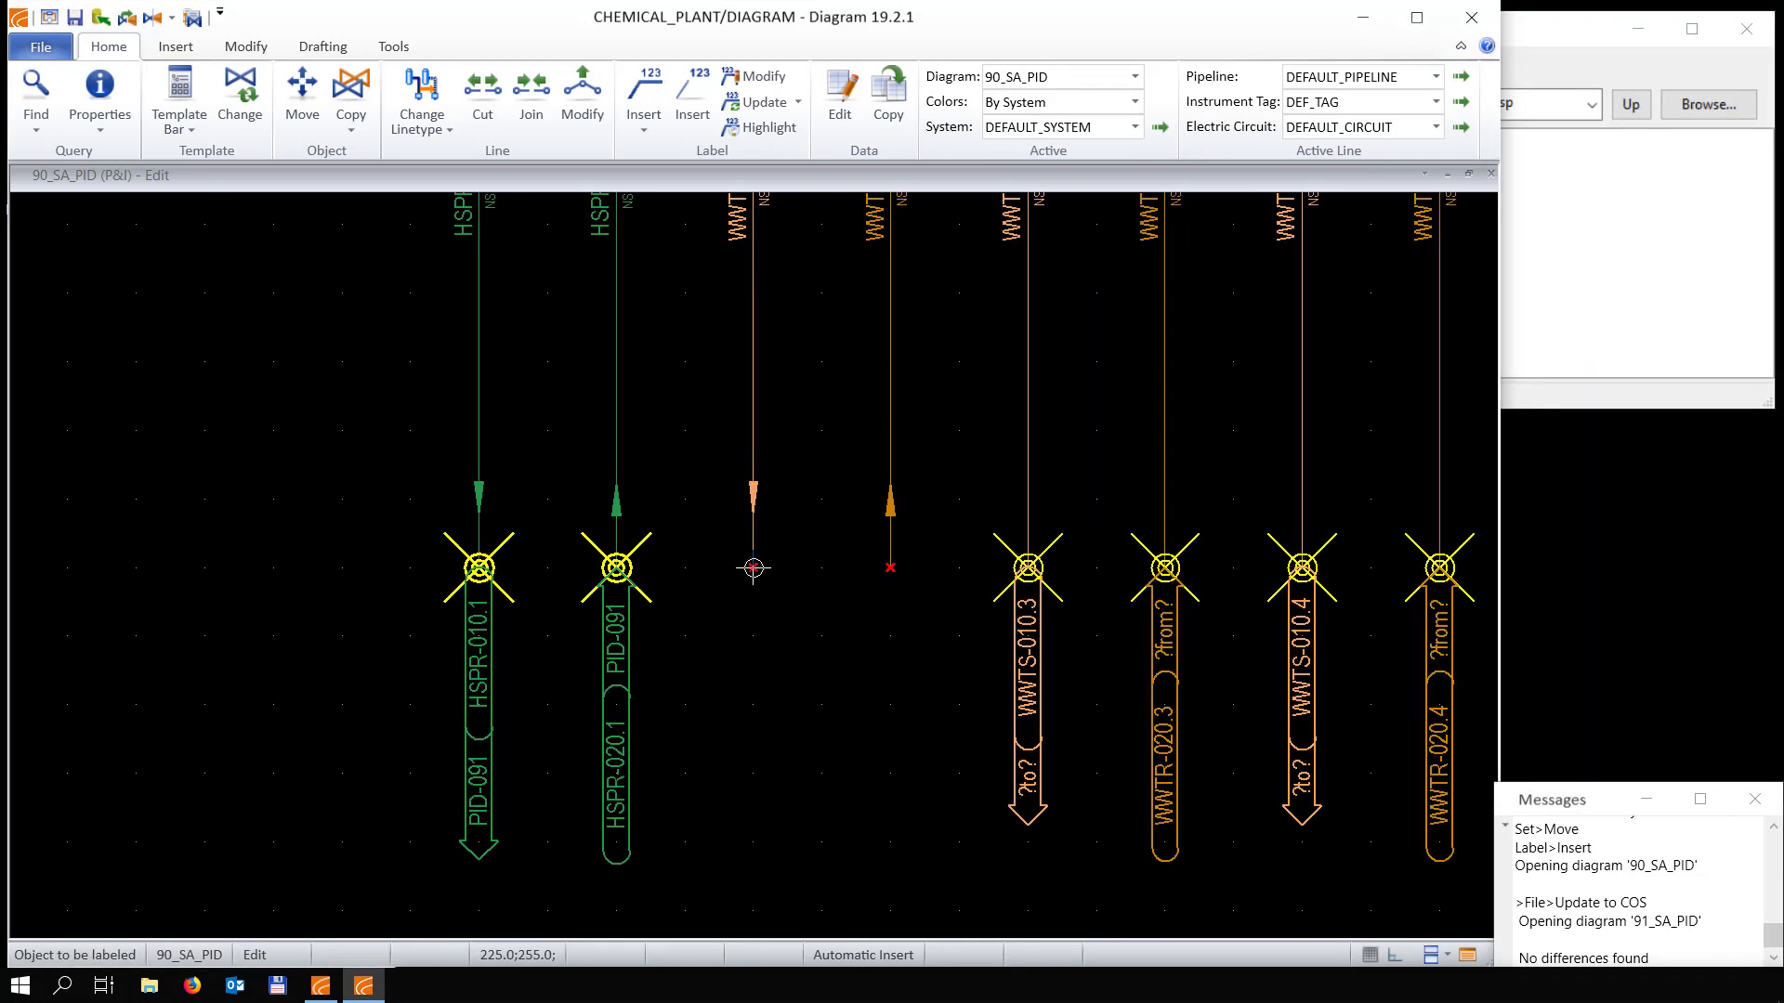
{"action": "left_click", "coordinate": [752, 568]}
{"action": "left_click", "coordinate": [798, 577]}
{"action": "left_click", "coordinate": [705, 504]}
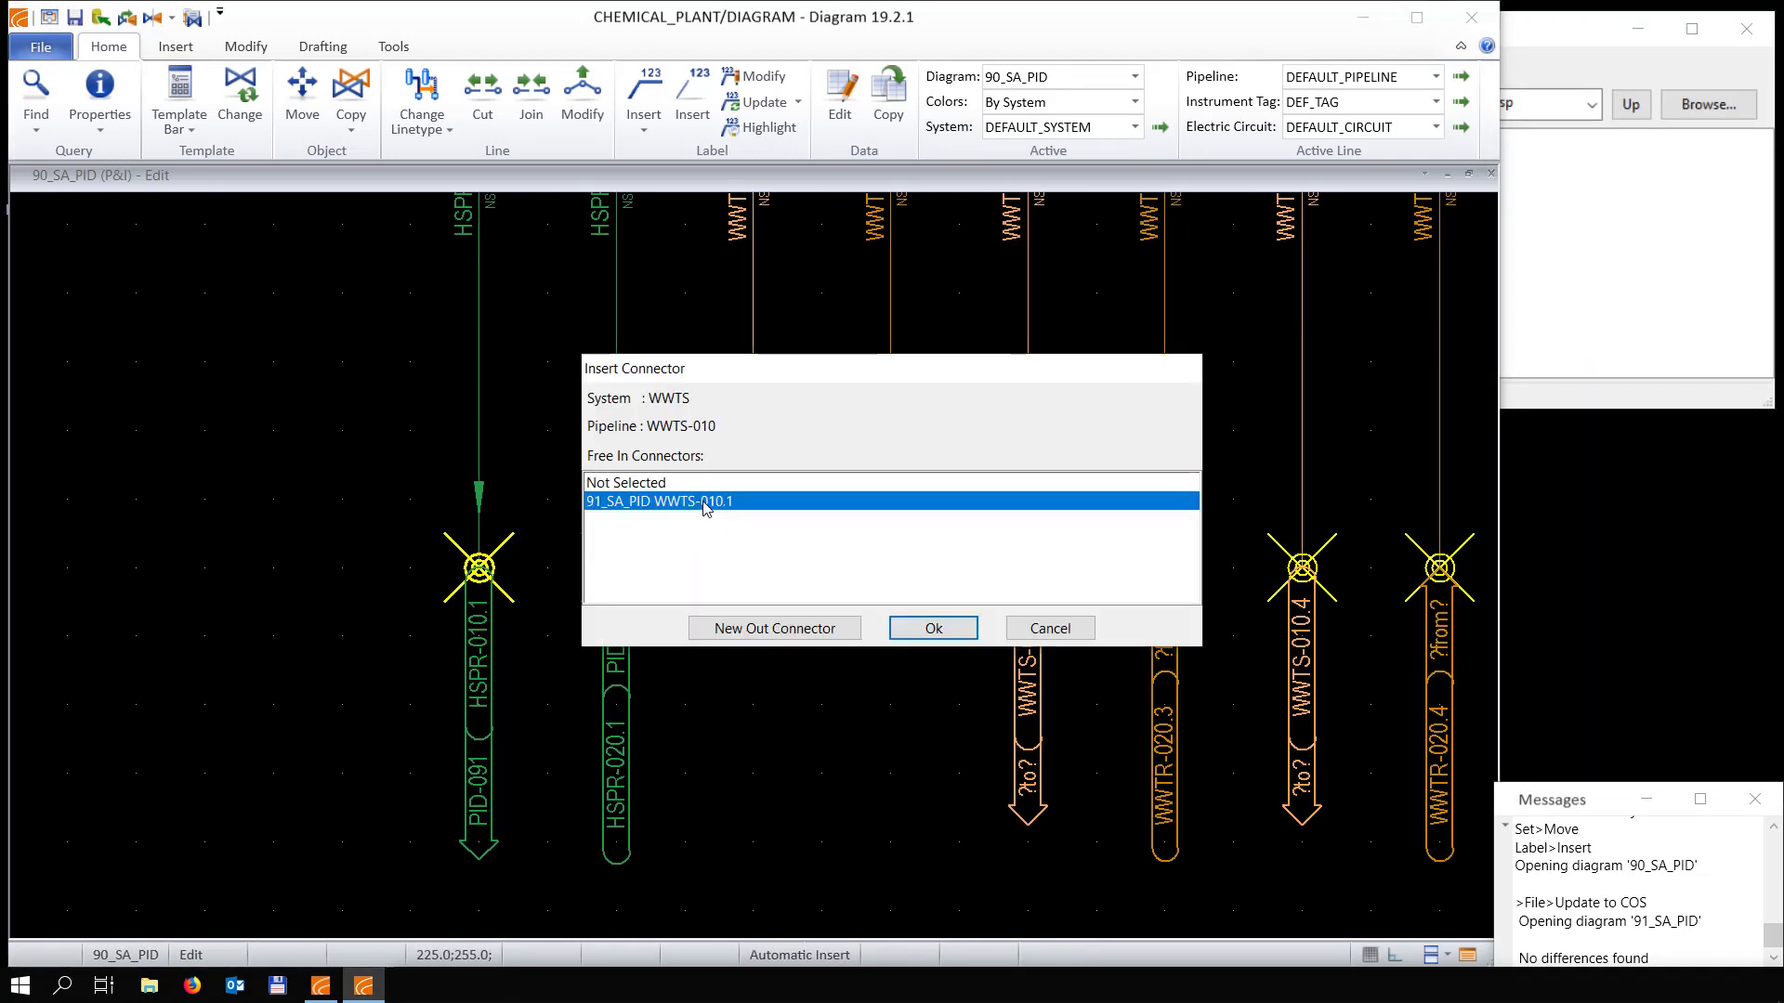
{"action": "left_click", "coordinate": [933, 629]}
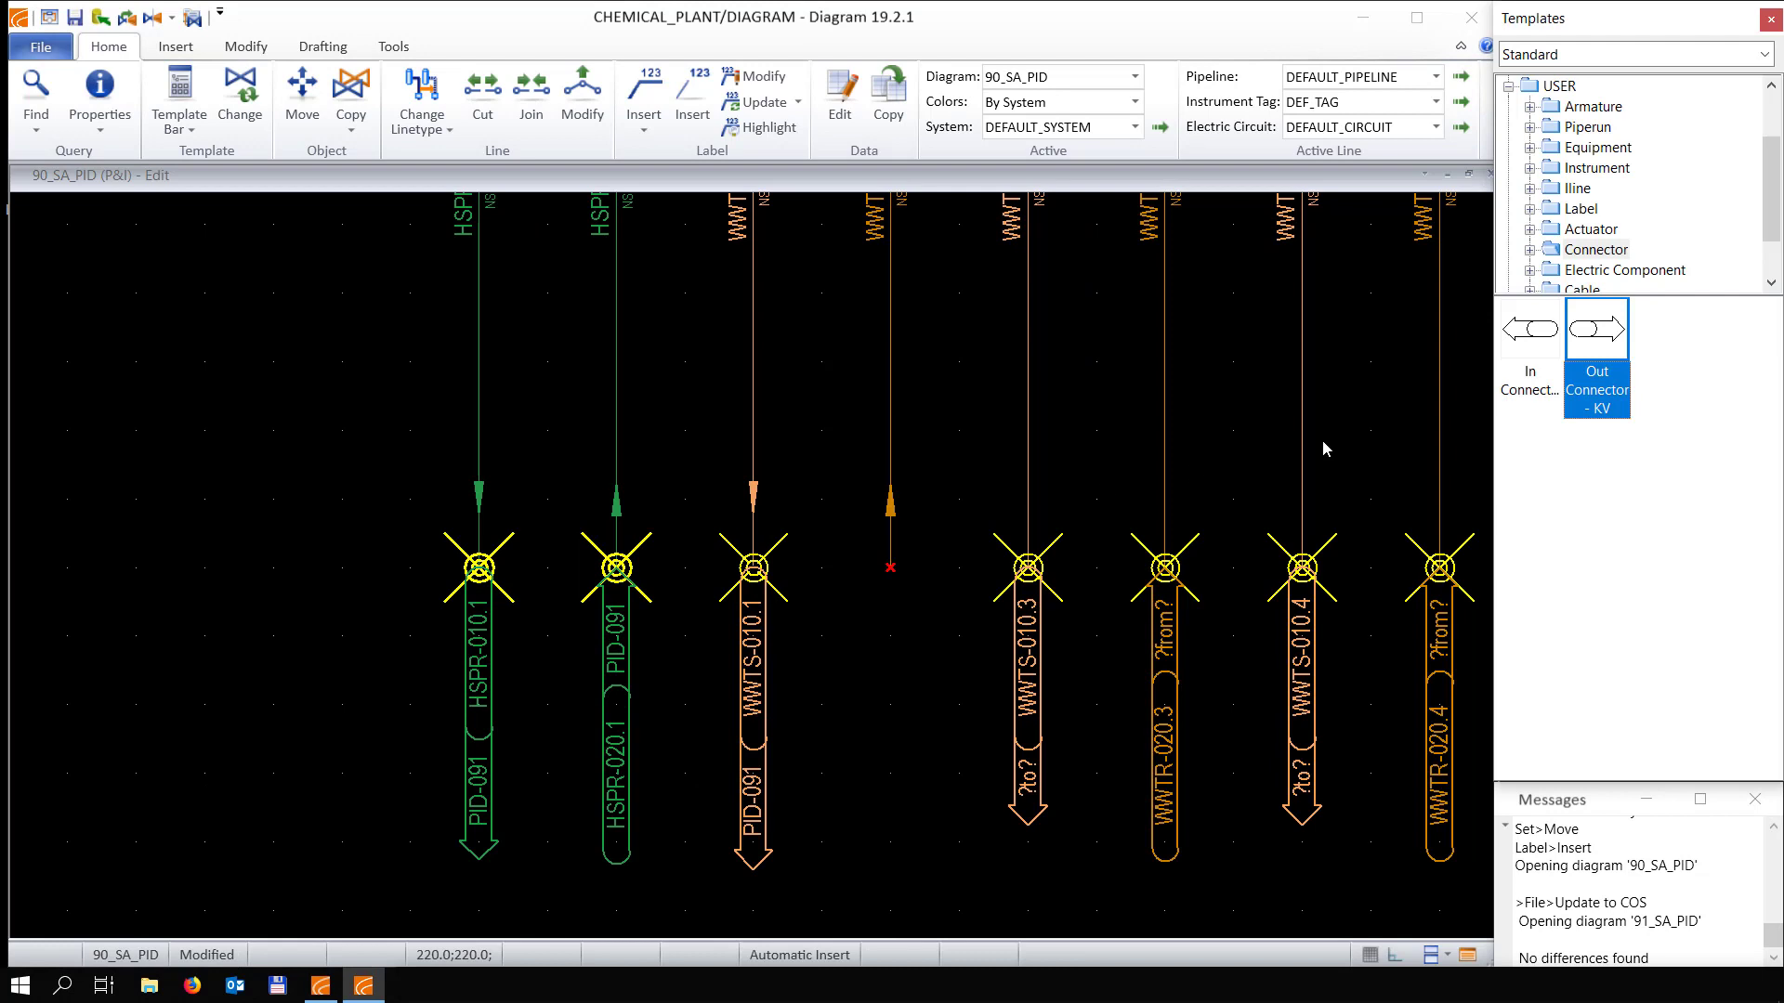
Insert an In Connector at the open WWTR-020 branch end, linked to the free connector 91_SA_PID WWTR-020.1
{"action": "left_click", "coordinate": [1531, 342]}
{"action": "left_click", "coordinate": [891, 567]}
{"action": "left_click", "coordinate": [798, 577]}
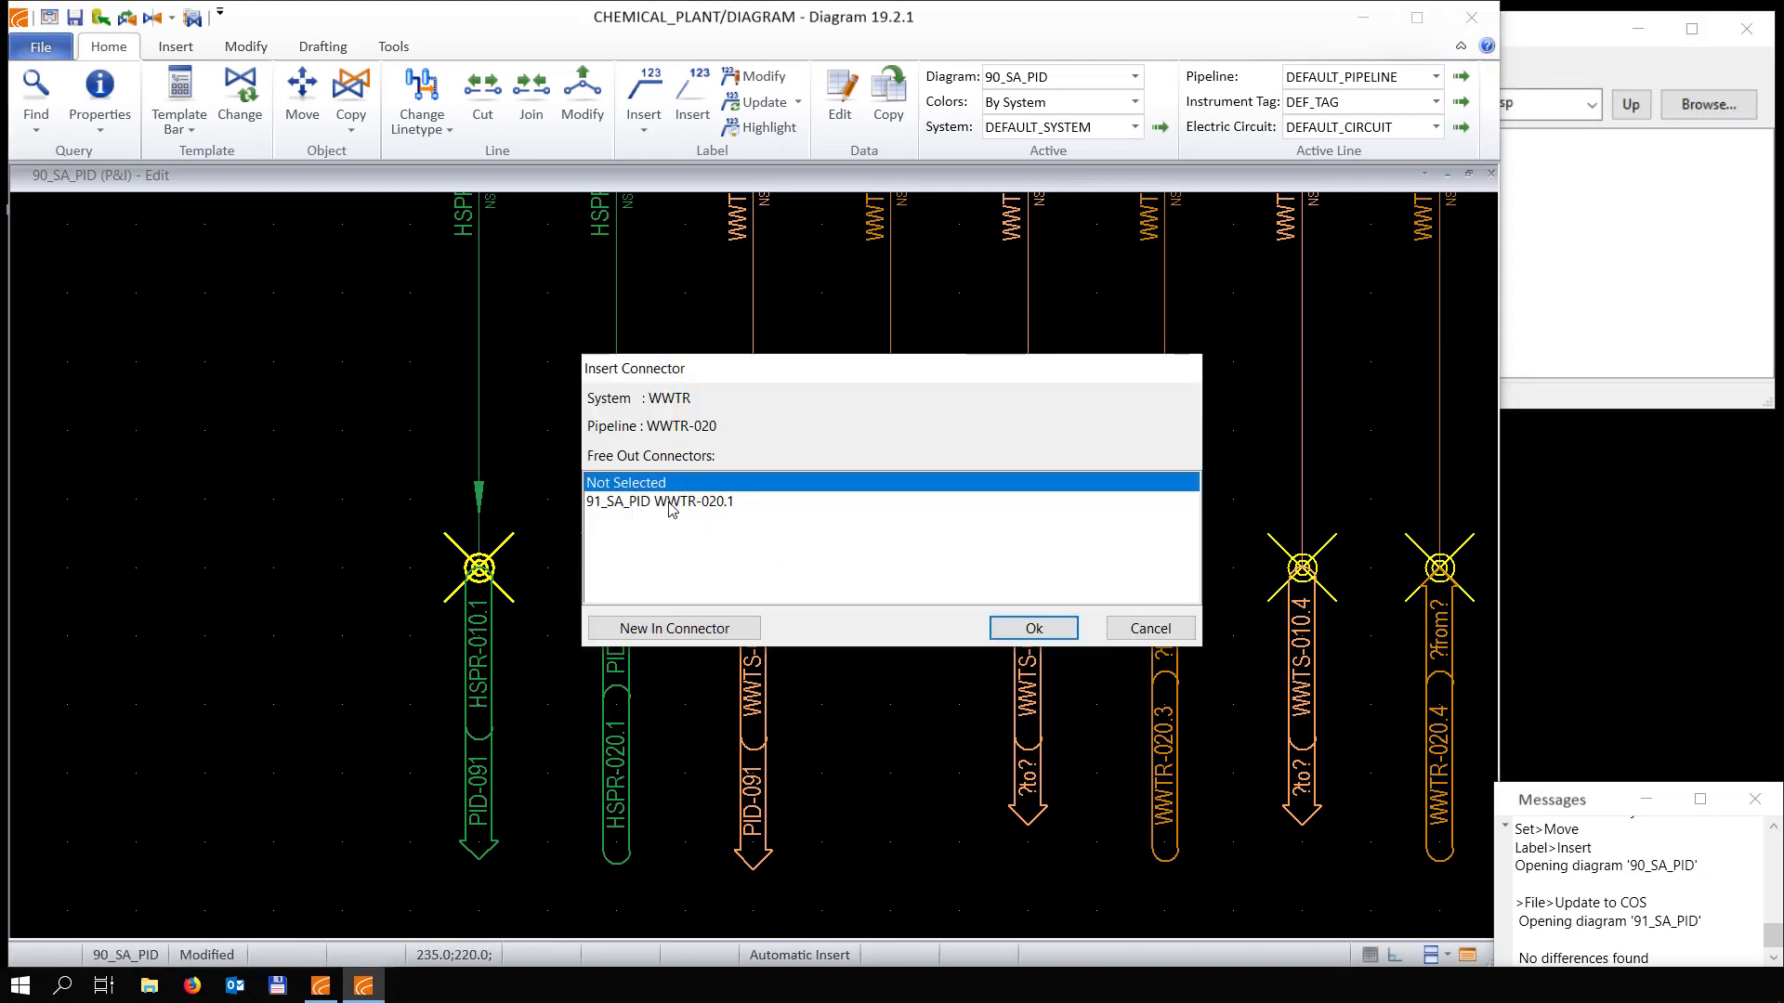
{"action": "left_click", "coordinate": [671, 502]}
{"action": "left_click", "coordinate": [1029, 628]}
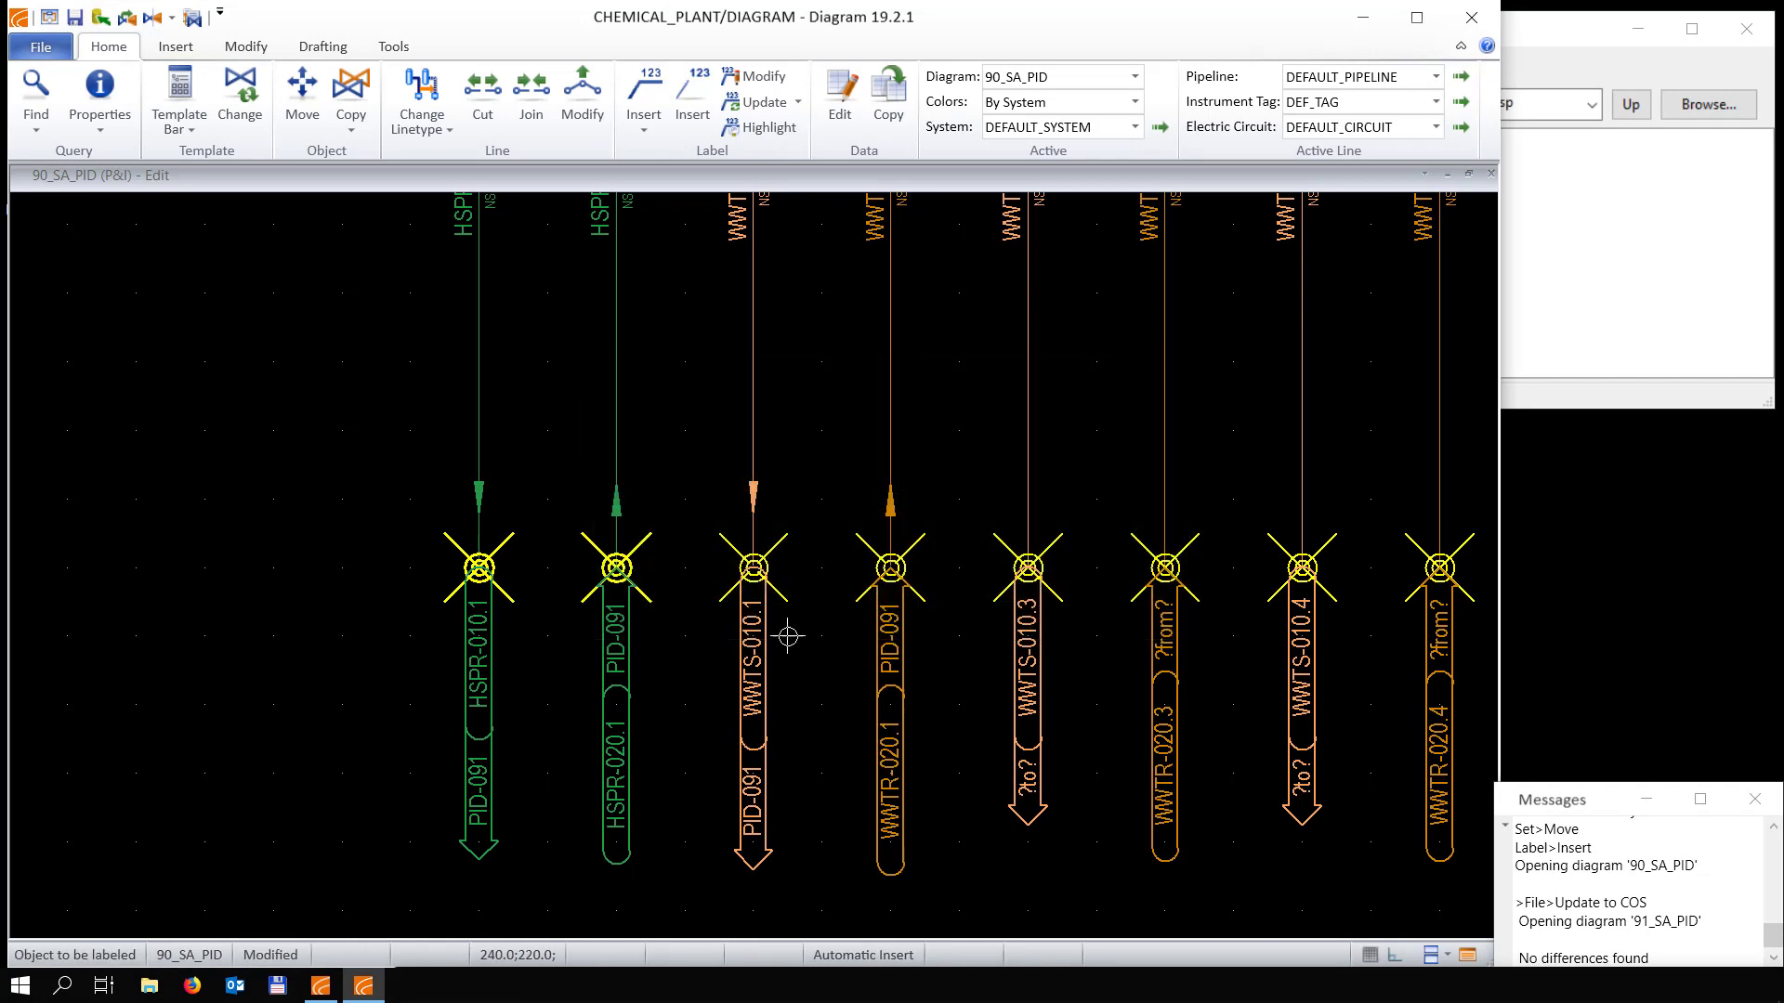
{"action": "scroll", "coordinate": [753, 566], "scroll_direction": "down", "scroll_amount": 4}
{"action": "key", "text": "Escape"}
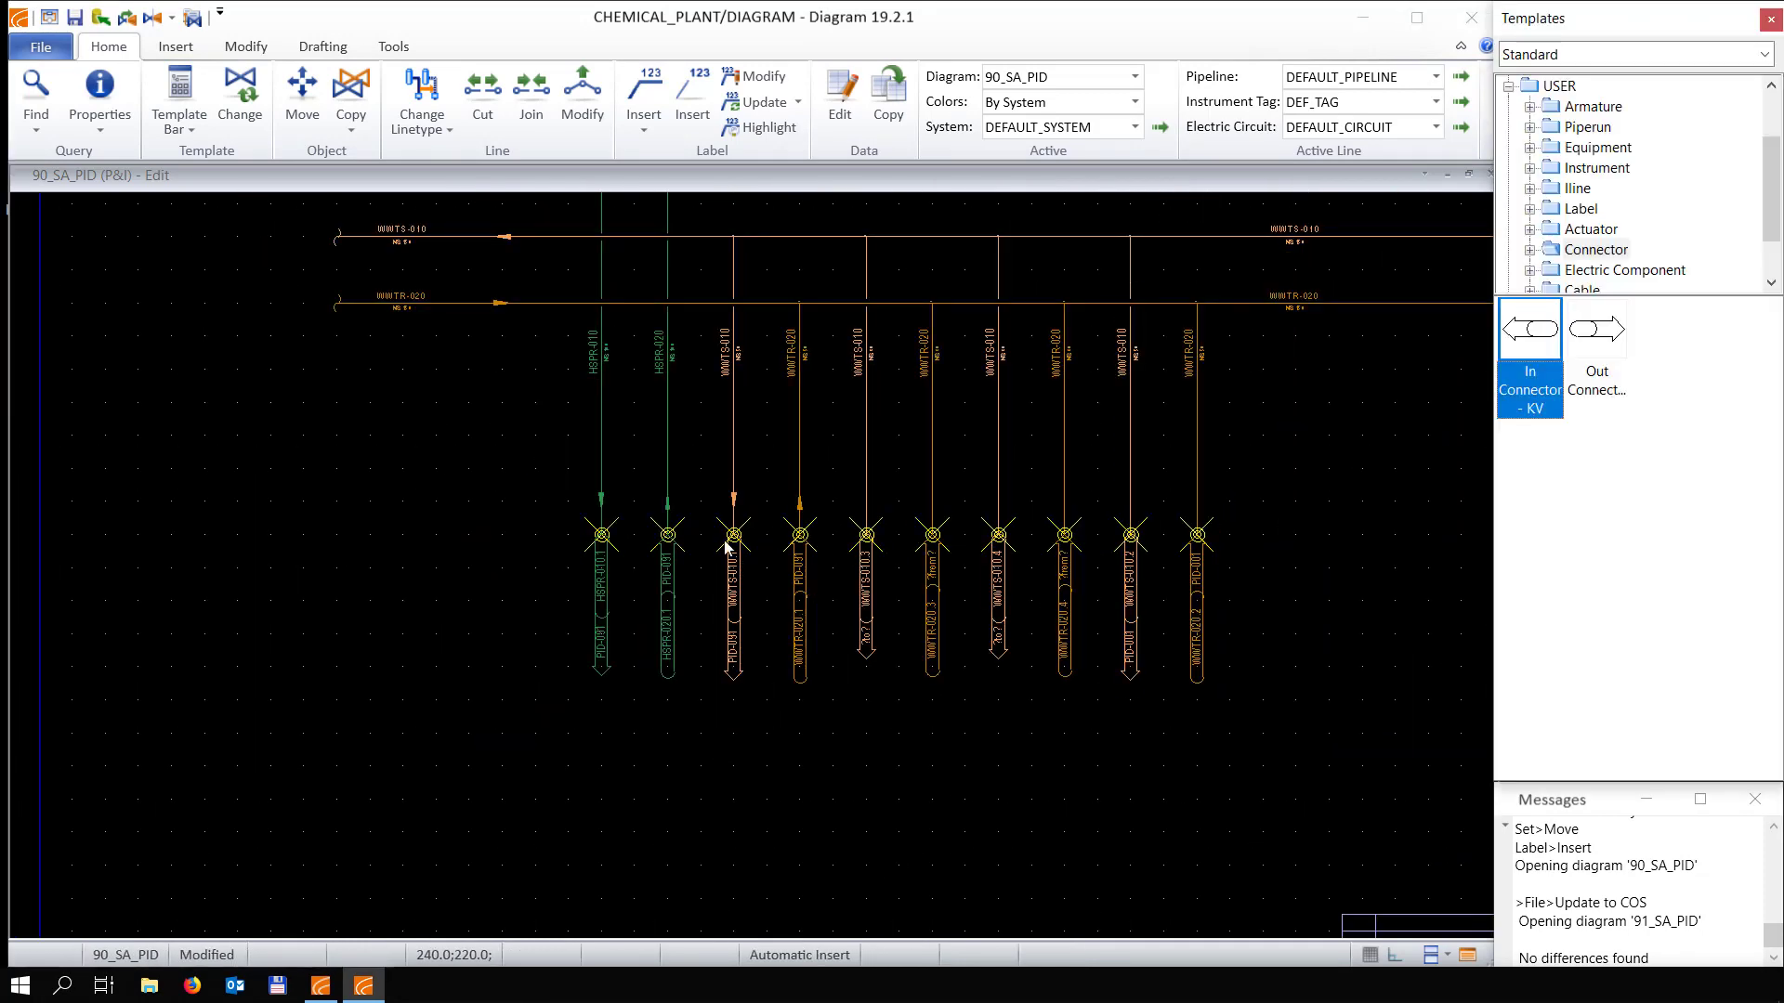
{"action": "left_click", "coordinate": [1052, 78]}
{"action": "left_click", "coordinate": [1039, 105]}
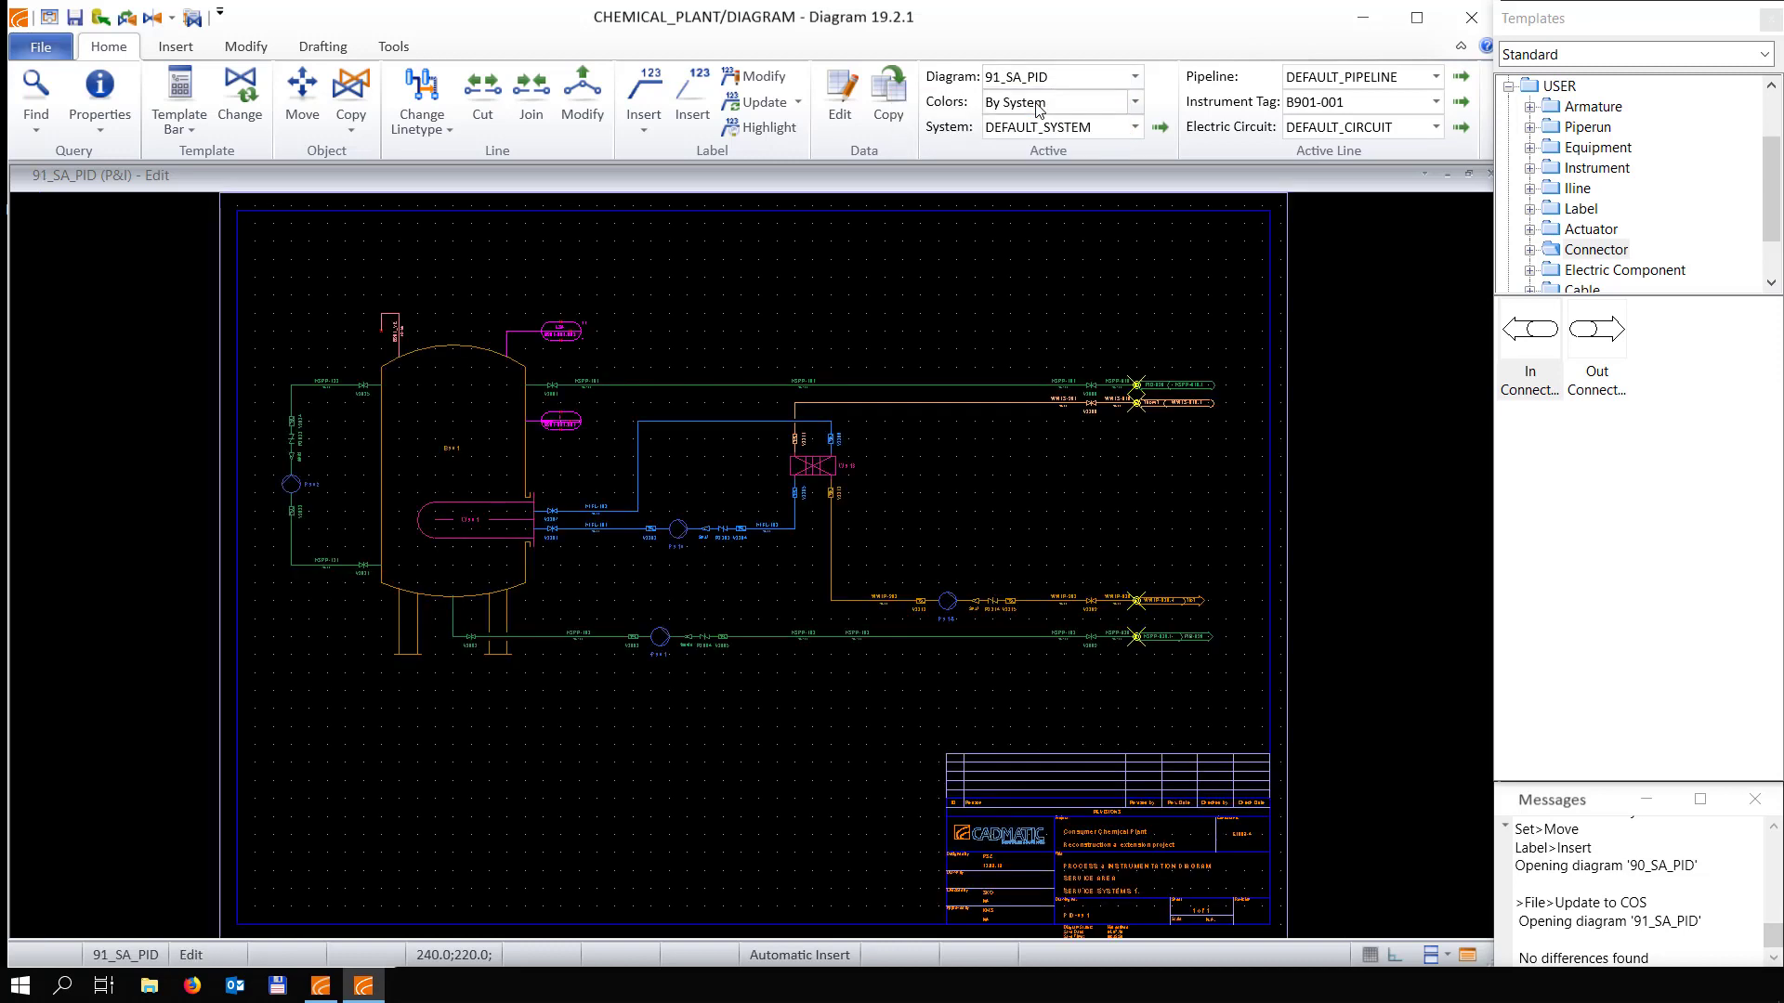
{"action": "left_click", "coordinate": [1058, 78]}
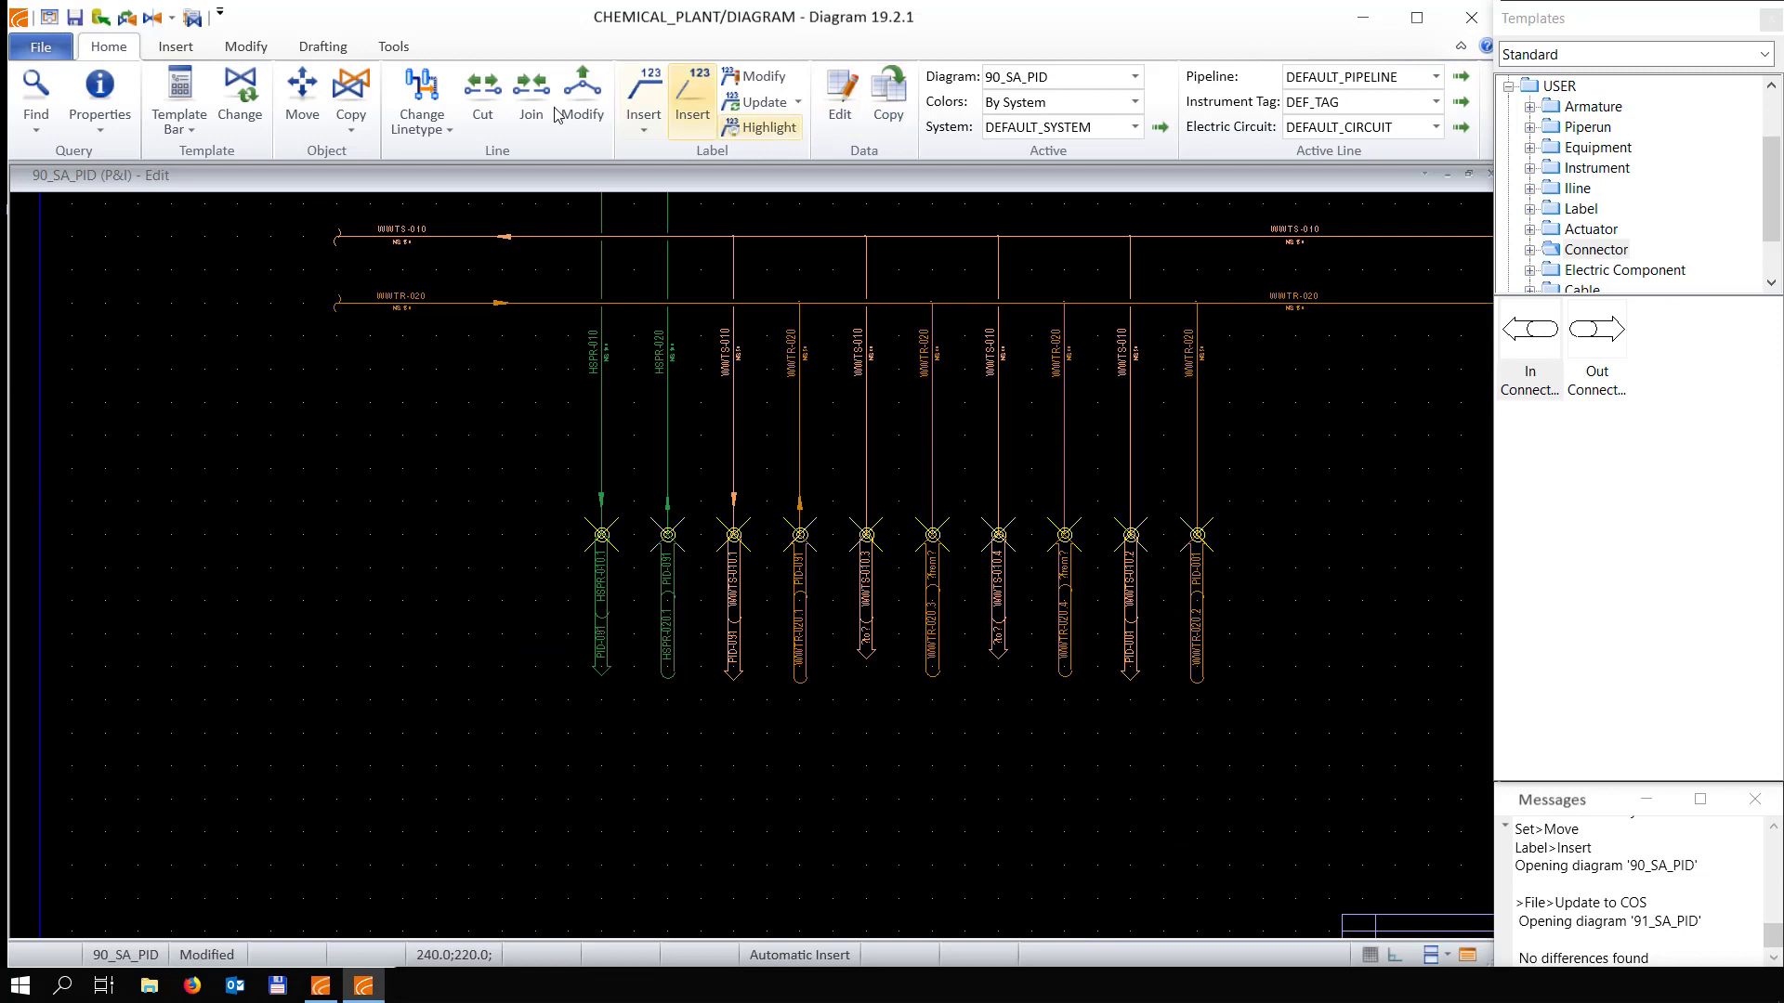
Update diagram 90_SA_PID to COS and switch to diagram 91_SA_PID
{"action": "left_click", "coordinate": [102, 21]}
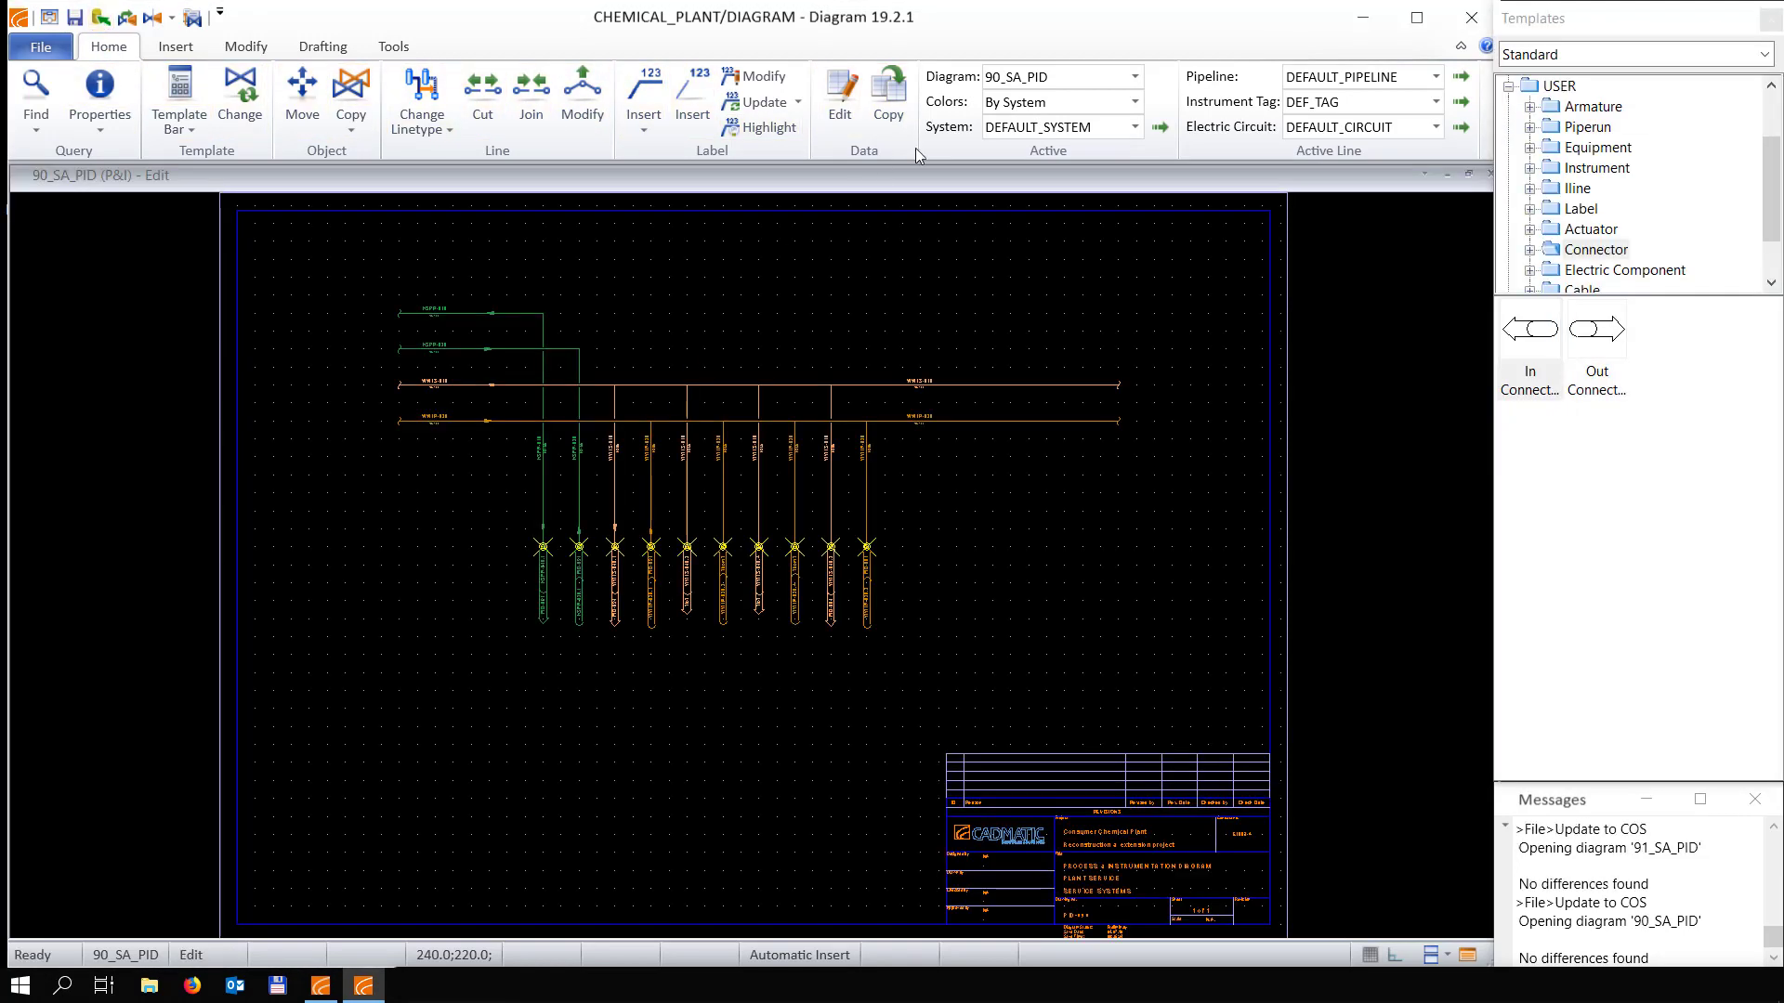
{"action": "left_click", "coordinate": [1014, 82]}
{"action": "left_click", "coordinate": [1011, 109]}
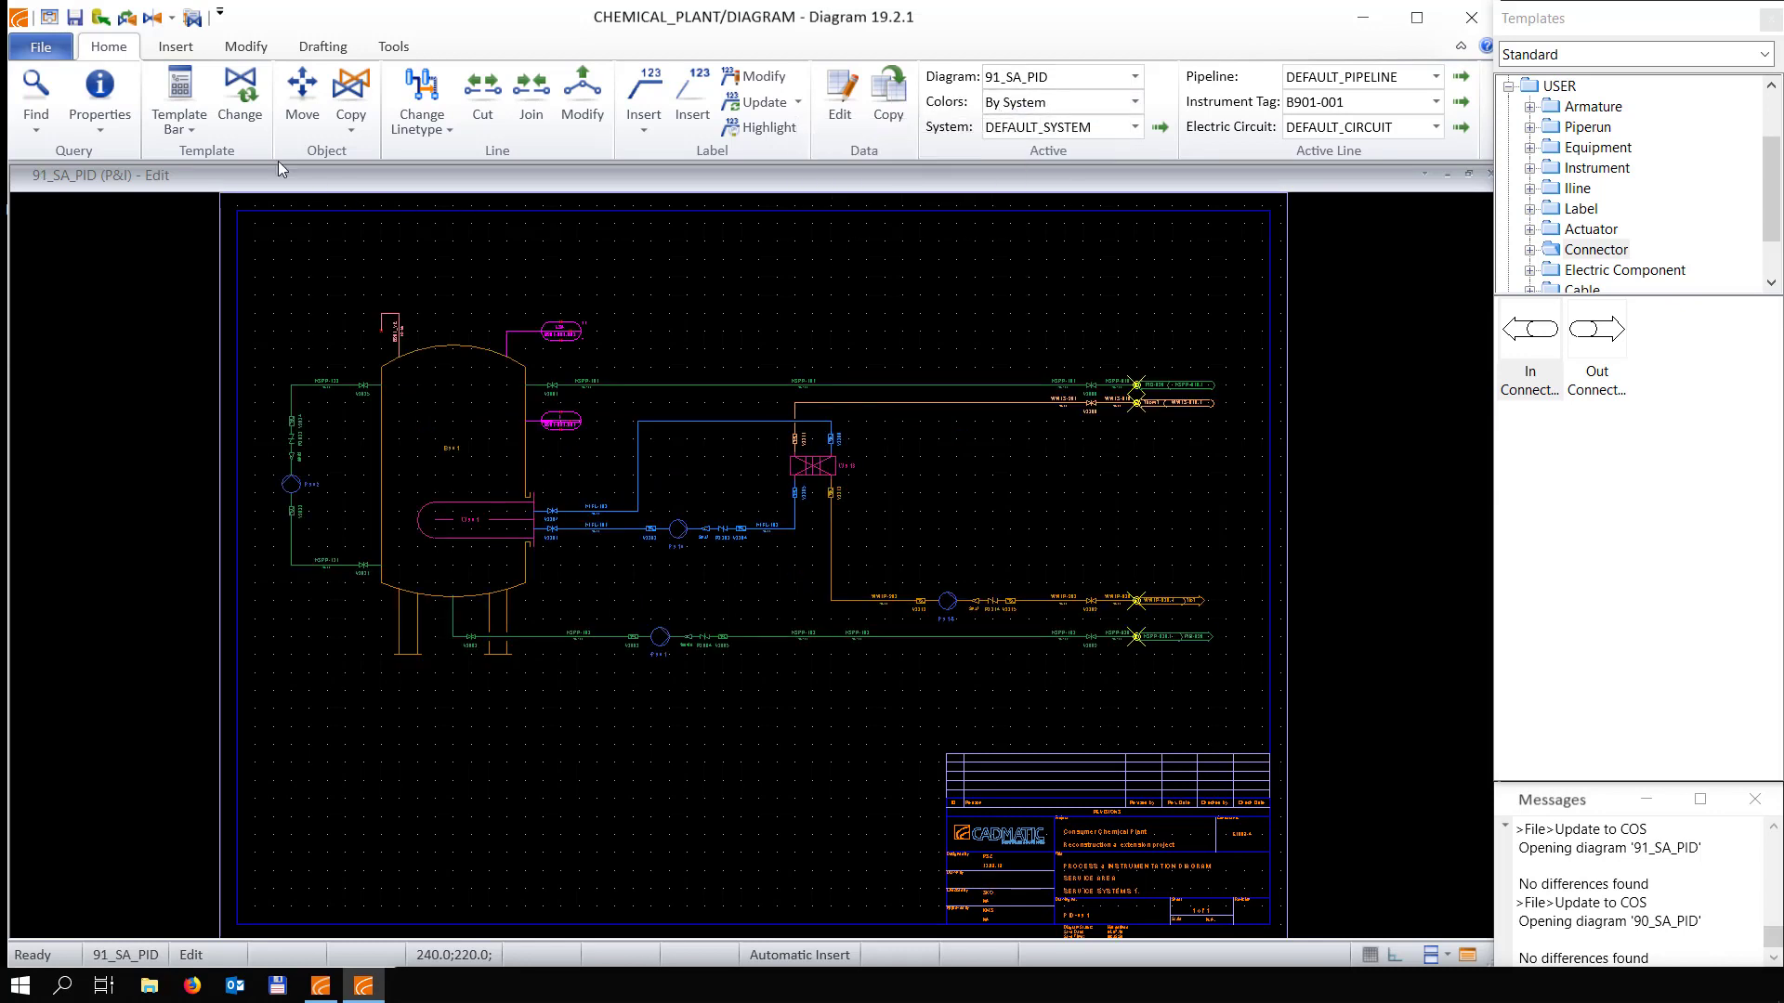
Update diagram 91_SA_PID to COS and check the HSPR-010 and WWTS-010 connector labels
{"action": "left_click", "coordinate": [100, 17]}
{"action": "scroll", "coordinate": [1171, 418], "scroll_direction": "up", "scroll_amount": 5}
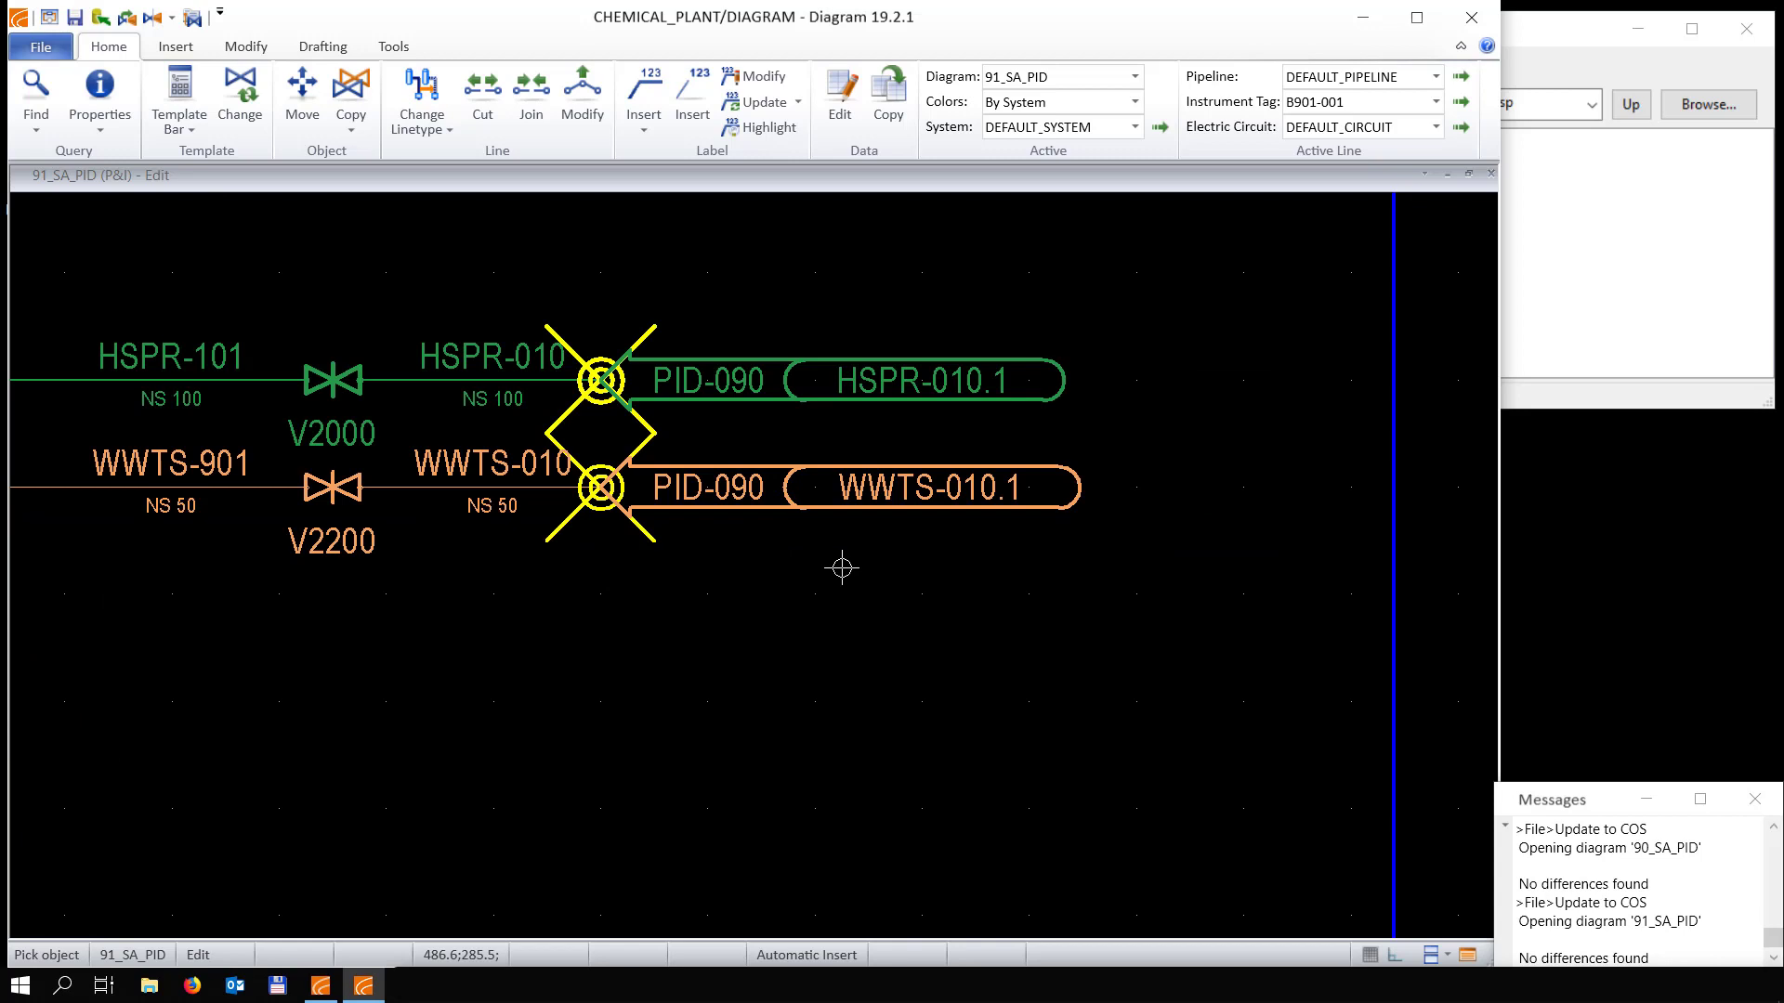
{"action": "scroll", "coordinate": [1043, 568], "scroll_direction": "down", "scroll_amount": 2}
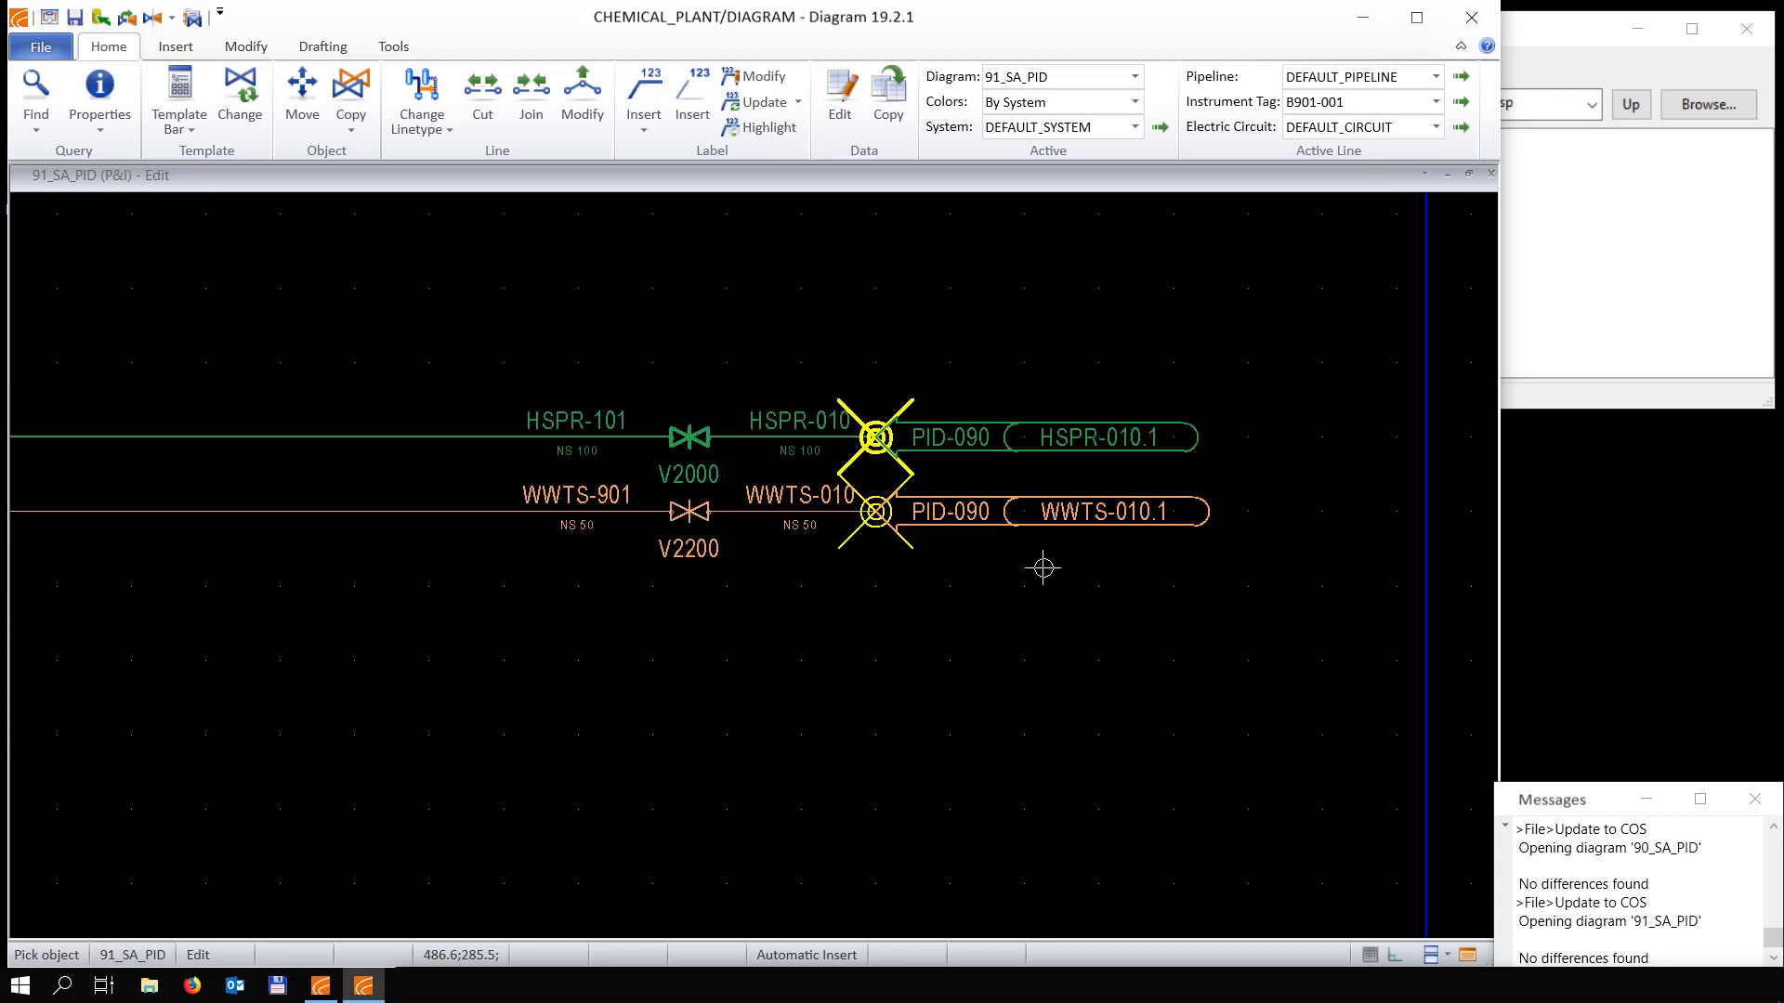
Open the connected diagram of the WWTS-010.1 connector and return to the connectors in 91_SA_PID
{"action": "right_click", "coordinate": [875, 529]}
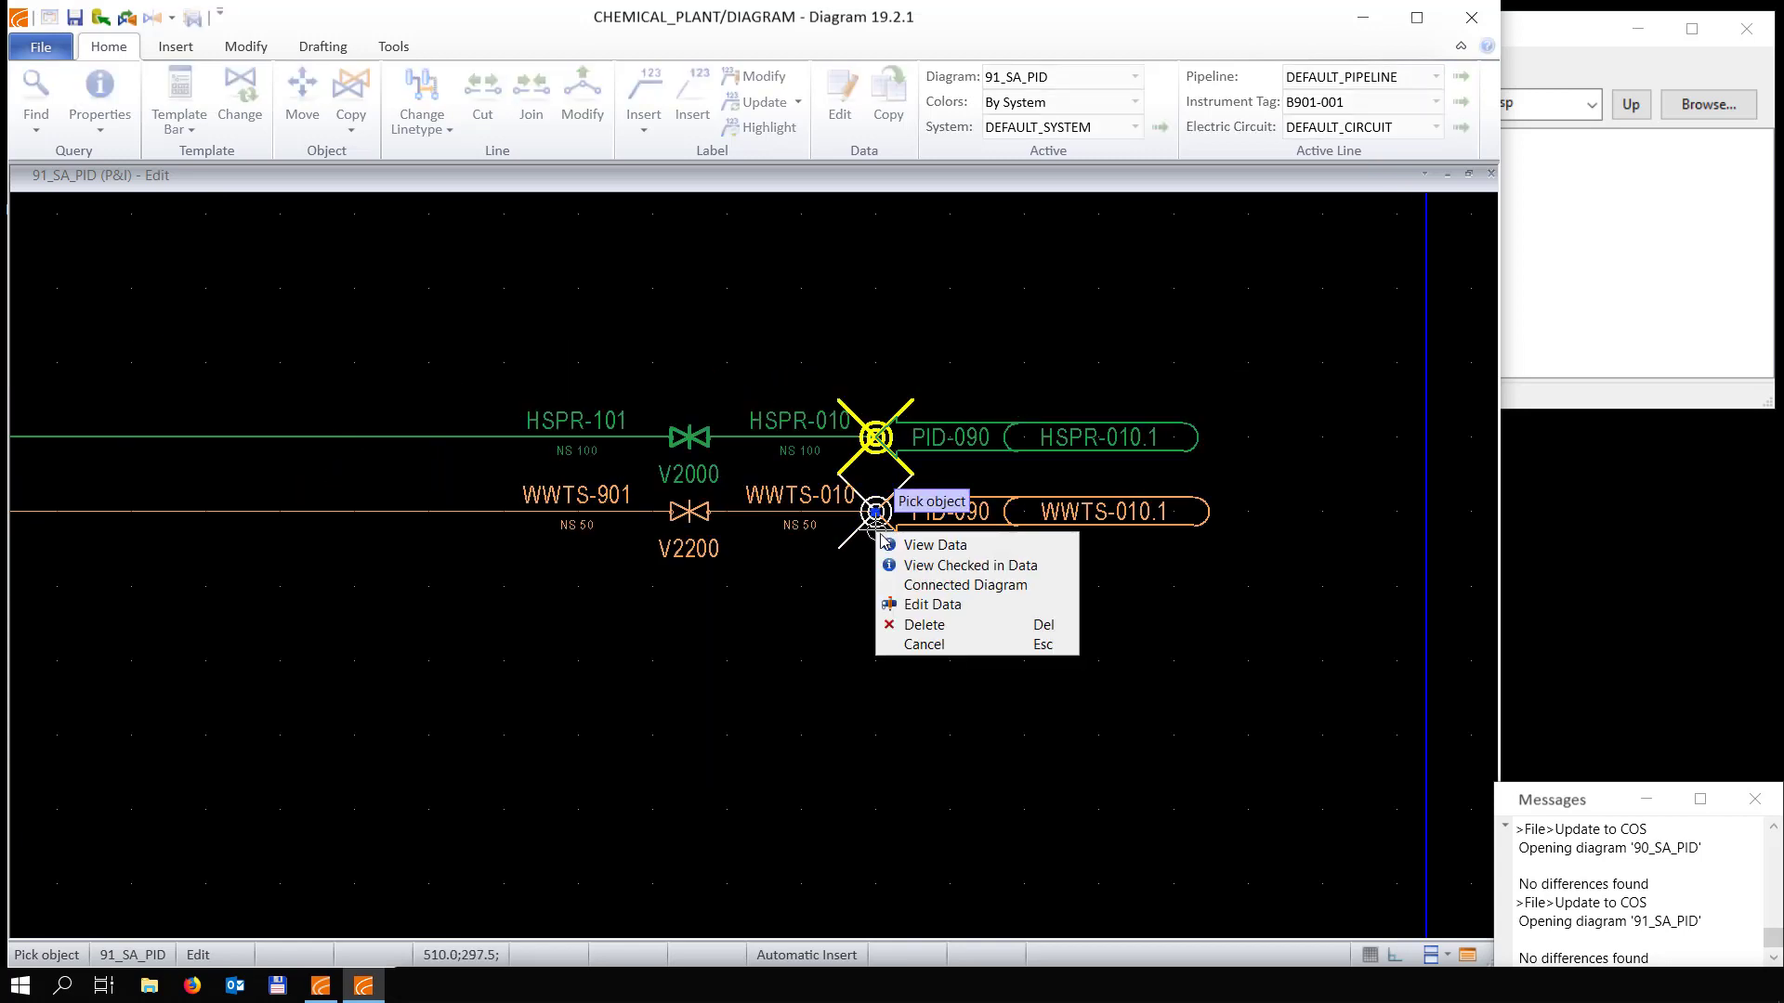
{"action": "left_click", "coordinate": [922, 585]}
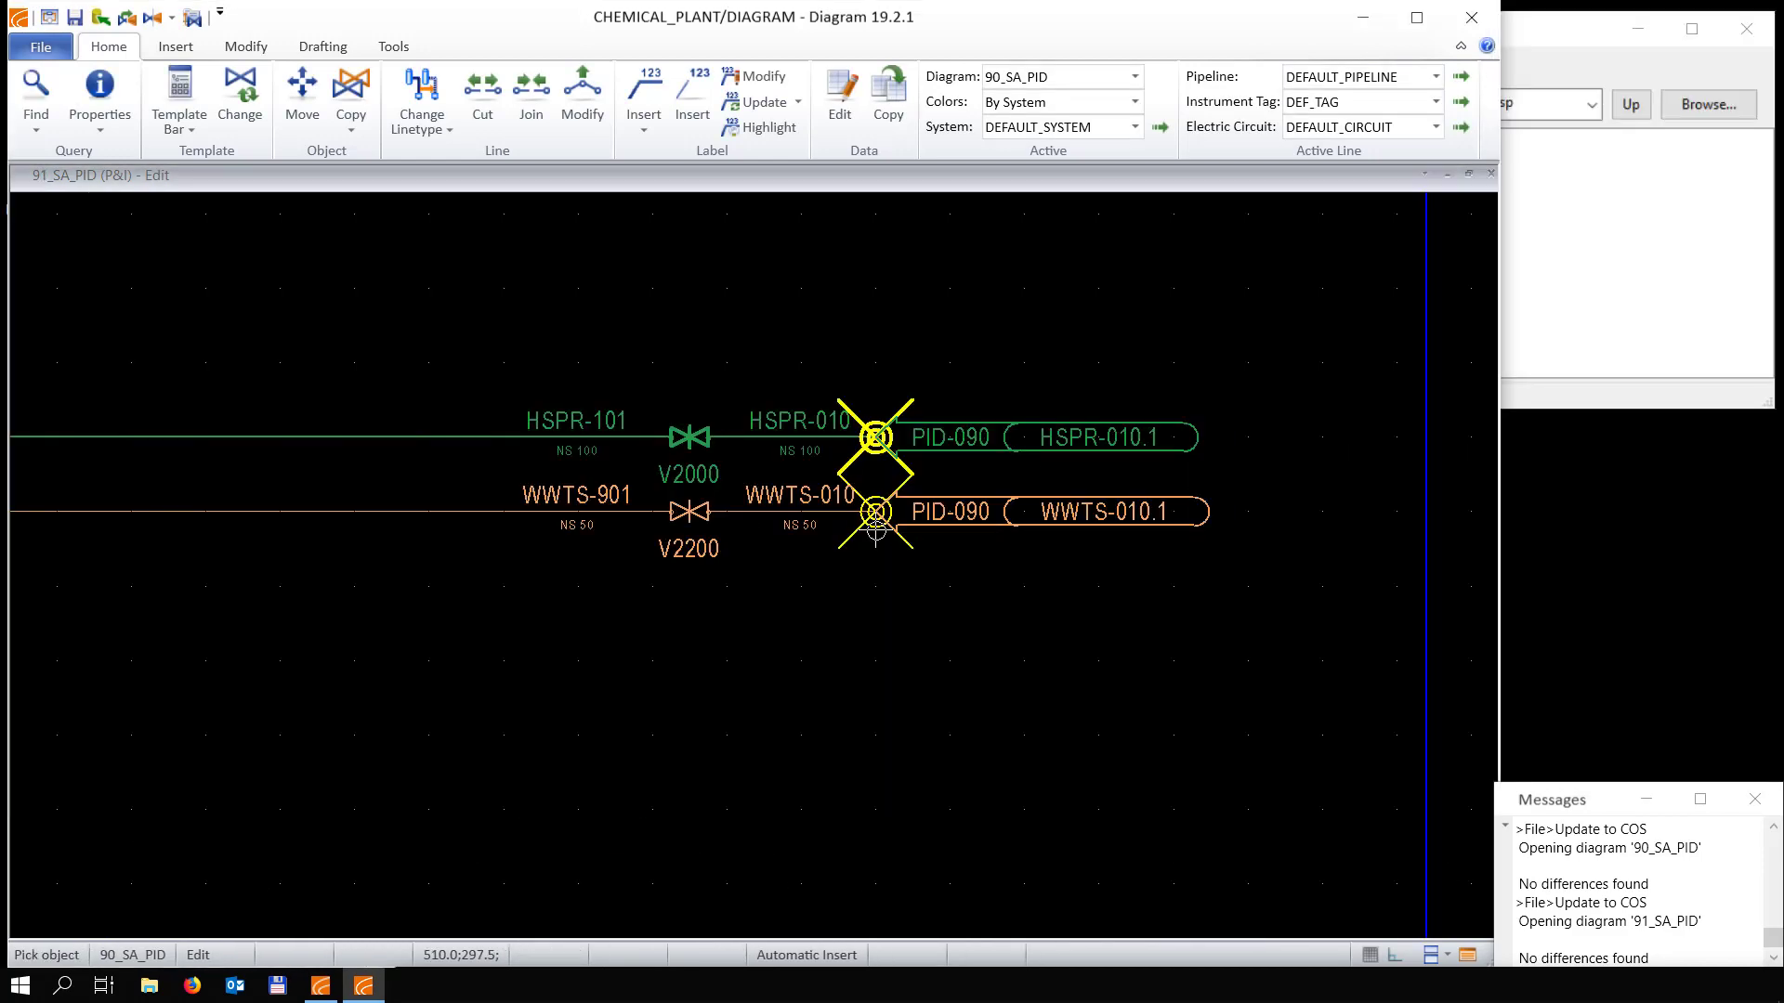
{"action": "left_click", "coordinate": [875, 514]}
{"action": "scroll", "coordinate": [876, 587], "scroll_direction": "down", "scroll_amount": 3}
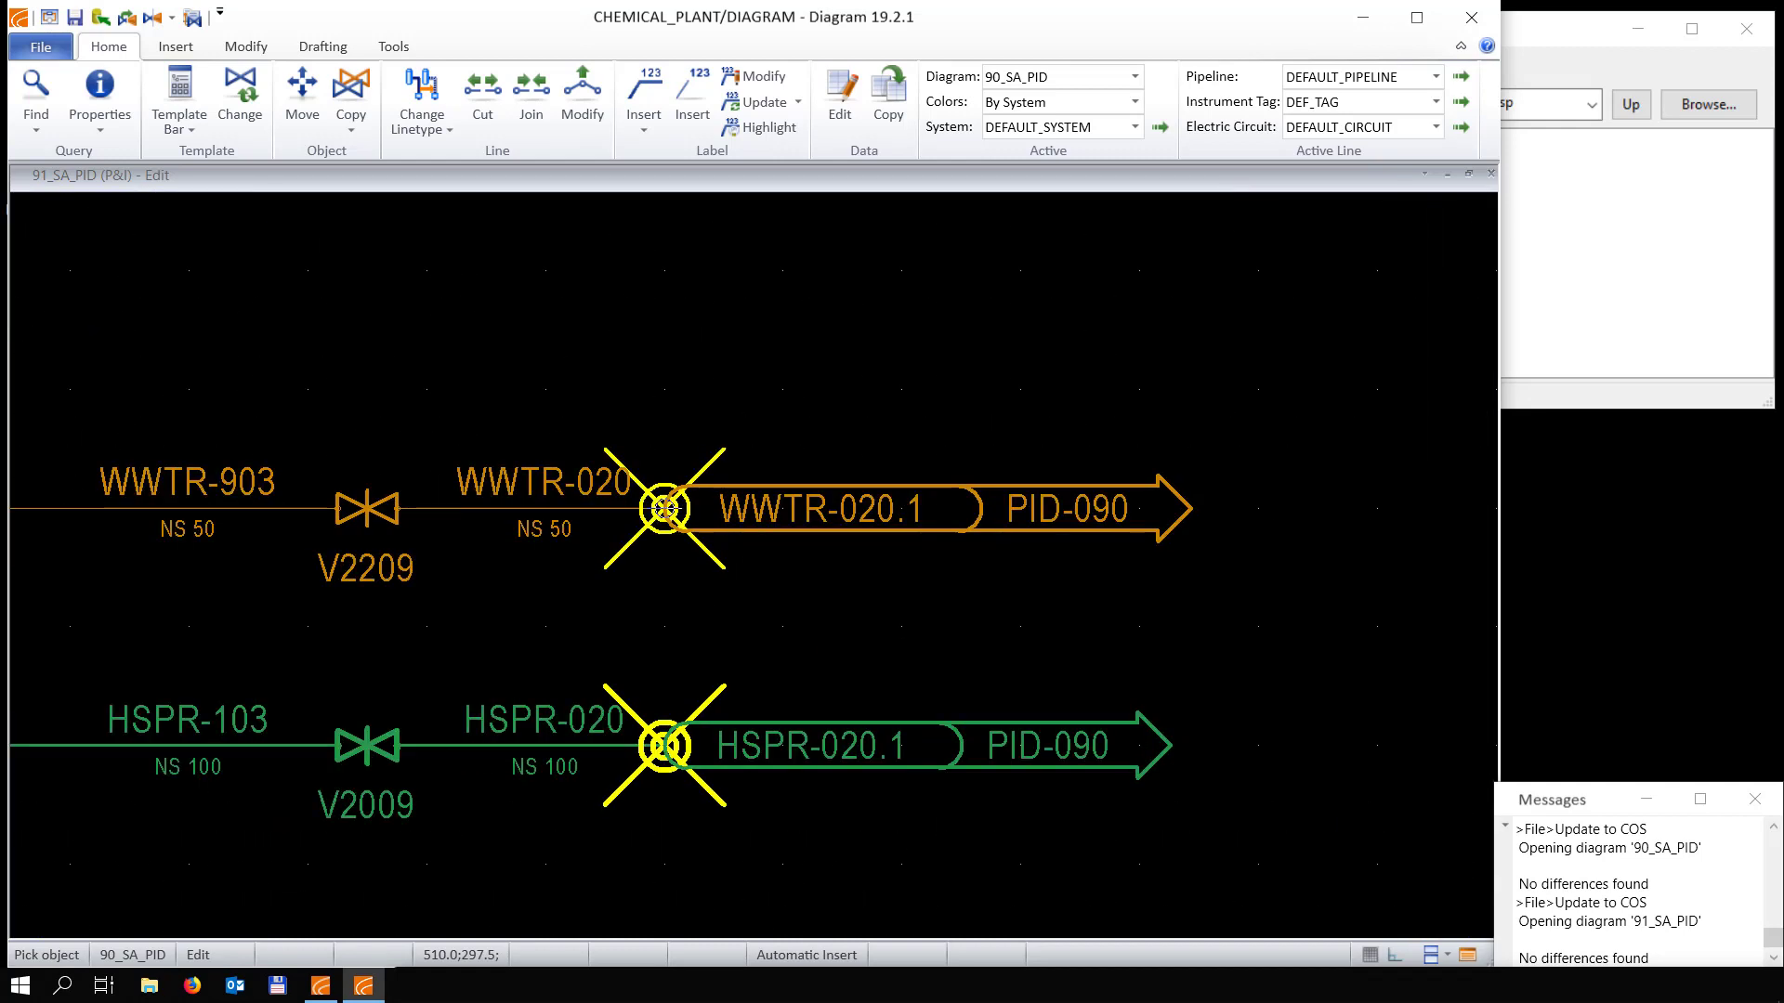
Follow the WWTR-020.1 connector to its connected diagram and return to the full view of 91_SA_PID
{"action": "right_click", "coordinate": [664, 479]}
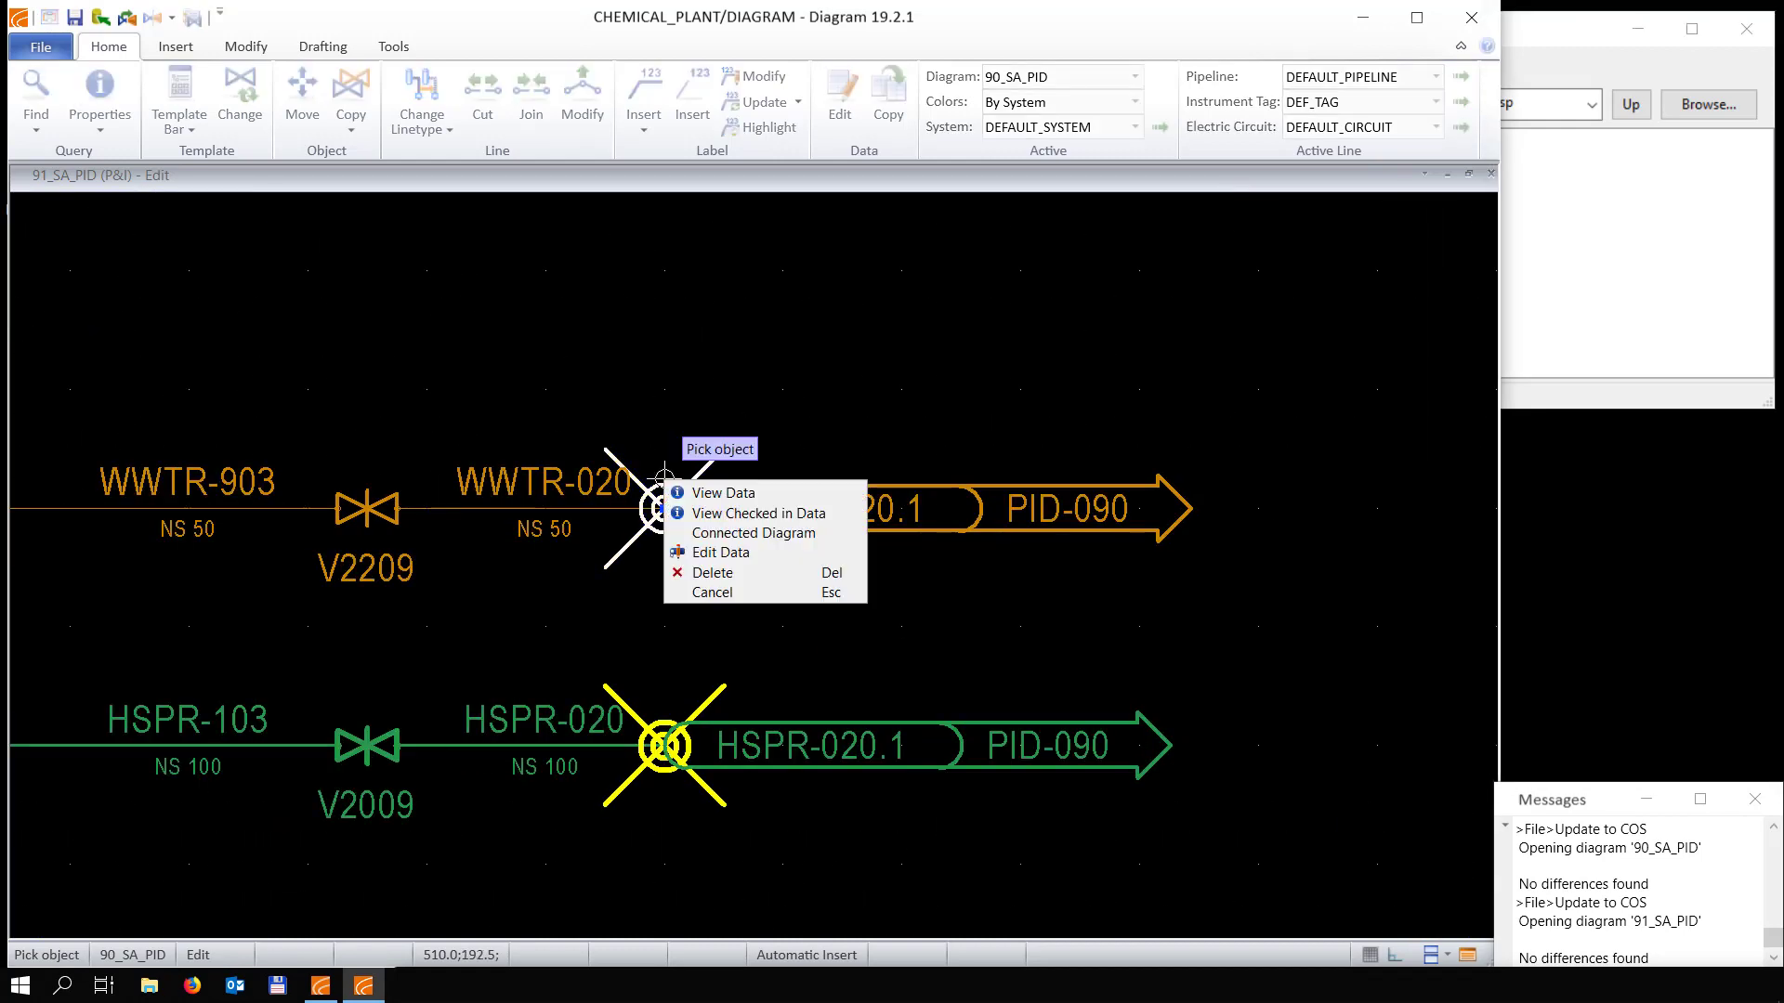
{"action": "left_click", "coordinate": [735, 534]}
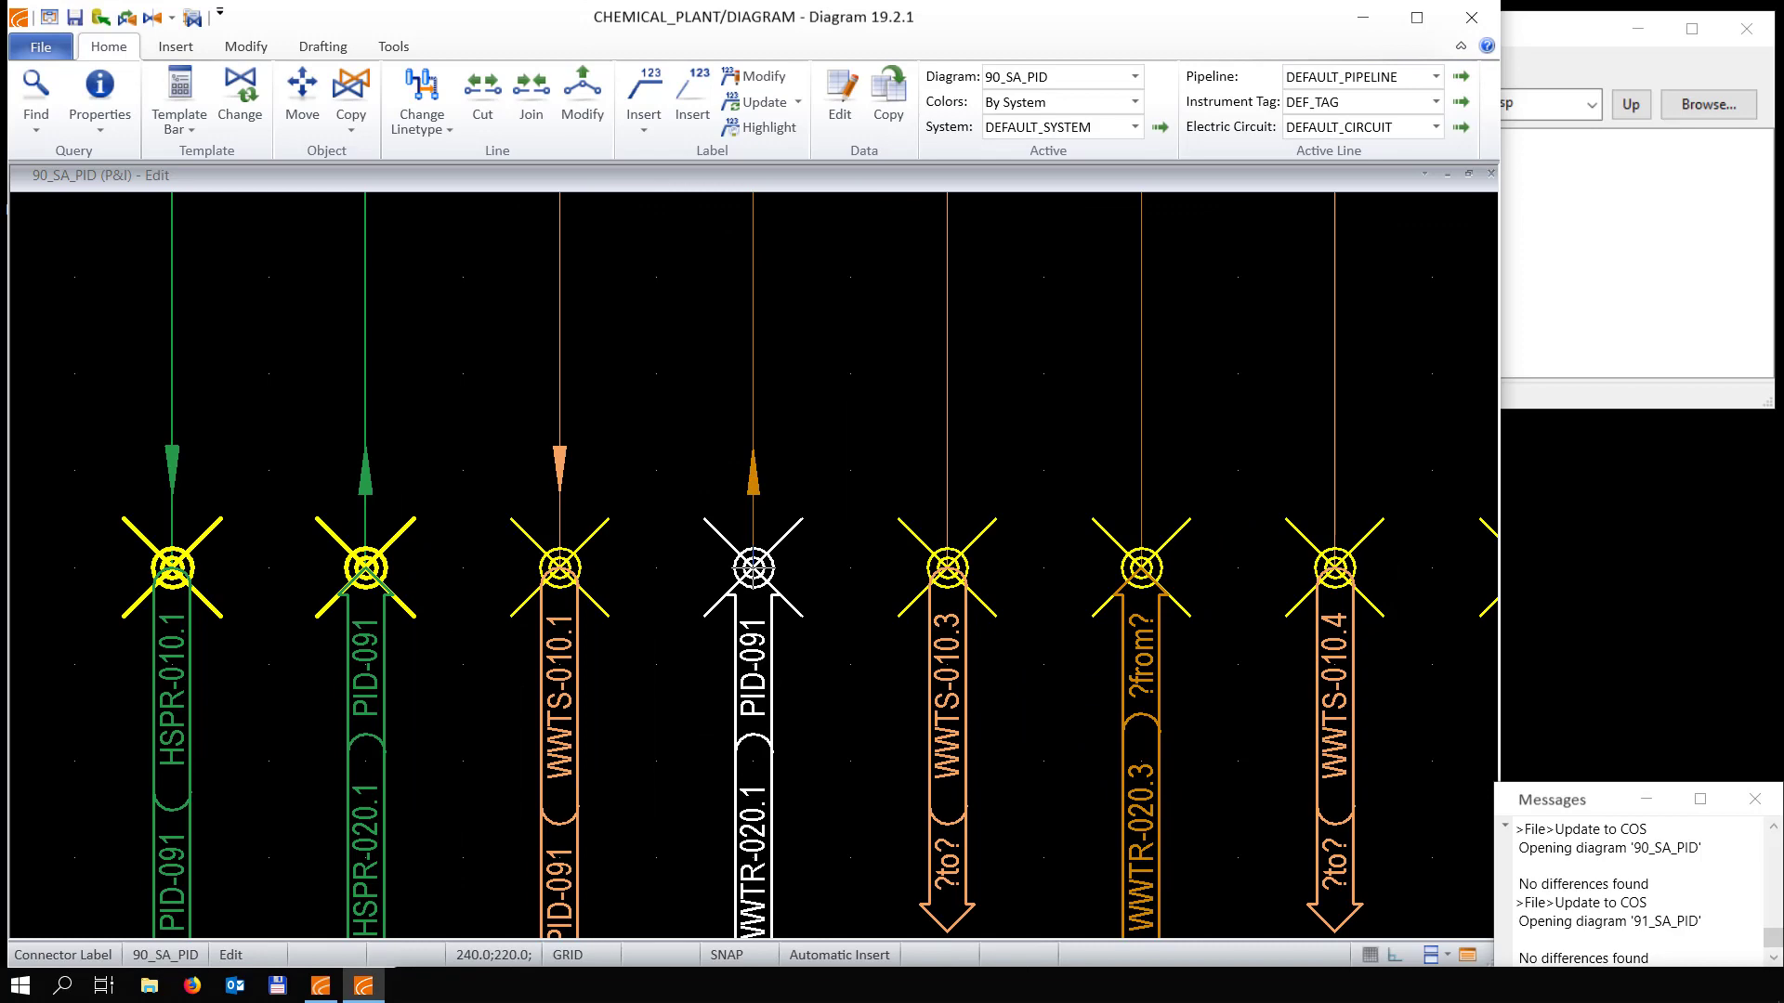
{"action": "scroll", "coordinate": [752, 568], "scroll_direction": "down", "scroll_amount": 4}
{"action": "key", "text": "ctrl+Tab"}
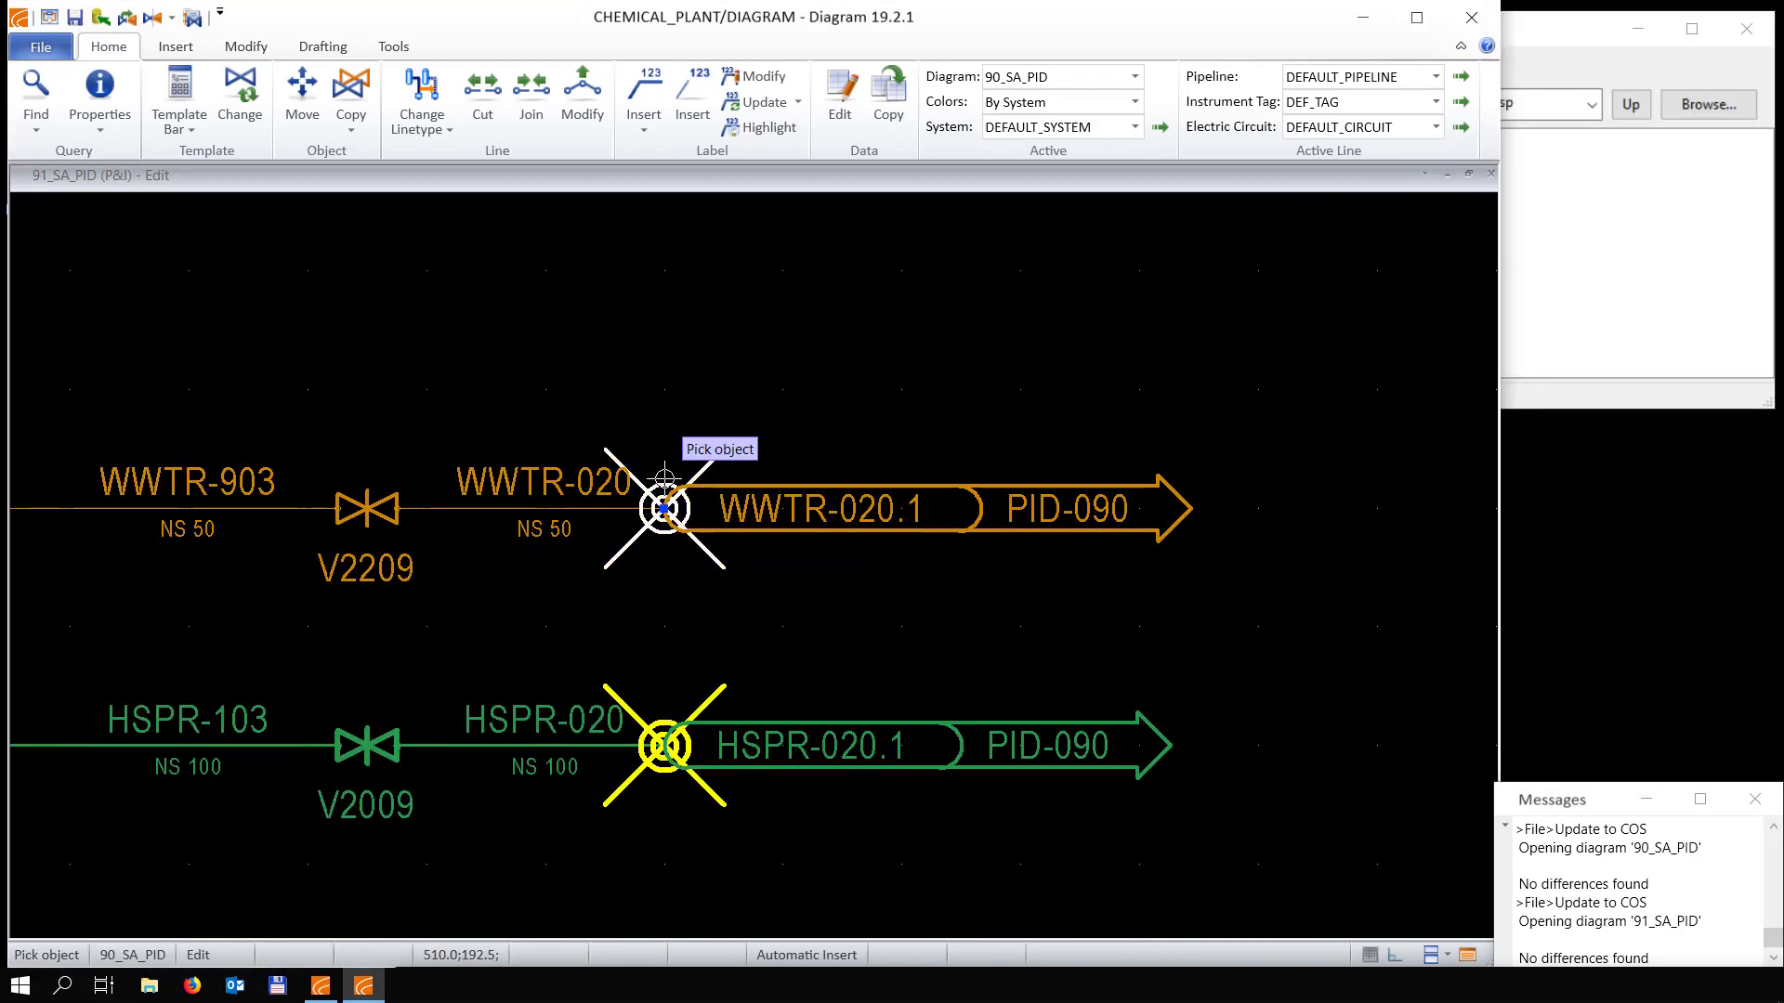
{"action": "scroll", "coordinate": [664, 478], "scroll_direction": "down", "scroll_amount": 5}
{"action": "key", "text": "Escape"}
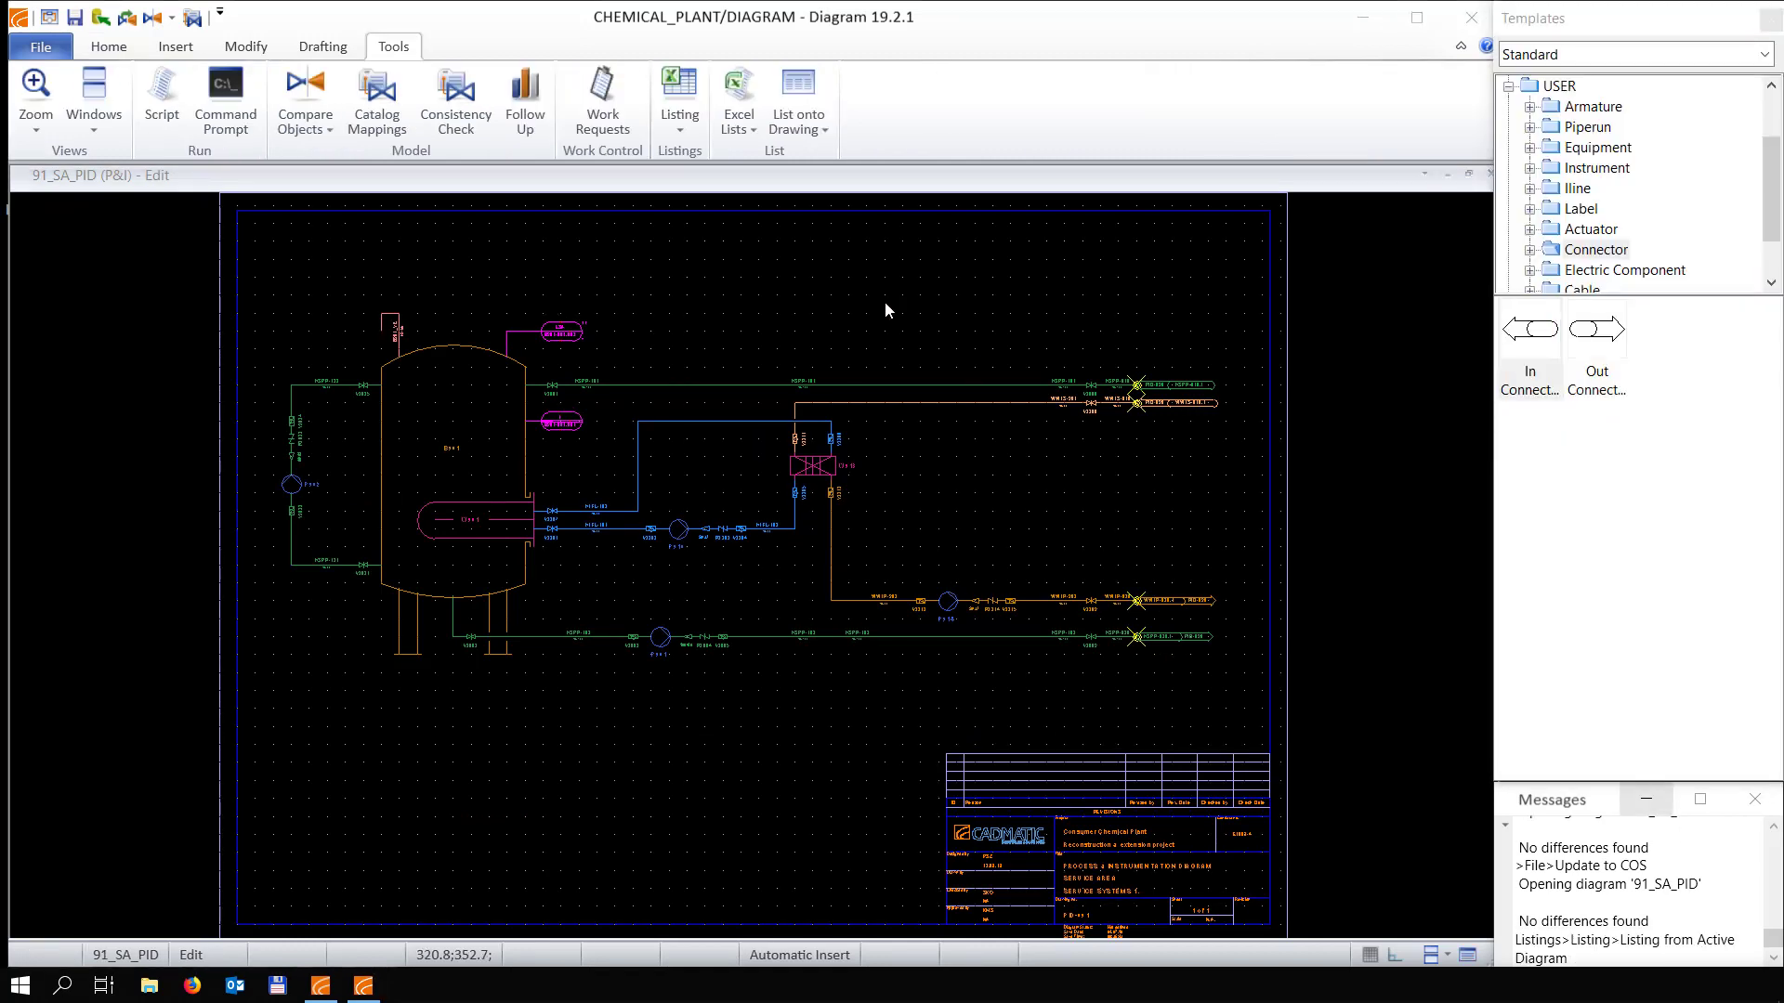
Generate the EQ_DataSheet listing from the active diagram into the OUTPUT/DIAGRAM/DataSheets folder
{"action": "left_click", "coordinate": [684, 127]}
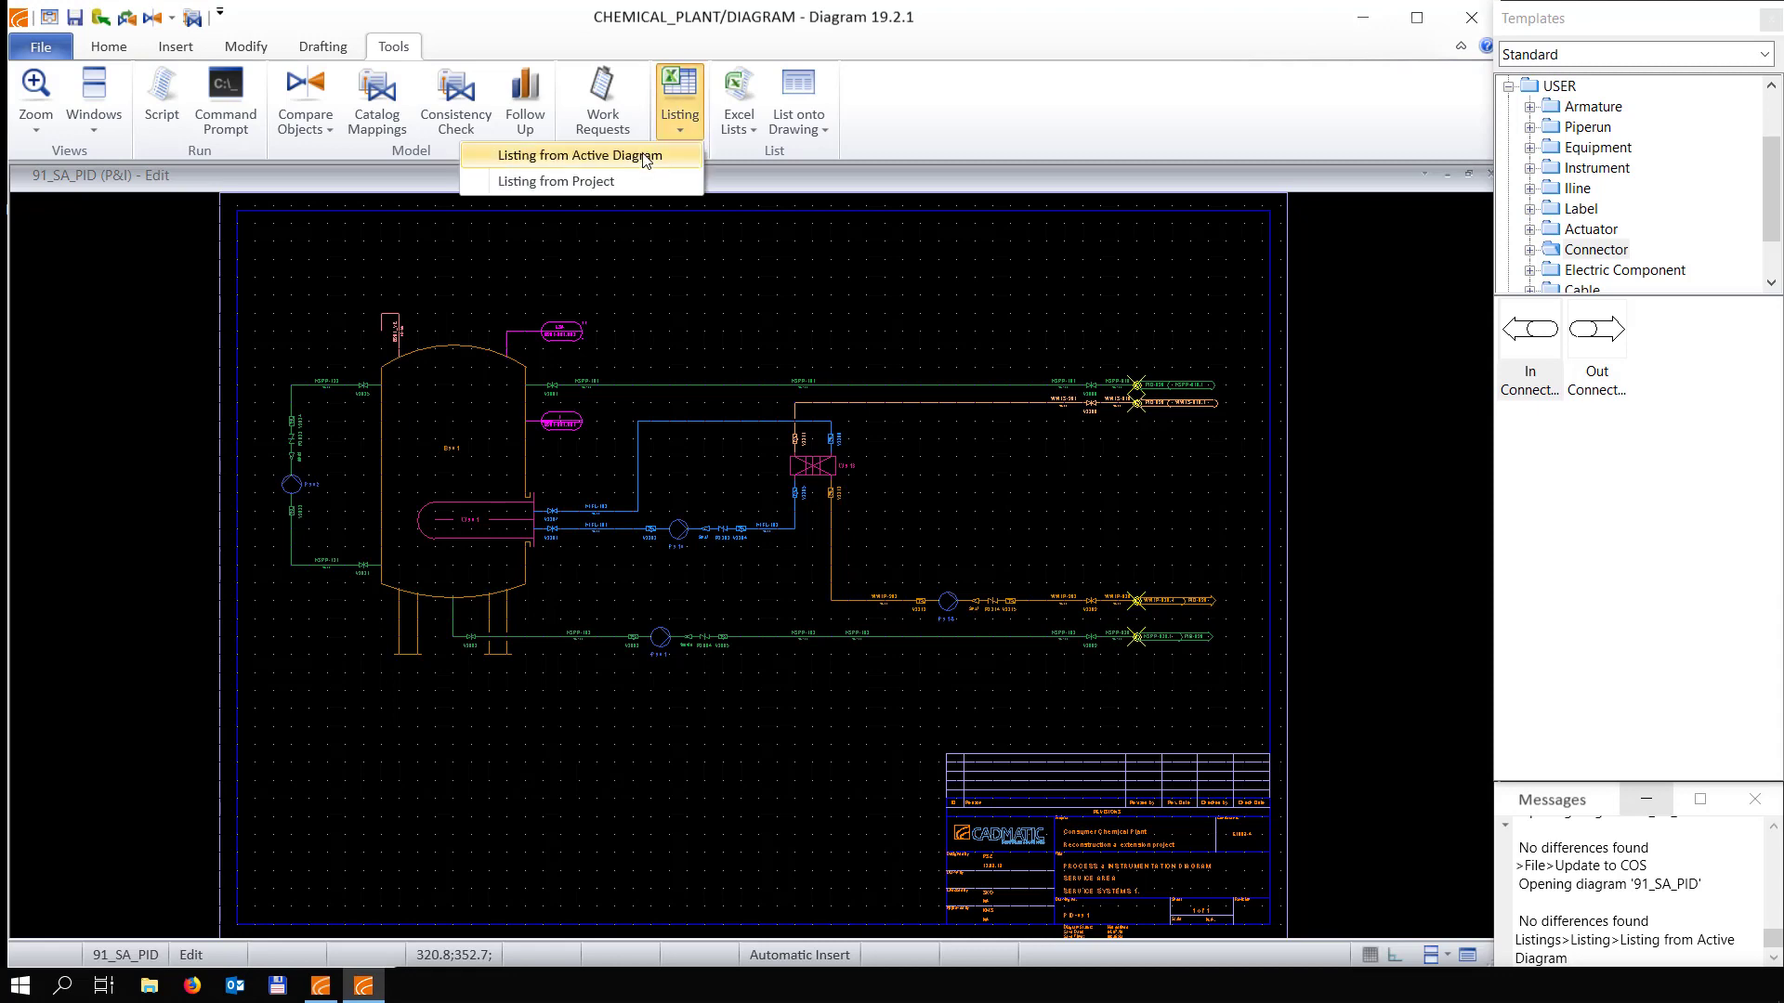
{"action": "left_click", "coordinate": [645, 156]}
{"action": "left_click", "coordinate": [505, 249]}
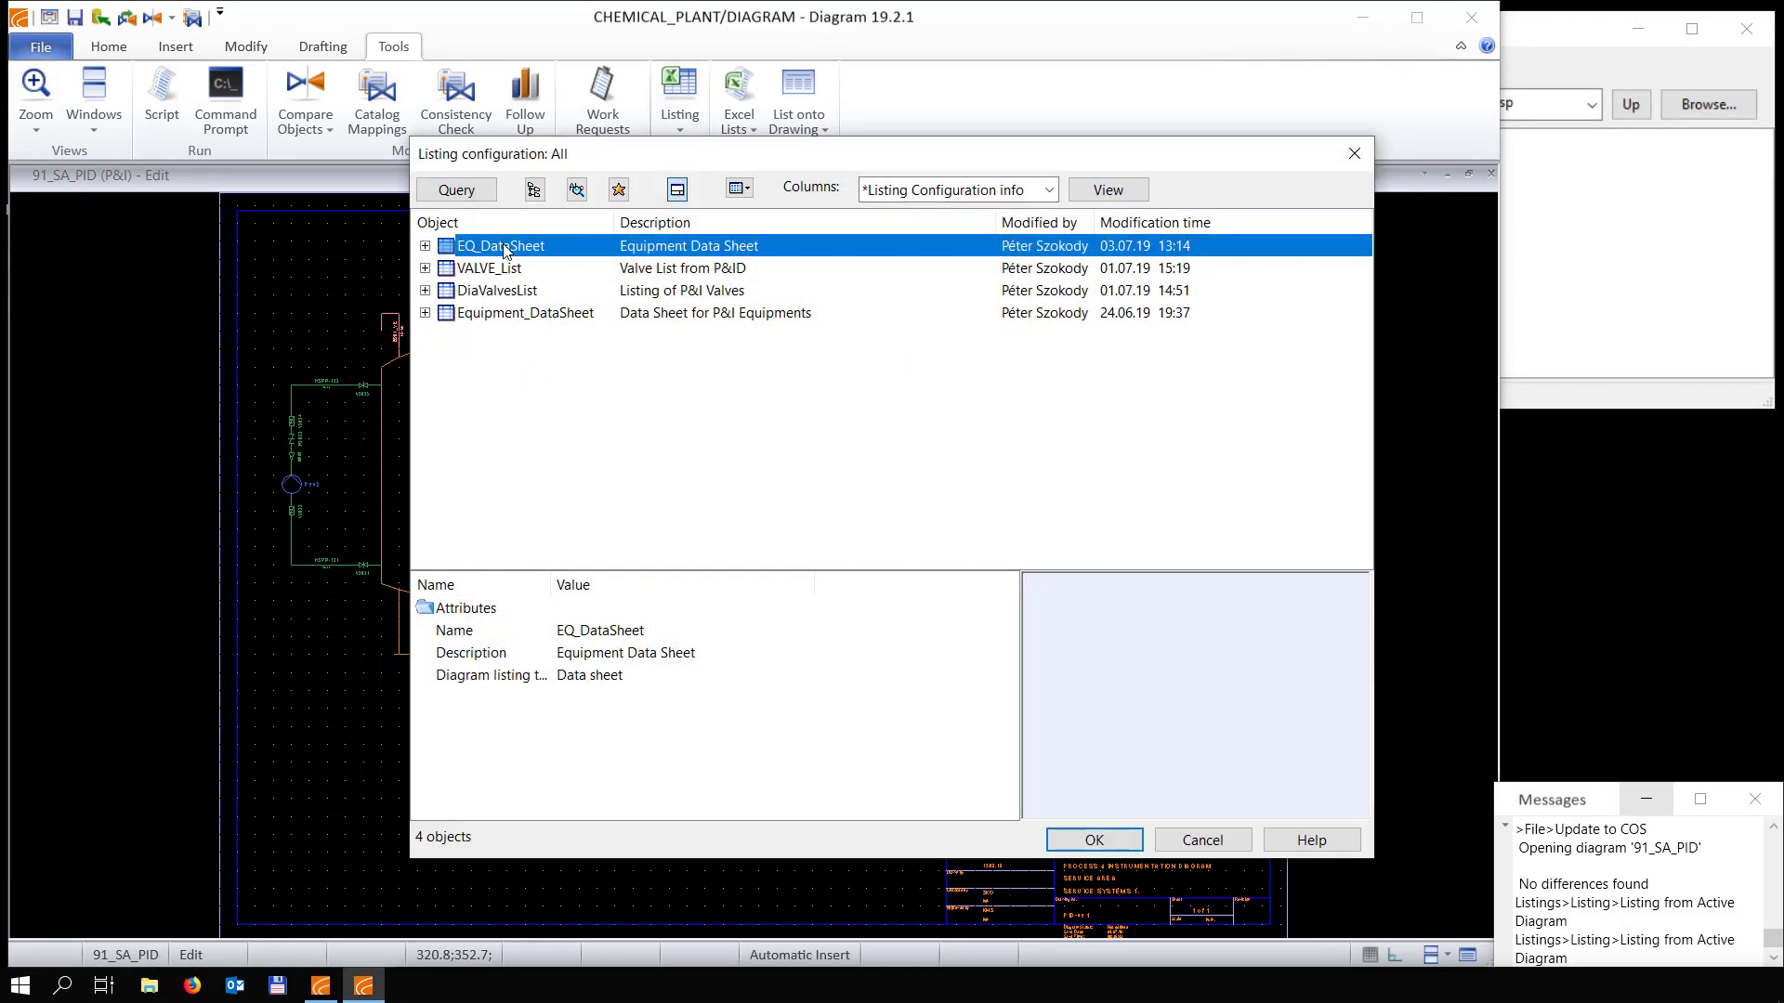
{"action": "double_click", "coordinate": [505, 249]}
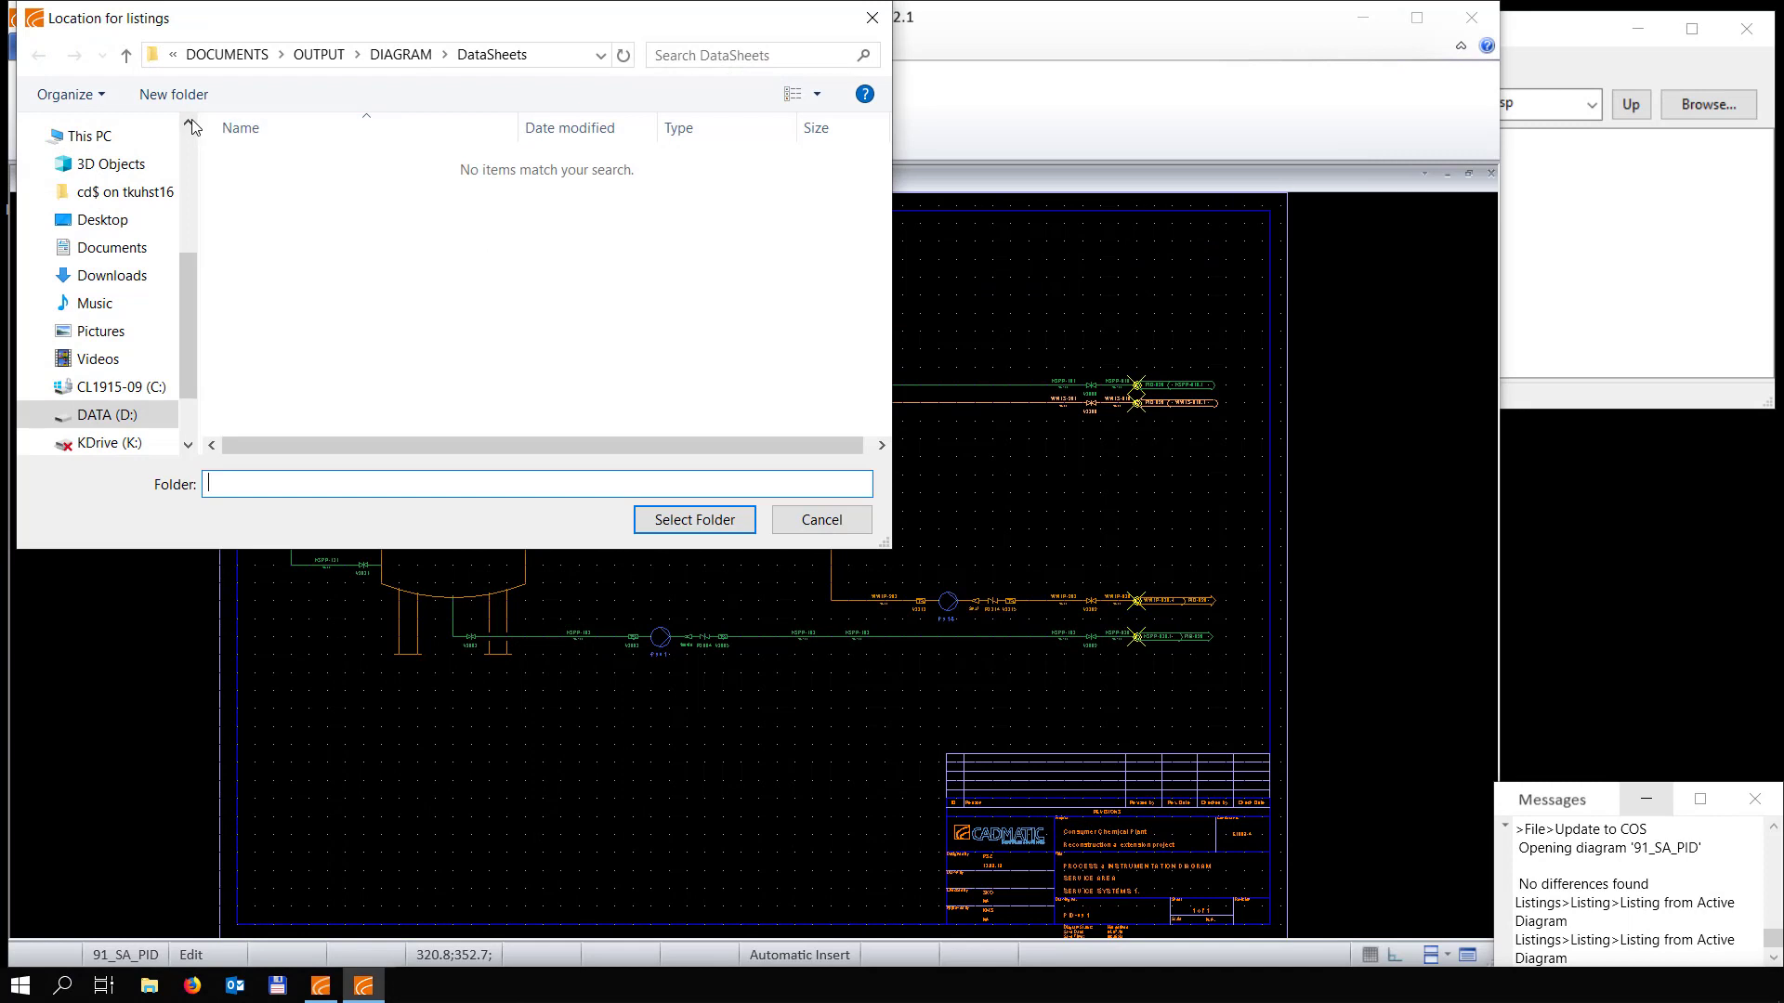
{"action": "left_click", "coordinate": [398, 54]}
{"action": "double_click", "coordinate": [274, 164]}
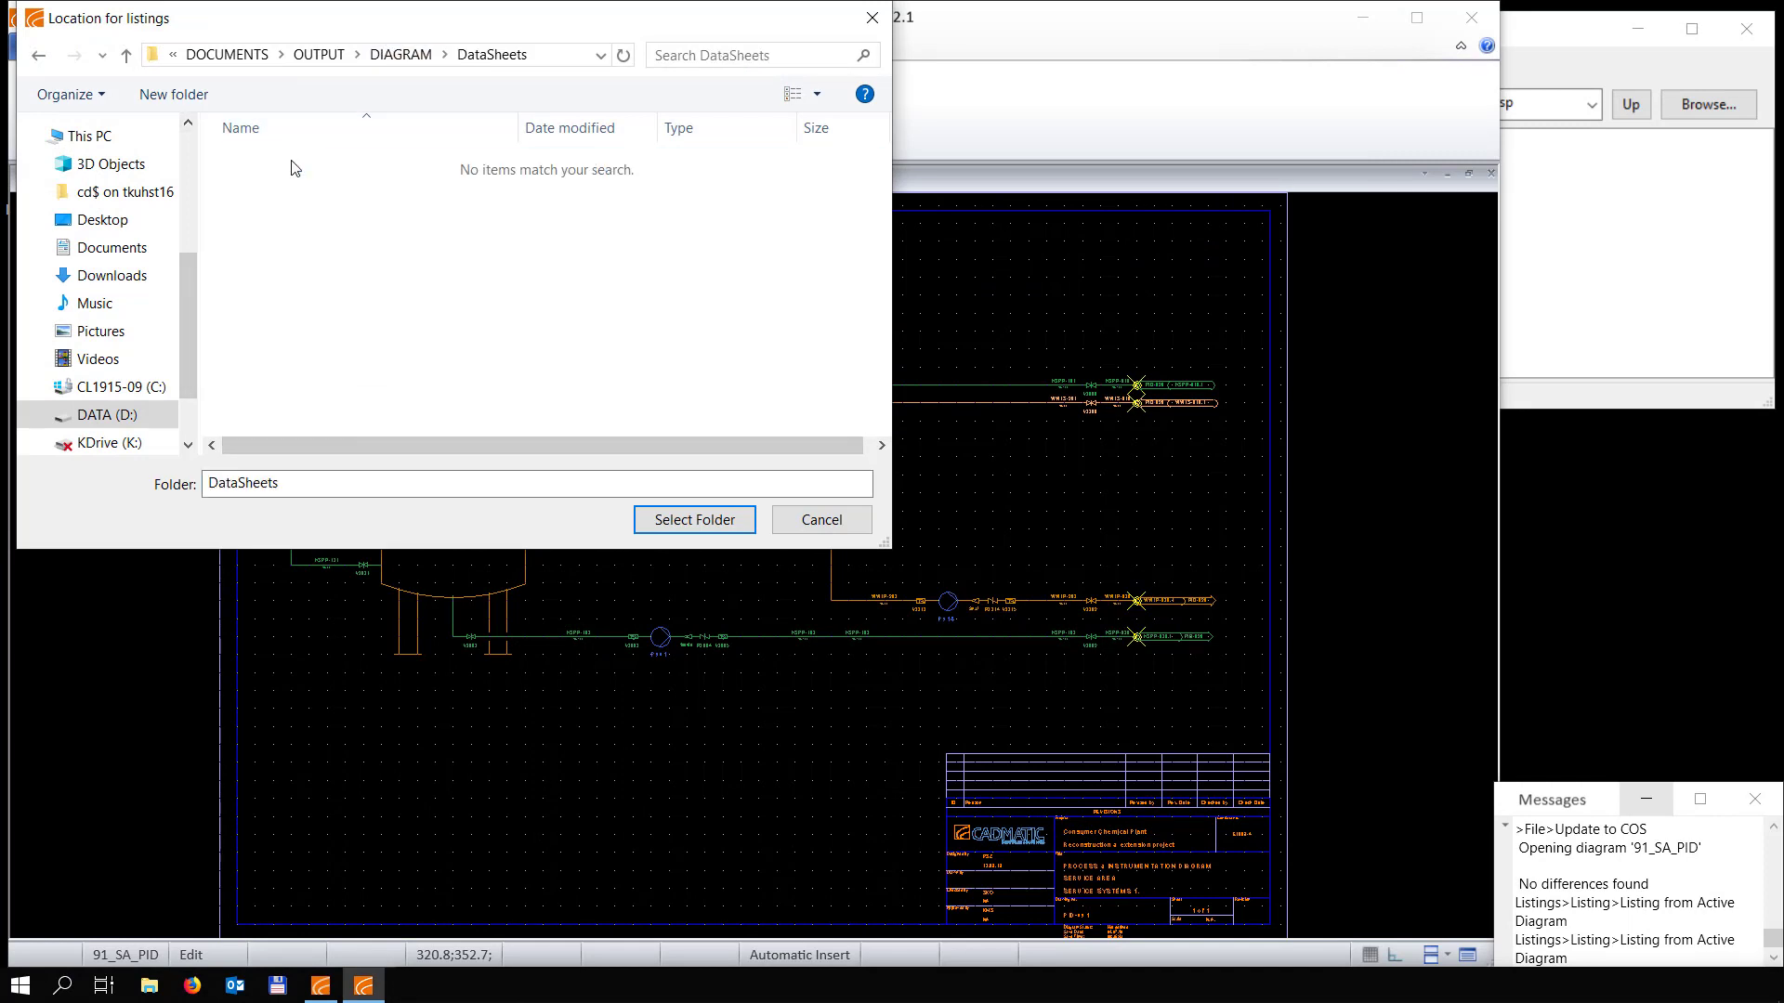
{"action": "left_click", "coordinate": [676, 523]}
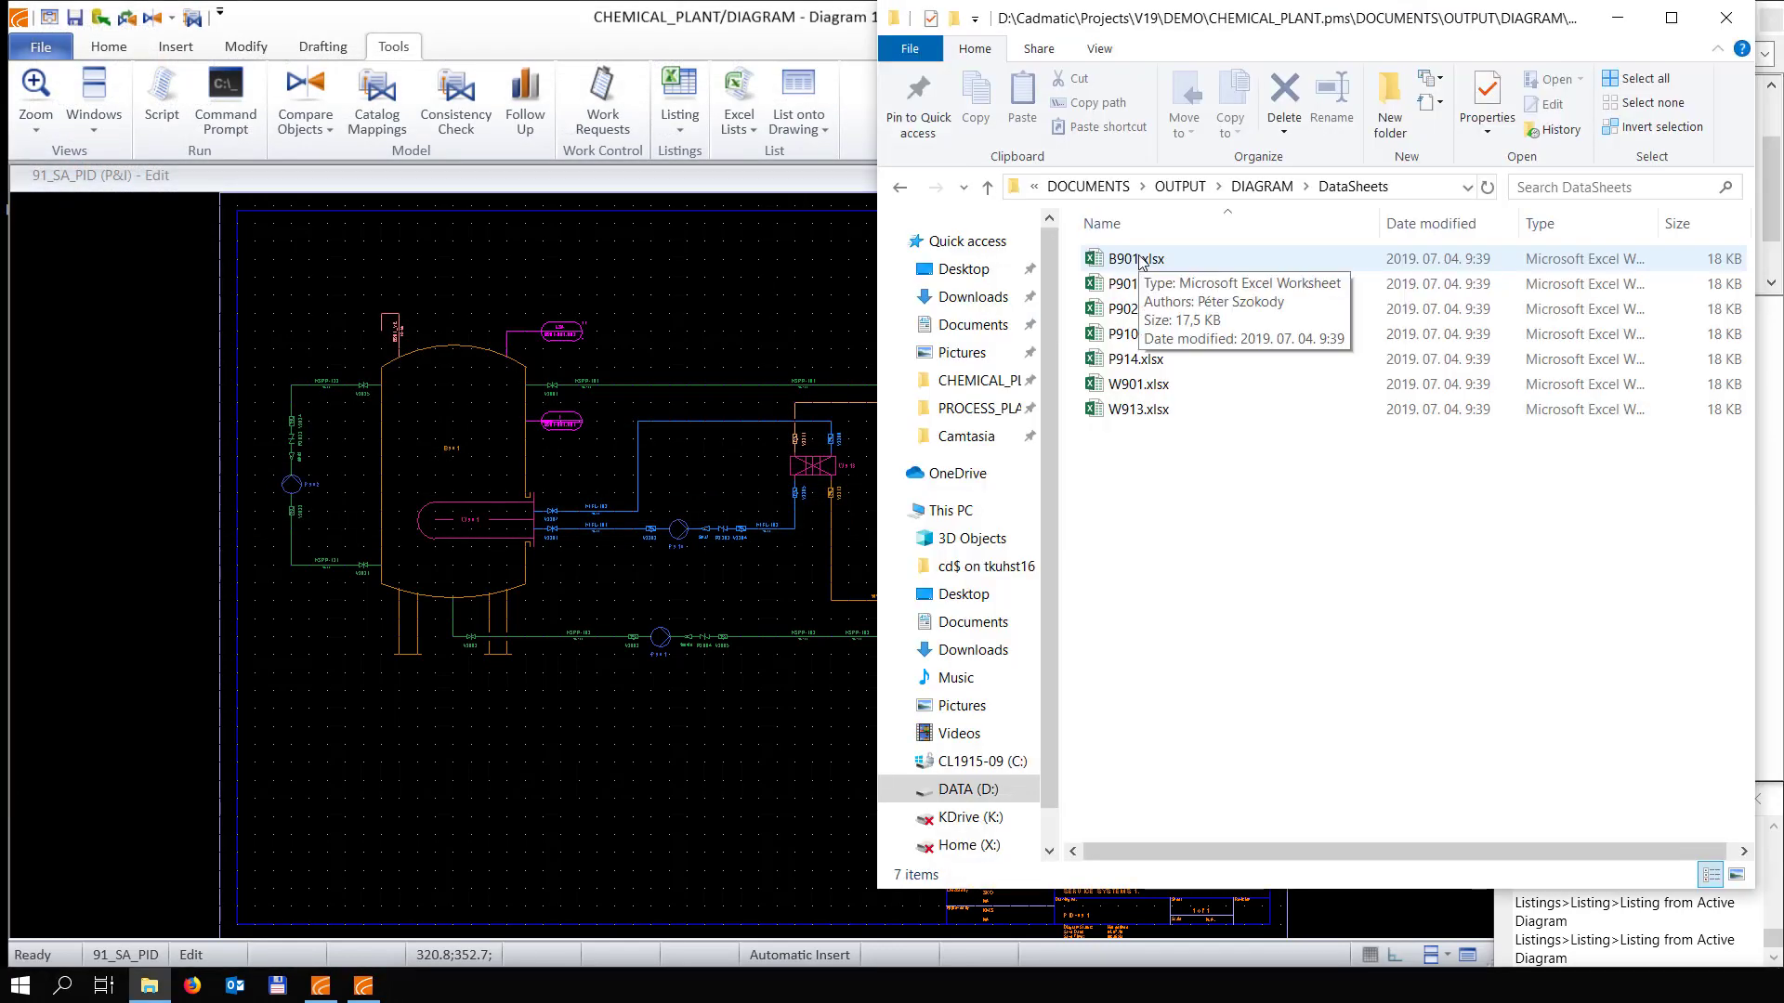
Open the B901.xlsx data sheet in Excel, review its contents and place it beside the diagram
{"action": "left_click", "coordinate": [1139, 260]}
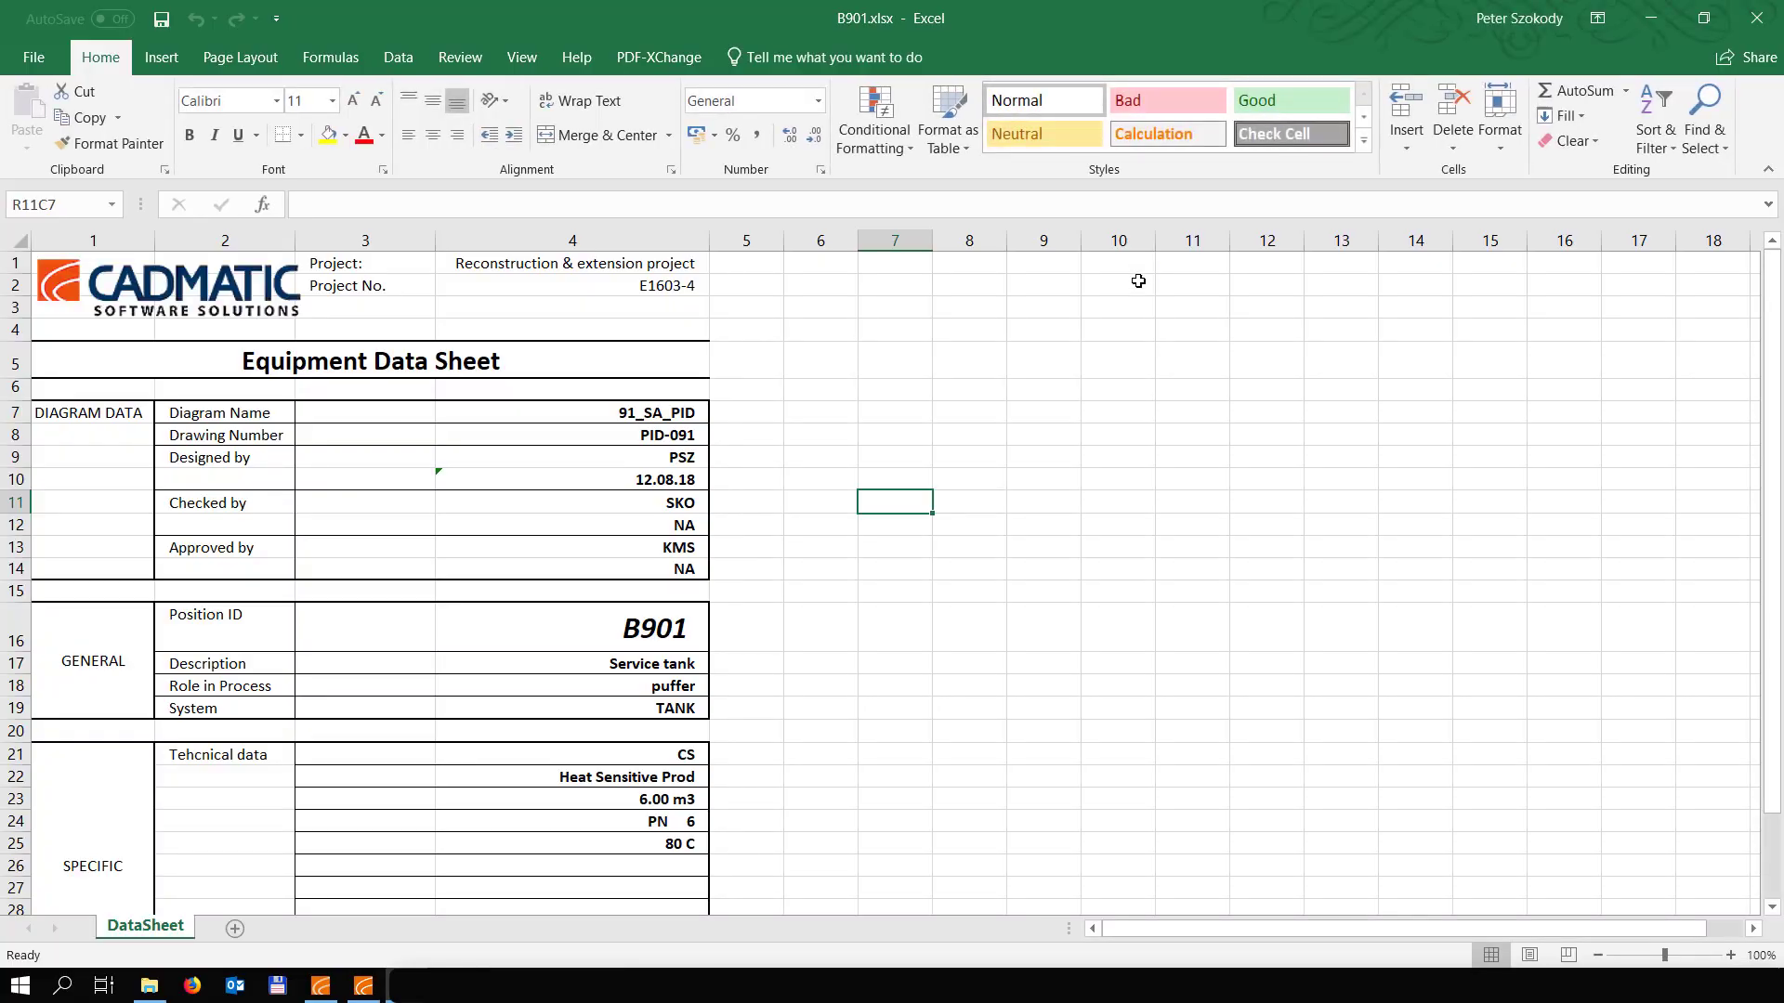
{"action": "scroll", "coordinate": [1088, 510], "scroll_direction": "down", "scroll_amount": 2}
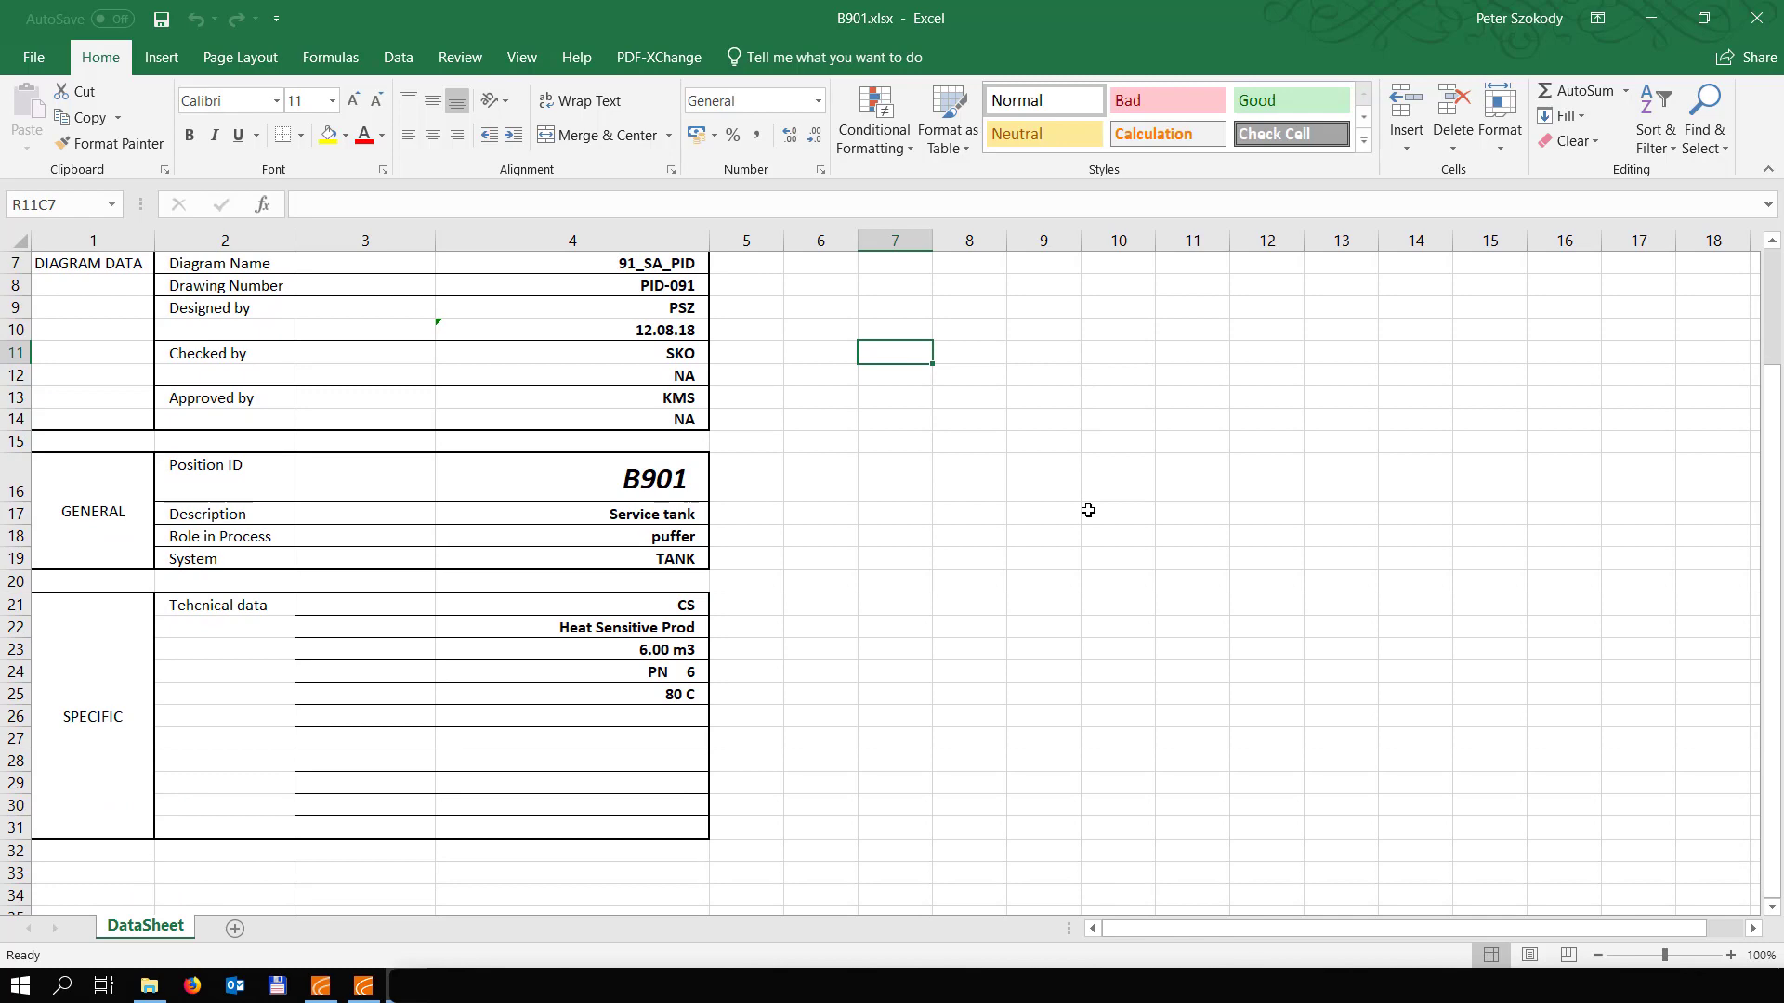
{"action": "key", "text": "super+Right"}
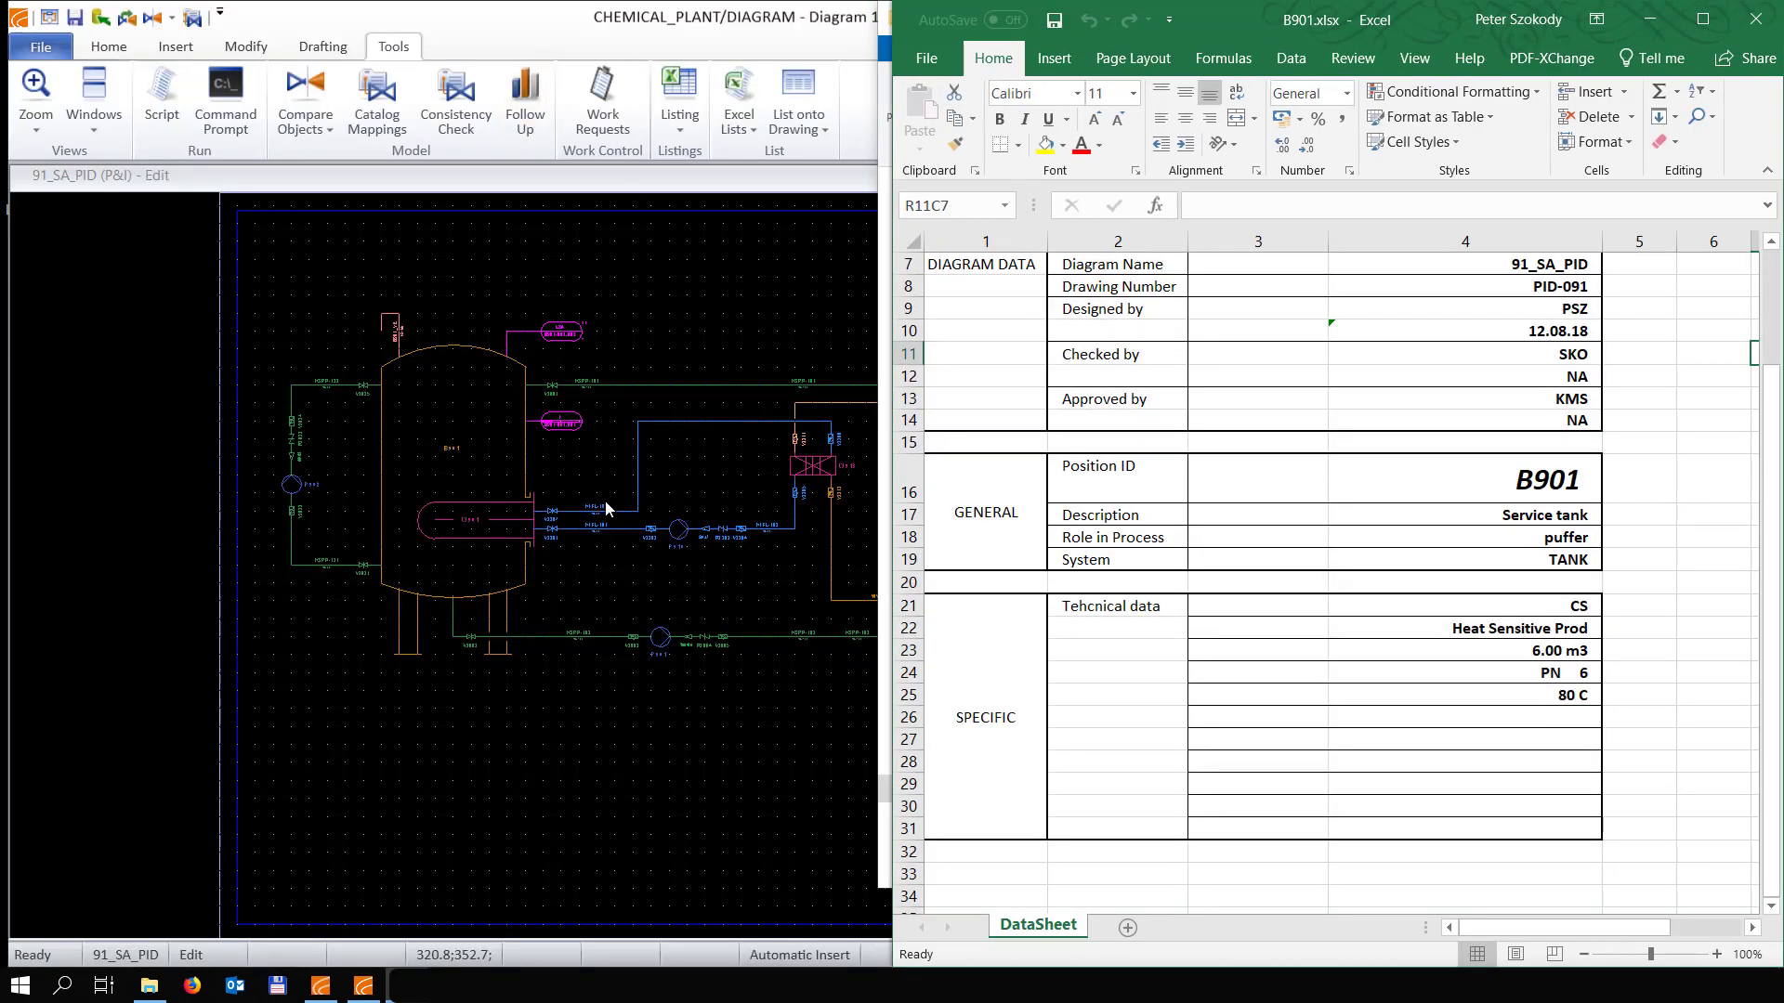
Compare tank B901's equipment data in the diagram, including the vessel-specific fields, with its data sheet
{"action": "left_click", "coordinate": [605, 500]}
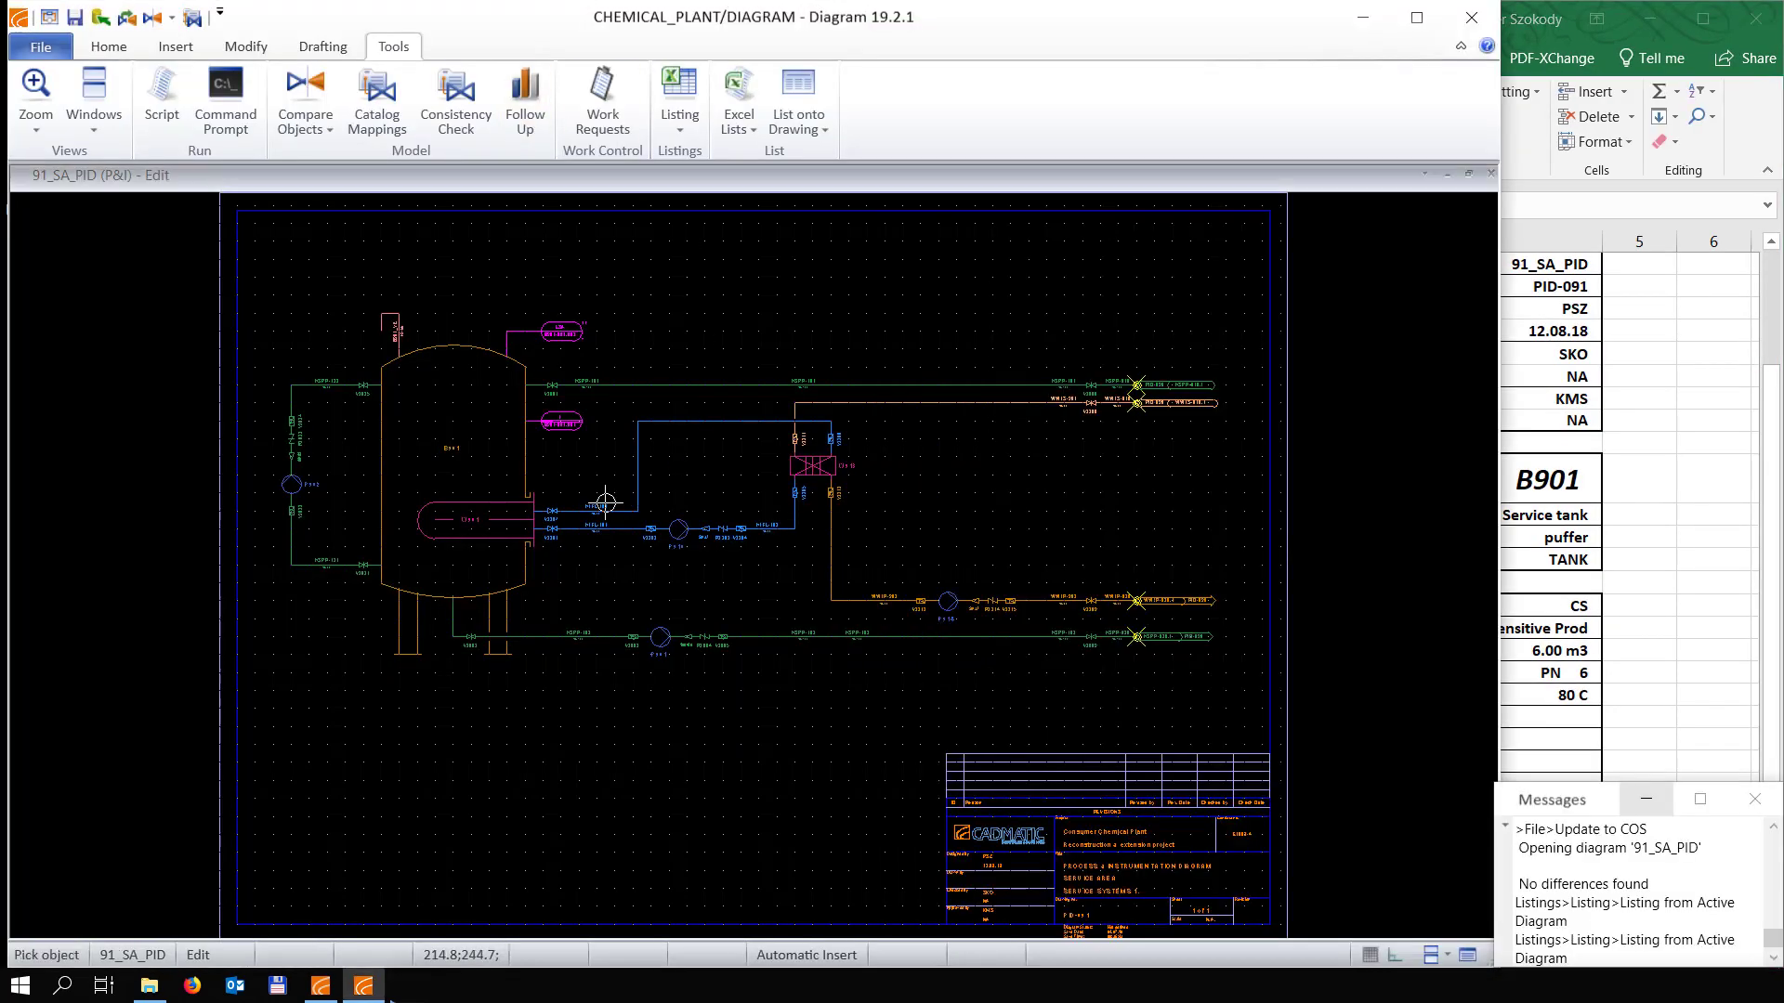
{"action": "right_click", "coordinate": [525, 457]}
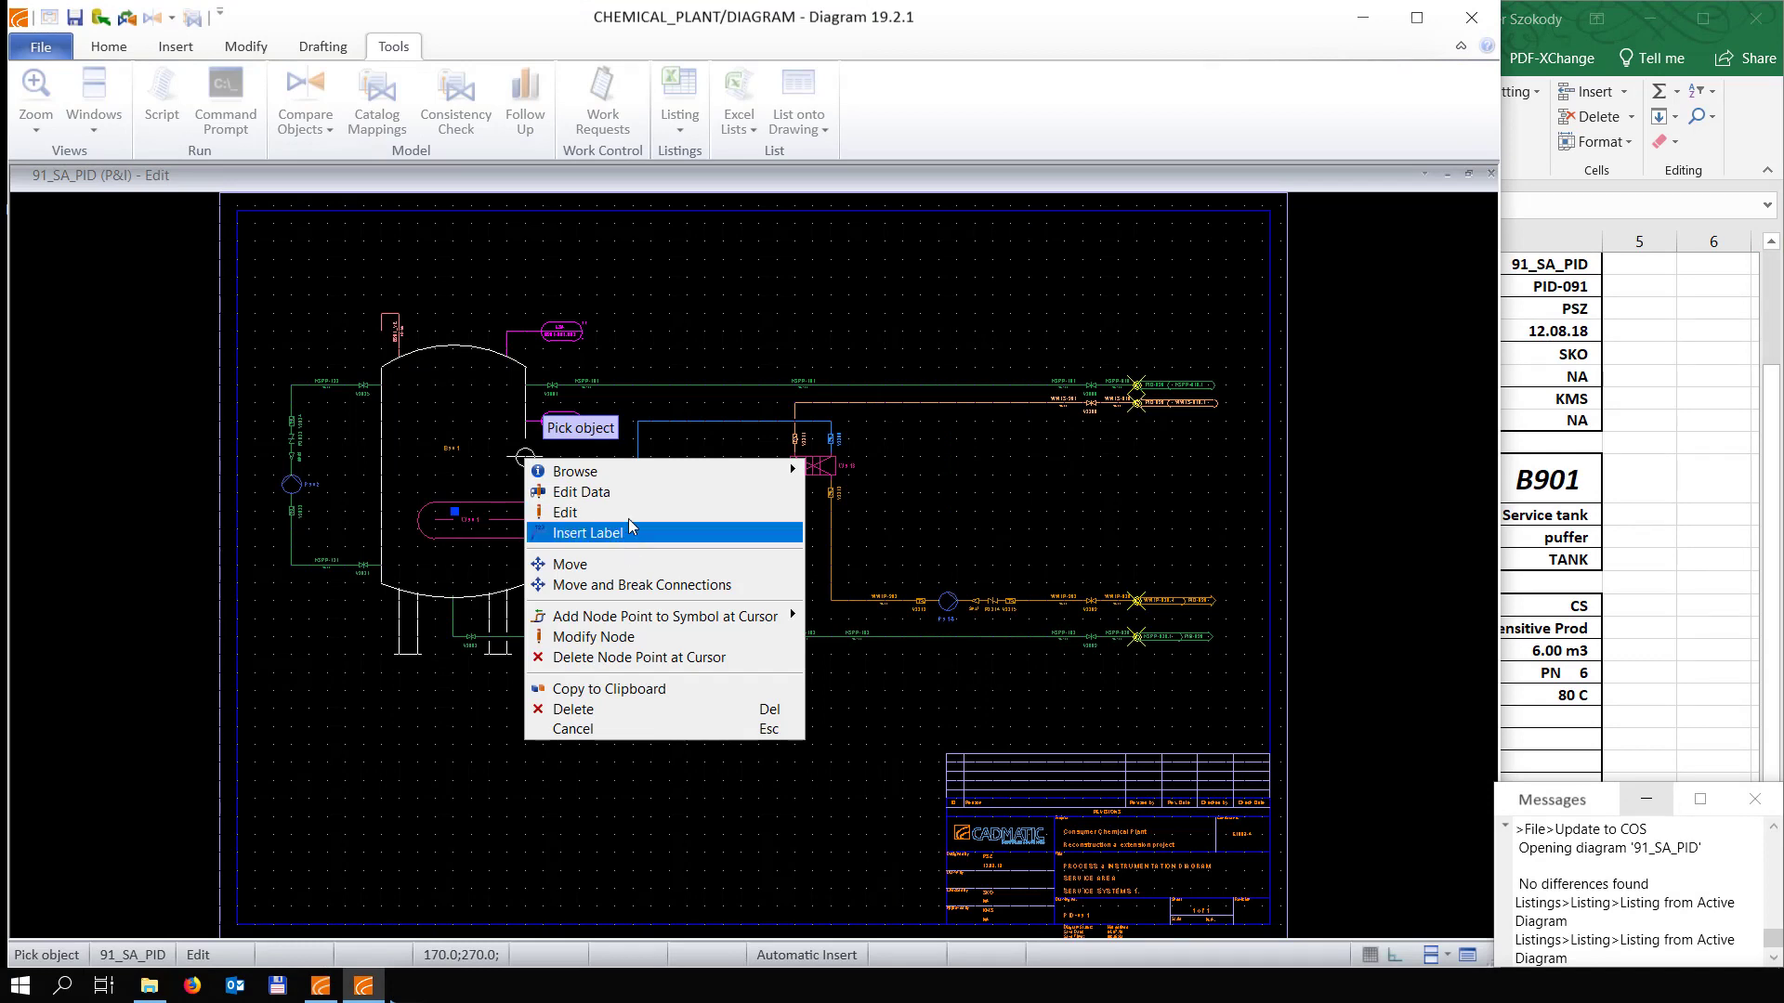
{"action": "left_click", "coordinate": [632, 493]}
{"action": "left_click_drag", "start_coordinate": [1056, 299], "coordinate": [570, 225]}
{"action": "left_click_drag", "start_coordinate": [1013, 346], "coordinate": [1012, 536]}
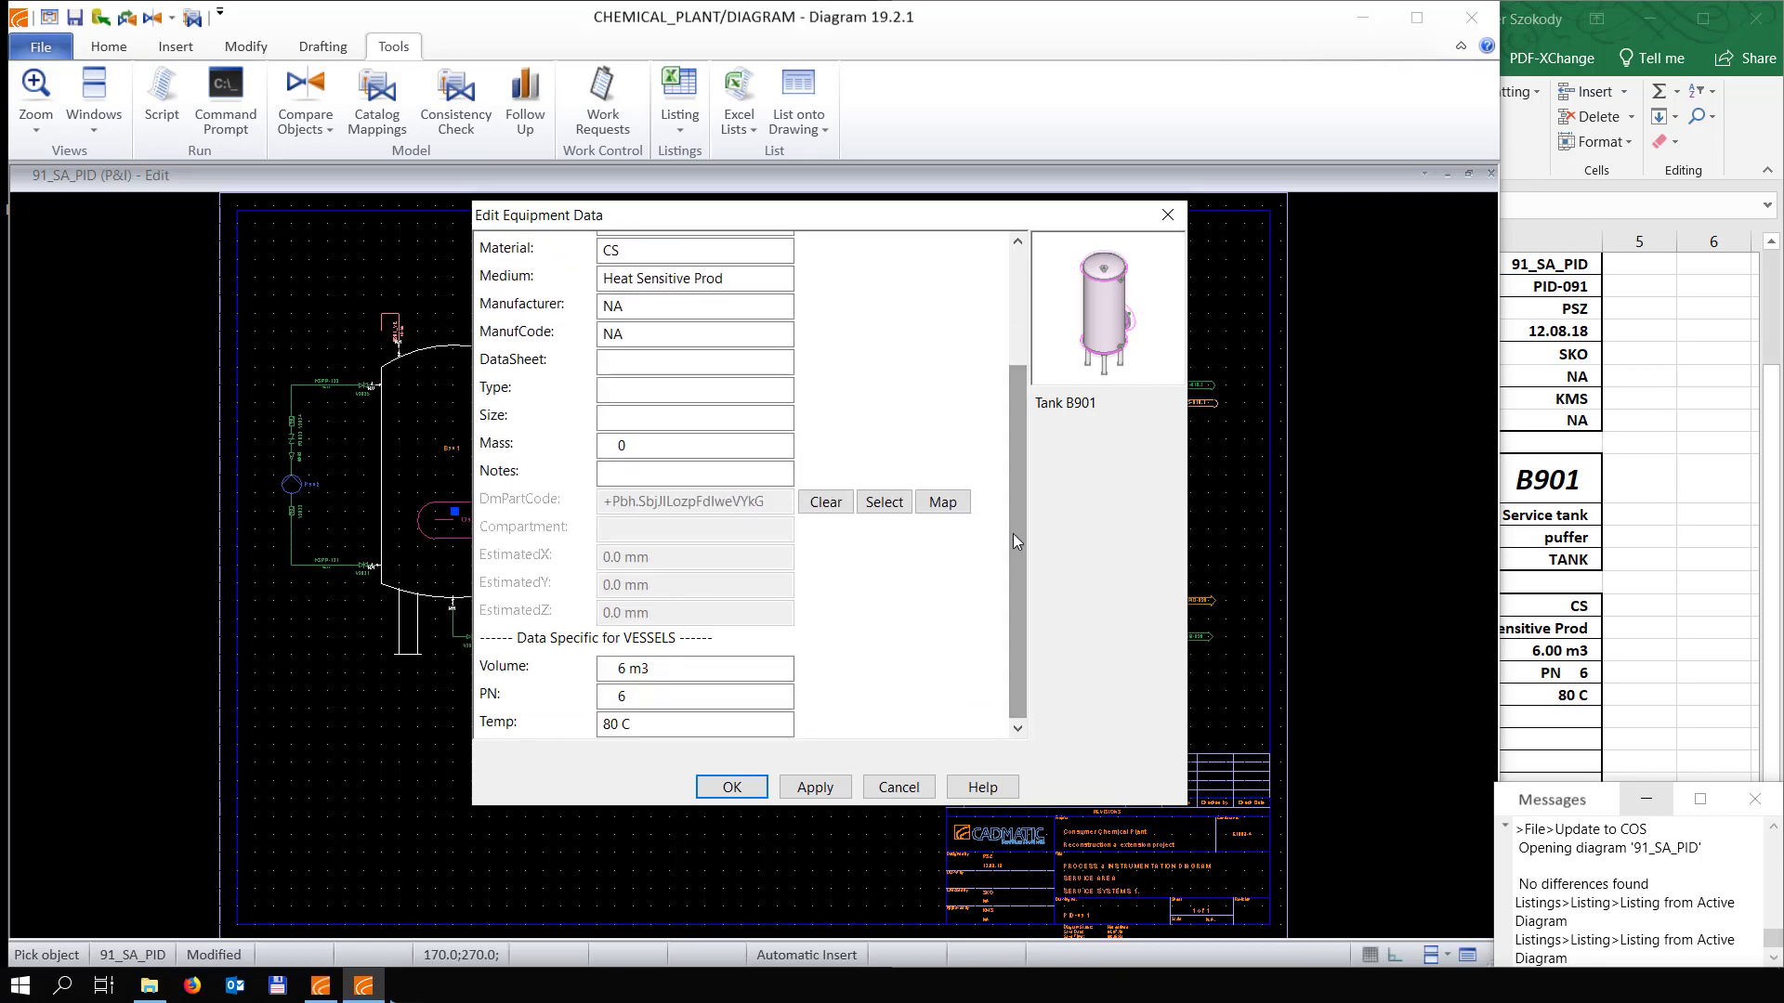
{"action": "key", "text": "Escape"}
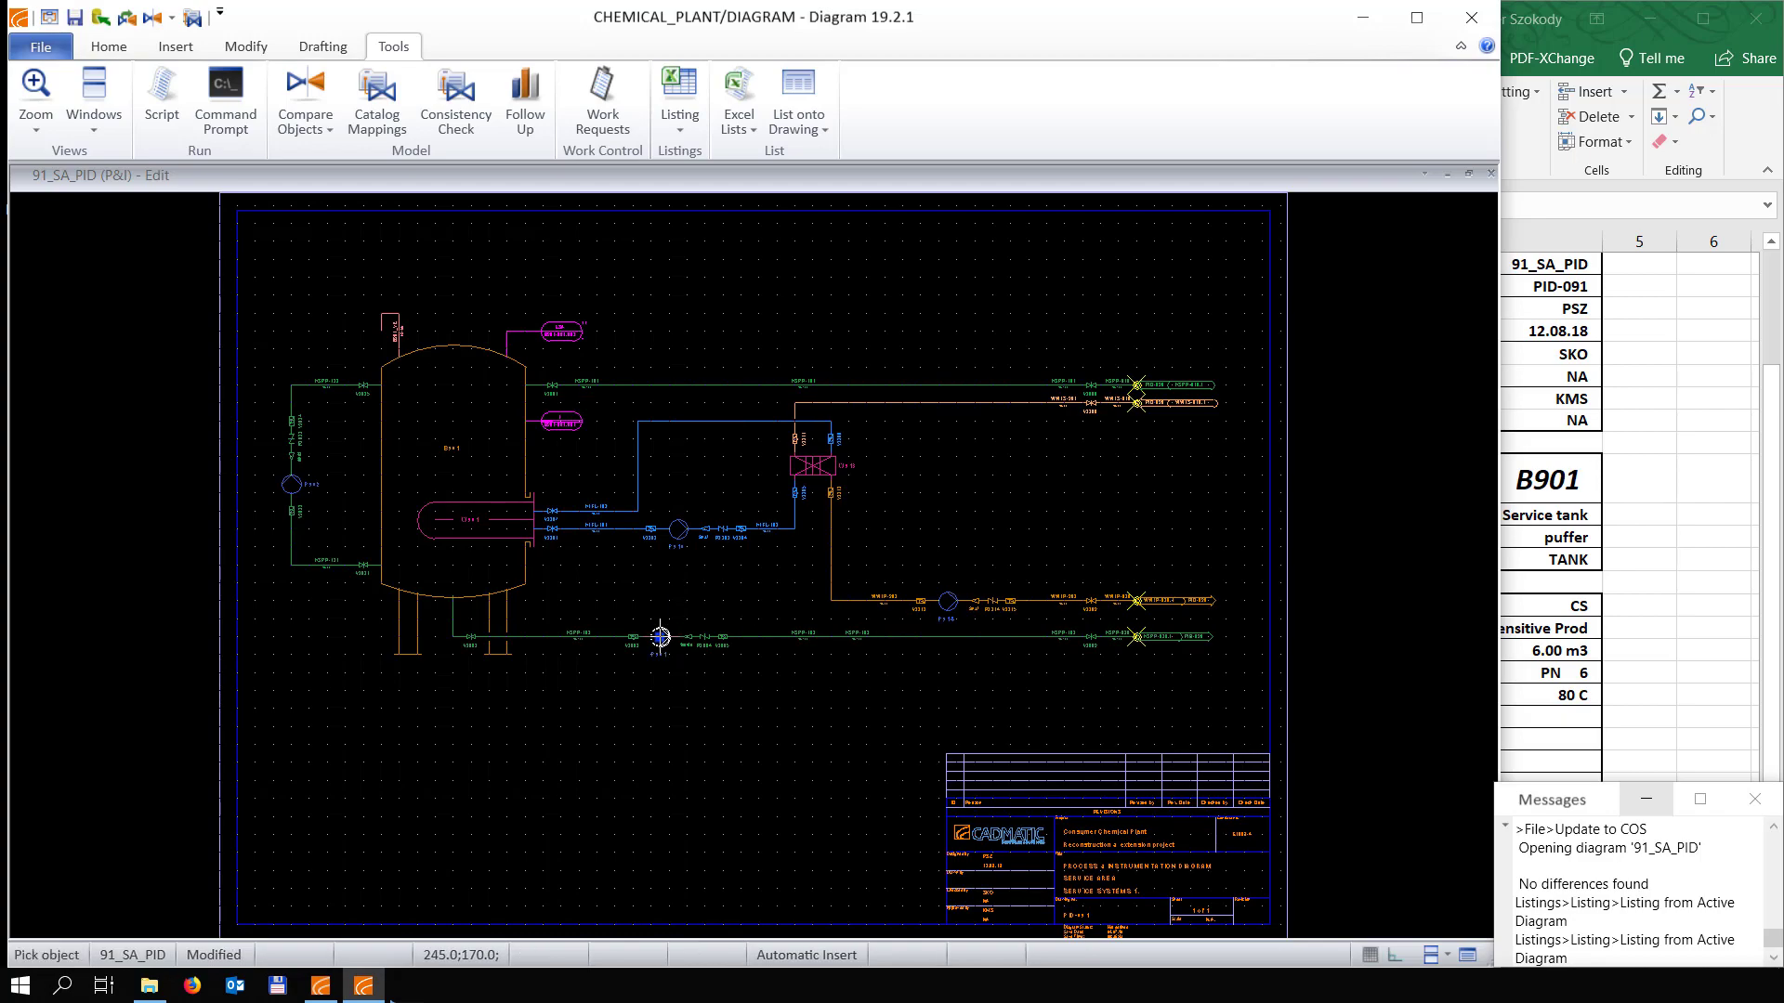
Open the equipment data of pump P901 on the lower product line for viewing
{"action": "right_click", "coordinate": [606, 391]}
{"action": "left_click", "coordinate": [737, 465]}
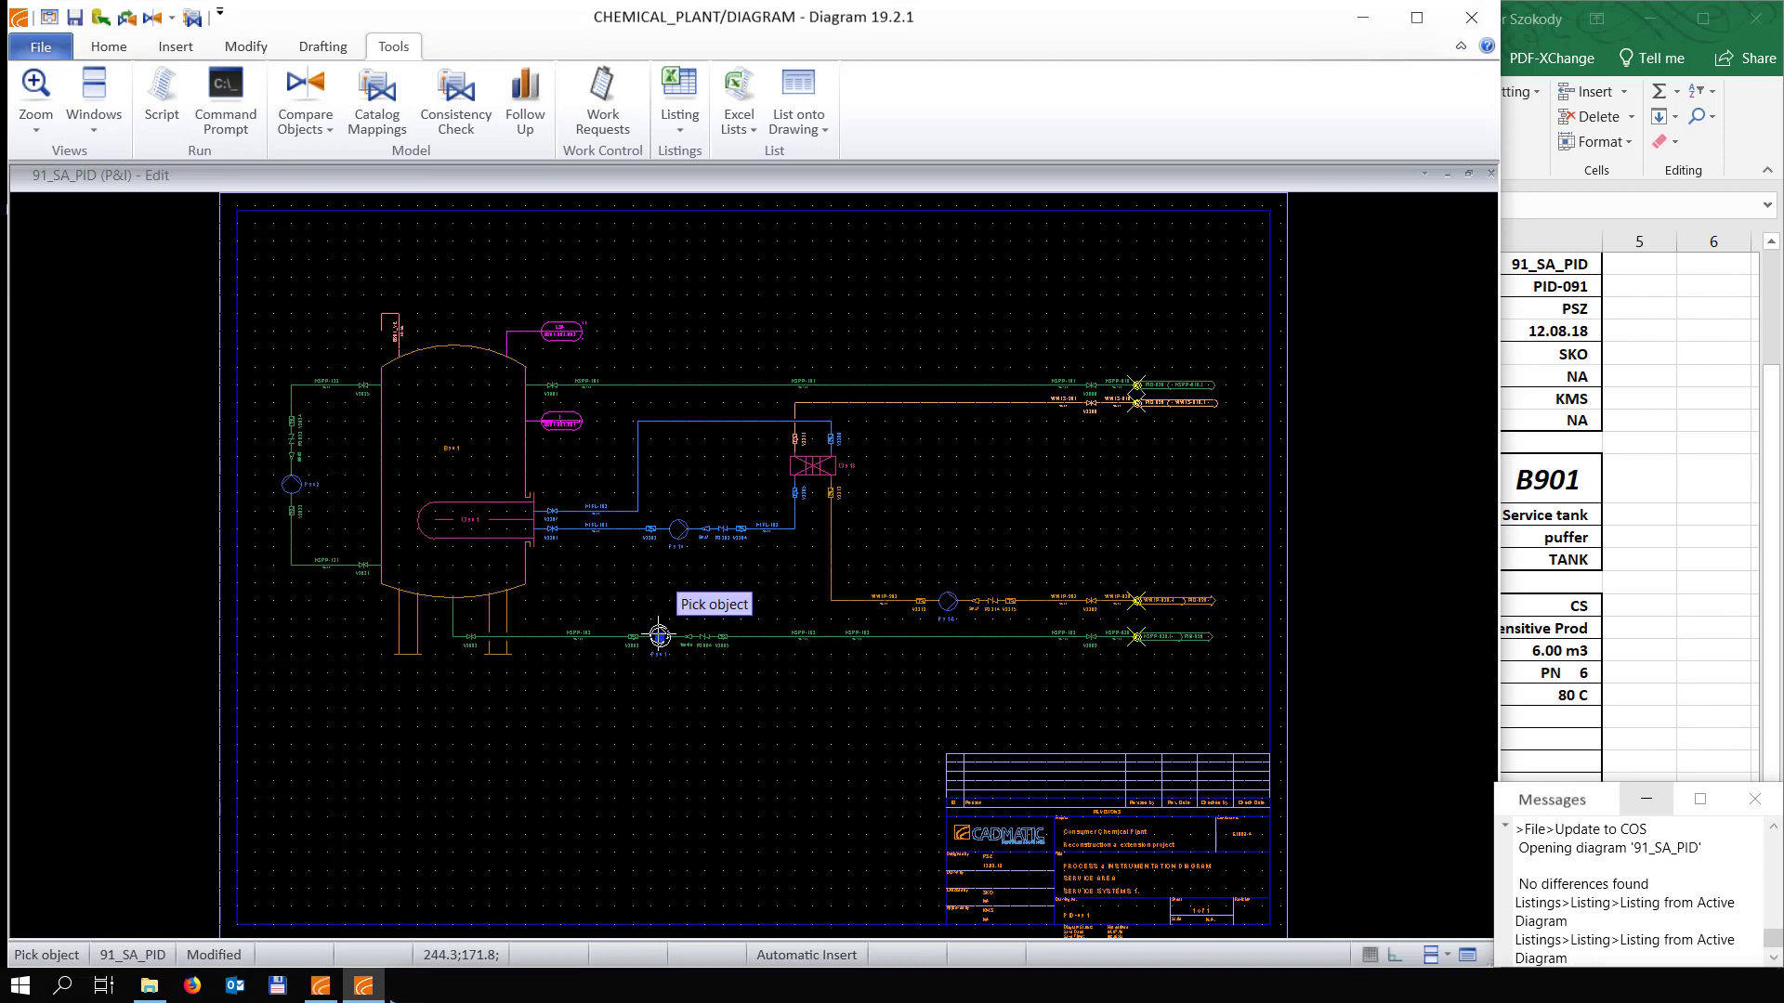
{"action": "right_click", "coordinate": [660, 637]}
{"action": "left_click", "coordinate": [701, 669]}
Switch to the DataSheets folder, open P901.xlsx in Excel and place it beside the pump's equipment data
{"action": "key", "text": "alt+Tab"}
{"action": "key", "text": "alt+Tab"}
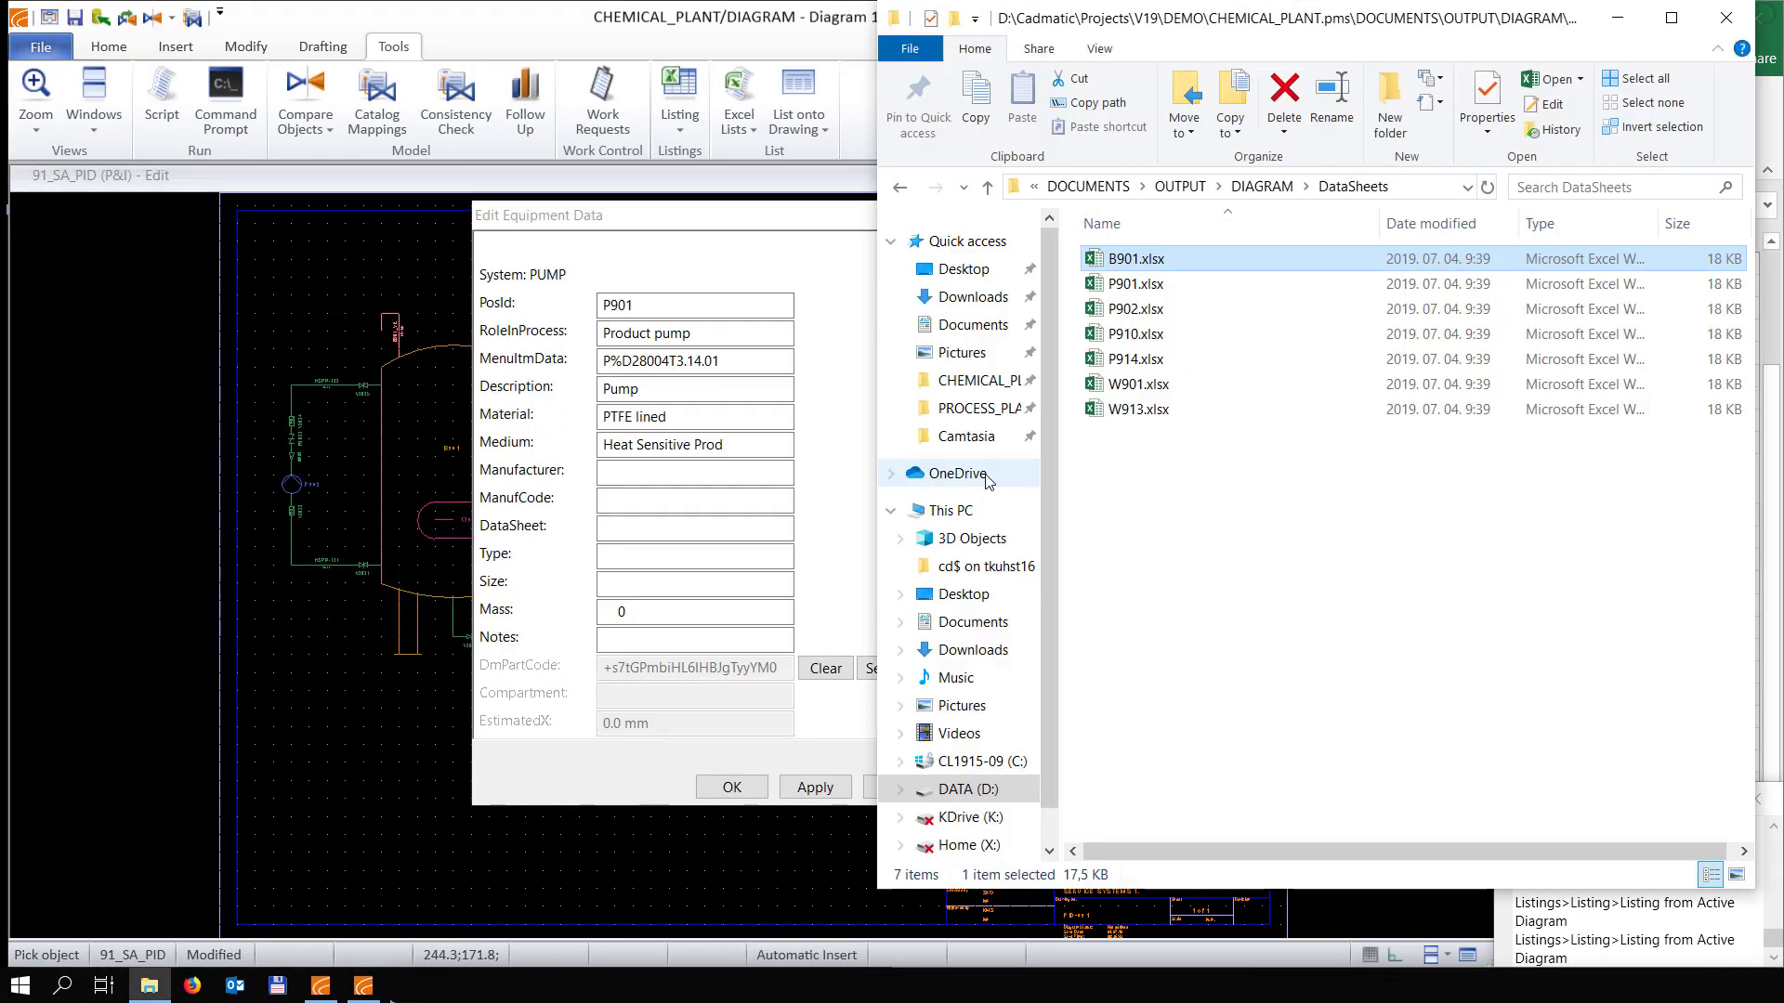
{"action": "double_click", "coordinate": [1154, 292]}
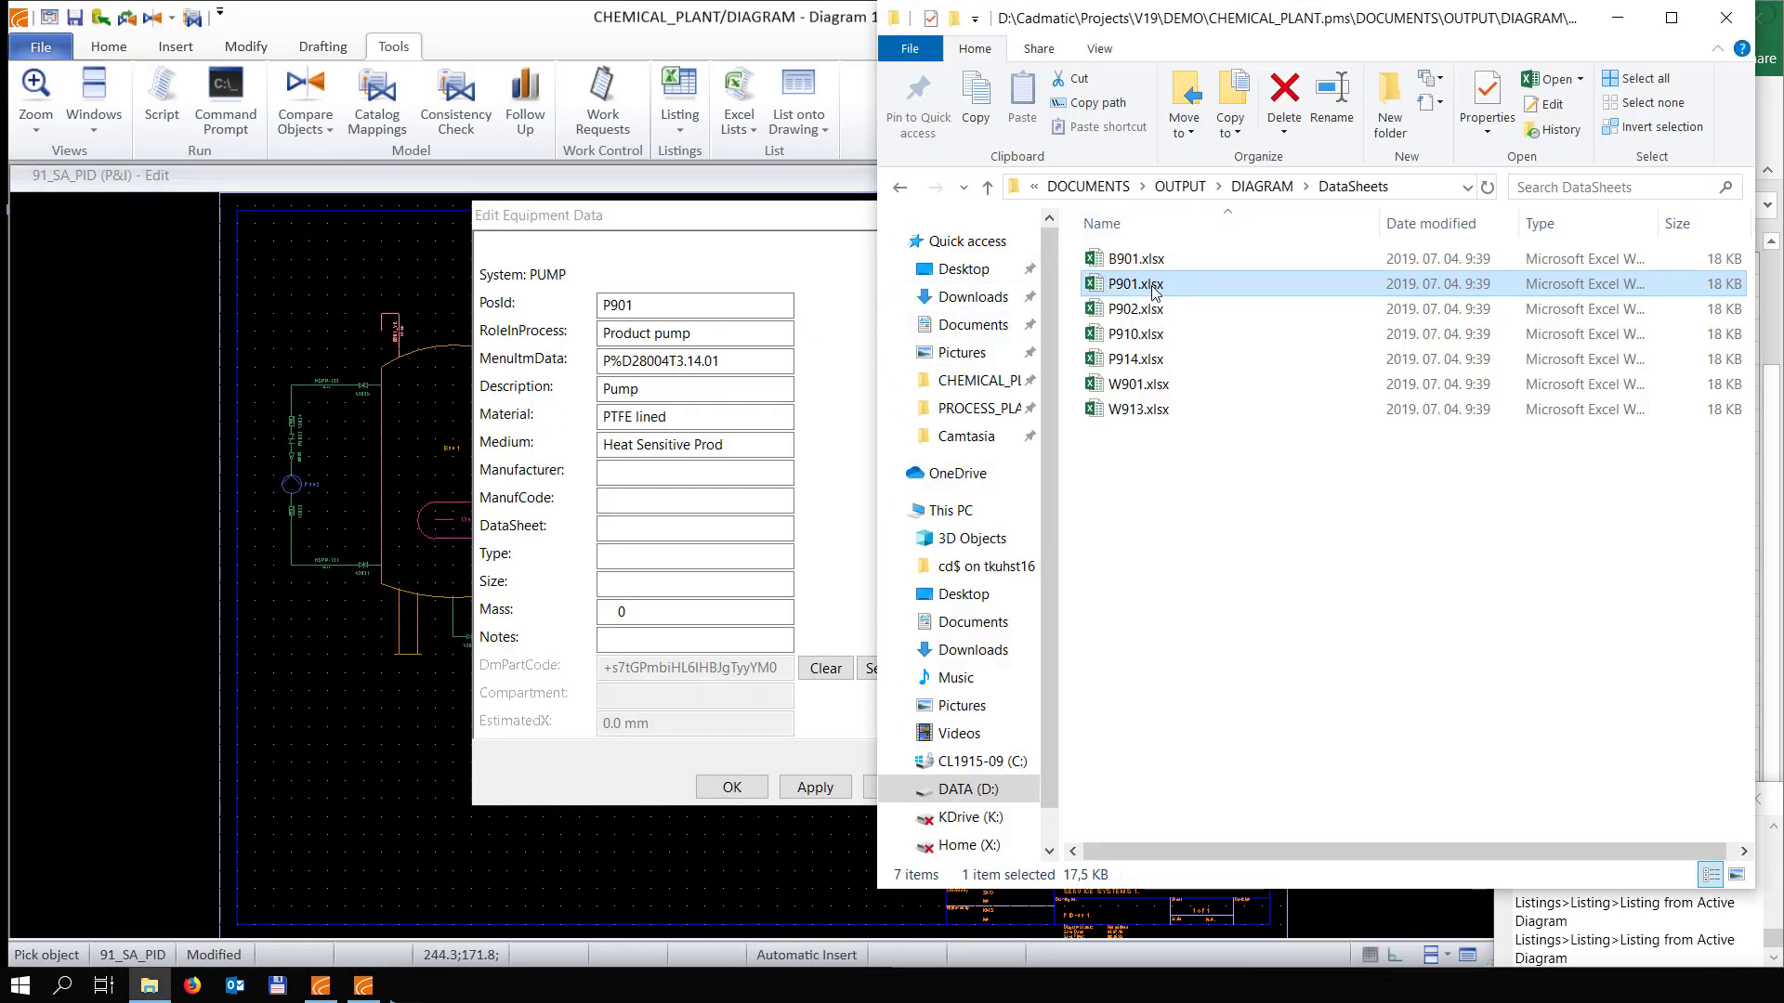
{"action": "scroll", "coordinate": [1245, 409], "scroll_direction": "up", "scroll_amount": 2}
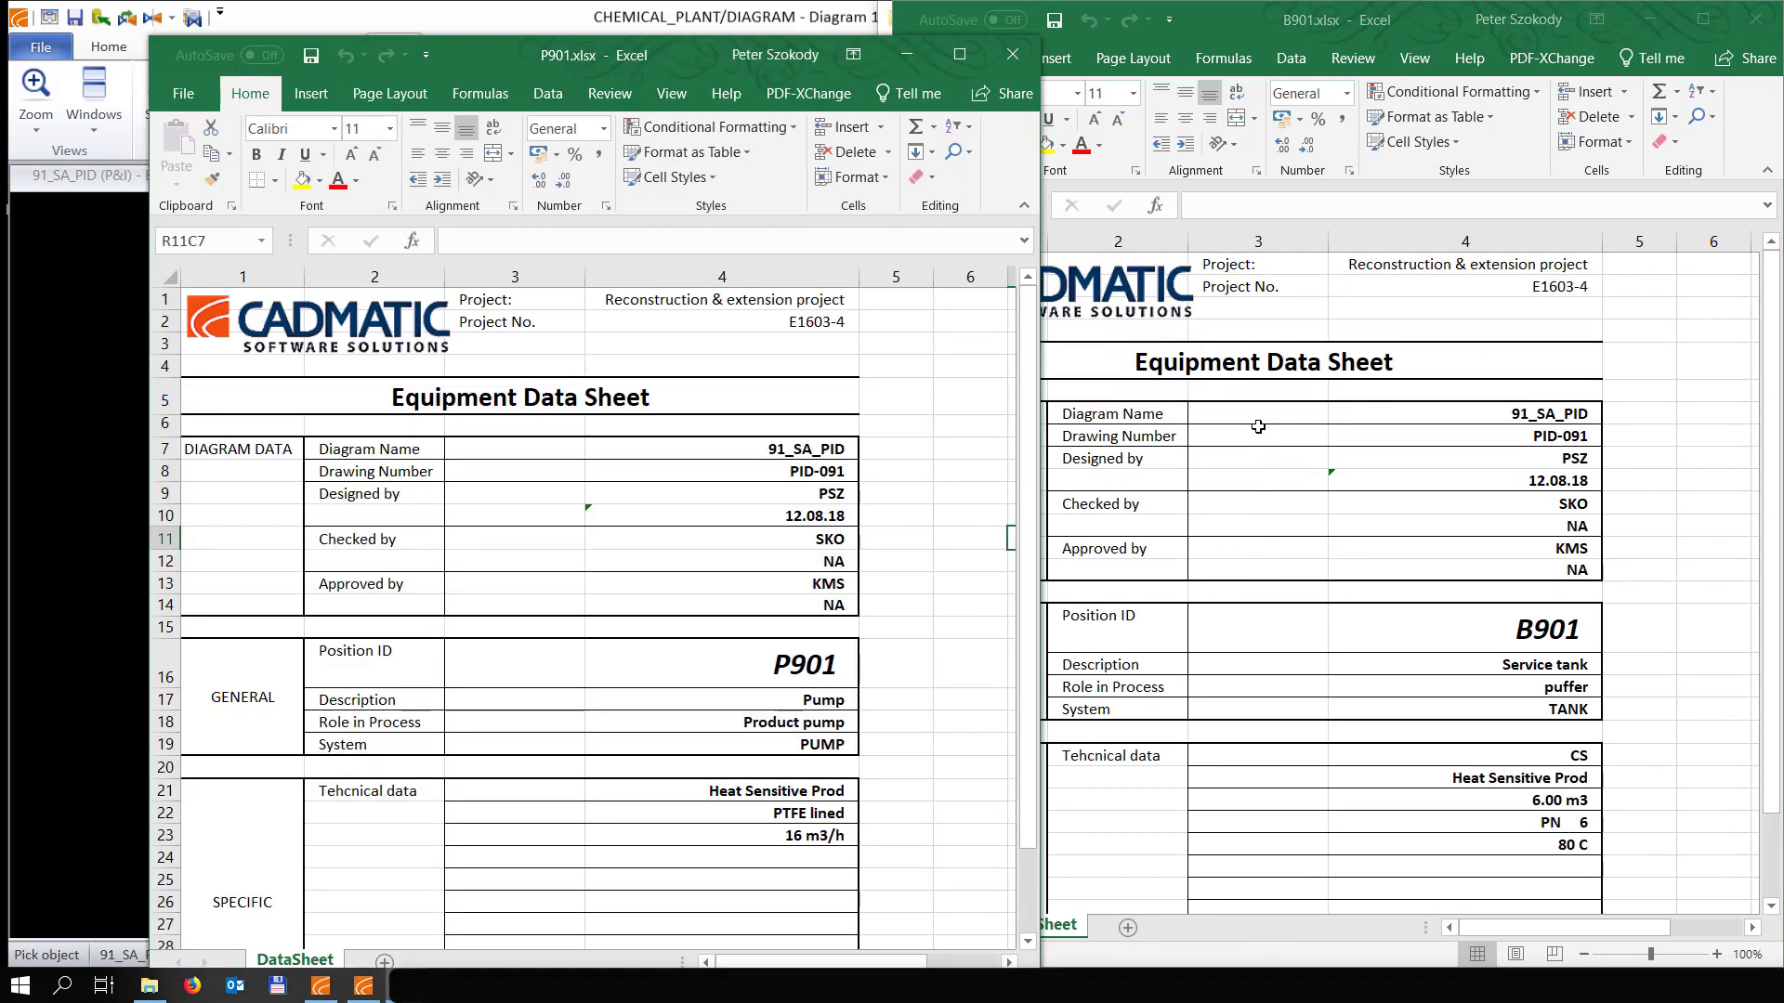
{"action": "left_click", "coordinate": [926, 481]}
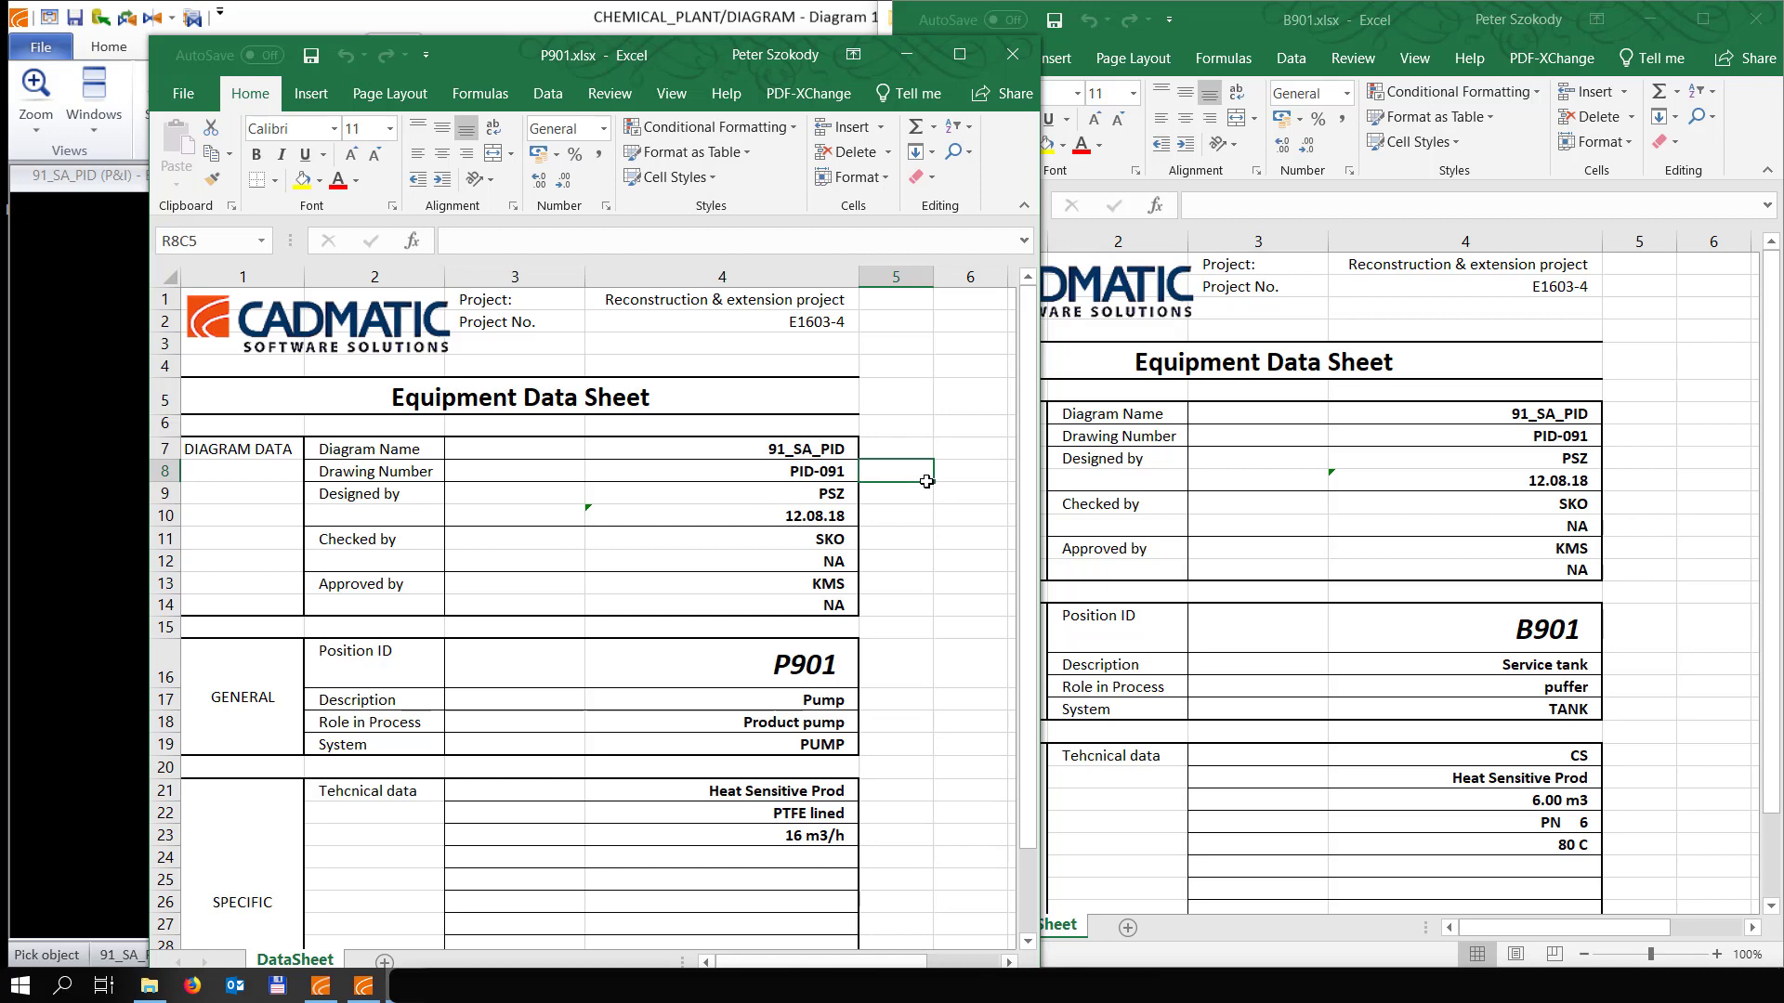
{"action": "left_click_drag", "start_coordinate": [732, 49], "coordinate": [1461, 18]}
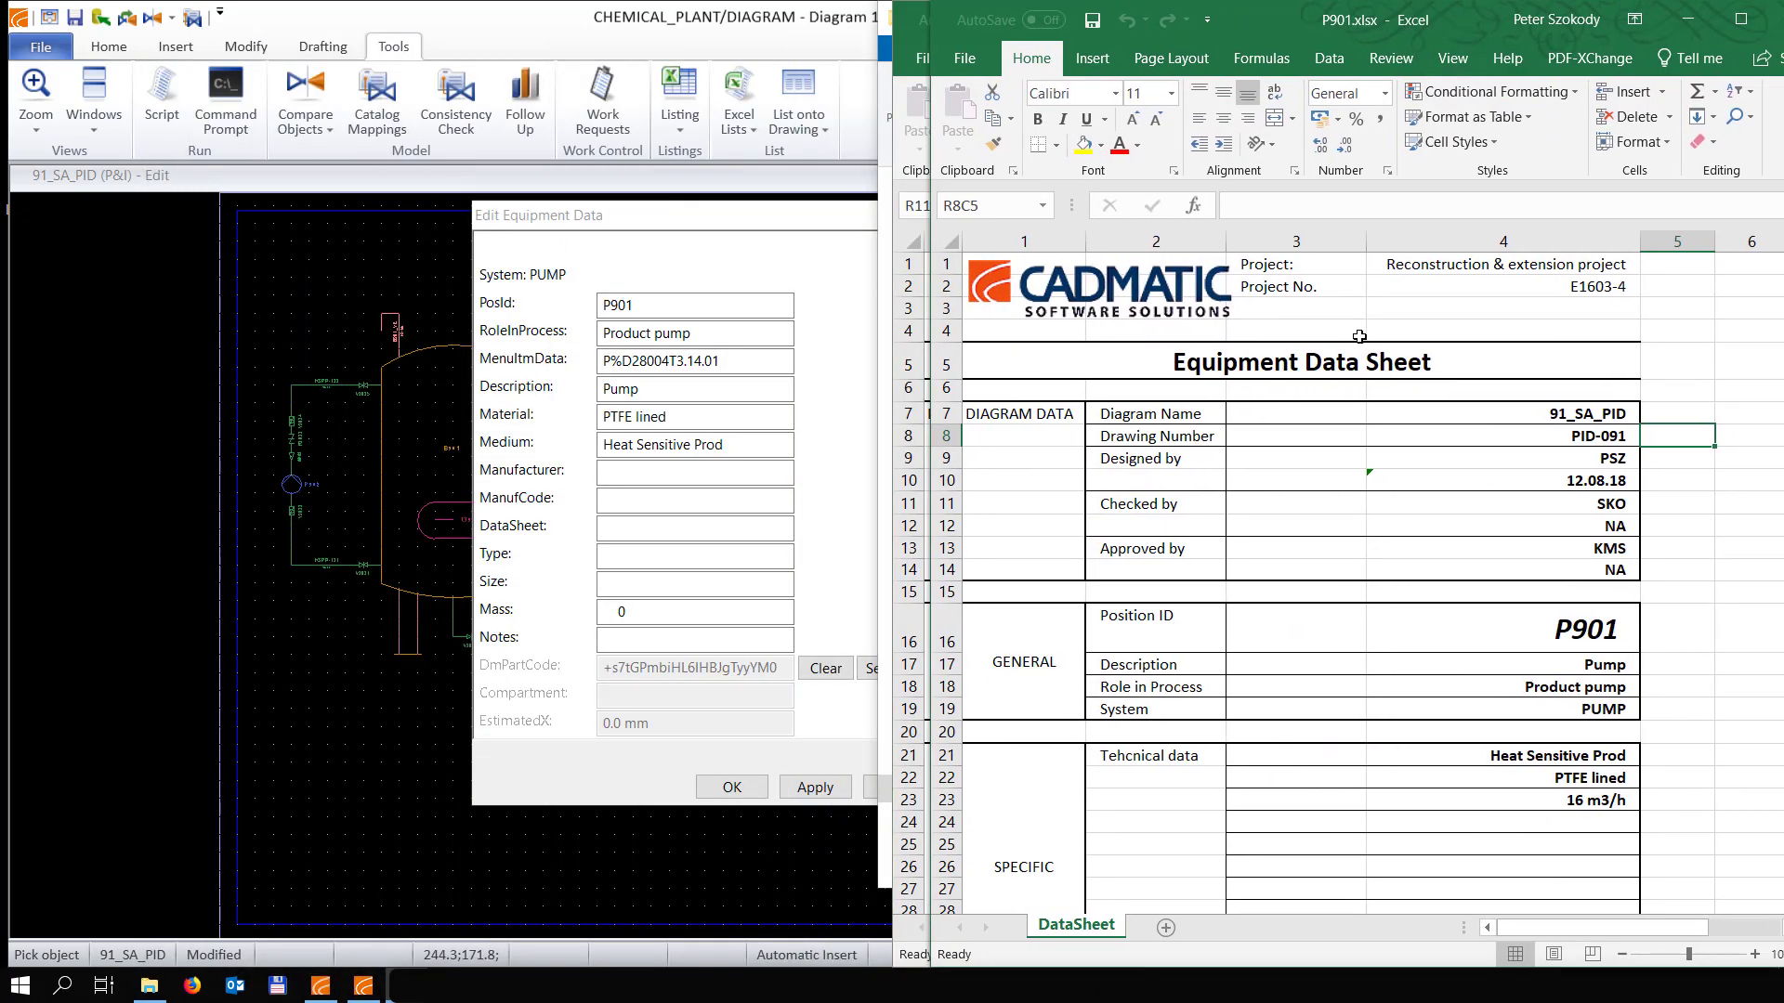
Compare the P901 data sheet with the pump-specific equipment data, then close the equipment data without changes
{"action": "scroll", "coordinate": [1382, 521], "scroll_direction": "down", "scroll_amount": 3}
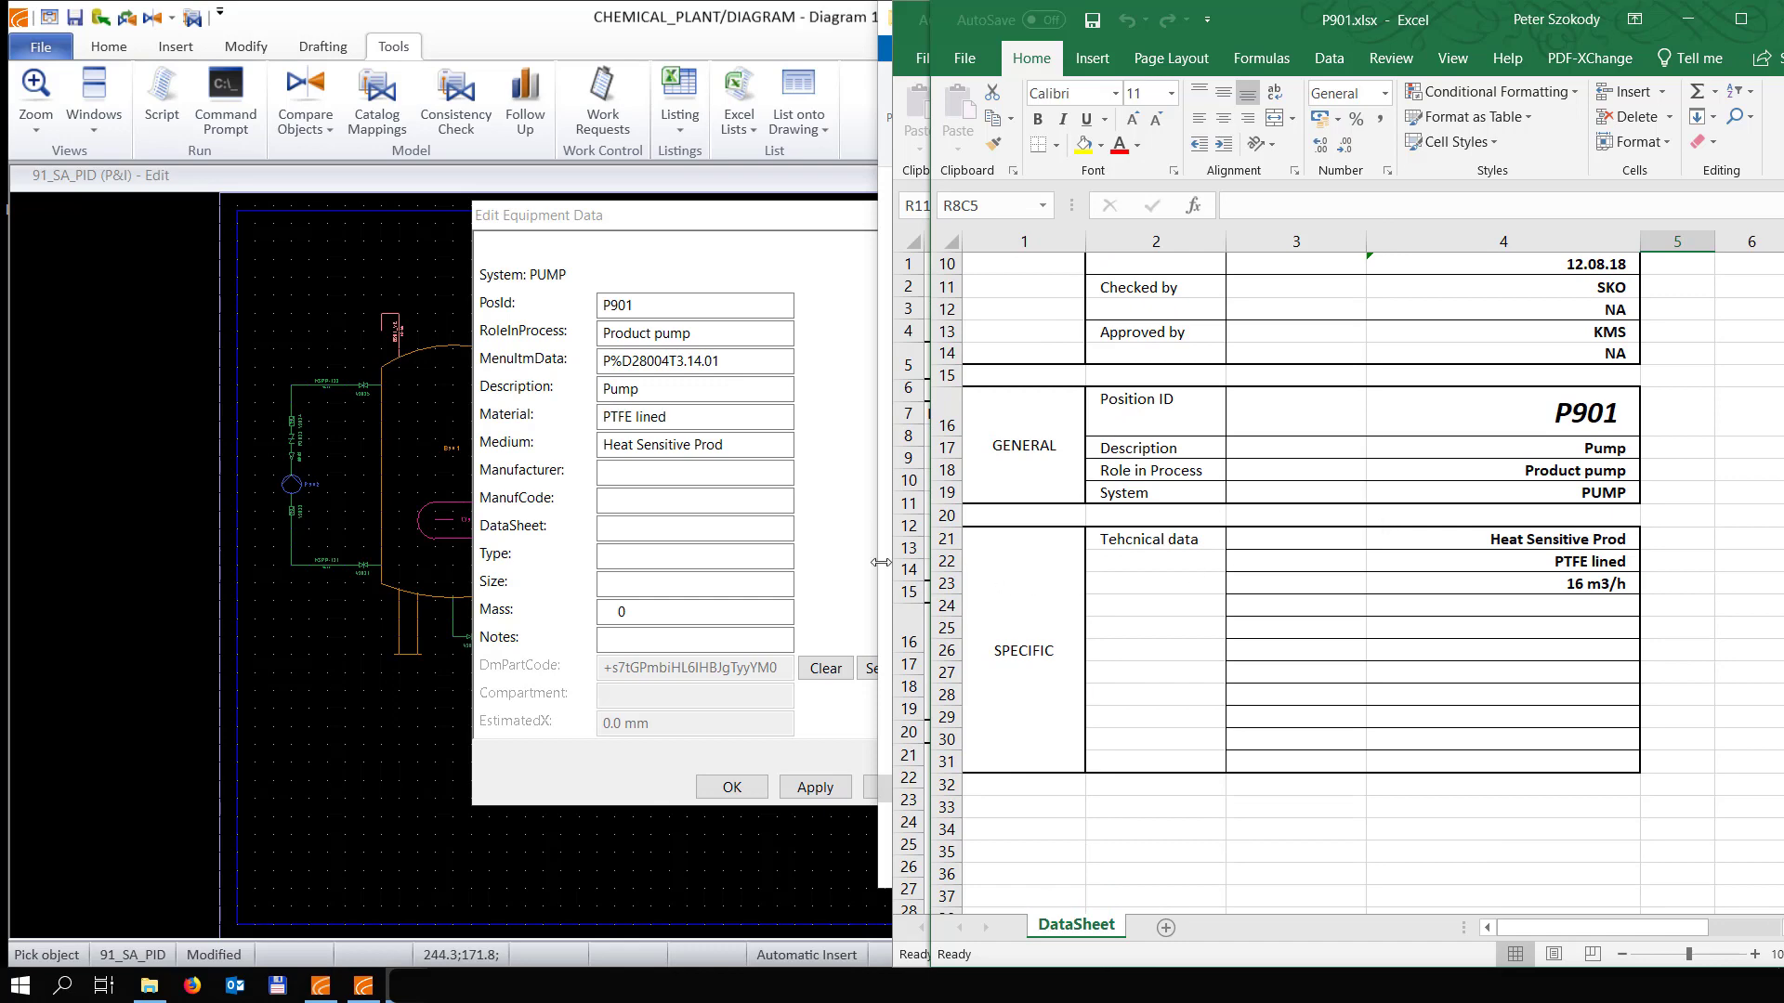
{"action": "left_click", "coordinate": [805, 546]}
{"action": "left_click_drag", "start_coordinate": [1013, 495], "coordinate": [1050, 624]}
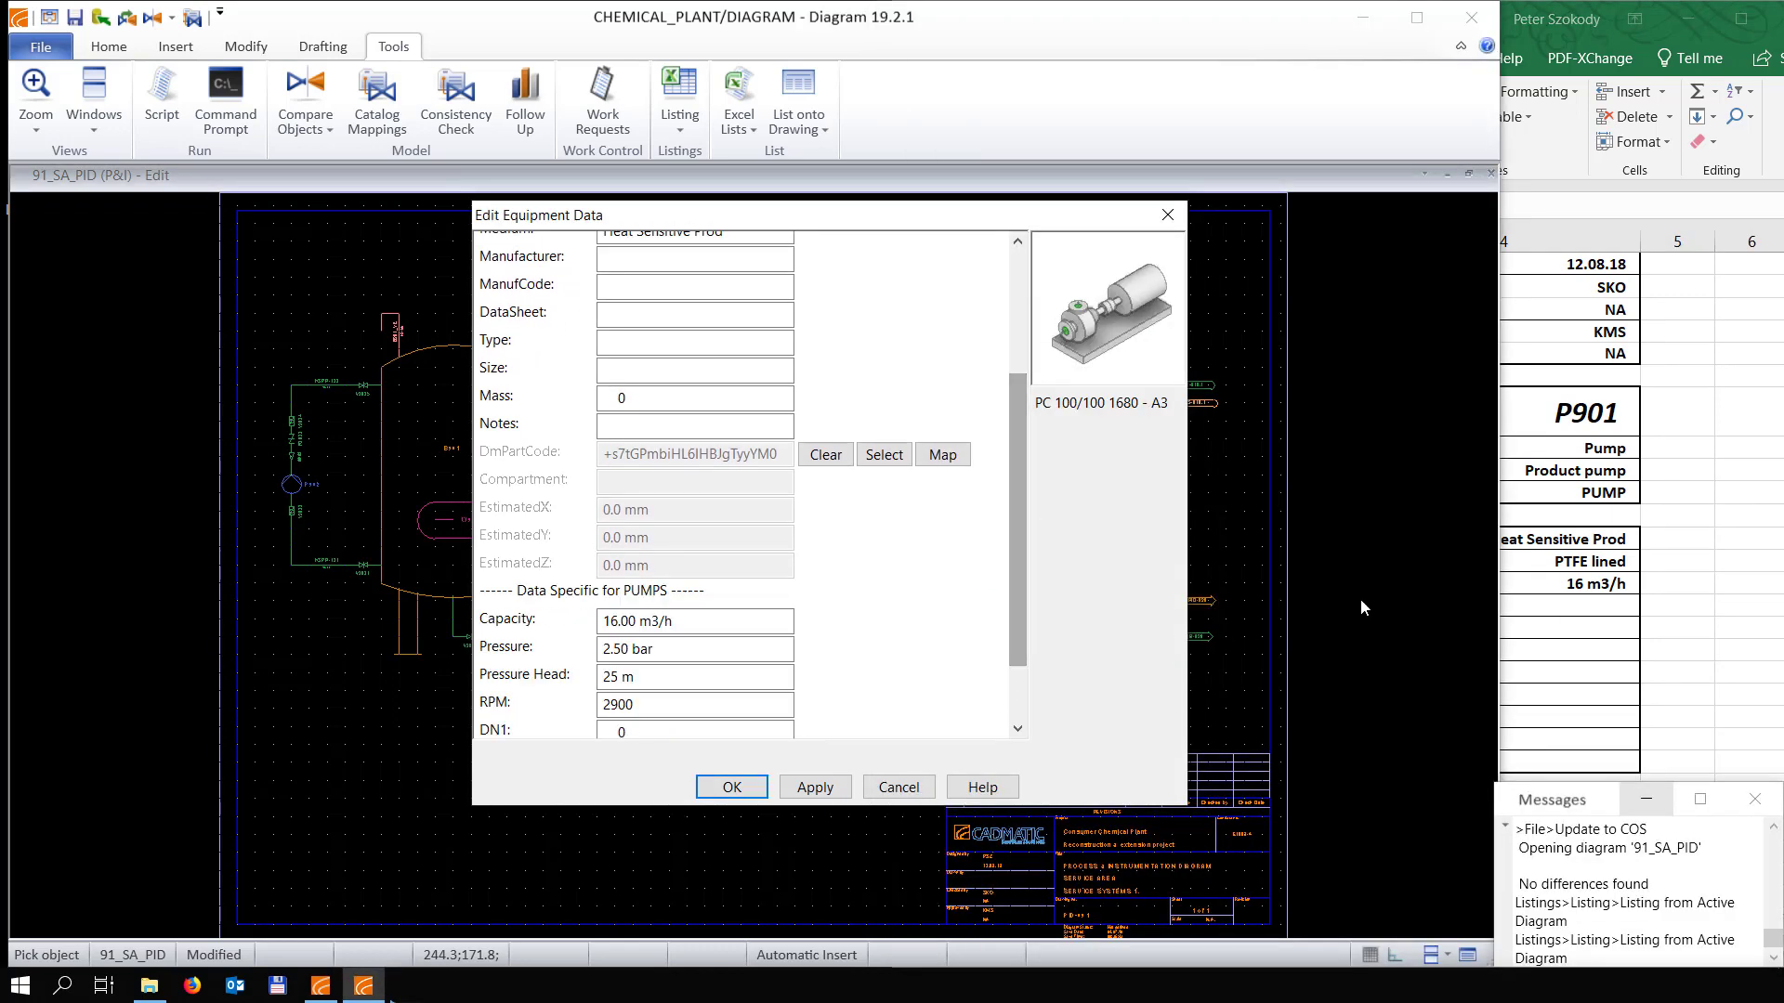
{"action": "left_click", "coordinate": [1705, 537]}
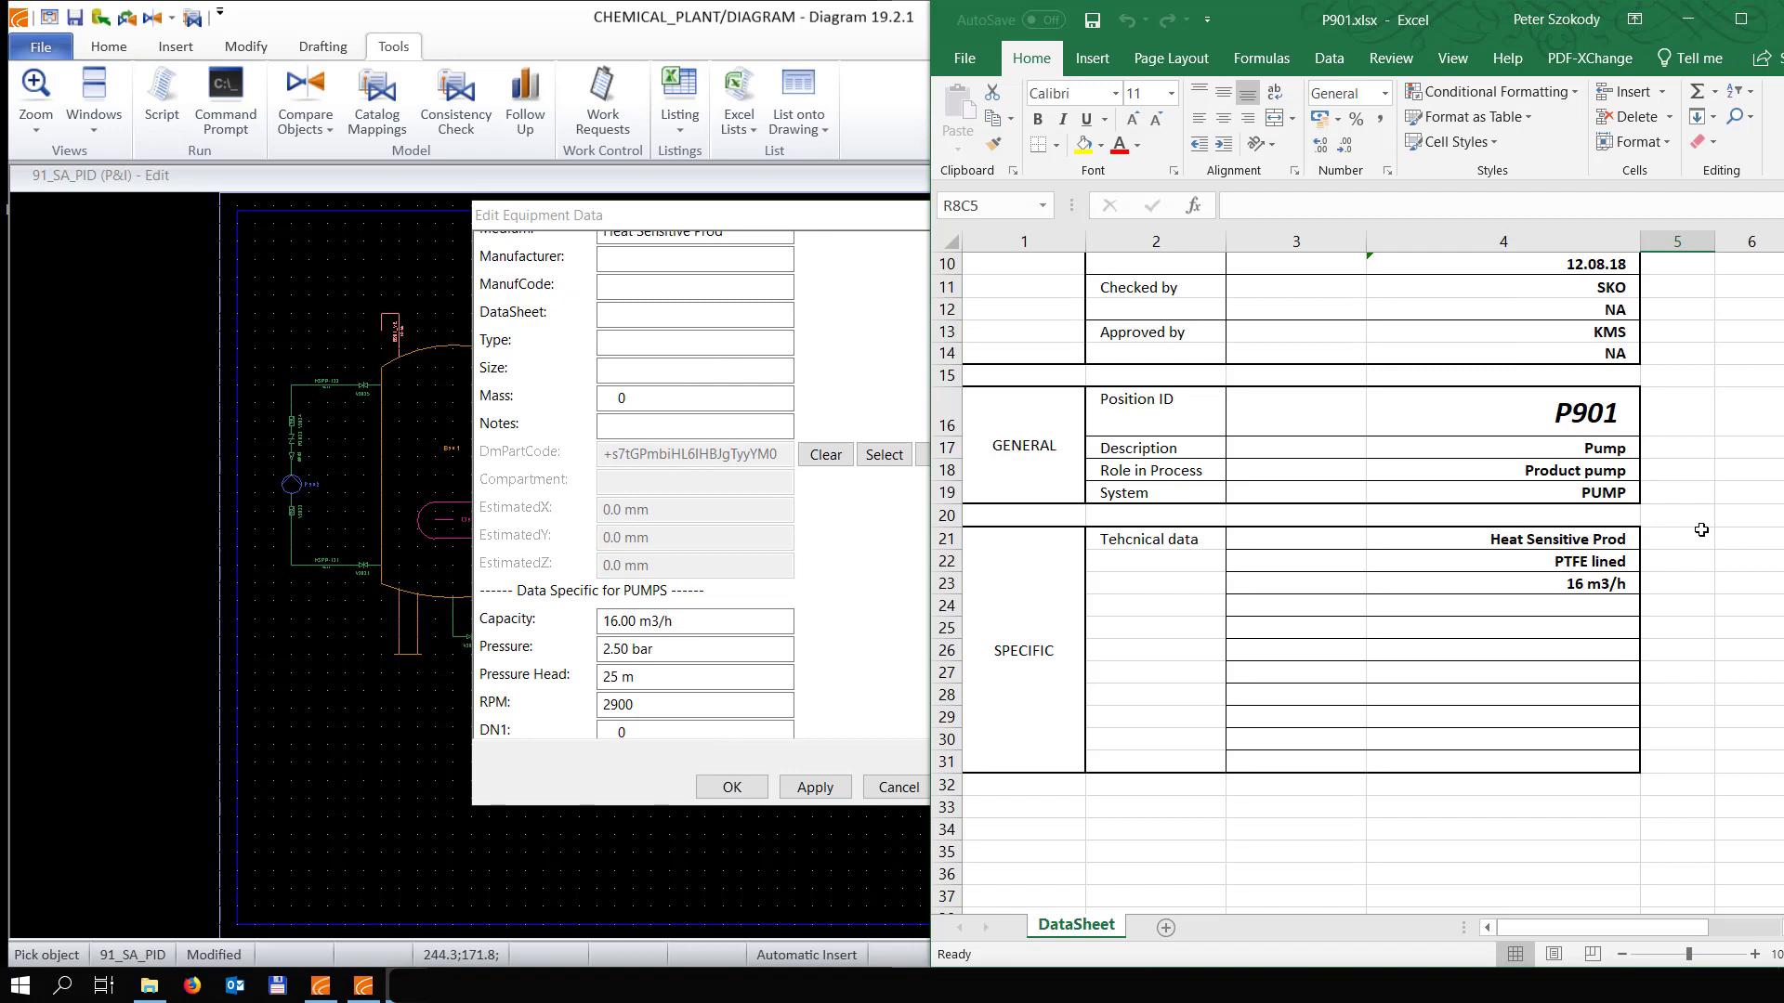
{"action": "scroll", "coordinate": [1701, 529], "scroll_direction": "up", "scroll_amount": 3}
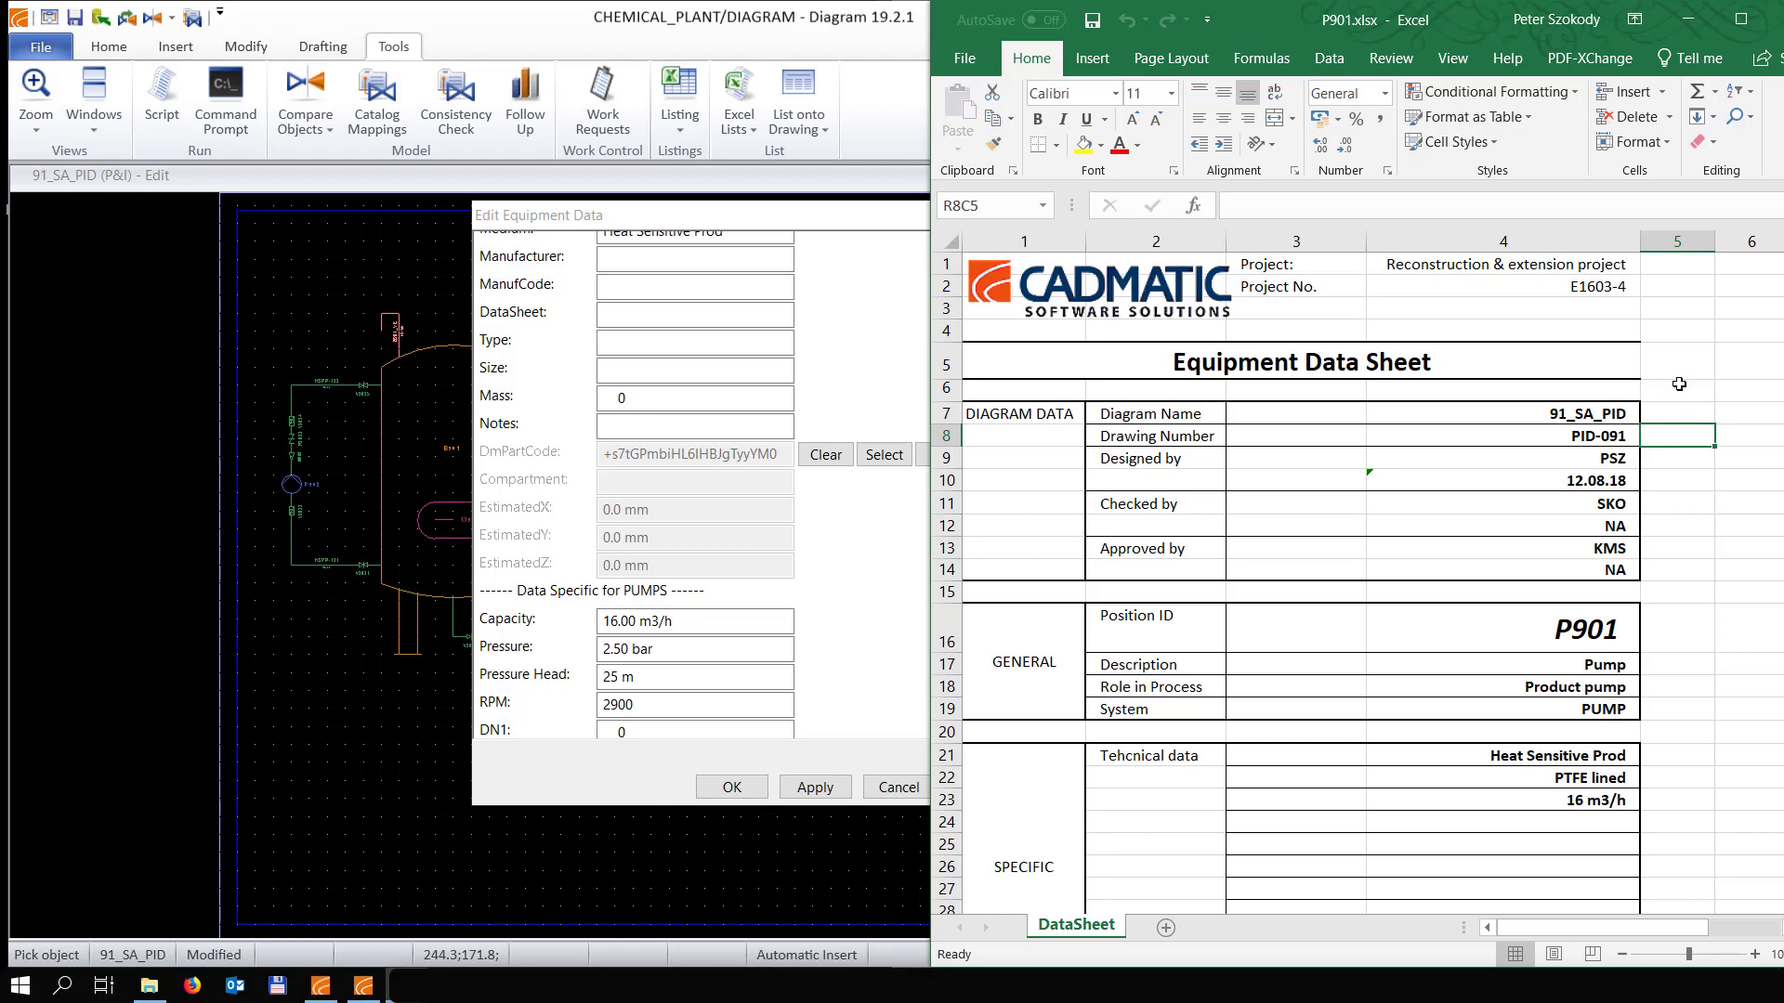
{"action": "left_click_drag", "start_coordinate": [1464, 28], "coordinate": [1426, 29]}
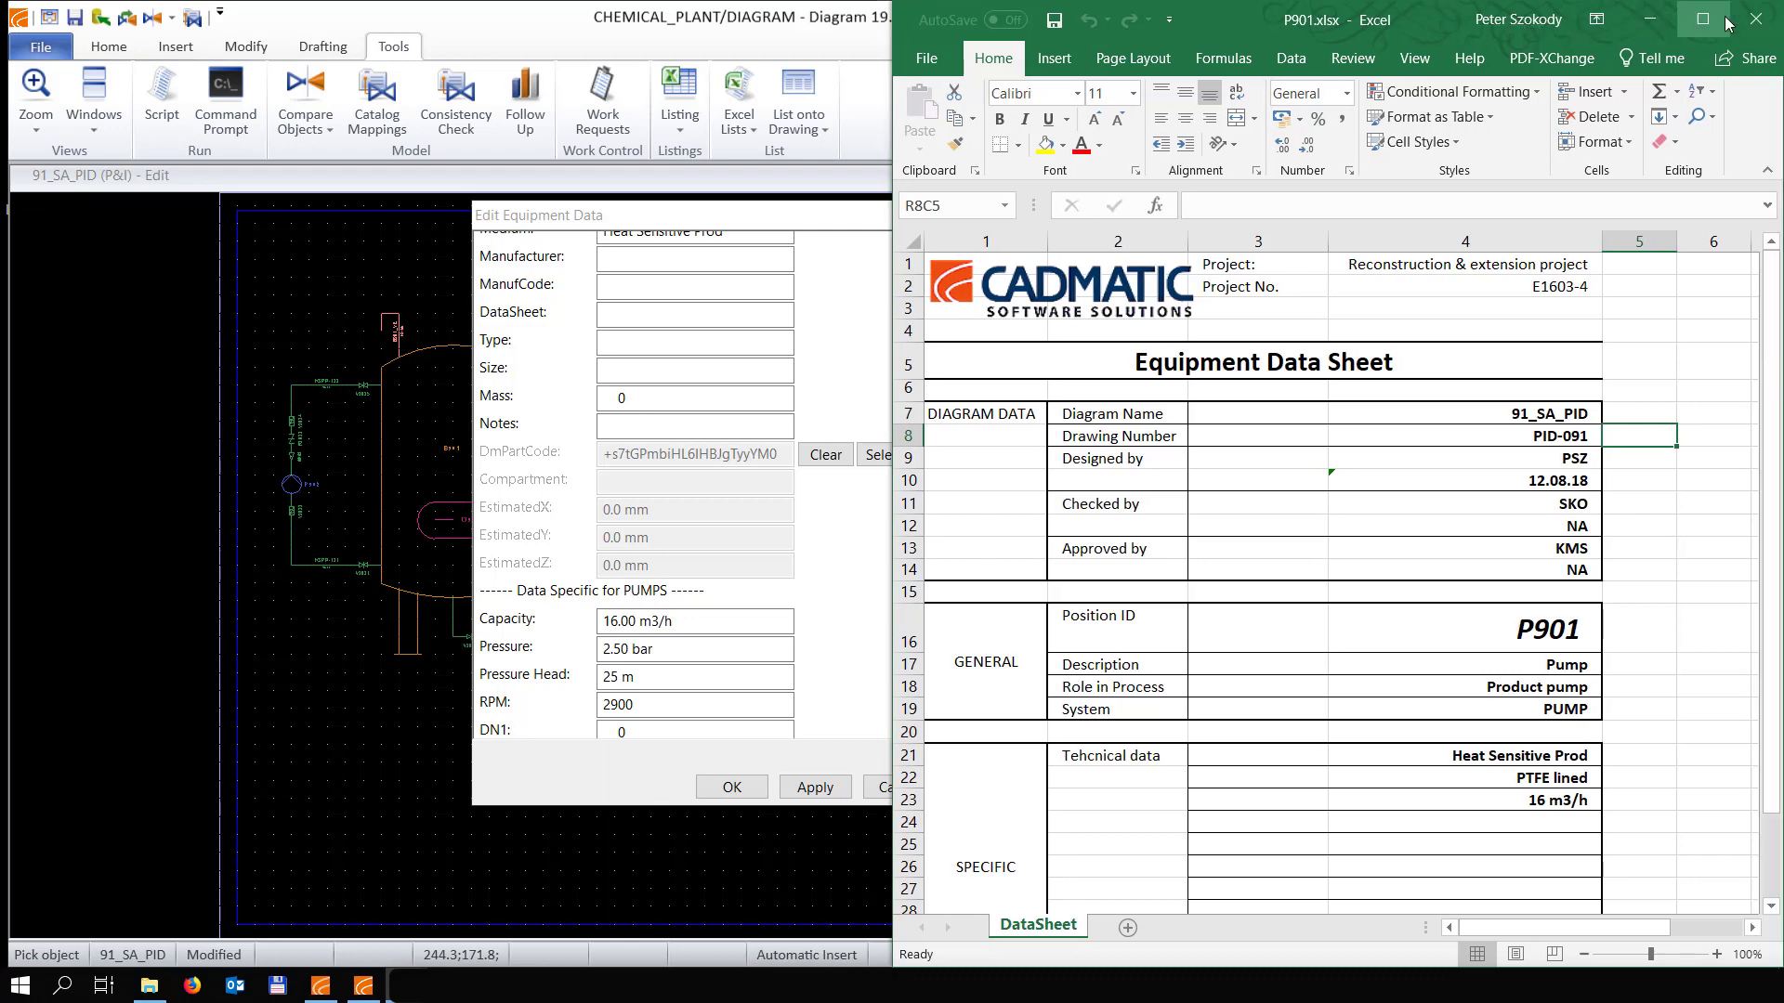
{"action": "left_click", "coordinate": [1402, 170]}
{"action": "left_click", "coordinate": [1167, 215]}
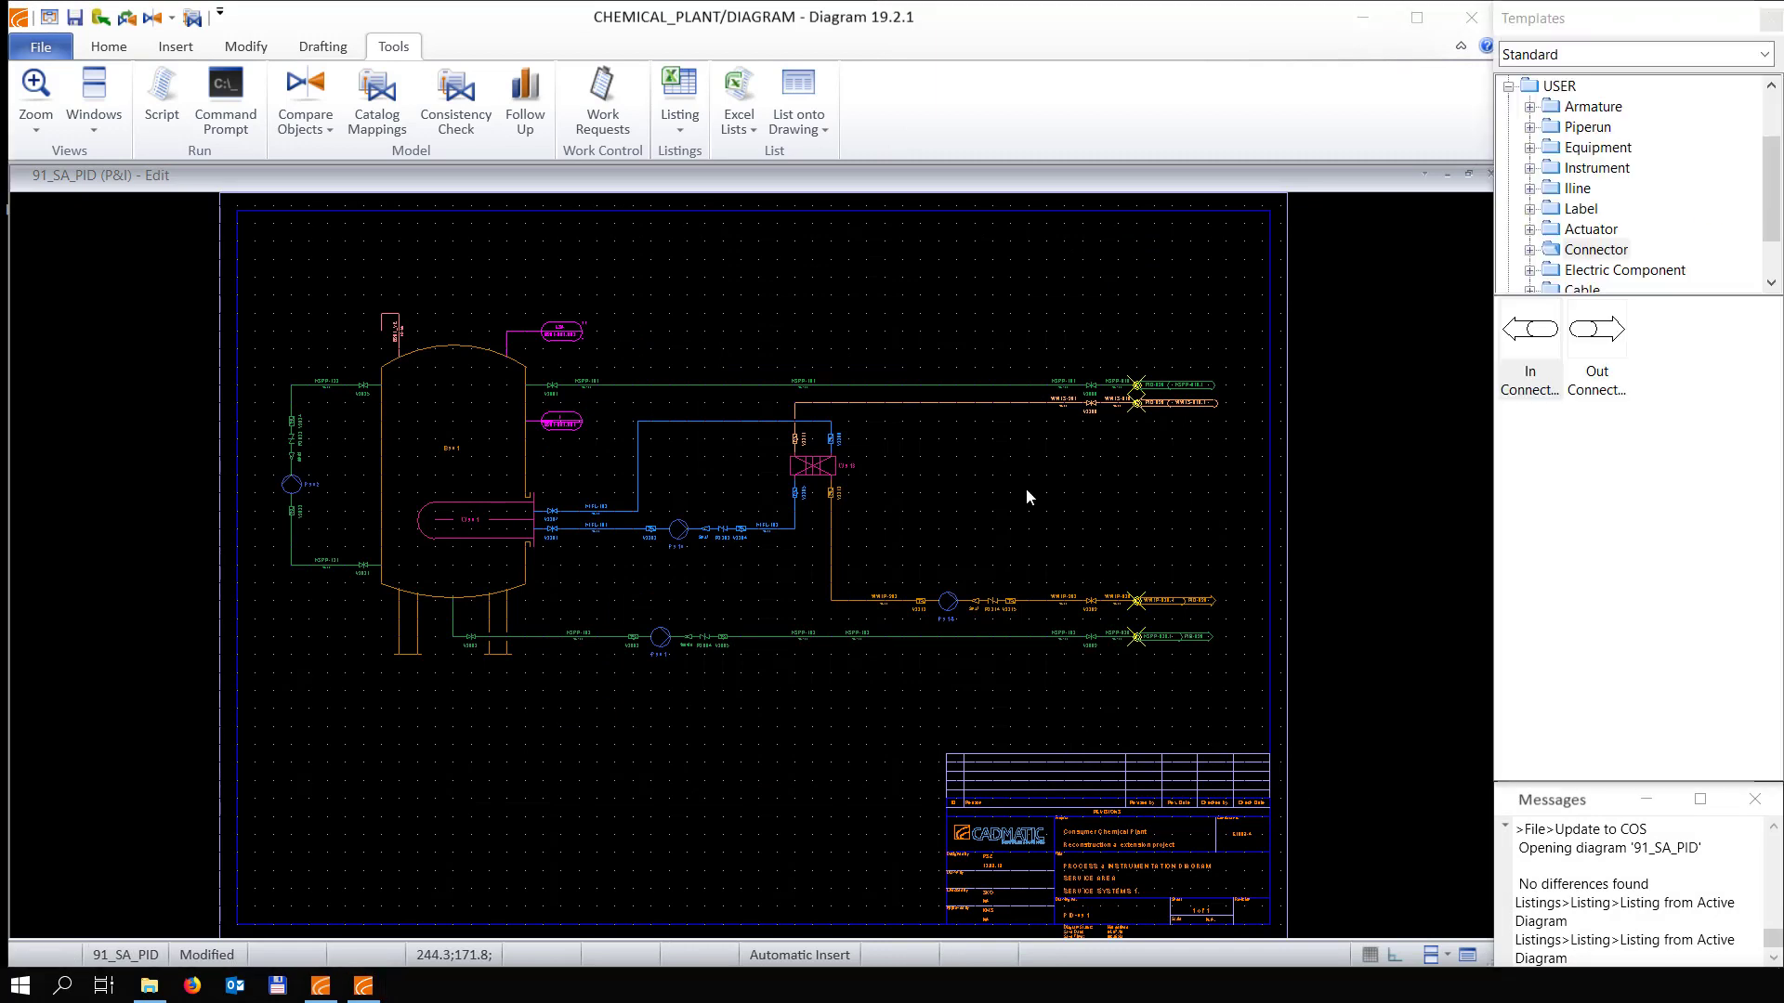
Generate the VALVE_List listing from the active diagram into the OUTPUT/DIAGRAM/Listings folder
{"action": "left_click", "coordinate": [679, 116]}
{"action": "left_click", "coordinate": [615, 160]}
{"action": "double_click", "coordinate": [561, 271]}
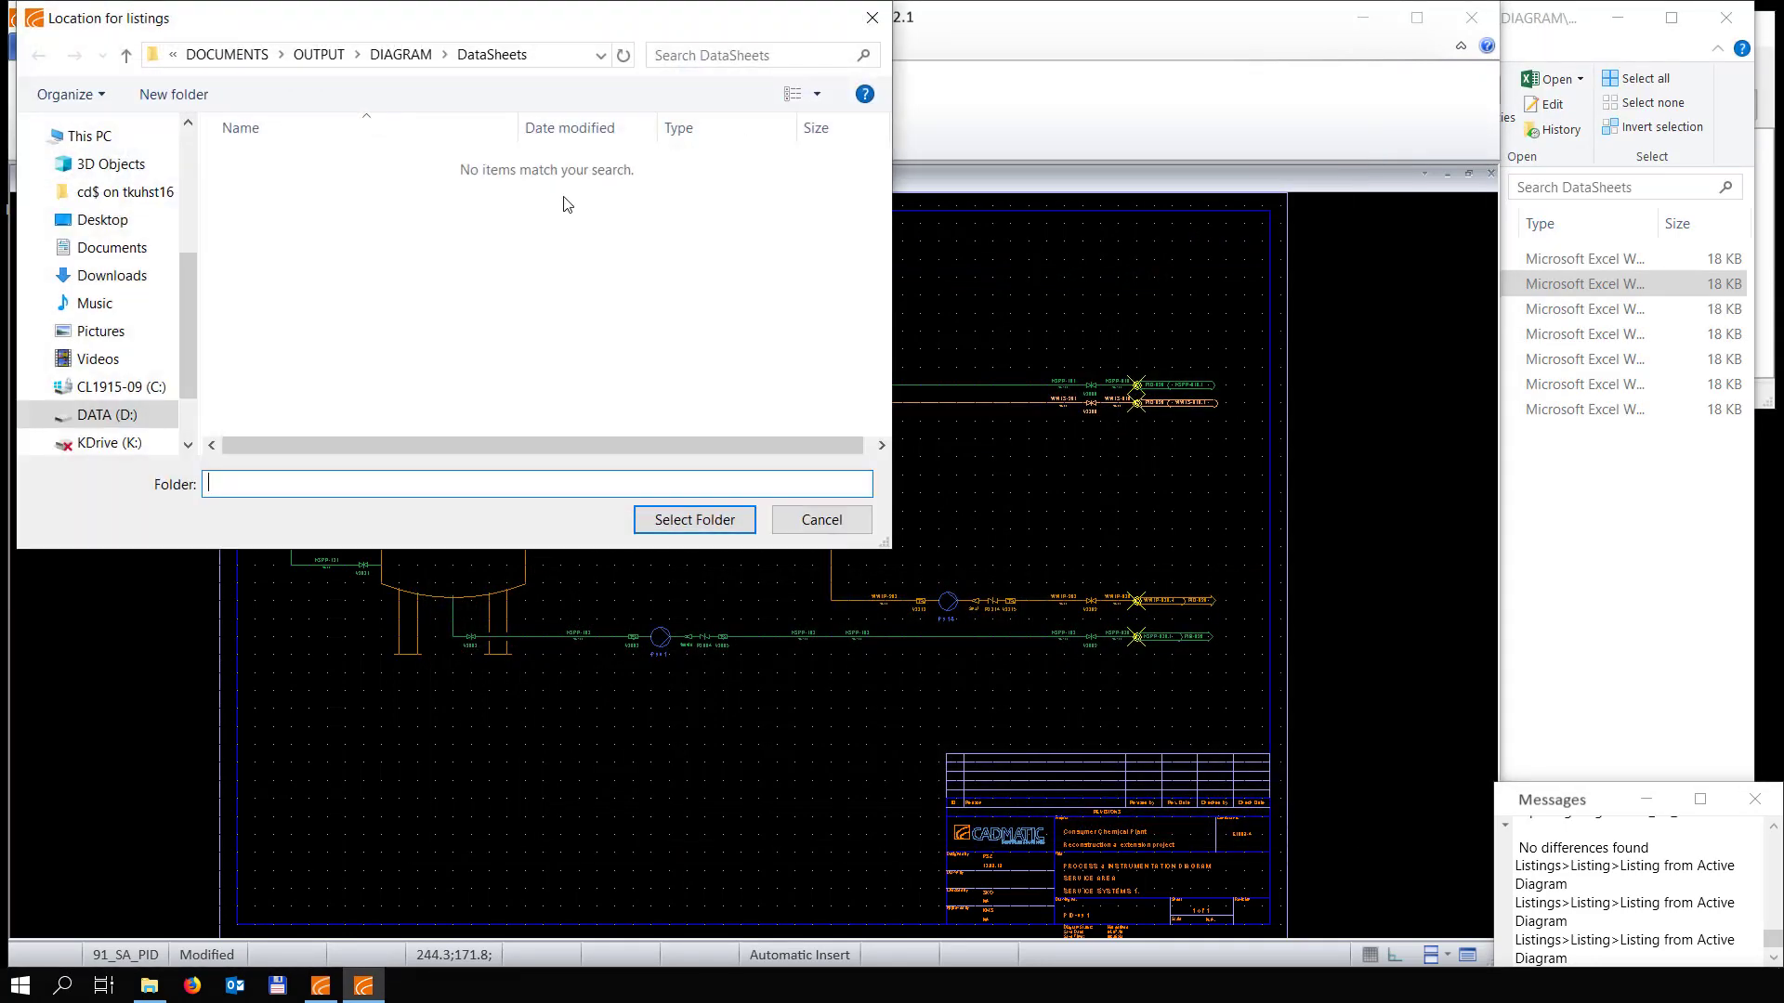
{"action": "left_click", "coordinate": [401, 54]}
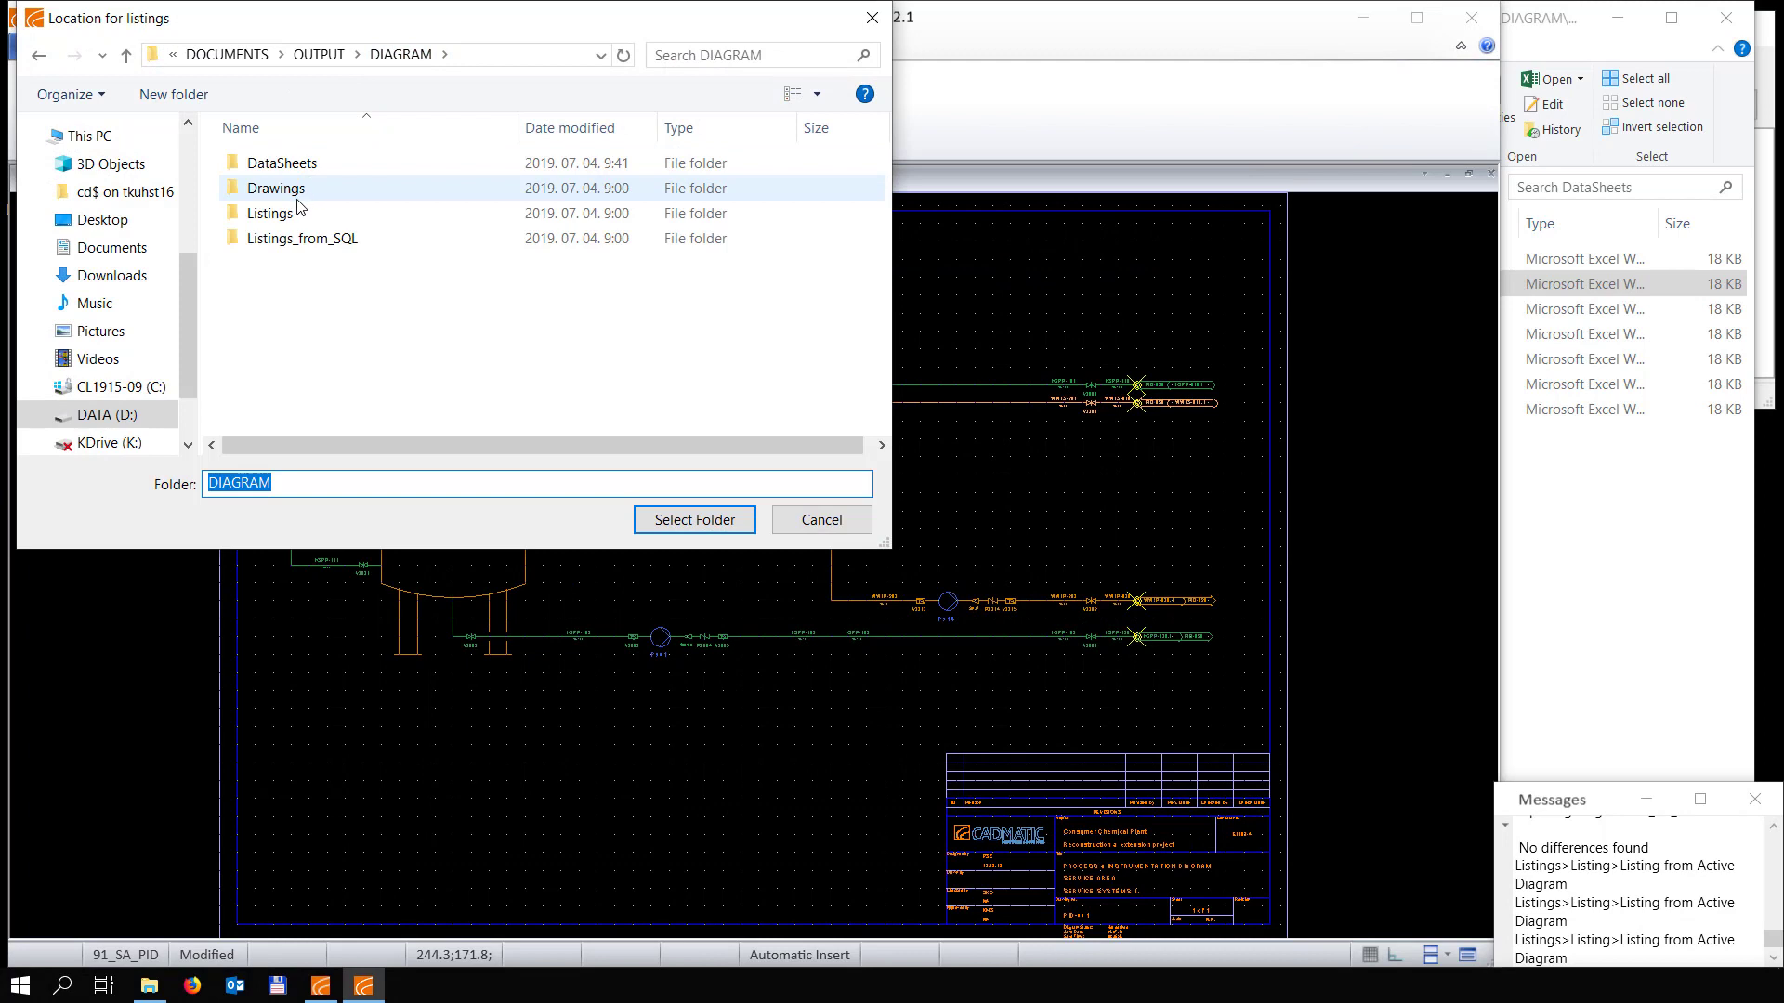
{"action": "left_click", "coordinate": [271, 214]}
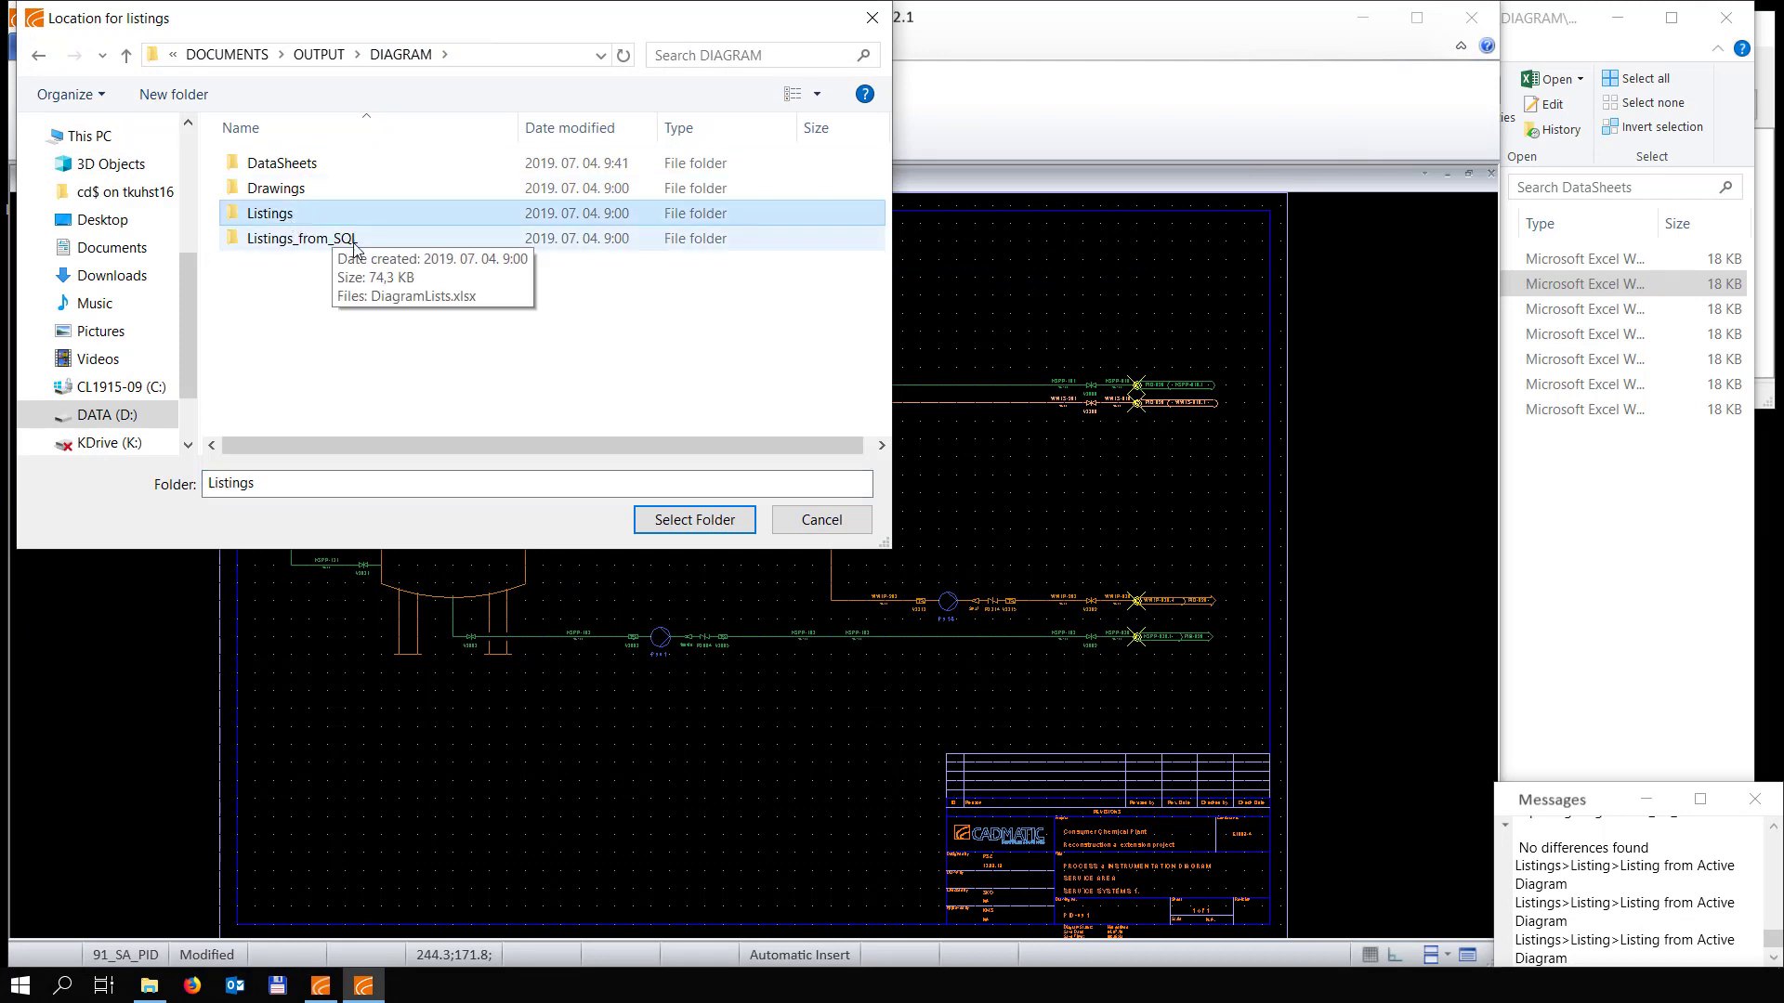
{"action": "left_click", "coordinate": [677, 522]}
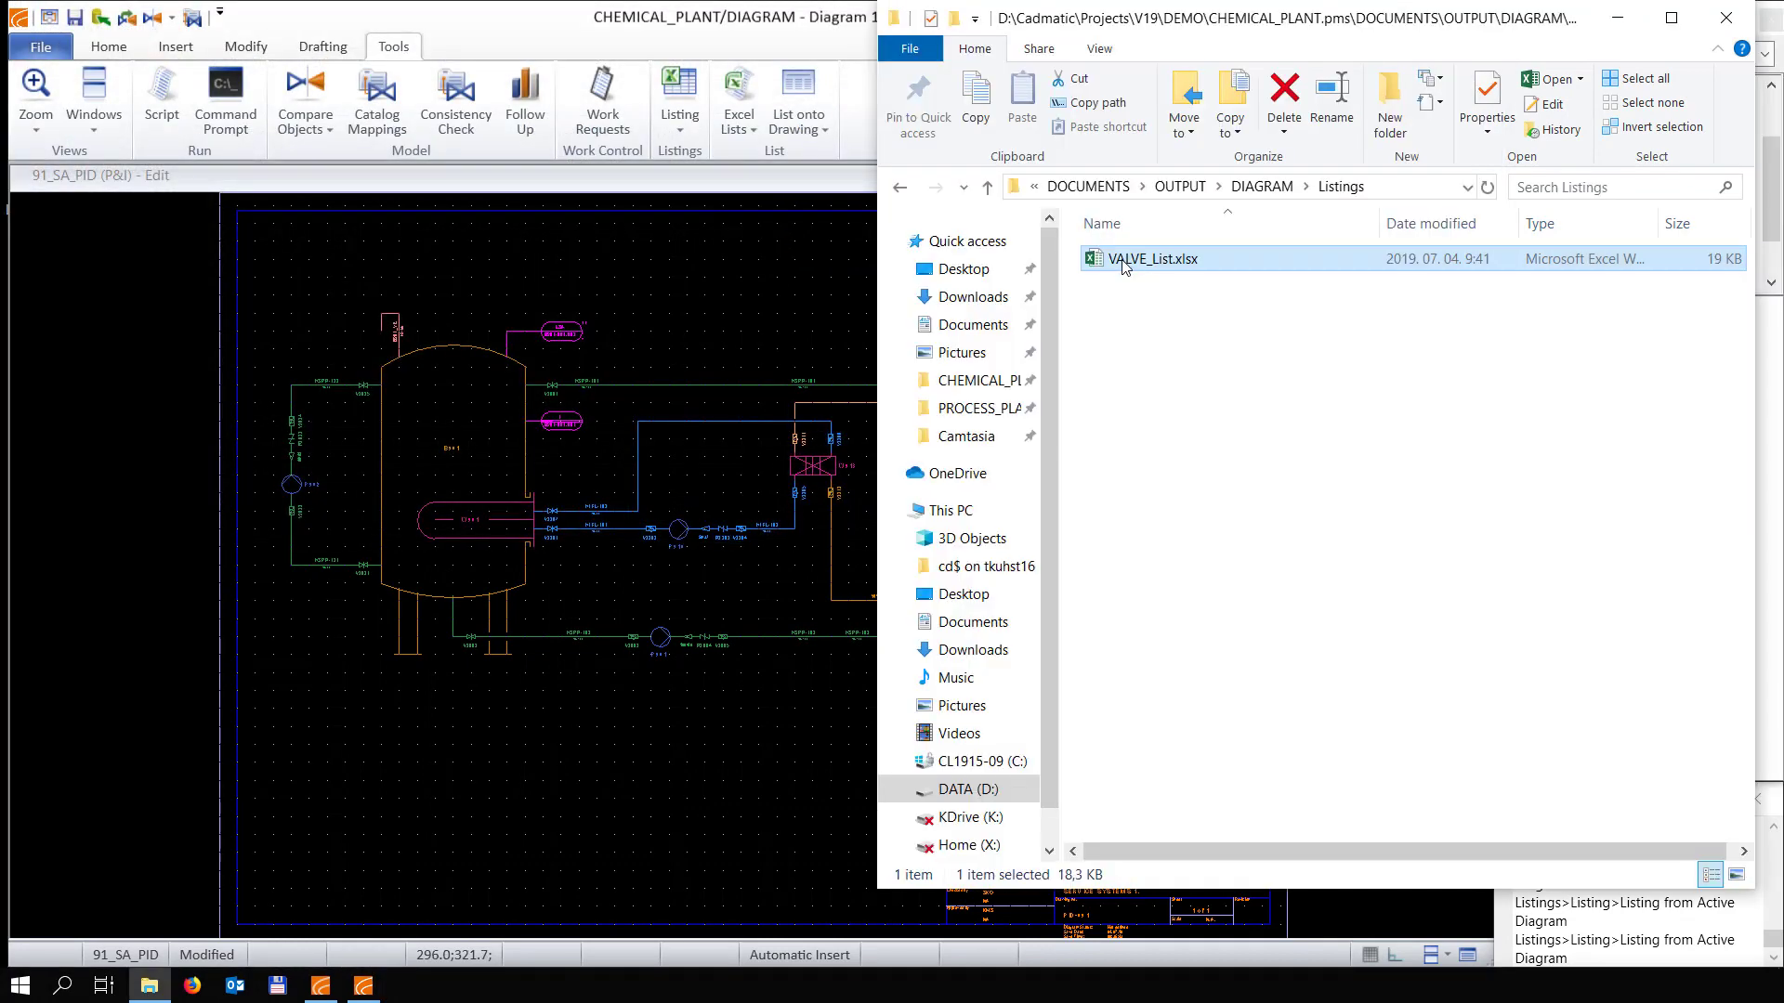
Open VALVE_List.xlsx in Excel at full-screen size and review the listed valves with their pipelines, sizes, connections and media
{"action": "double_click", "coordinate": [1123, 260]}
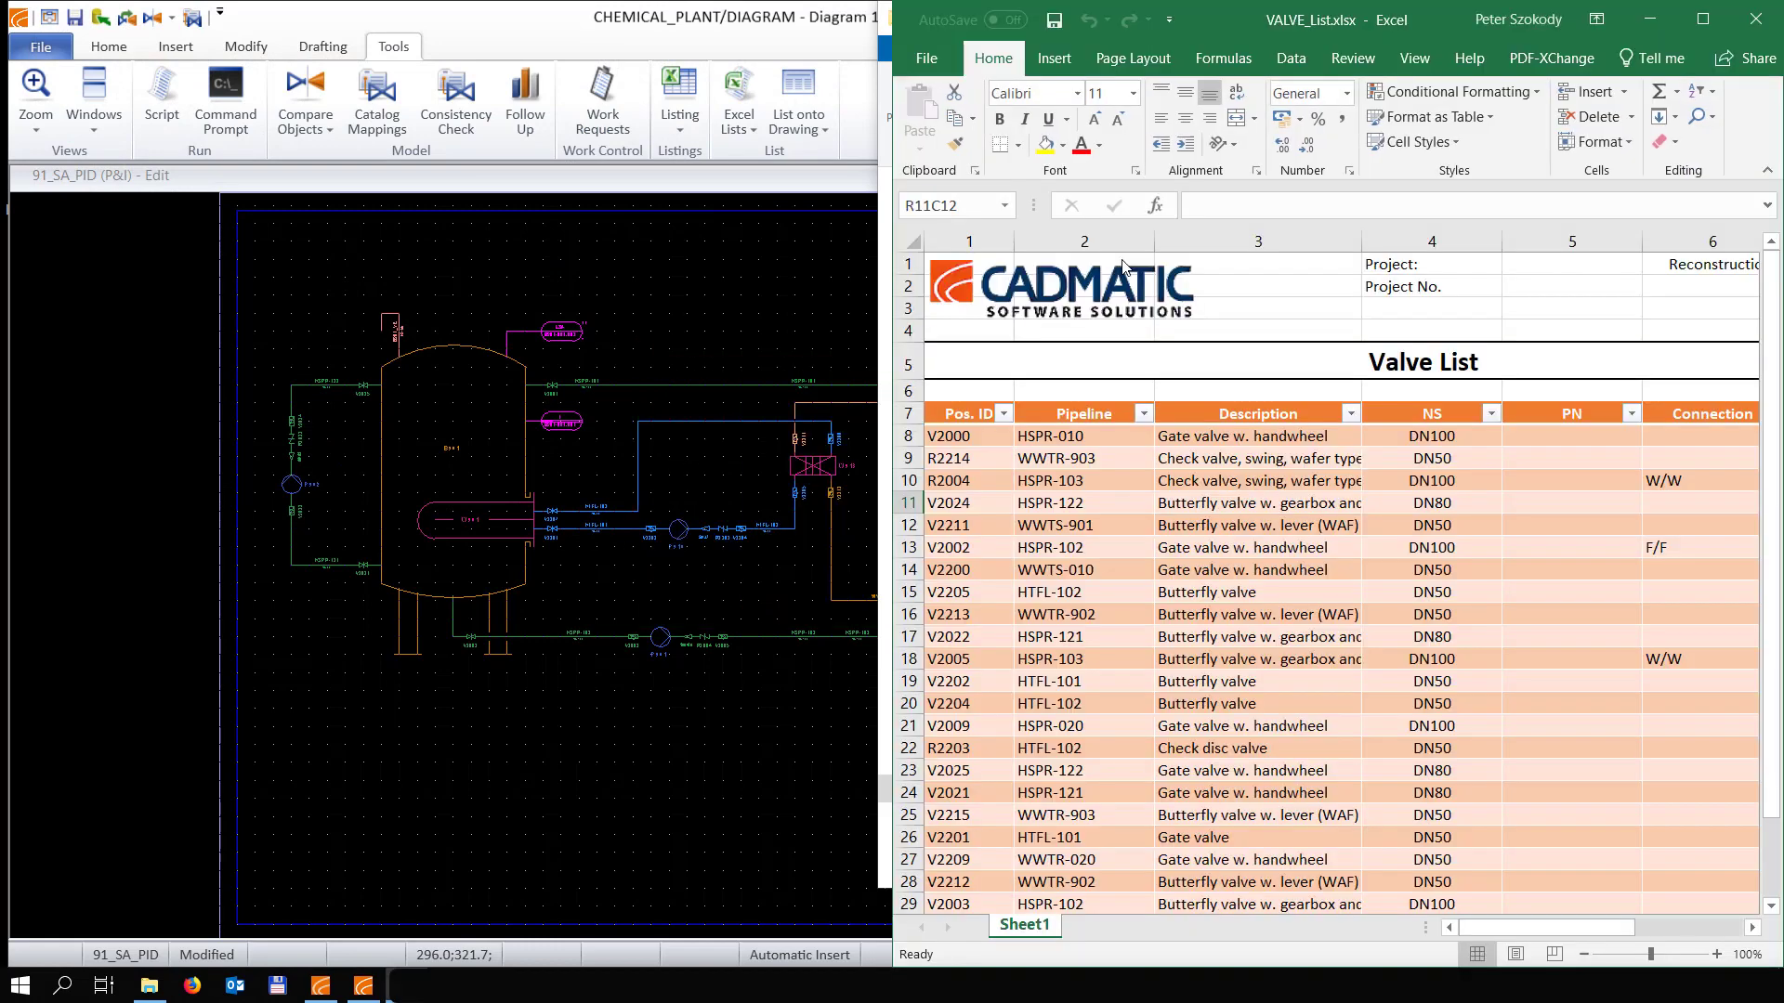
{"action": "double_click", "coordinate": [1196, 13]}
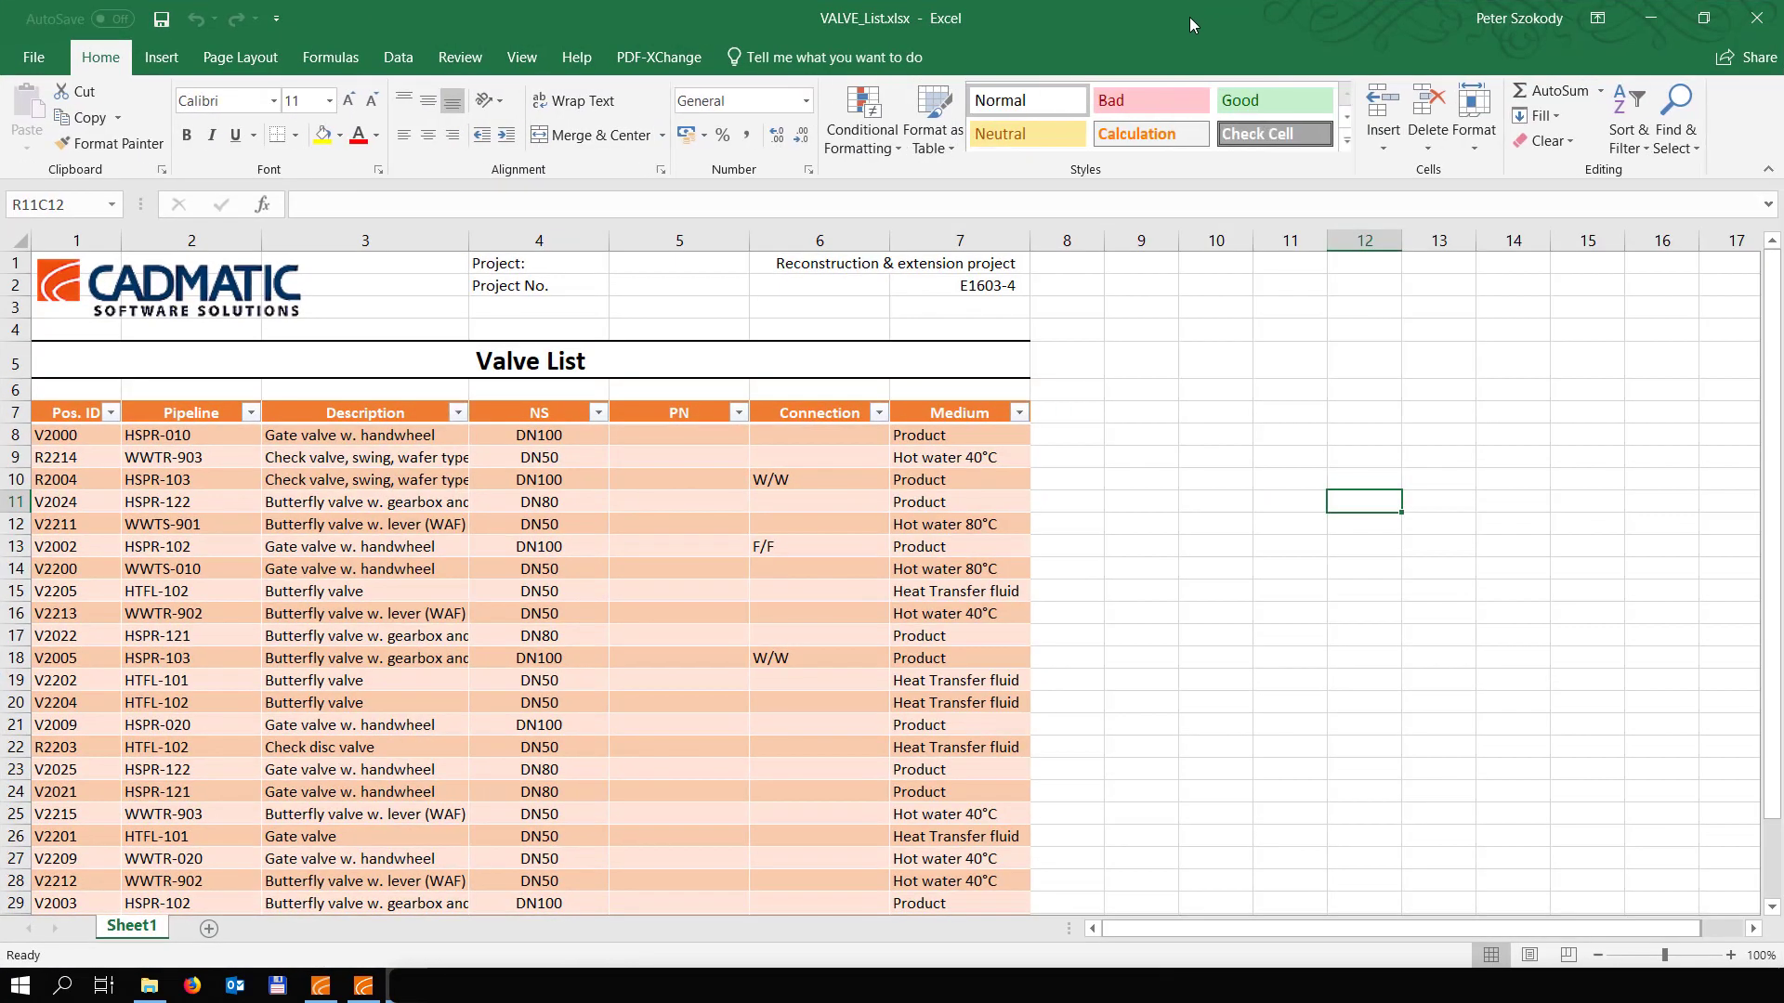
{"action": "scroll", "coordinate": [994, 400], "scroll_direction": "down", "scroll_amount": 2}
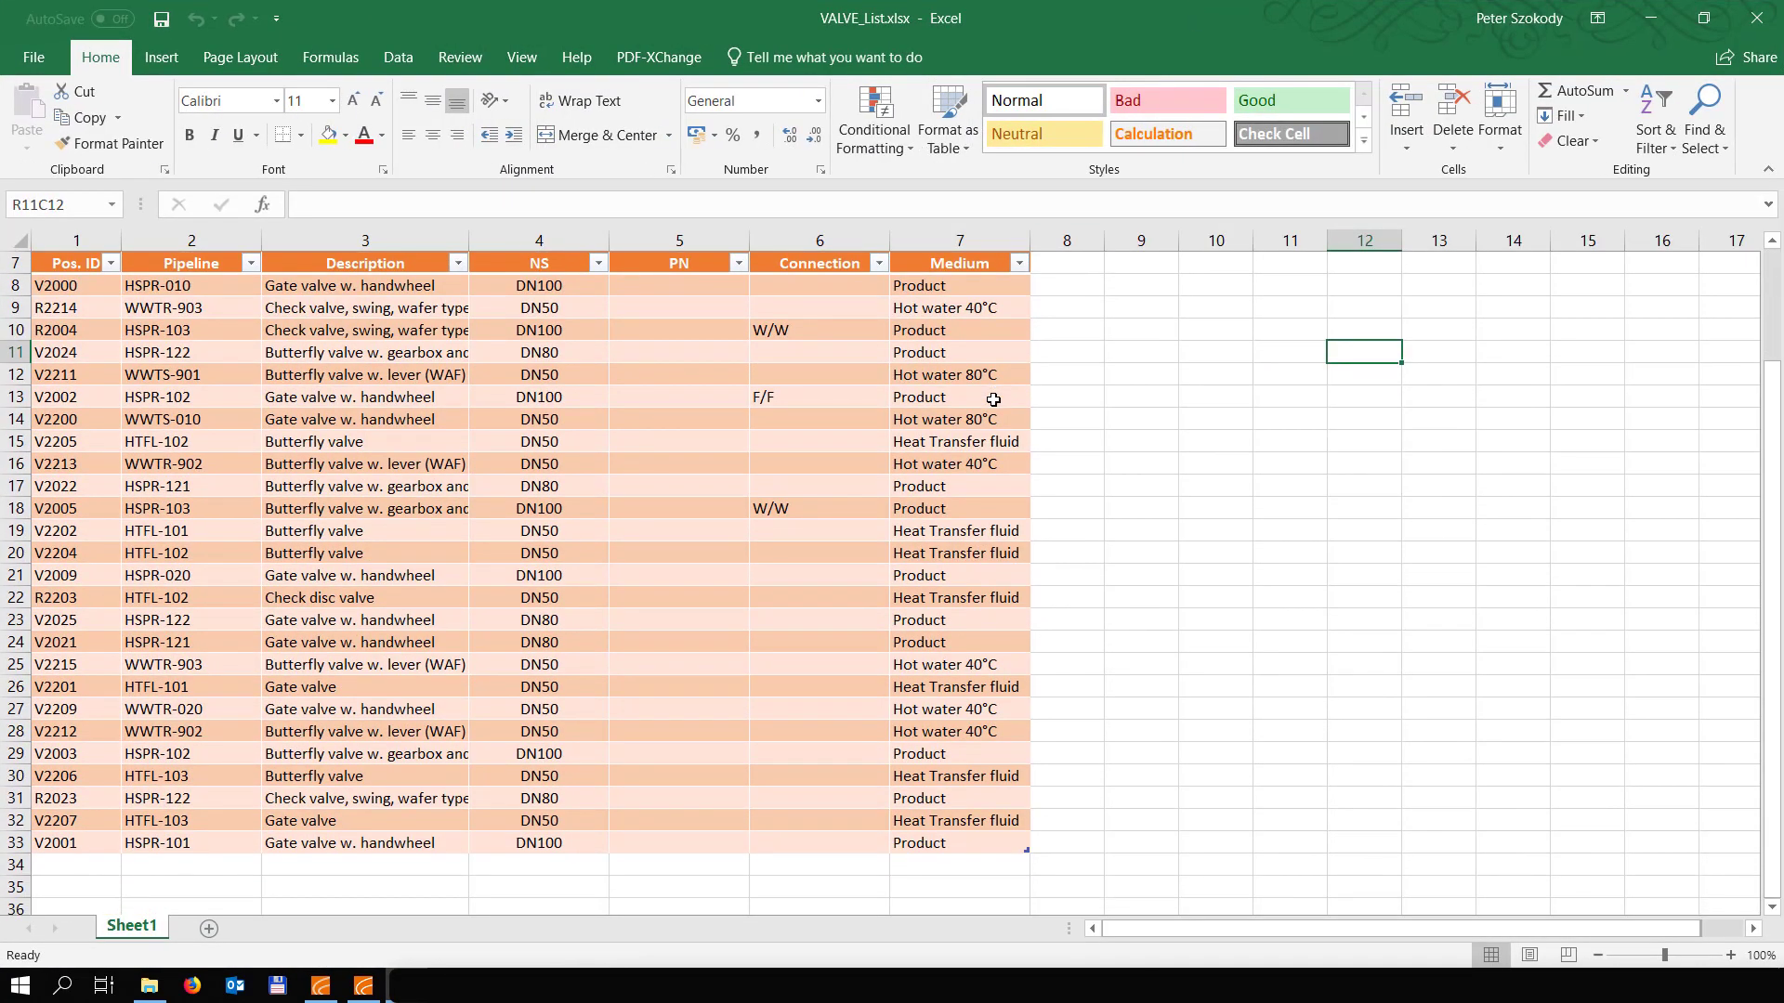
{"action": "scroll", "coordinate": [993, 400], "scroll_direction": "down", "scroll_amount": 2}
{"action": "scroll", "coordinate": [989, 394], "scroll_direction": "up", "scroll_amount": 1}
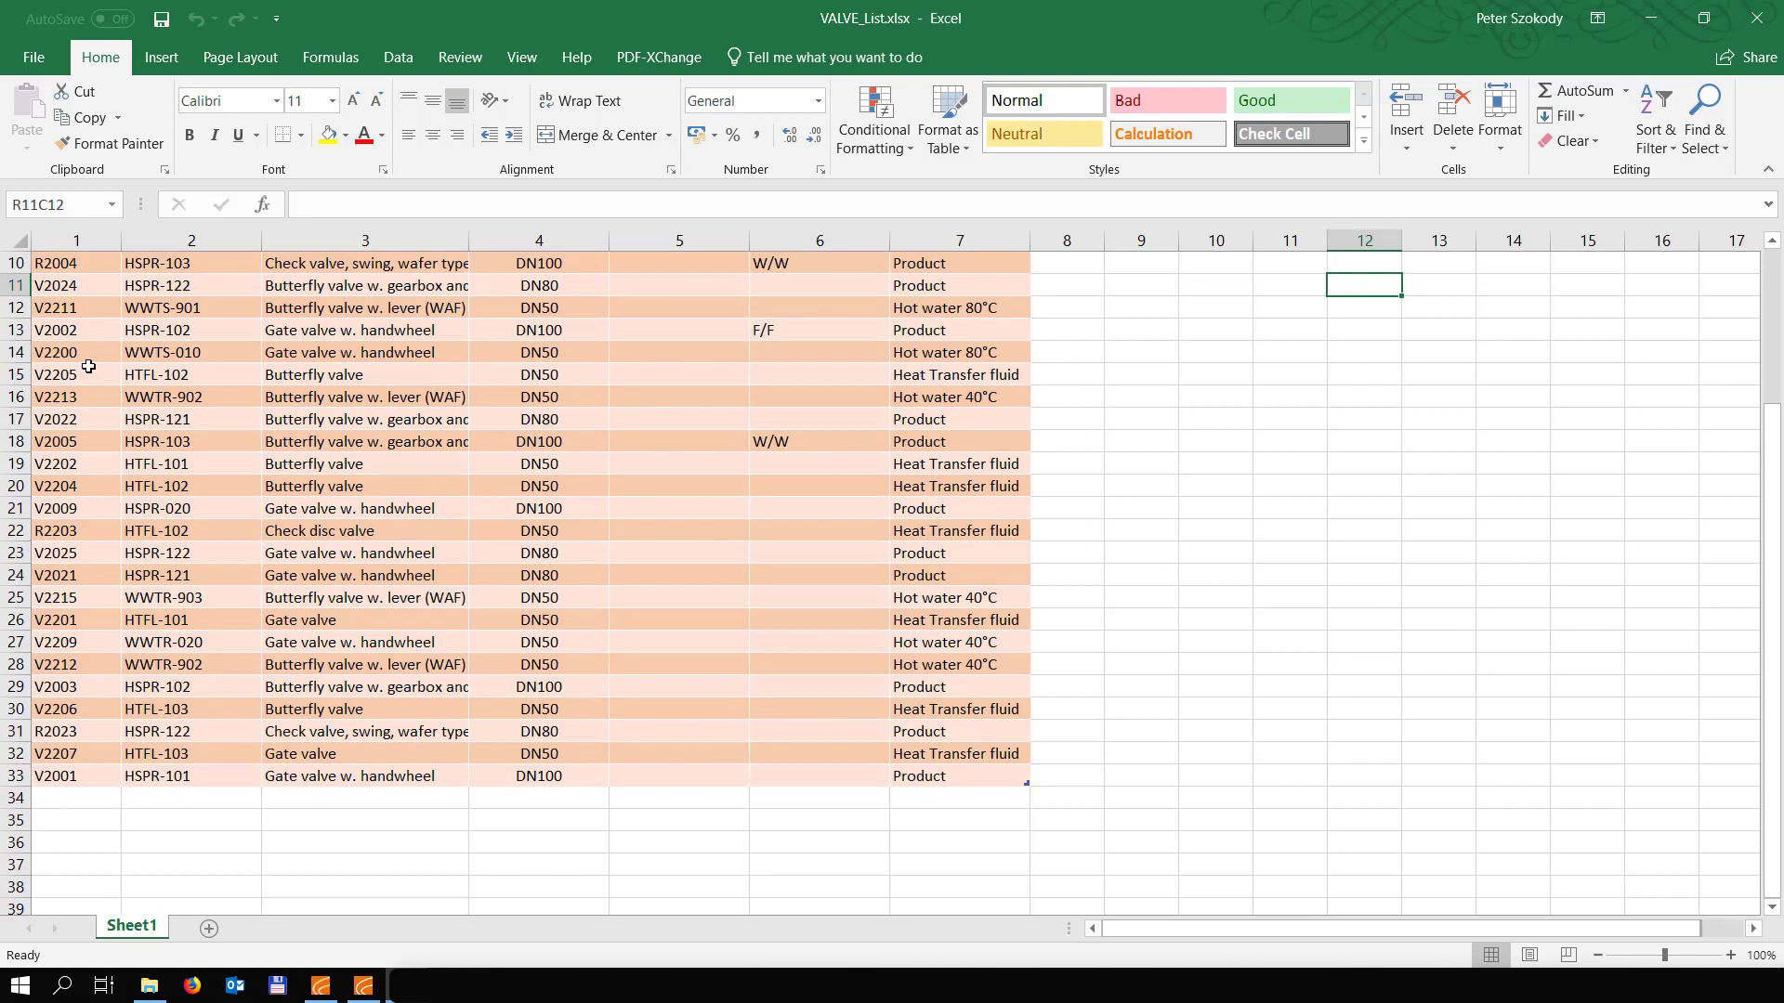
{"action": "scroll", "coordinate": [84, 368], "scroll_direction": "up", "scroll_amount": 3}
Sort the valve list by Pos. ID from A to Z and look through the sorted rows
{"action": "left_click", "coordinate": [111, 413]}
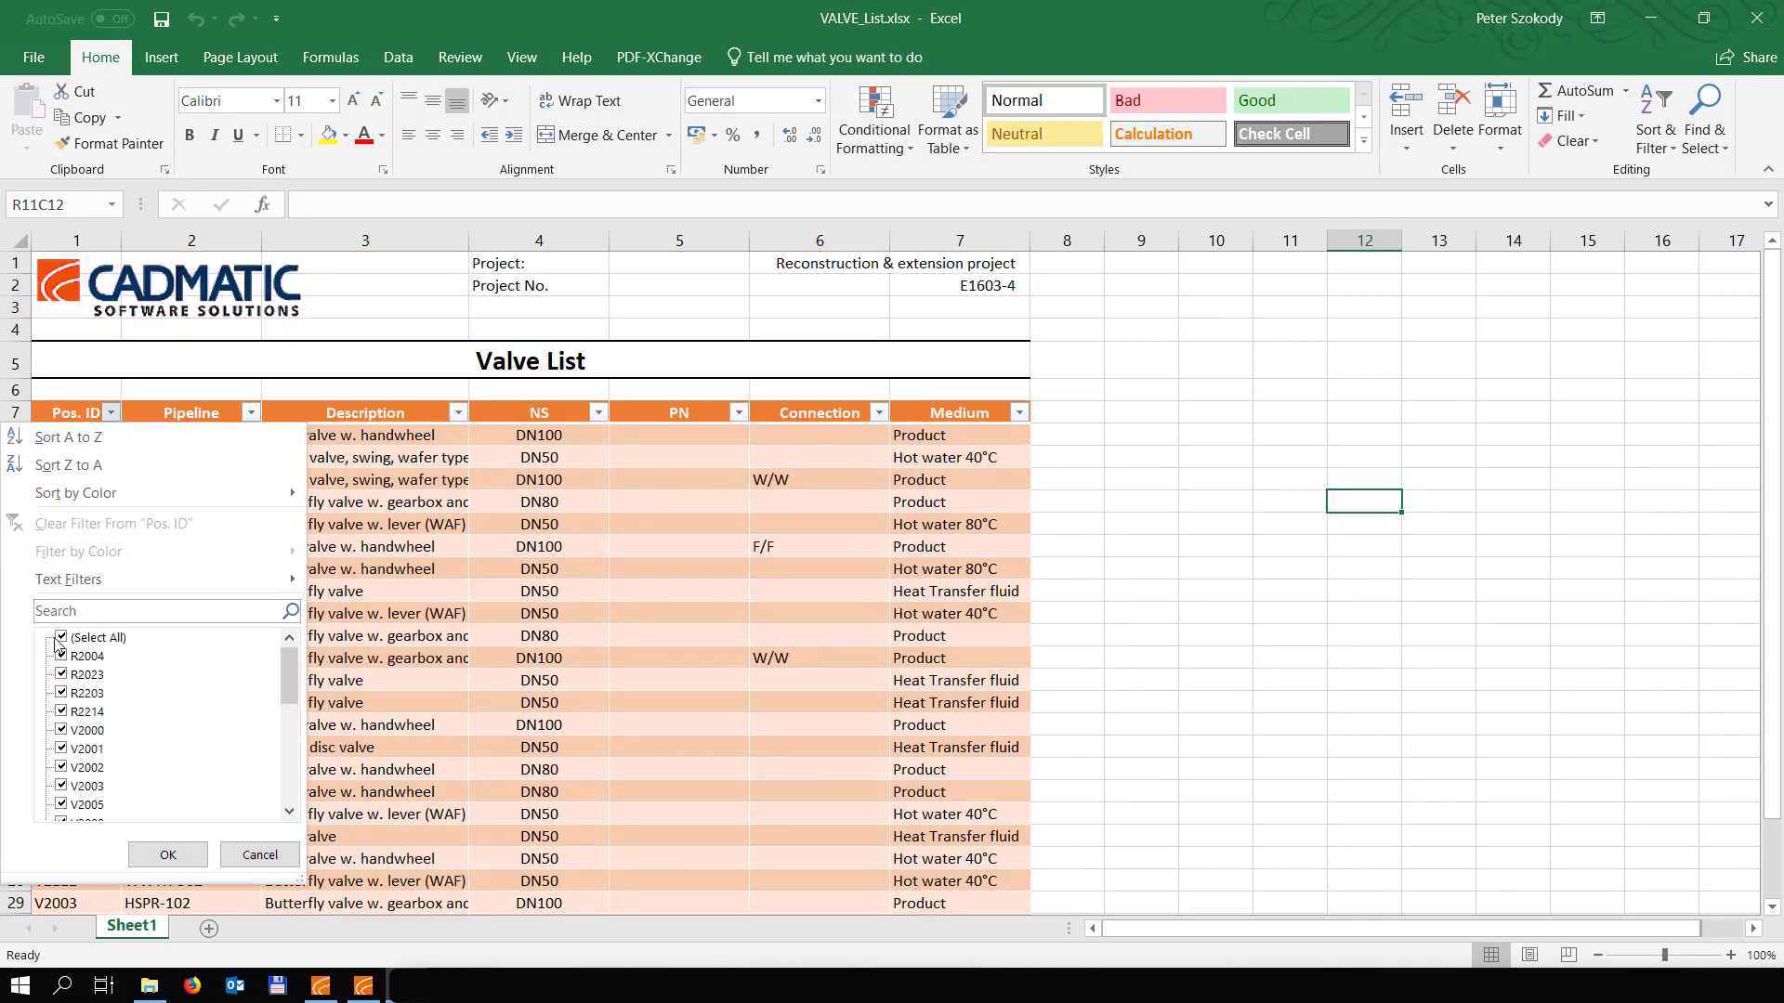
{"action": "left_click", "coordinate": [69, 436]}
{"action": "left_click", "coordinate": [221, 562]}
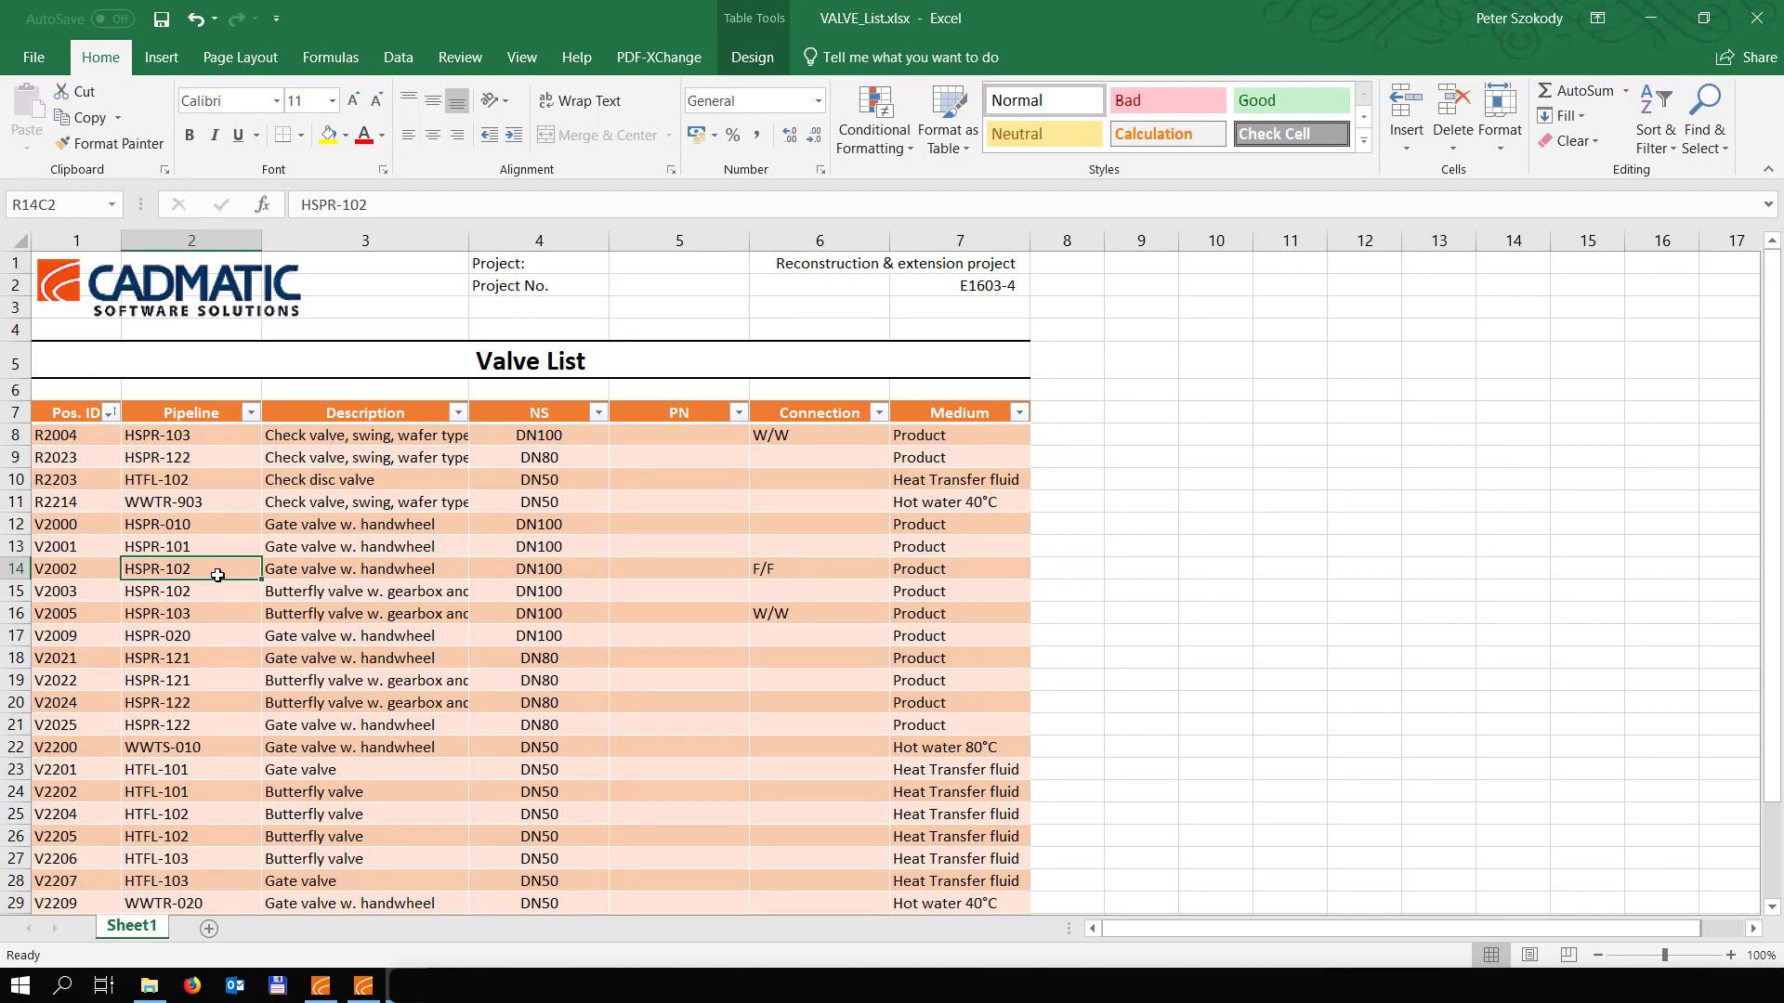
{"action": "left_click", "coordinate": [73, 769]}
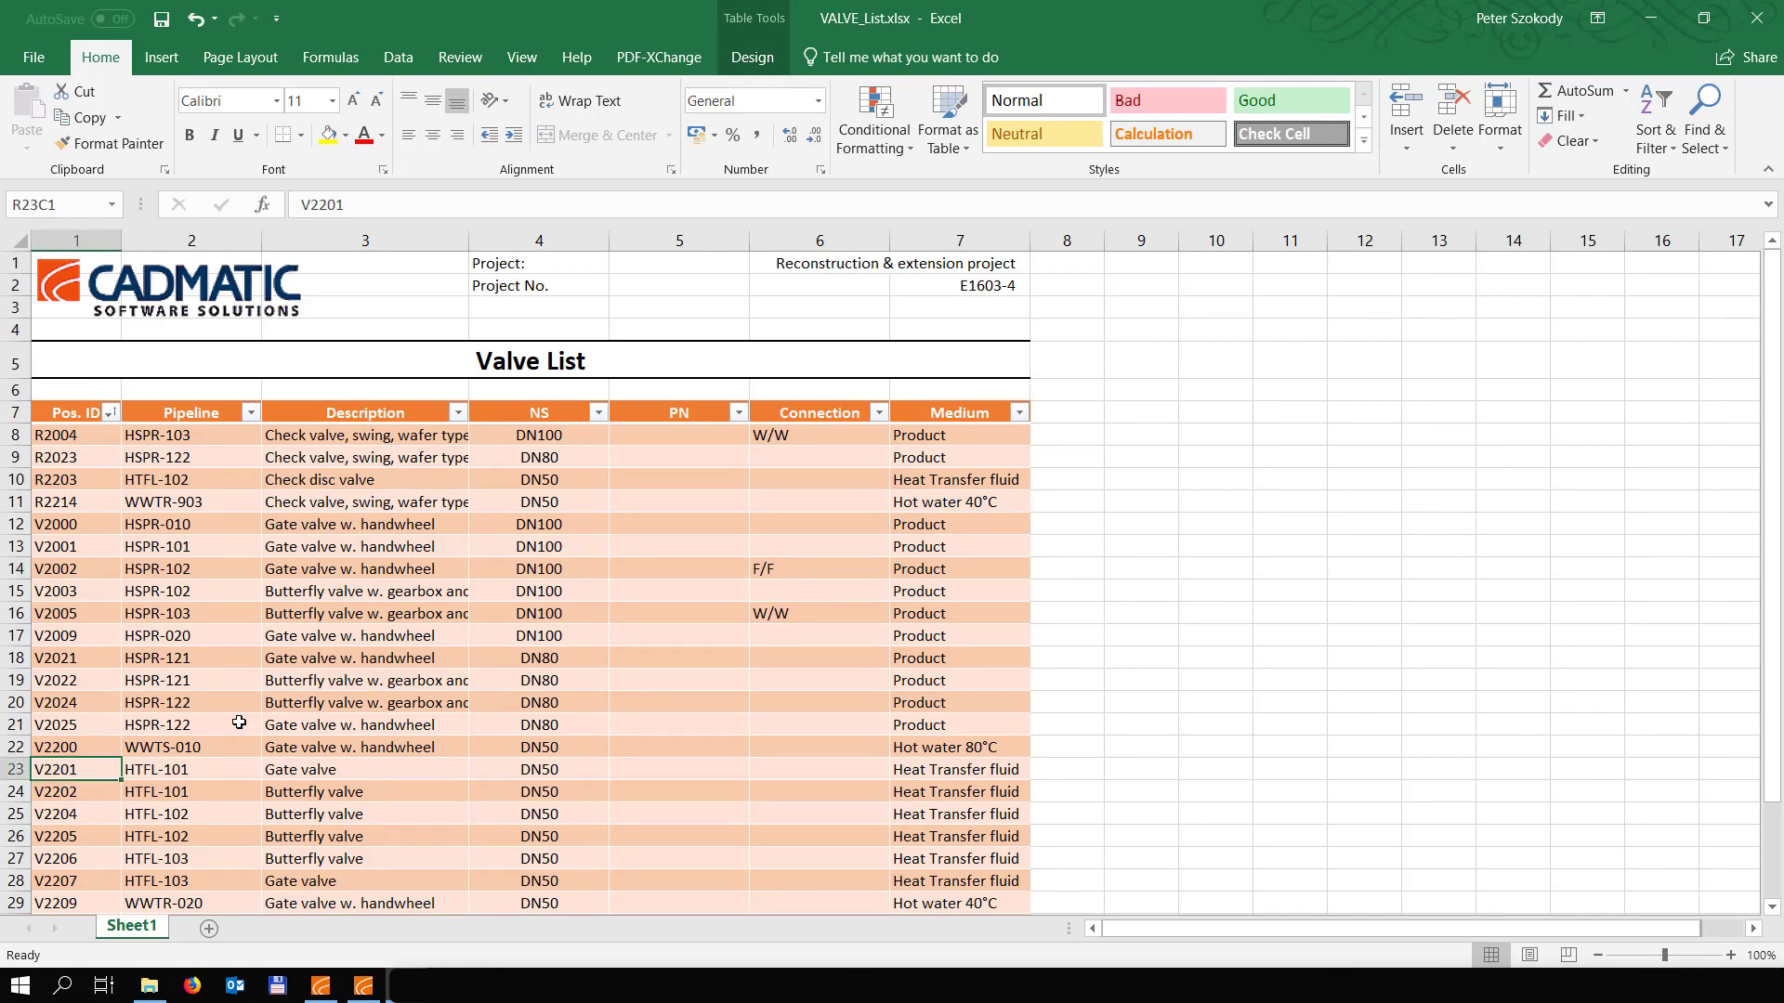
{"action": "scroll", "coordinate": [240, 721], "scroll_direction": "down", "scroll_amount": 2}
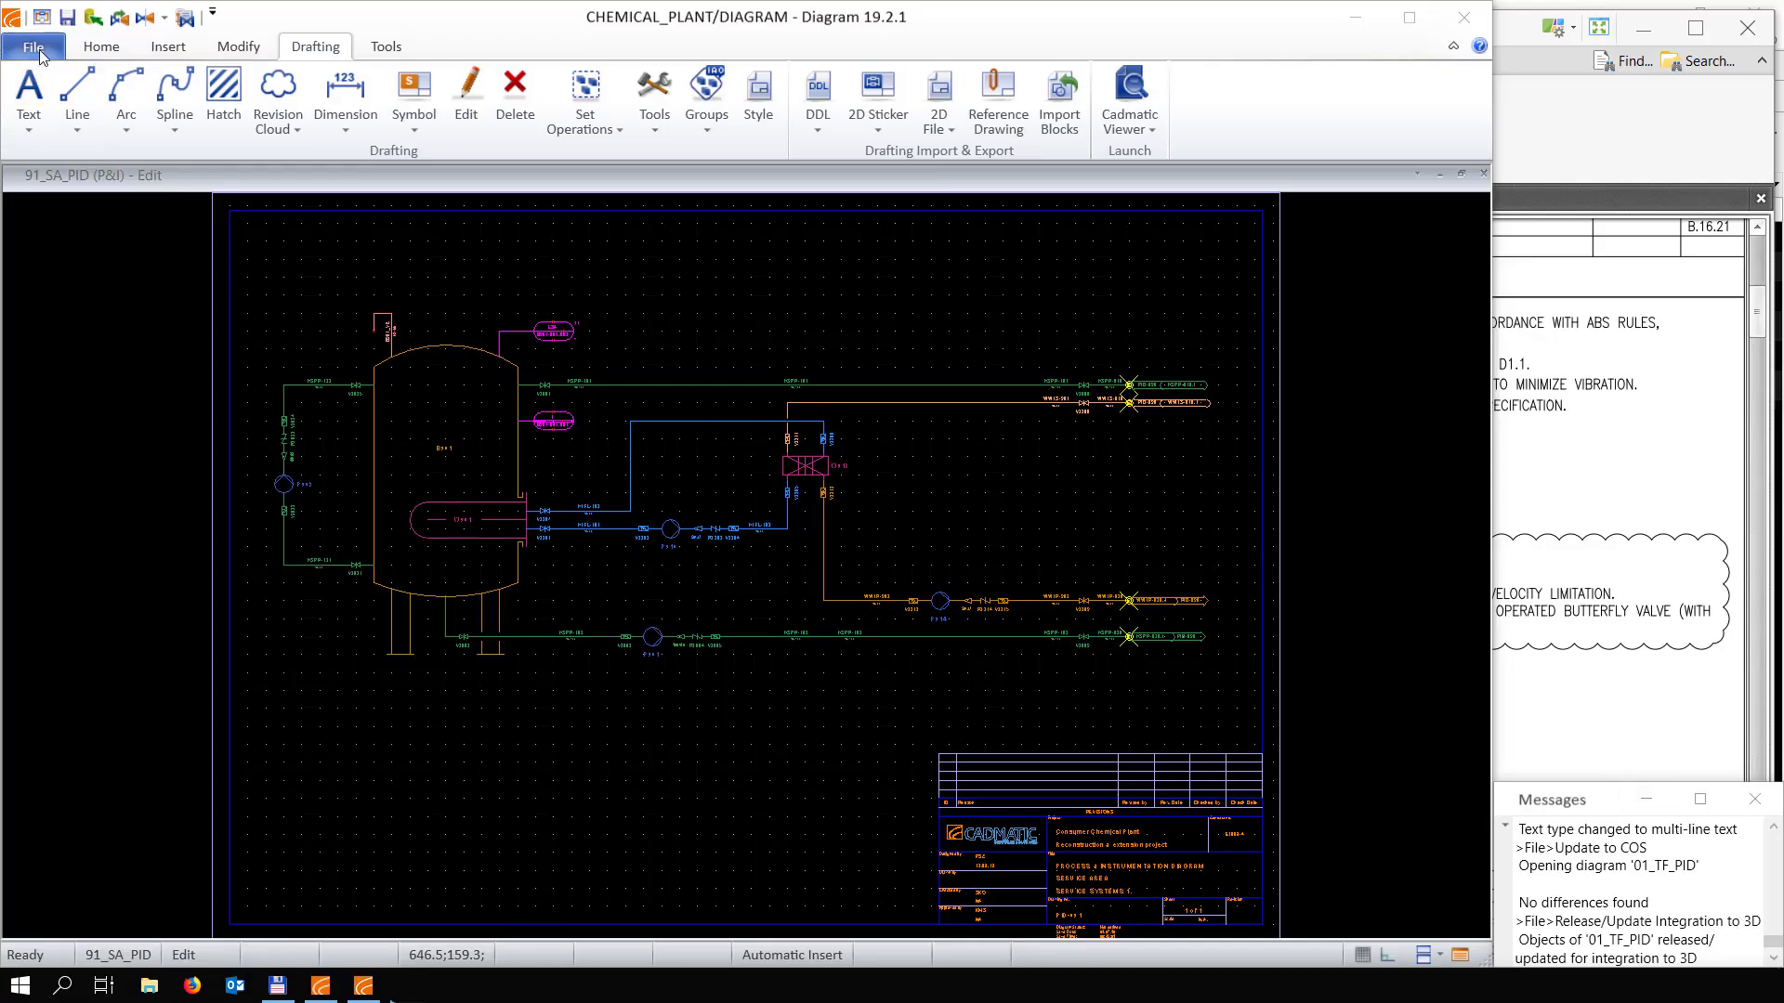
Open the 01_TF_PID diagram in Cadmatic at the numbered notes above its revision table
{"action": "left_click", "coordinate": [39, 54]}
{"action": "left_click", "coordinate": [349, 108]}
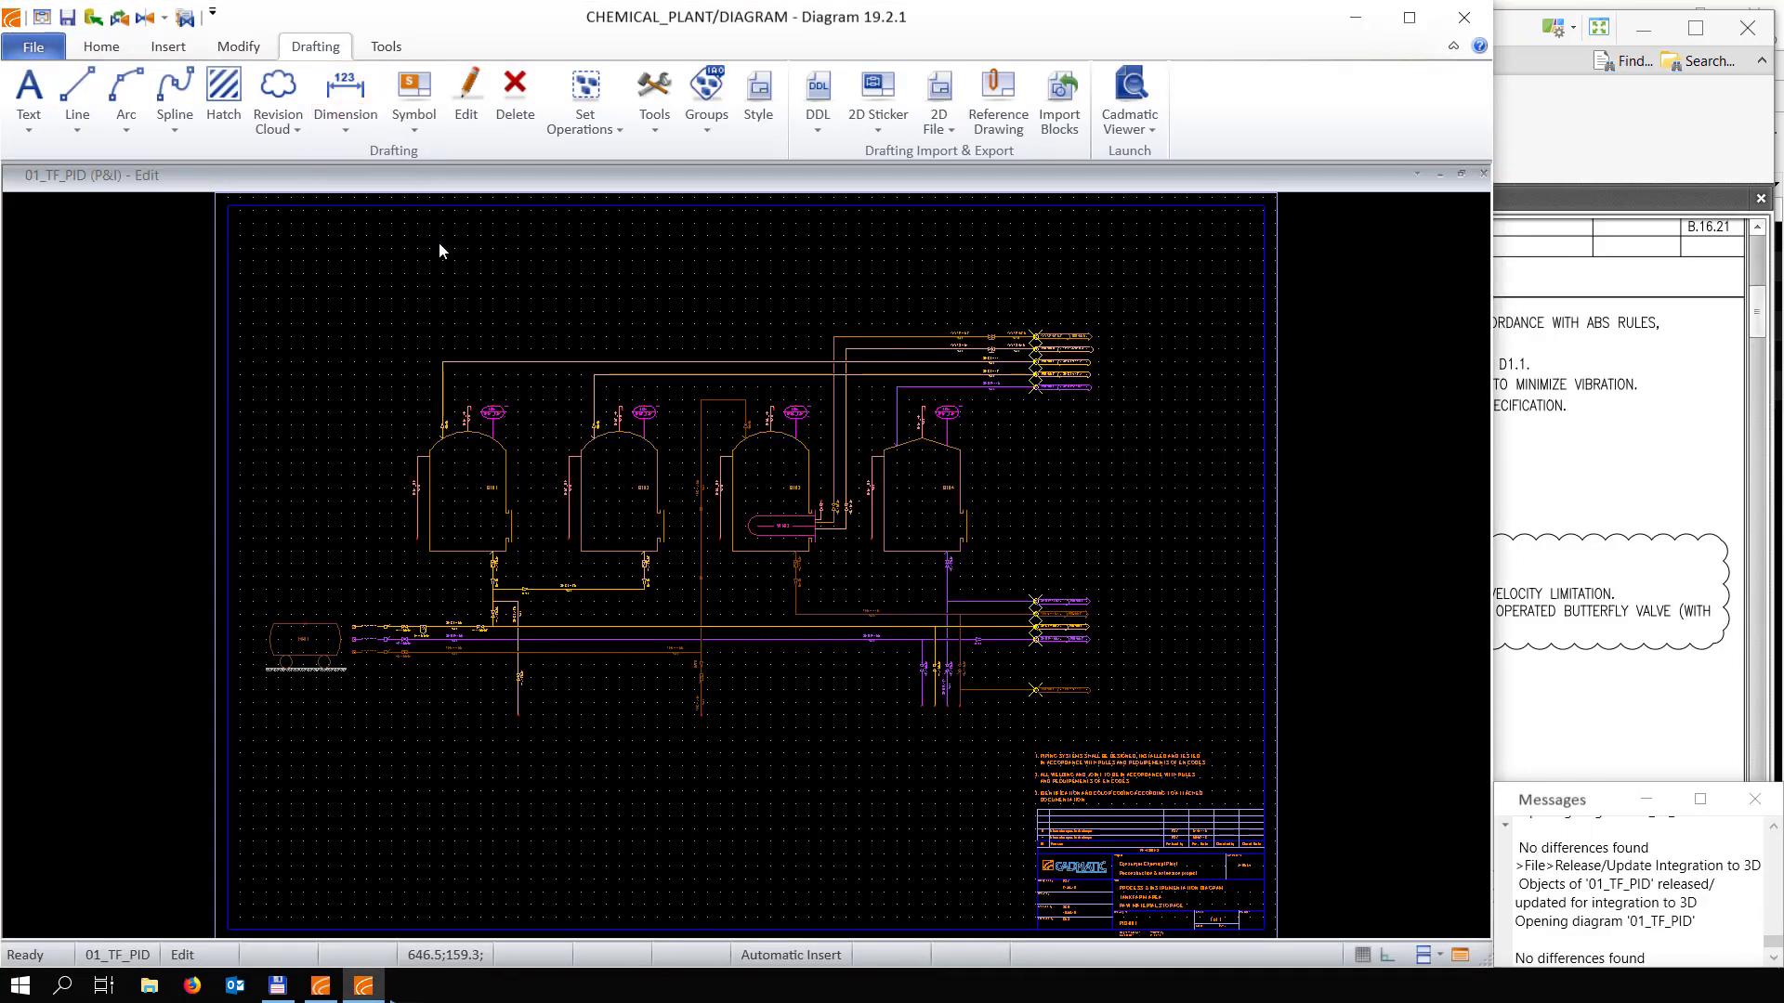
{"action": "scroll", "coordinate": [1073, 759], "scroll_direction": "up", "scroll_amount": 5}
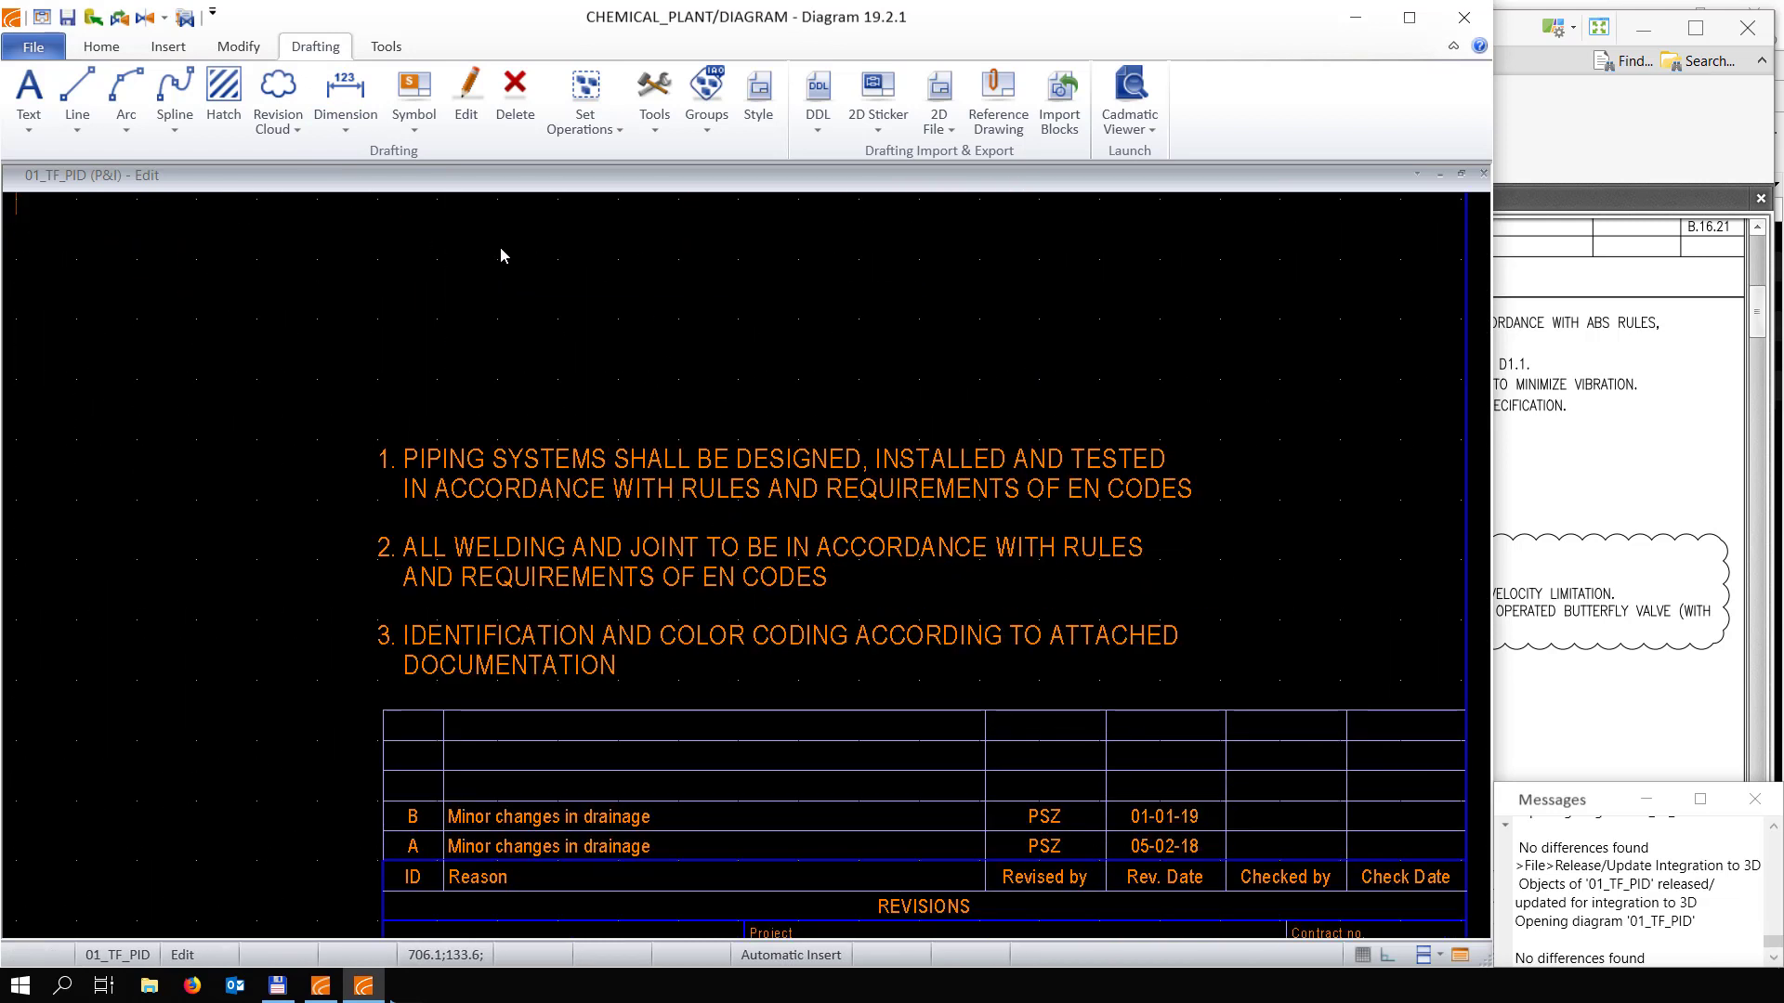
Export the numbered piping and welding notes as a 2D sticker named RulesAndRequirements
{"action": "left_click", "coordinate": [889, 131]}
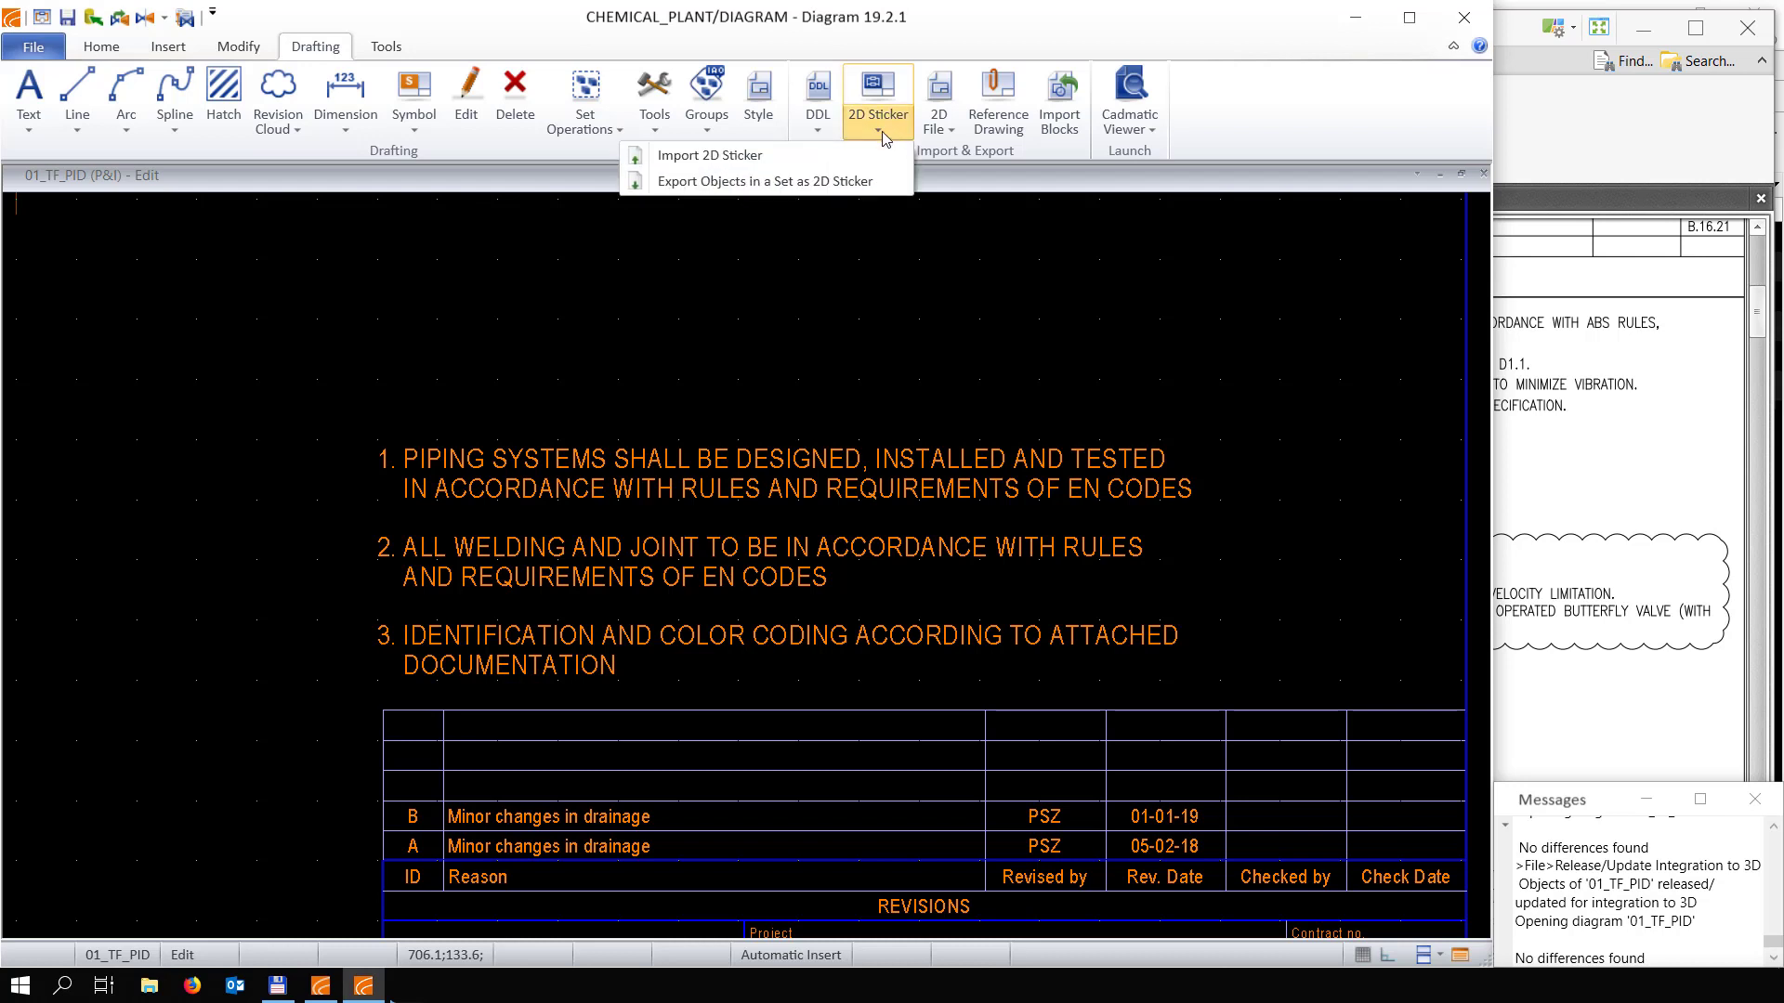
{"action": "left_click", "coordinate": [764, 182]}
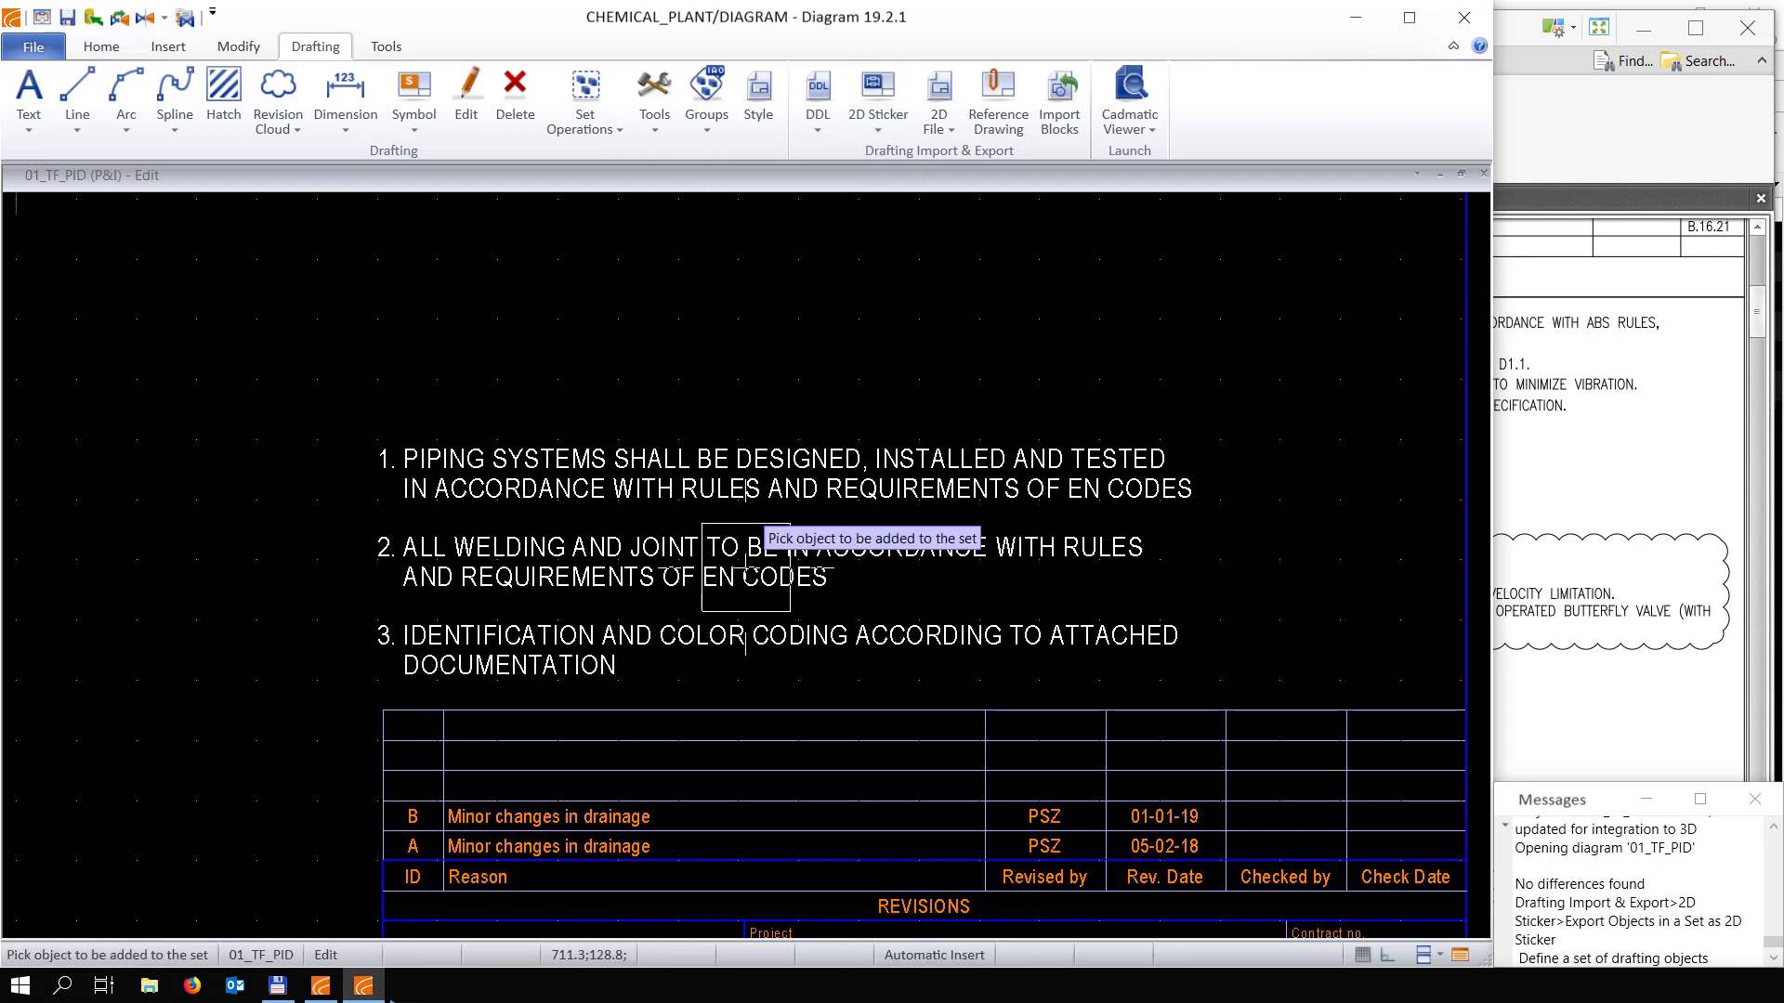
{"action": "left_click", "coordinate": [746, 567]}
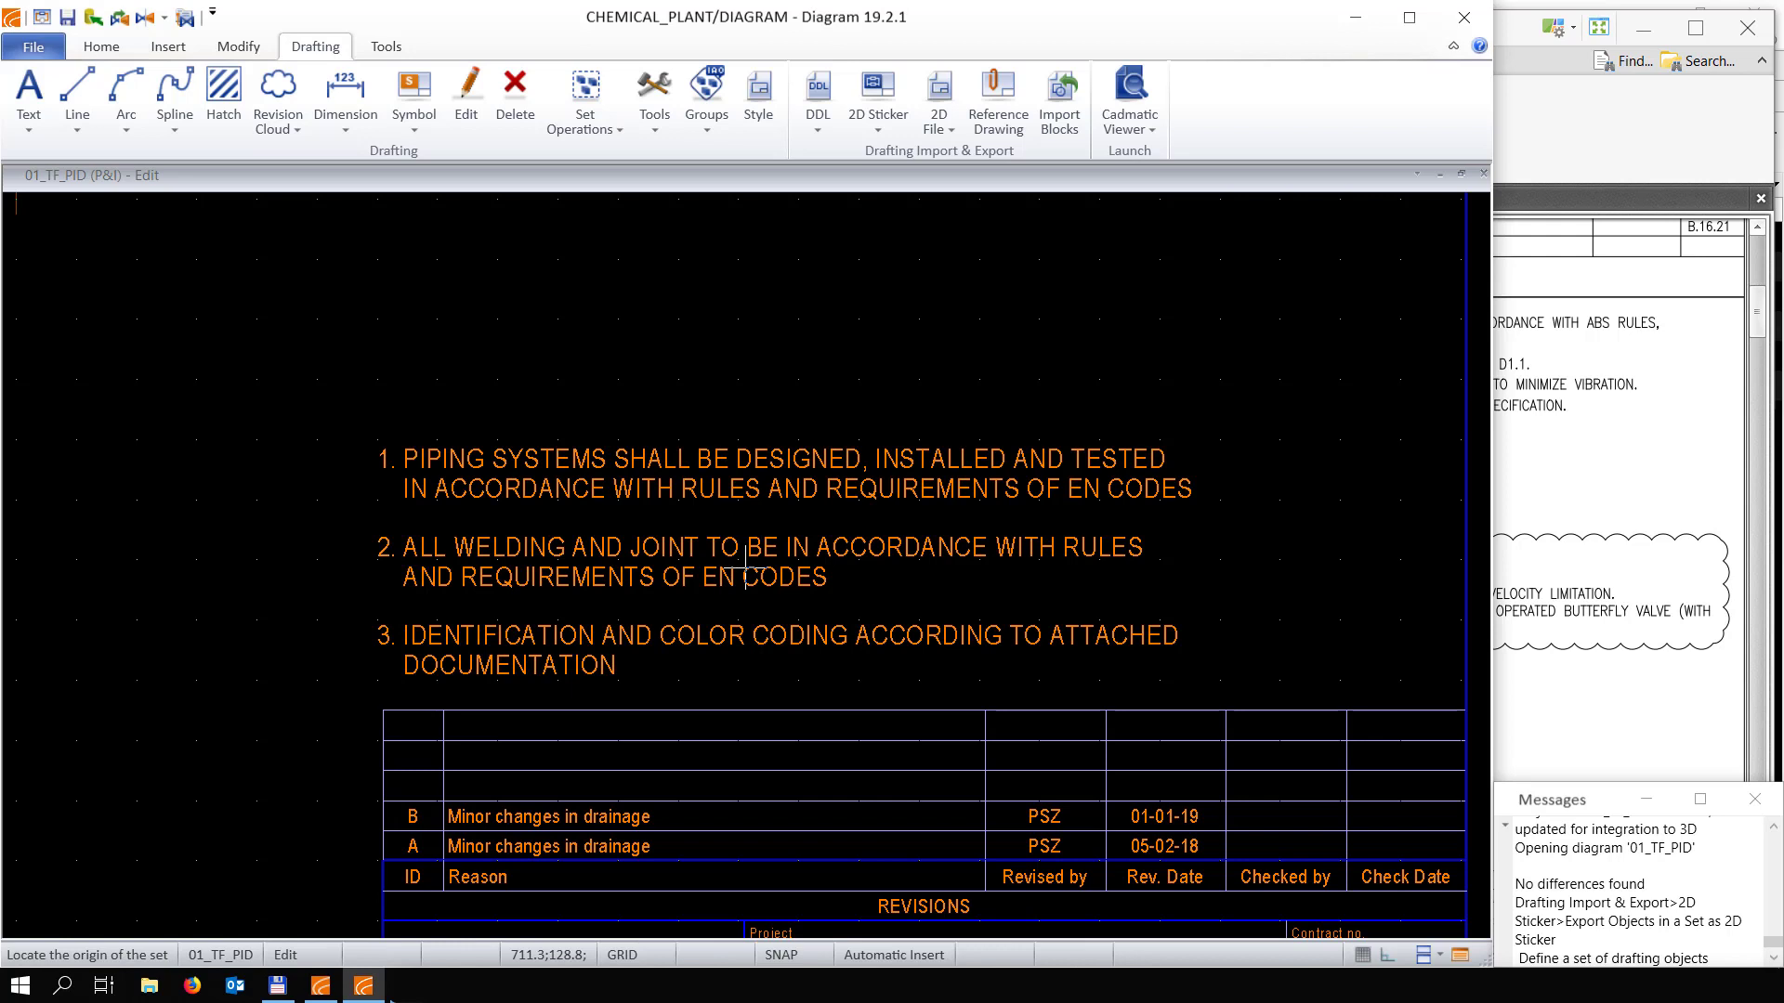
{"action": "left_click", "coordinate": [746, 567]}
{"action": "double_click", "coordinate": [788, 467]}
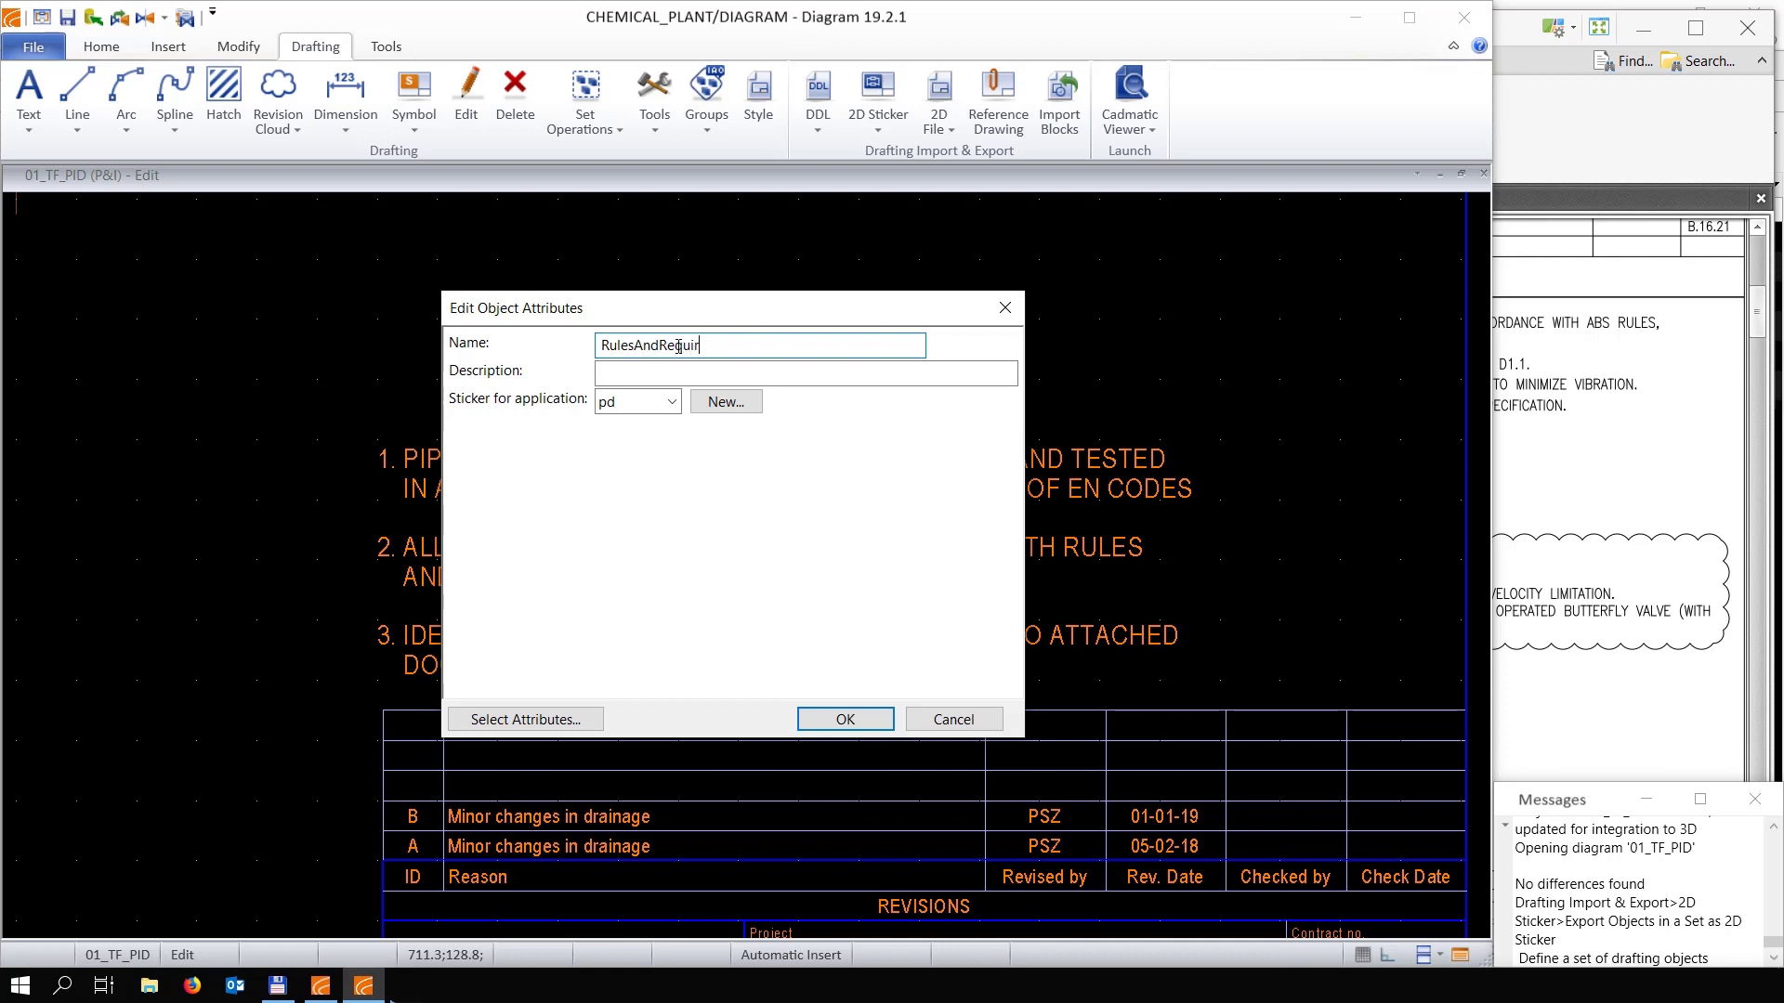
{"action": "type", "text": "nts"}
{"action": "left_click", "coordinate": [845, 719]}
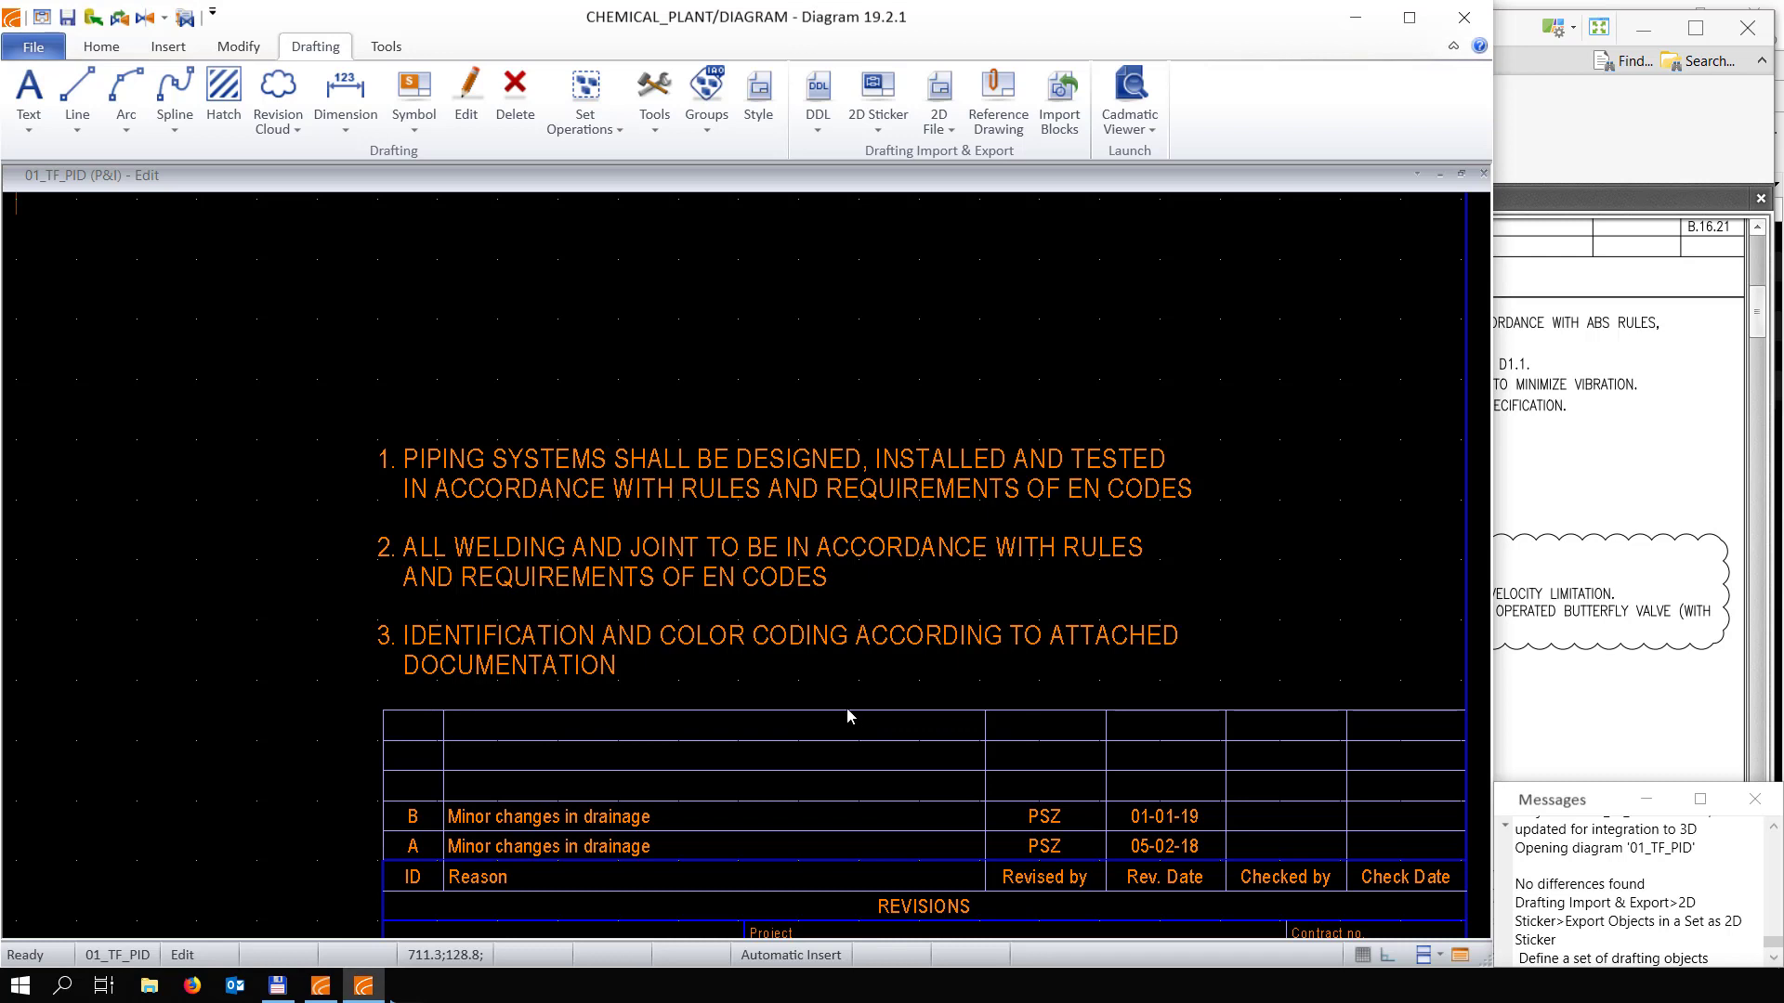
Make 91_SA_PID the active diagram again
{"action": "scroll", "coordinate": [844, 525], "scroll_direction": "down", "scroll_amount": 1}
{"action": "middle_click_drag", "start_coordinate": [844, 526], "coordinate": [926, 568]}
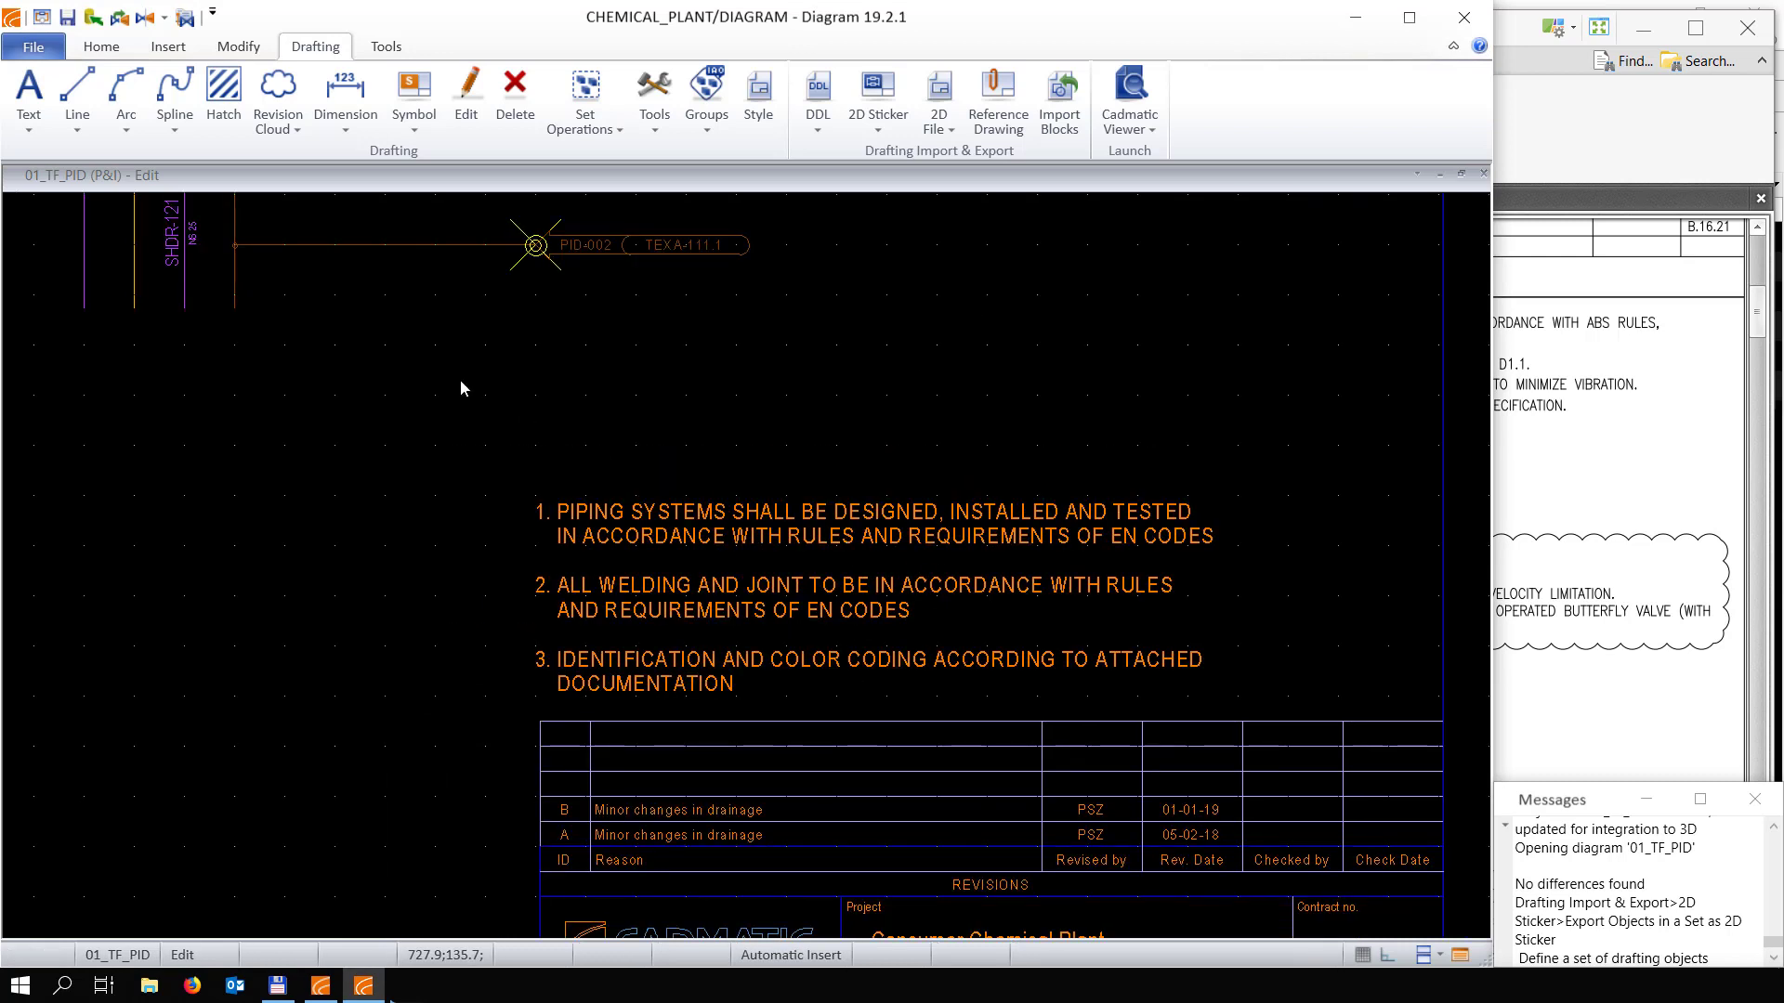
{"action": "left_click", "coordinate": [101, 47]}
{"action": "left_click", "coordinate": [1018, 80]}
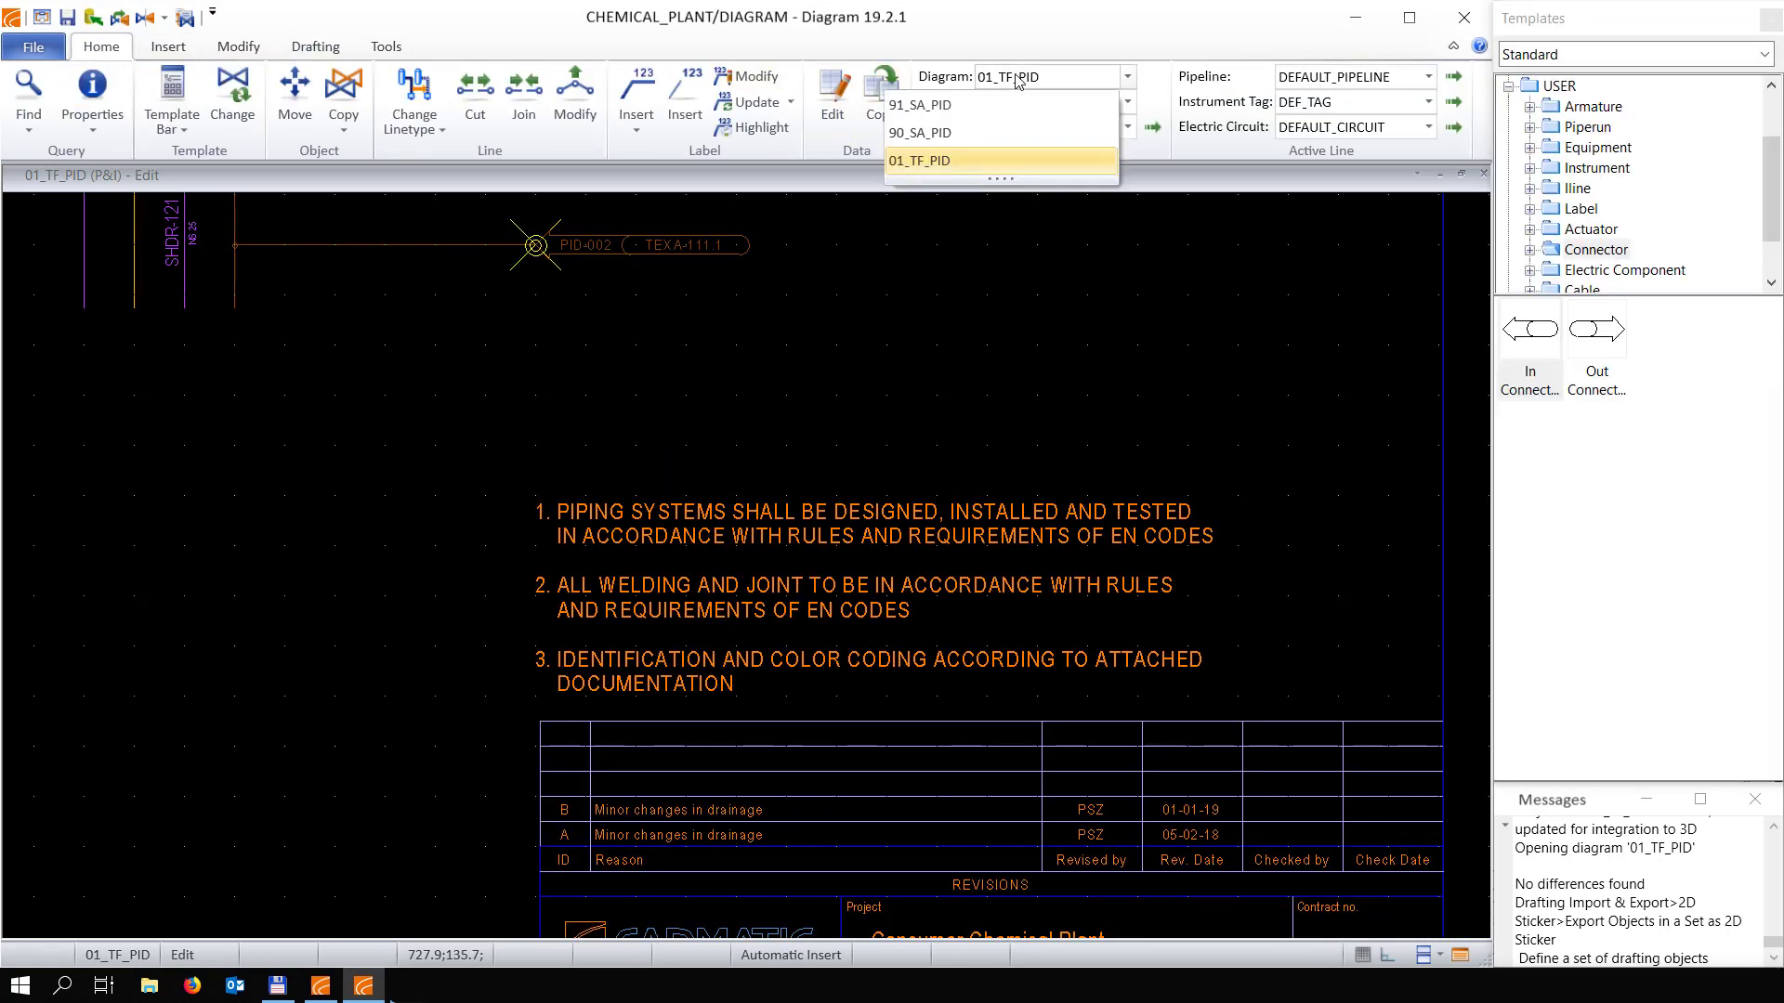
{"action": "left_click", "coordinate": [975, 107]}
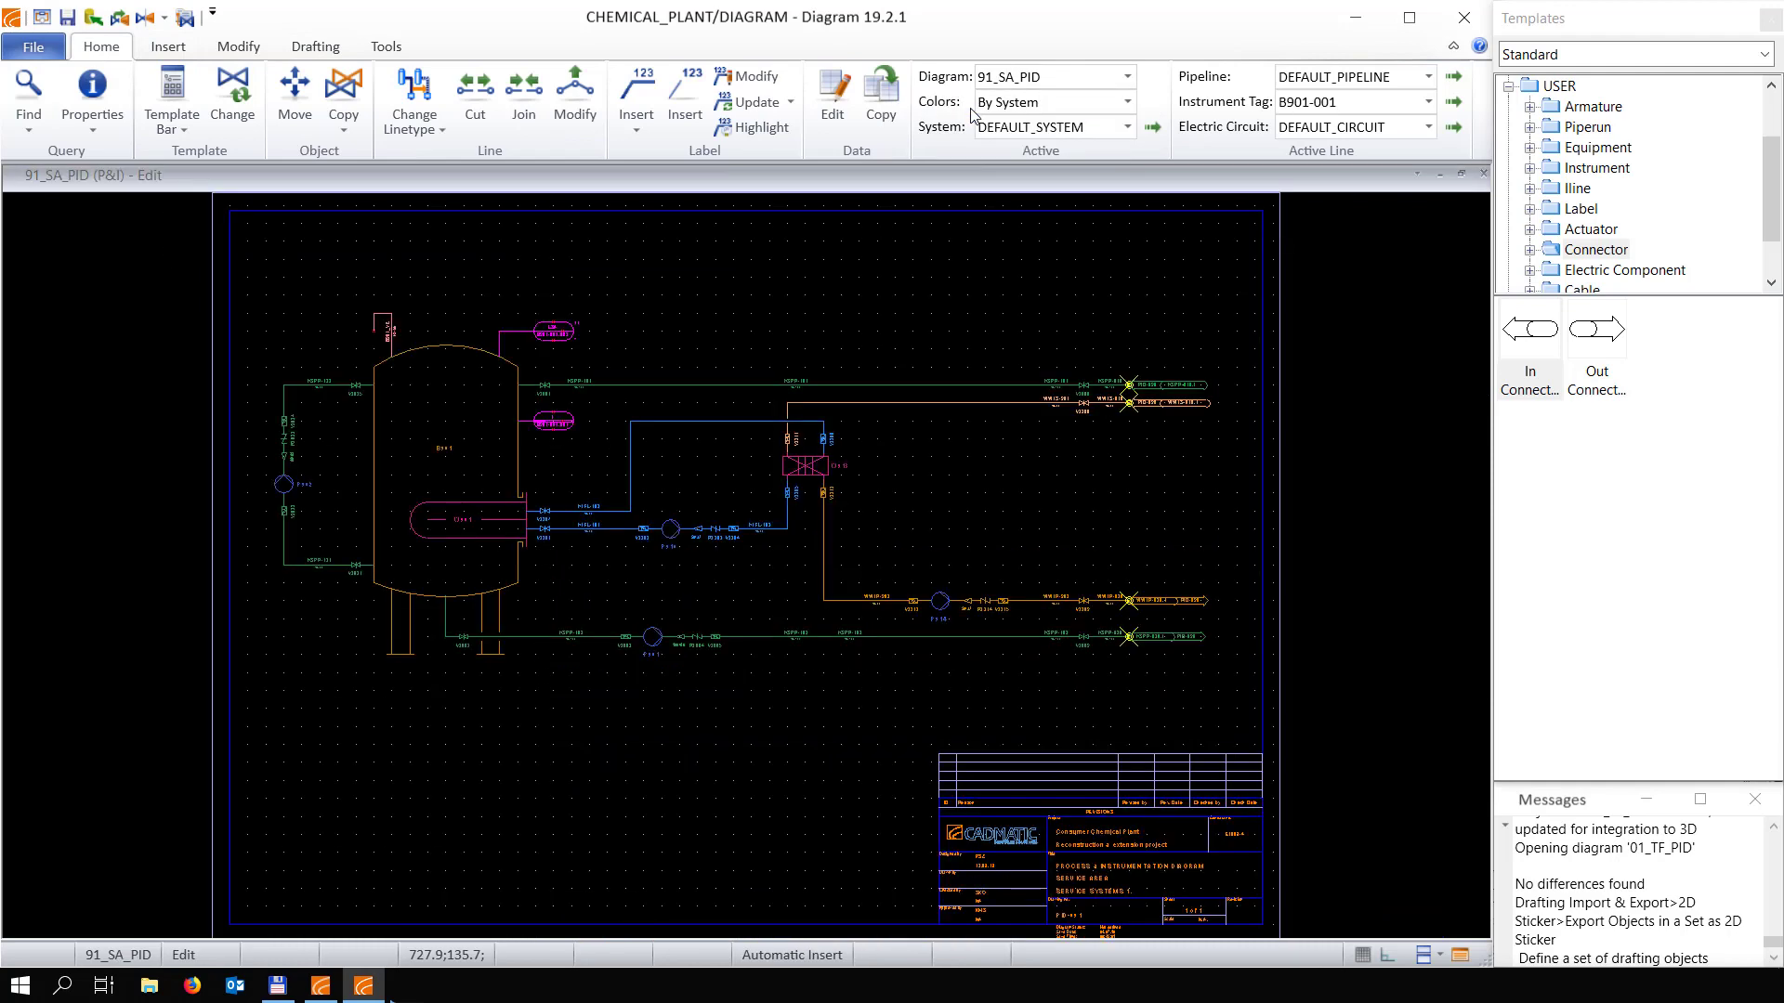
Import the rules and requirements notes as a 2D sticker and place them just above the revision table of 91_SA_PID
{"action": "left_click", "coordinate": [315, 46]}
{"action": "left_click", "coordinate": [877, 126]}
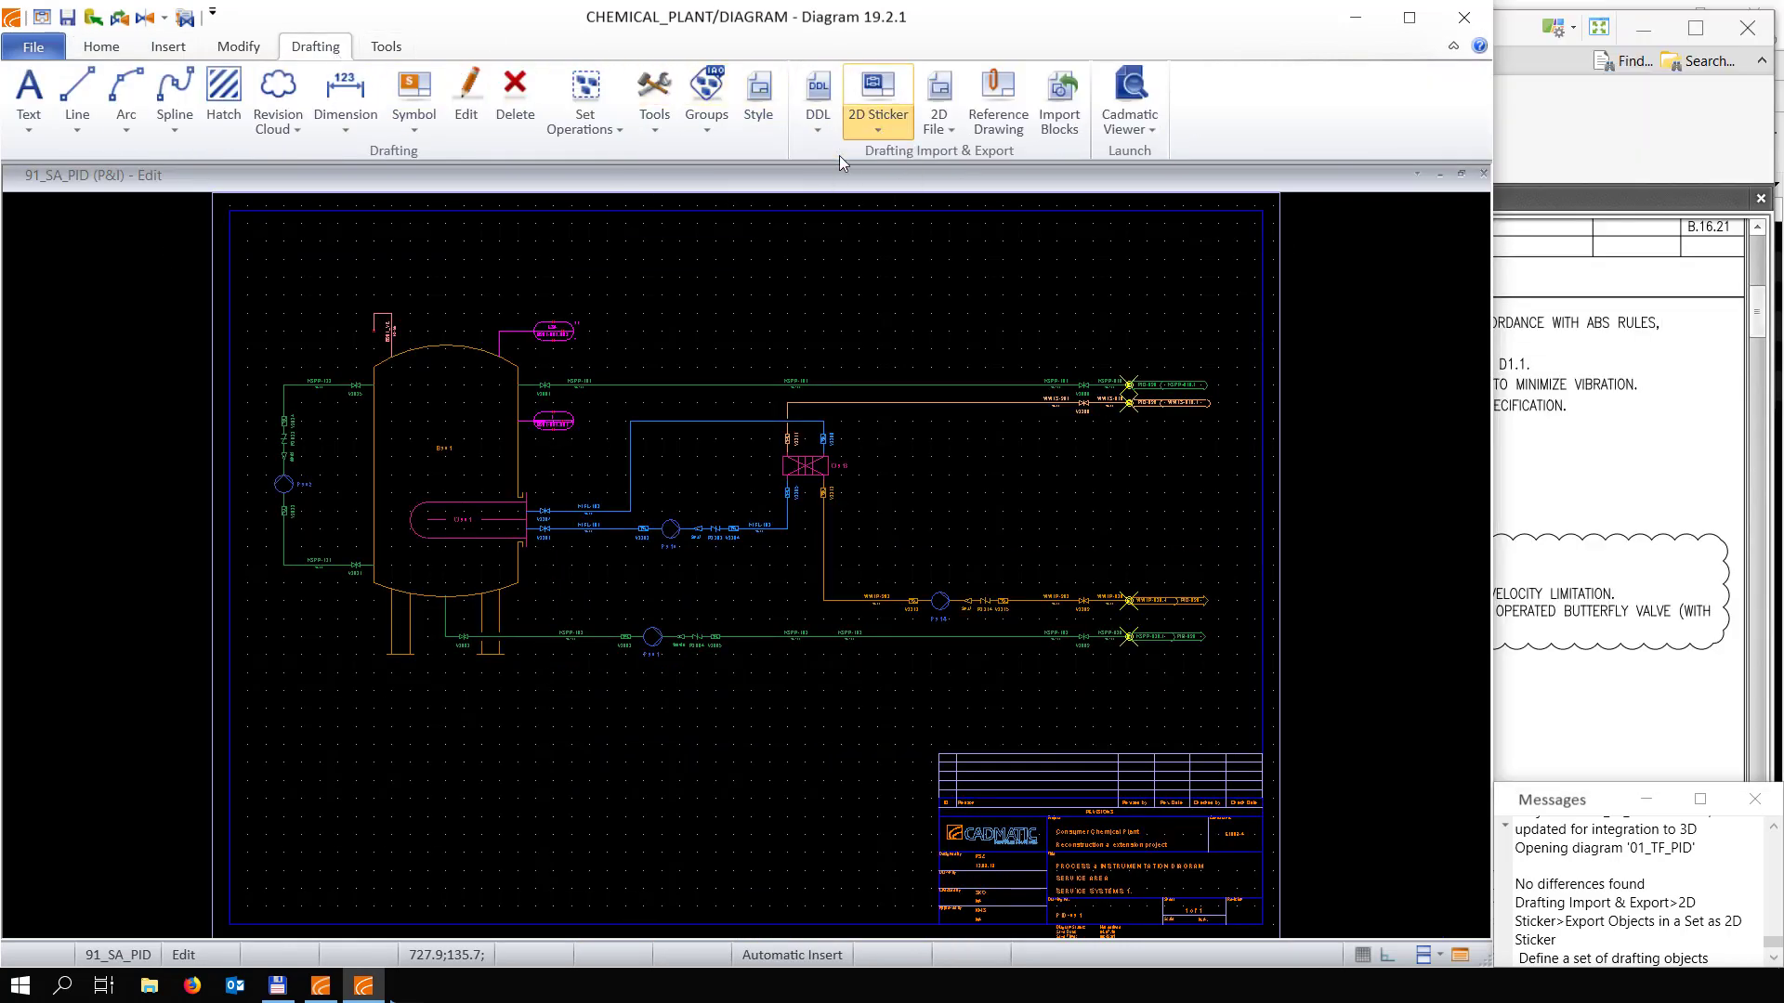
{"action": "left_click", "coordinate": [840, 156]}
{"action": "left_click", "coordinate": [520, 247]}
{"action": "left_click", "coordinate": [1075, 840]}
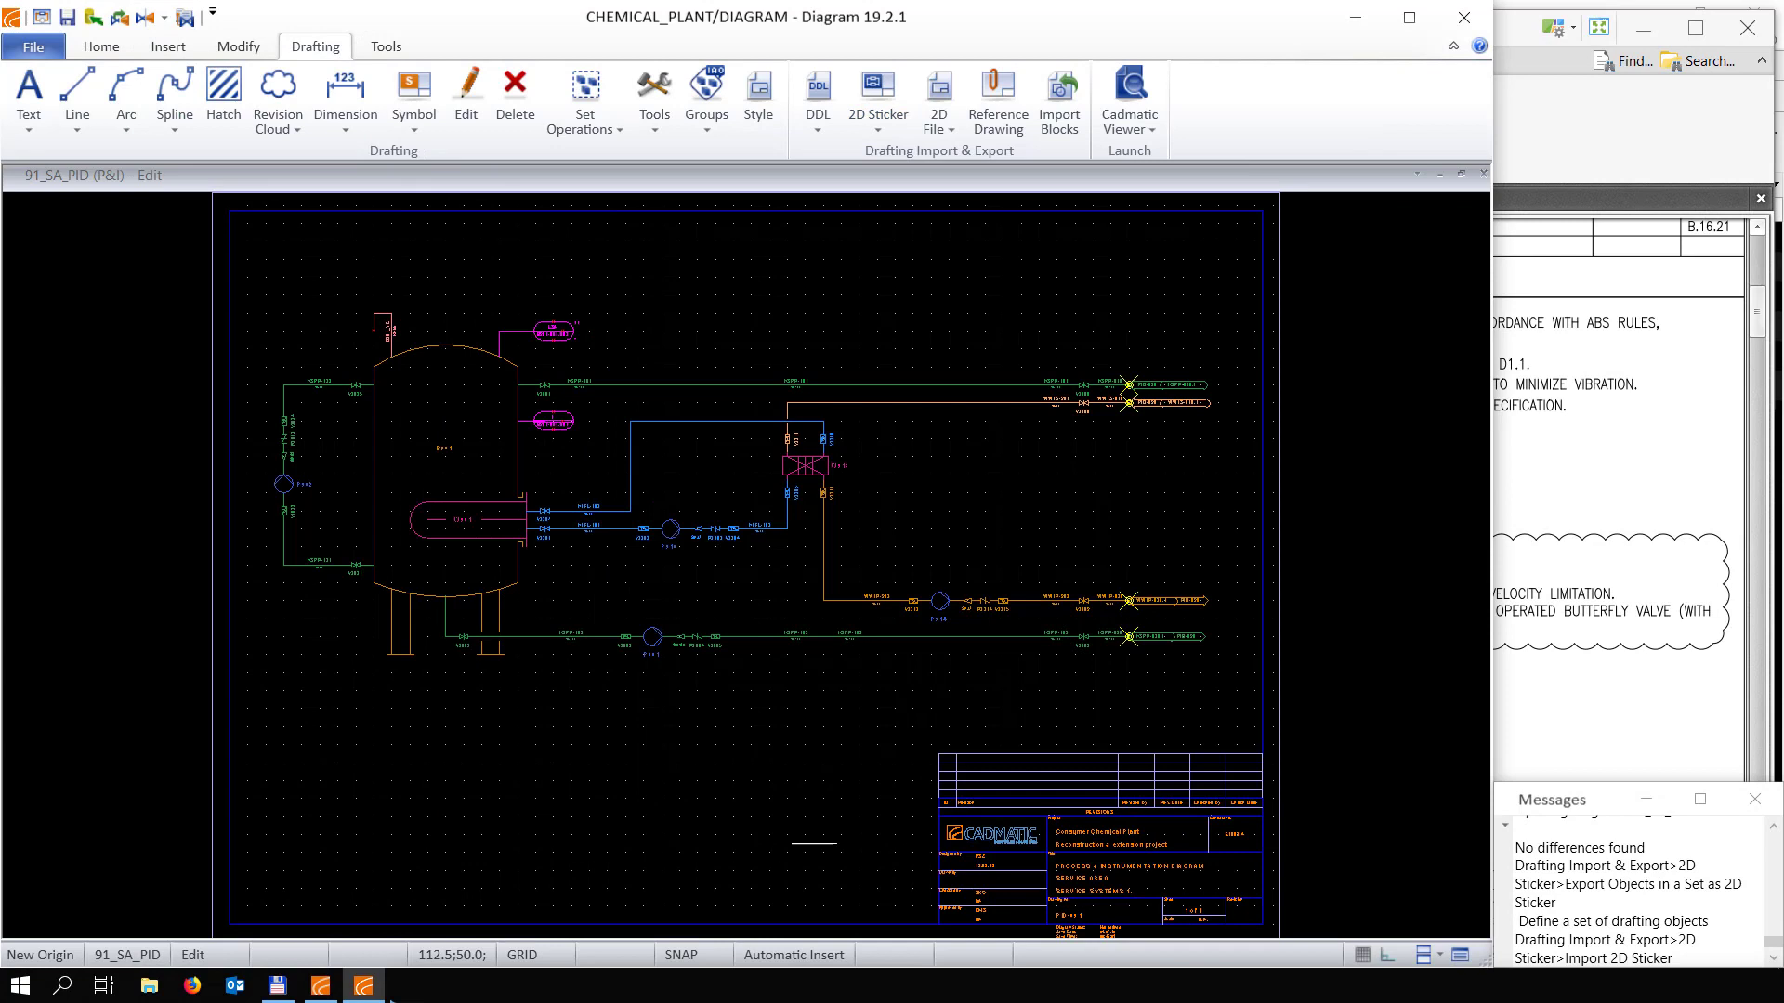
{"action": "scroll", "coordinate": [955, 570], "scroll_direction": "up", "scroll_amount": 2}
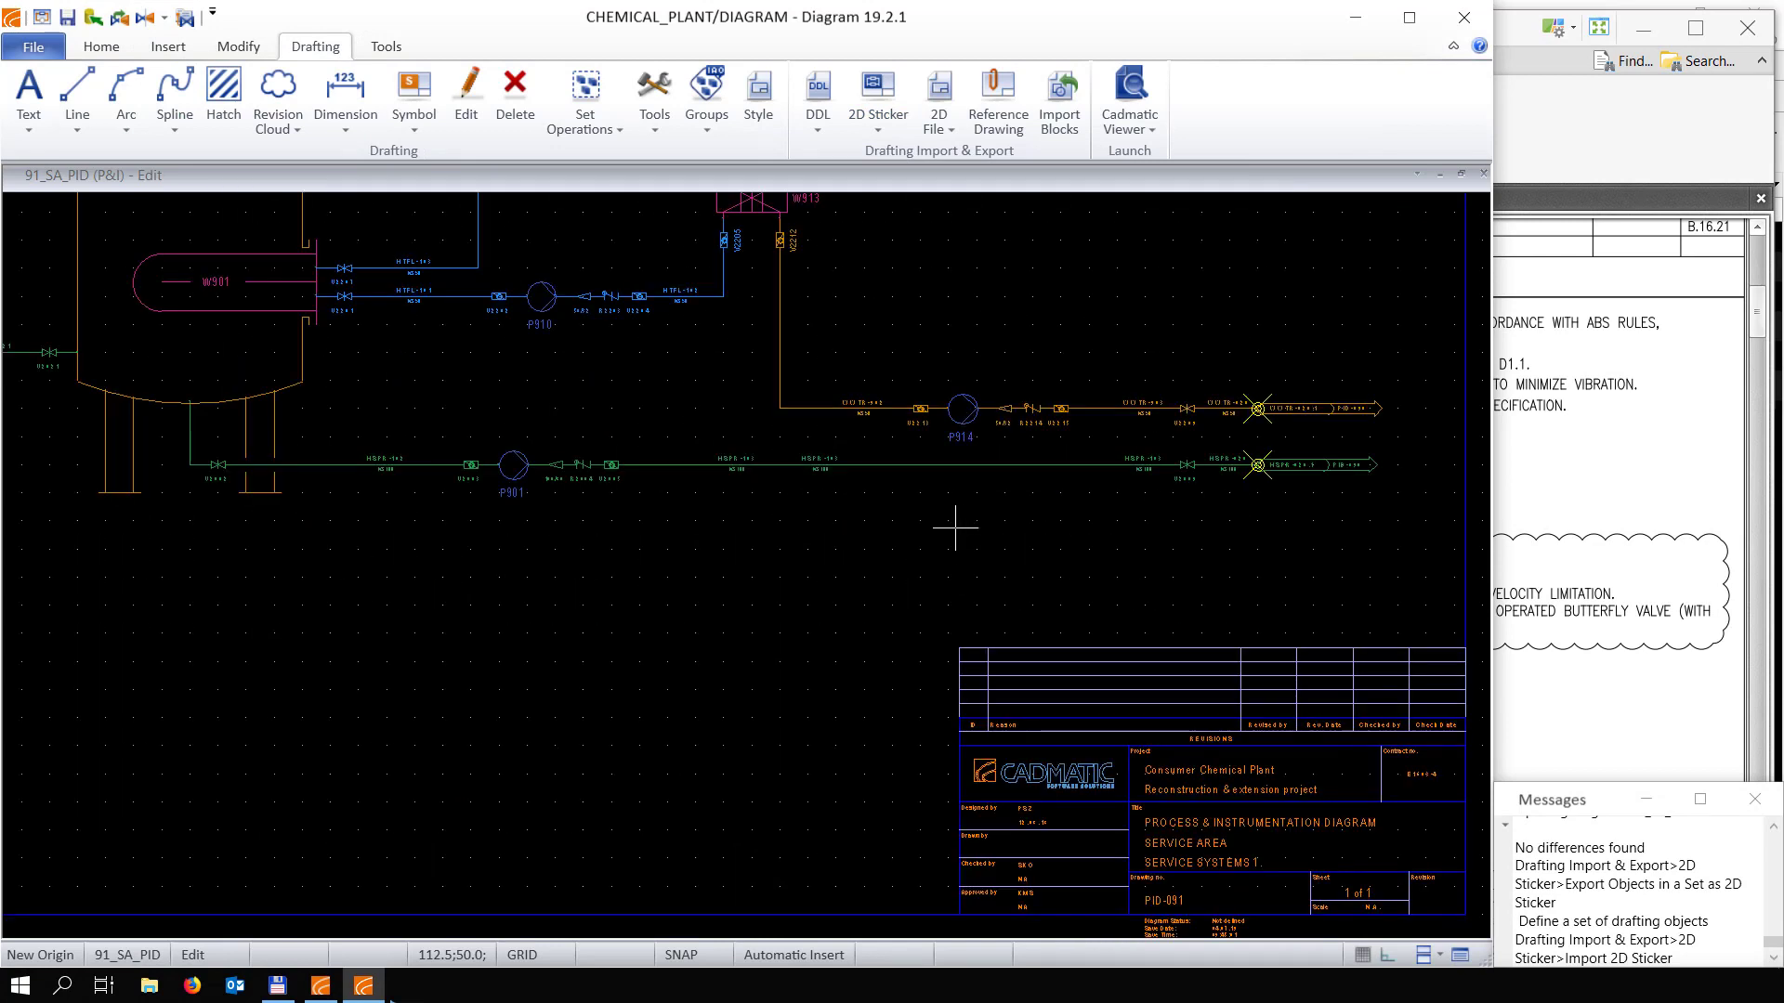
{"action": "left_click", "coordinate": [955, 528]}
{"action": "key", "text": "m"}
{"action": "left_click", "coordinate": [783, 465]}
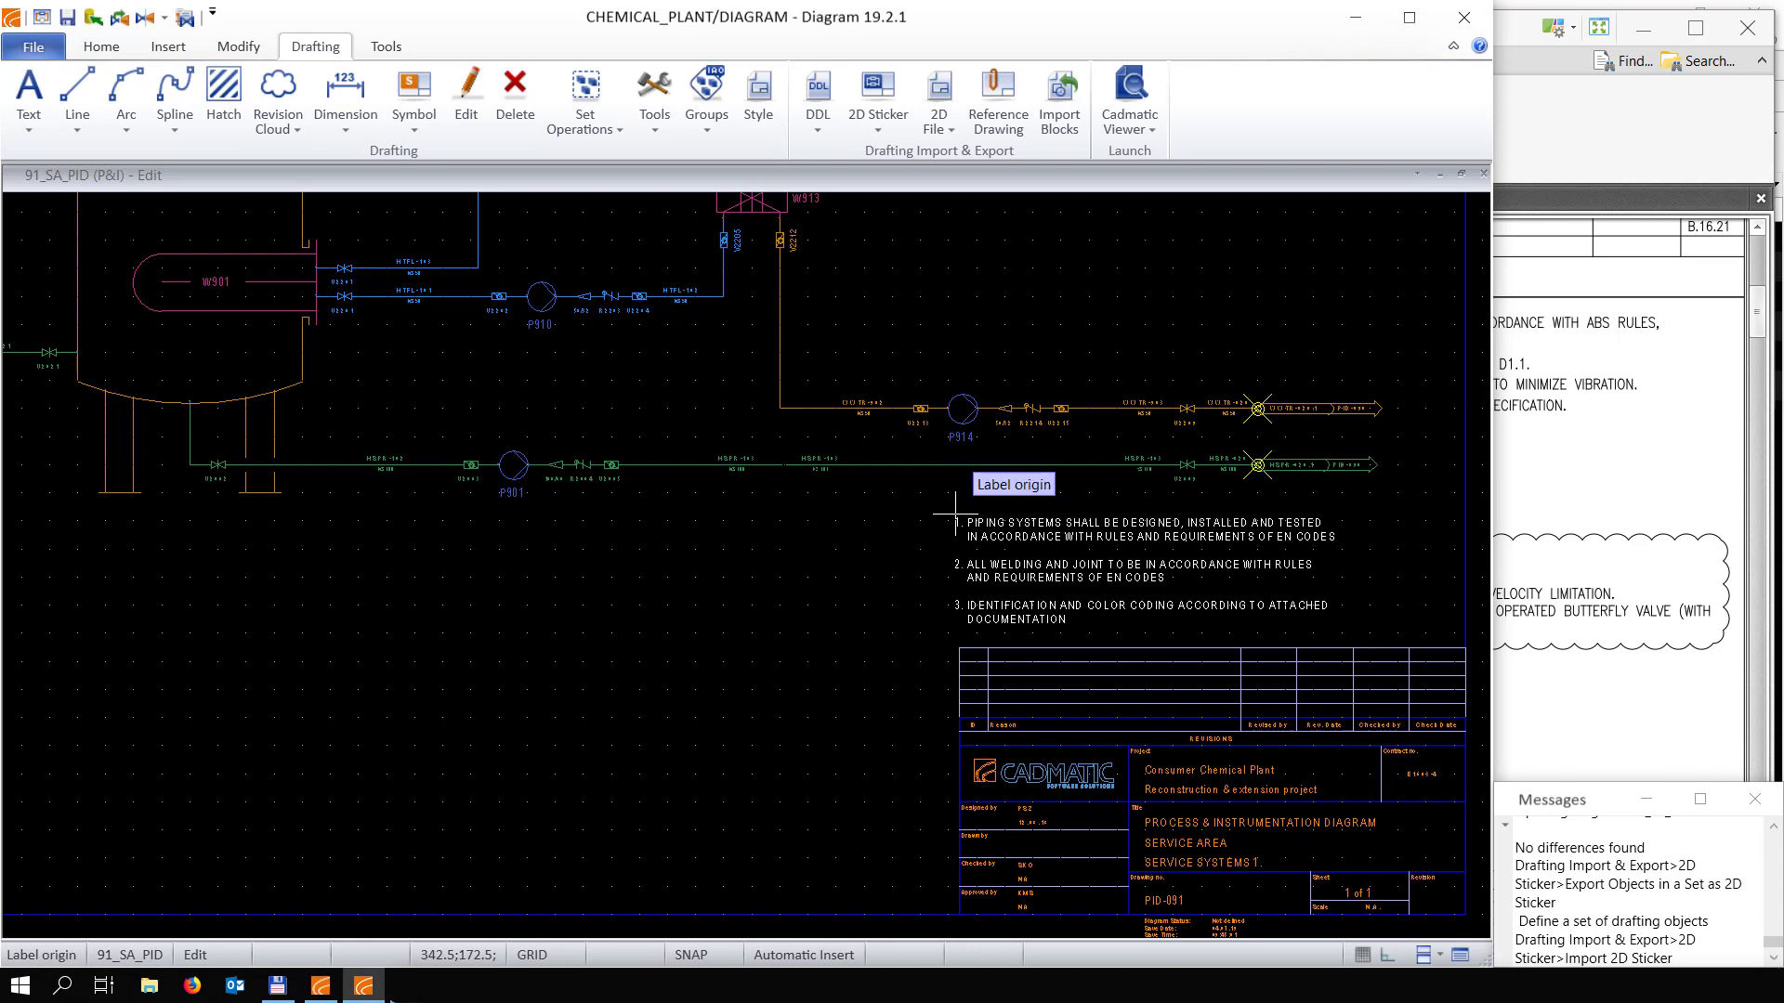
{"action": "scroll", "coordinate": [955, 511], "scroll_direction": "up", "scroll_amount": 1}
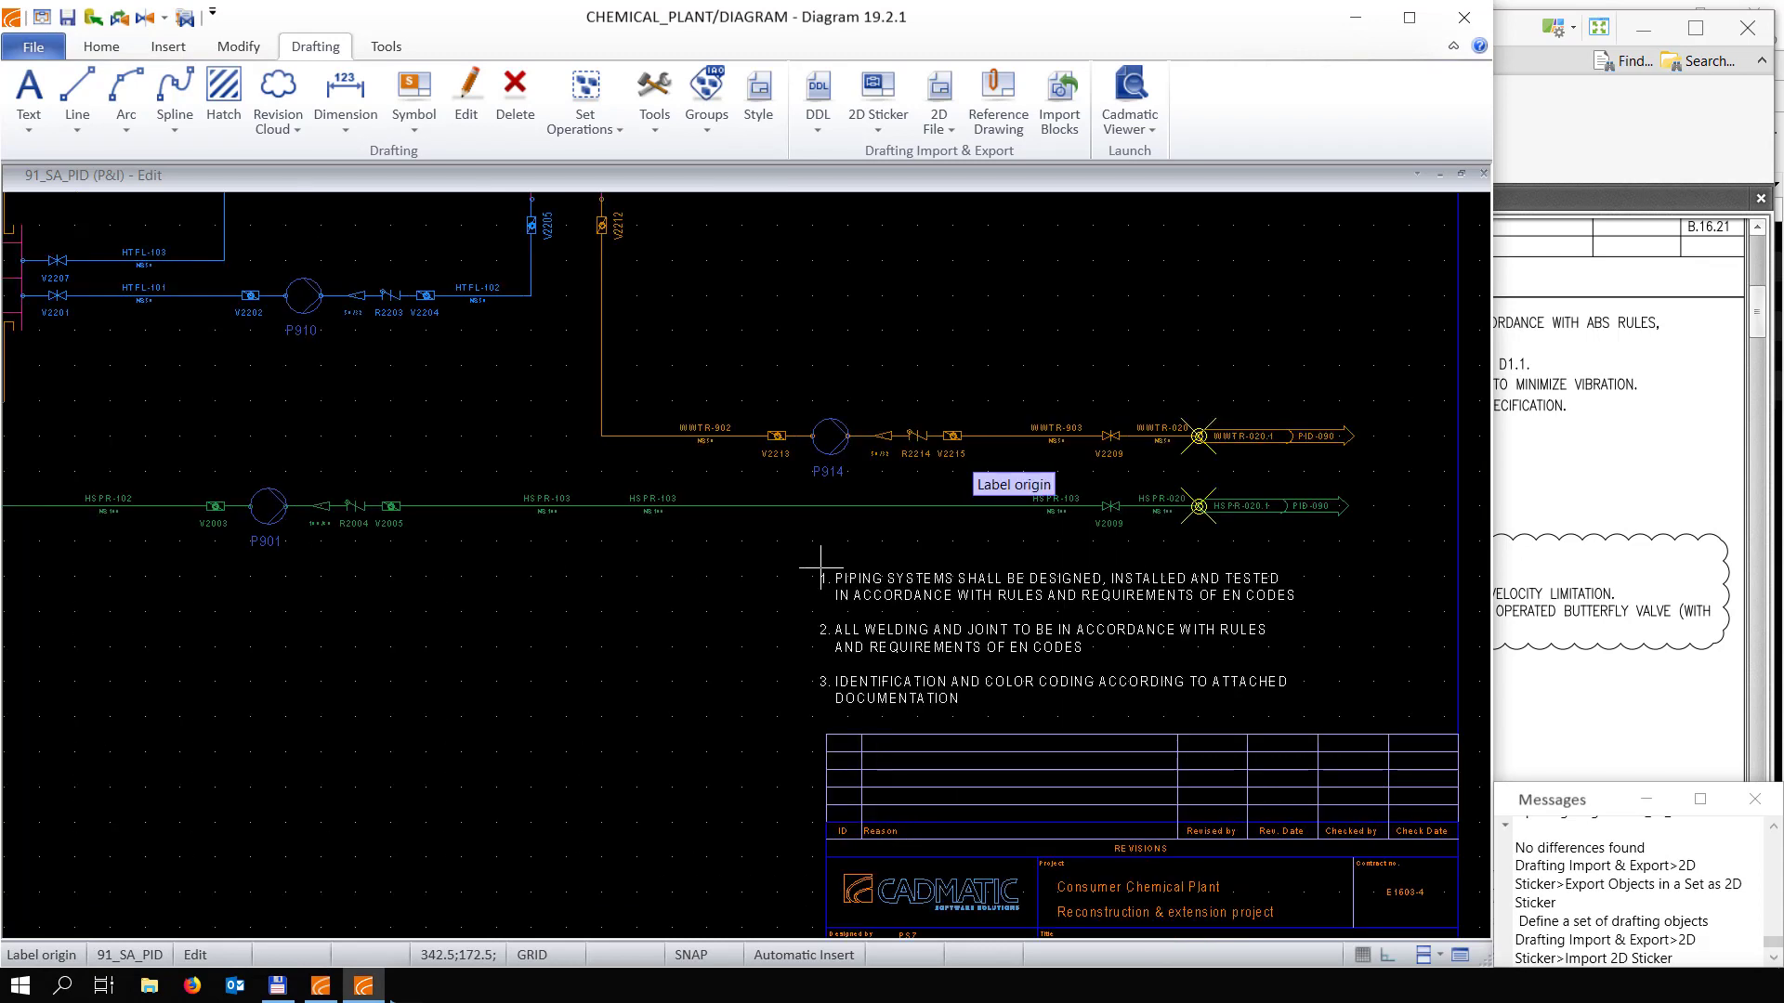
{"action": "left_click", "coordinate": [829, 567]}
{"action": "scroll", "coordinate": [948, 610], "scroll_direction": "down", "scroll_amount": 3}
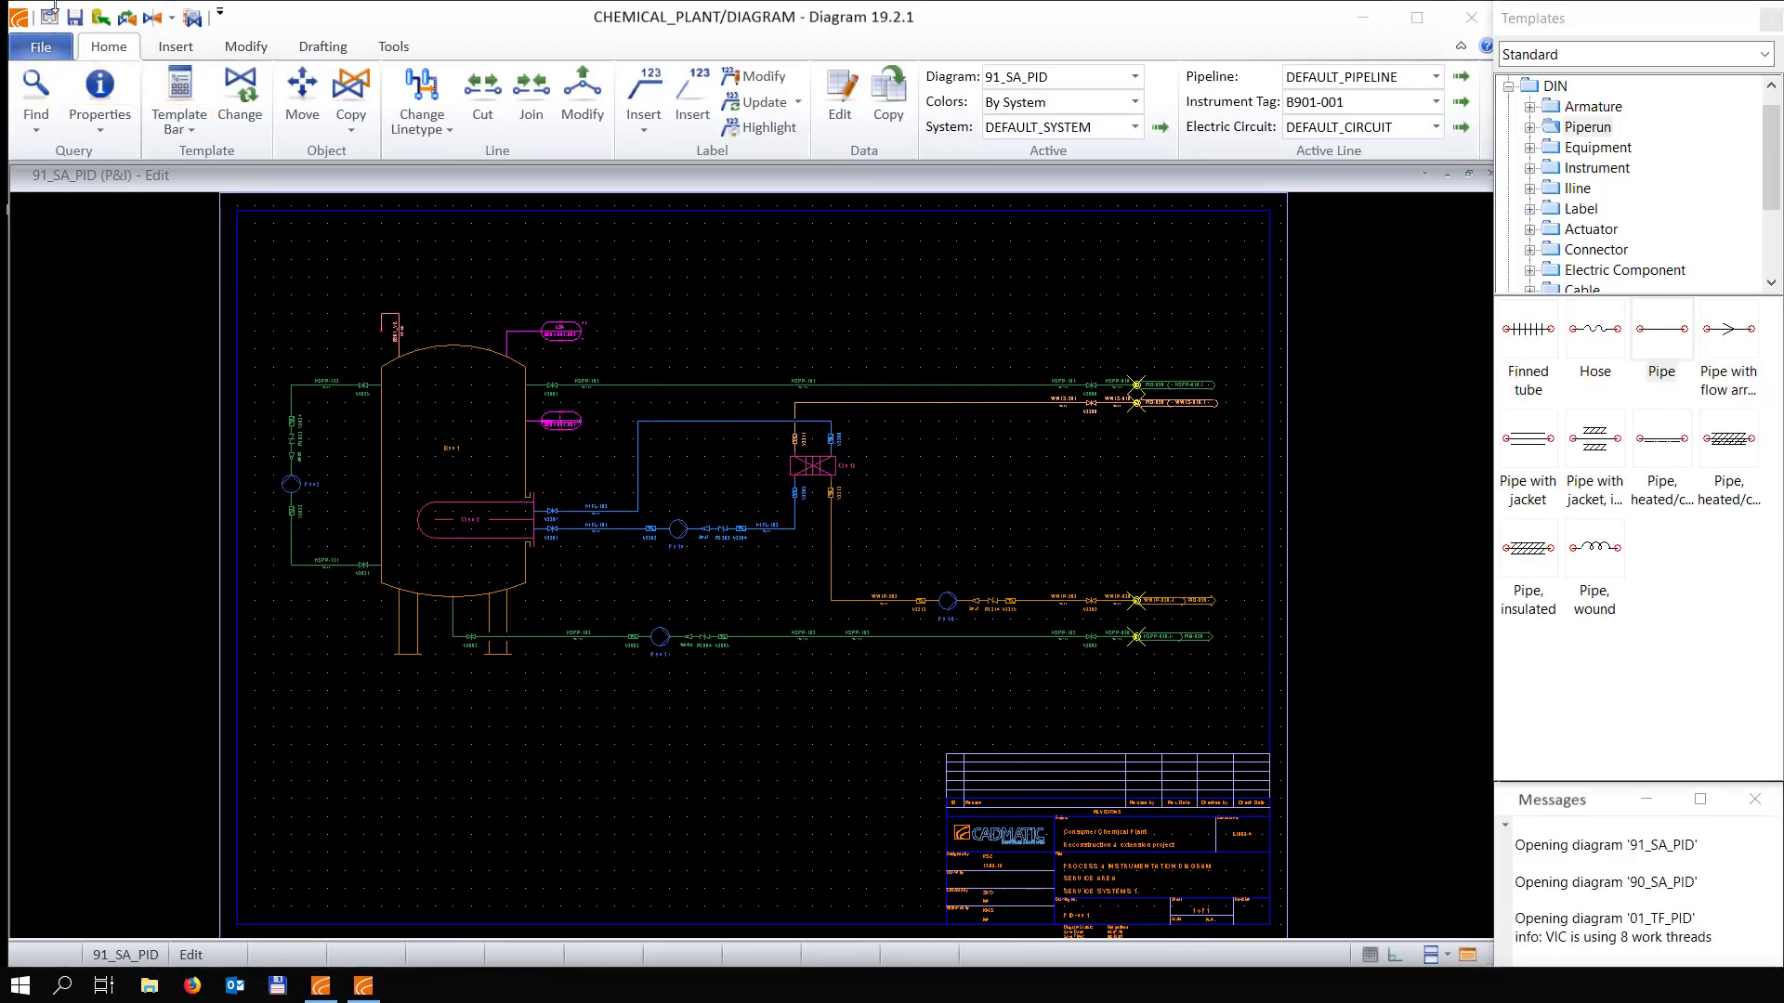
Move the HTFL-101 and HTFL-103 labels about 10 units toward valves V2201 and V2207, and shift HTFL-103's vertical pipe segment about 22.5 units toward the tank
{"action": "left_click", "coordinate": [246, 47]}
{"action": "left_click", "coordinate": [36, 93]}
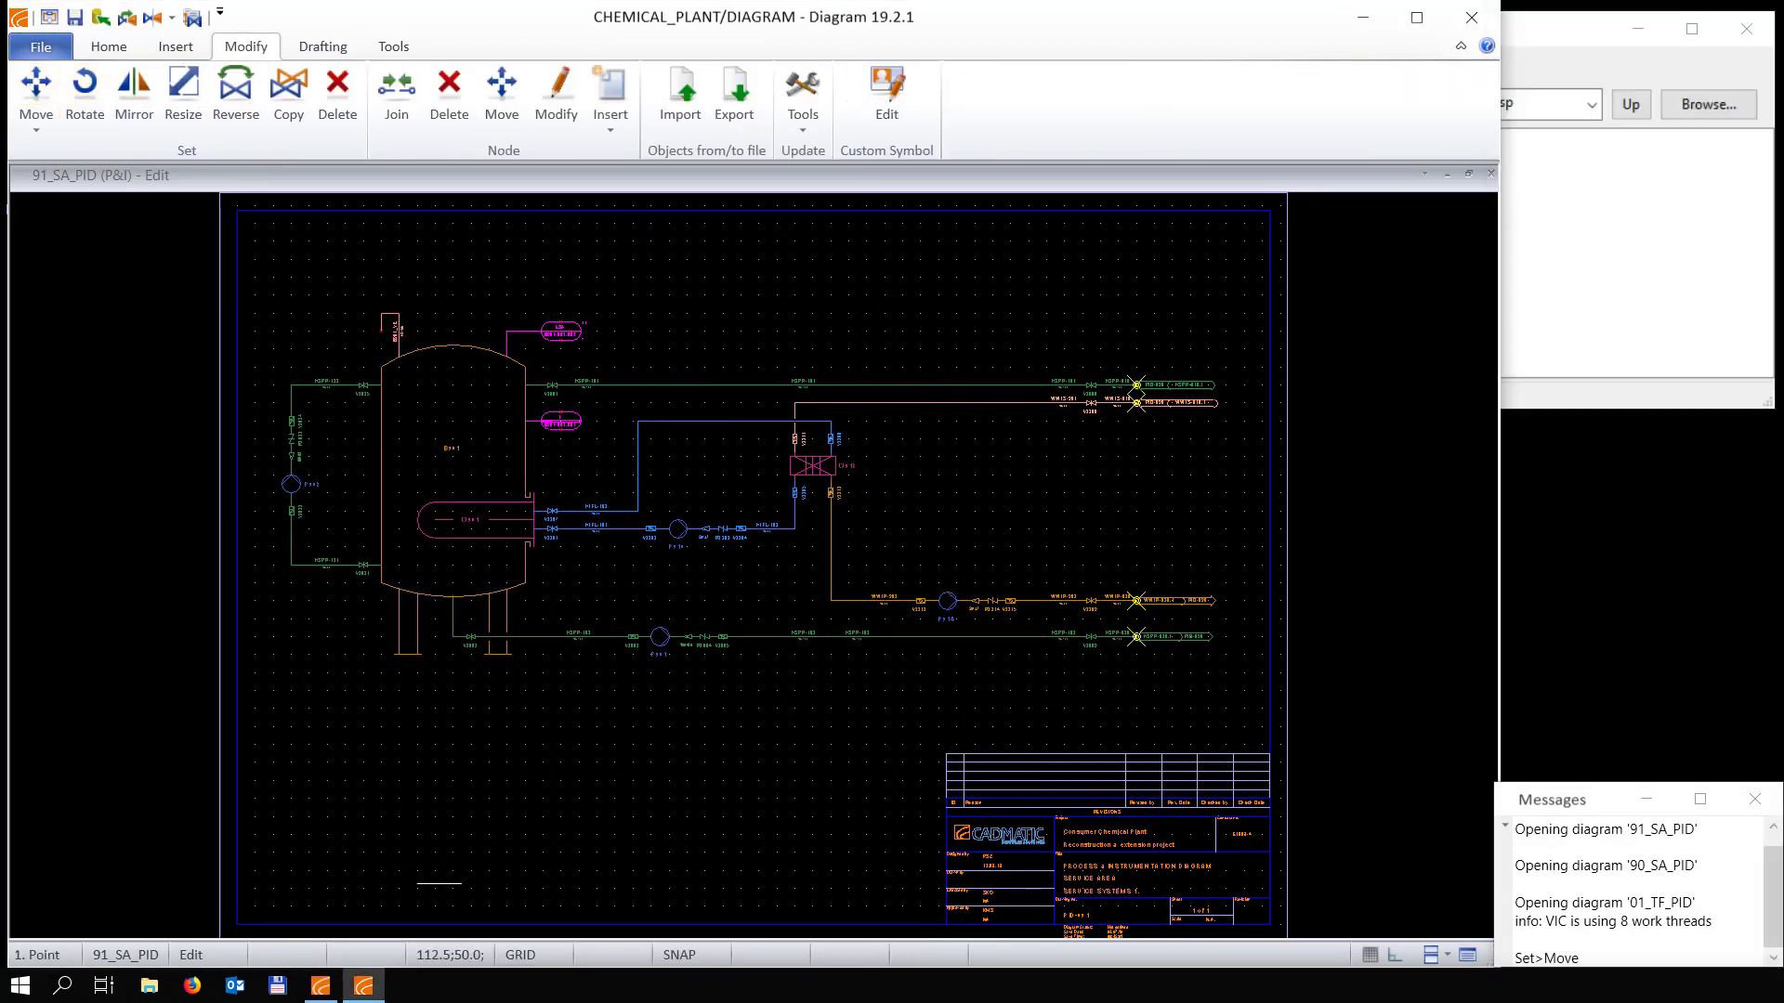
{"action": "scroll", "coordinate": [565, 556], "scroll_direction": "up", "scroll_amount": 5}
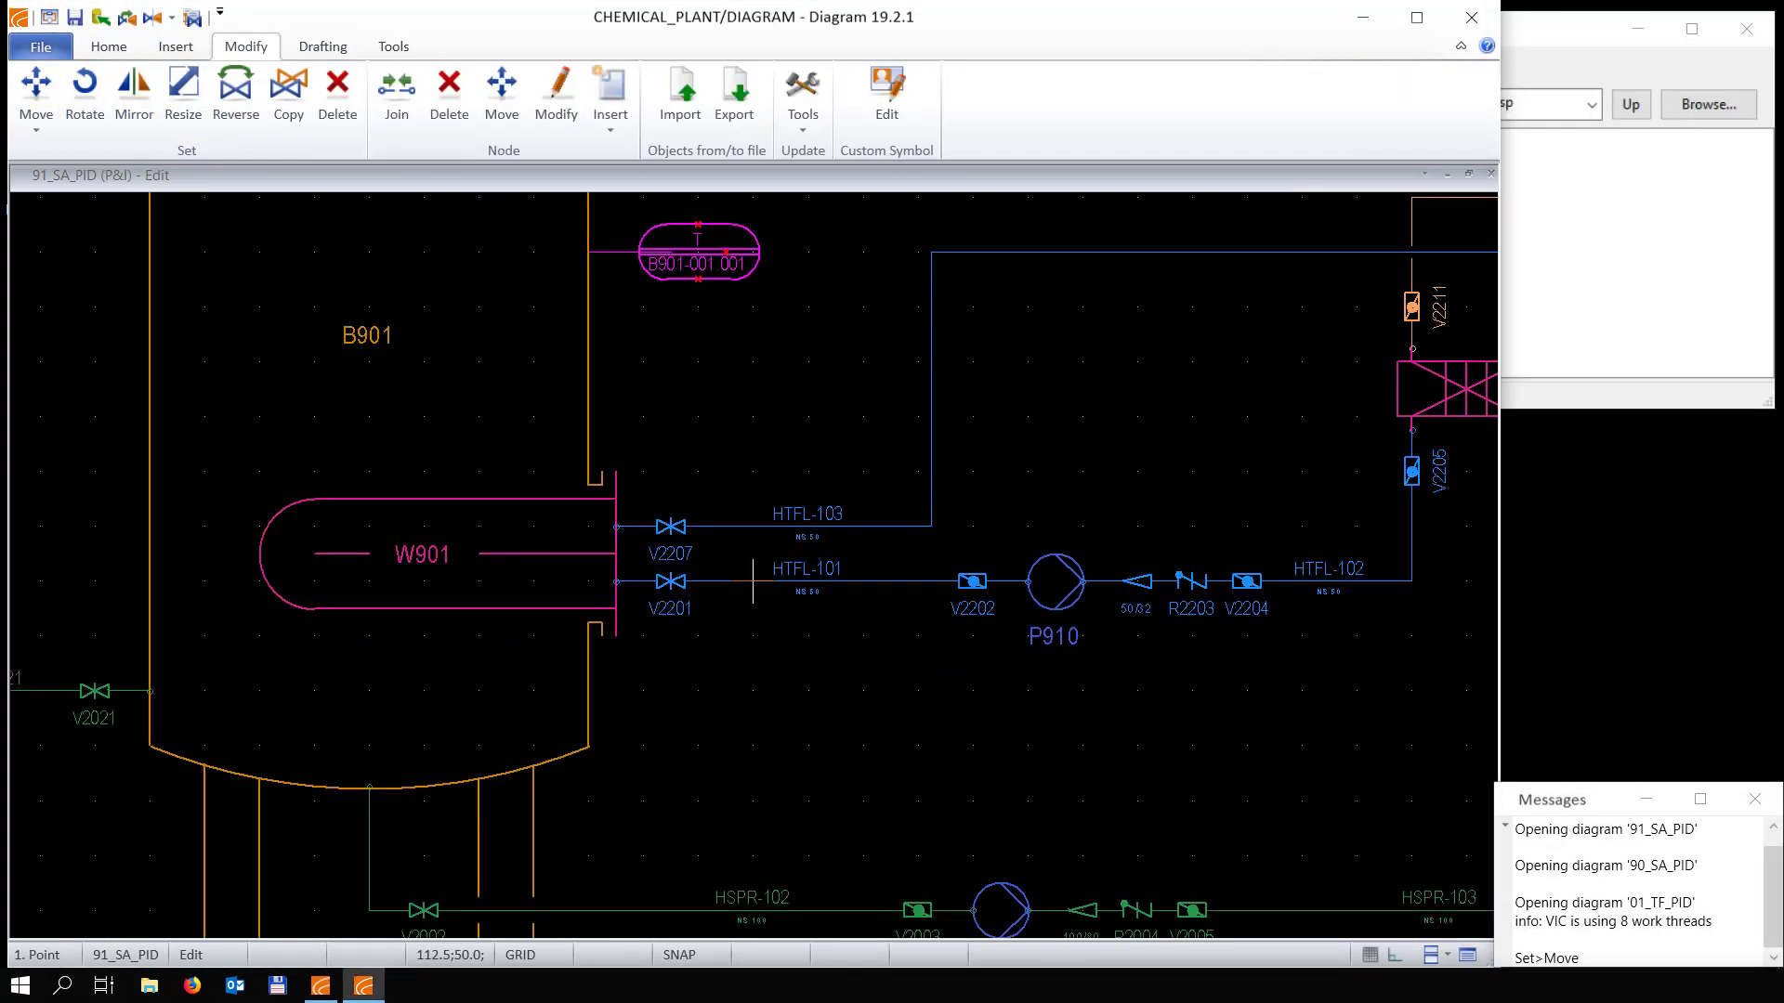
{"action": "left_click_drag", "start_coordinate": [726, 485], "coordinate": [891, 595]}
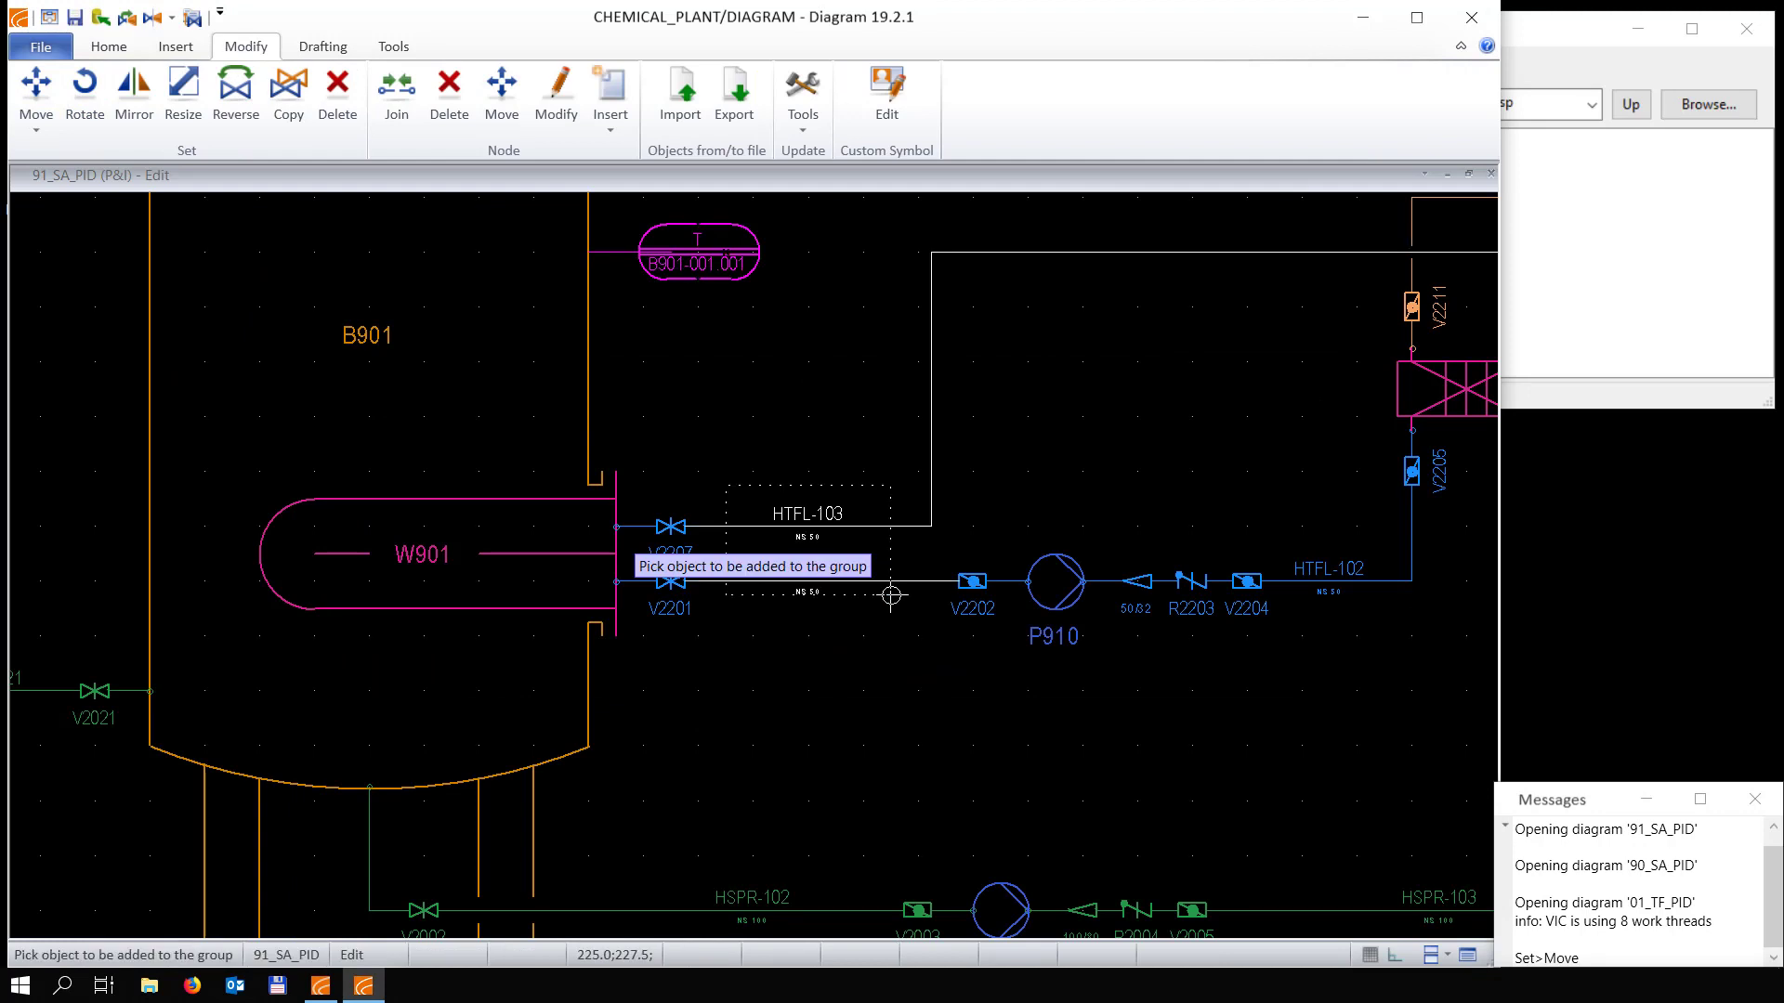
{"action": "key", "text": "Return"}
{"action": "left_click", "coordinate": [808, 539]}
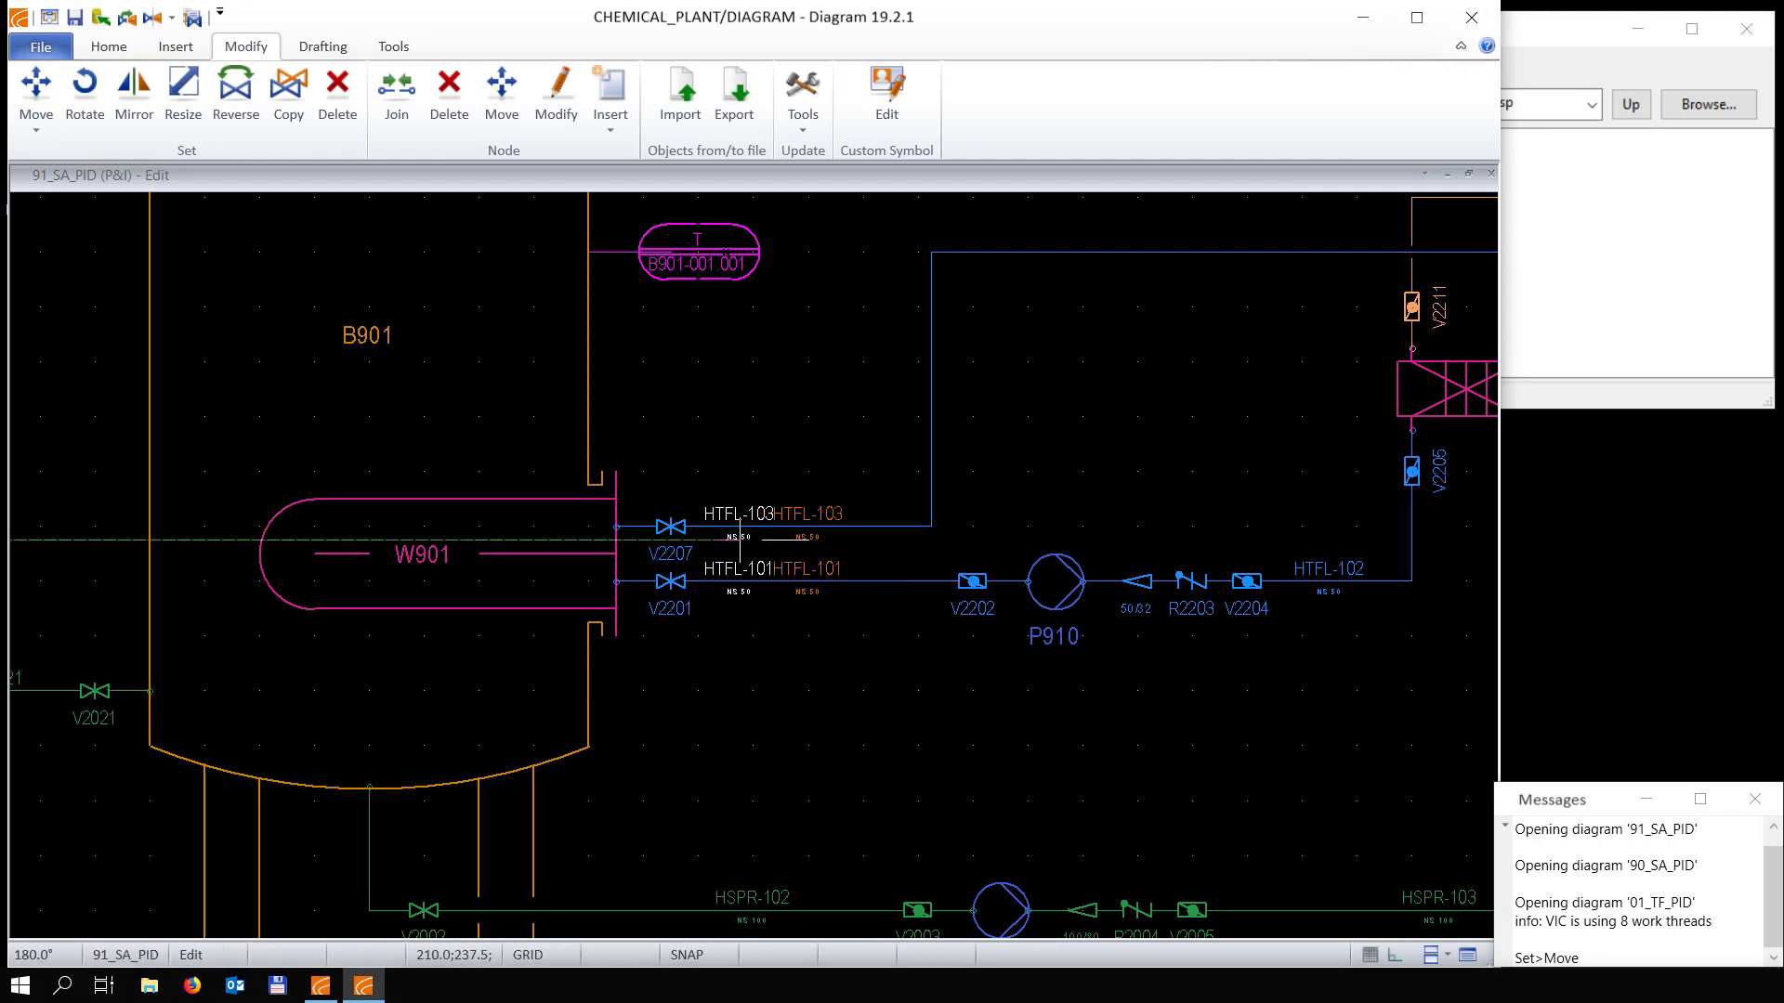
{"action": "left_click", "coordinate": [752, 538]}
{"action": "key", "text": "Return"}
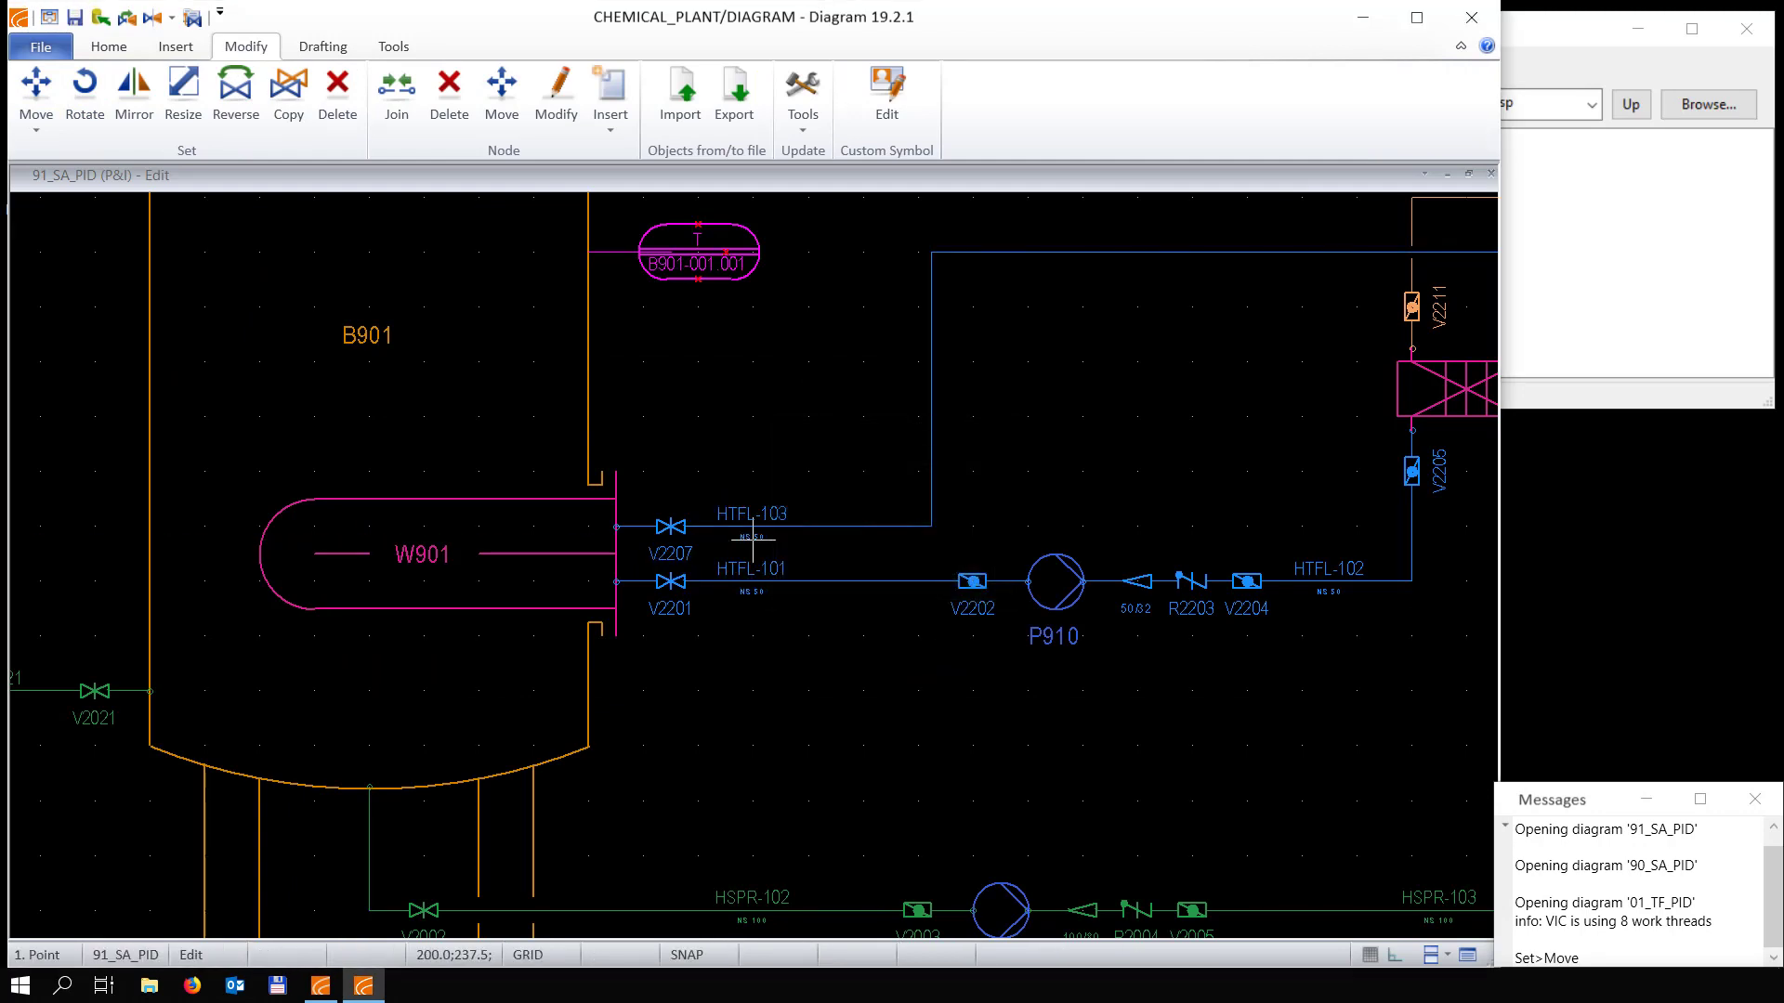
{"action": "left_click", "coordinate": [931, 389]}
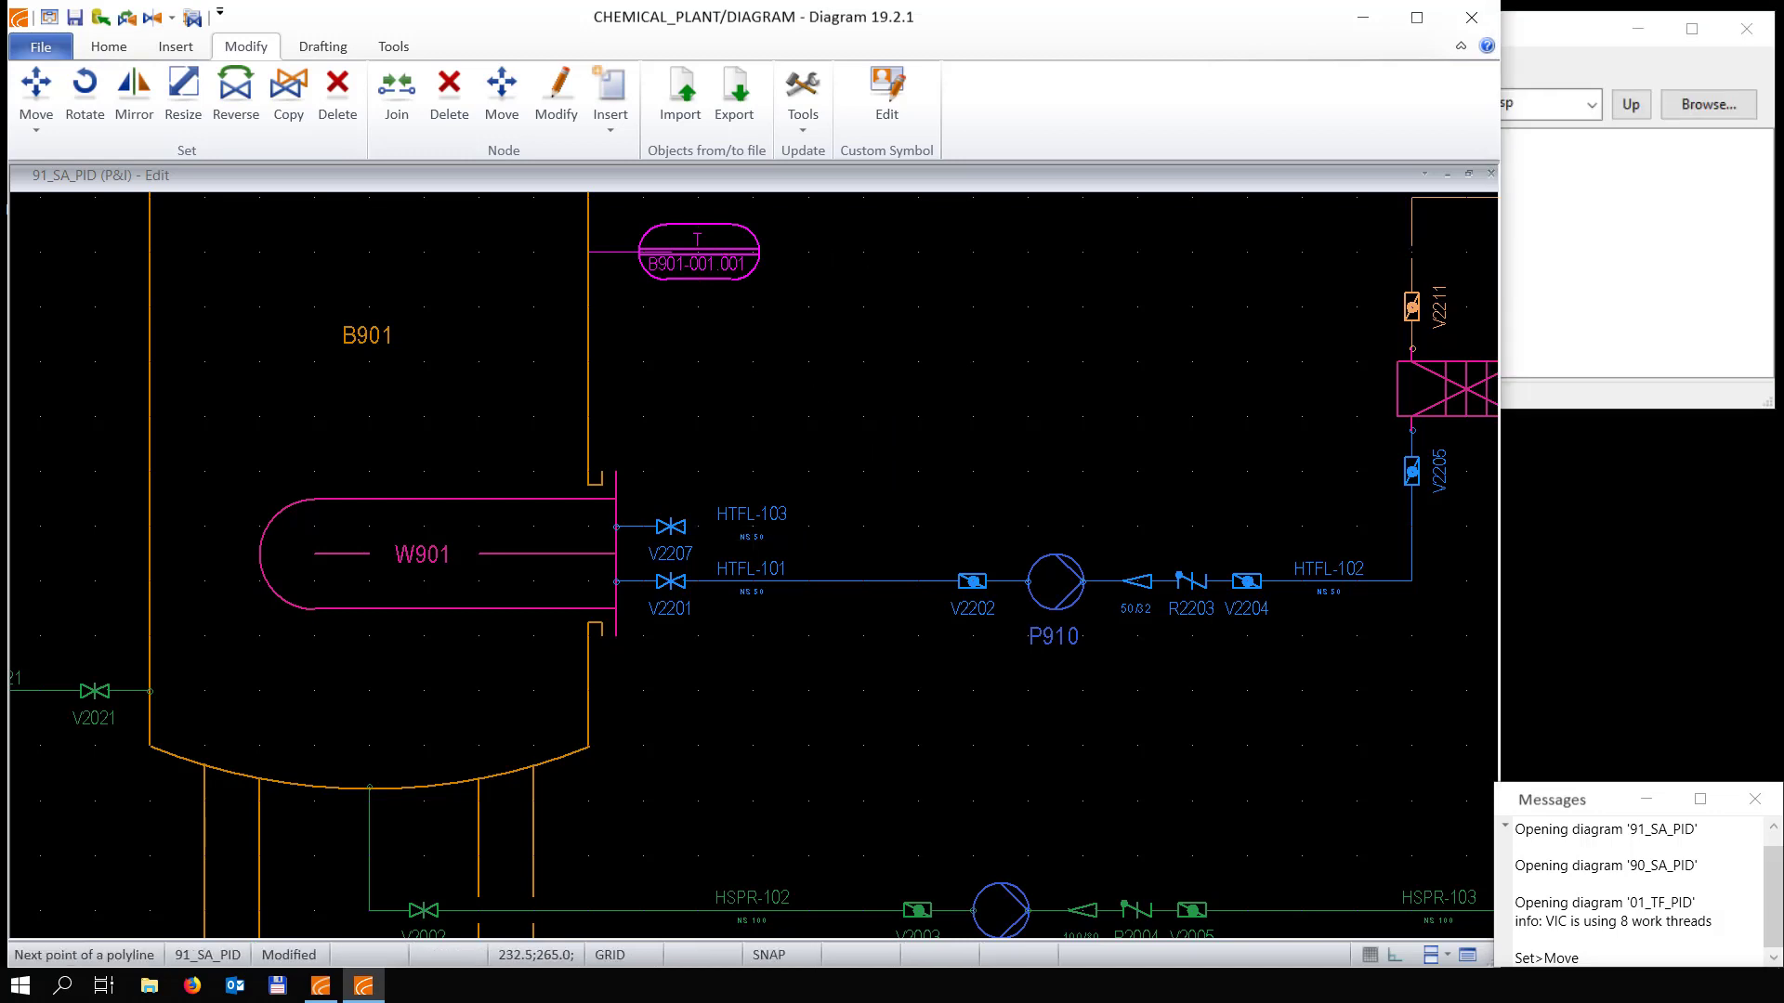
{"action": "left_click", "coordinate": [809, 389]}
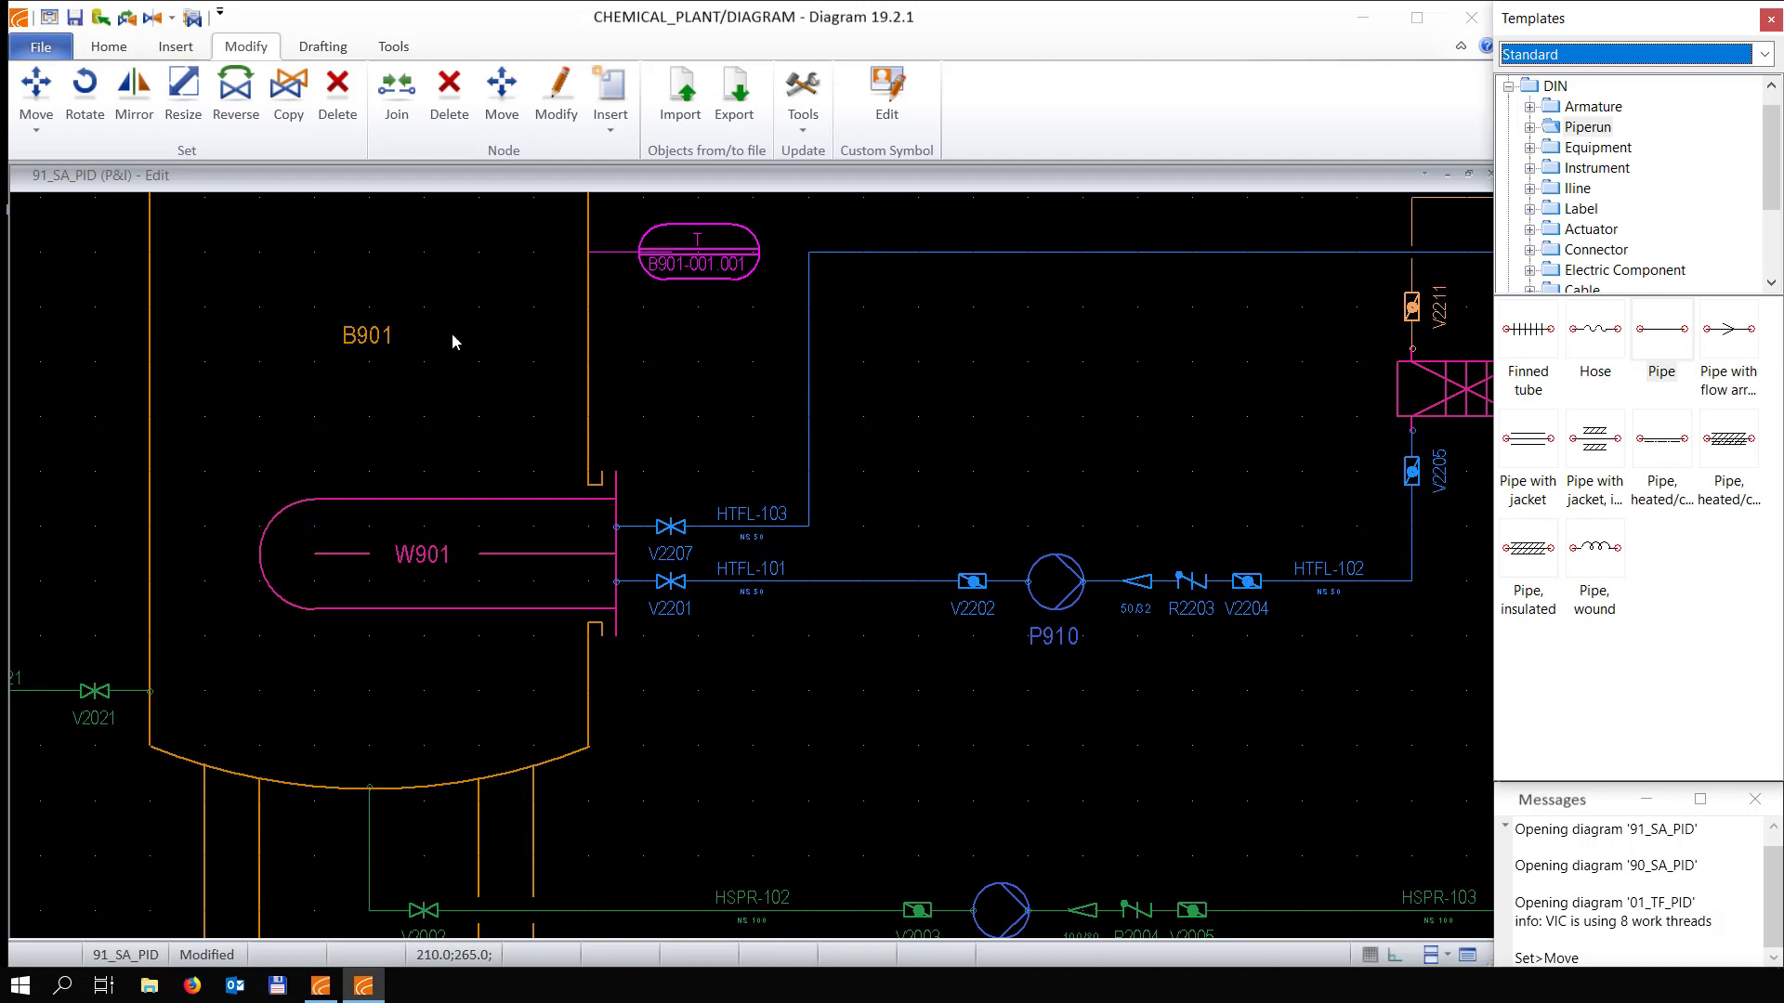
Move pump P910 together with V2202, the reducer, R2203 and V2204 about 20 units along the pipeline toward heat exchanger W901
{"action": "left_click", "coordinate": [34, 116]}
{"action": "left_click", "coordinate": [39, 149]}
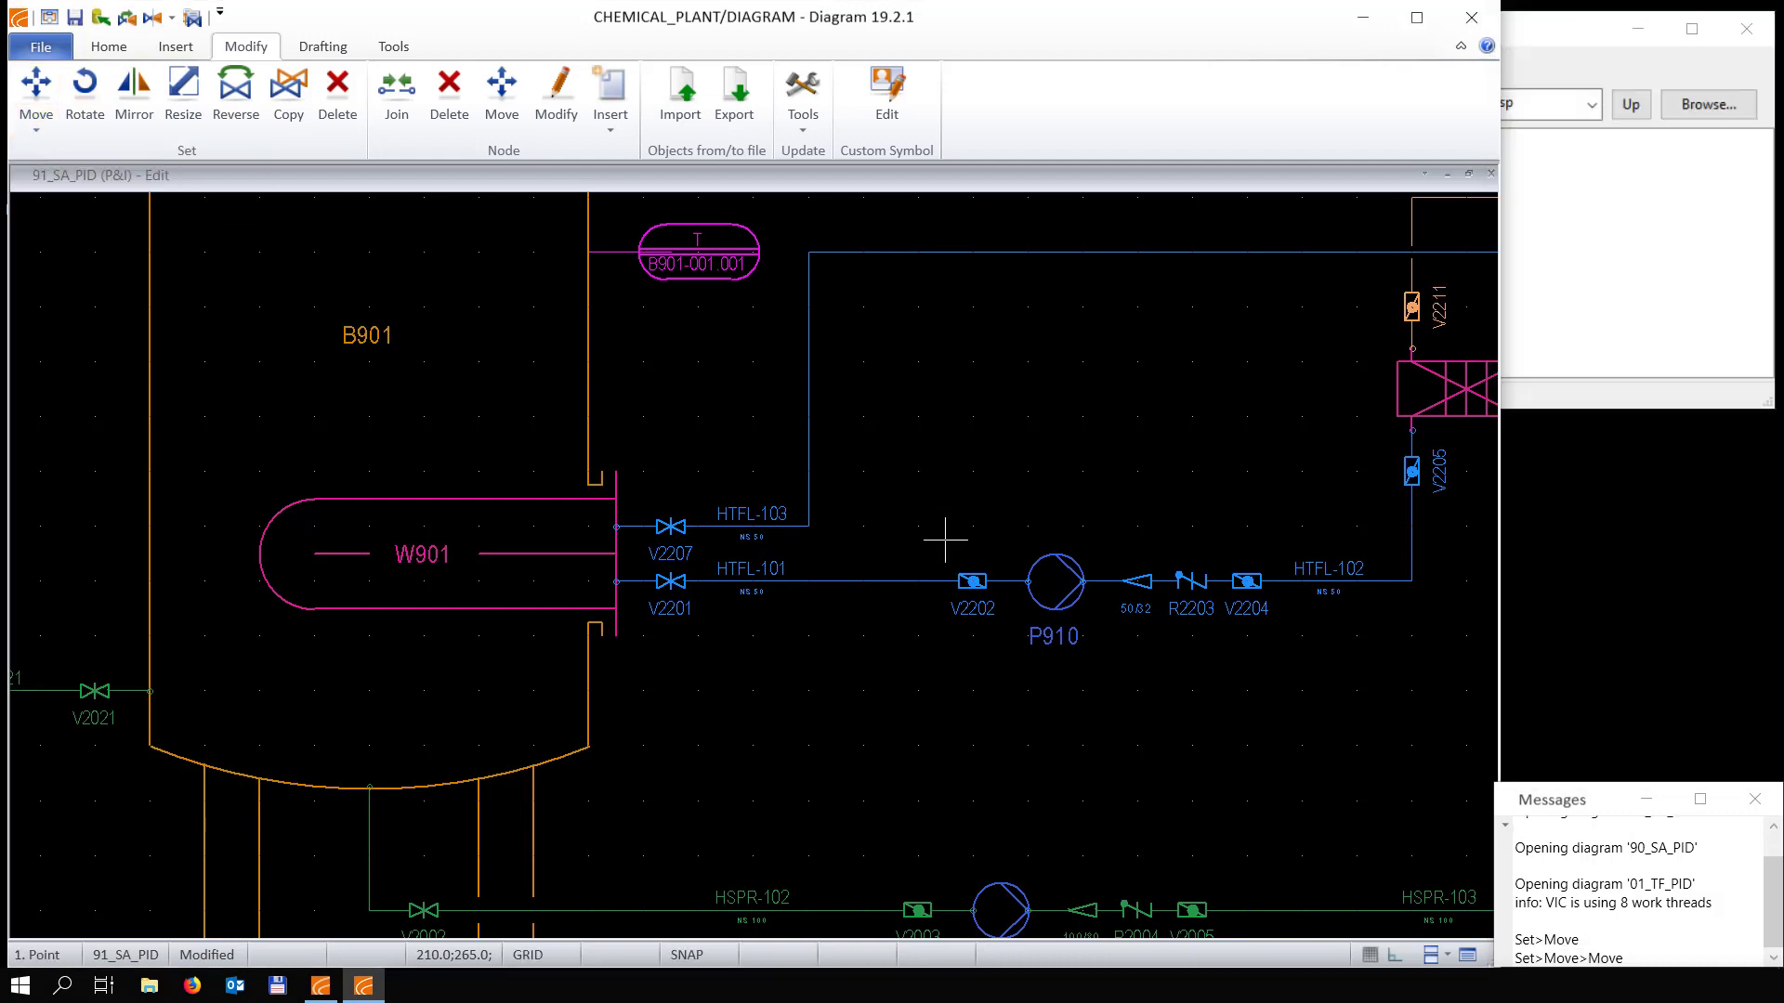
{"action": "left_click_drag", "start_coordinate": [918, 527], "coordinate": [1275, 635]}
{"action": "left_click", "coordinate": [1096, 581]}
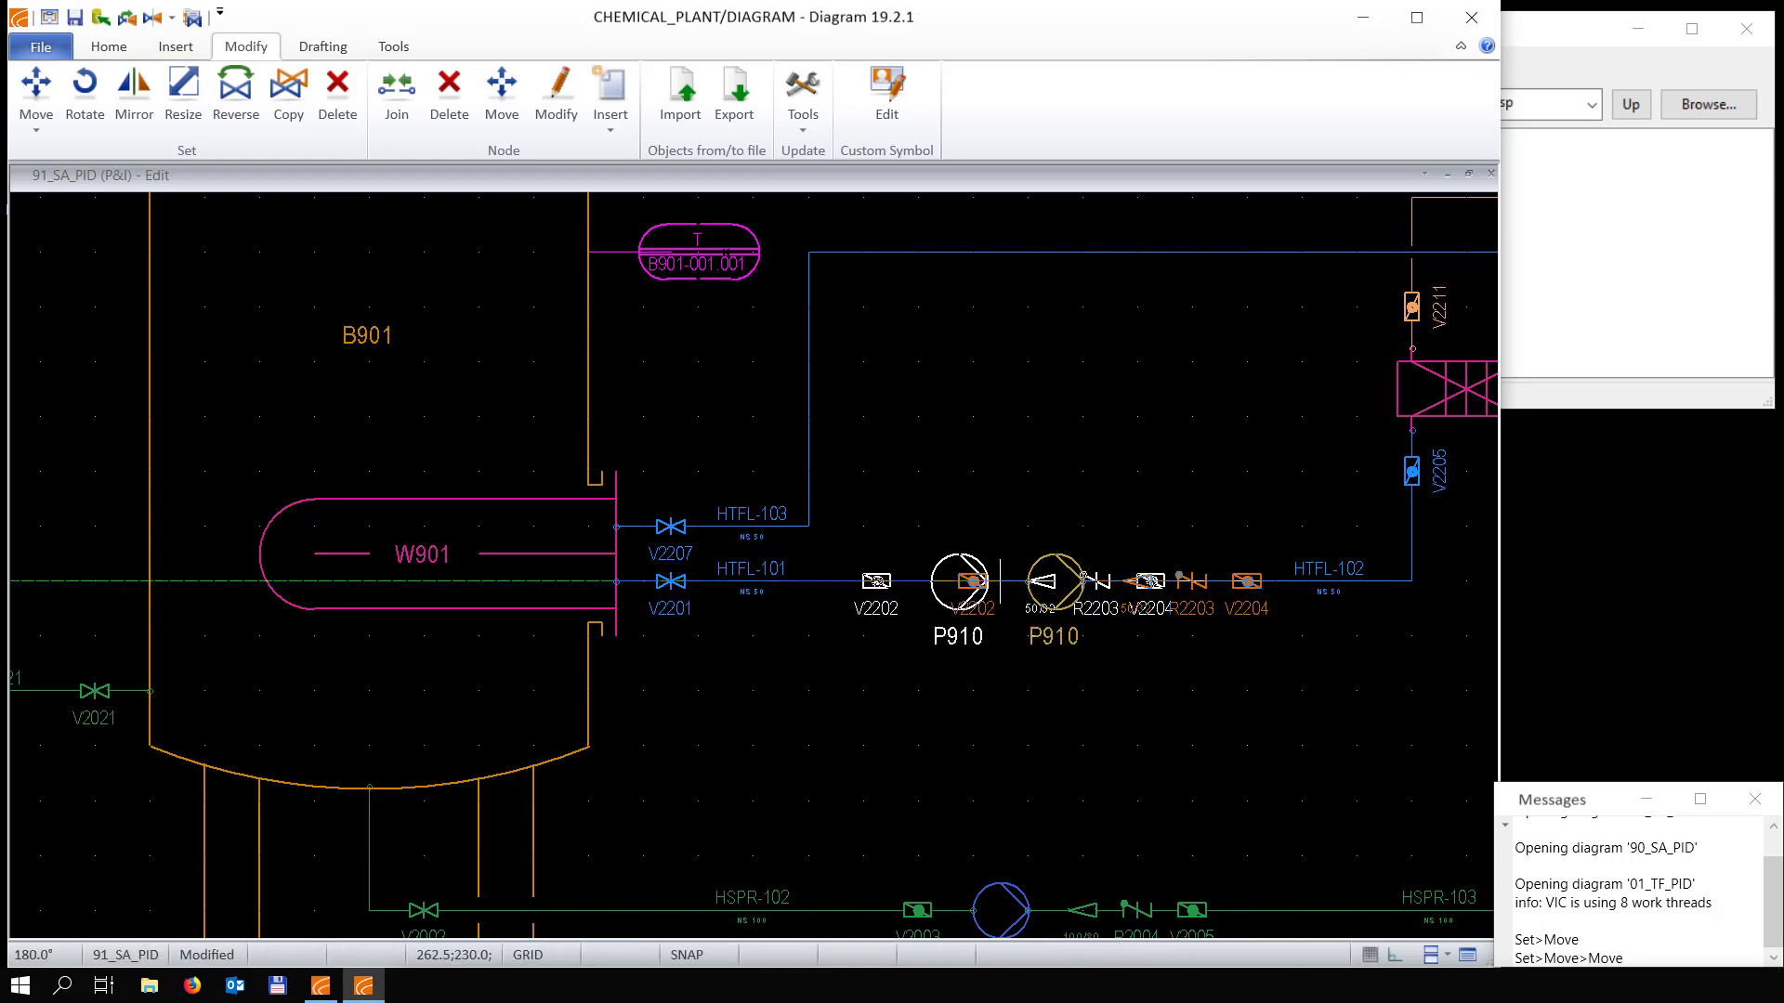
{"action": "left_click", "coordinate": [987, 581]}
{"action": "key", "text": "Return"}
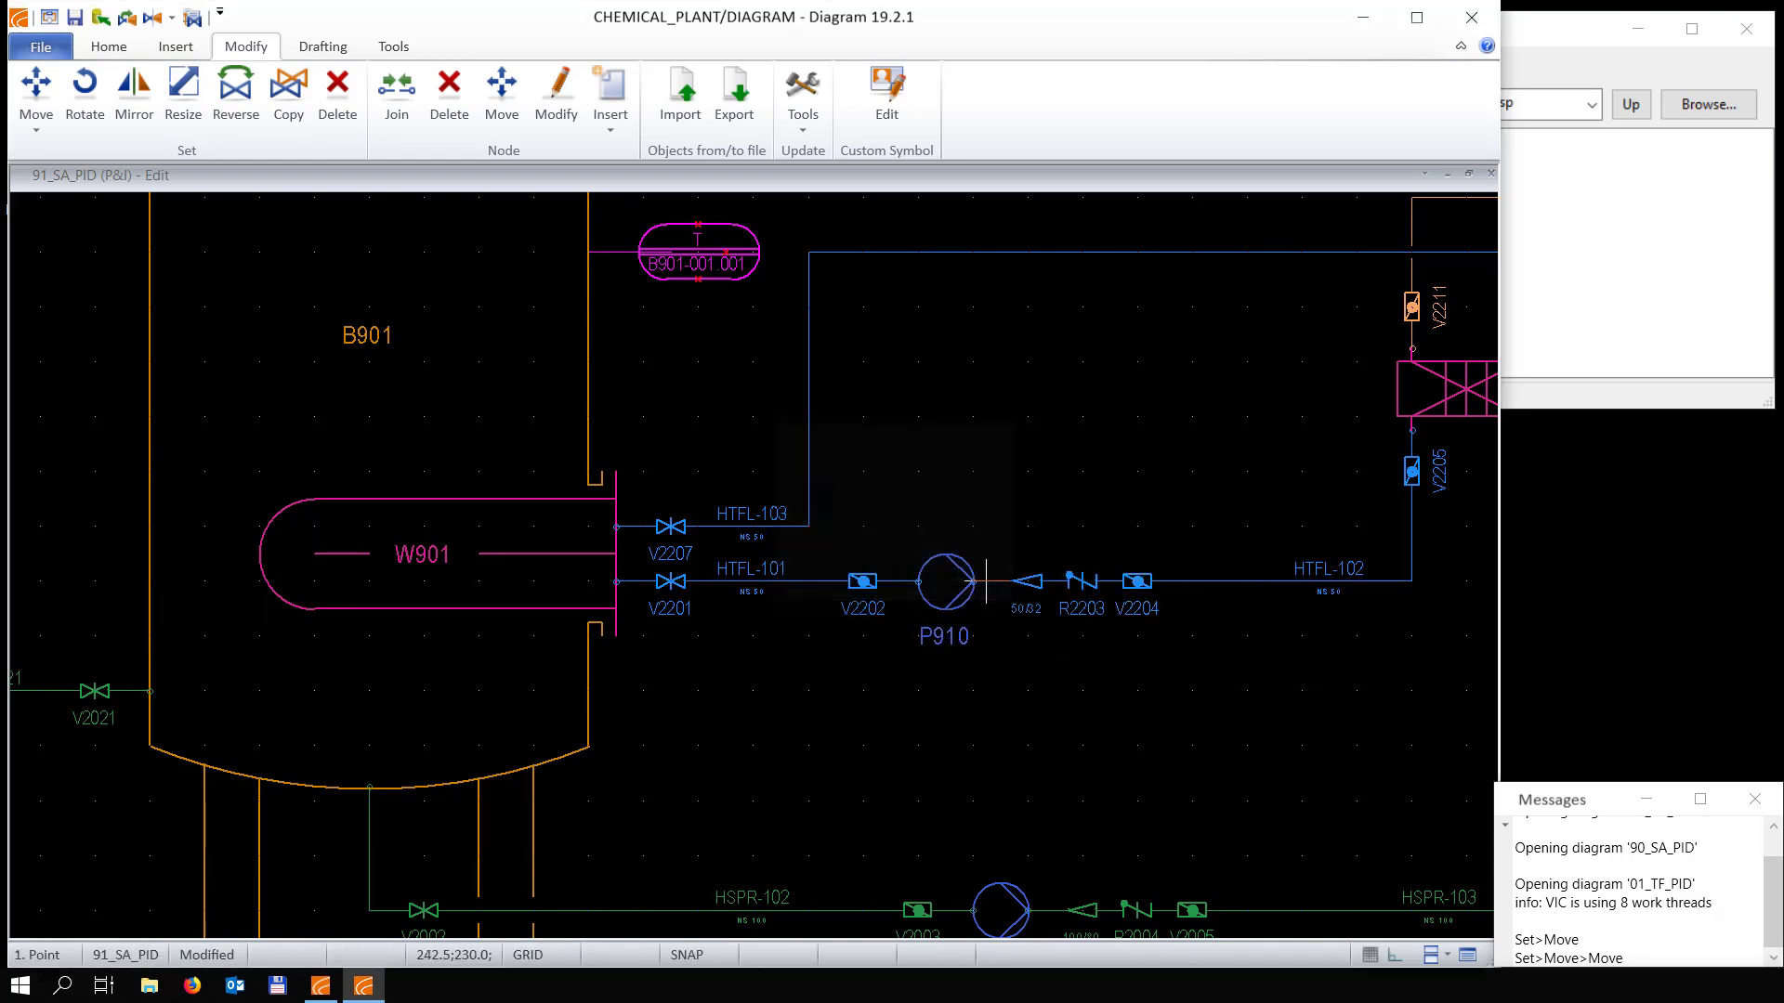
{"action": "left_click", "coordinate": [110, 47]}
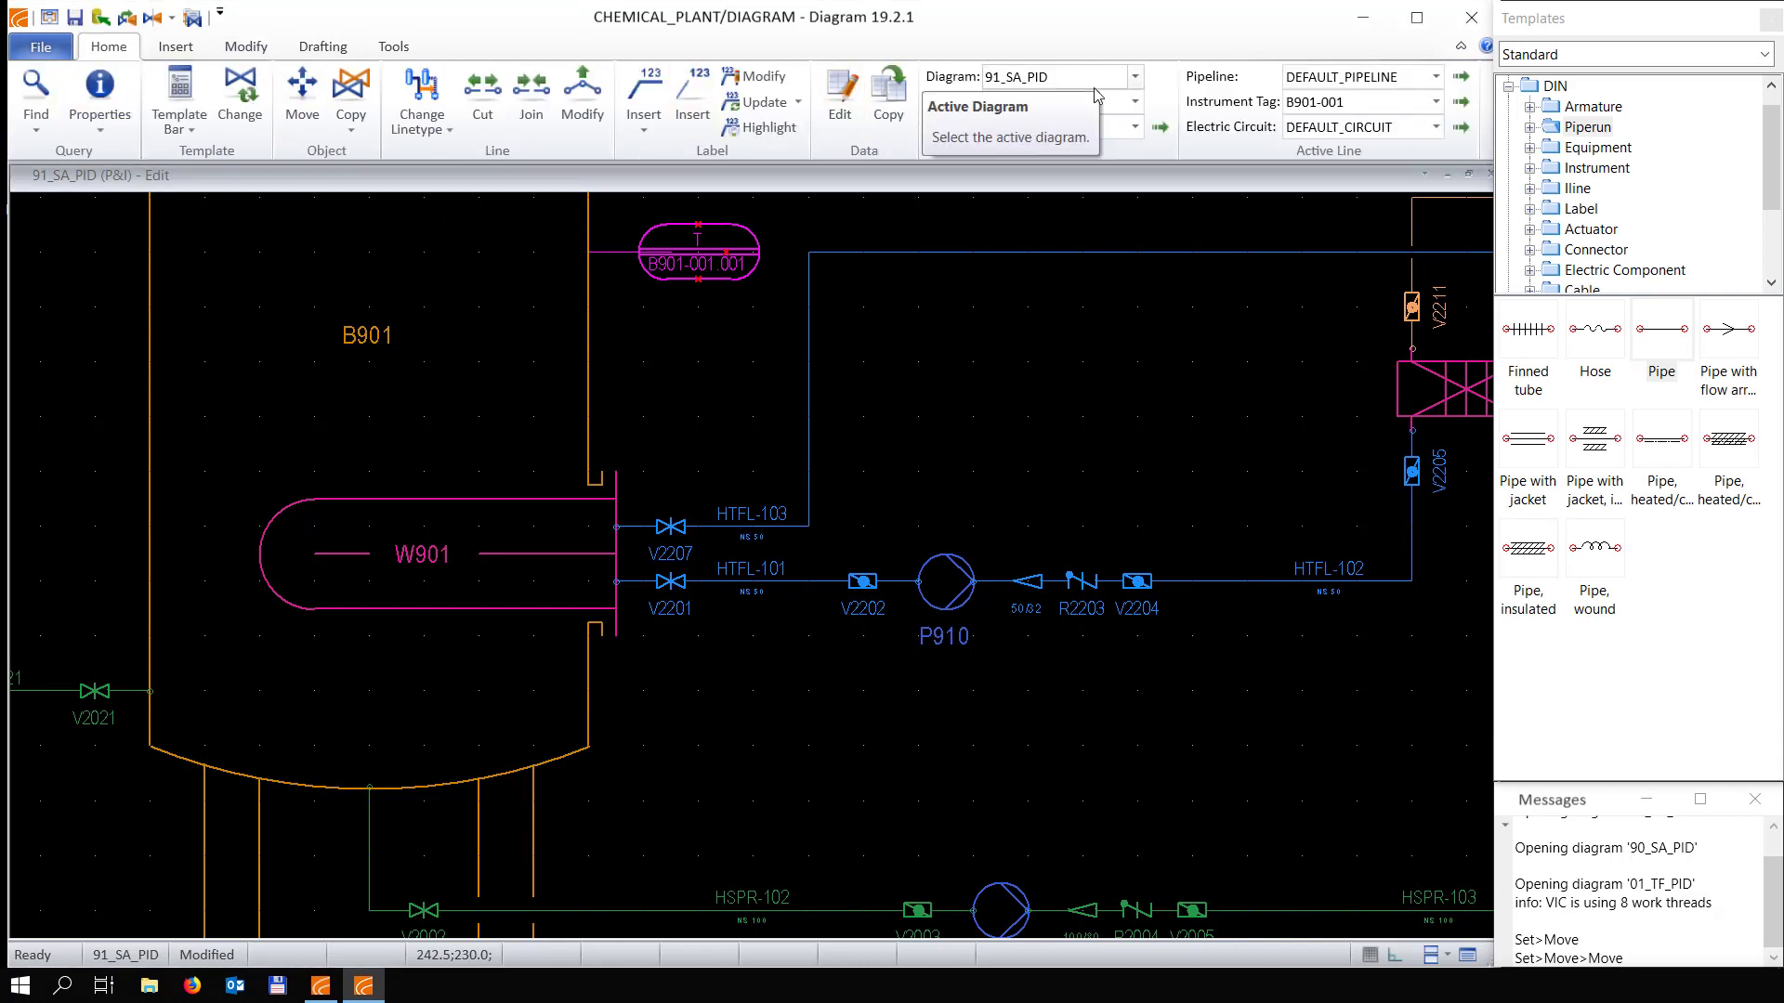
Make HTFL-104 from the HTFL system the active pipeline
{"action": "left_click", "coordinate": [1319, 78]}
{"action": "left_click", "coordinate": [1269, 105]}
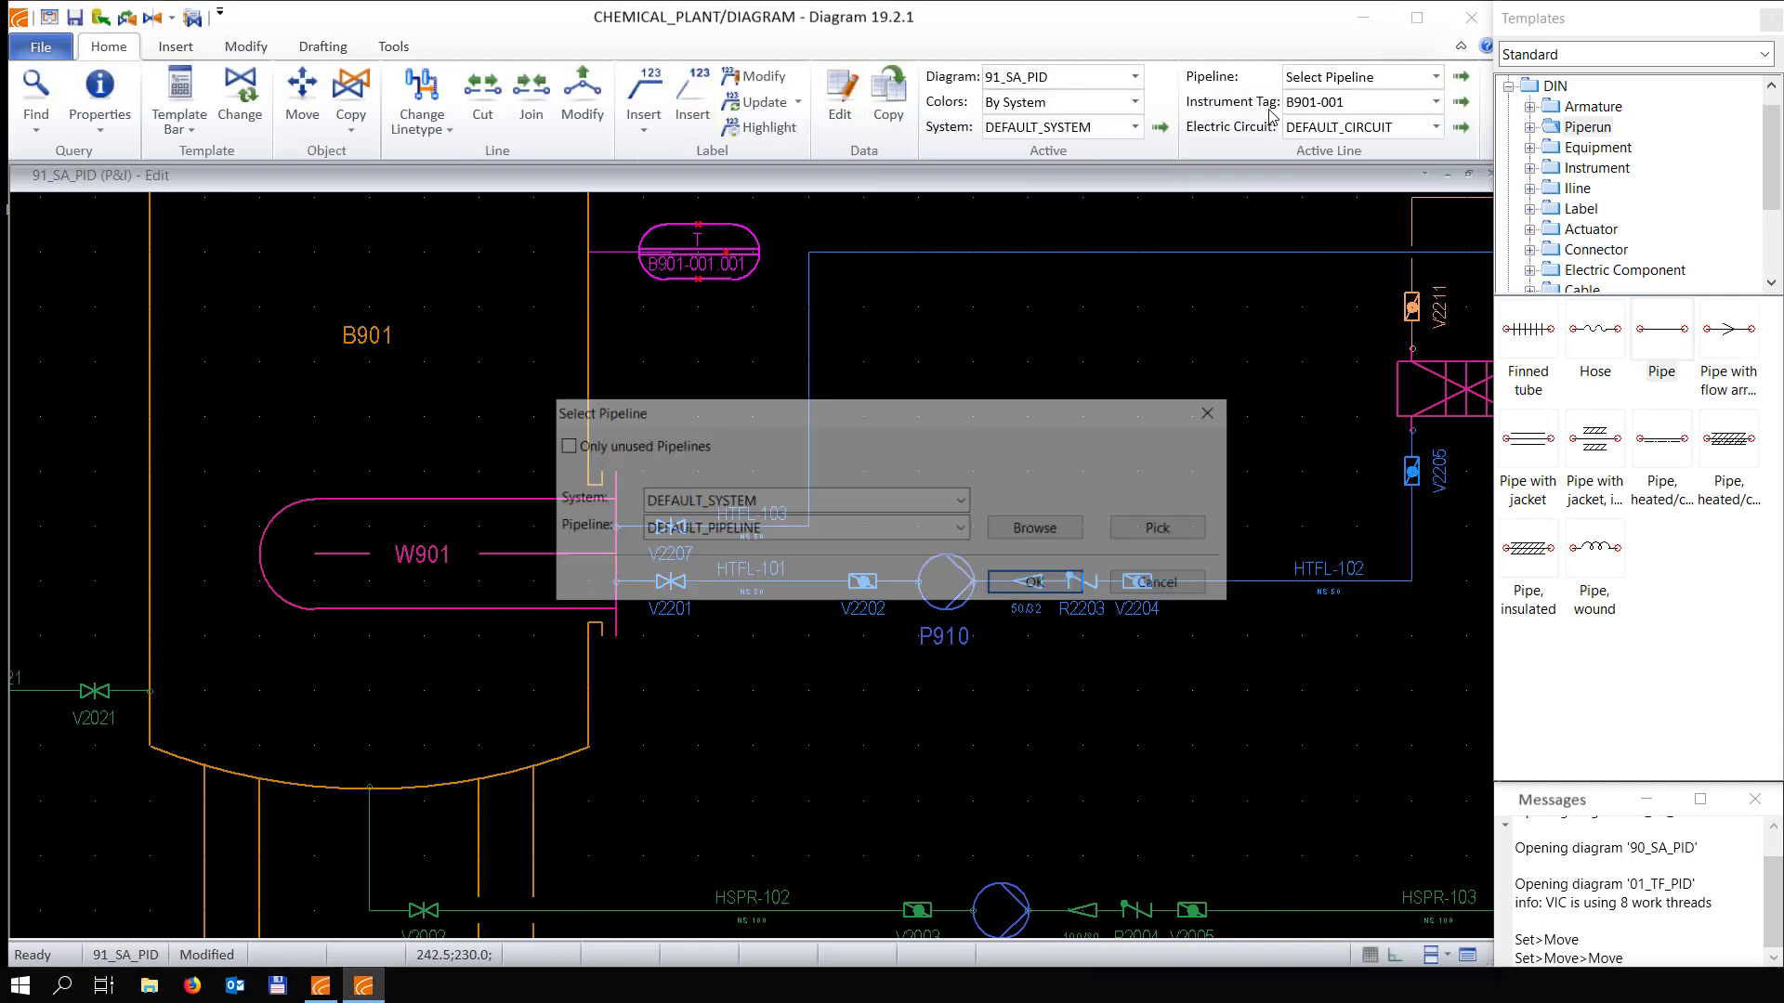
{"action": "left_click", "coordinate": [825, 500]}
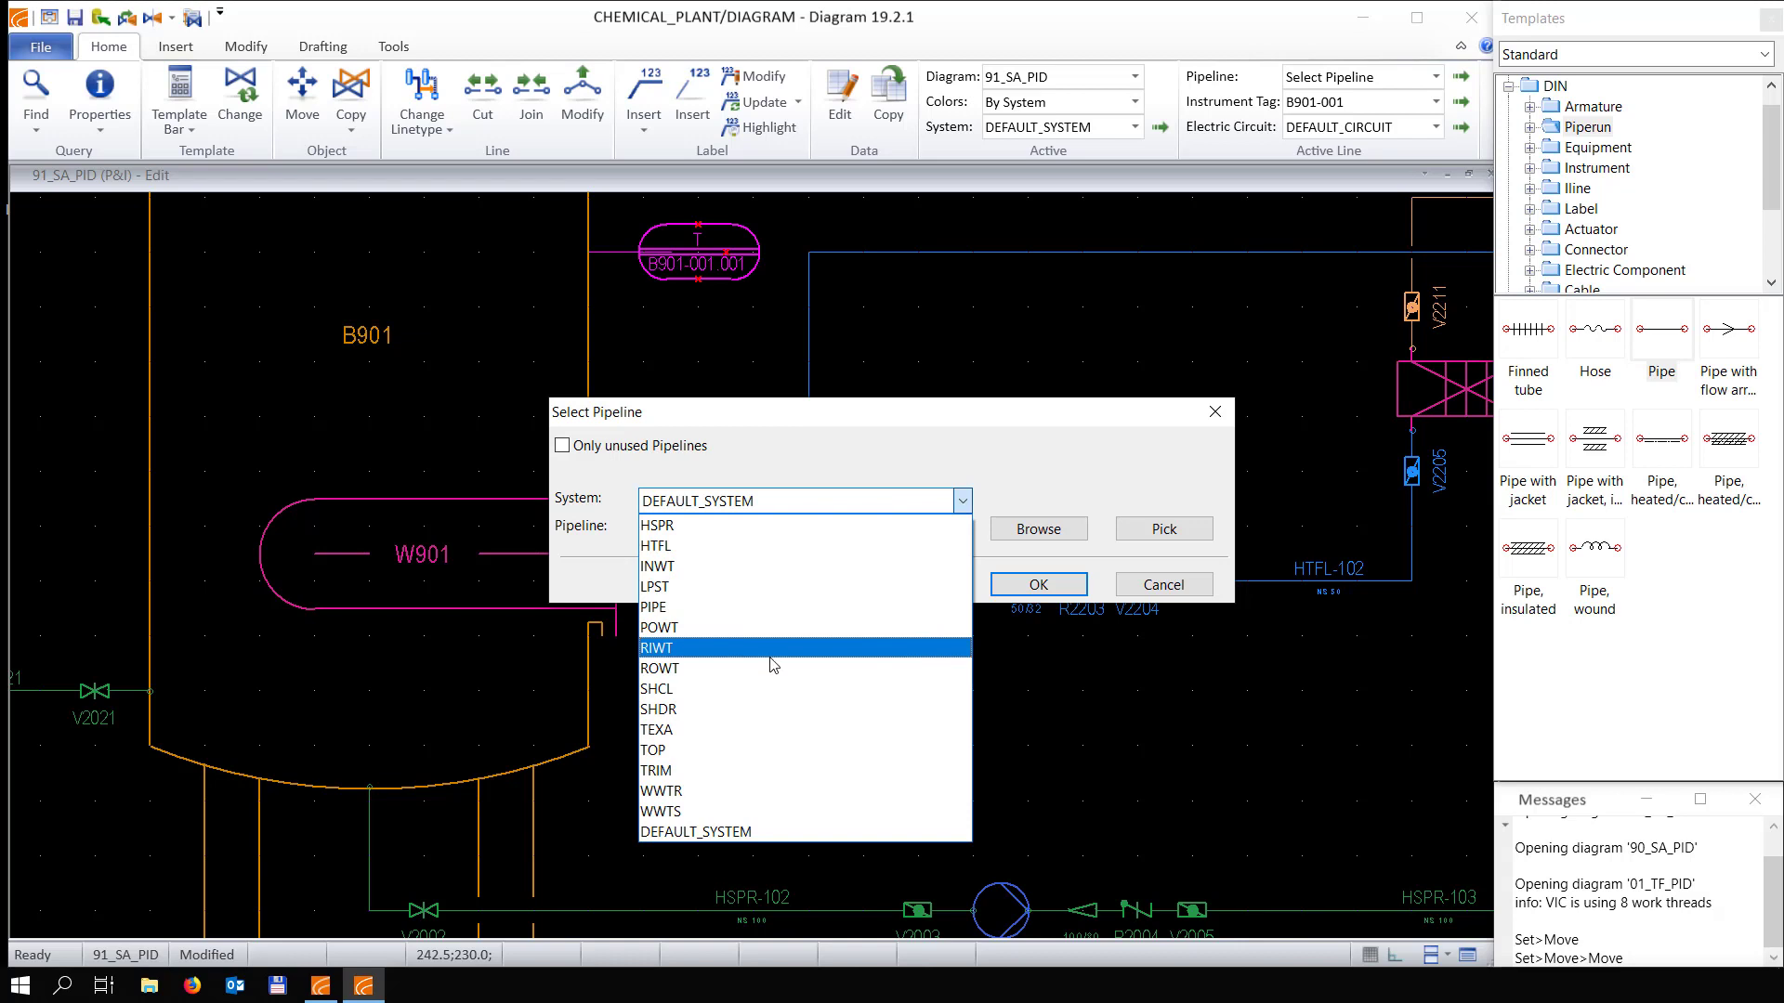
{"action": "left_click", "coordinate": [767, 546]}
{"action": "left_click", "coordinate": [766, 529]}
{"action": "left_click", "coordinate": [762, 615]}
{"action": "left_click", "coordinate": [1022, 583]}
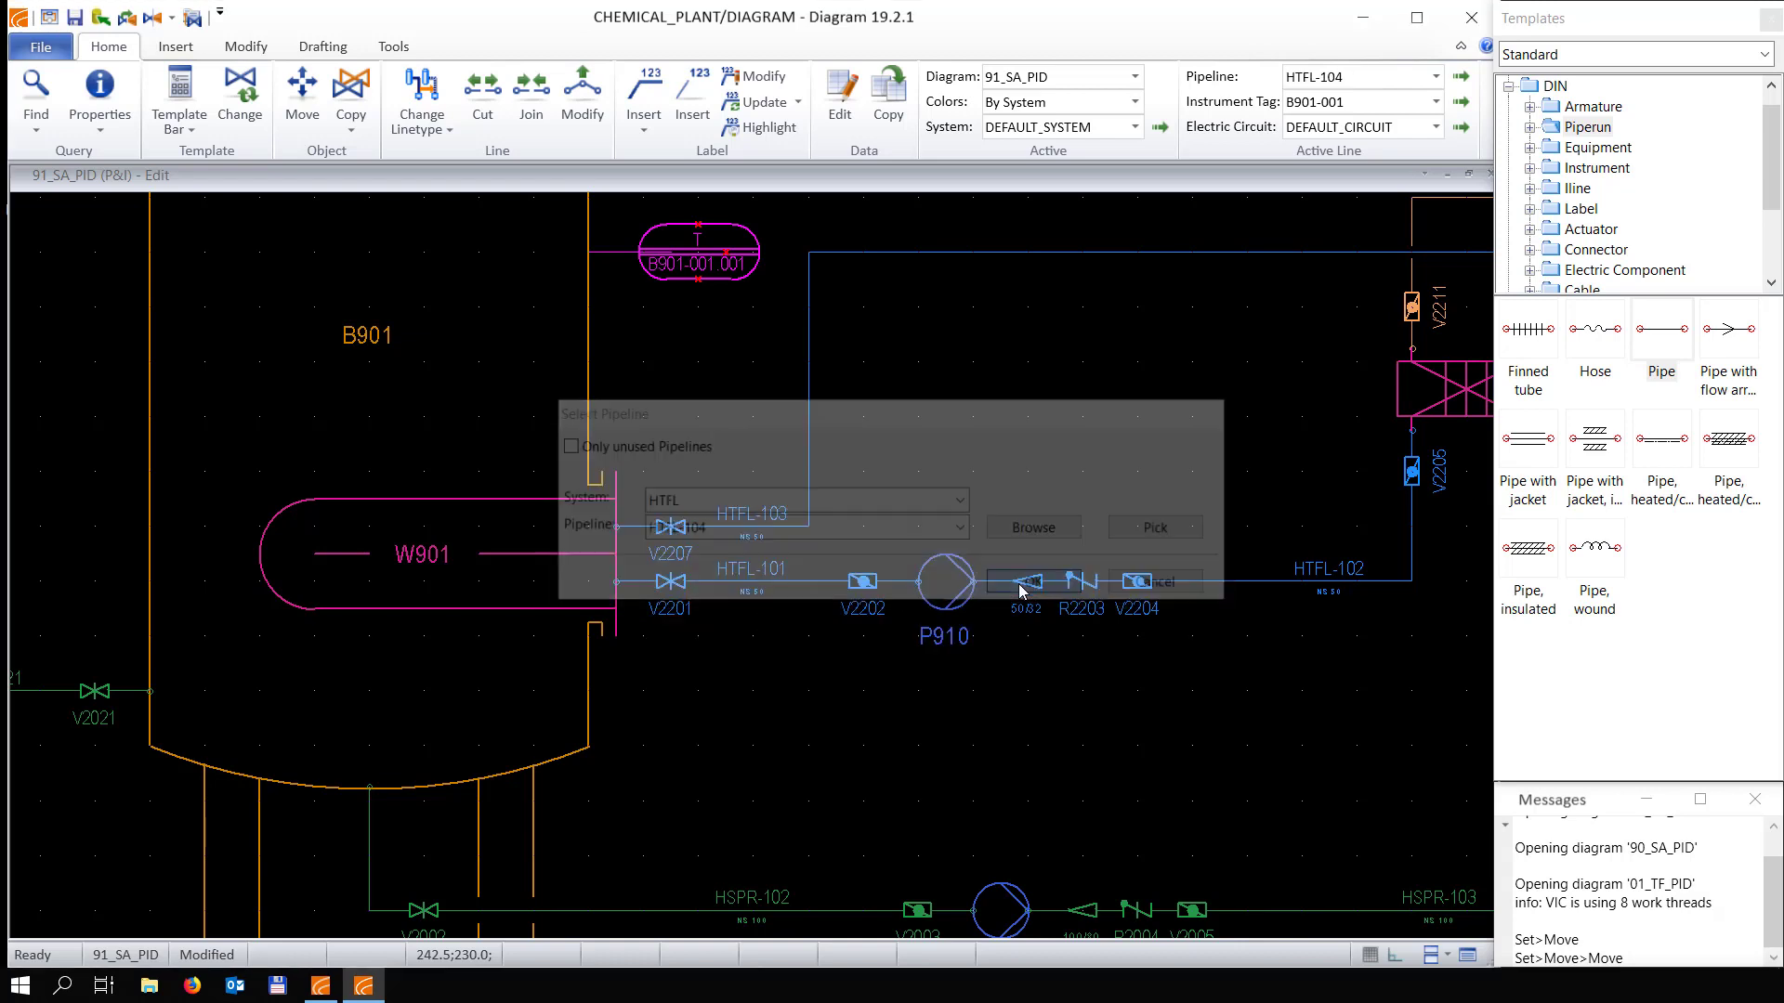
Draw a vertical pipe about 60 units long from HTFL-103's upper horizontal run to HTFL-102, just after valve V2204
{"action": "left_click", "coordinate": [1677, 350]}
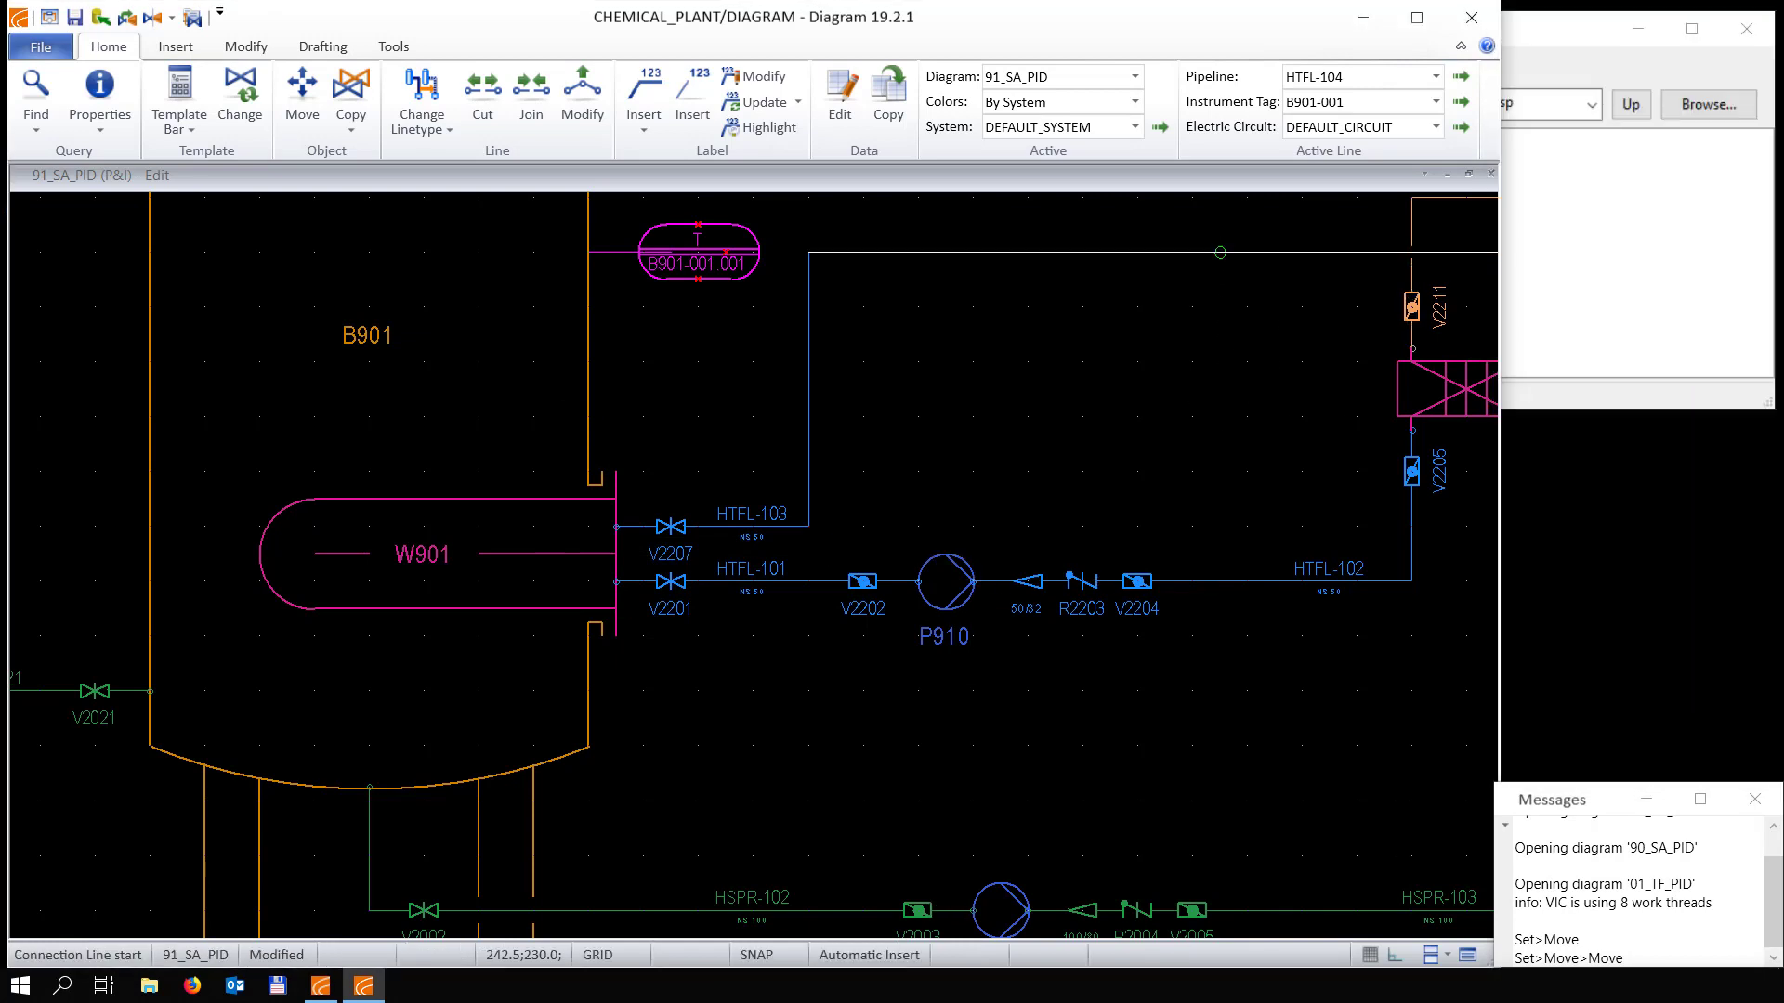
{"action": "left_click", "coordinate": [1248, 252]}
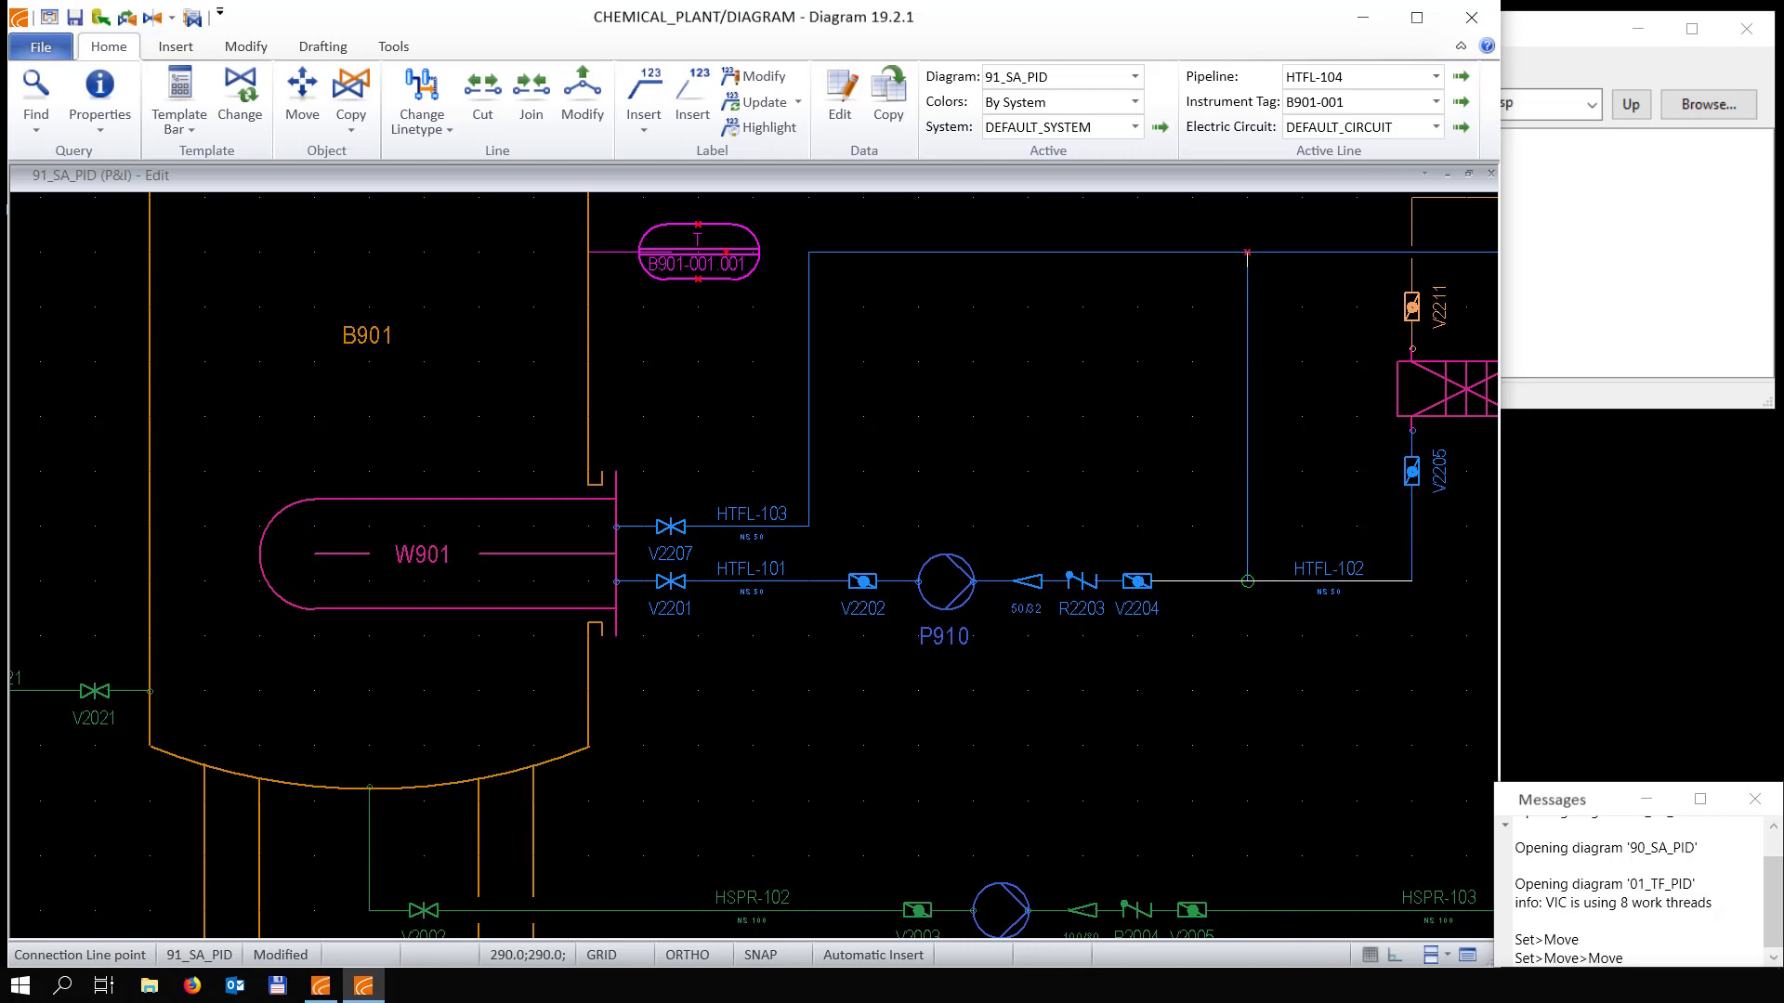
{"action": "left_click", "coordinate": [1248, 582]}
{"action": "left_click", "coordinate": [980, 507]}
{"action": "left_click", "coordinate": [958, 580]}
{"action": "left_click", "coordinate": [959, 581]}
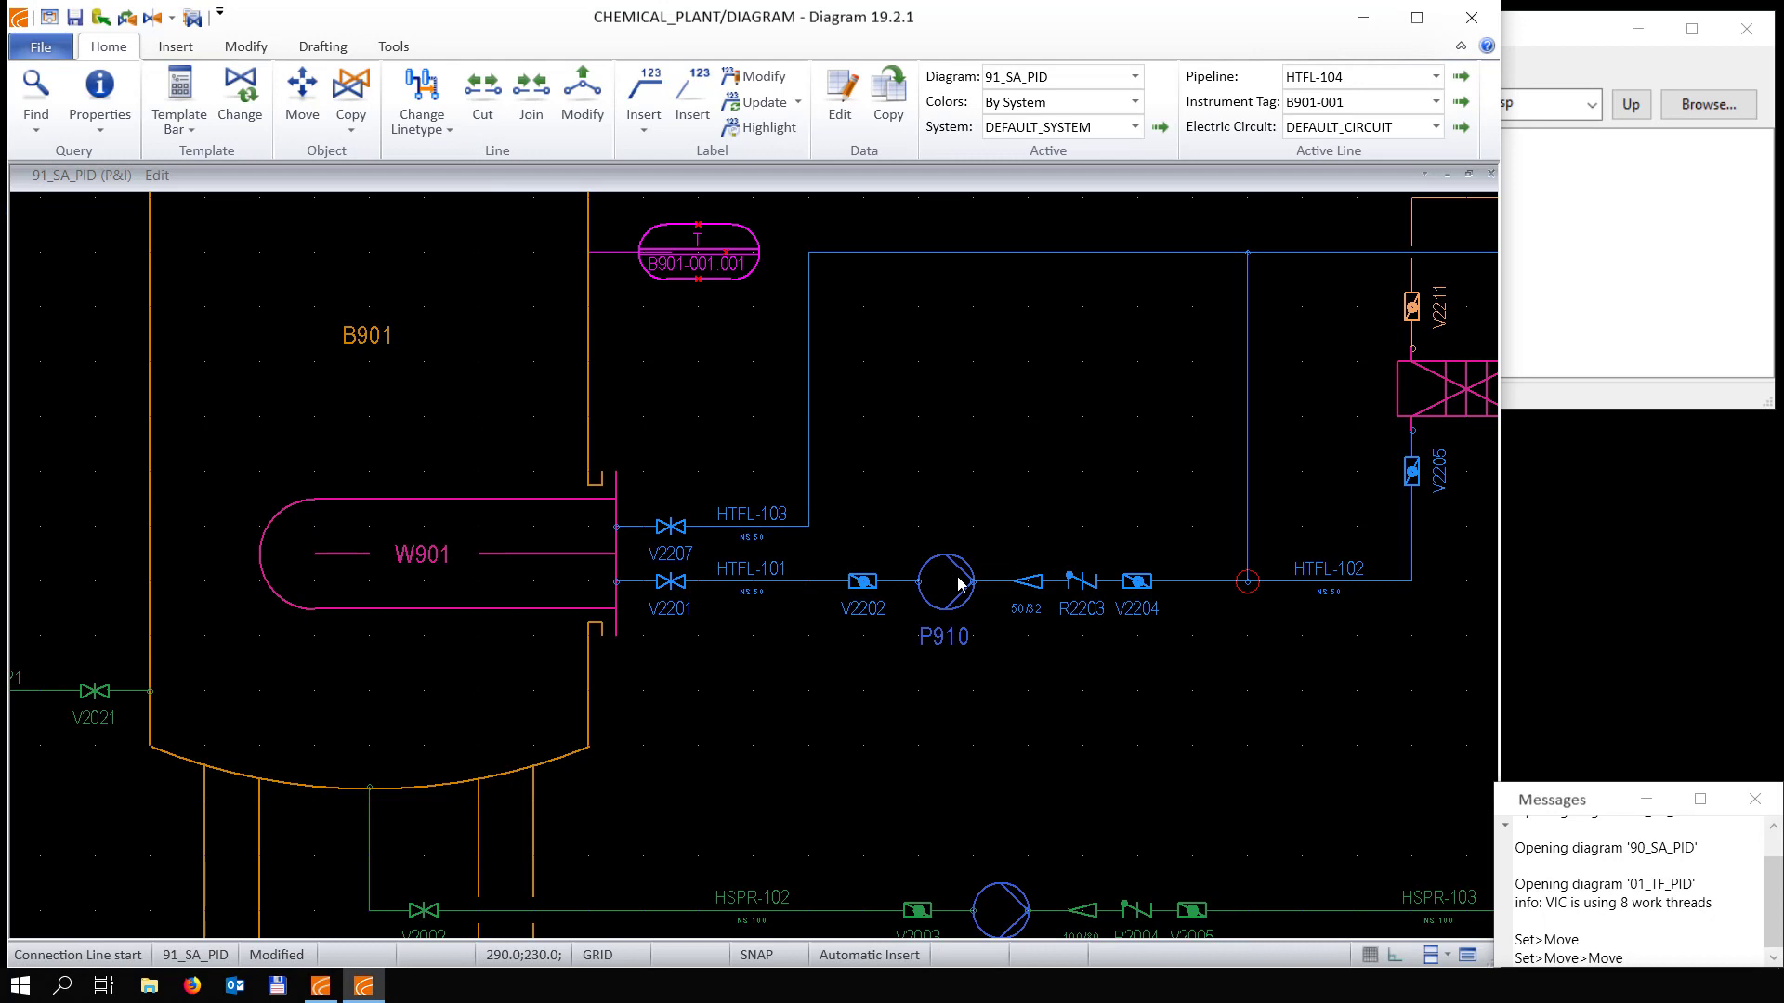
{"action": "key", "text": "Escape"}
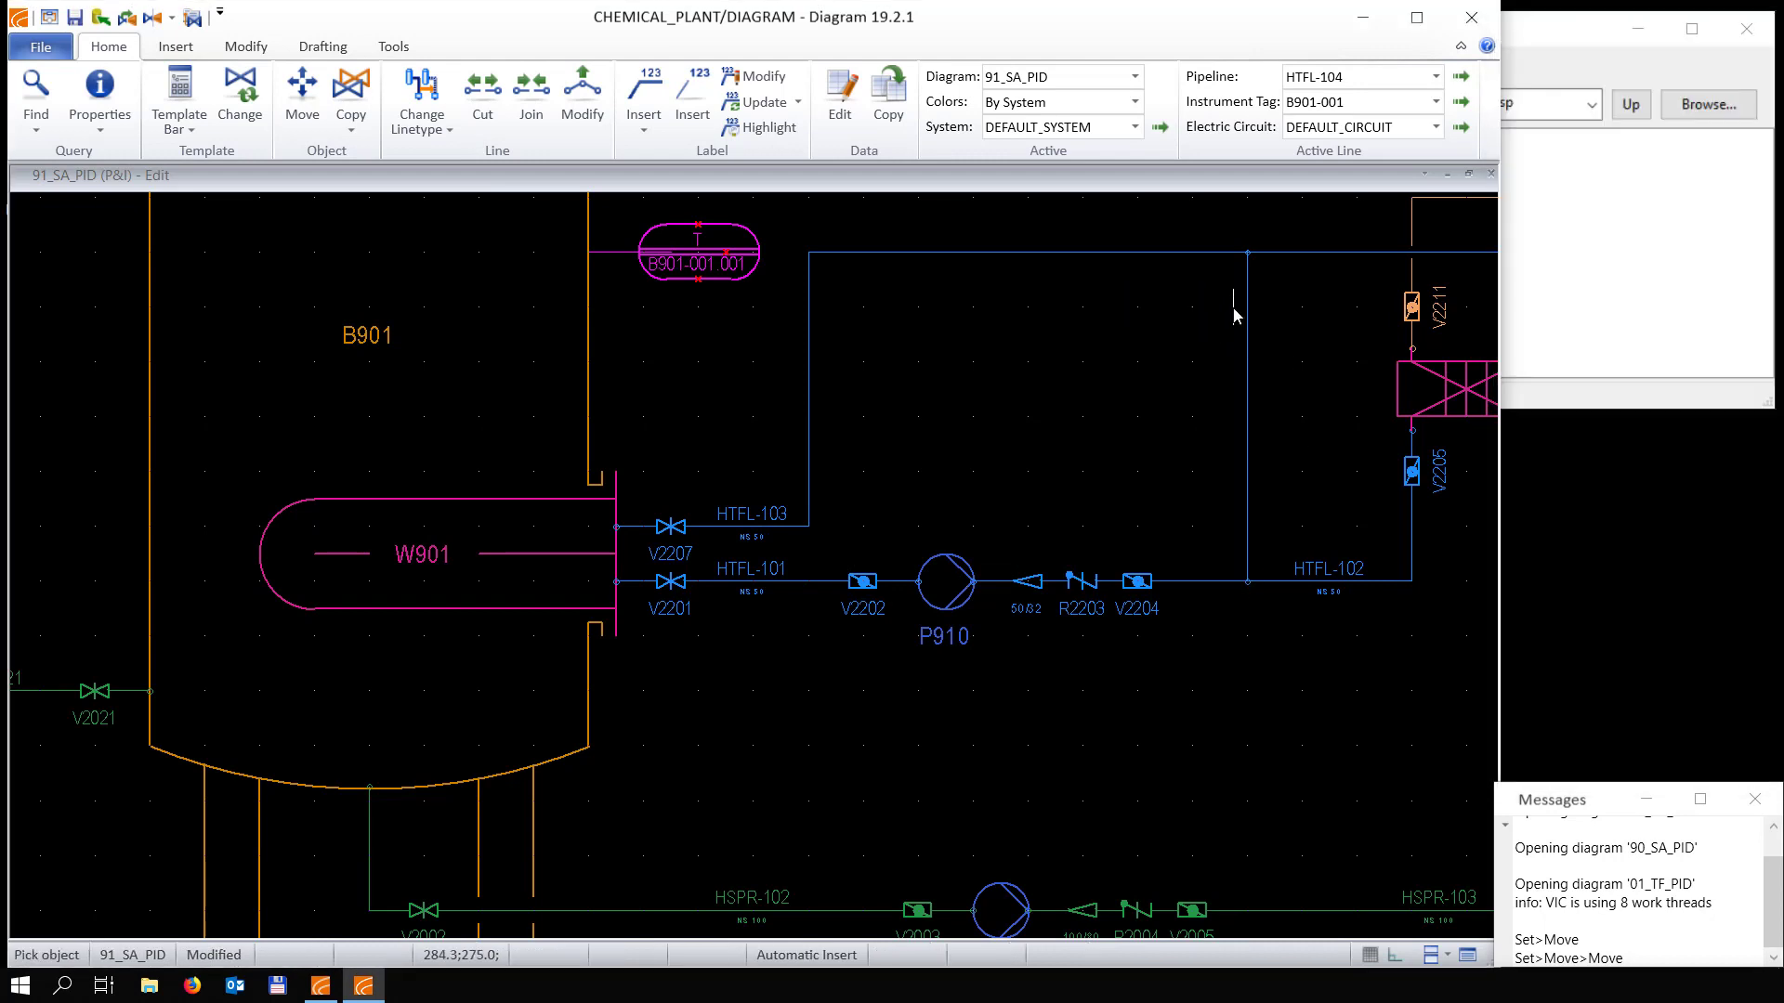
Insert two HTFL-104 labels along the new vertical pipe, one near its upper end and one near its lower end
{"action": "left_click", "coordinate": [1233, 307]}
{"action": "right_click", "coordinate": [1233, 306]}
{"action": "left_click", "coordinate": [1296, 382]}
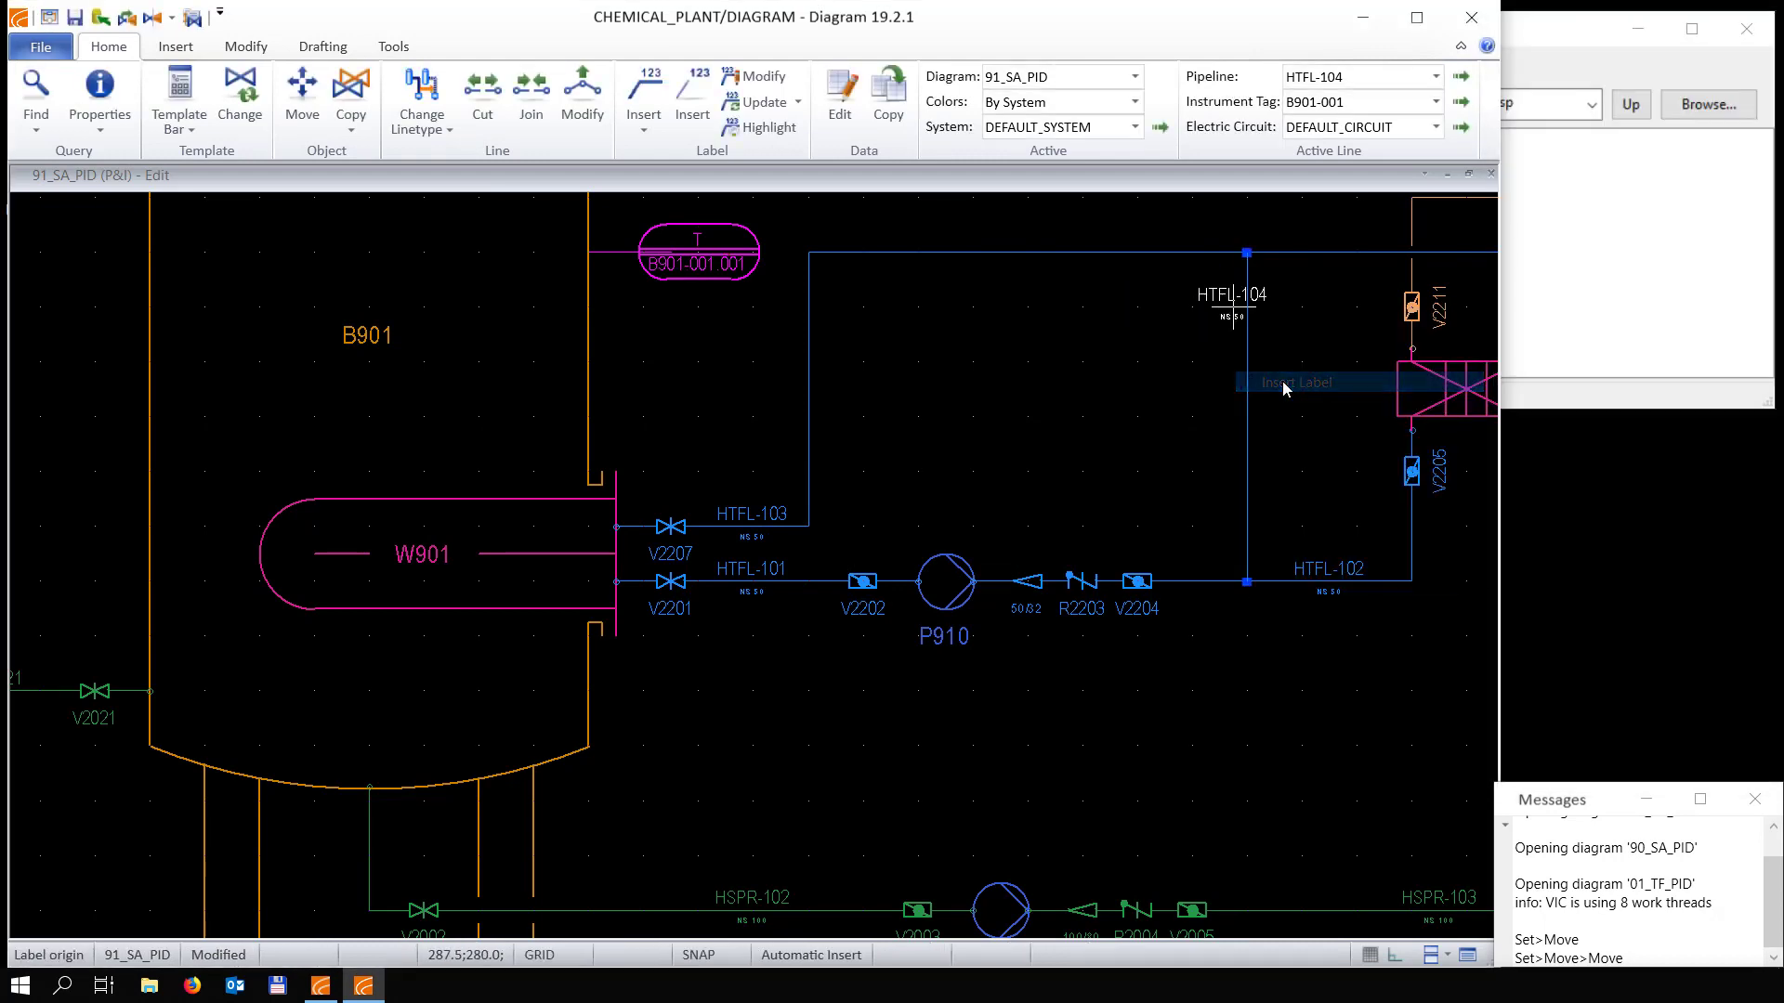
{"action": "left_click", "coordinate": [1245, 307]}
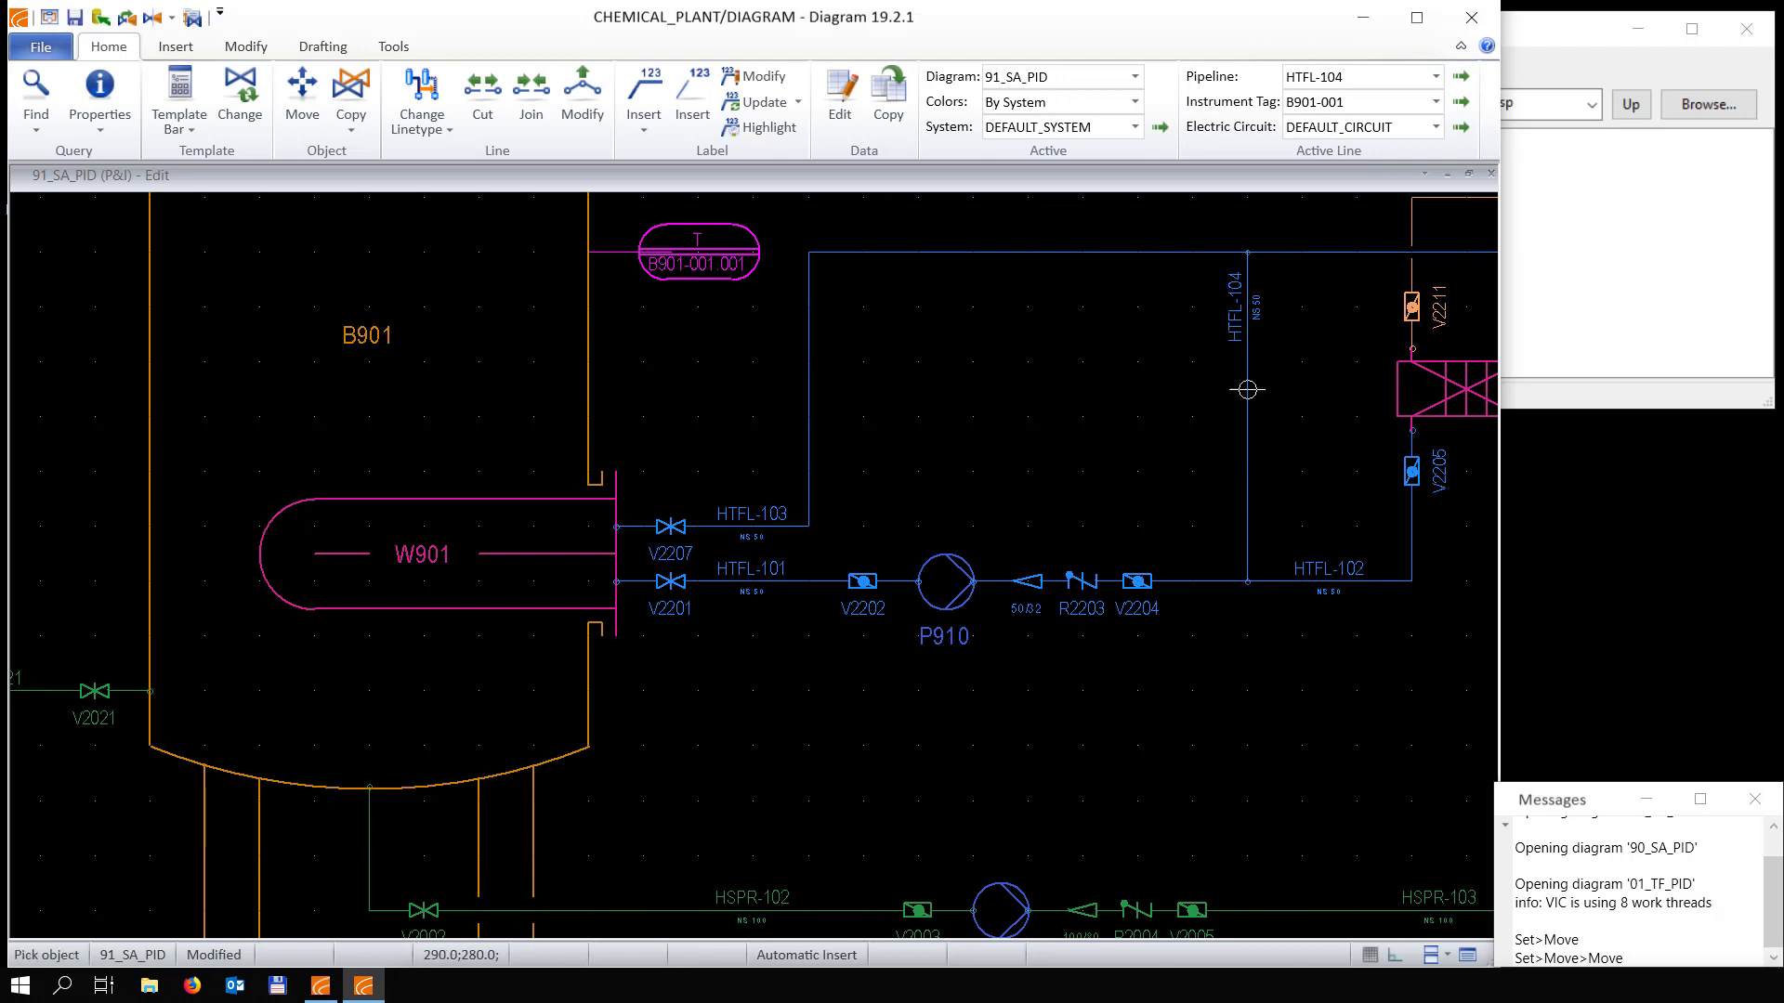
{"action": "right_click", "coordinate": [1247, 526]}
{"action": "left_click", "coordinate": [1306, 601]}
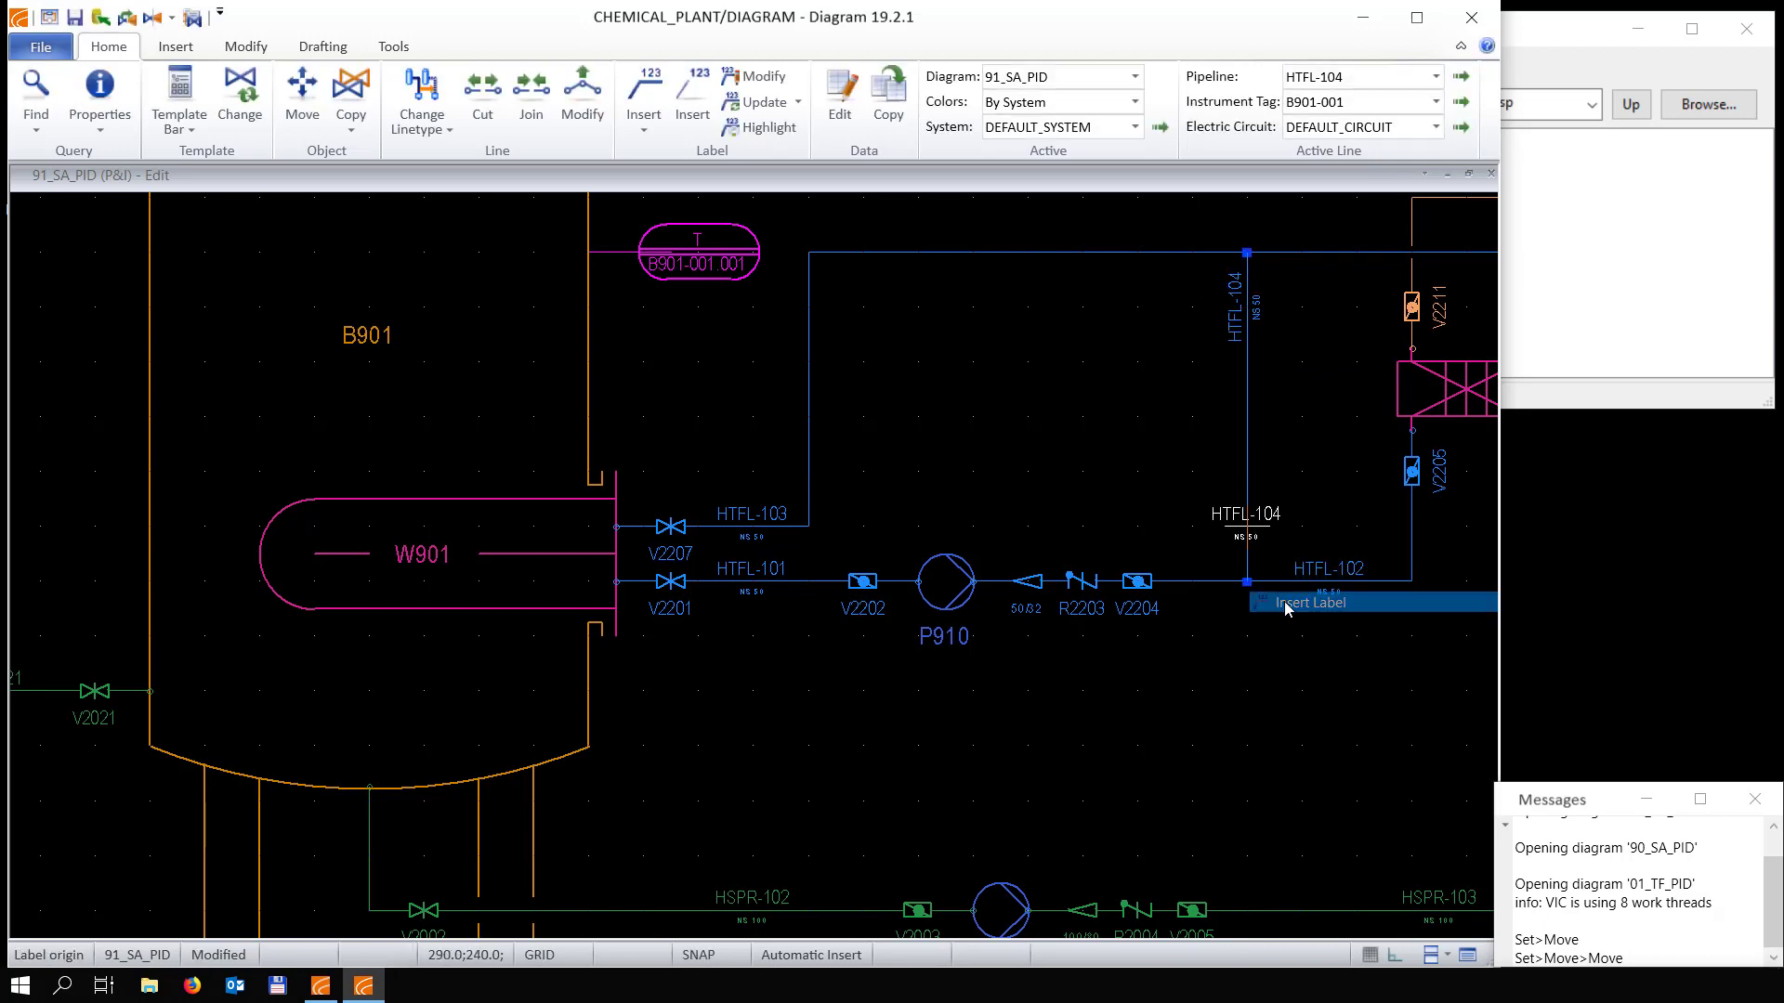
{"action": "left_click", "coordinate": [1236, 509]}
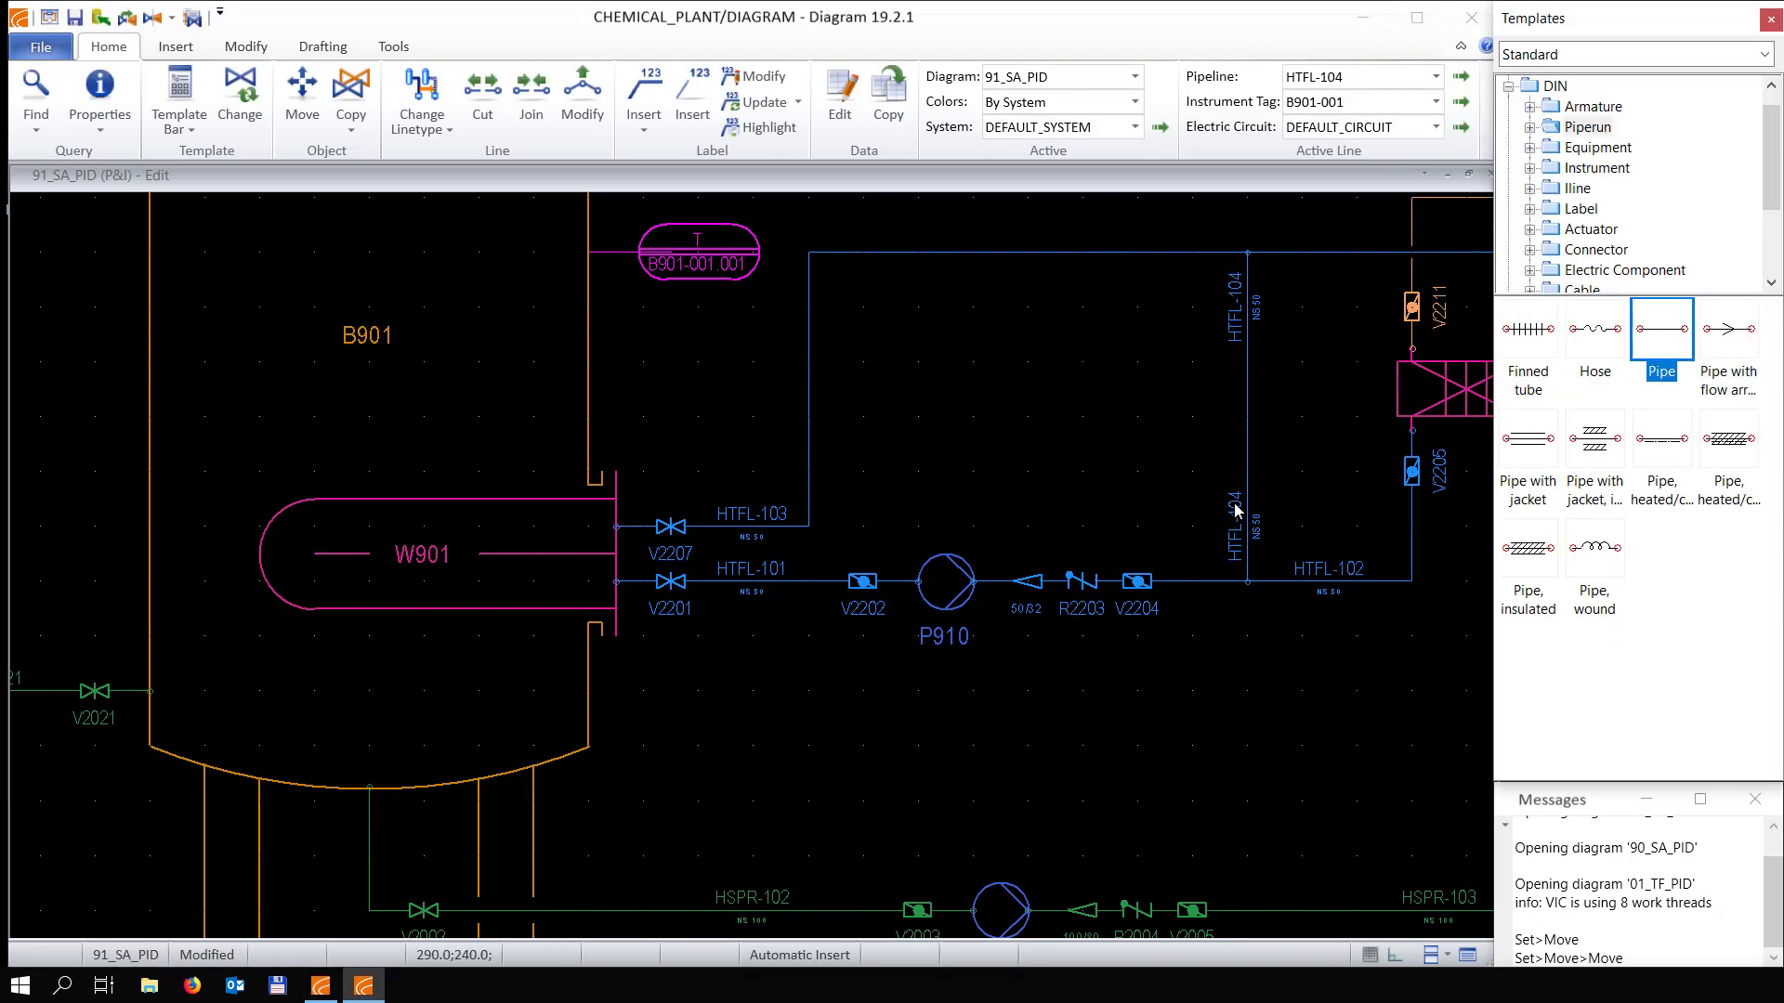
Insert a closing armature with defined control function midway on the vertical HTFL-104 pipe and place its label beside it
{"action": "left_click", "coordinate": [1528, 107]}
{"action": "left_click", "coordinate": [1609, 209]}
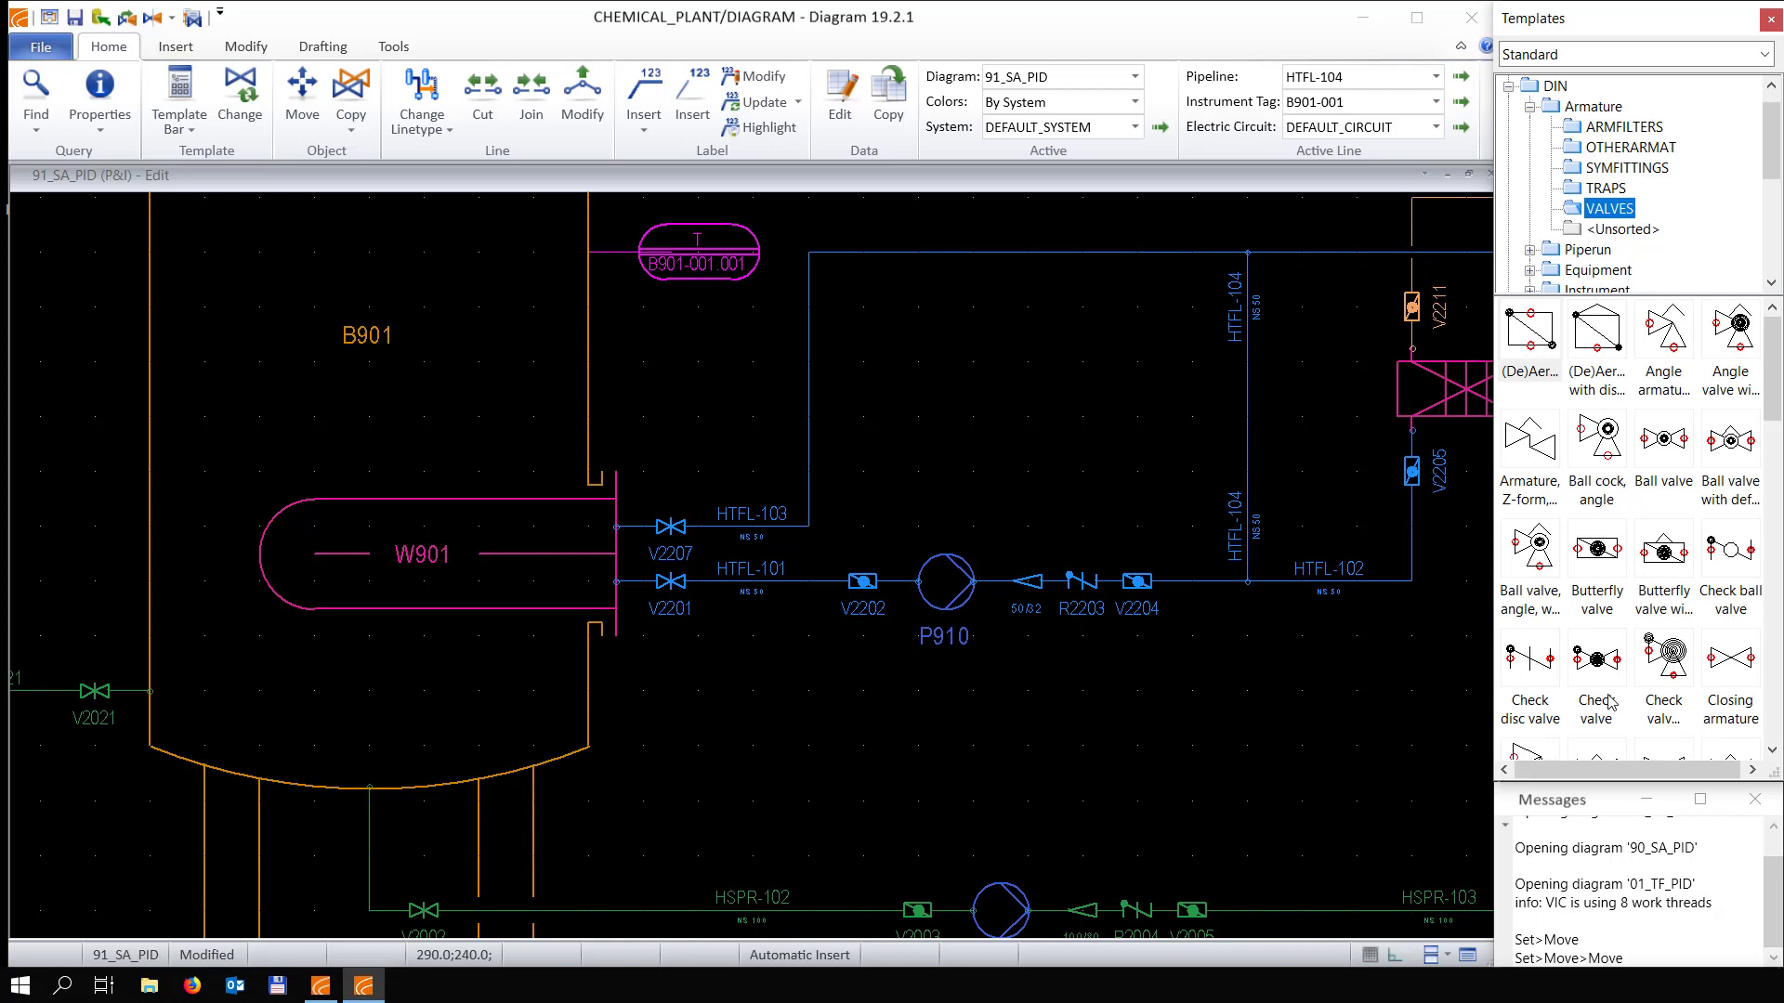
{"action": "scroll", "coordinate": [1683, 639], "scroll_direction": "down", "scroll_amount": 1}
{"action": "left_click", "coordinate": [1601, 620]}
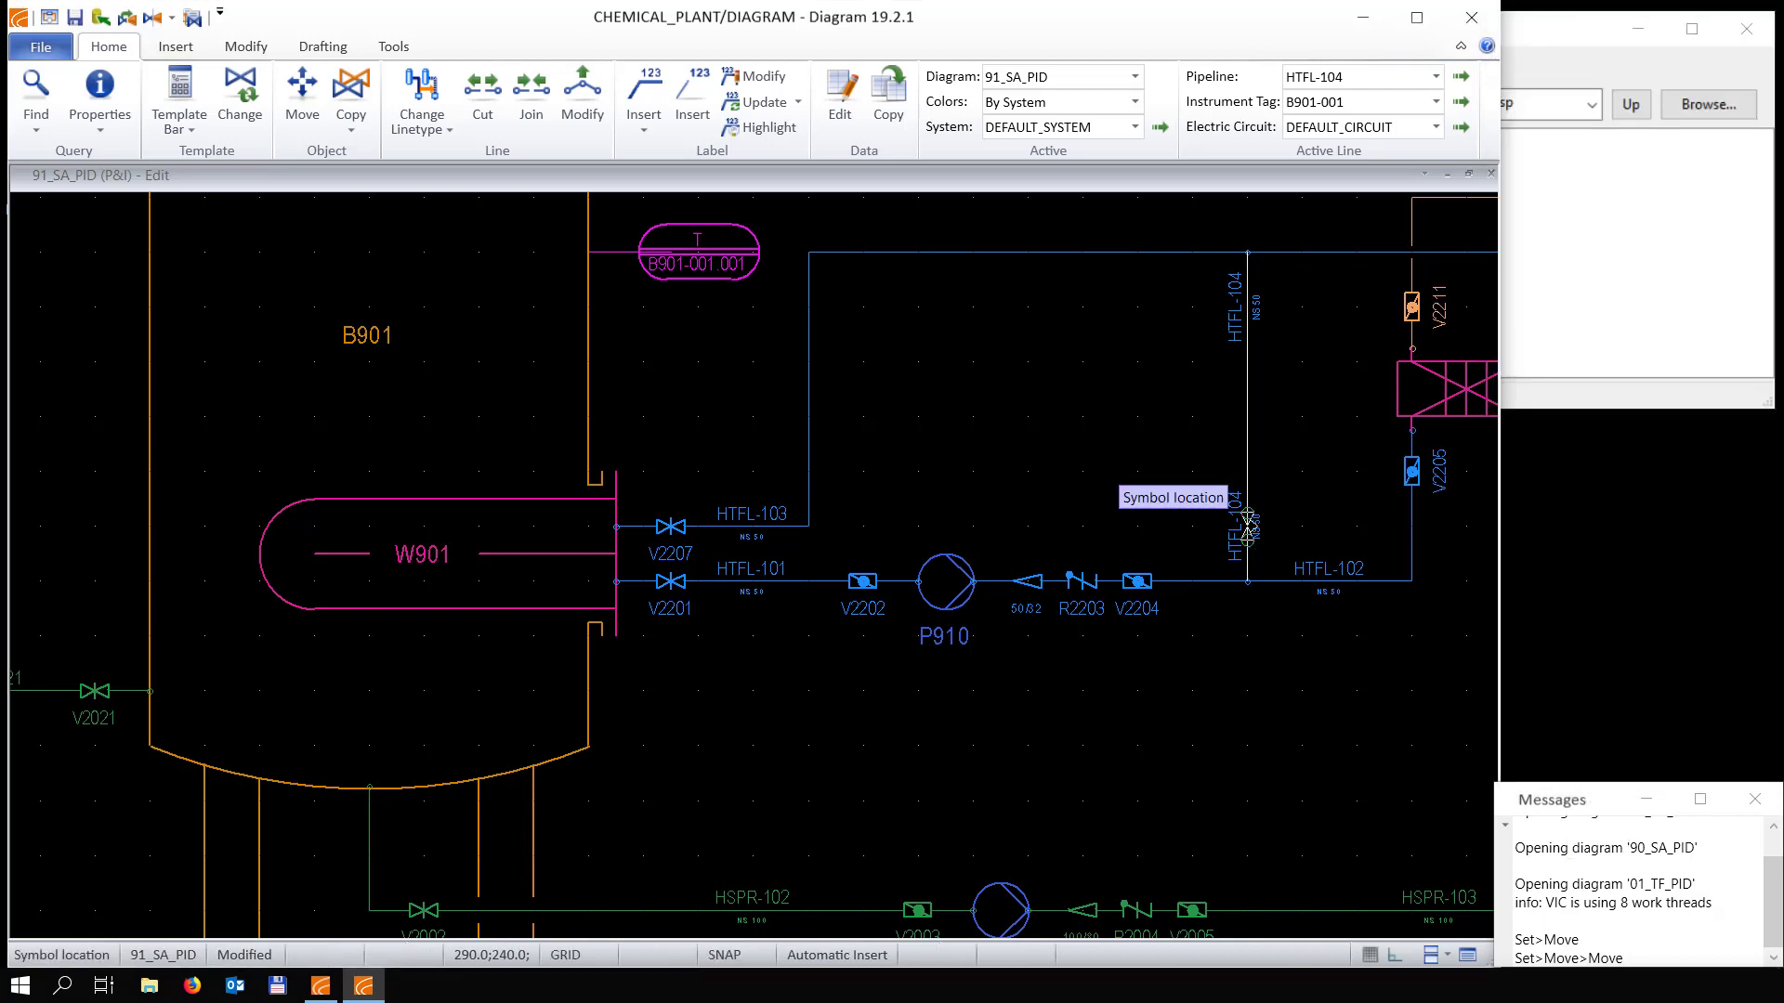
{"action": "left_click", "coordinate": [1246, 416]}
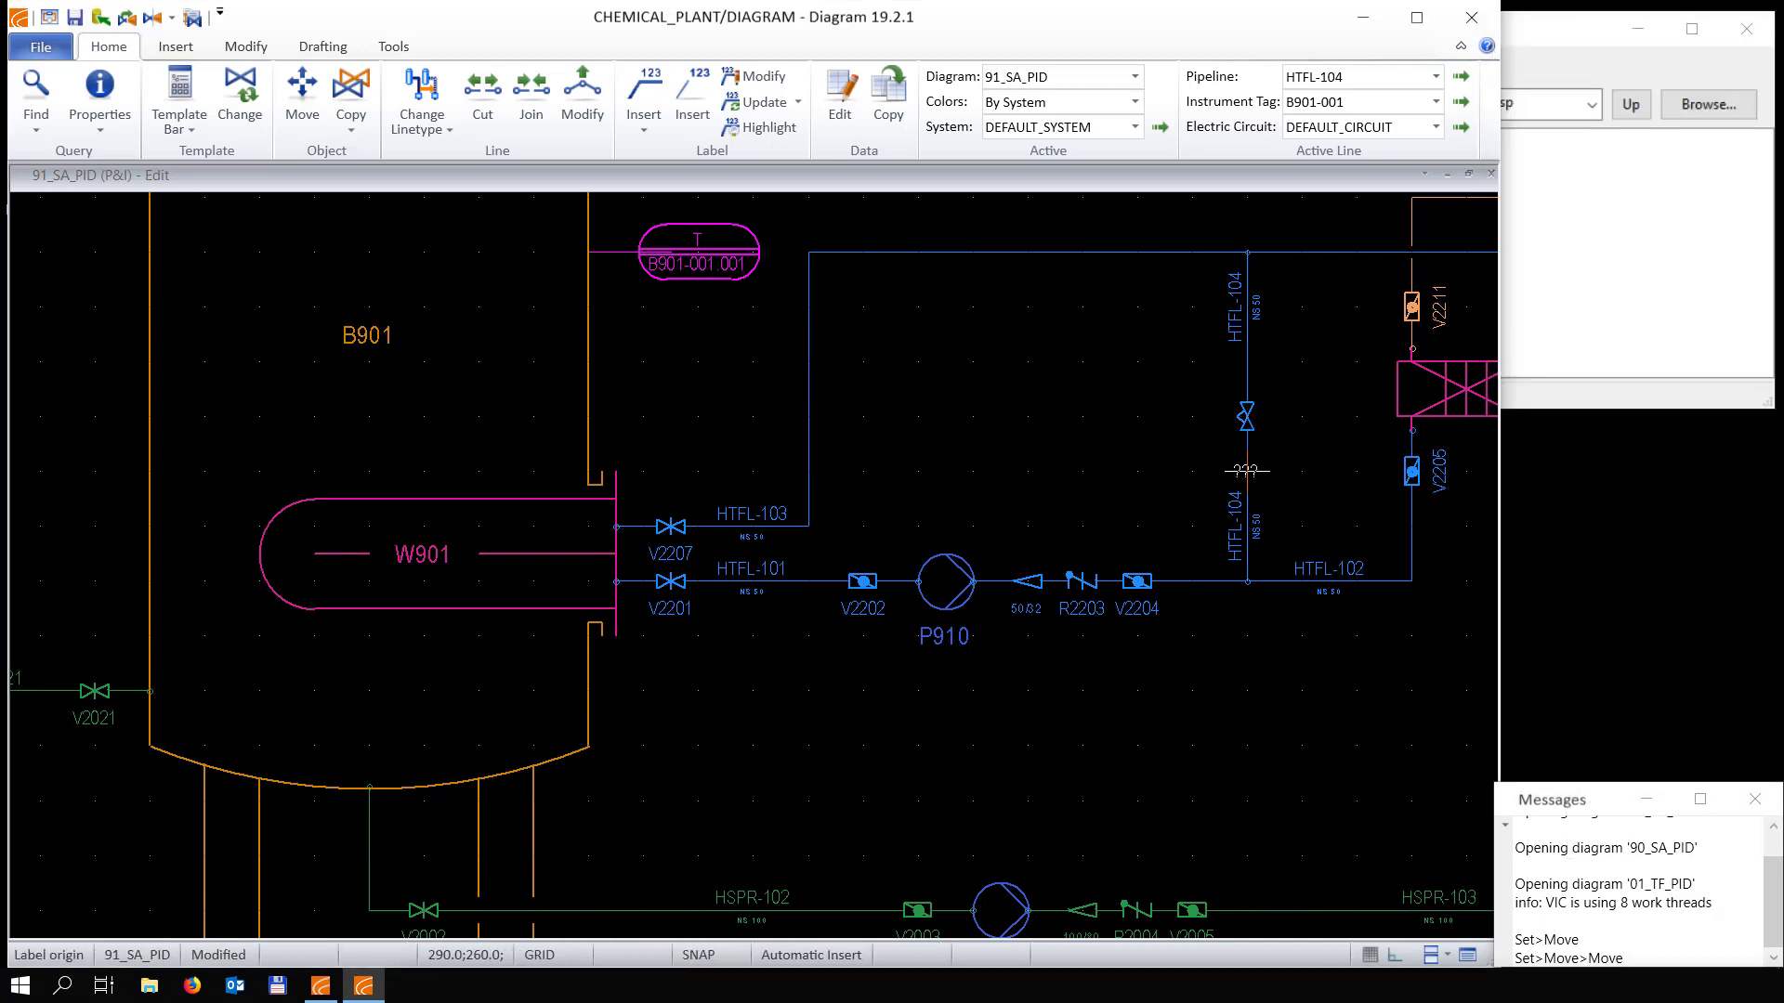
{"action": "left_click", "coordinate": [1246, 416]}
Edit the data of the new valve on HTFL-104 so that its tag is V2208
{"action": "right_click", "coordinate": [1245, 416]}
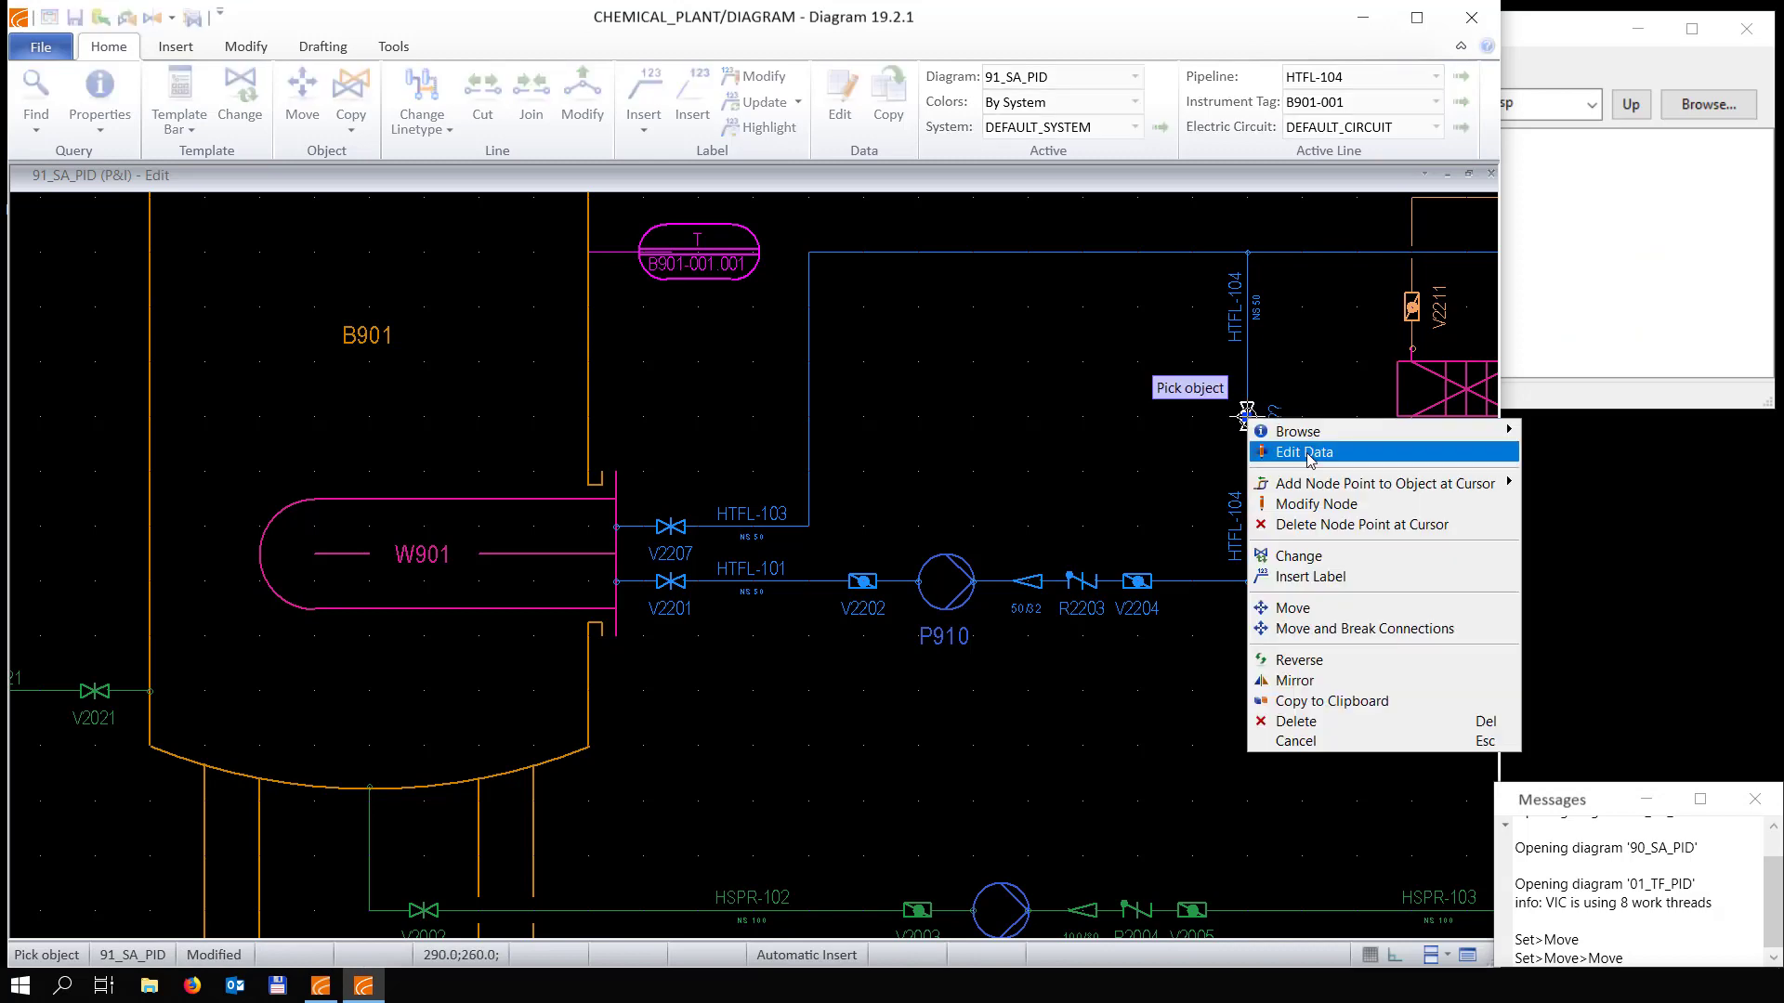
{"action": "left_click", "coordinate": [1300, 454]}
{"action": "left_click", "coordinate": [991, 699]}
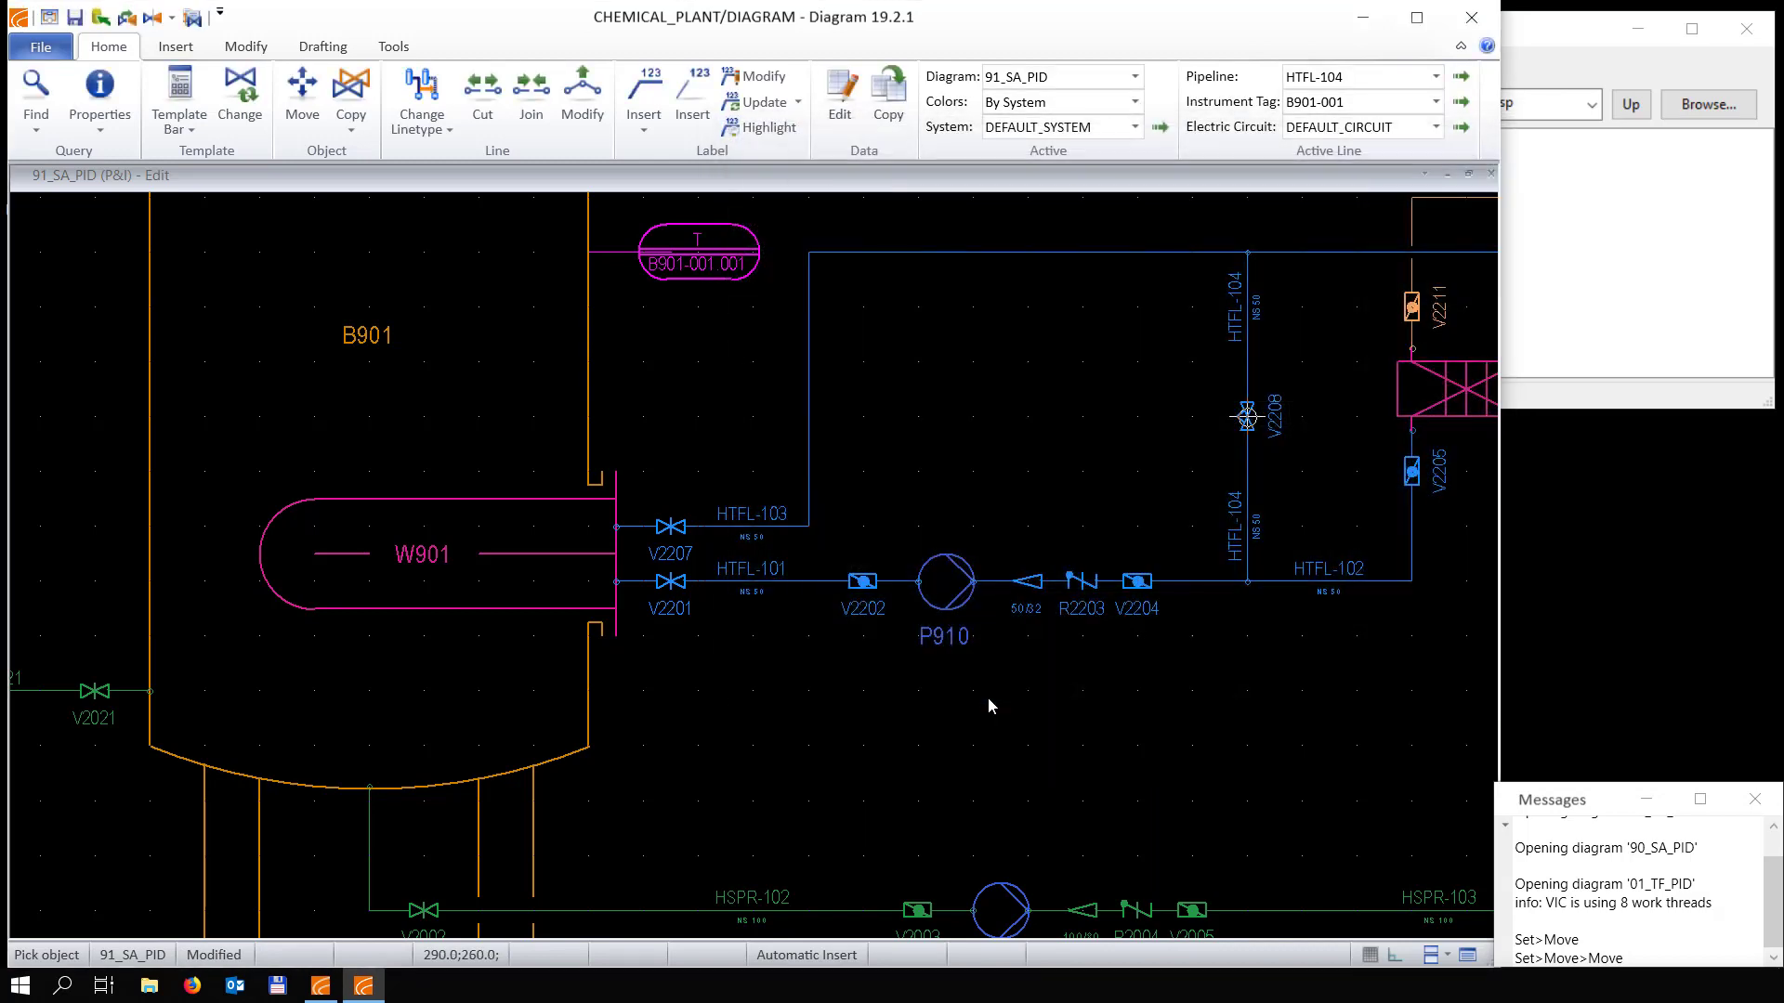
{"action": "scroll", "coordinate": [1357, 430], "scroll_direction": "down", "scroll_amount": 1}
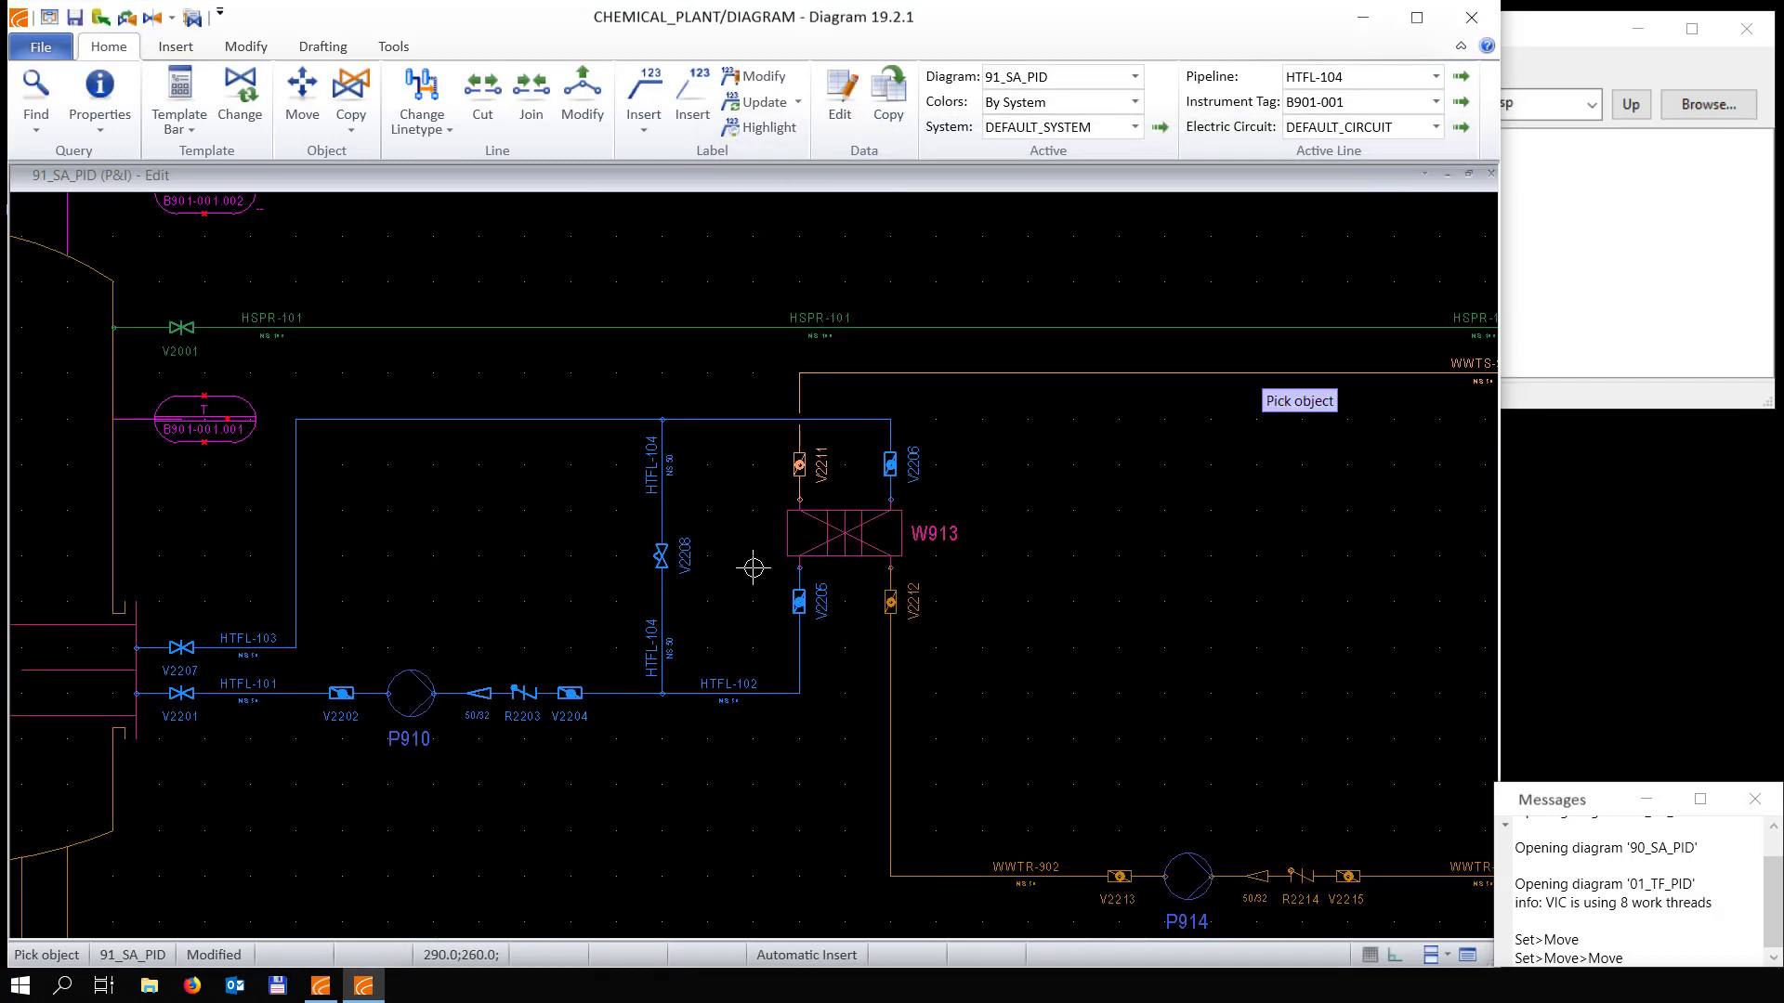
{"action": "scroll", "coordinate": [752, 568], "scroll_direction": "down", "scroll_amount": 2}
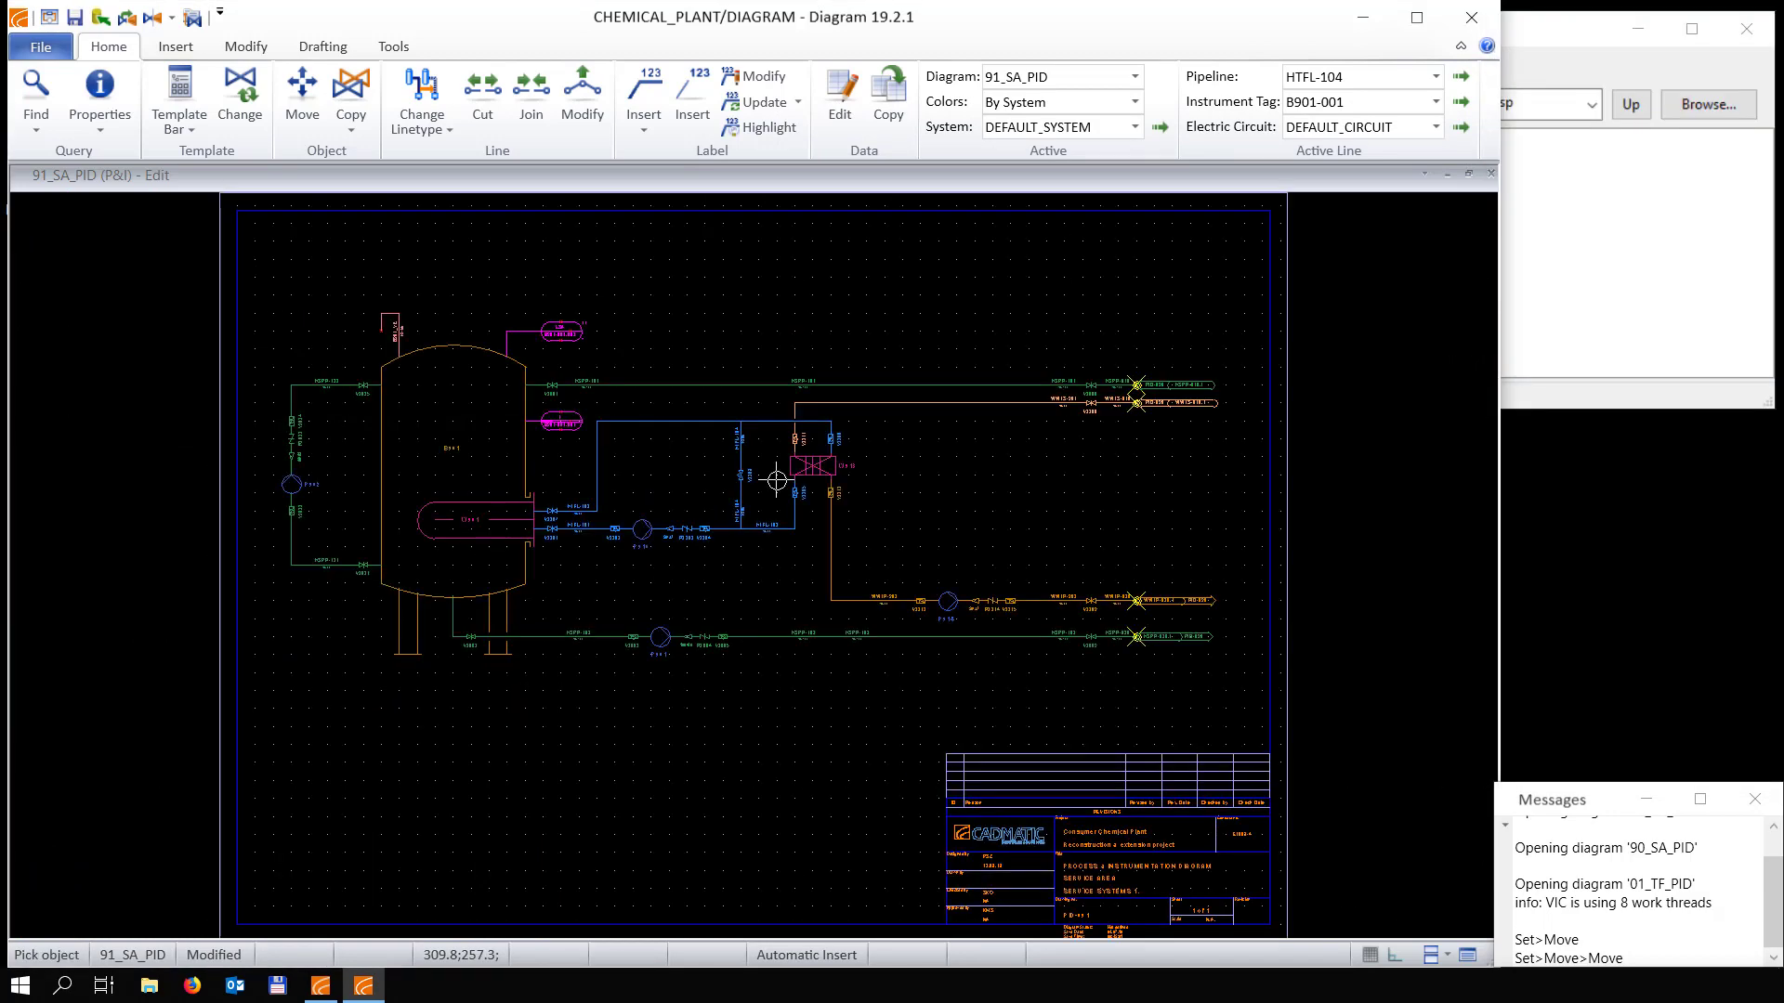
{"action": "key", "text": "Escape"}
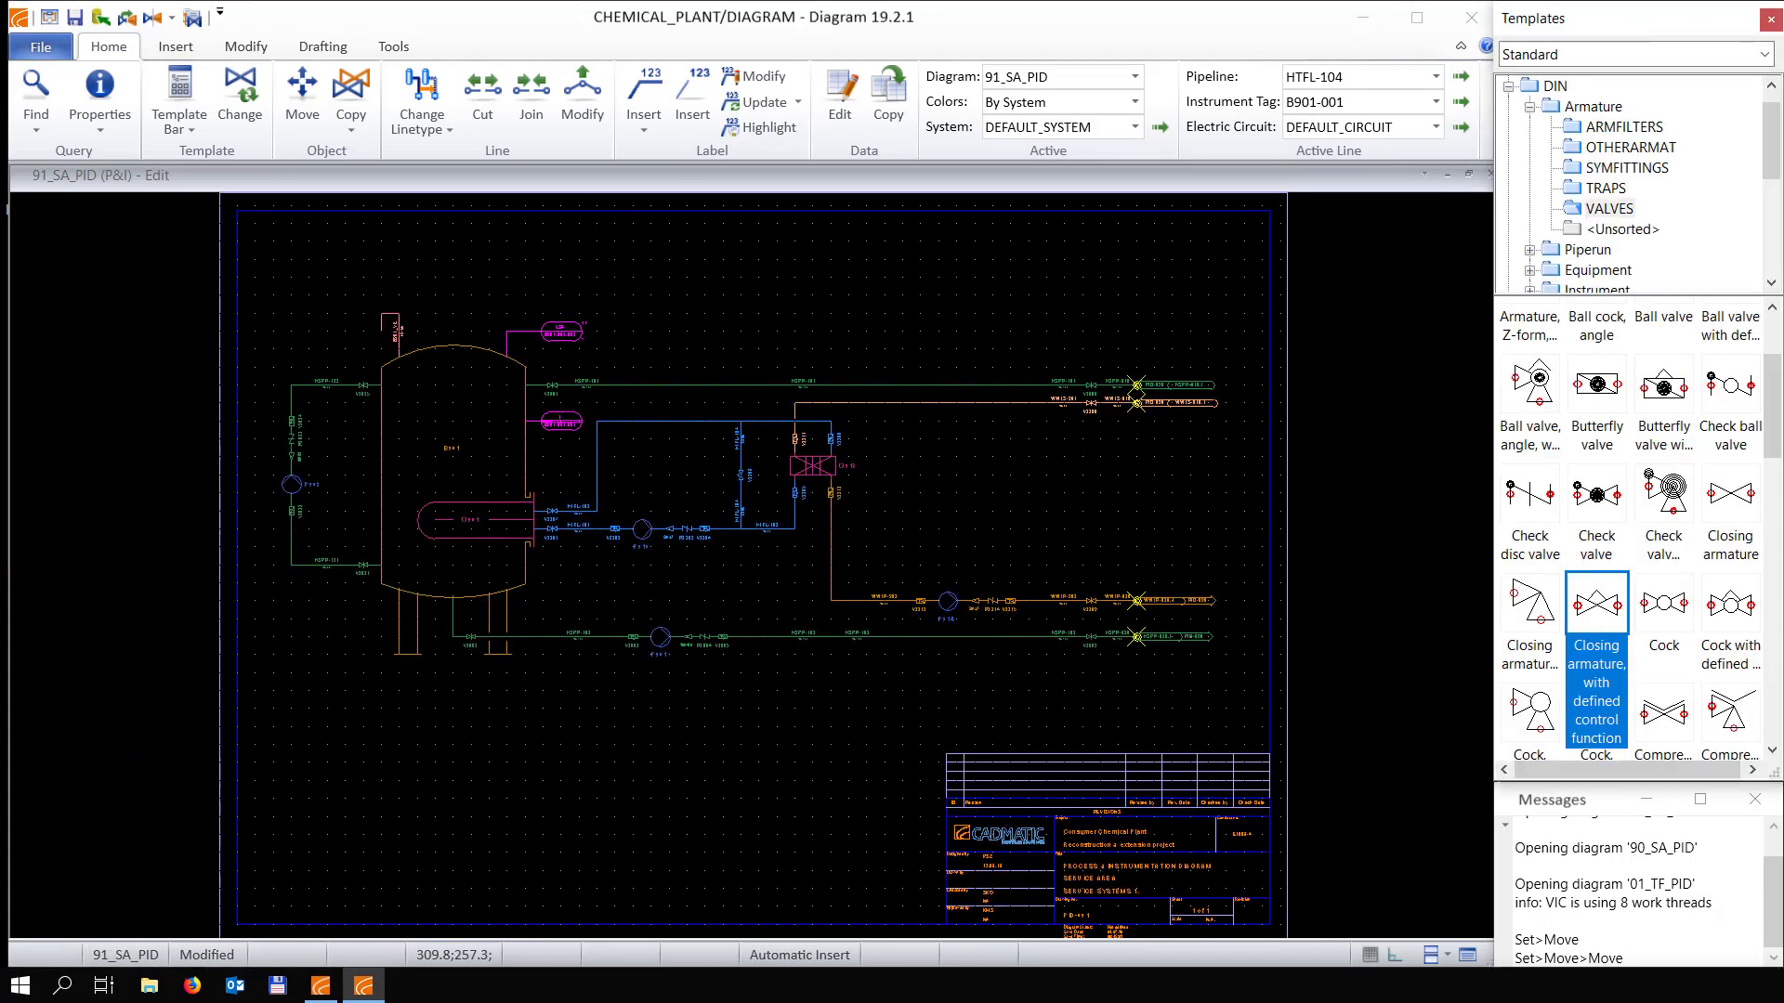